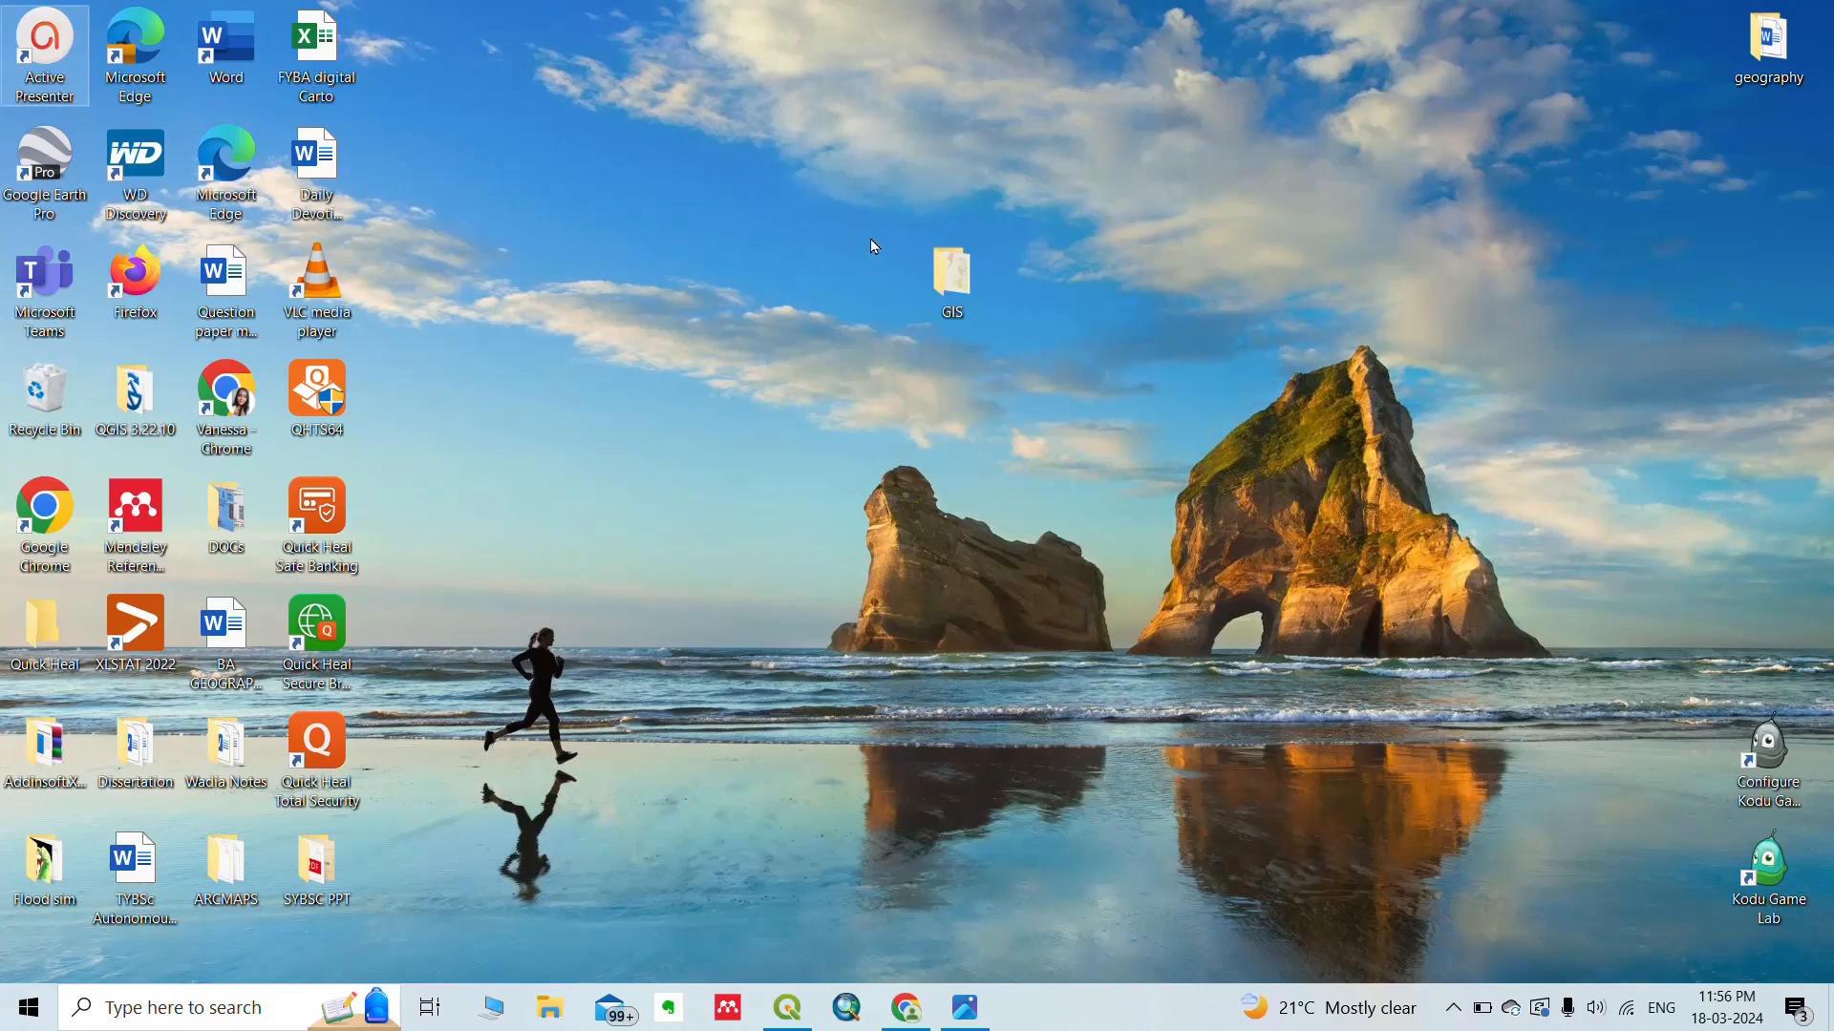
# Open the 47B13 map image from the GIS folder on the desktop, putting the formula picture out of view.
pyautogui.doubleClick(931, 288)
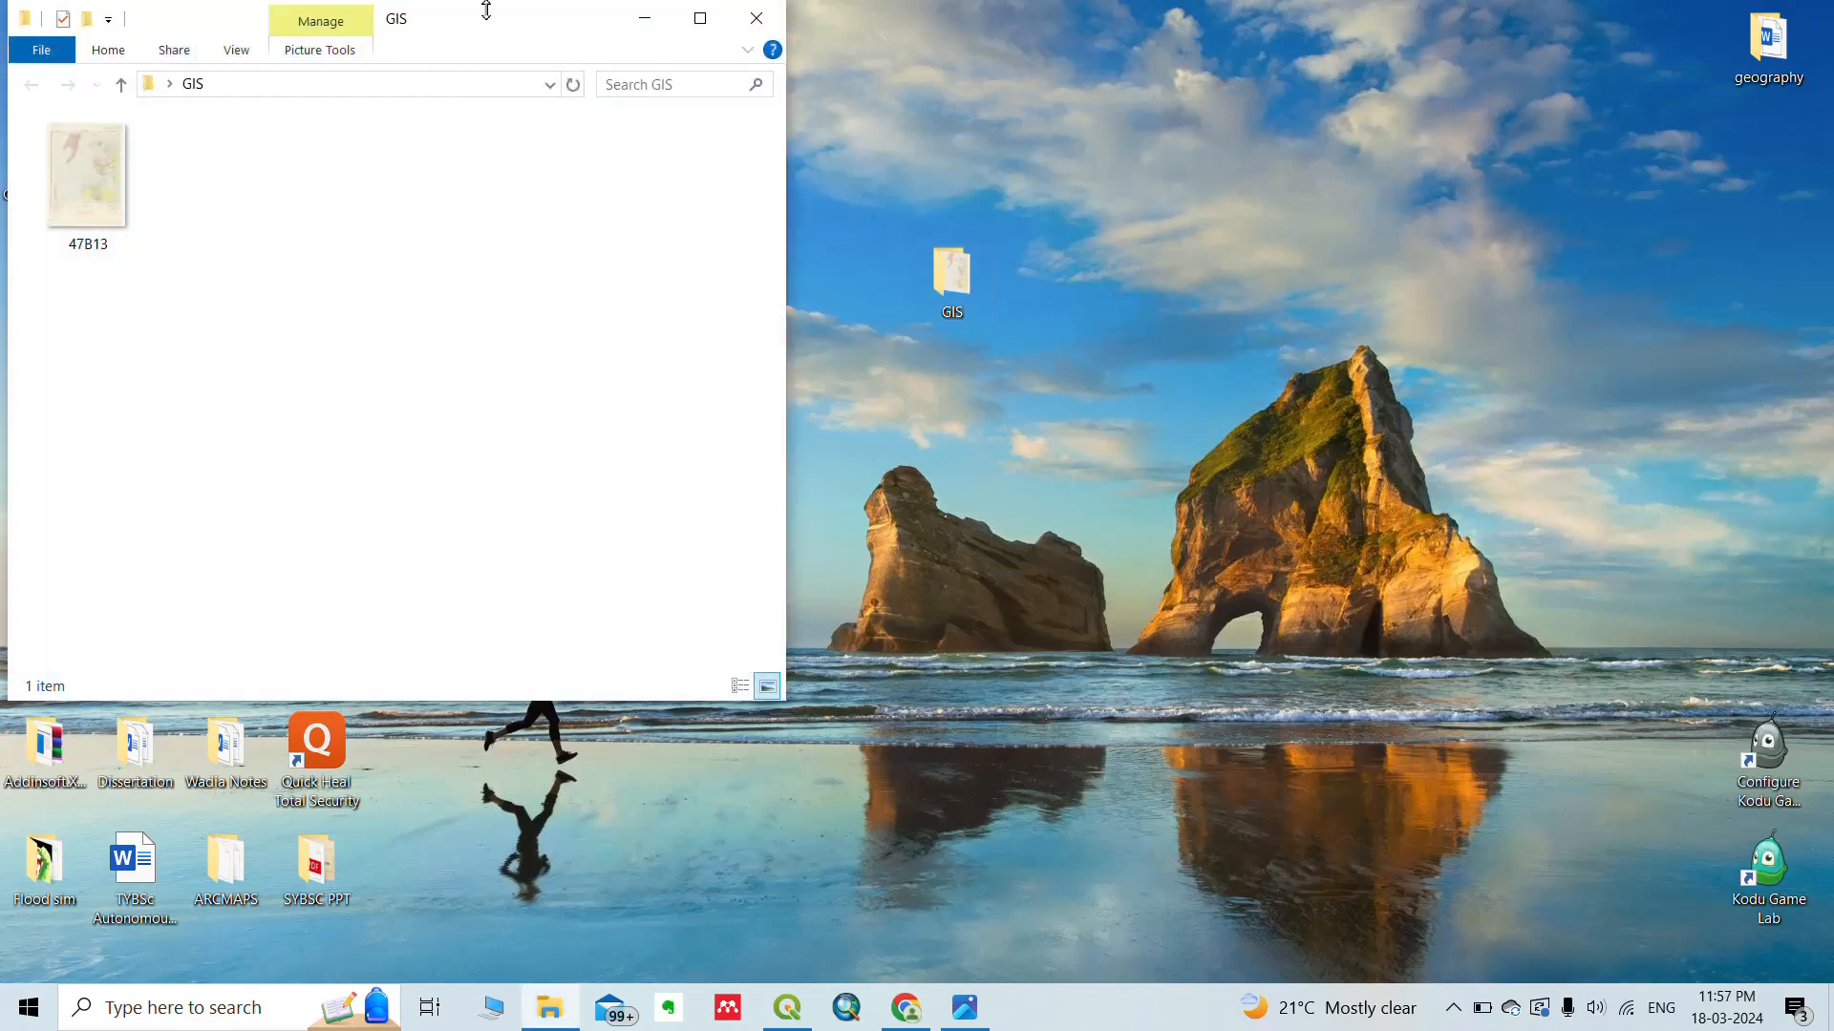
pyautogui.moveTo(495, 29); pyautogui.dragTo(618, 200)
pyautogui.click(201, 333)
pyautogui.doubleClick(202, 333)
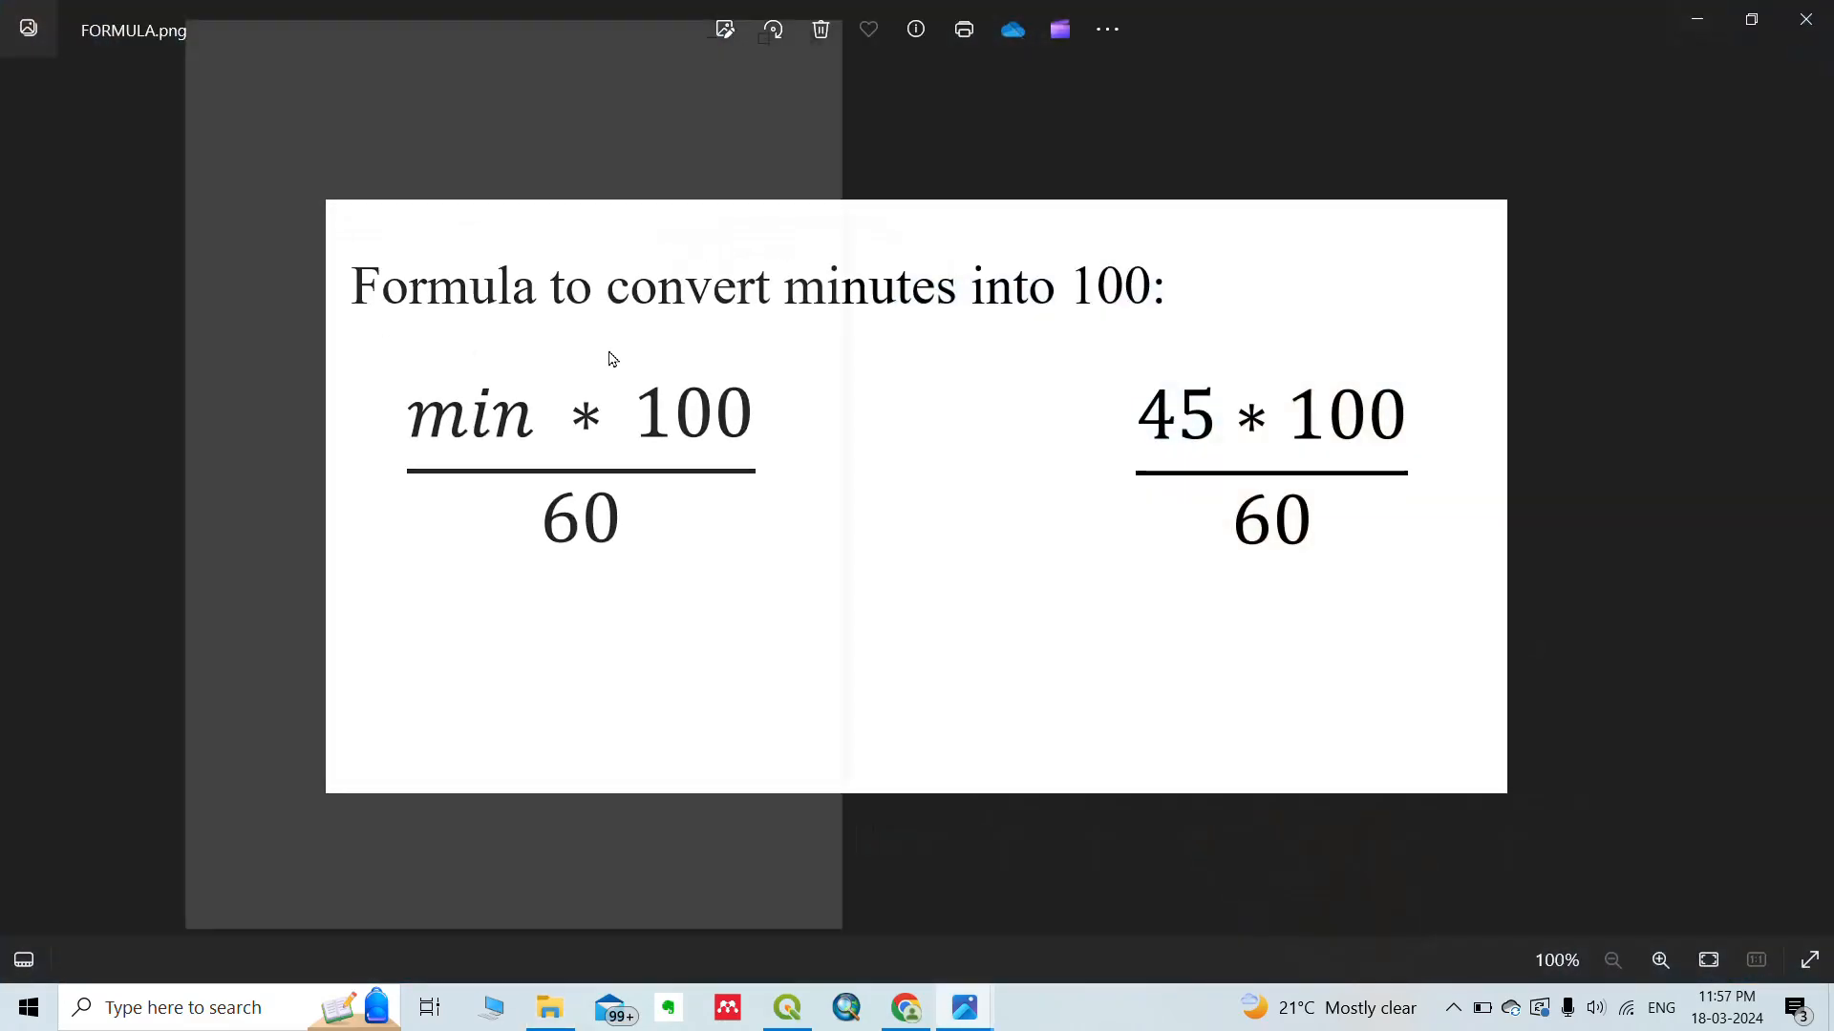
pyautogui.click(1708, 9)
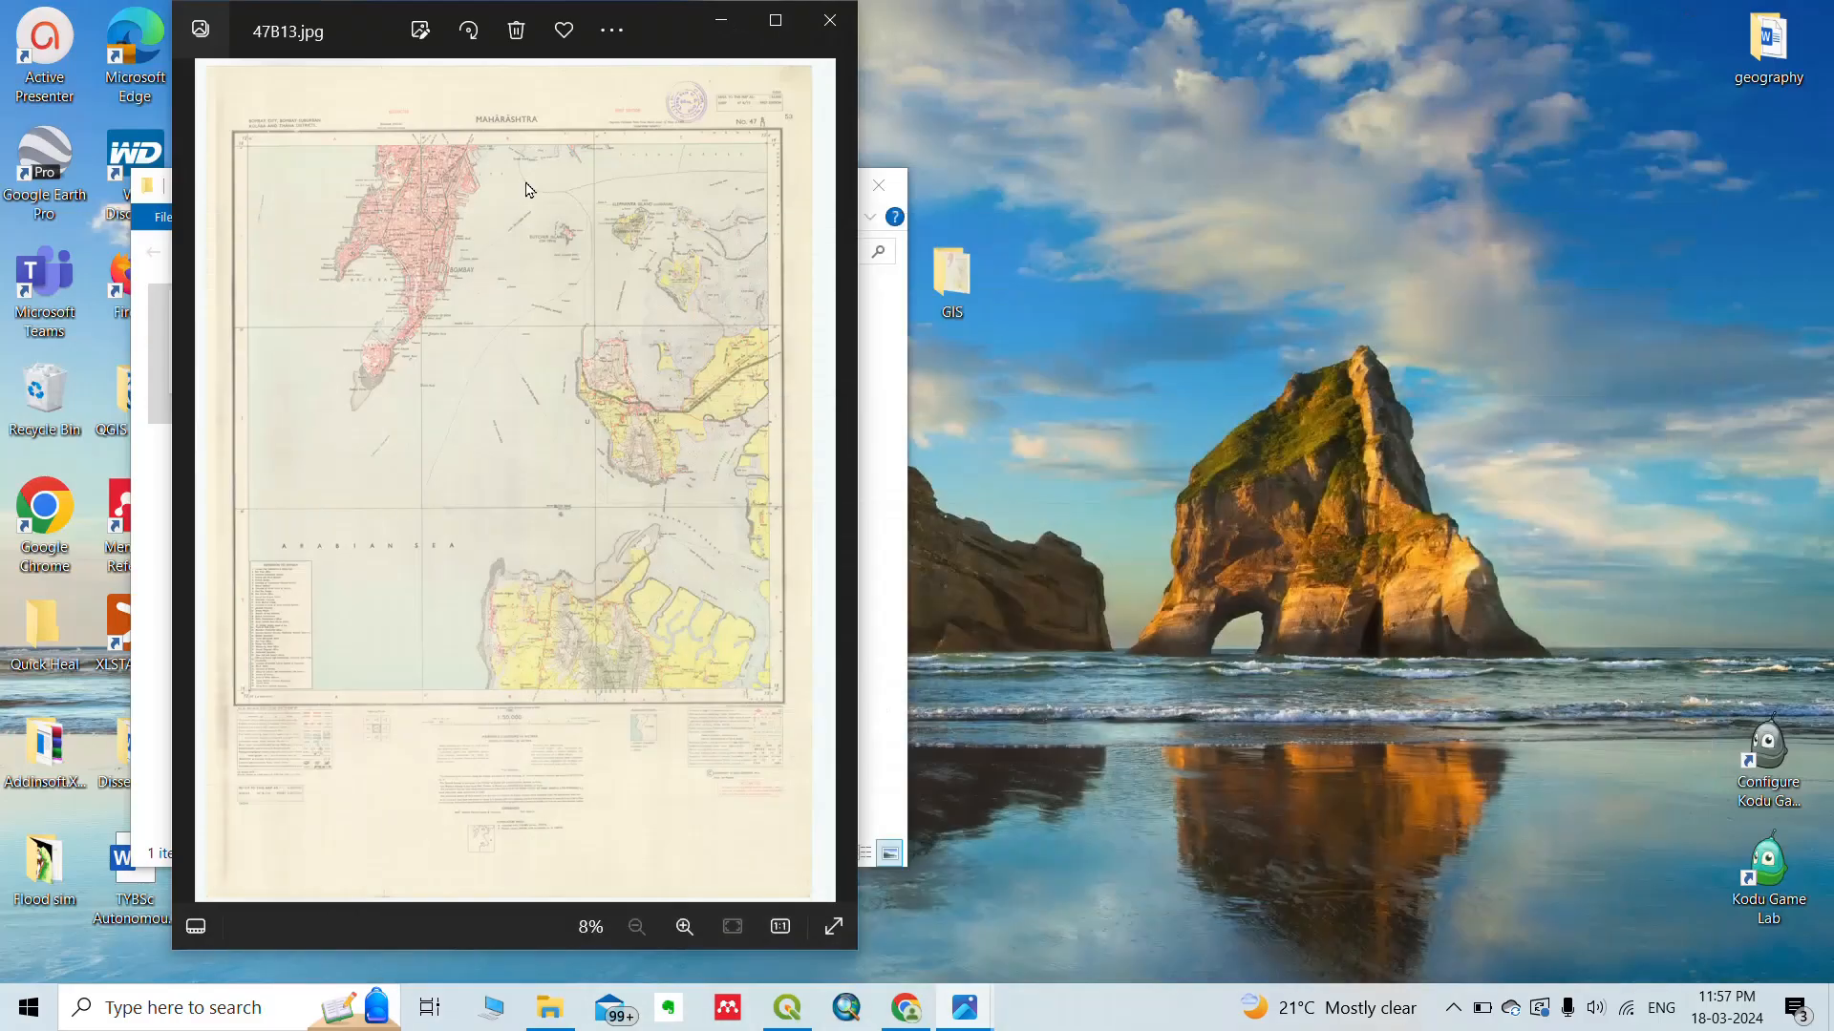
# Examine the corner coordinates, grid labels, title and sheet number along the upper margin of the 47B13 map.
pyautogui.scroll(2, 250, 134)
pyautogui.scroll(3, 250, 133)
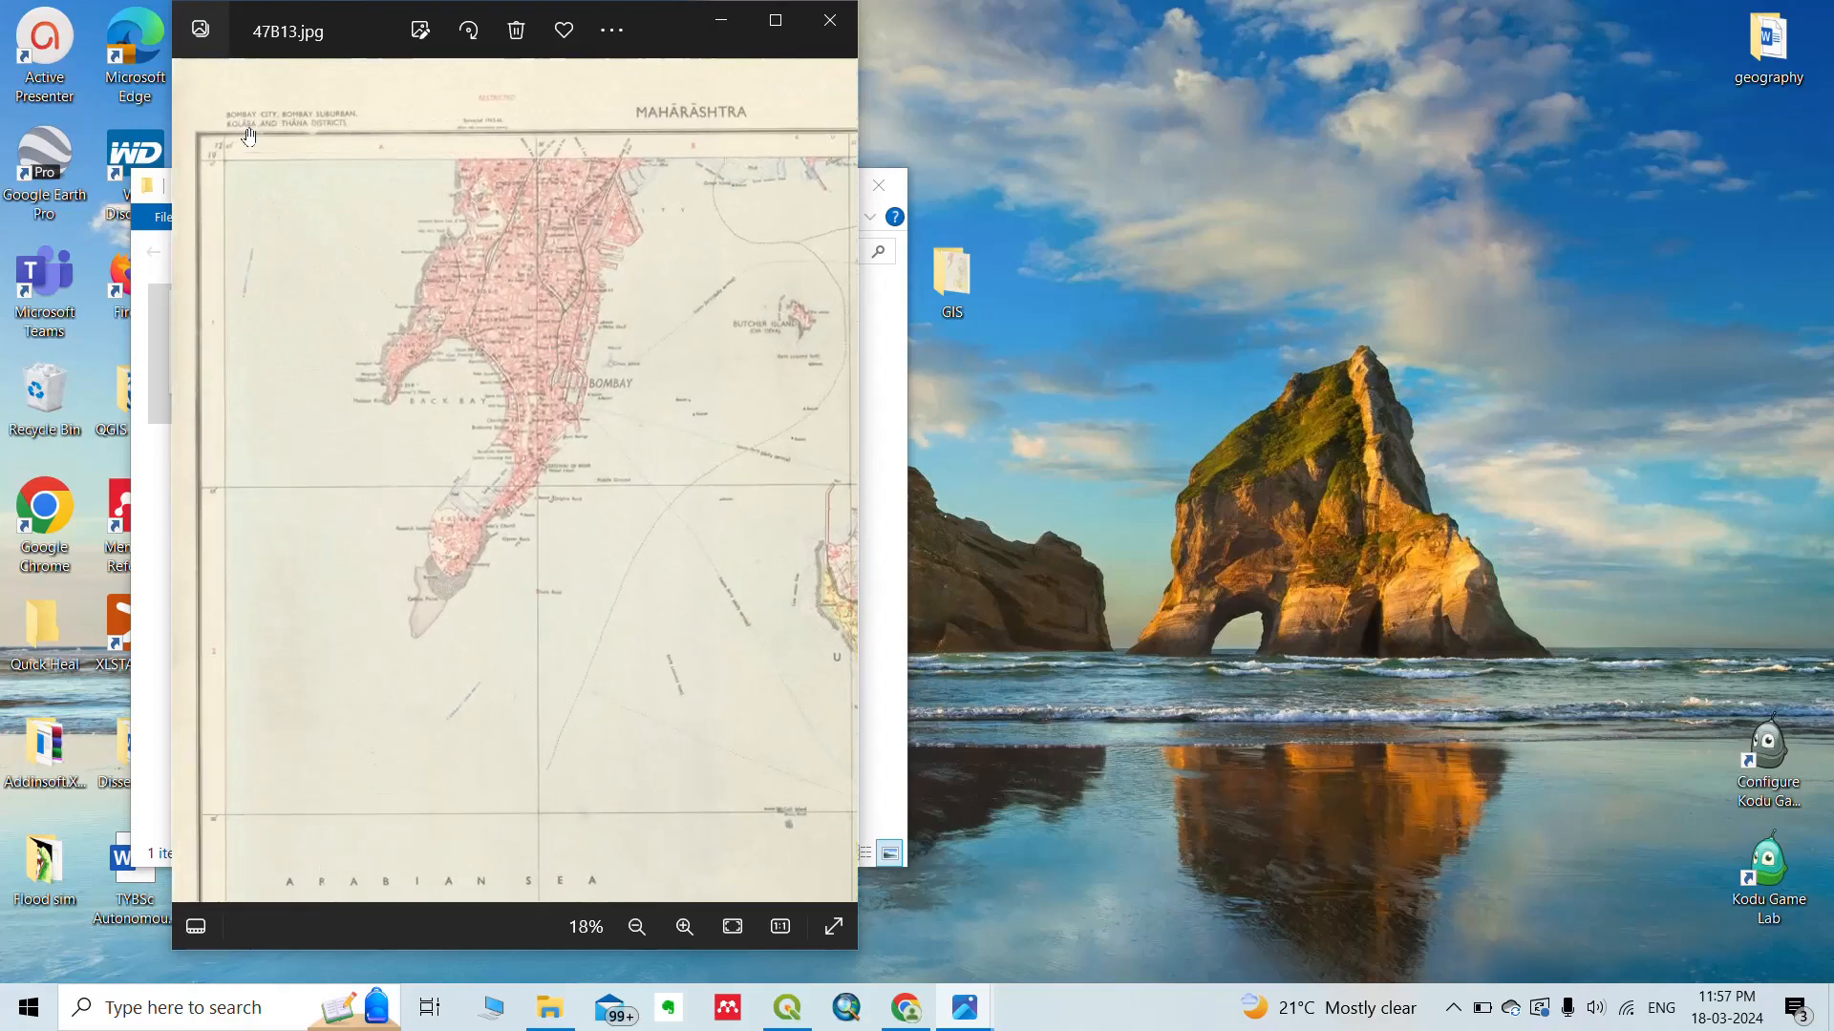
pyautogui.click(775, 20)
pyautogui.scroll(4, 129, 150)
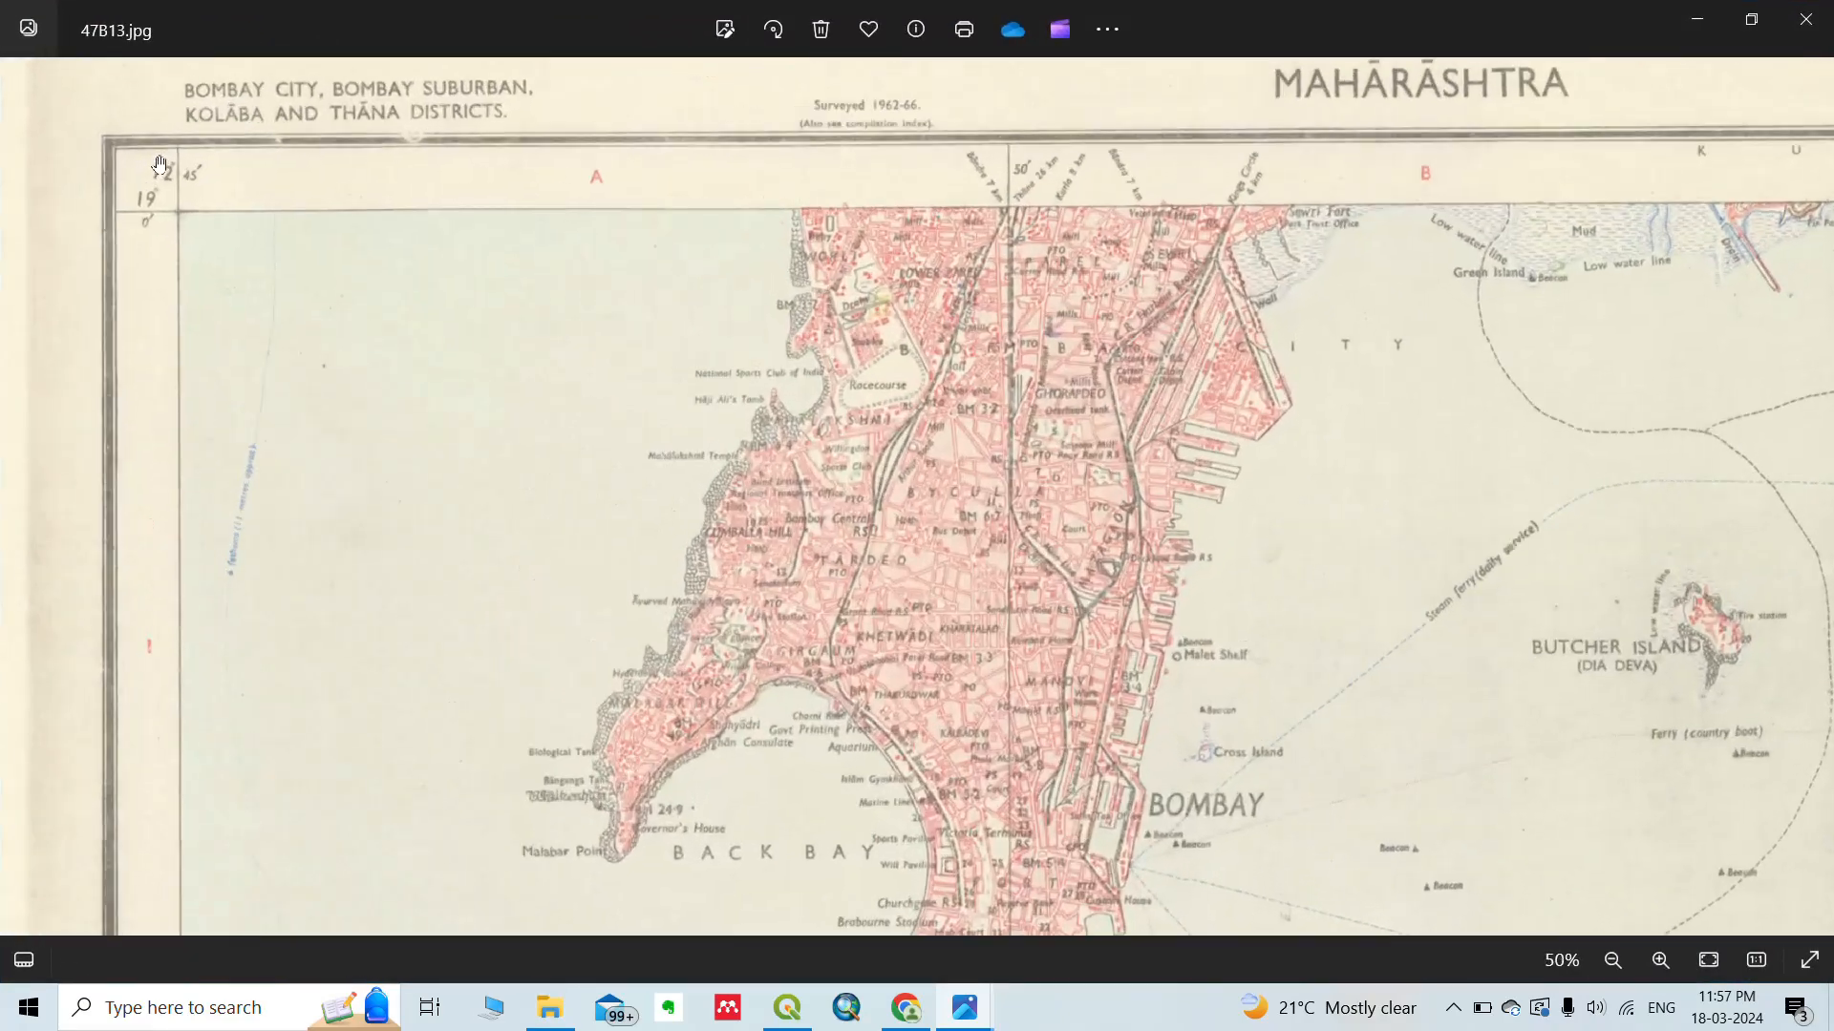
pyautogui.moveTo(1368, 235); pyautogui.dragTo(790, 481)
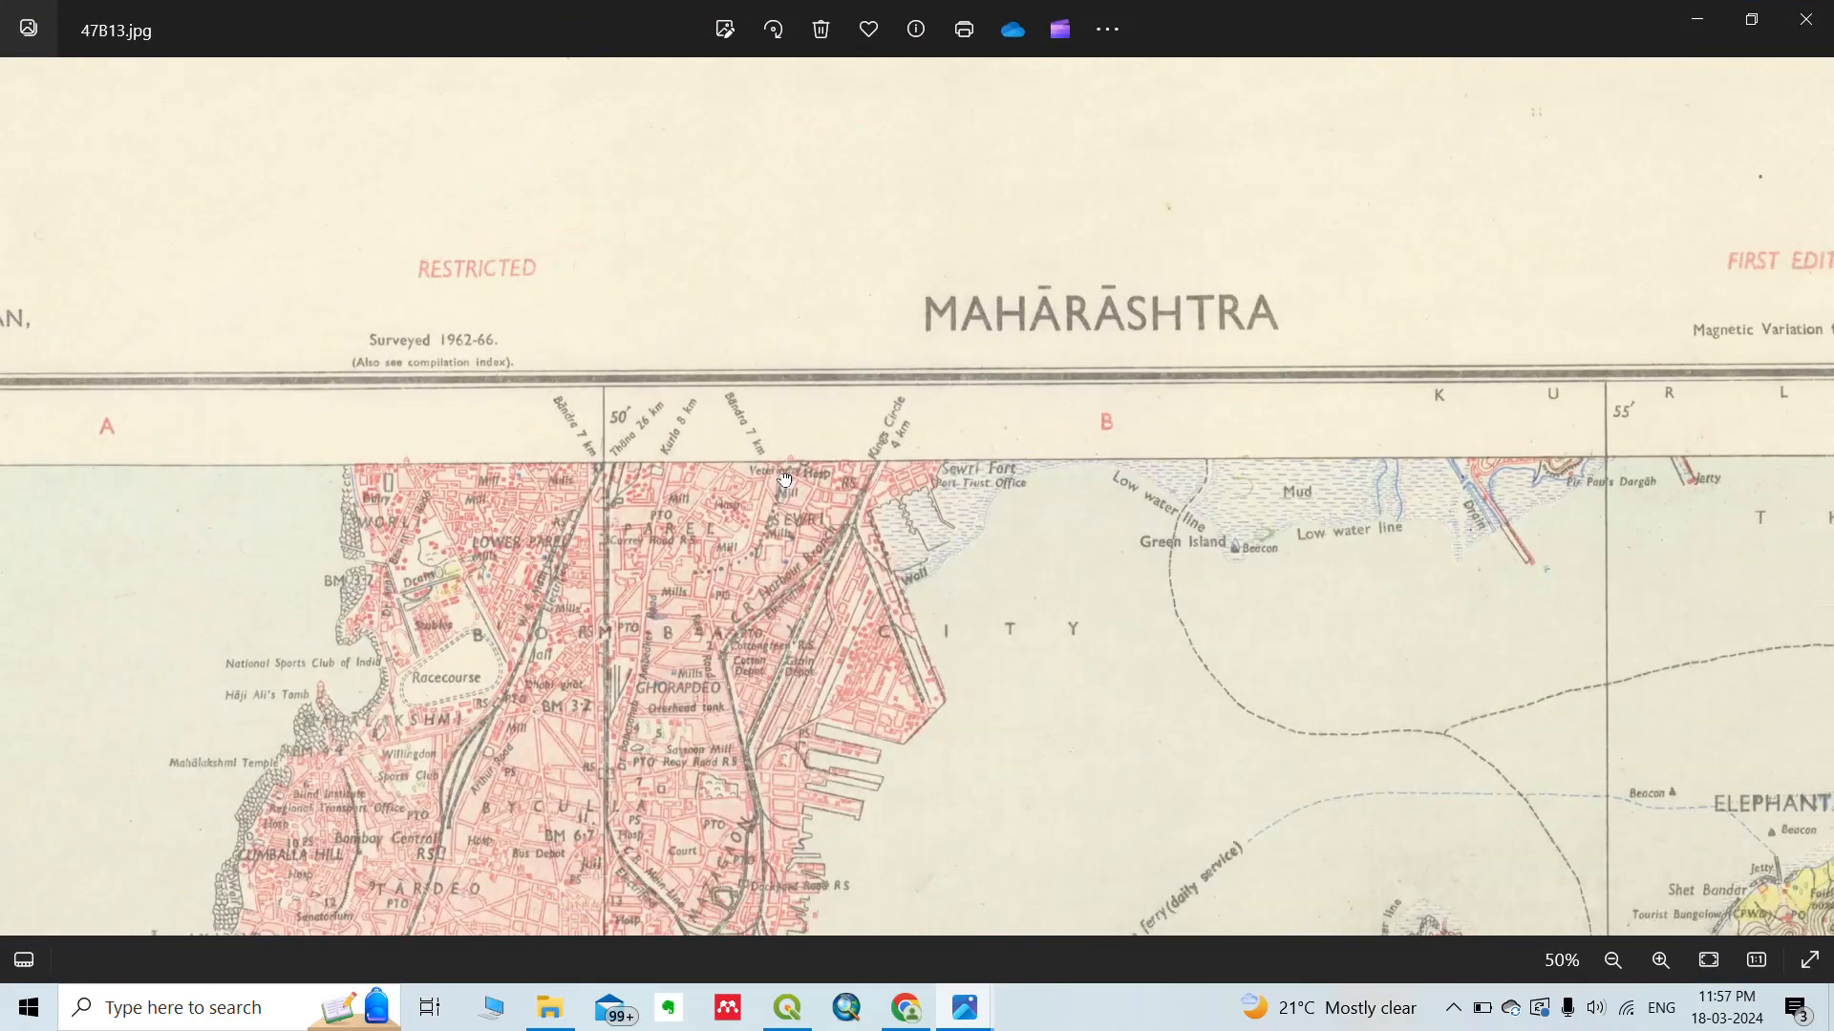
pyautogui.moveTo(867, 312); pyautogui.dragTo(1474, 334)
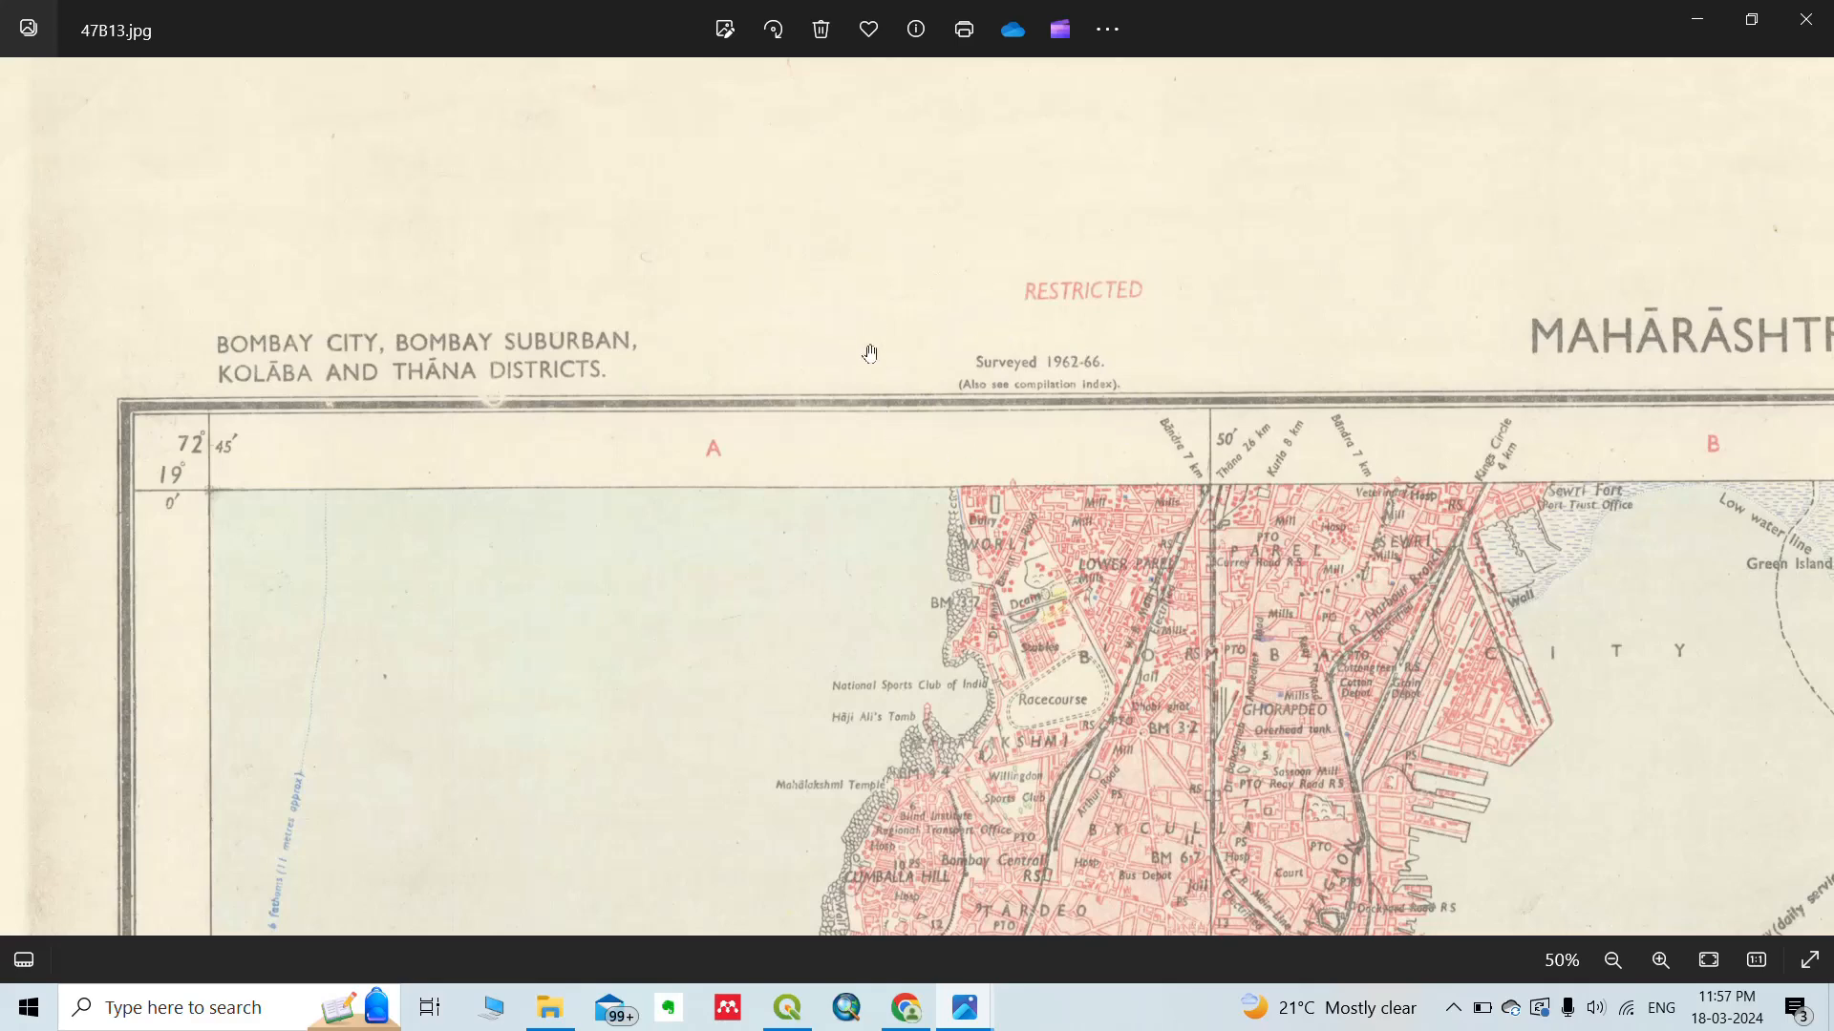
pyautogui.moveTo(1658, 412); pyautogui.dragTo(631, 376)
pyautogui.moveTo(1205, 371); pyautogui.dragTo(856, 364)
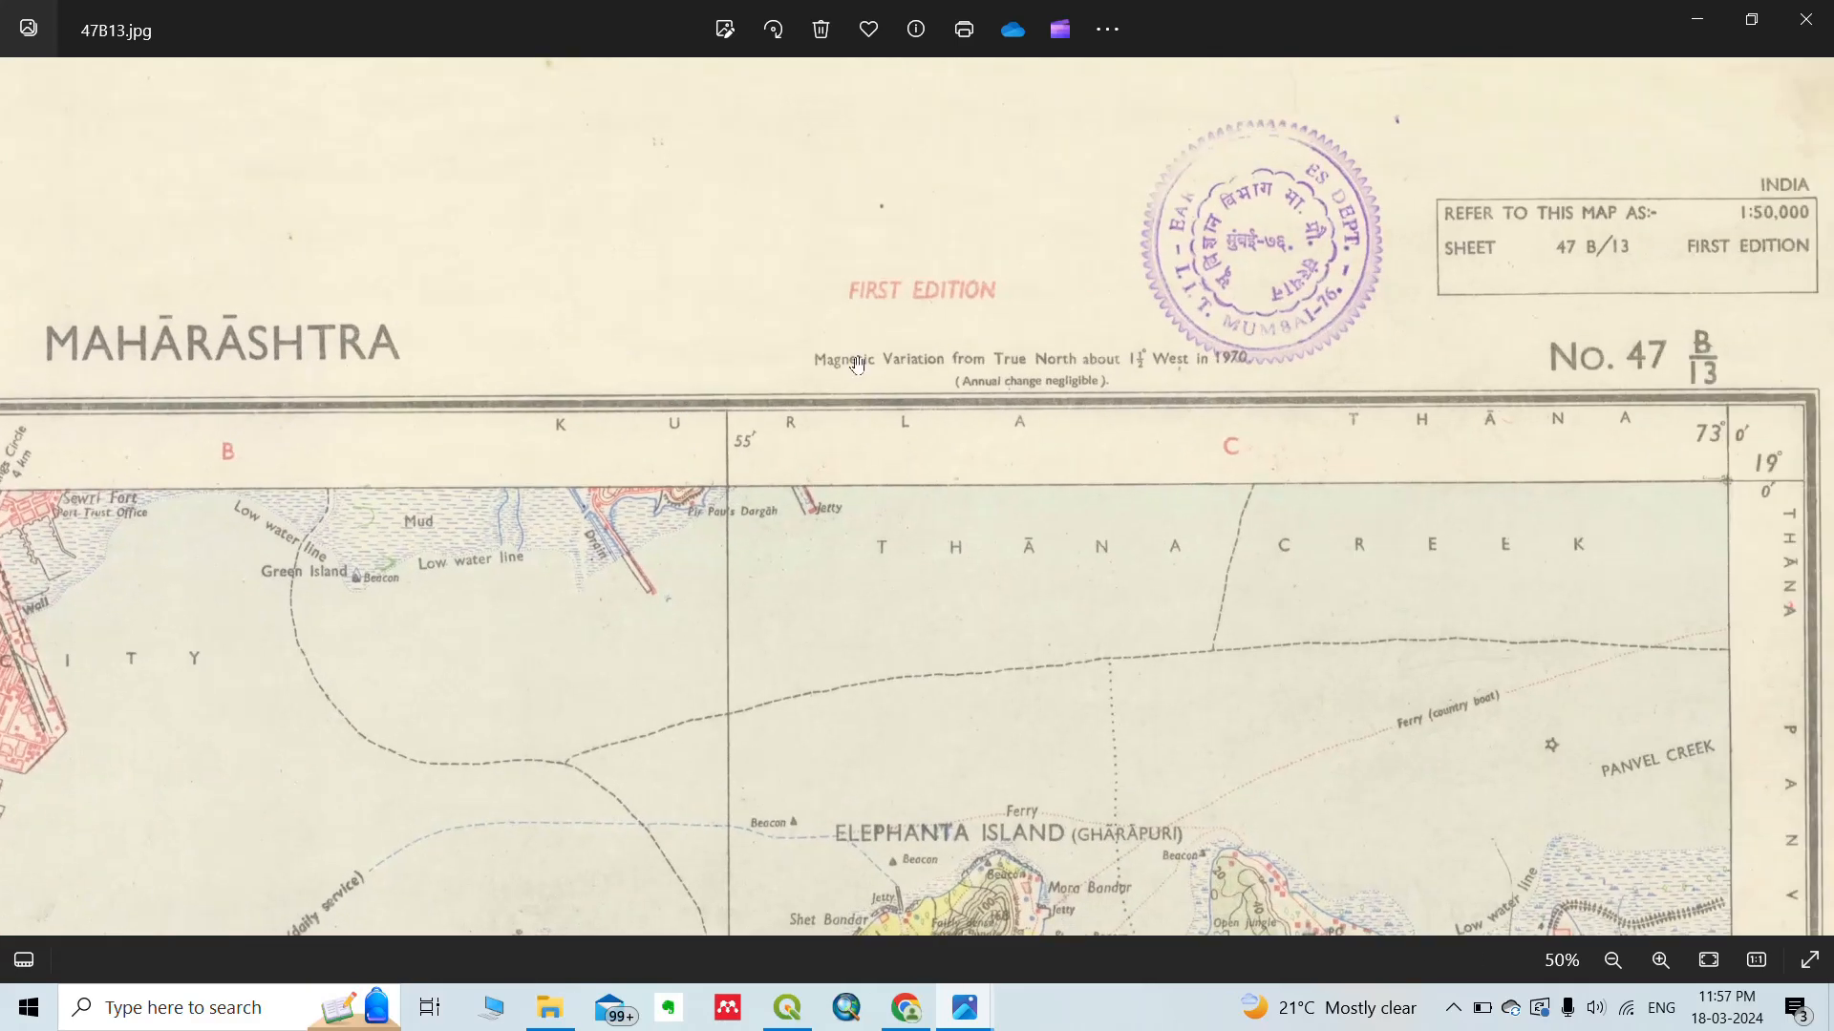
pyautogui.moveTo(1433, 506); pyautogui.dragTo(1141, 516)
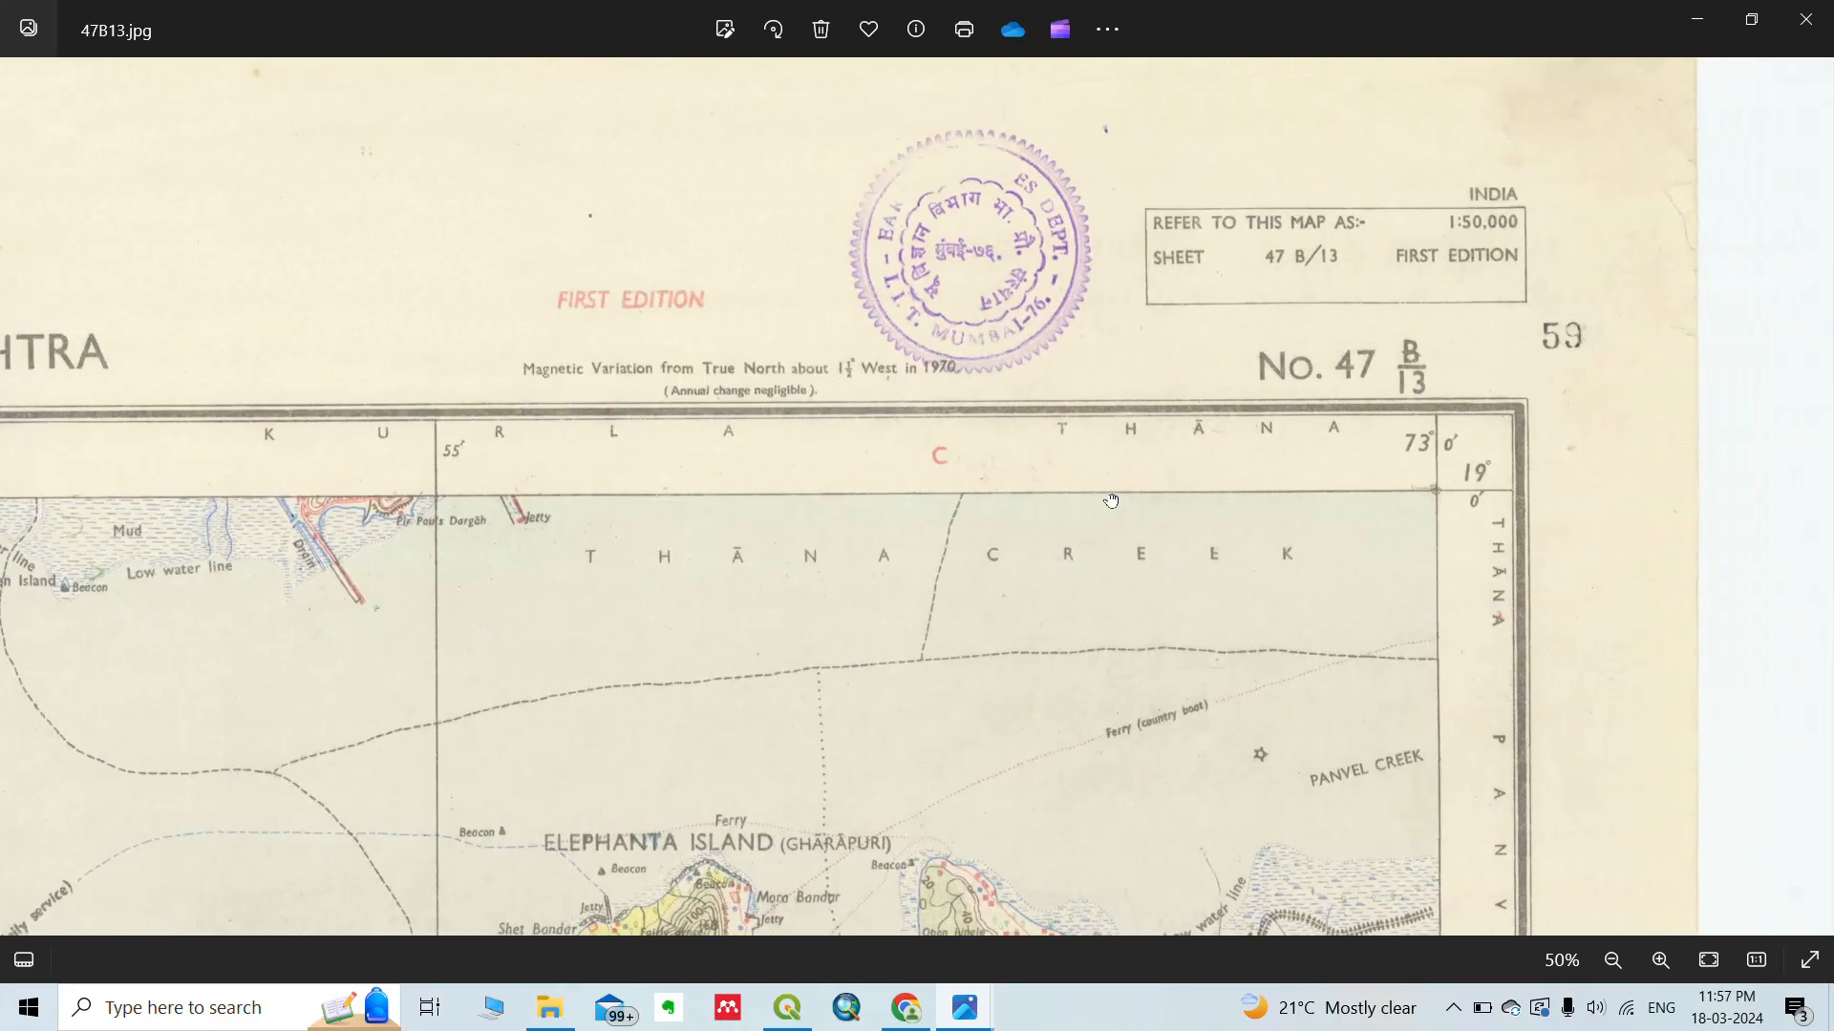
# Examine the legend, scale, sheet index and administrative index below the 47B13 map, and close the image.
pyautogui.scroll(-4, 1350, 655)
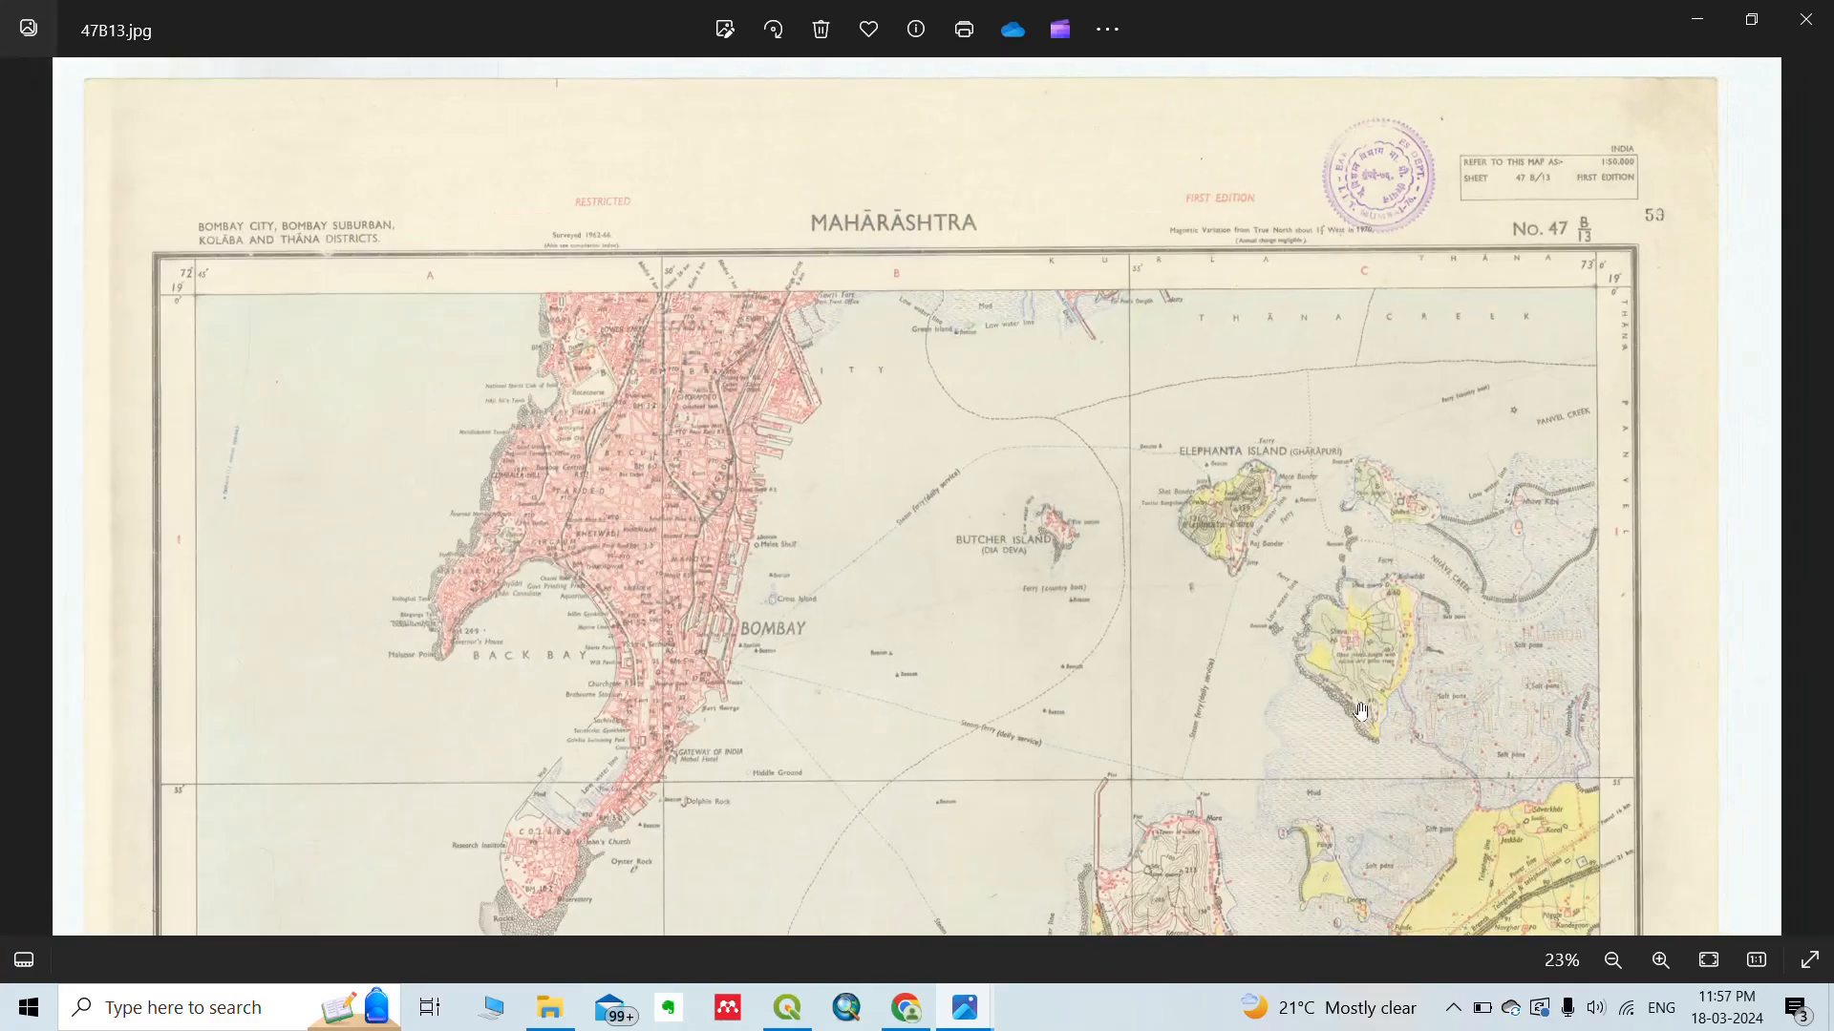
pyautogui.scroll(-10, 1315, 656)
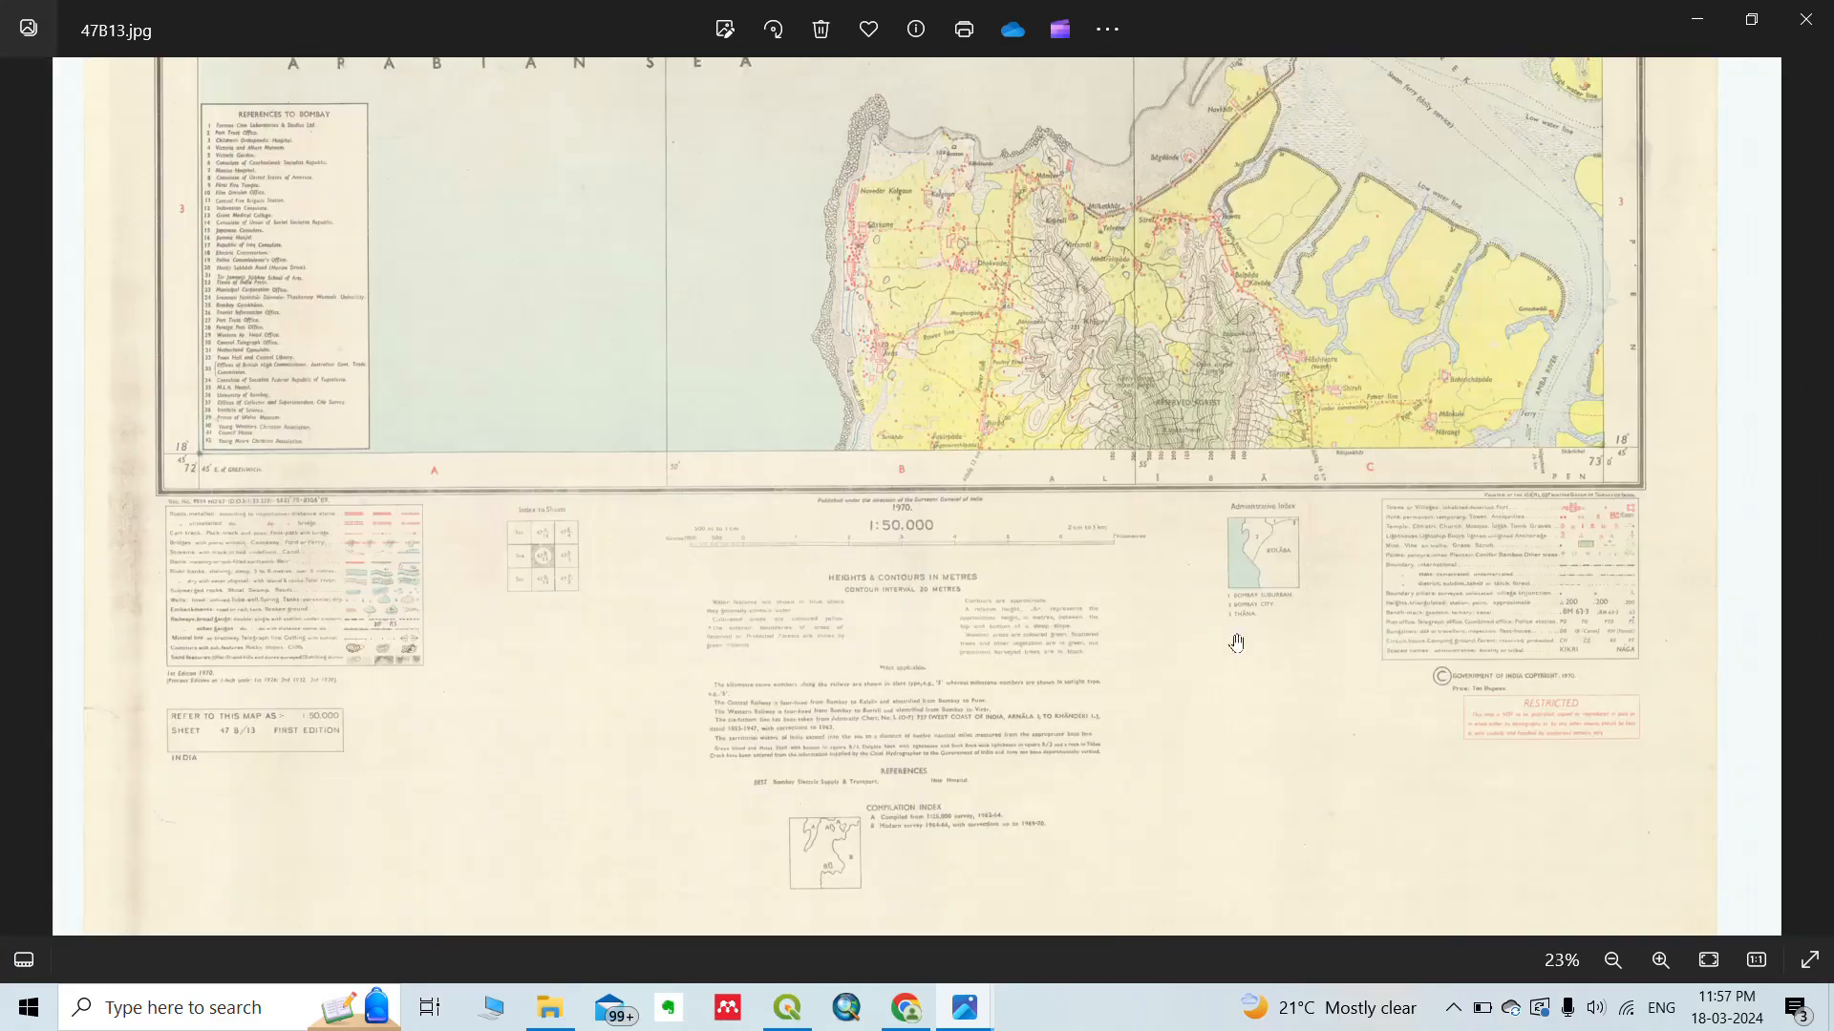
pyautogui.scroll(3, 1510, 684)
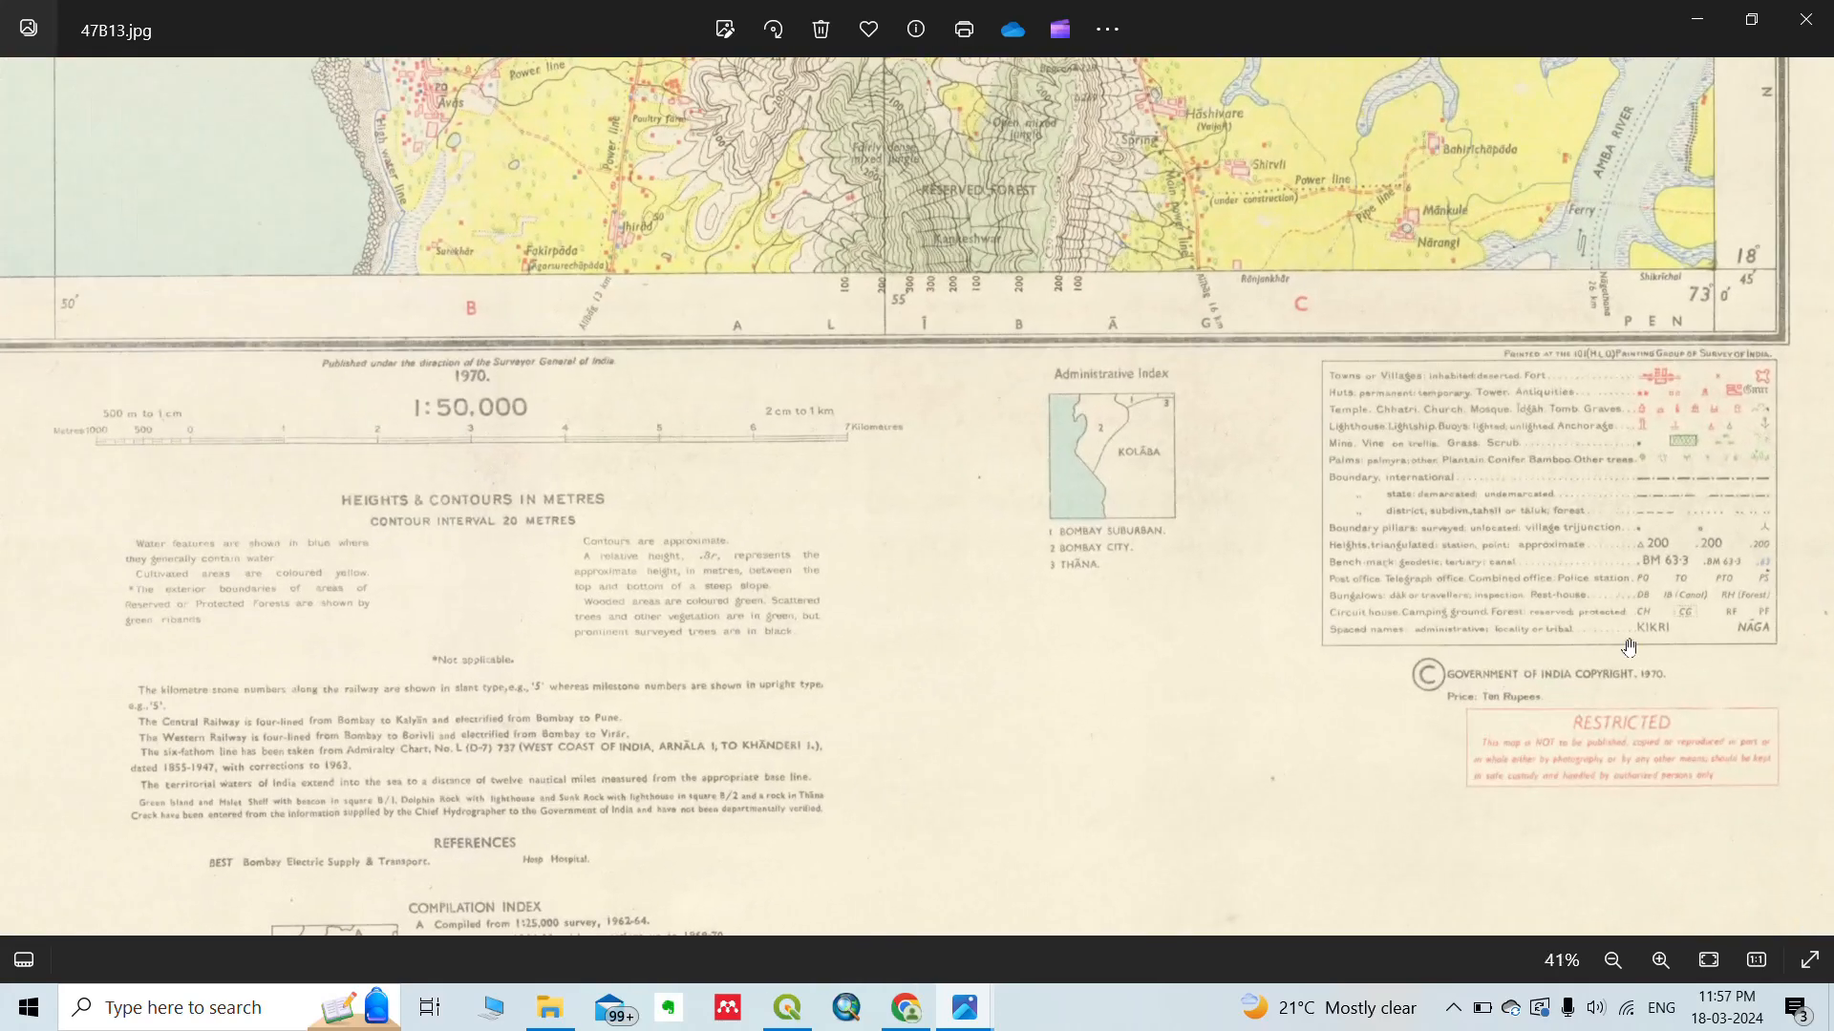
pyautogui.scroll(1, 1399, 575)
pyautogui.moveTo(932, 533); pyautogui.dragTo(1427, 455)
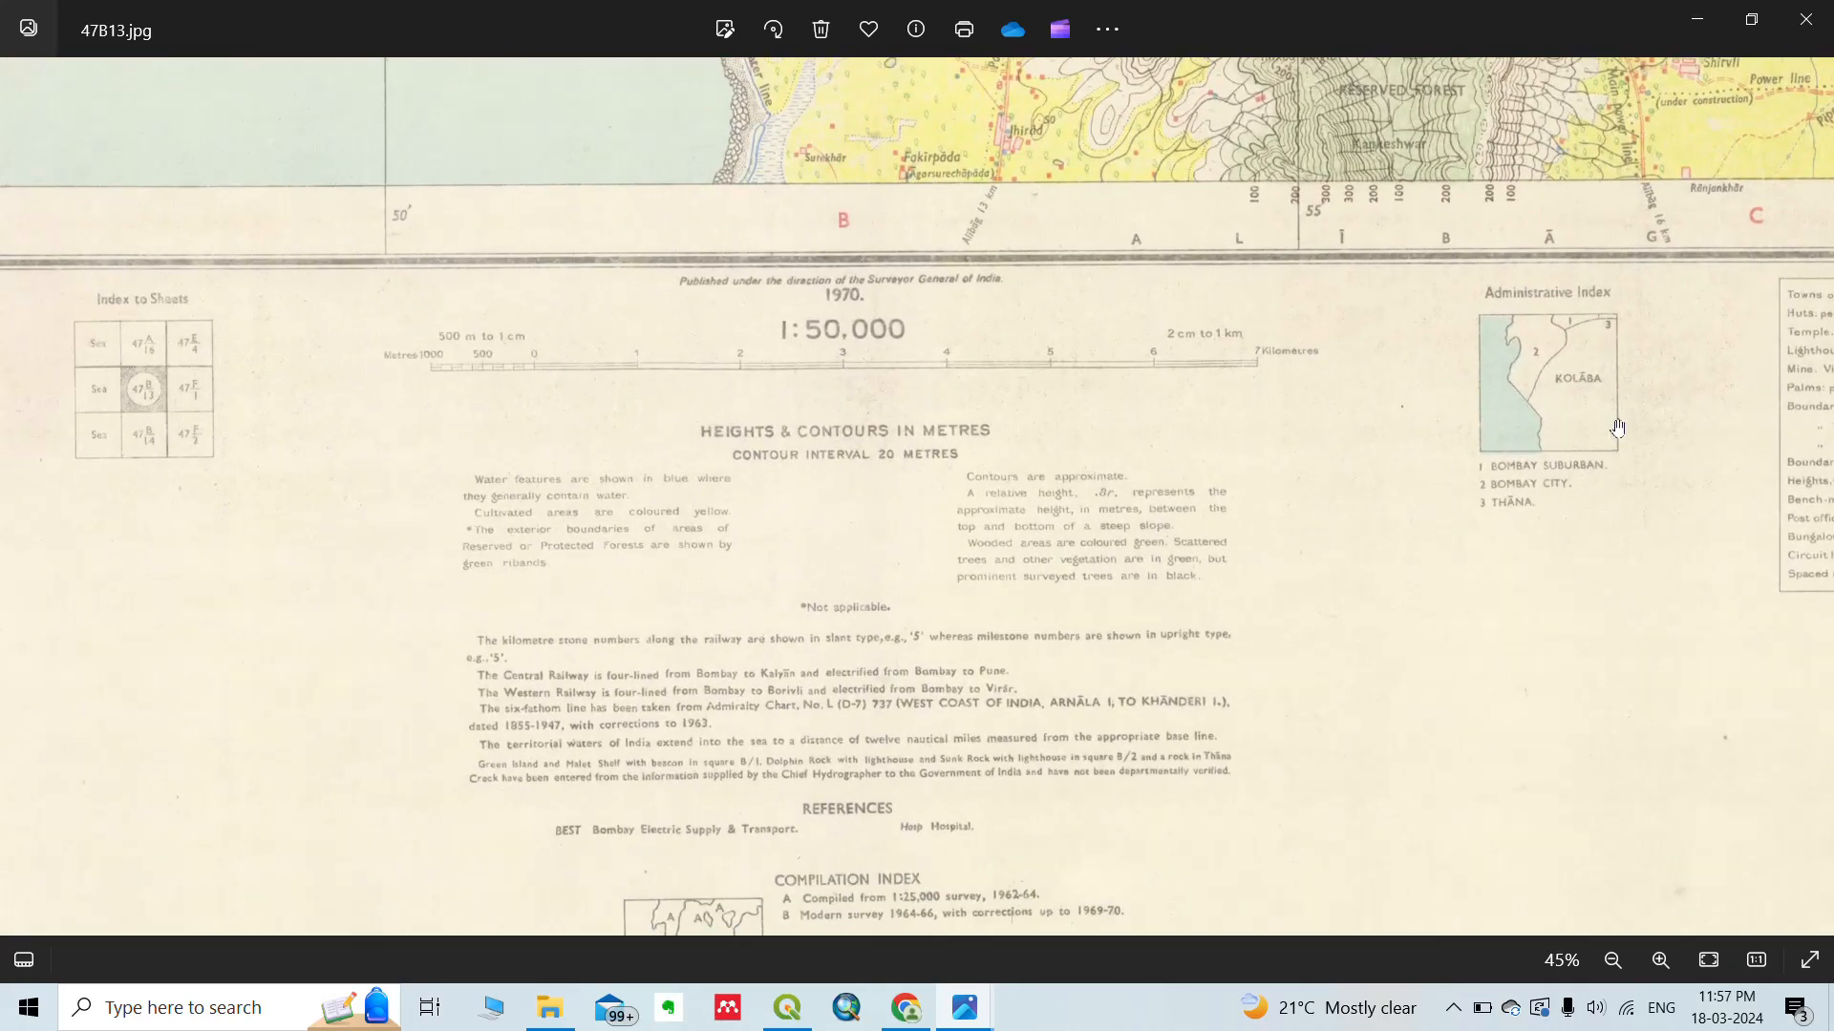
pyautogui.moveTo(1167, 477); pyautogui.dragTo(1307, 454)
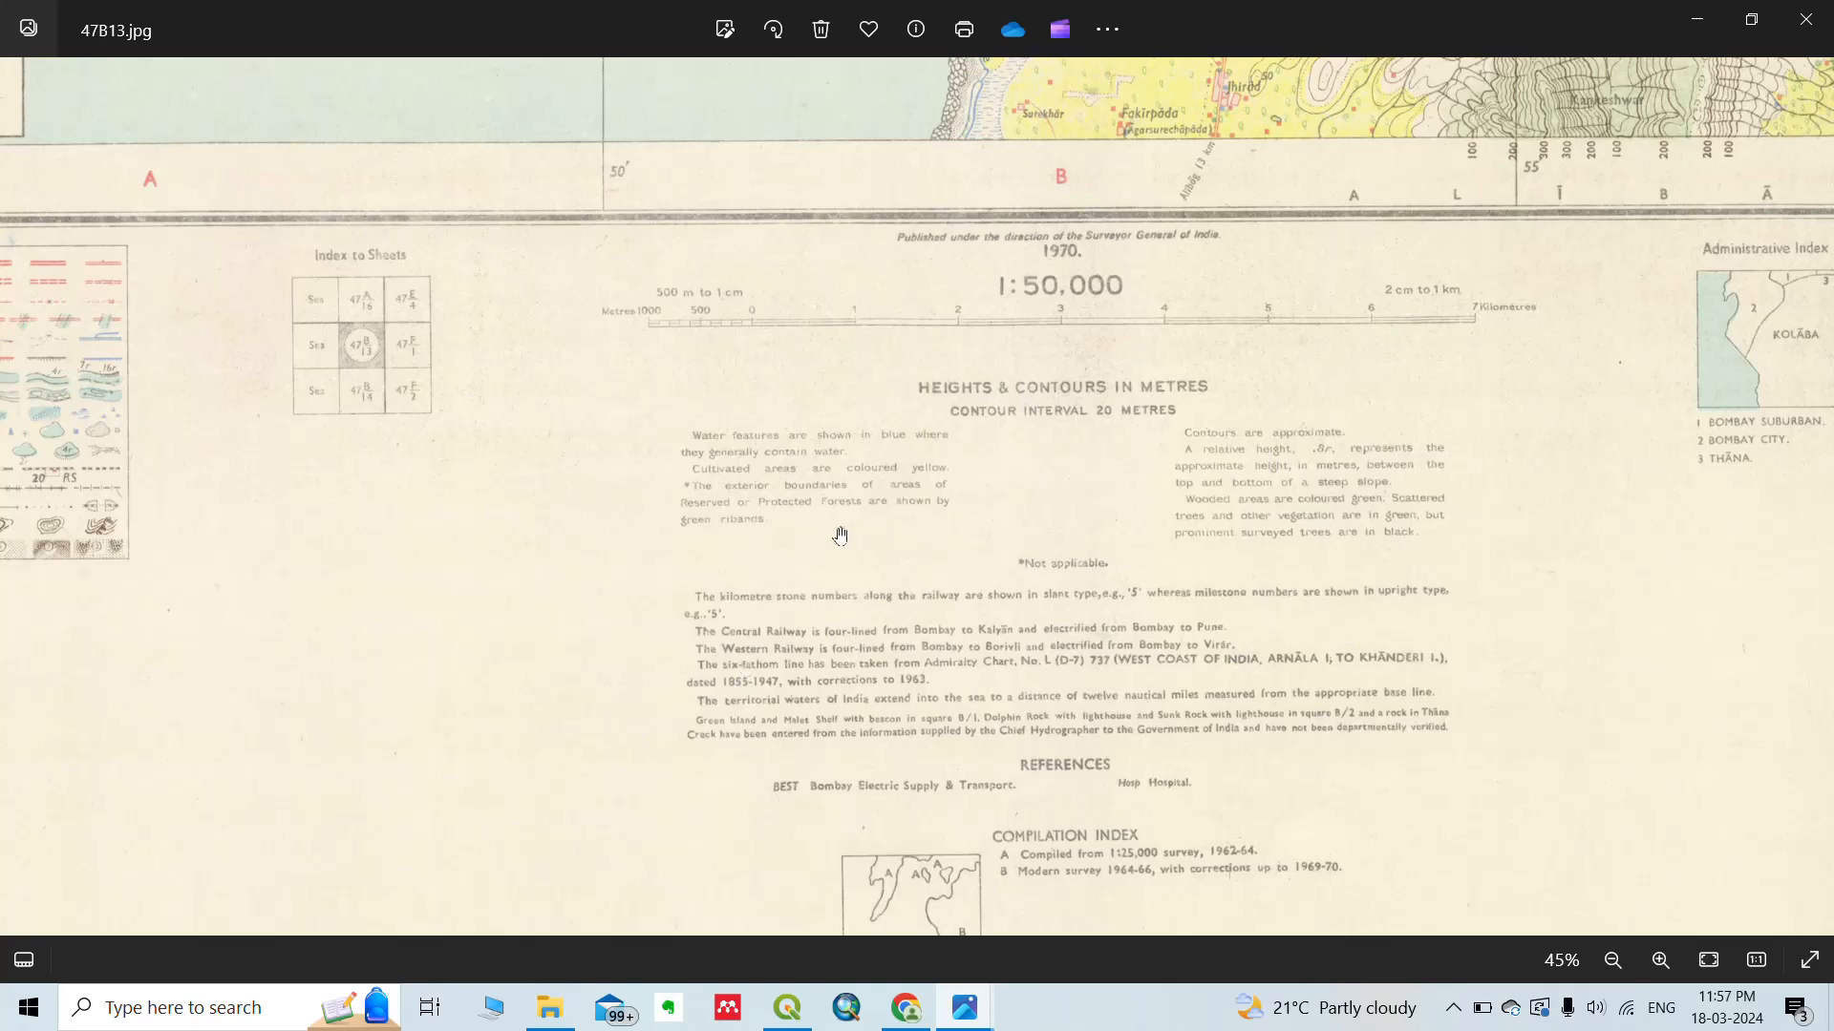
pyautogui.moveTo(768, 488); pyautogui.dragTo(1218, 507)
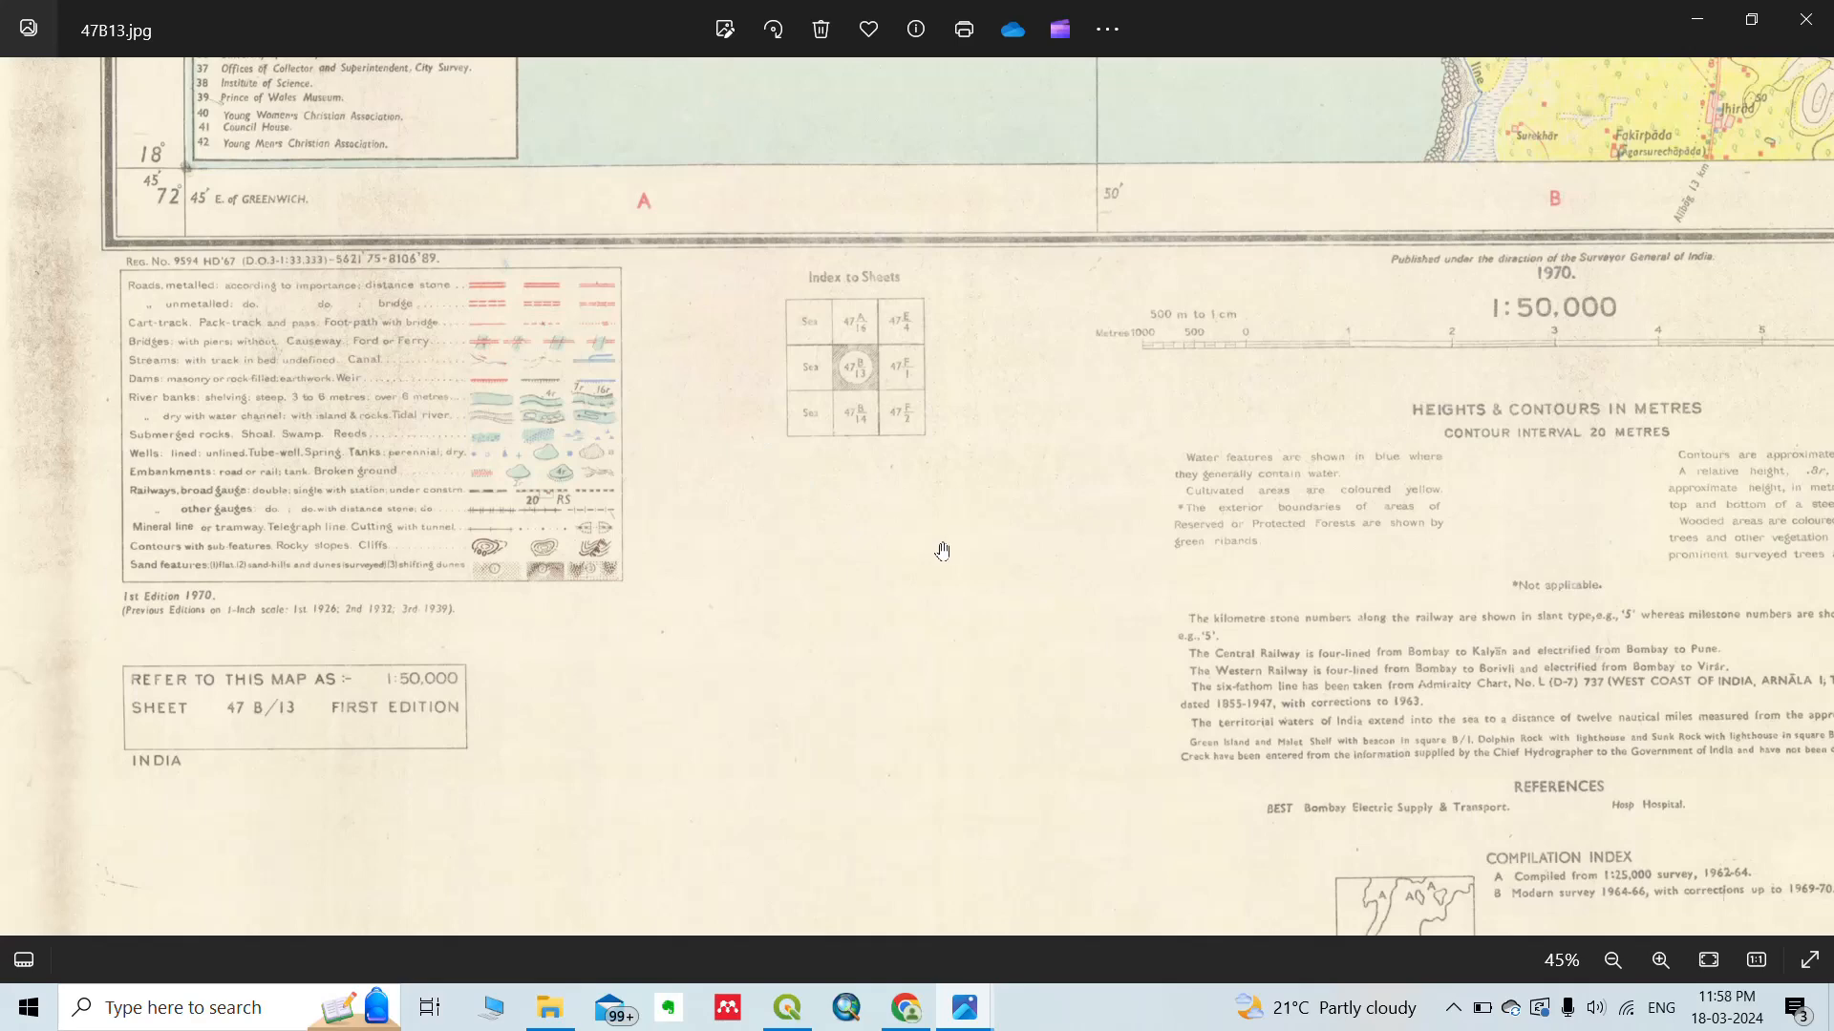
pyautogui.scroll(-5, 936, 539)
pyautogui.scroll(-2, 942, 552)
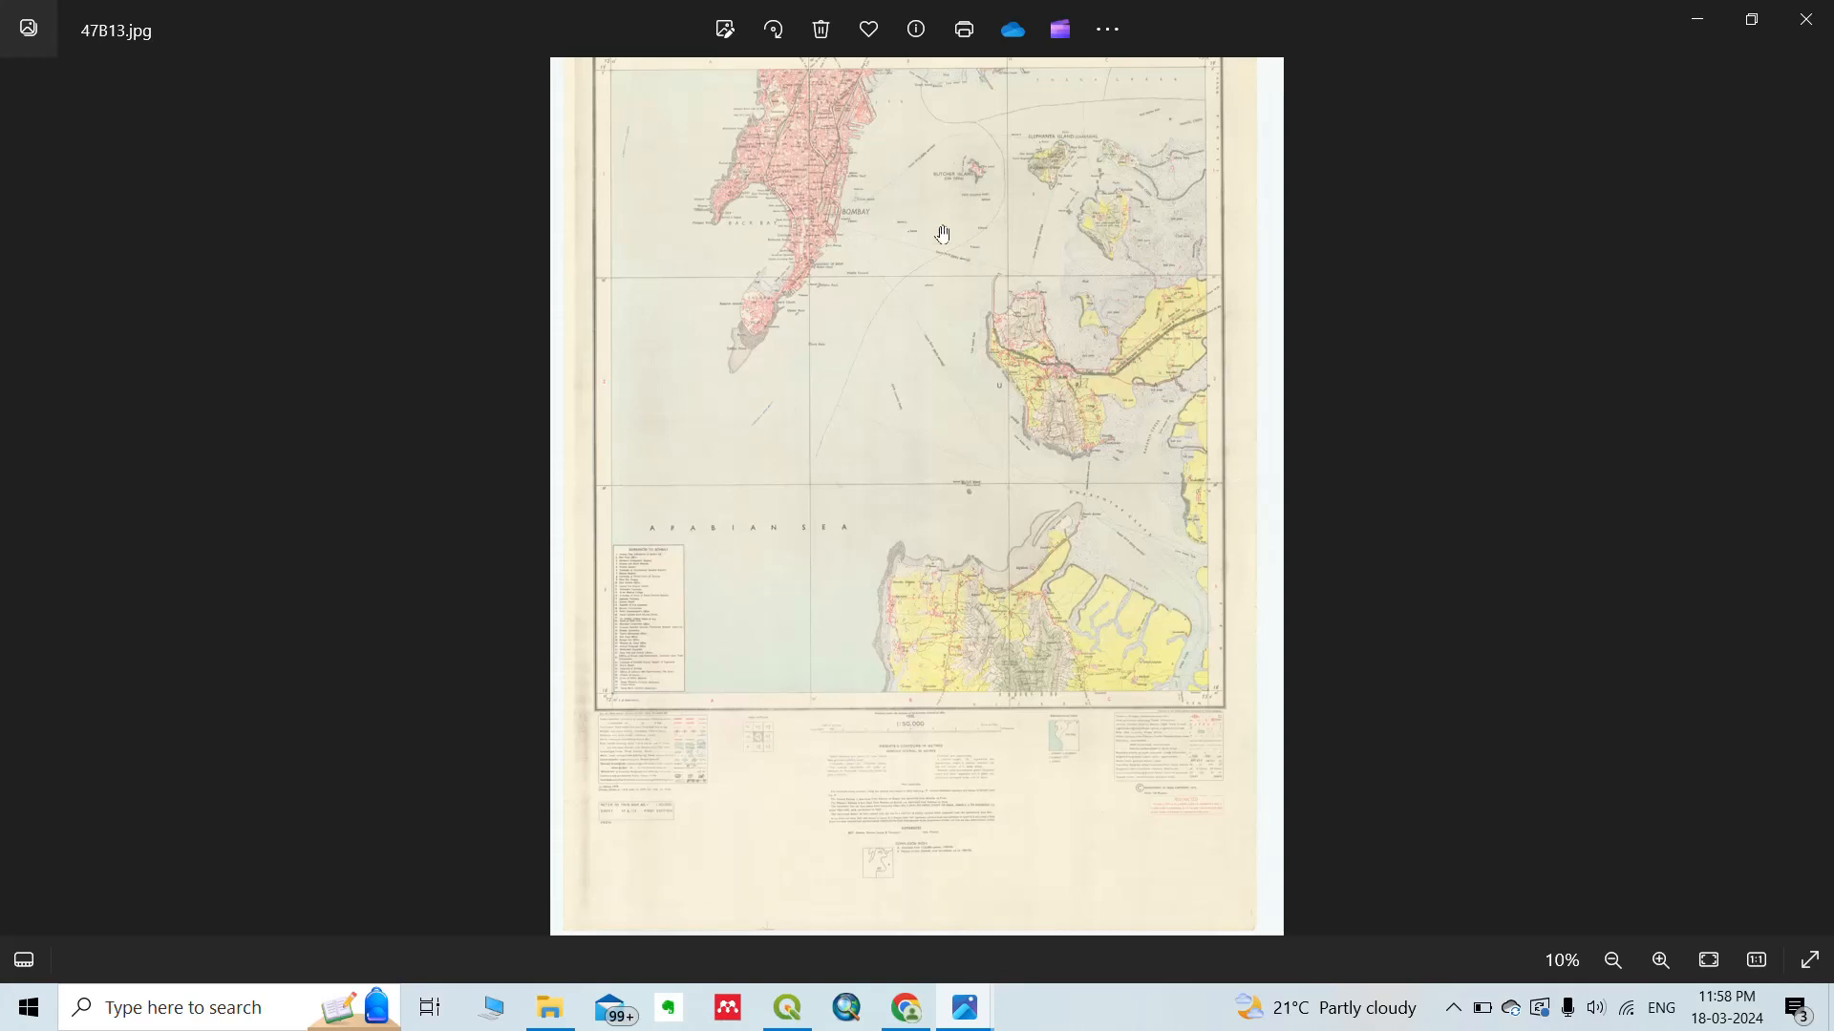
pyautogui.scroll(-1, 943, 234)
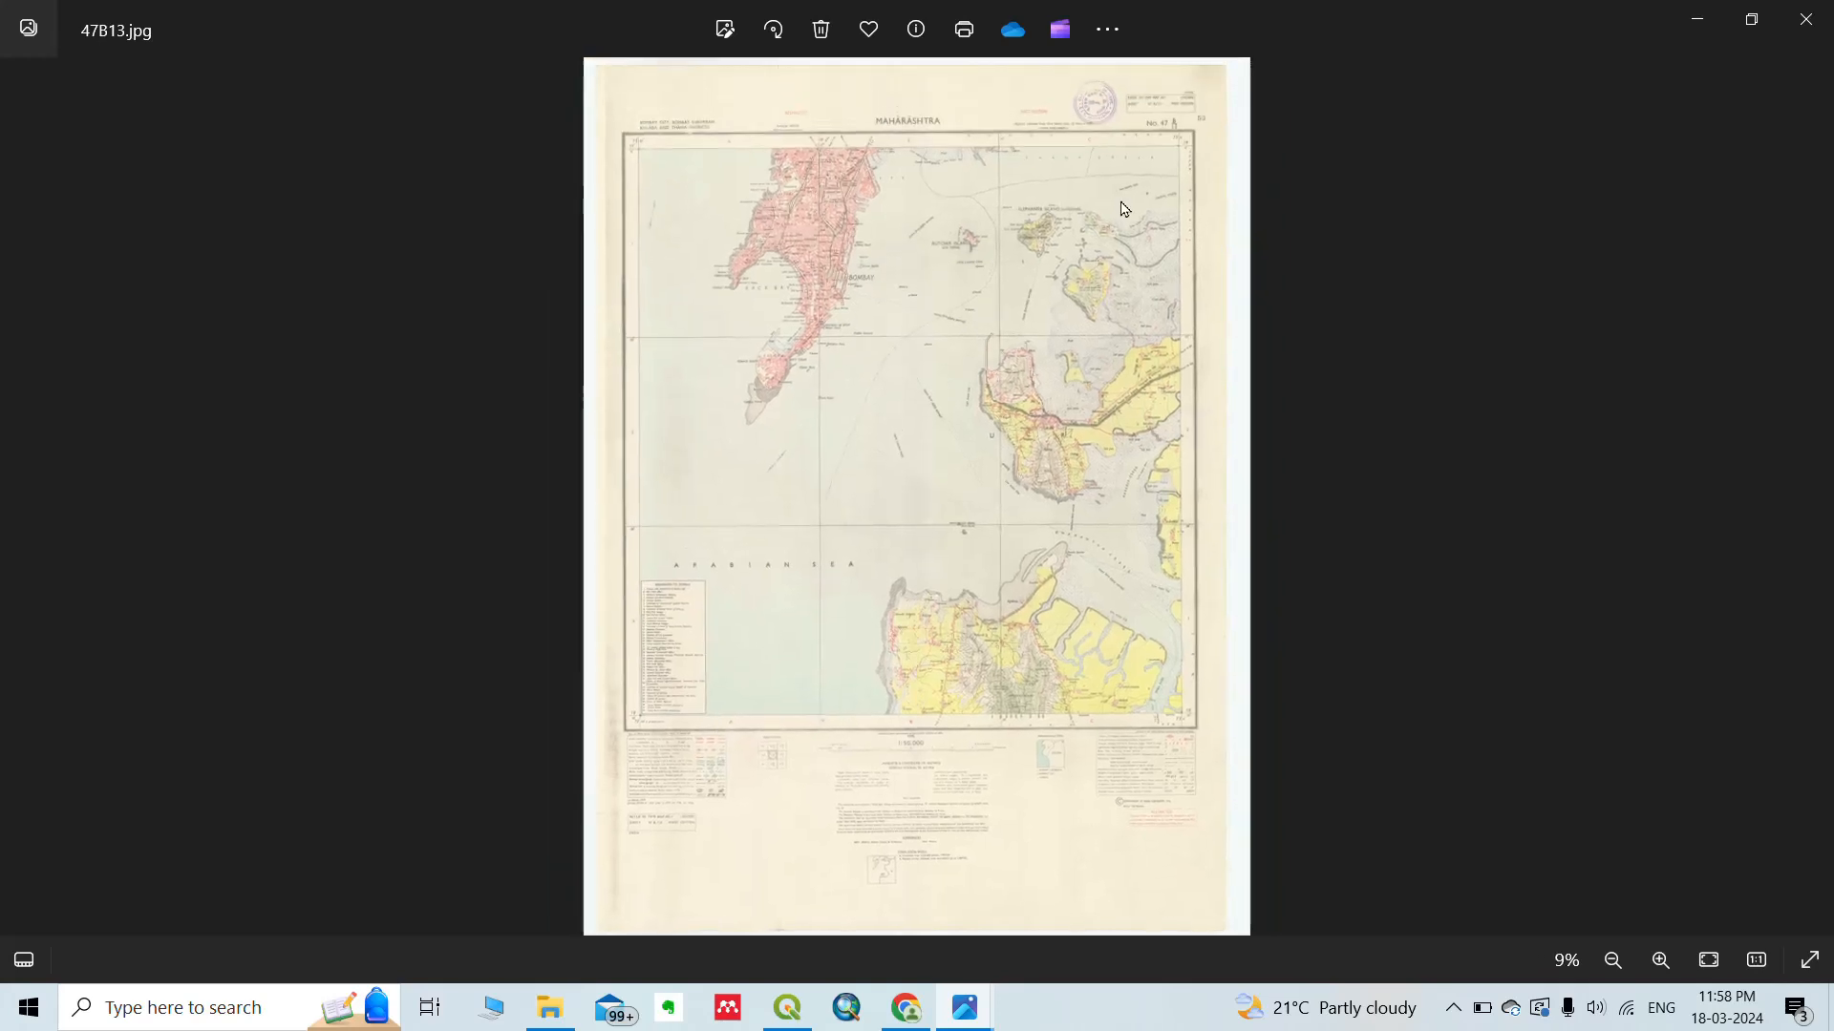
pyautogui.click(1826, 9)
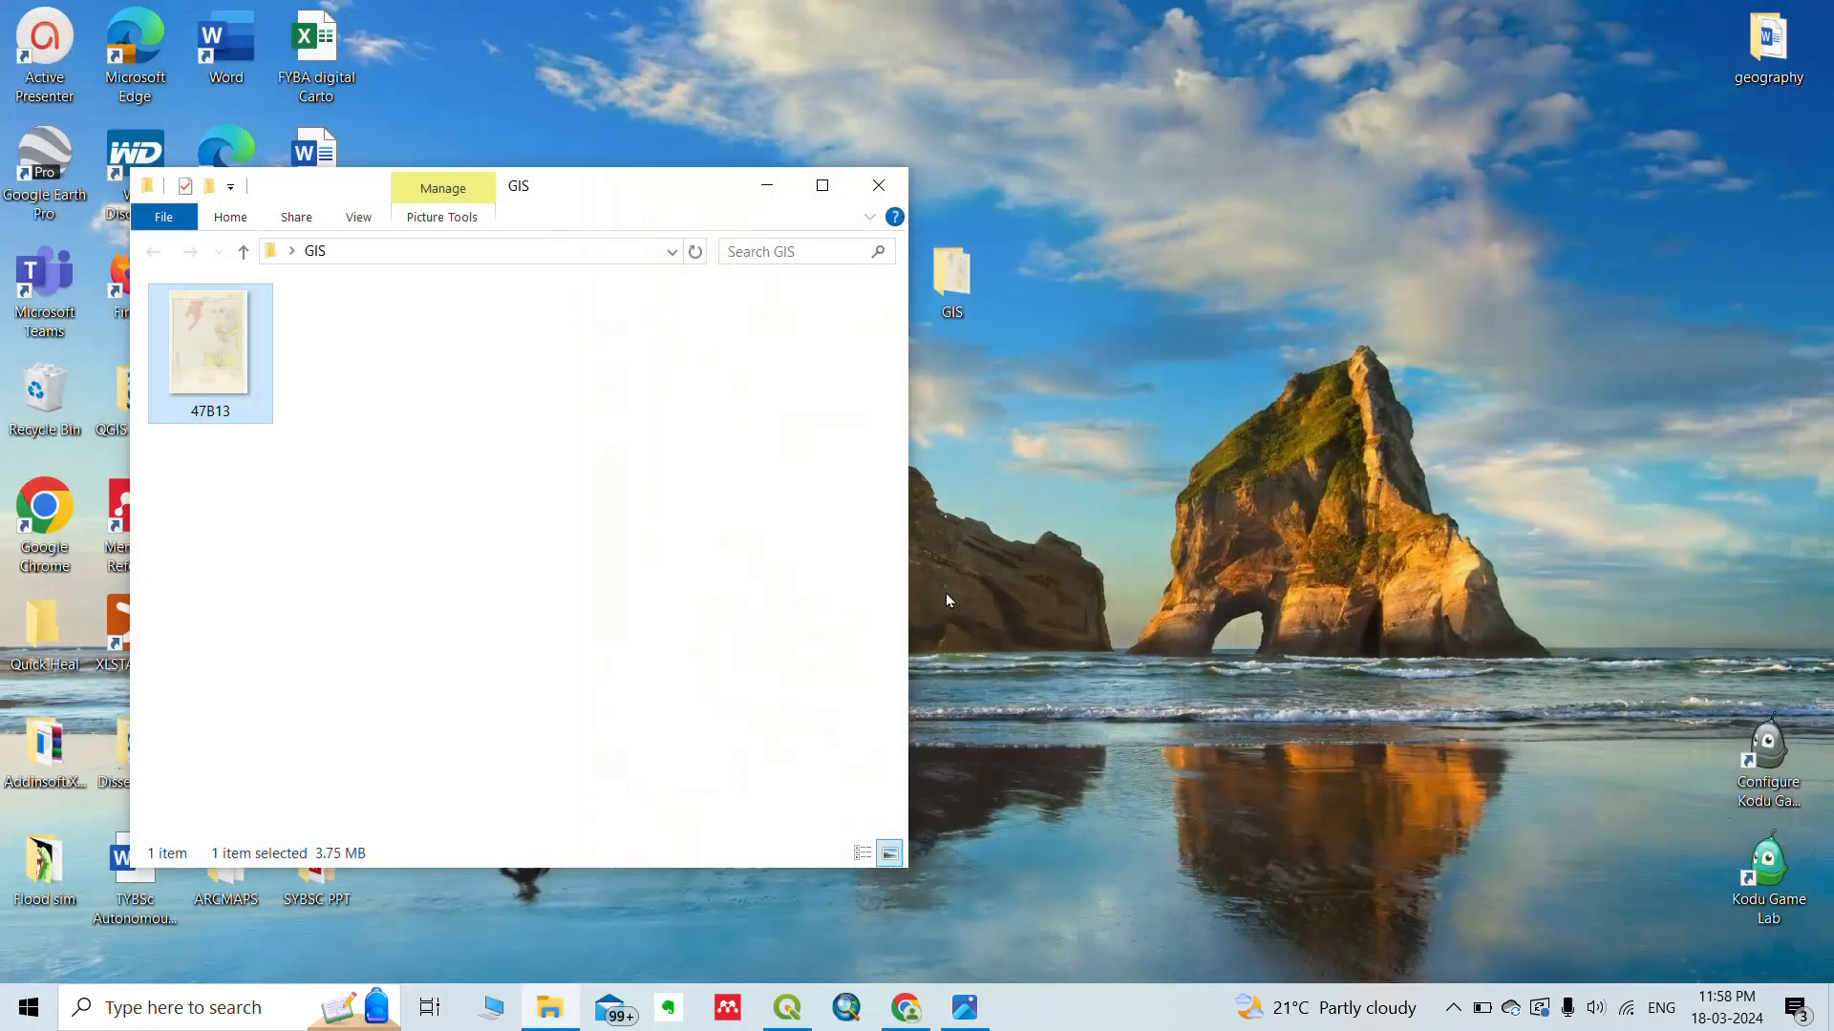
# Switch to Chrome and open the sheet number search on Survey of India's Open Series Map (Free PDF) page.
pyautogui.click(920, 1003)
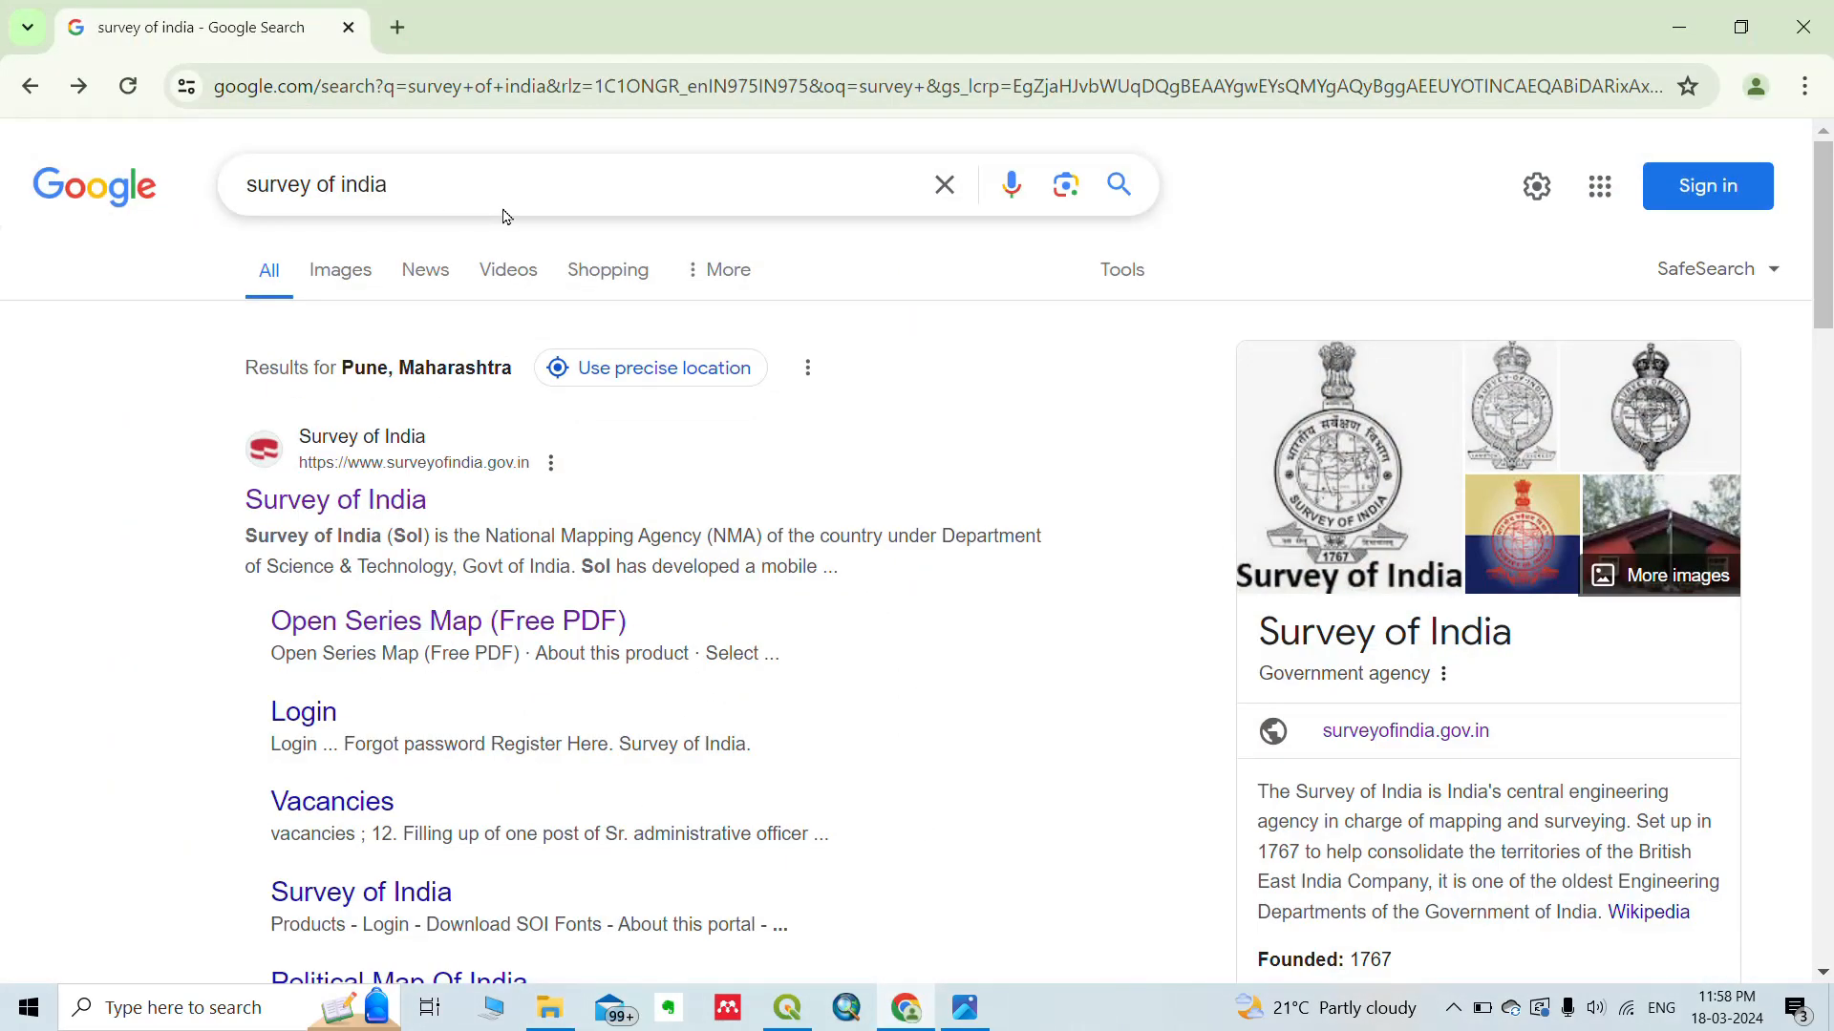
pyautogui.click(425, 633)
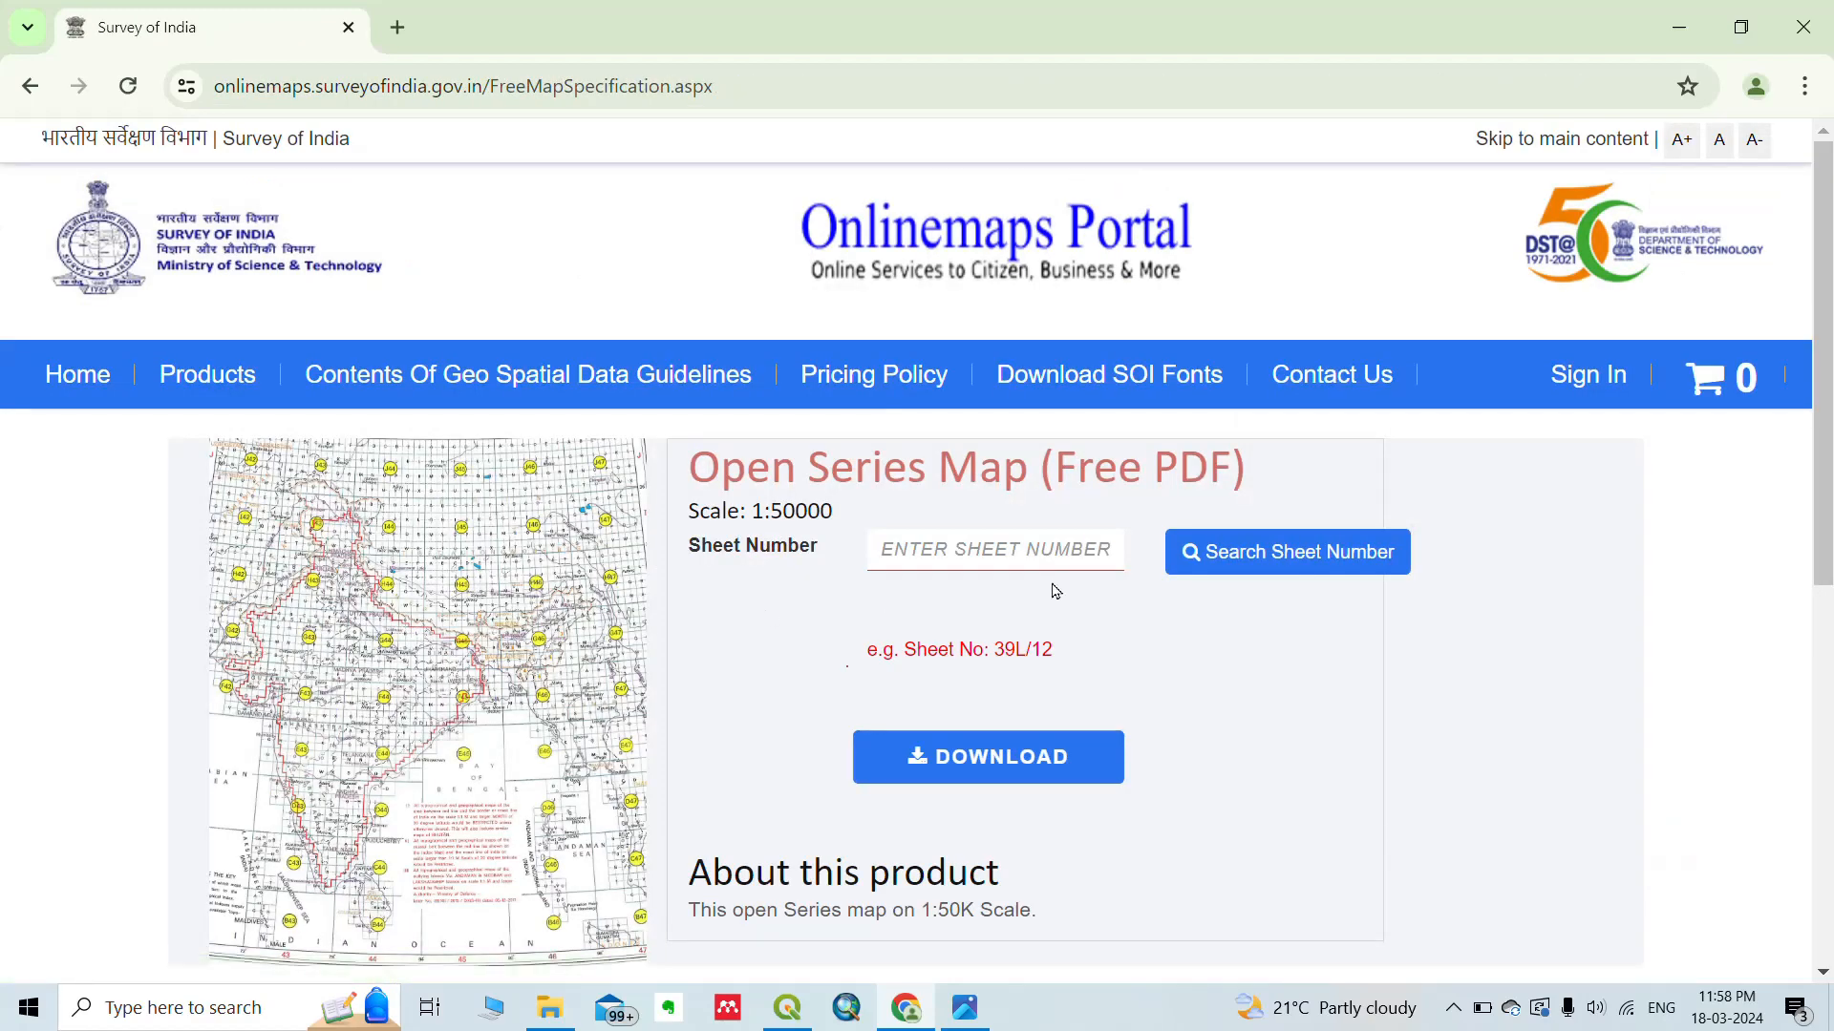
pyautogui.click(1227, 565)
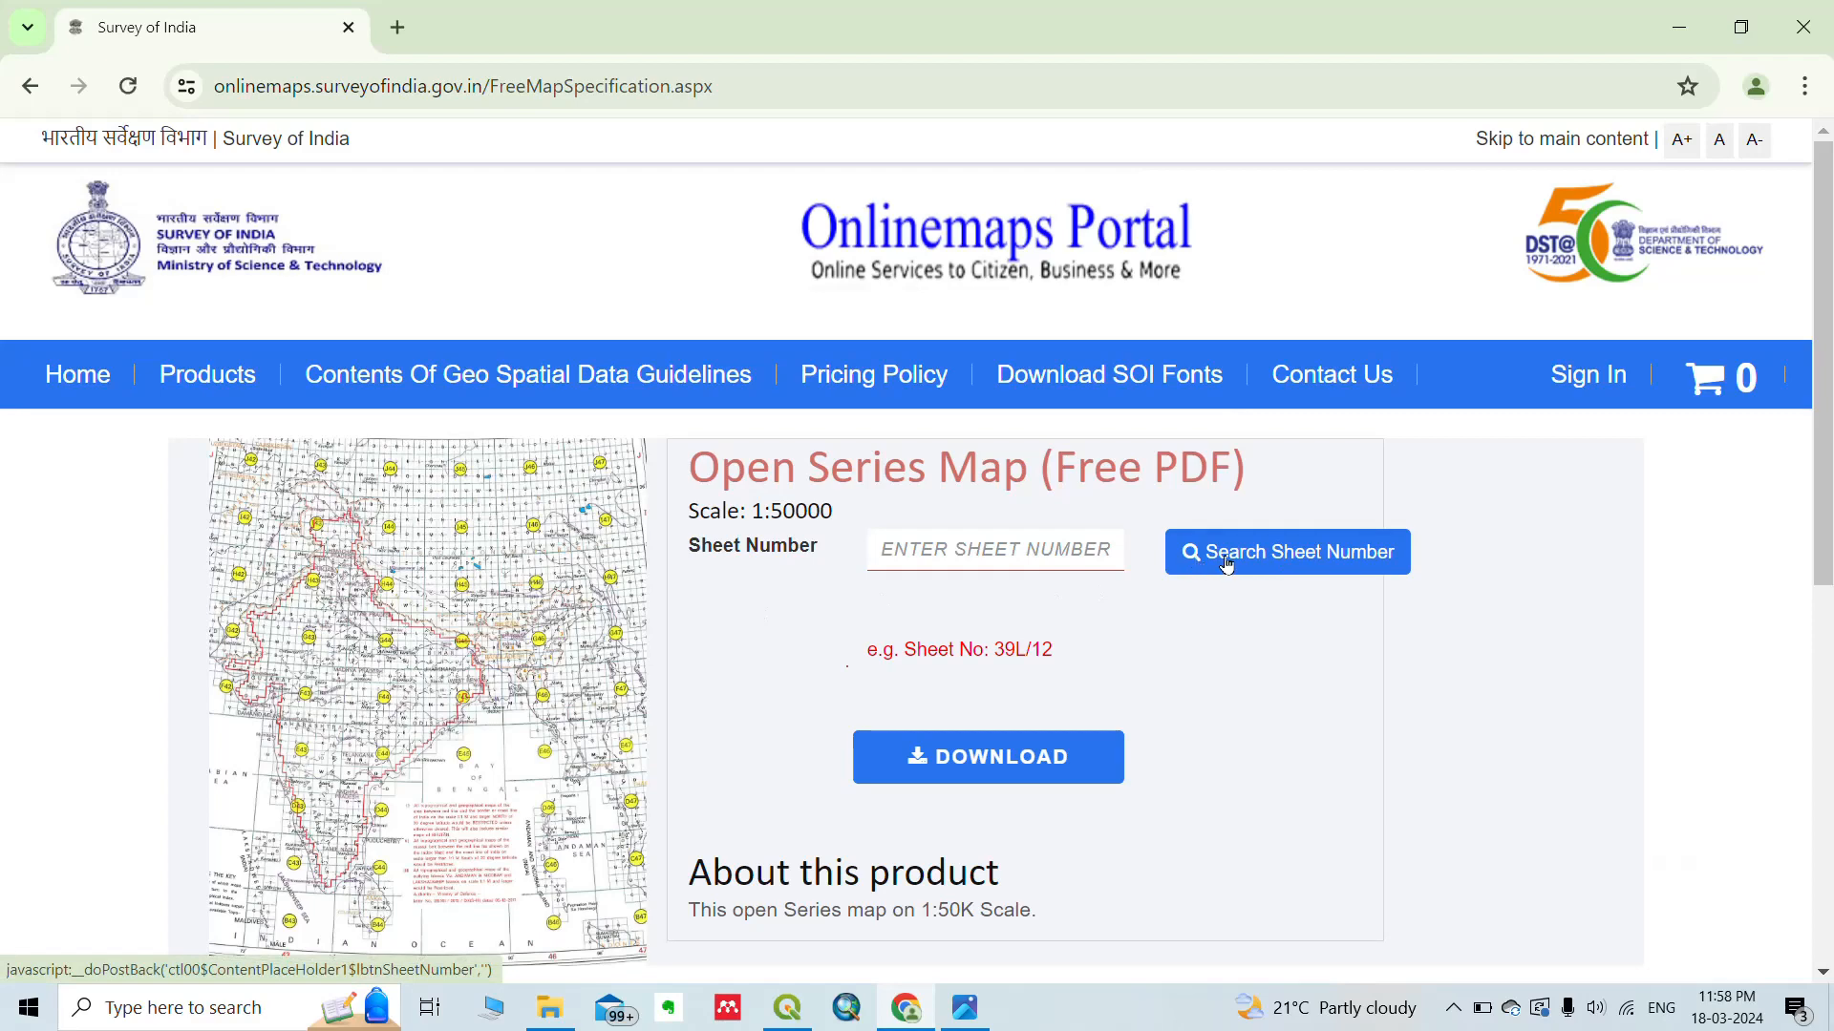
# Search the map sheets for state Odisha, district Cuttack, and select sheet 73H/11.
pyautogui.click(746, 309)
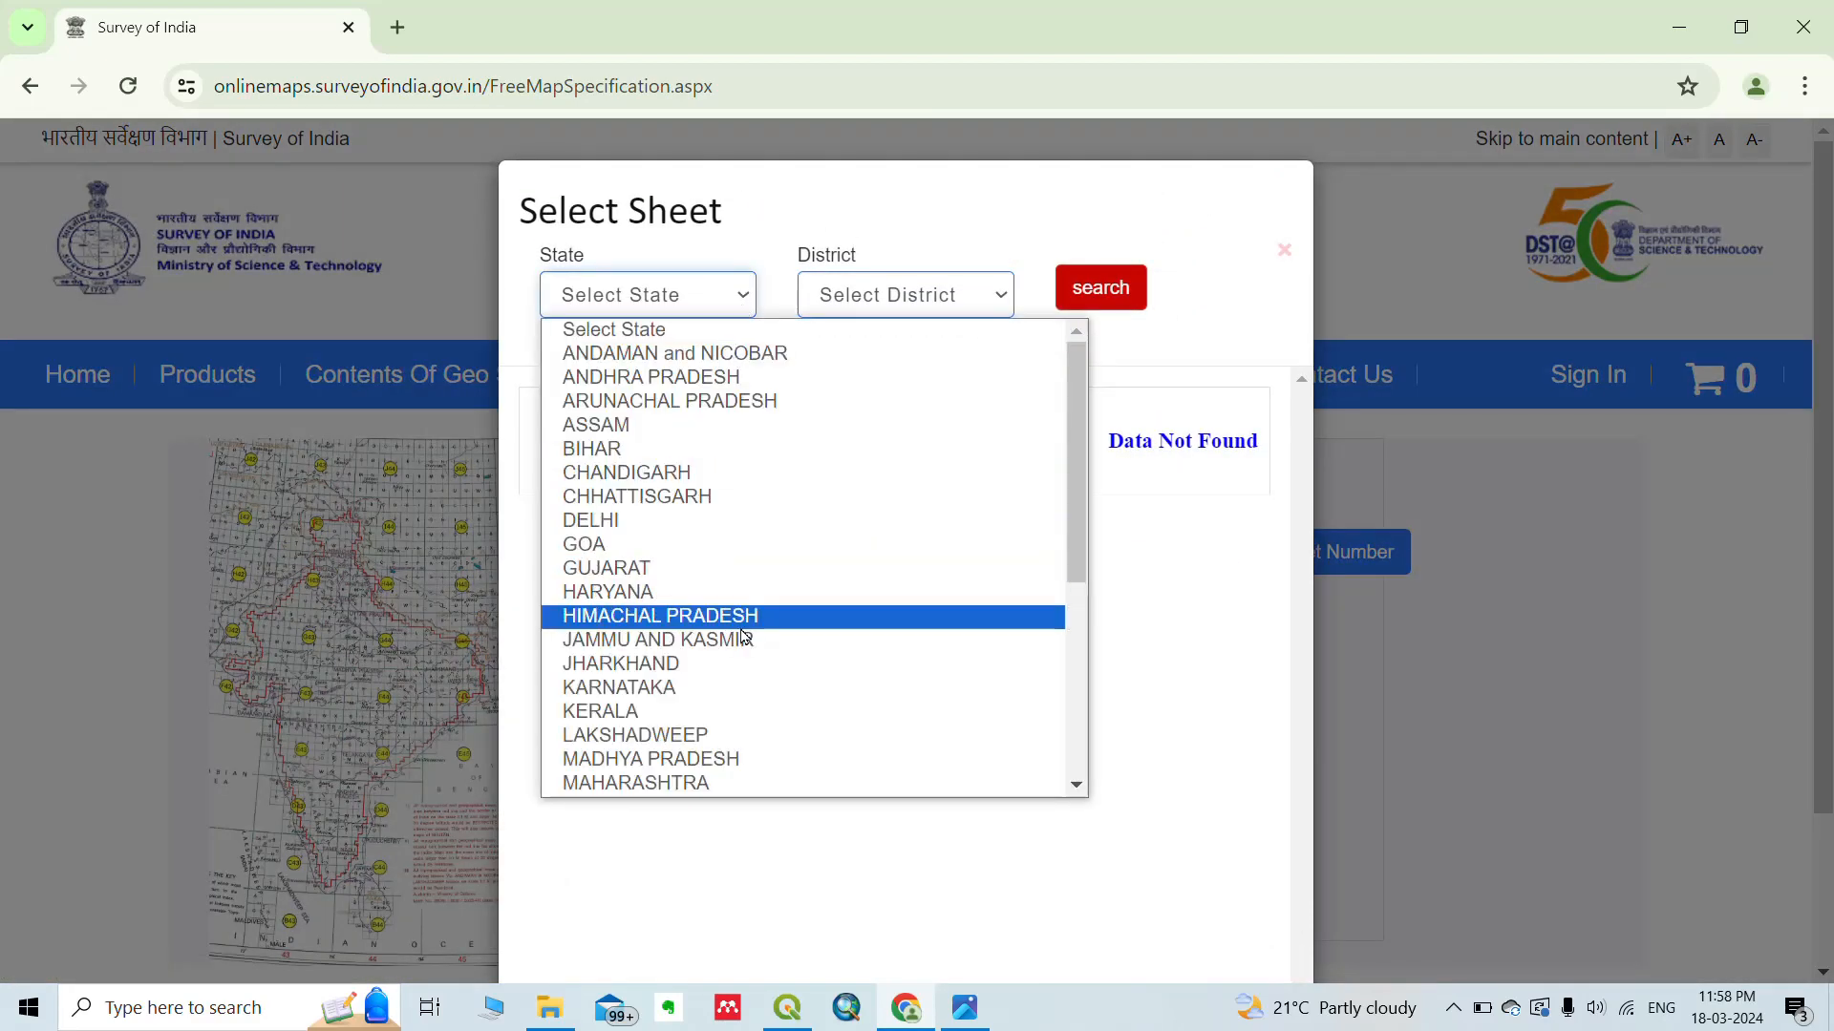
pyautogui.scroll(-5, 737, 586)
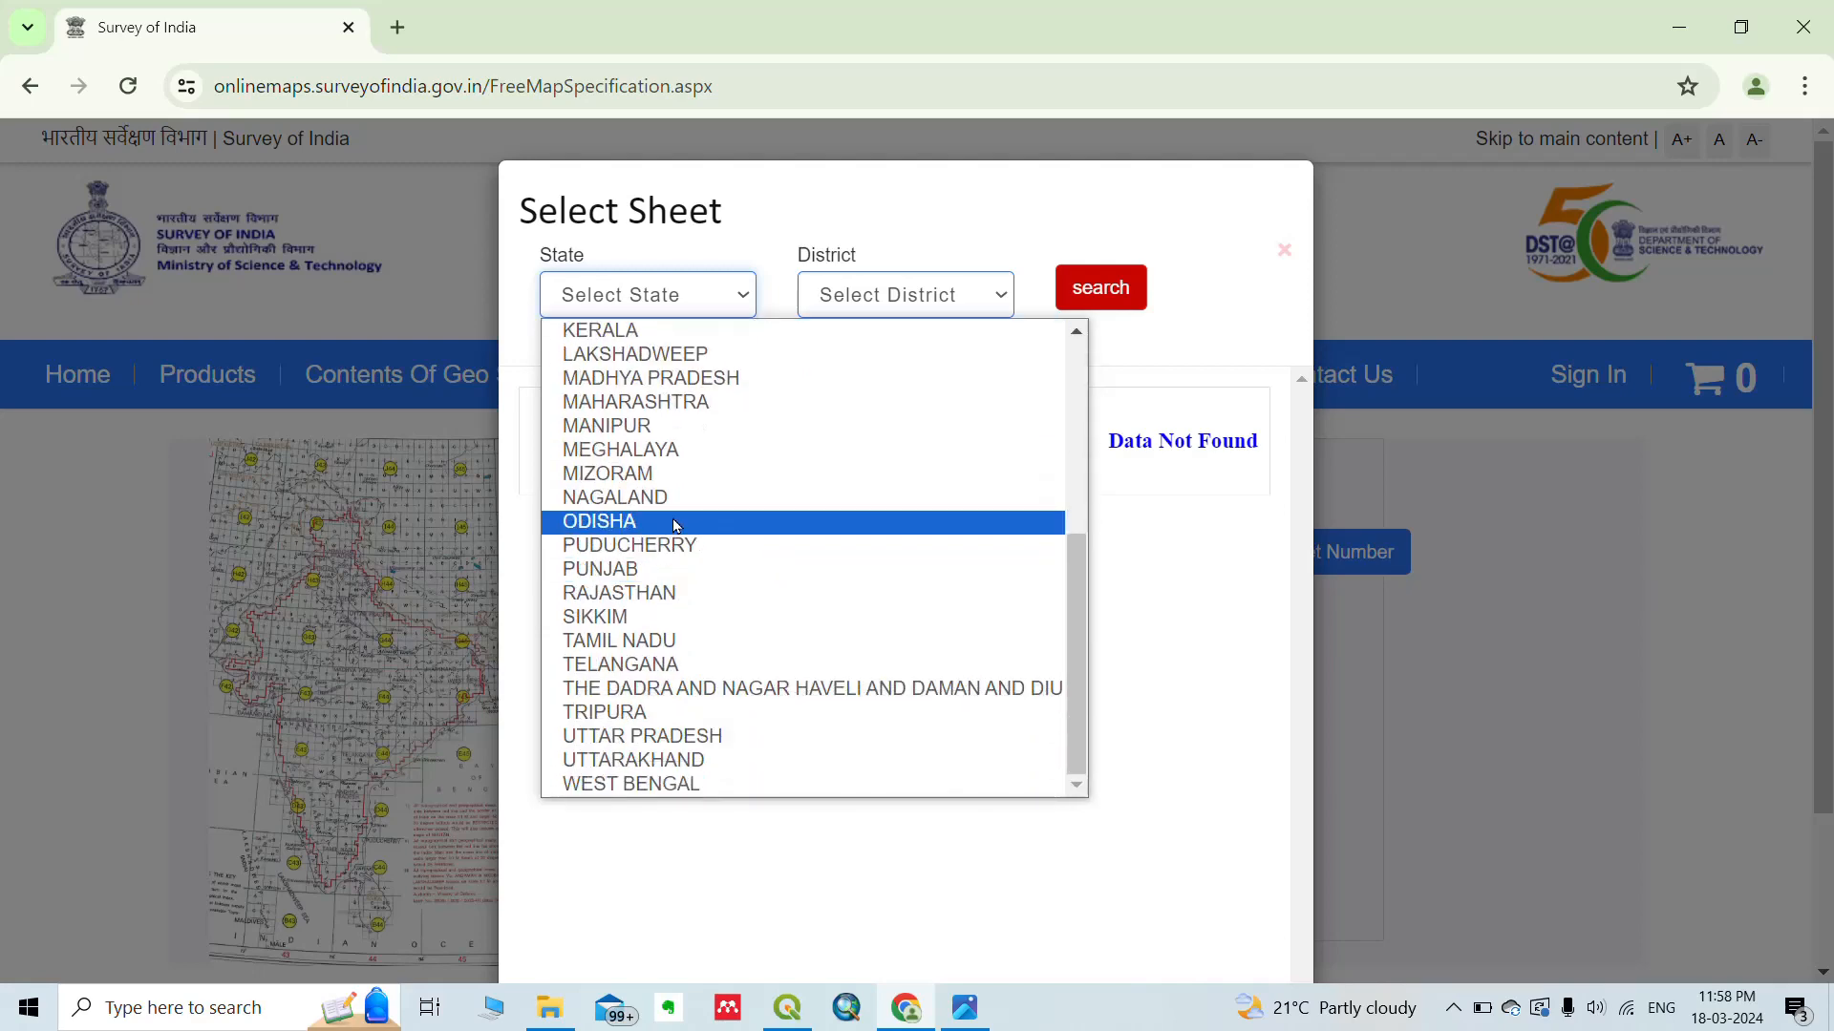
pyautogui.click(675, 524)
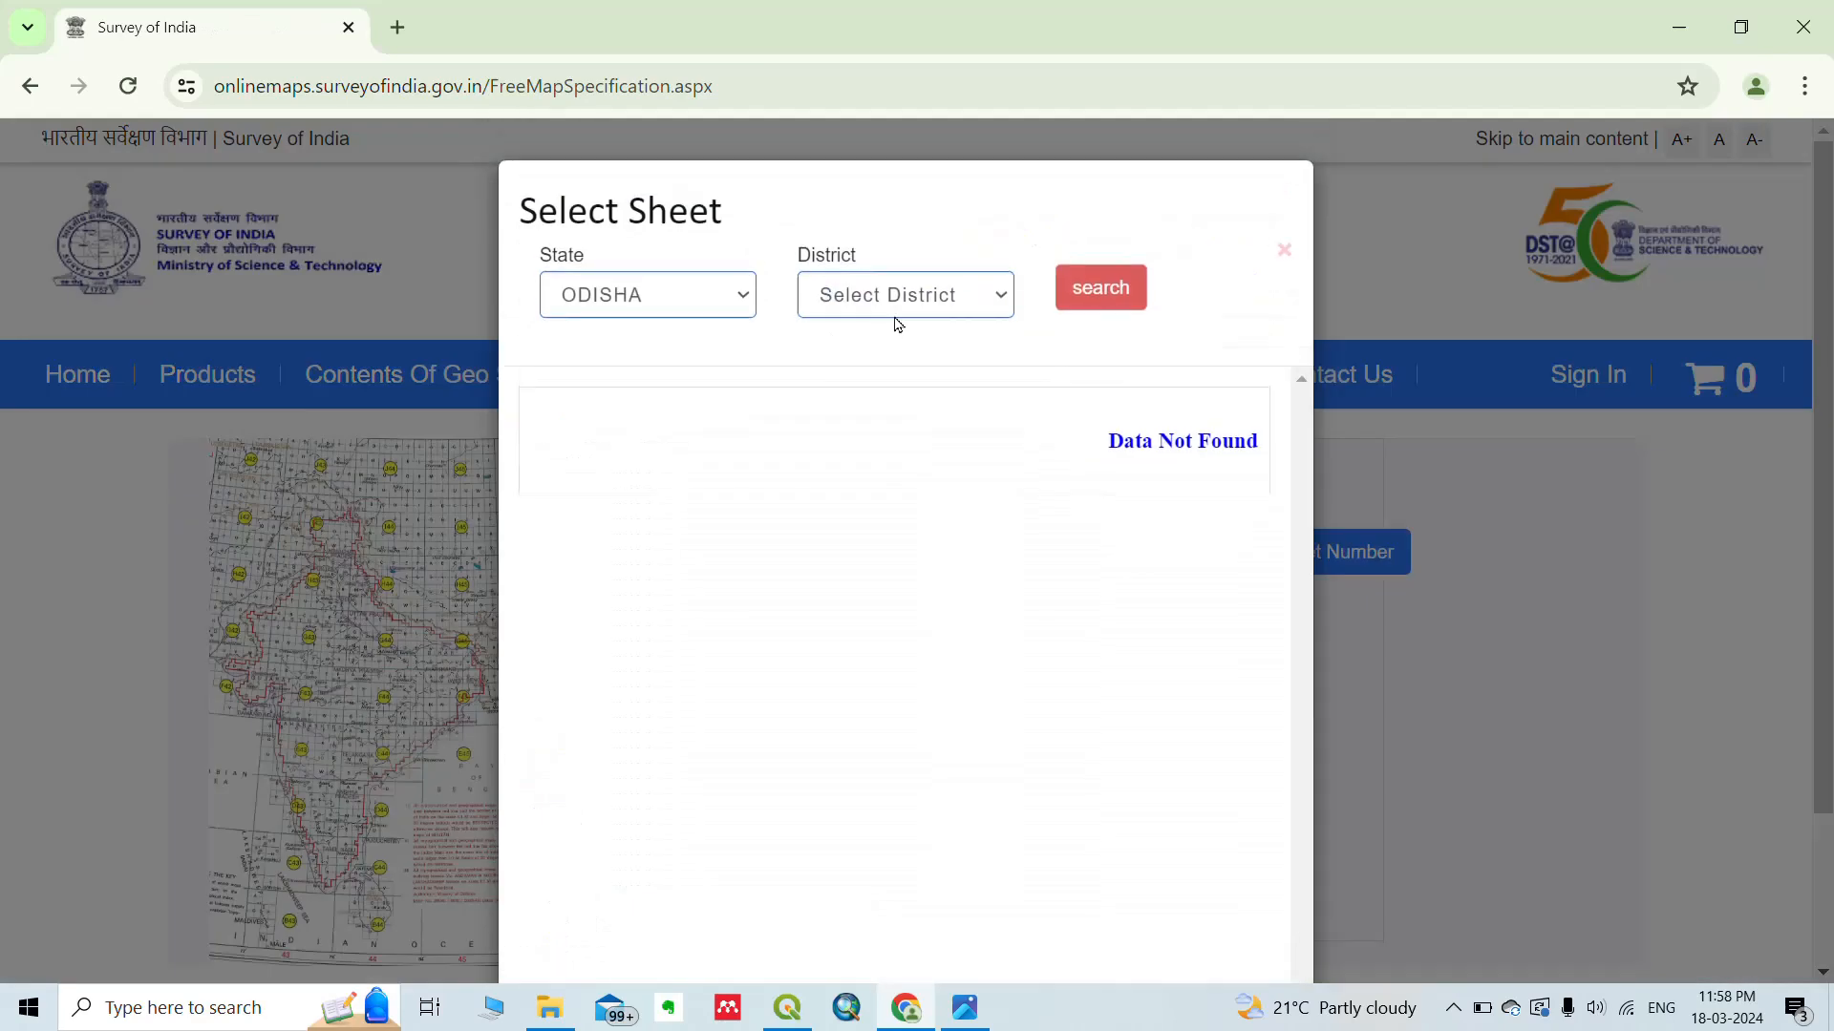
pyautogui.click(924, 315)
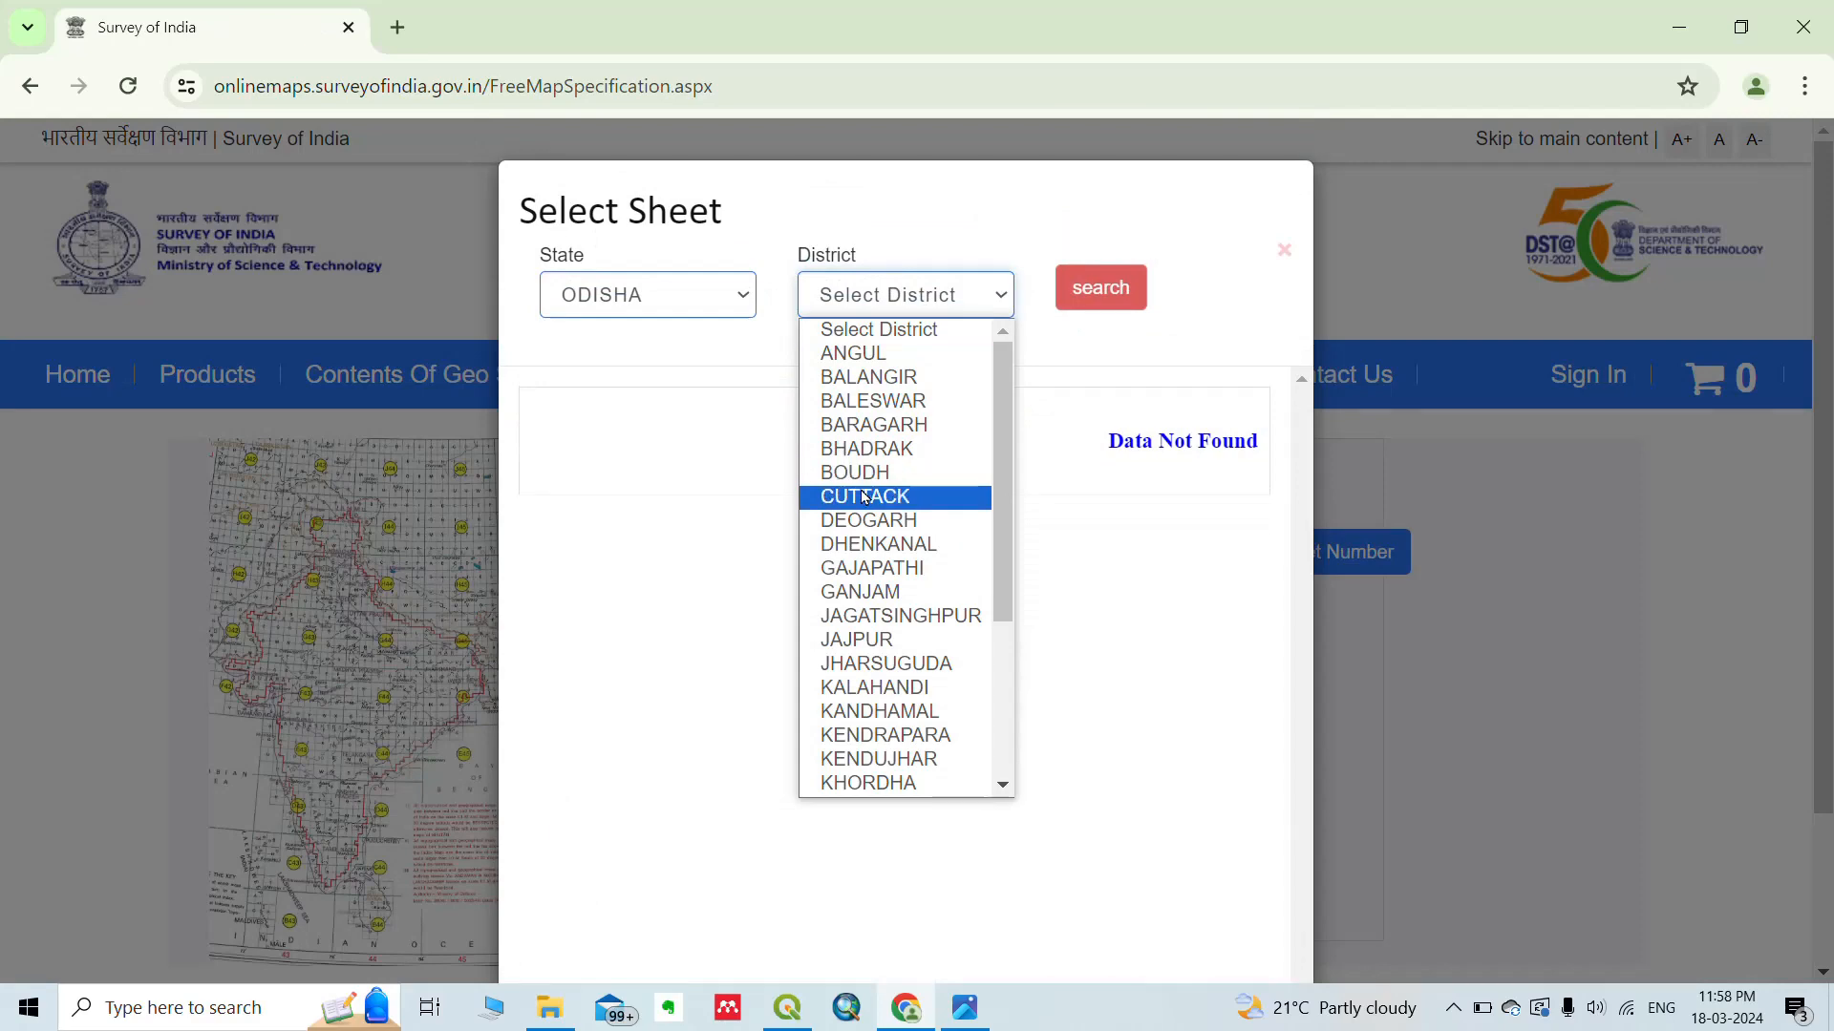
pyautogui.click(897, 499)
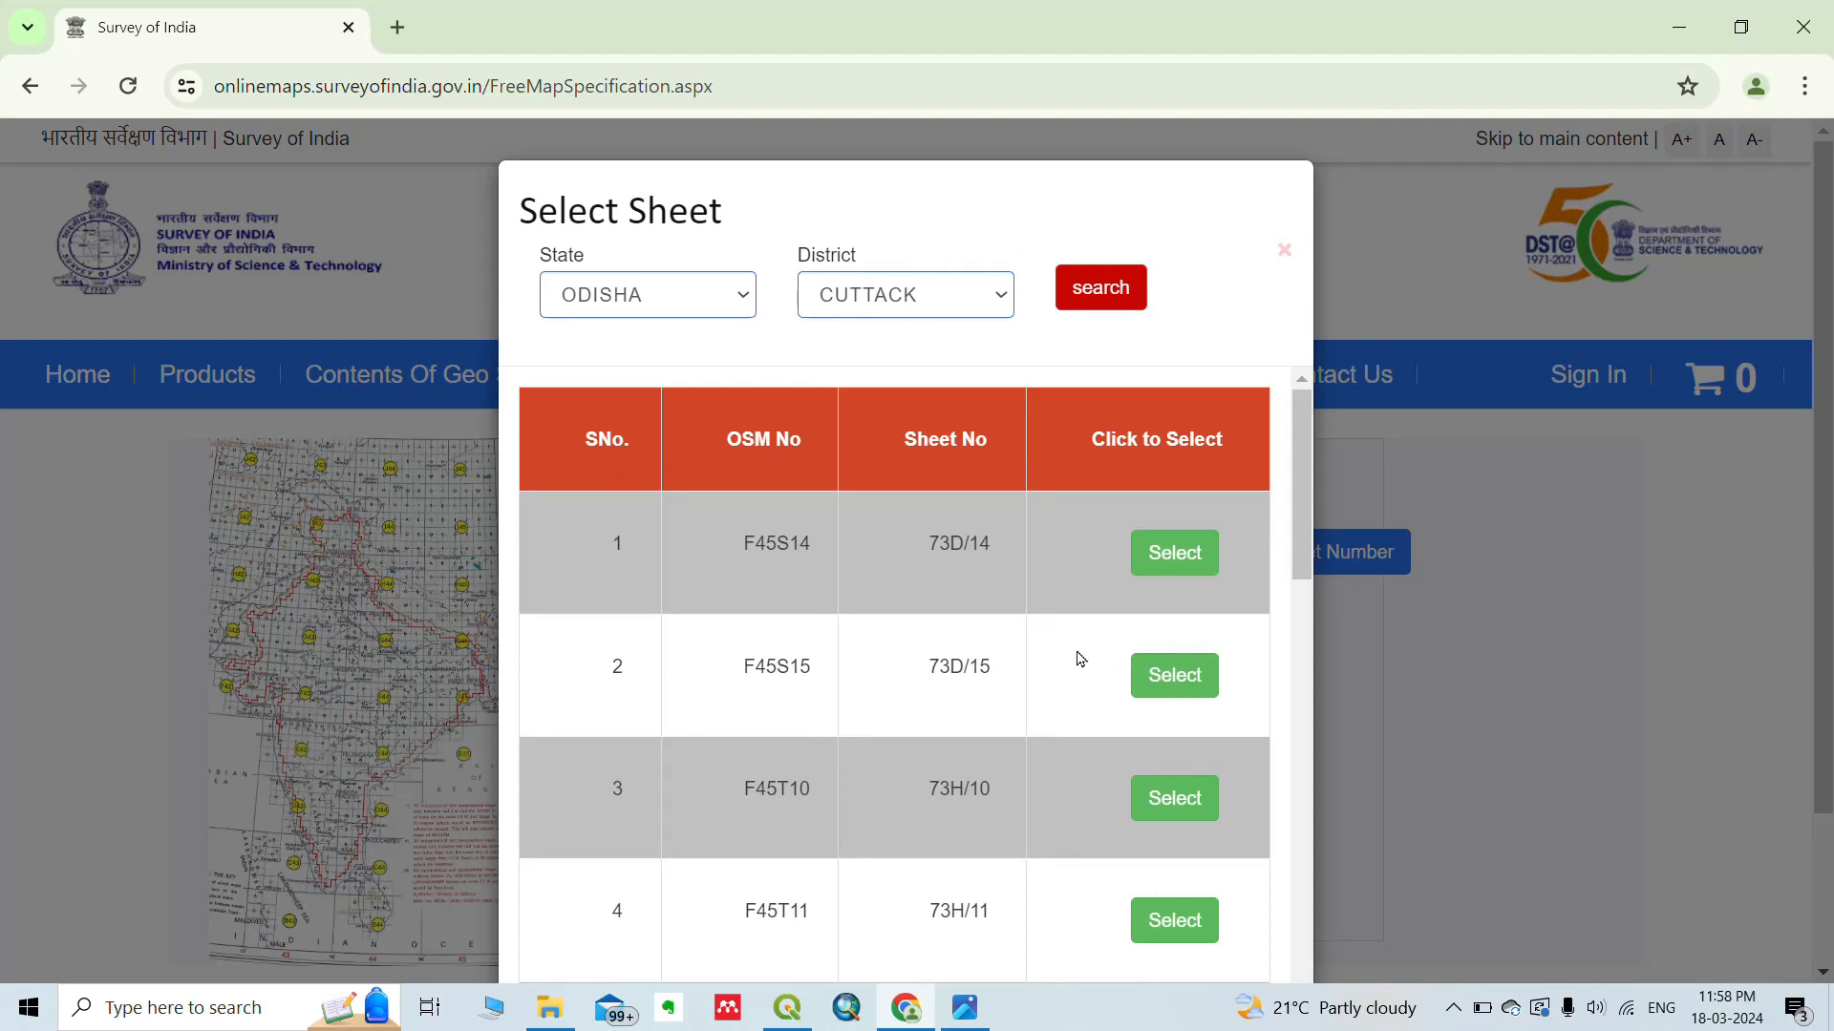
pyautogui.scroll(-4, 1181, 677)
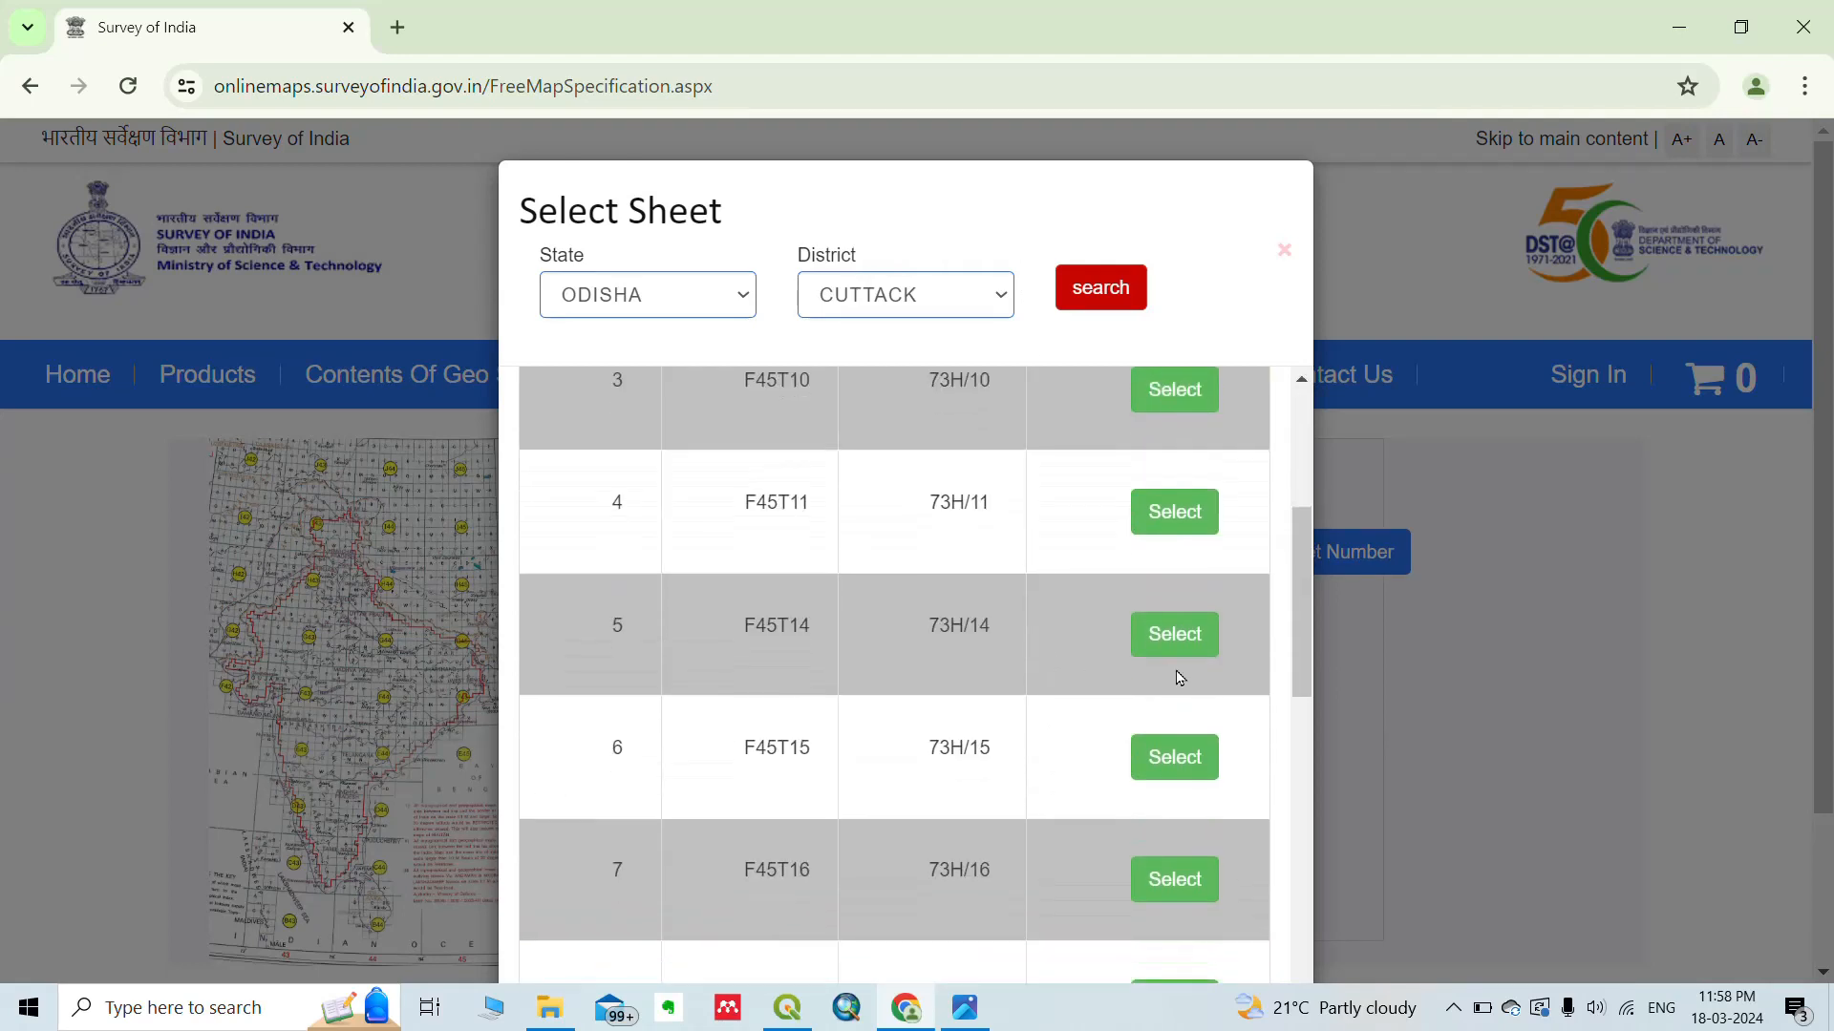
pyautogui.click(1158, 506)
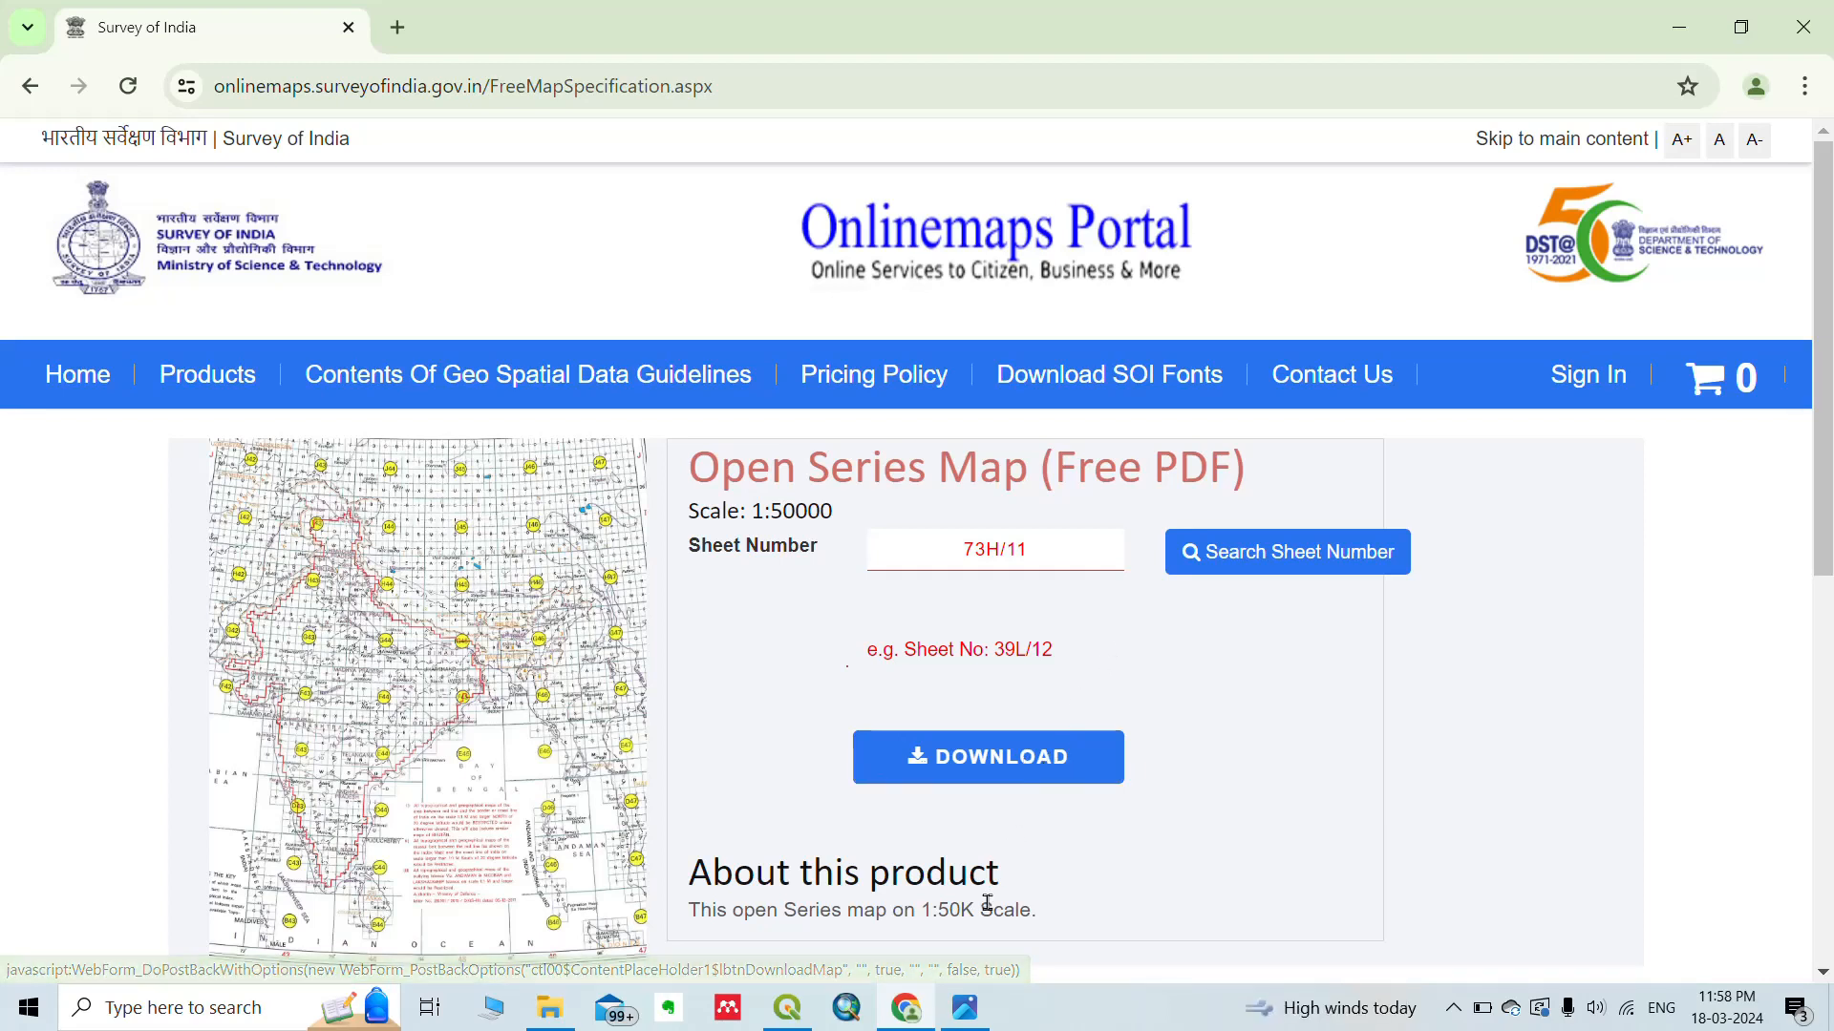
# Minimize the browser and close the GIS folder window to return to the desktop.
pyautogui.moveTo(912, 1003)
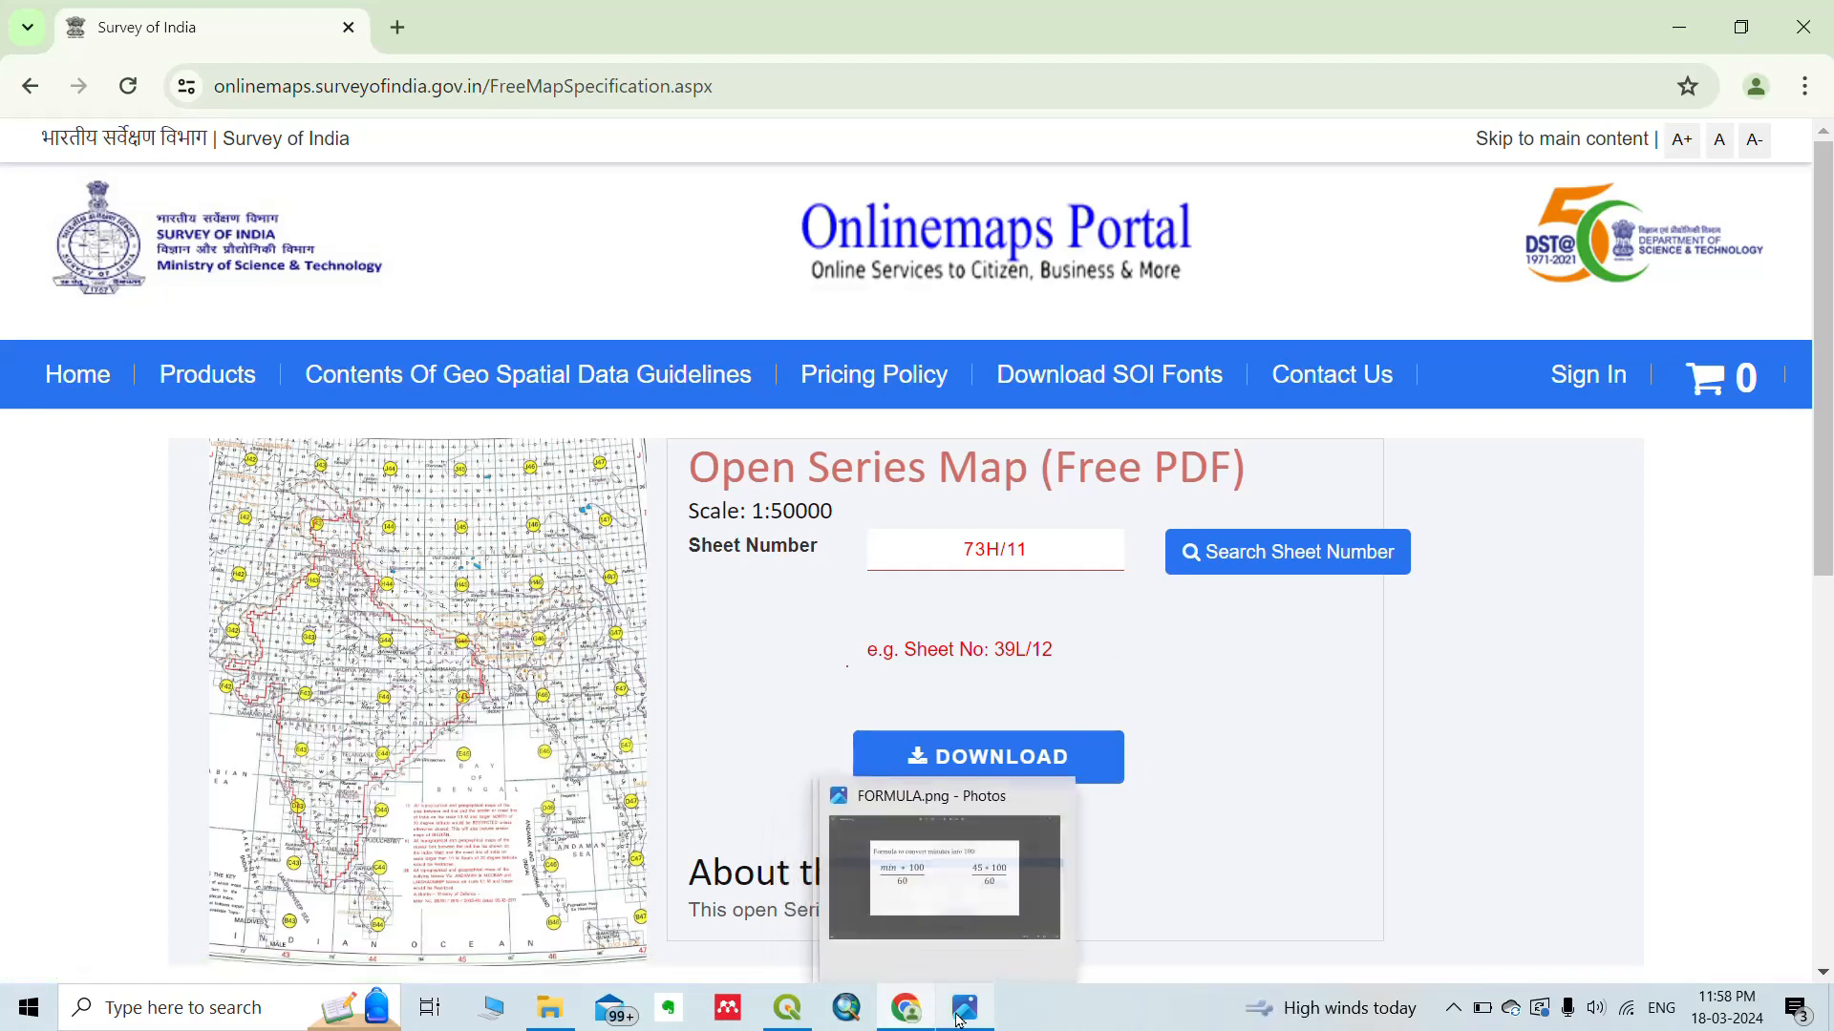
pyautogui.click(1704, 15)
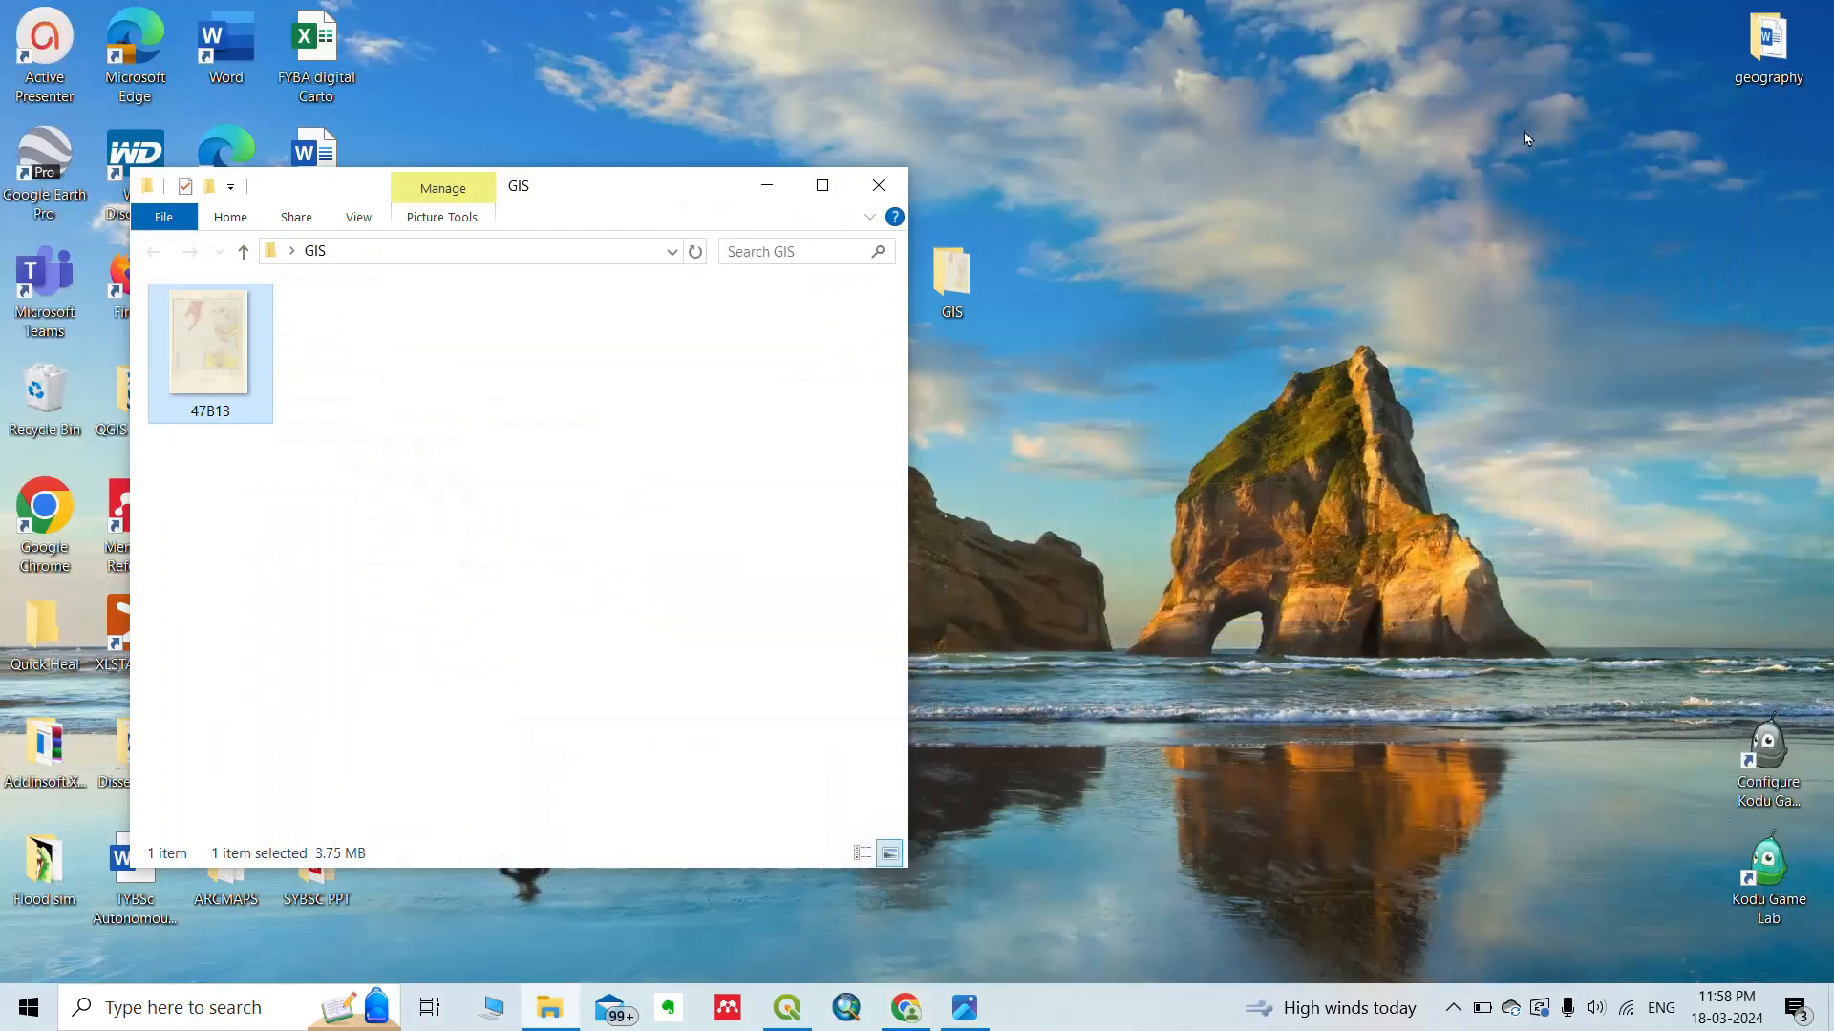
pyautogui.click(872, 190)
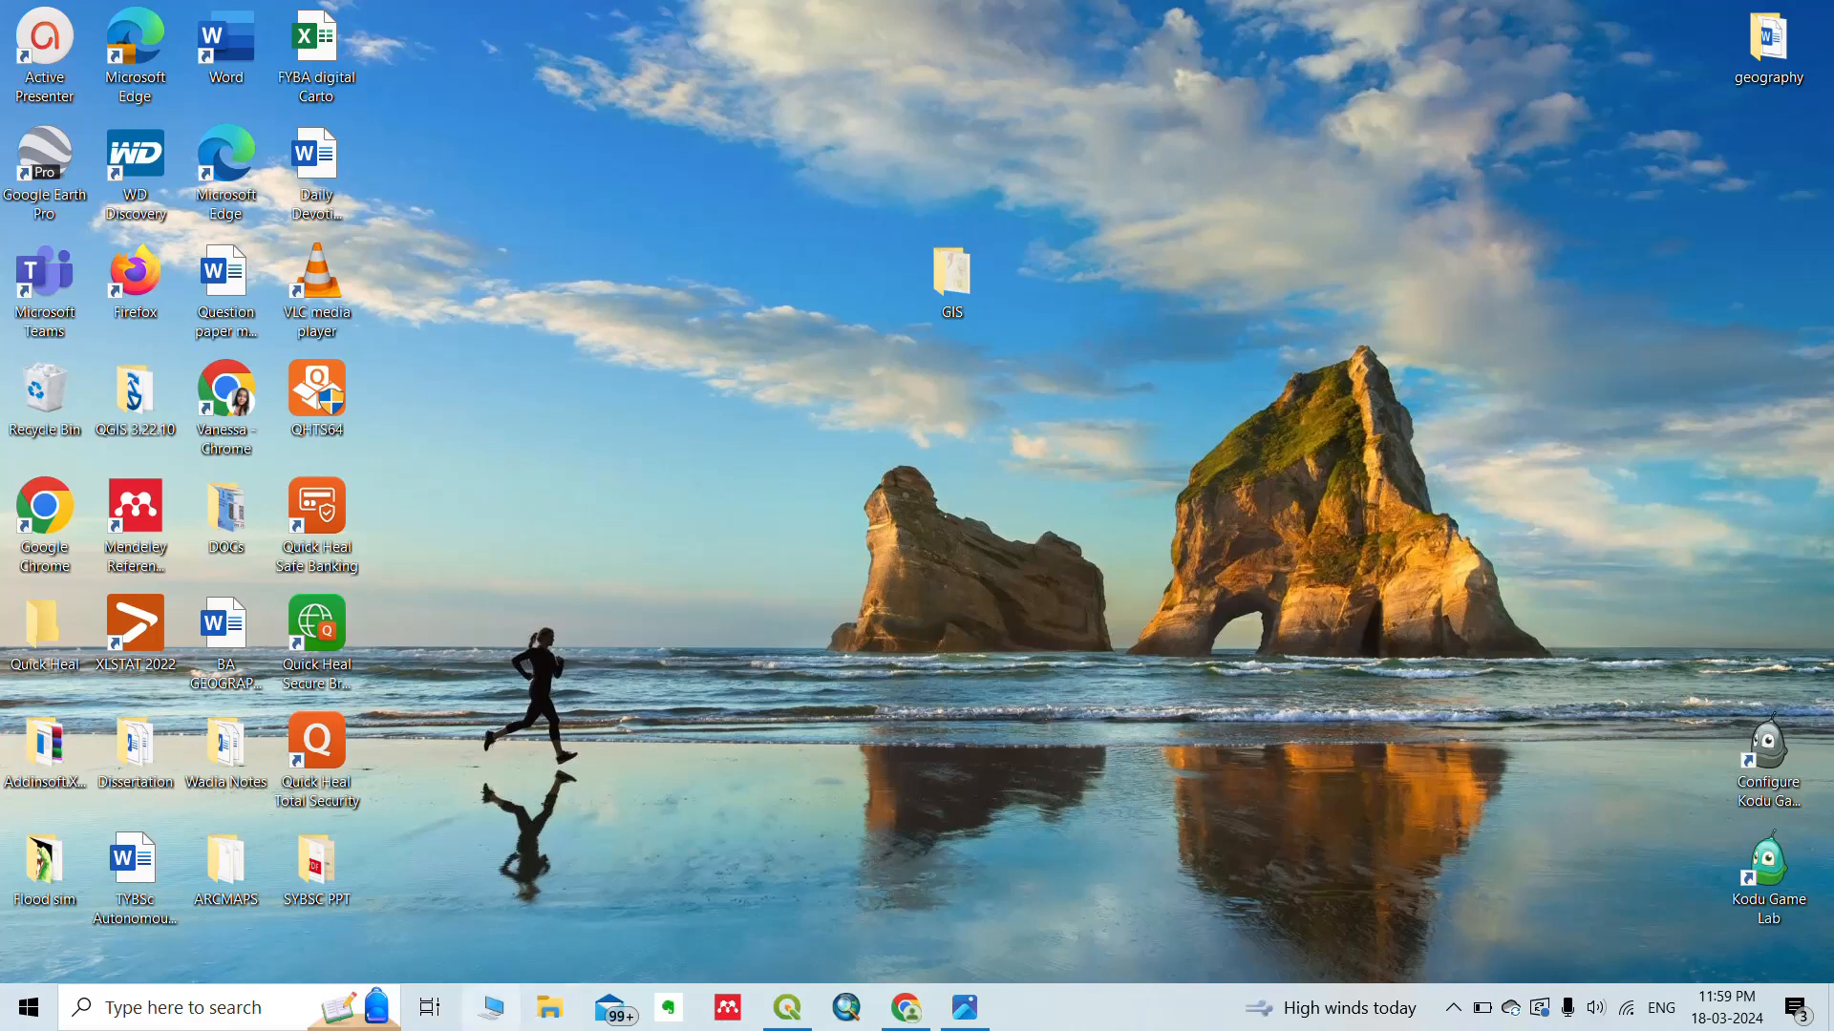
# View the computer's folders and drives in File Explorer, and close the window.
pyautogui.click(548, 1008)
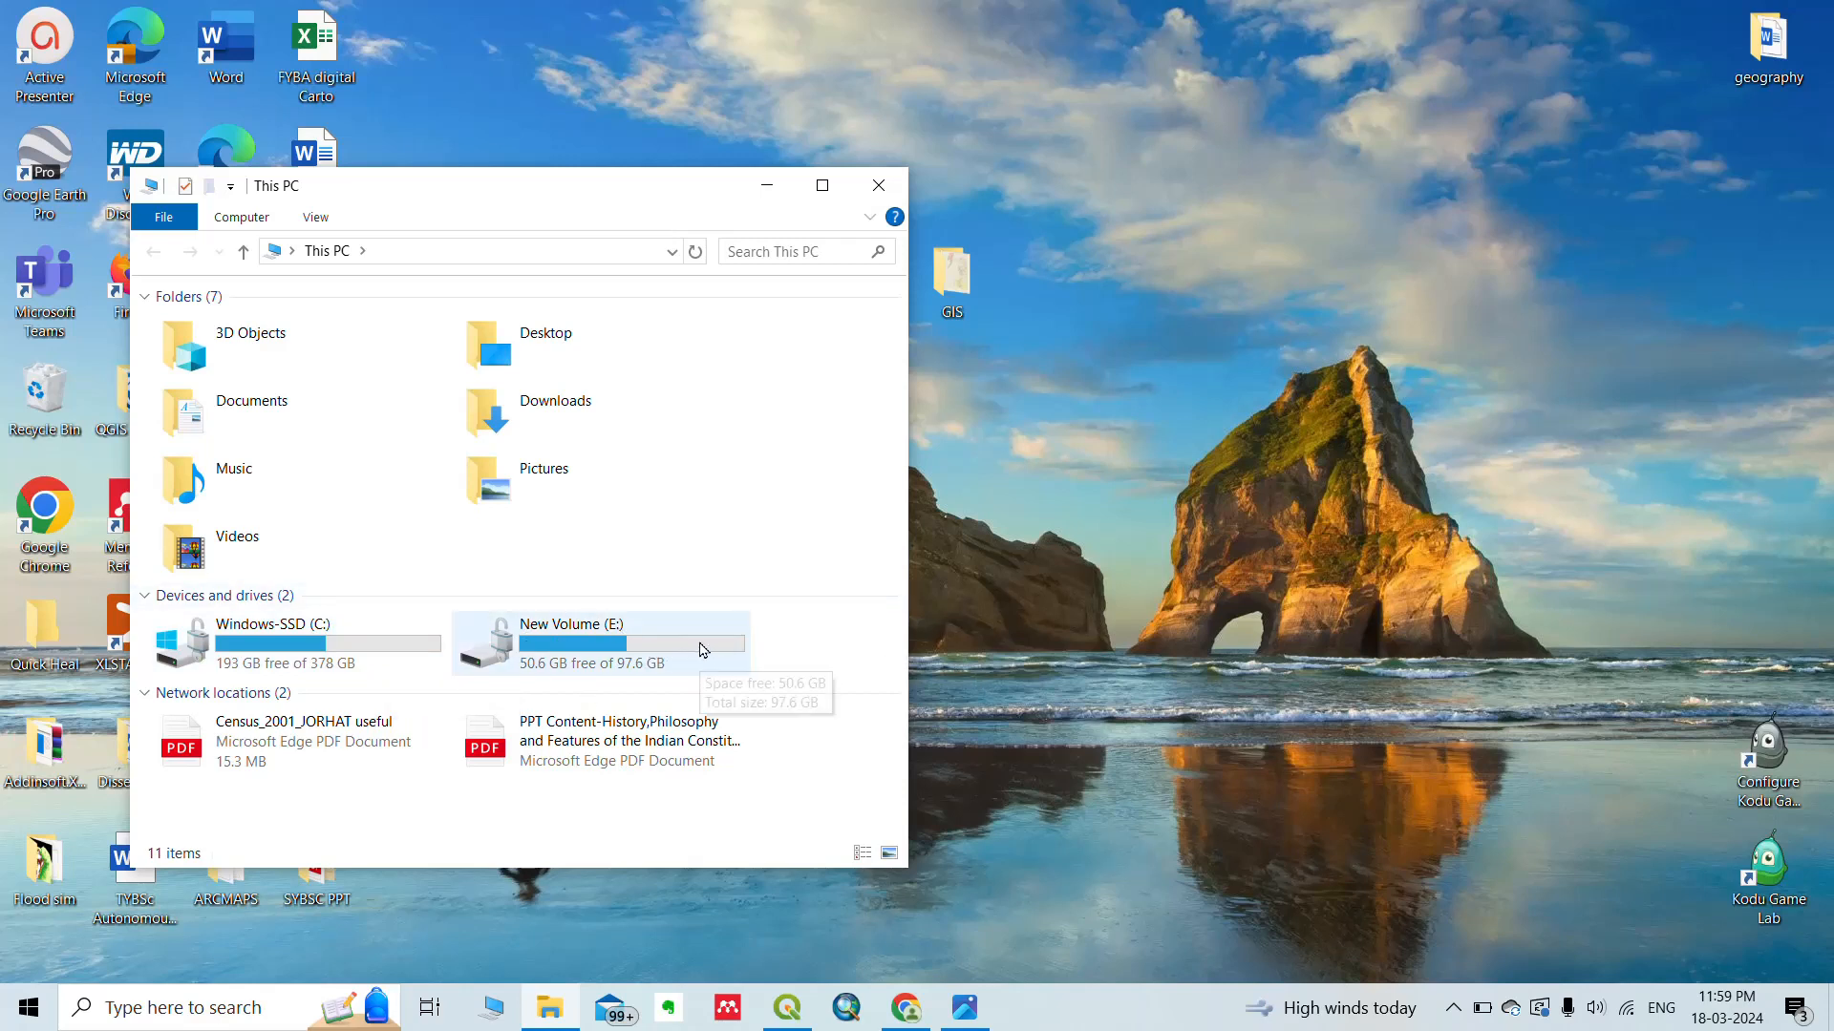
pyautogui.click(878, 185)
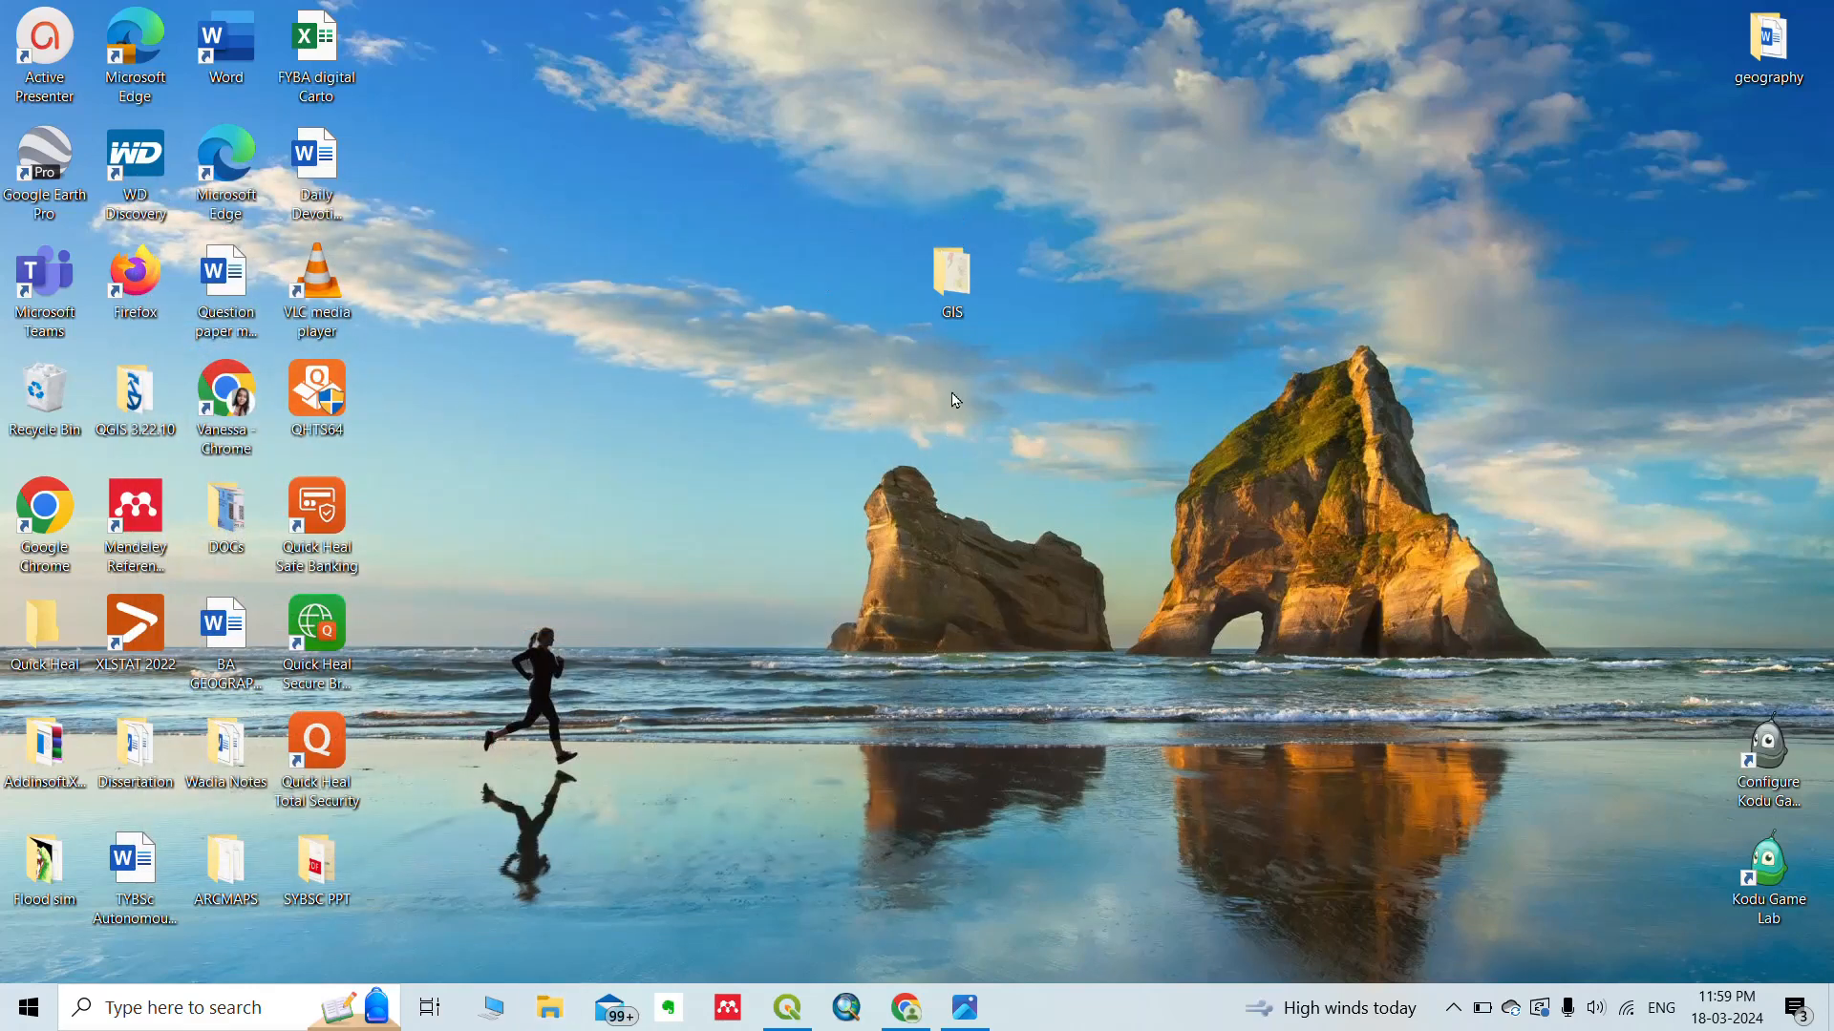
# Switch to QGIS and dismiss the QGIS User Conference 2024 news item.
pyautogui.click(793, 998)
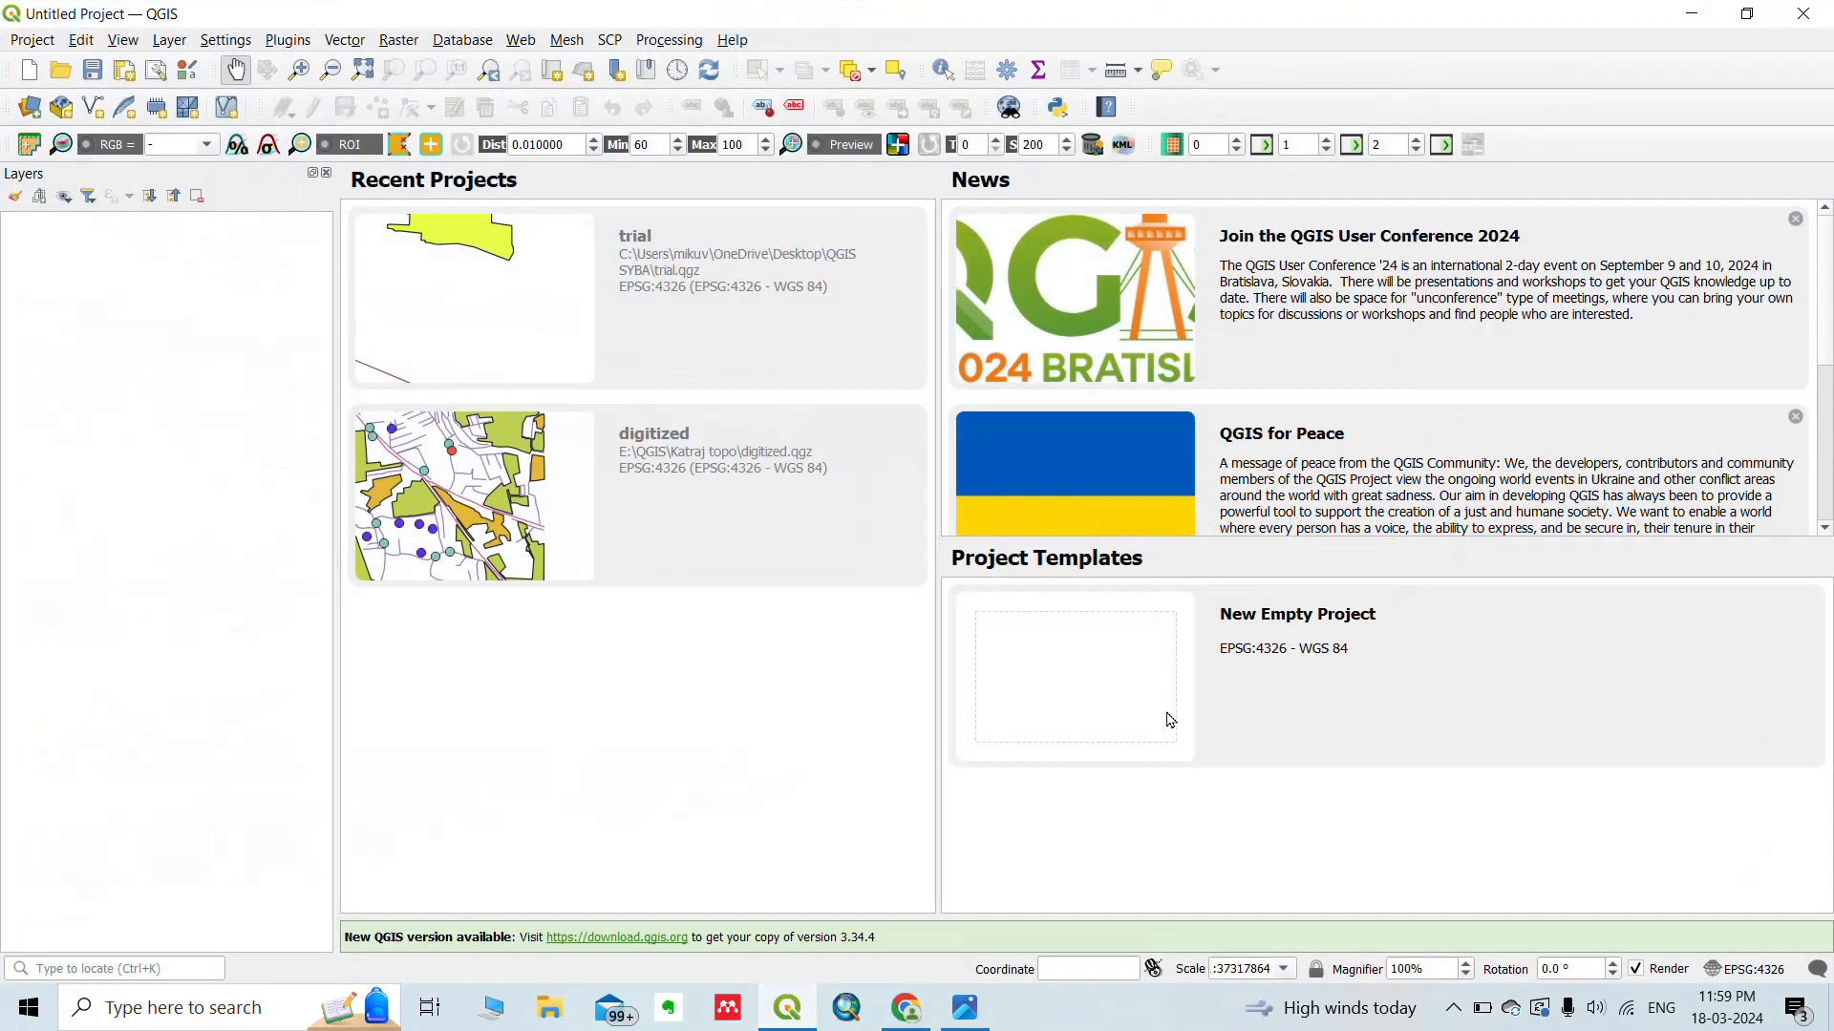
pyautogui.click(1796, 220)
pyautogui.click(1796, 359)
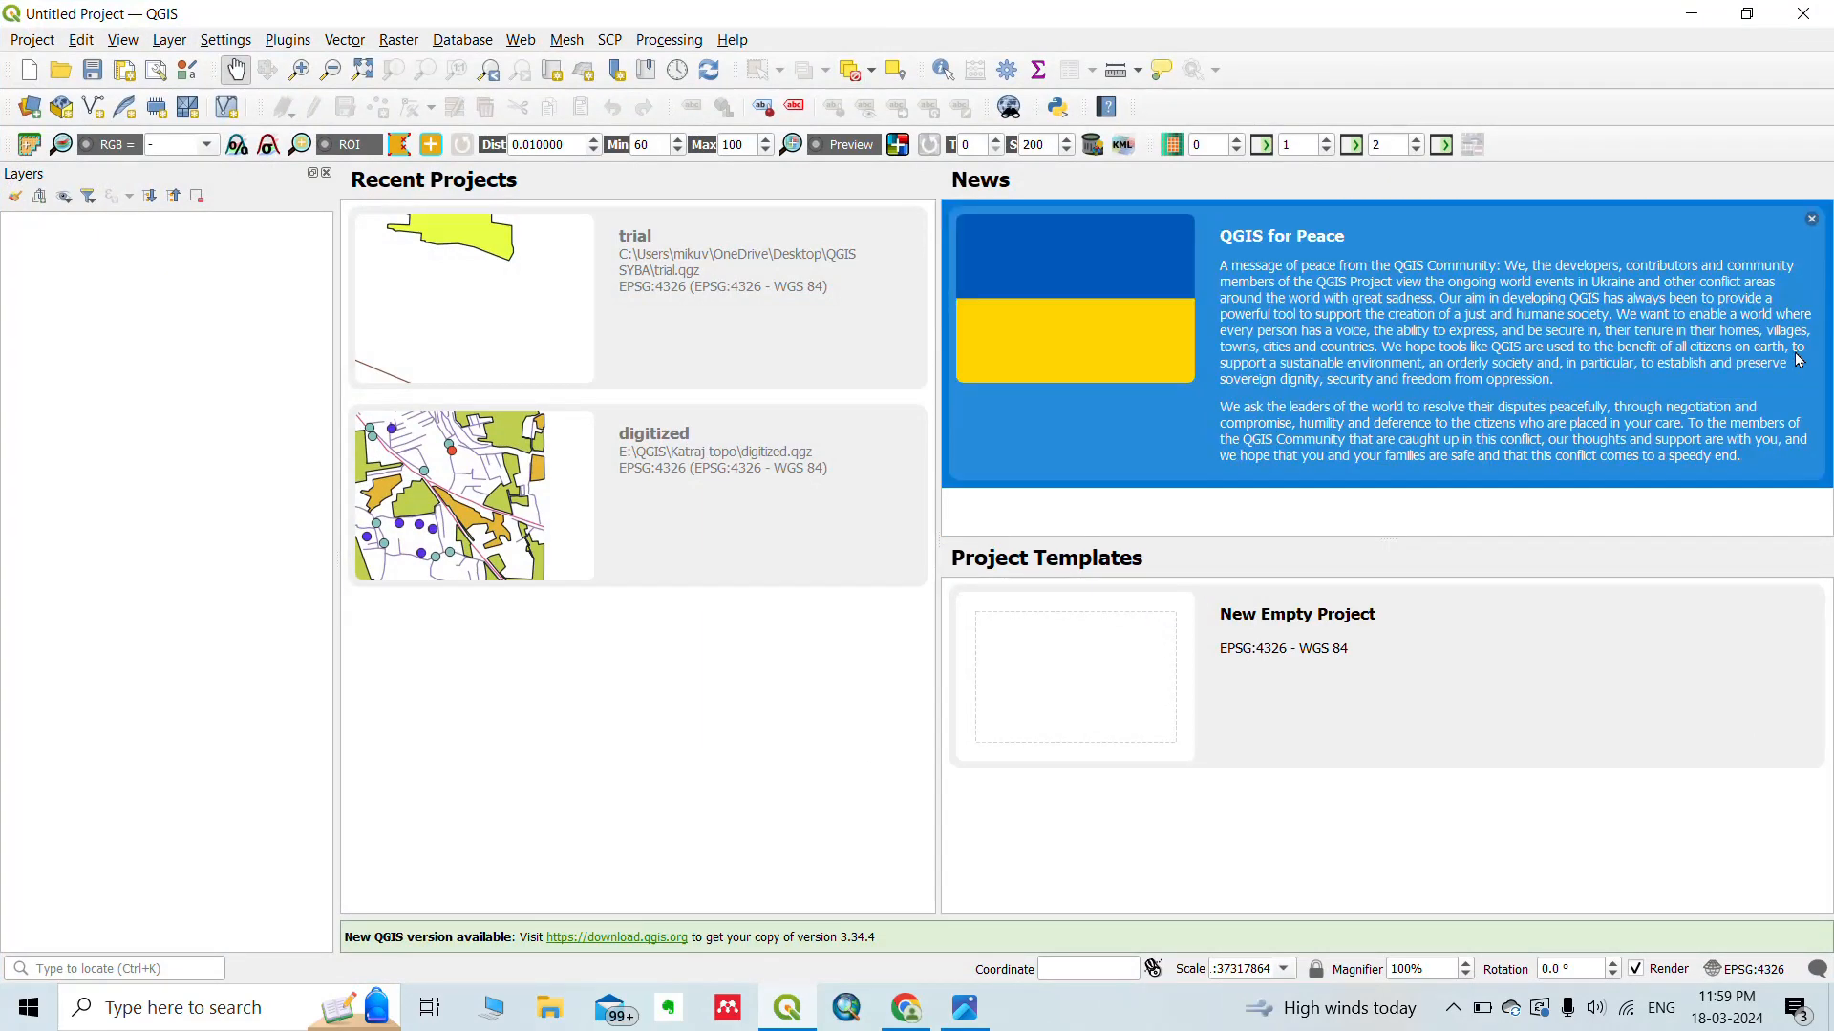
# Dismiss the QGIS for Peace news item.
pyautogui.click(1810, 223)
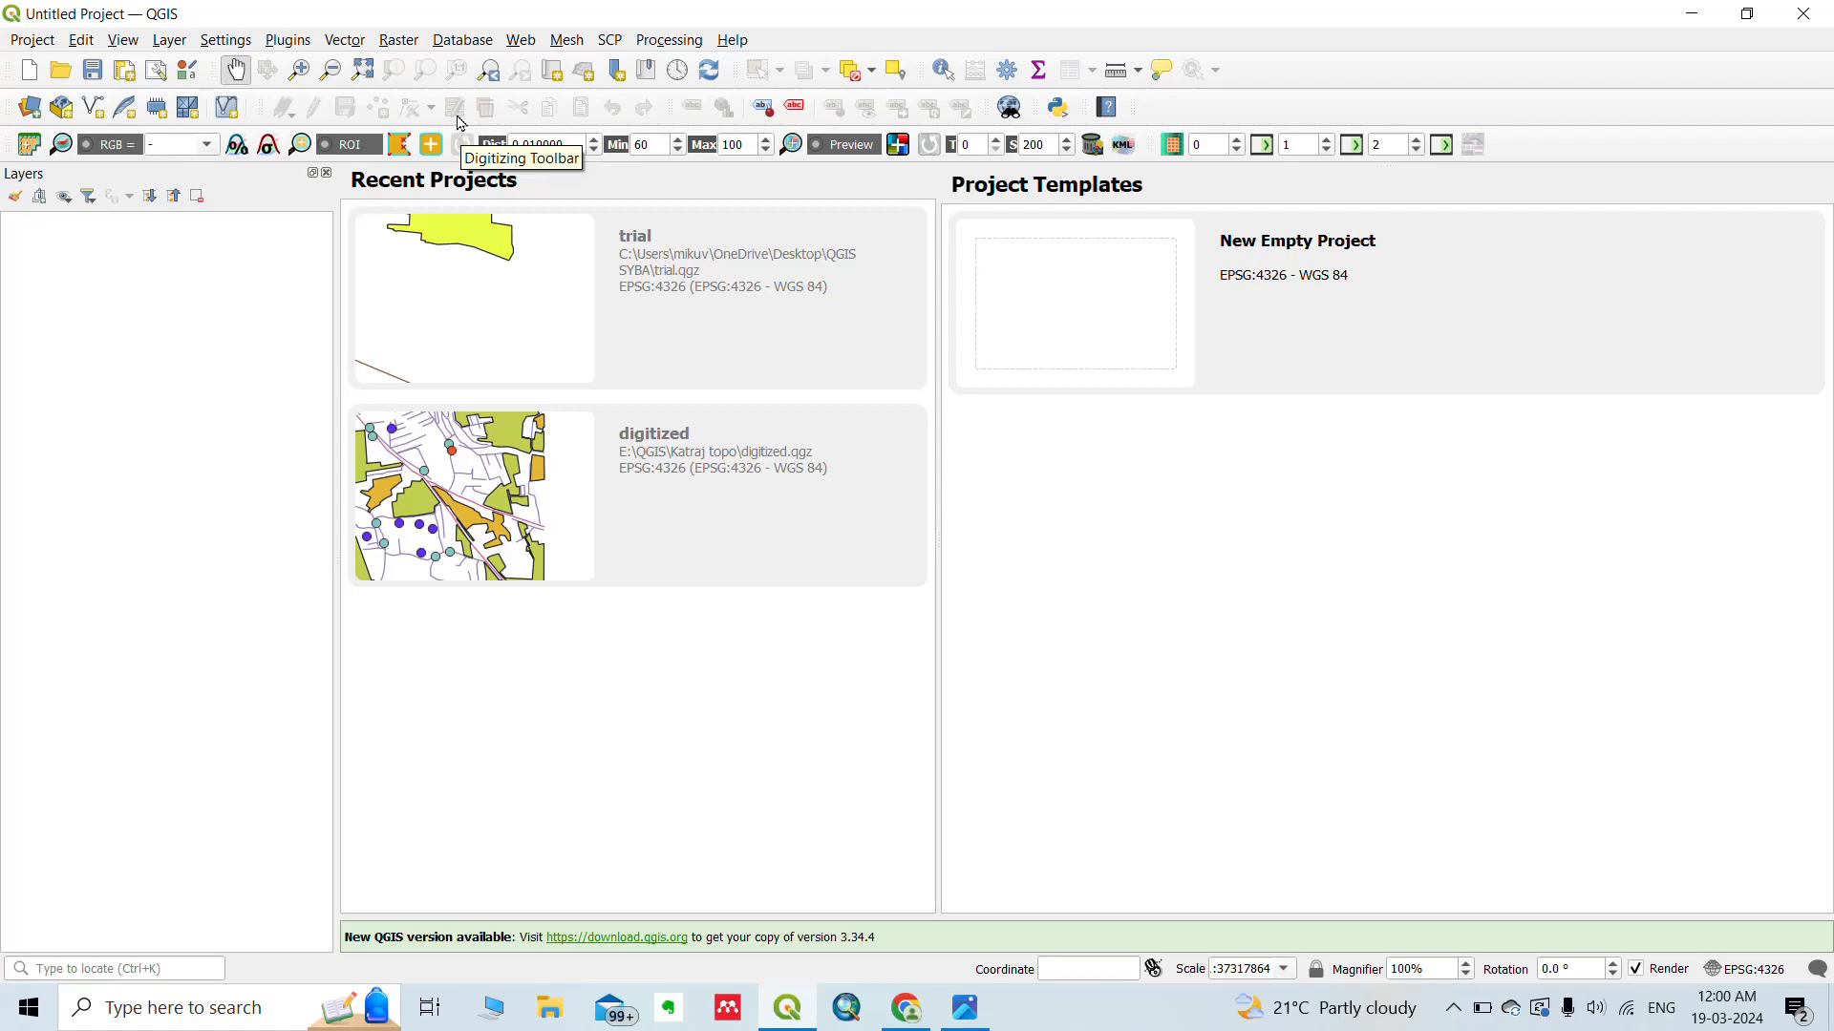
pyautogui.click(399, 40)
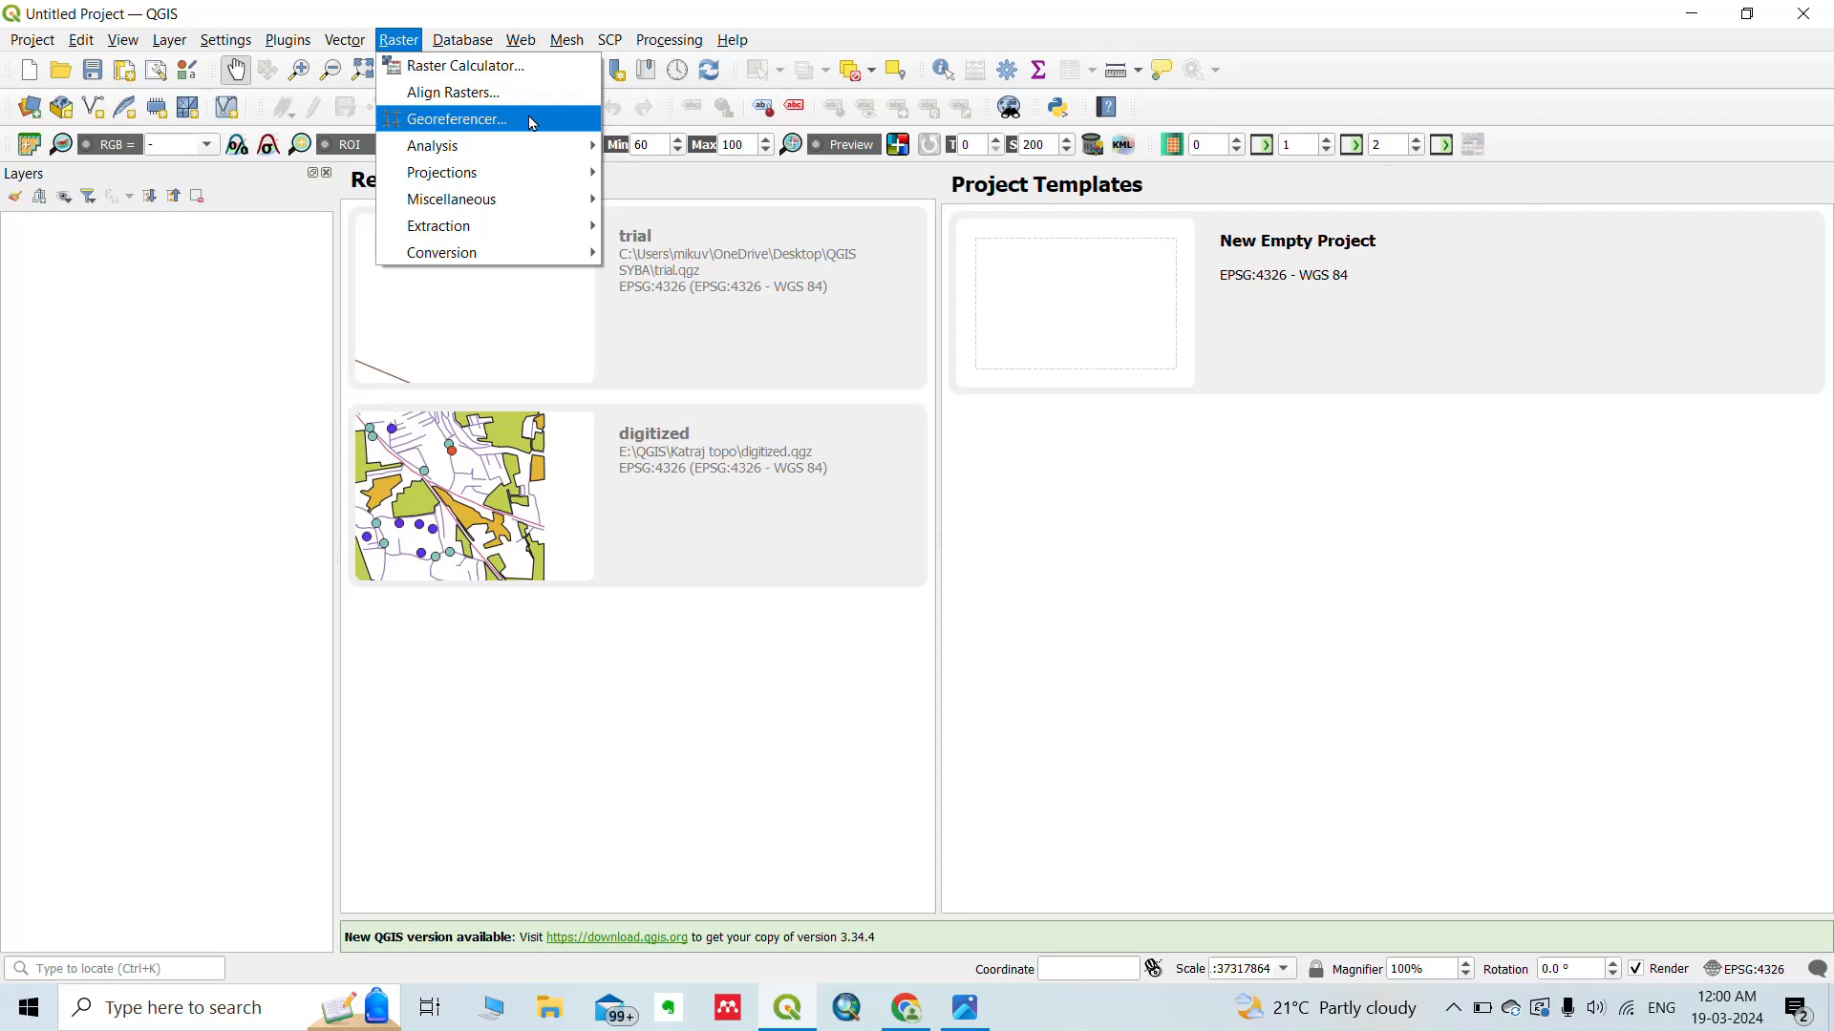
pyautogui.click(168, 40)
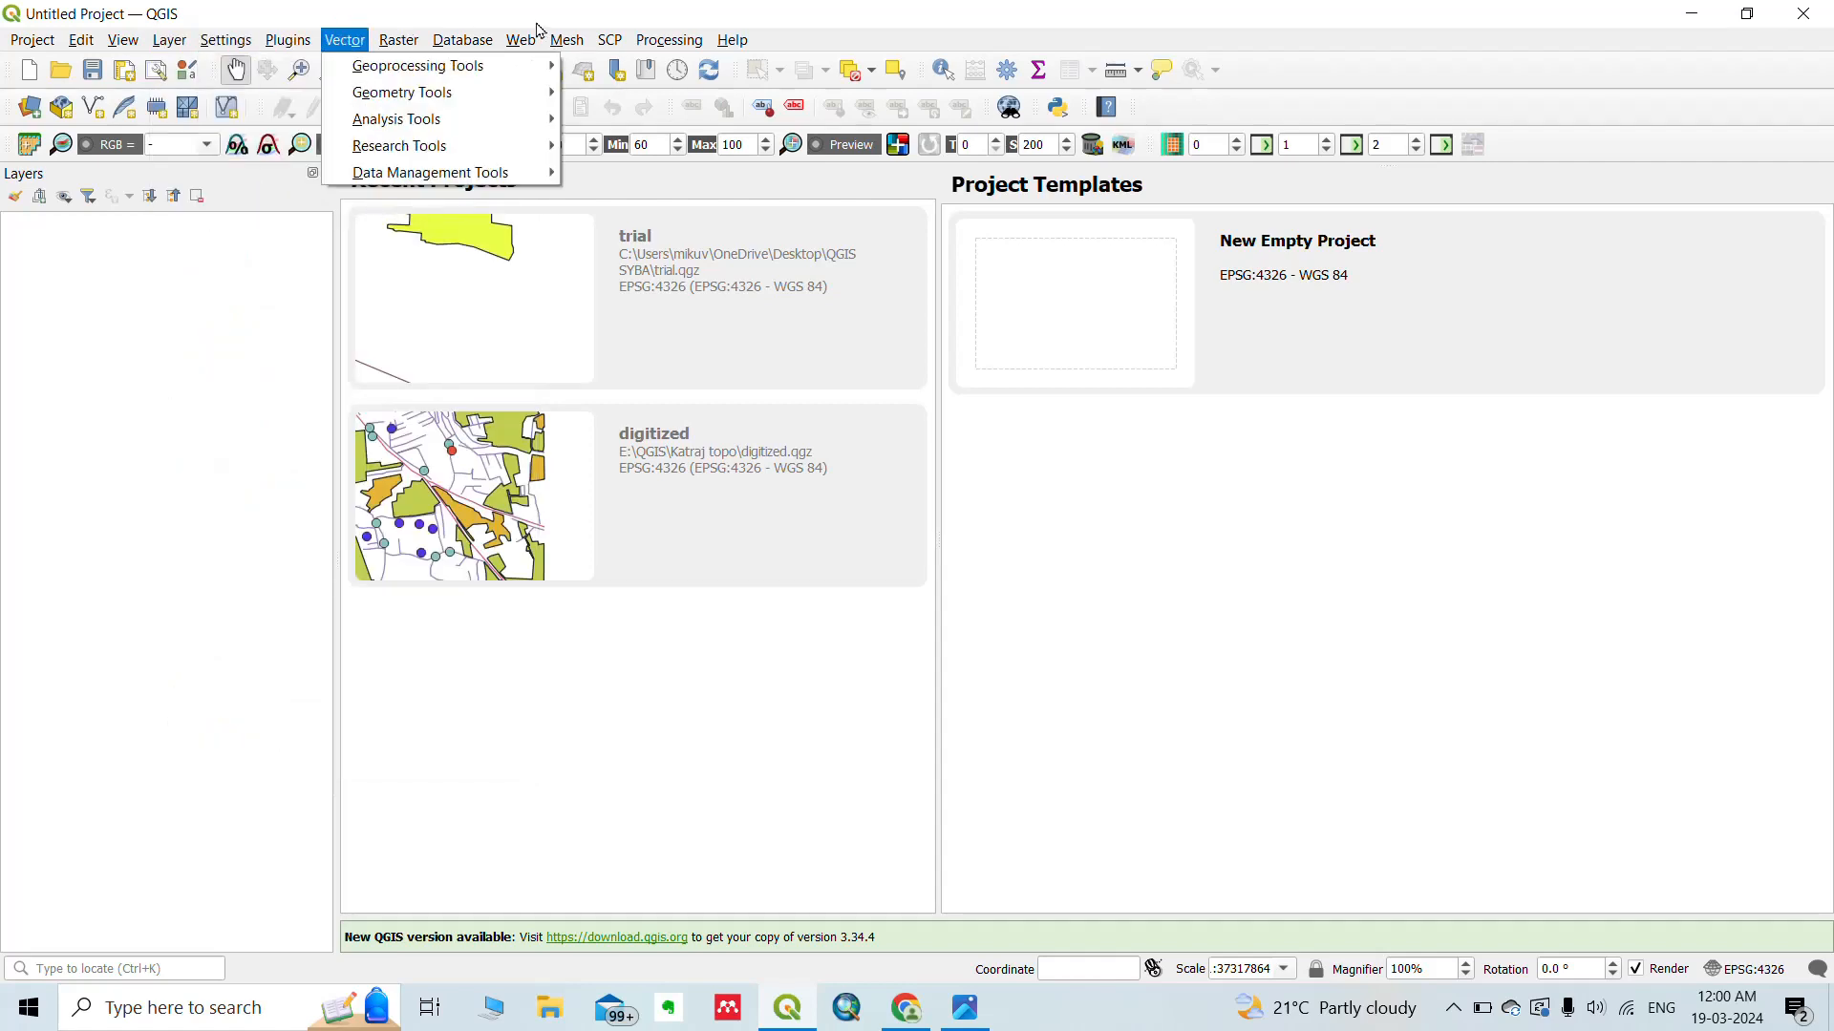
pyautogui.click(669, 39)
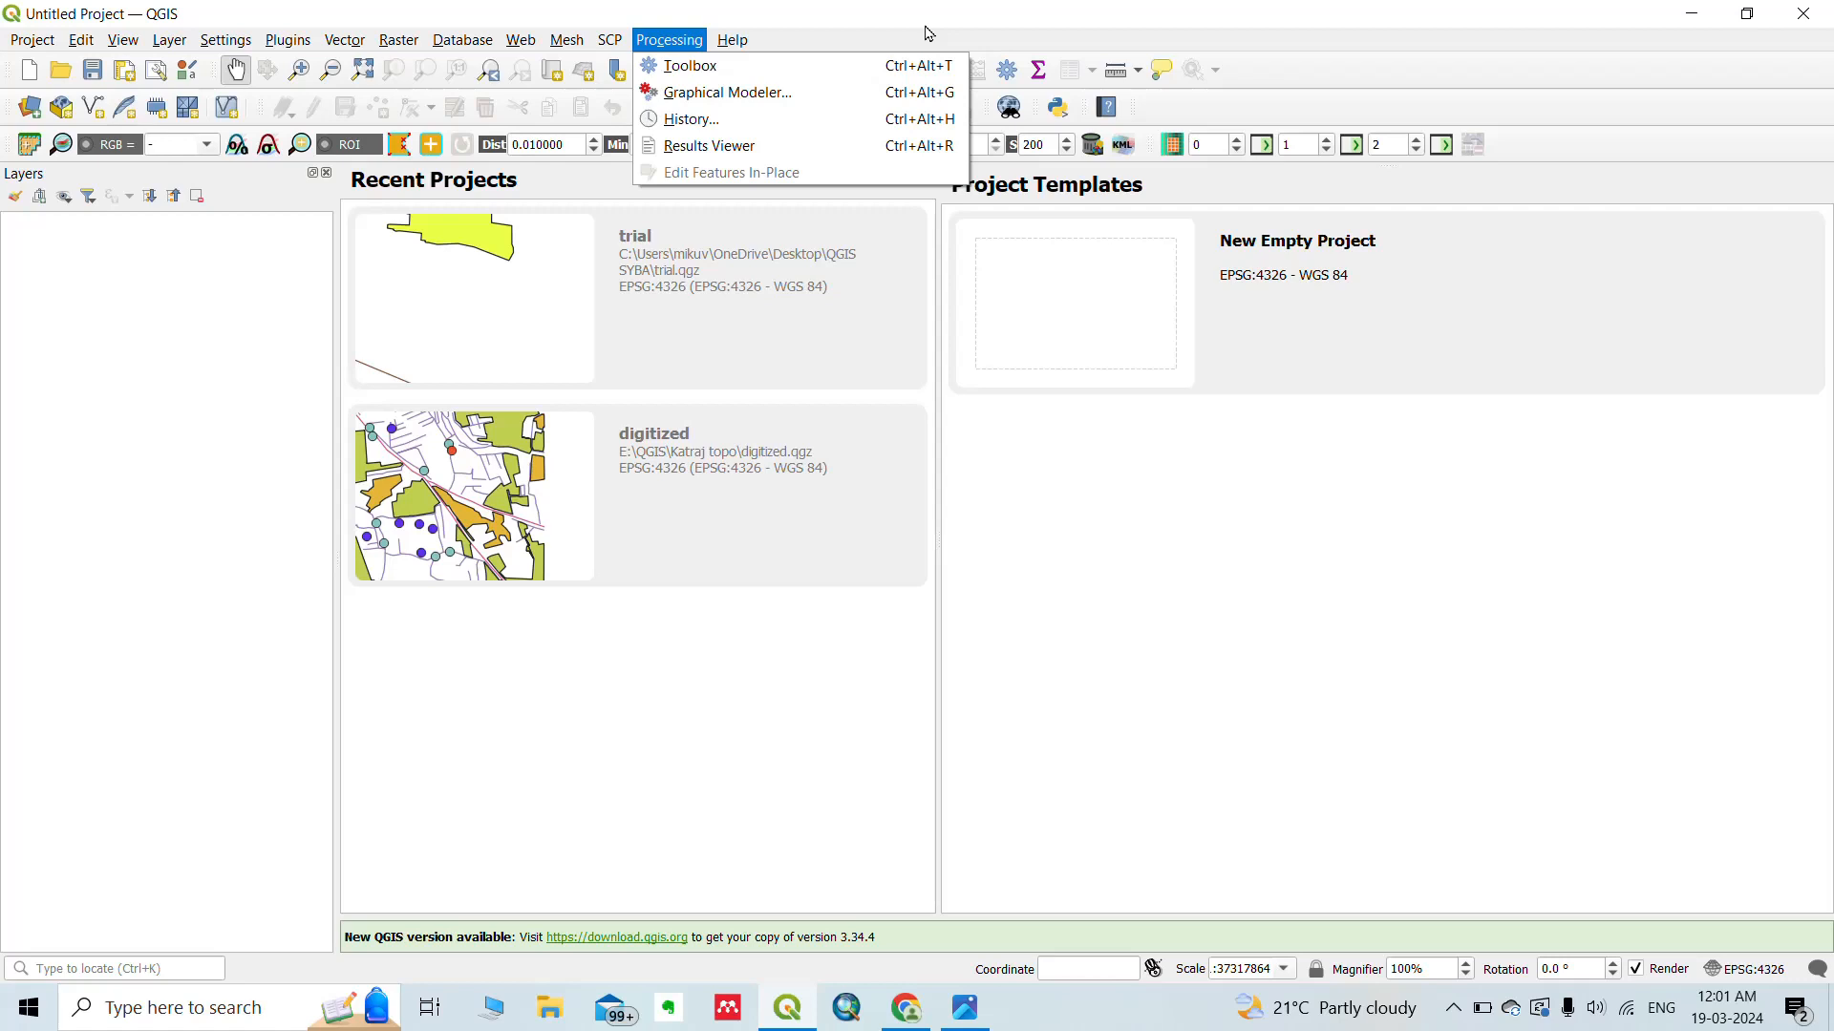
pyautogui.click(1198, 502)
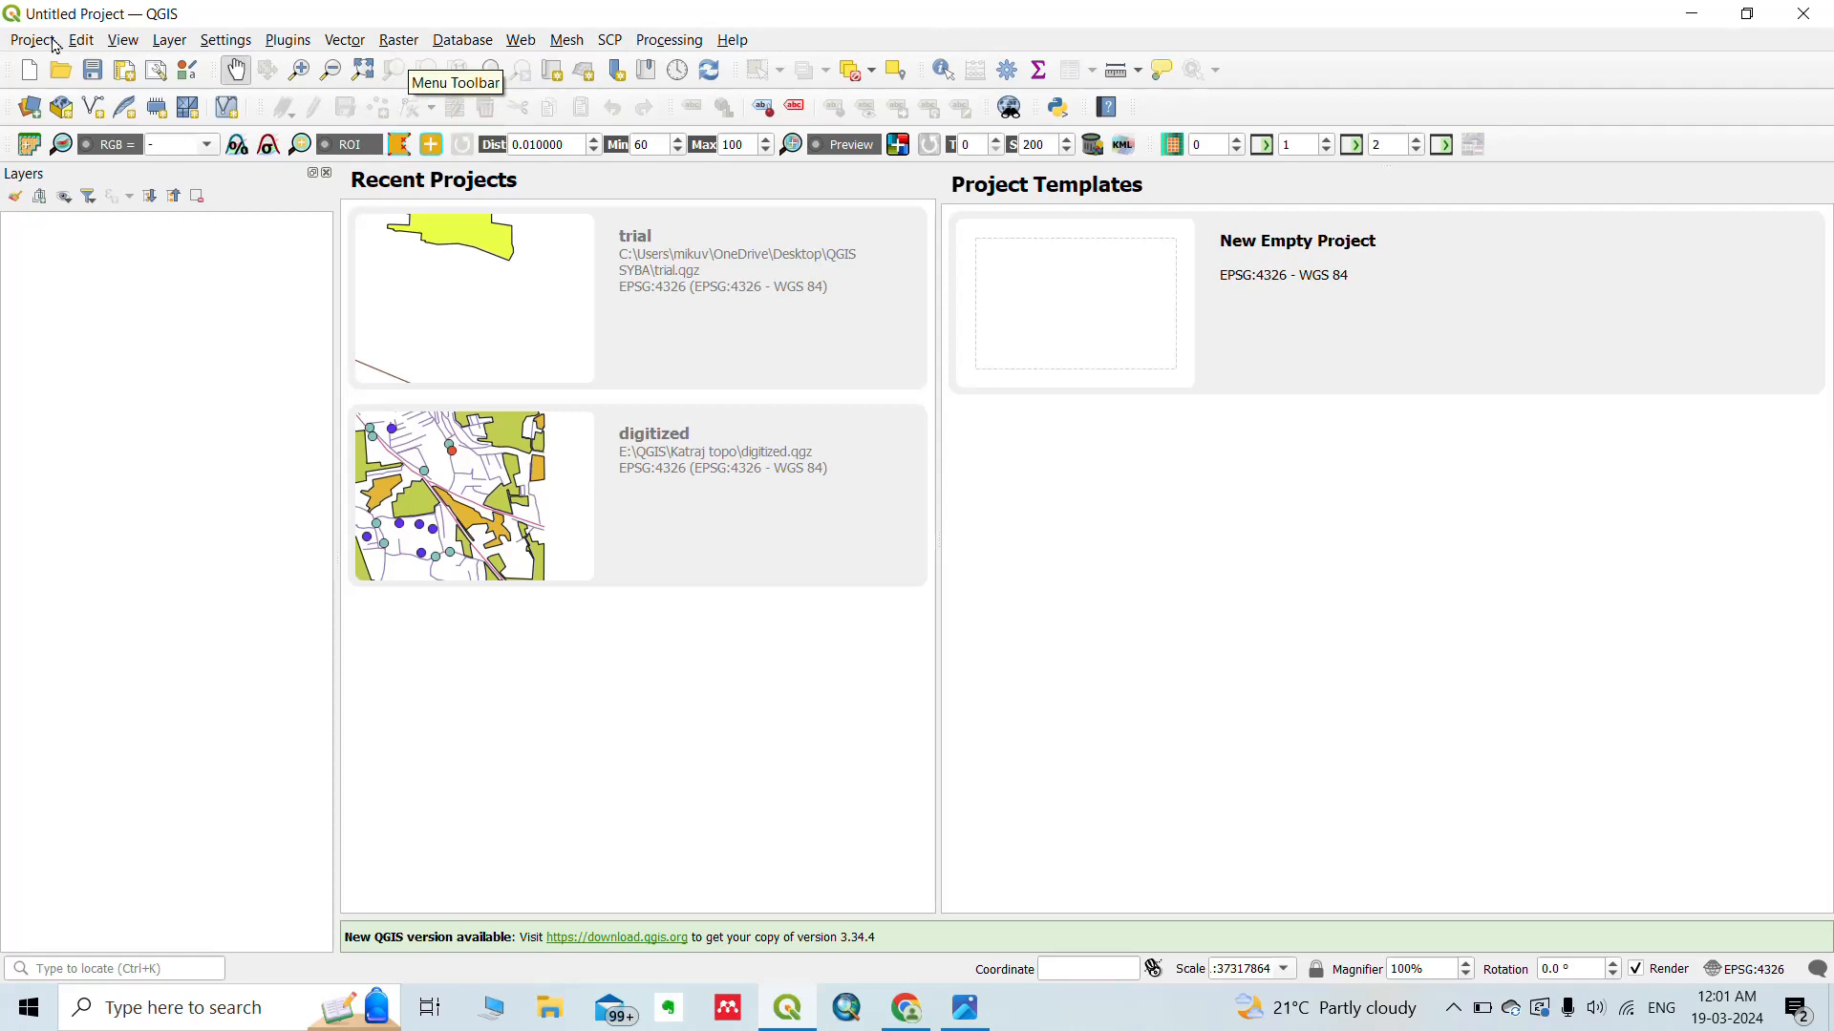
# Open the Georeferencer and start adding a raster to it.
pyautogui.click(396, 43)
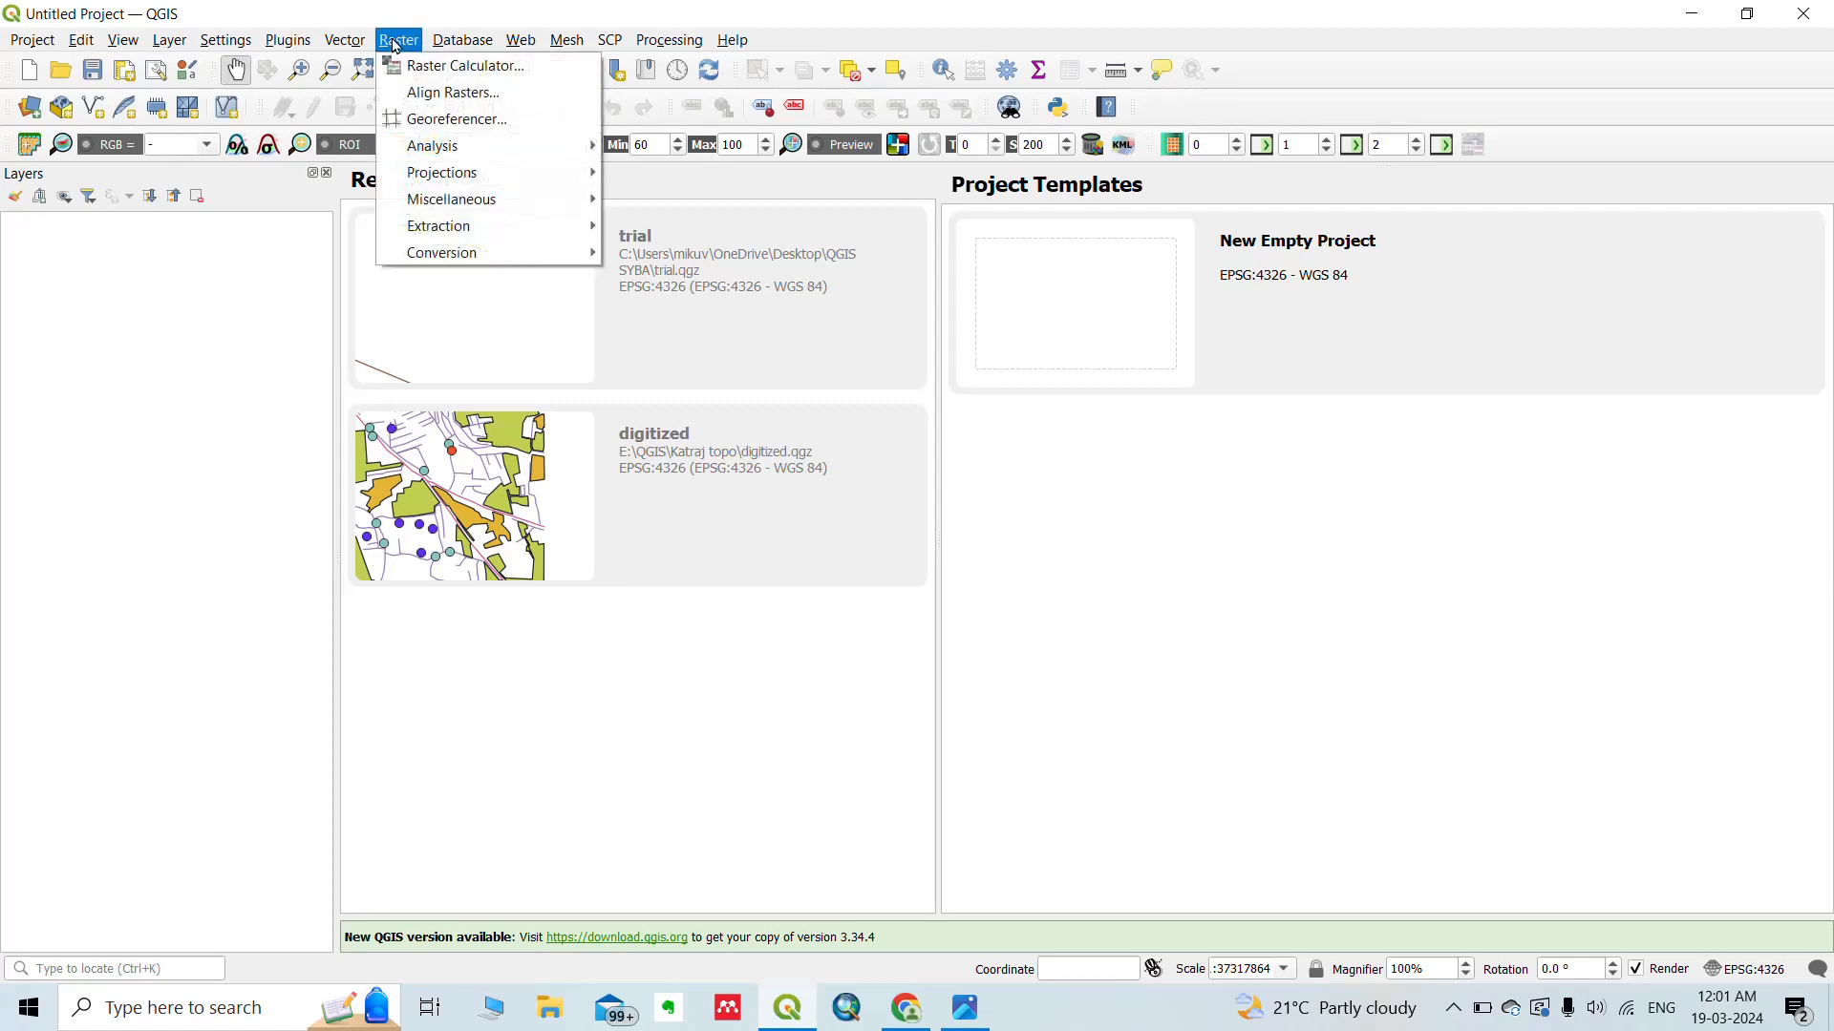
pyautogui.click(411, 121)
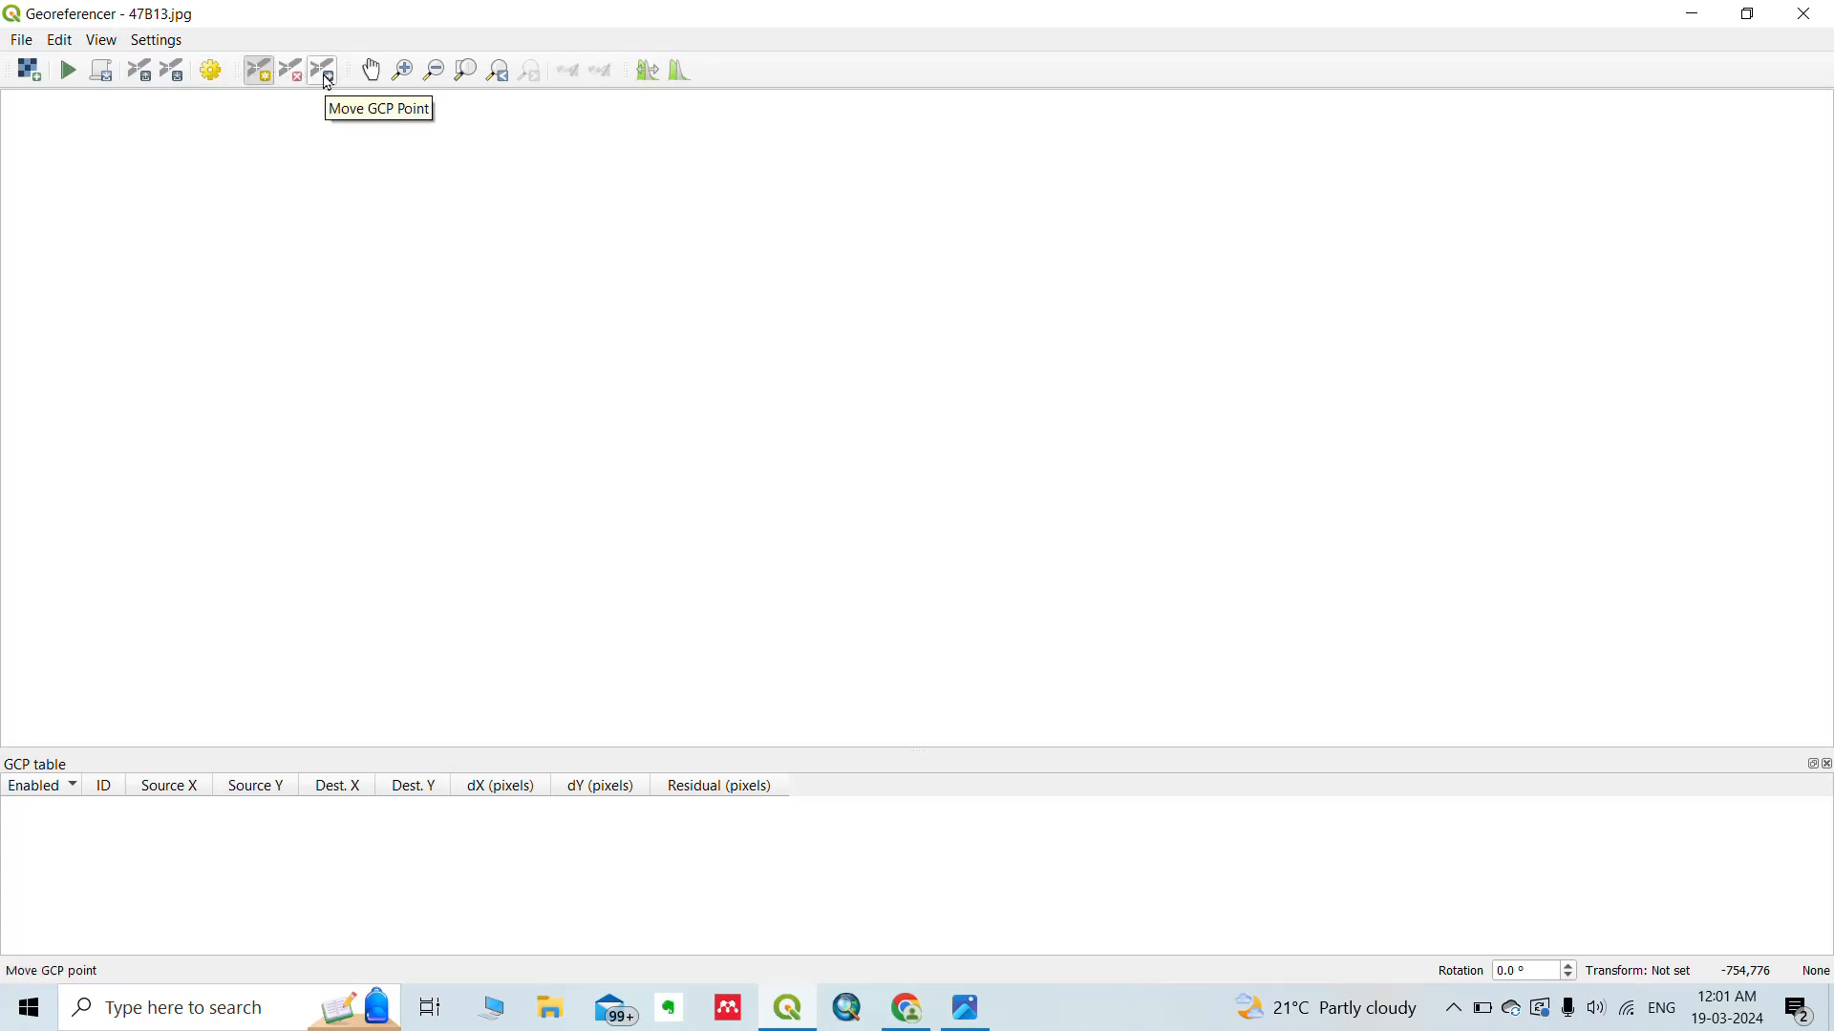
pyautogui.click(28, 70)
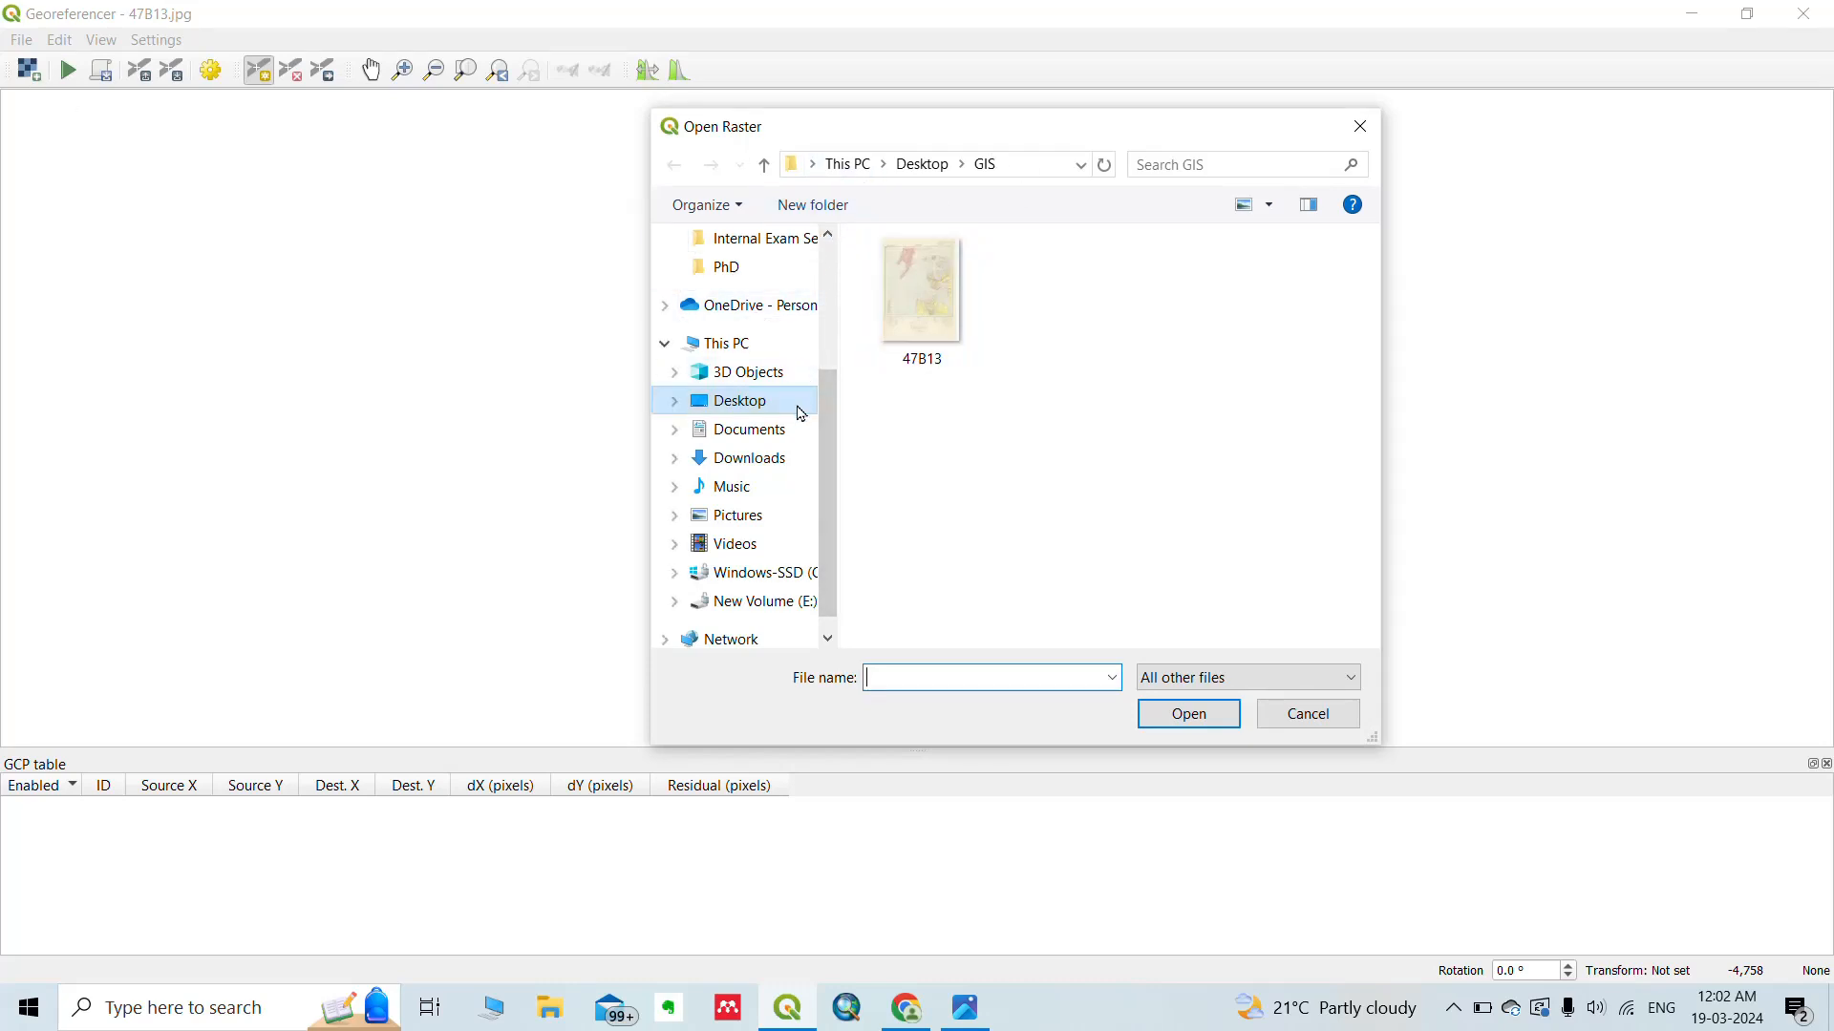
# Browse New Volume (E:), the desktop and This PC while choosing the raster to open.
pyautogui.click(766, 603)
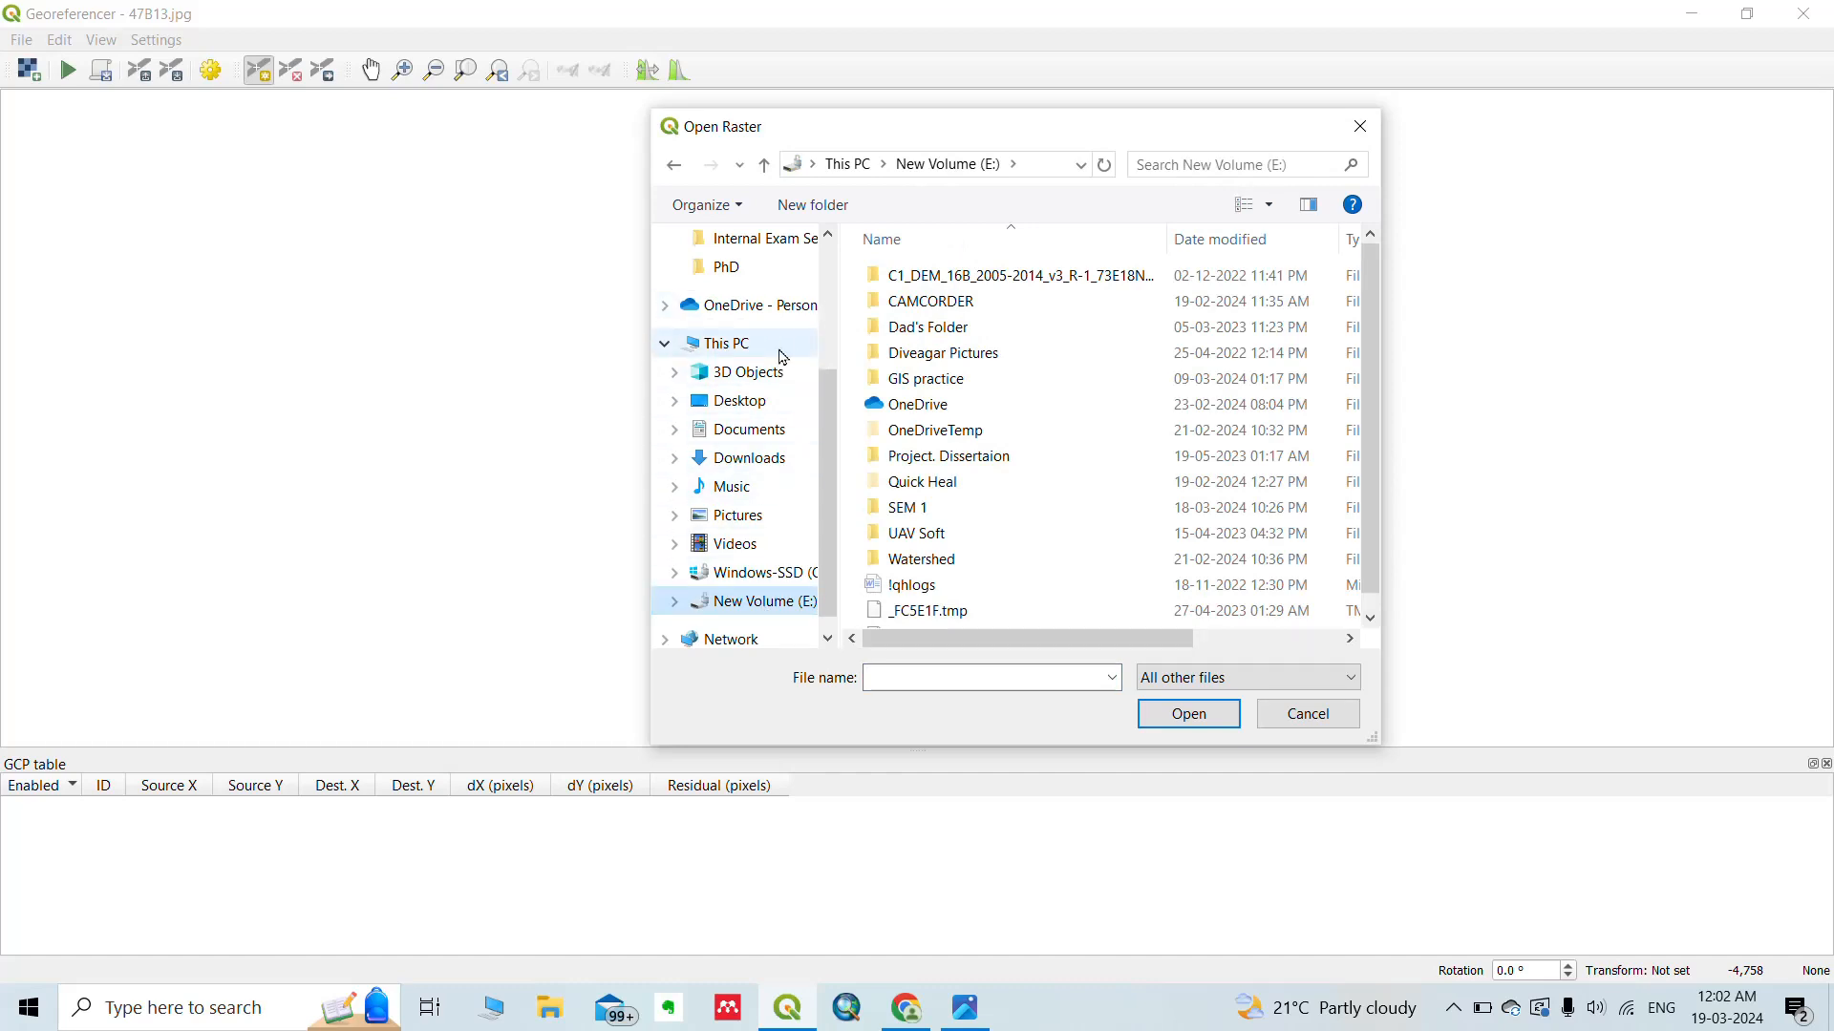
pyautogui.click(747, 401)
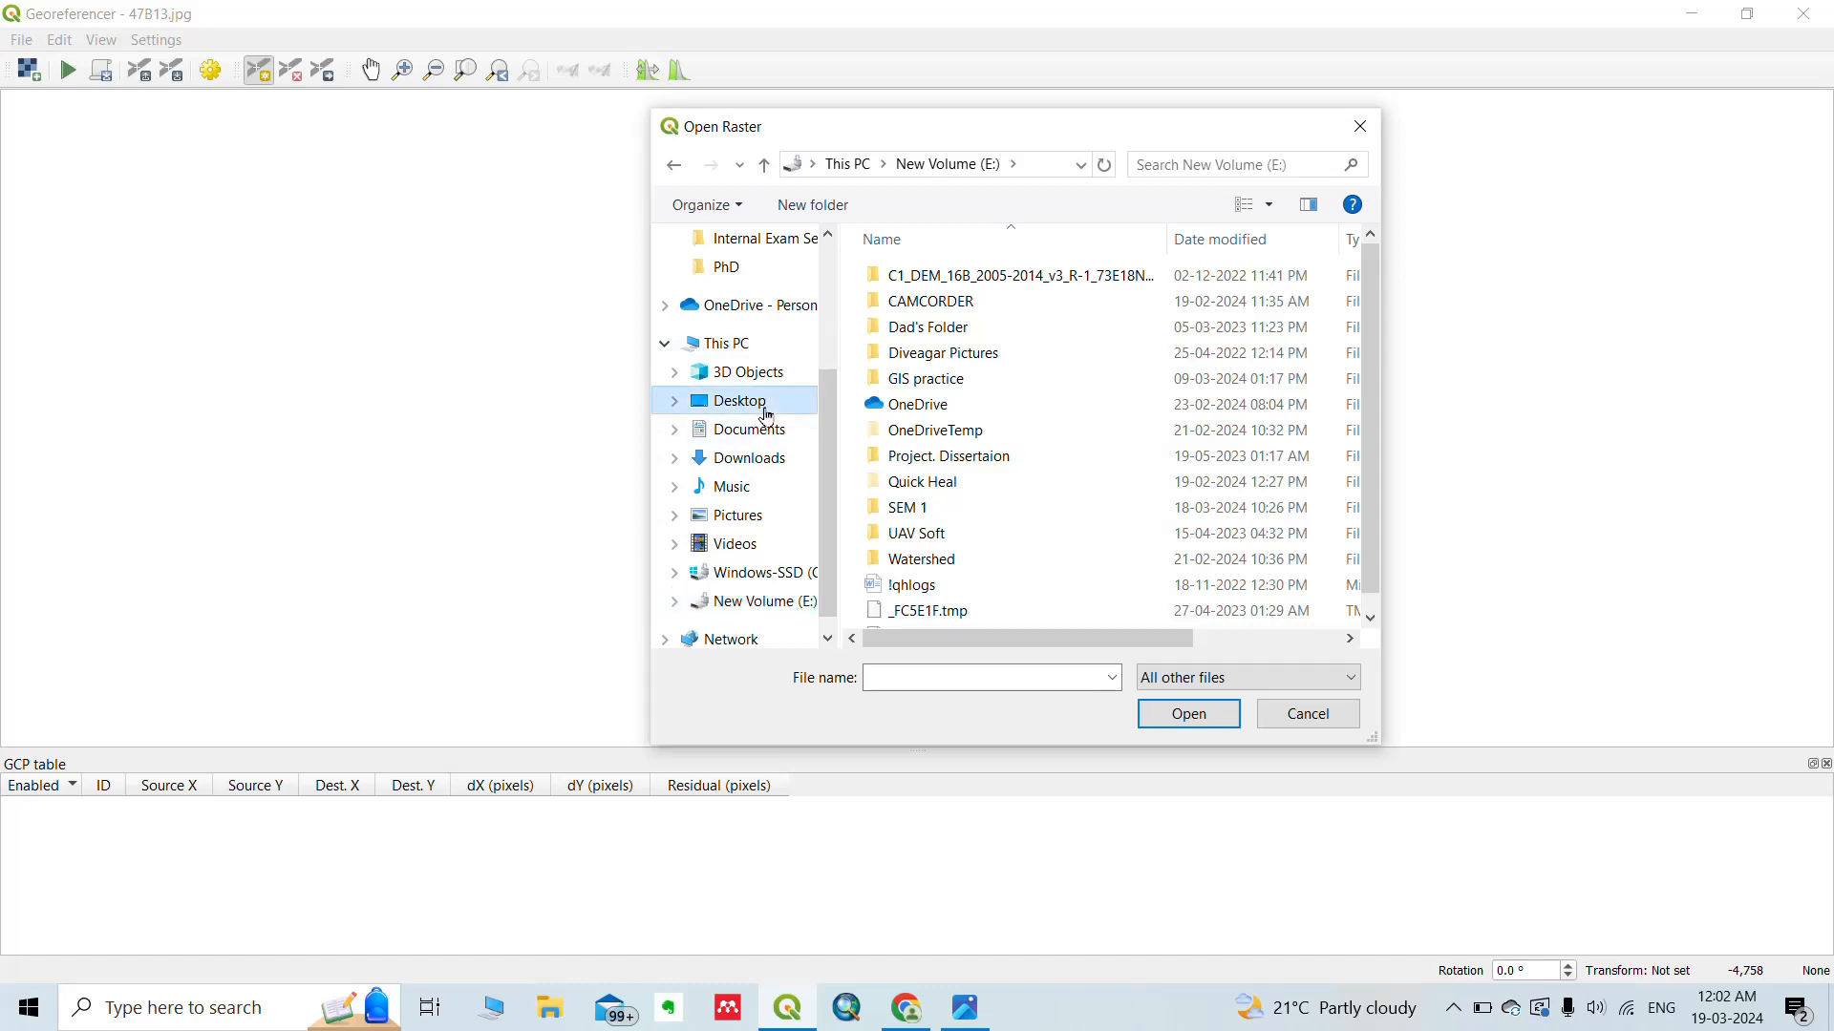
pyautogui.scroll(-2, 955, 559)
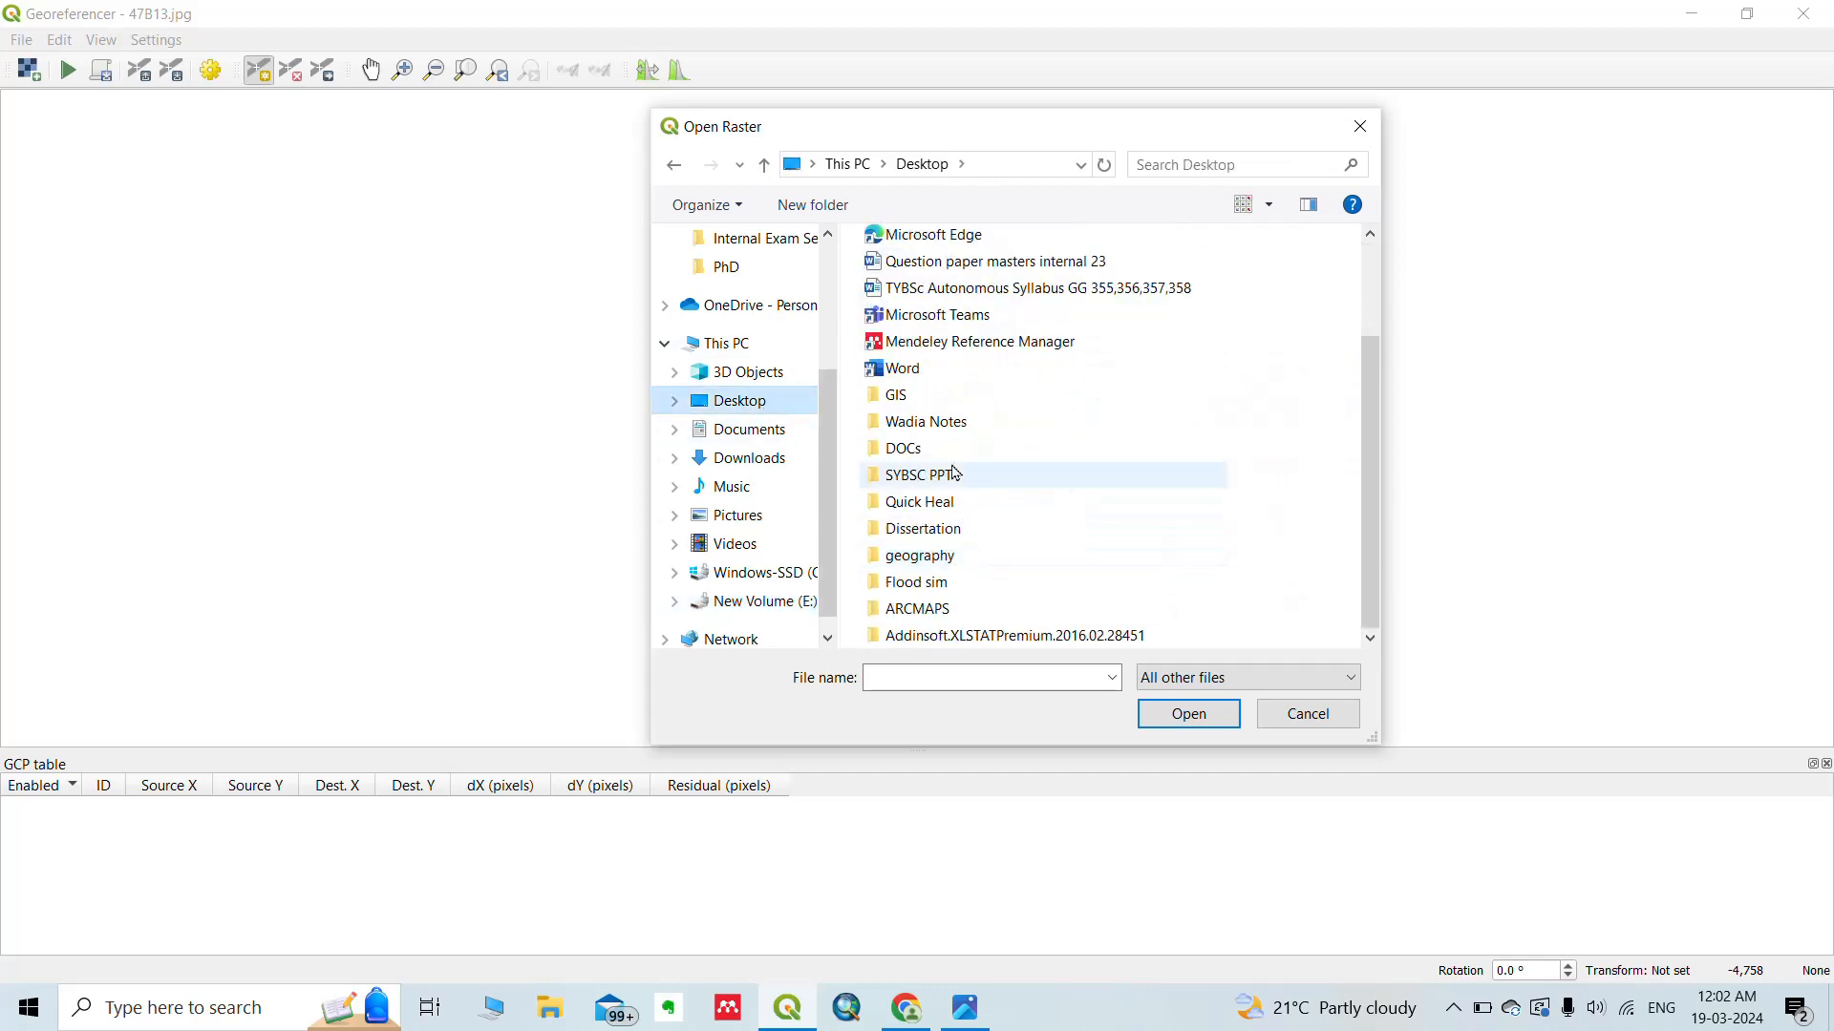
pyautogui.scroll(2, 952, 575)
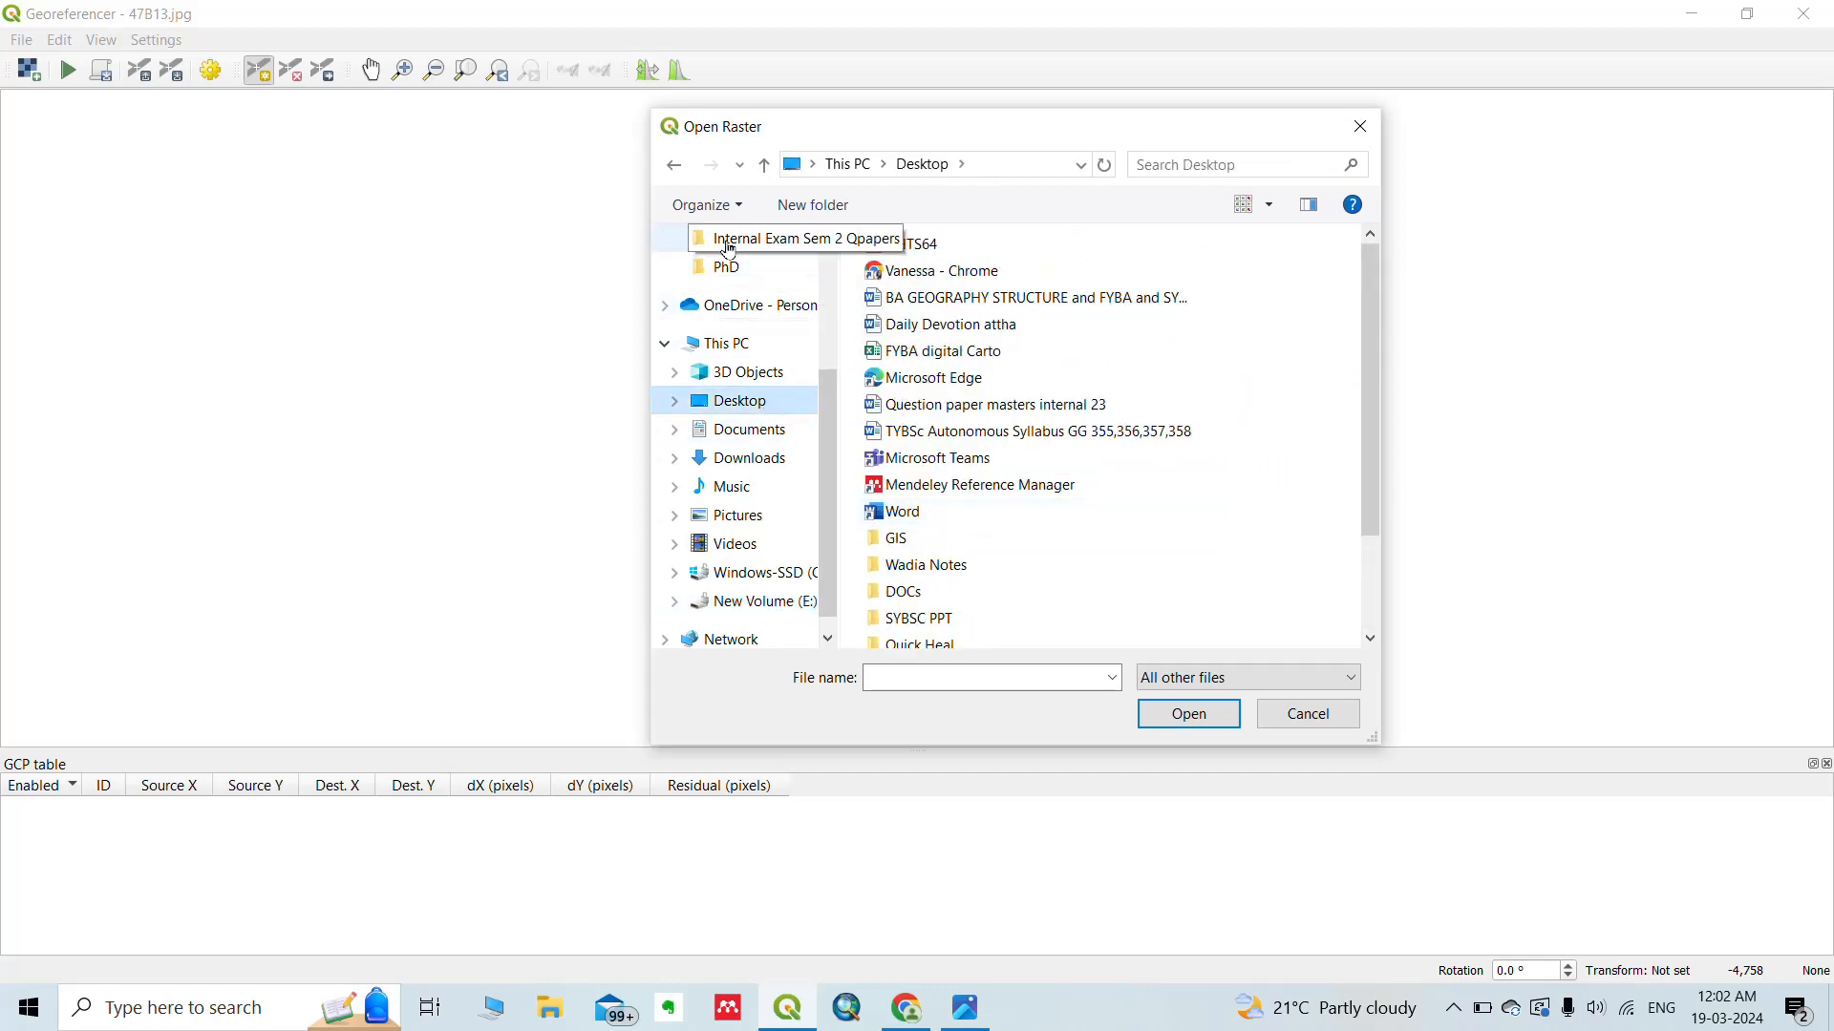
pyautogui.click(724, 344)
pyautogui.scroll(-4, 984, 358)
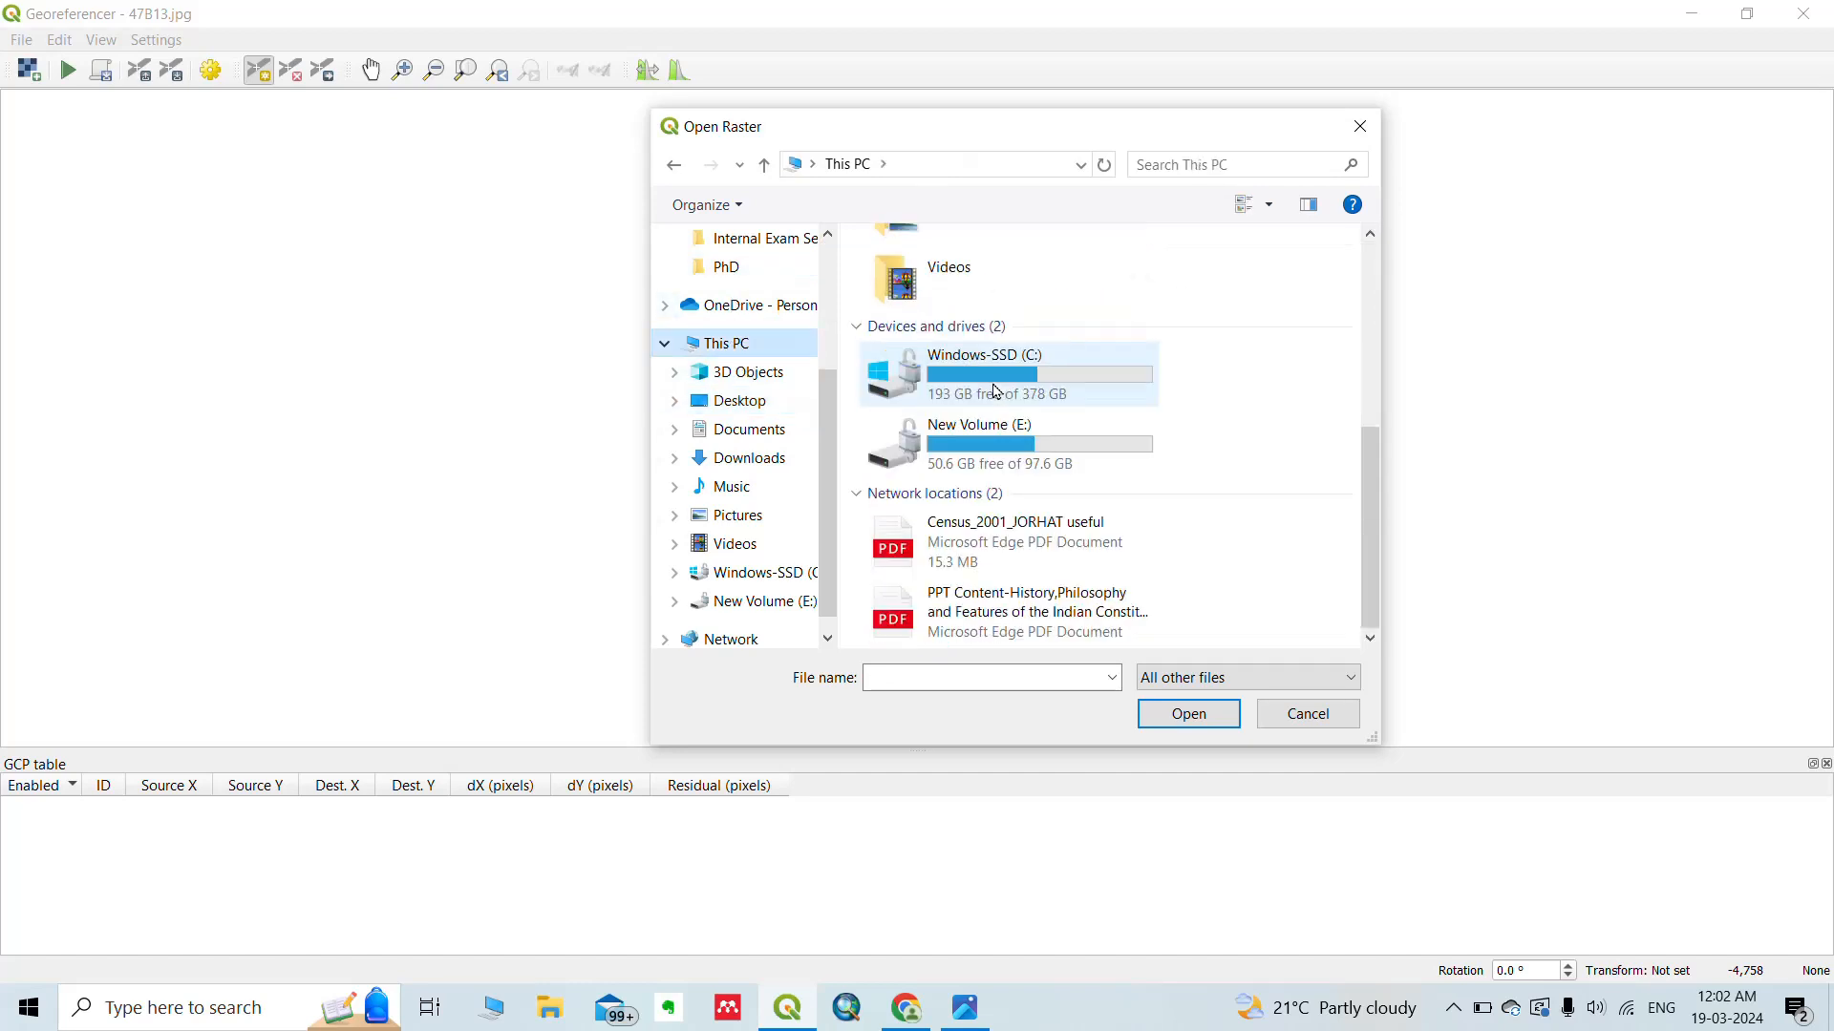
pyautogui.scroll(4, 1003, 361)
# Load the 47B13 toposheet image from the GIS folder on the desktop into the Georeferencer.
pyautogui.doubleClick(1007, 363)
pyautogui.scroll(-2, 1026, 425)
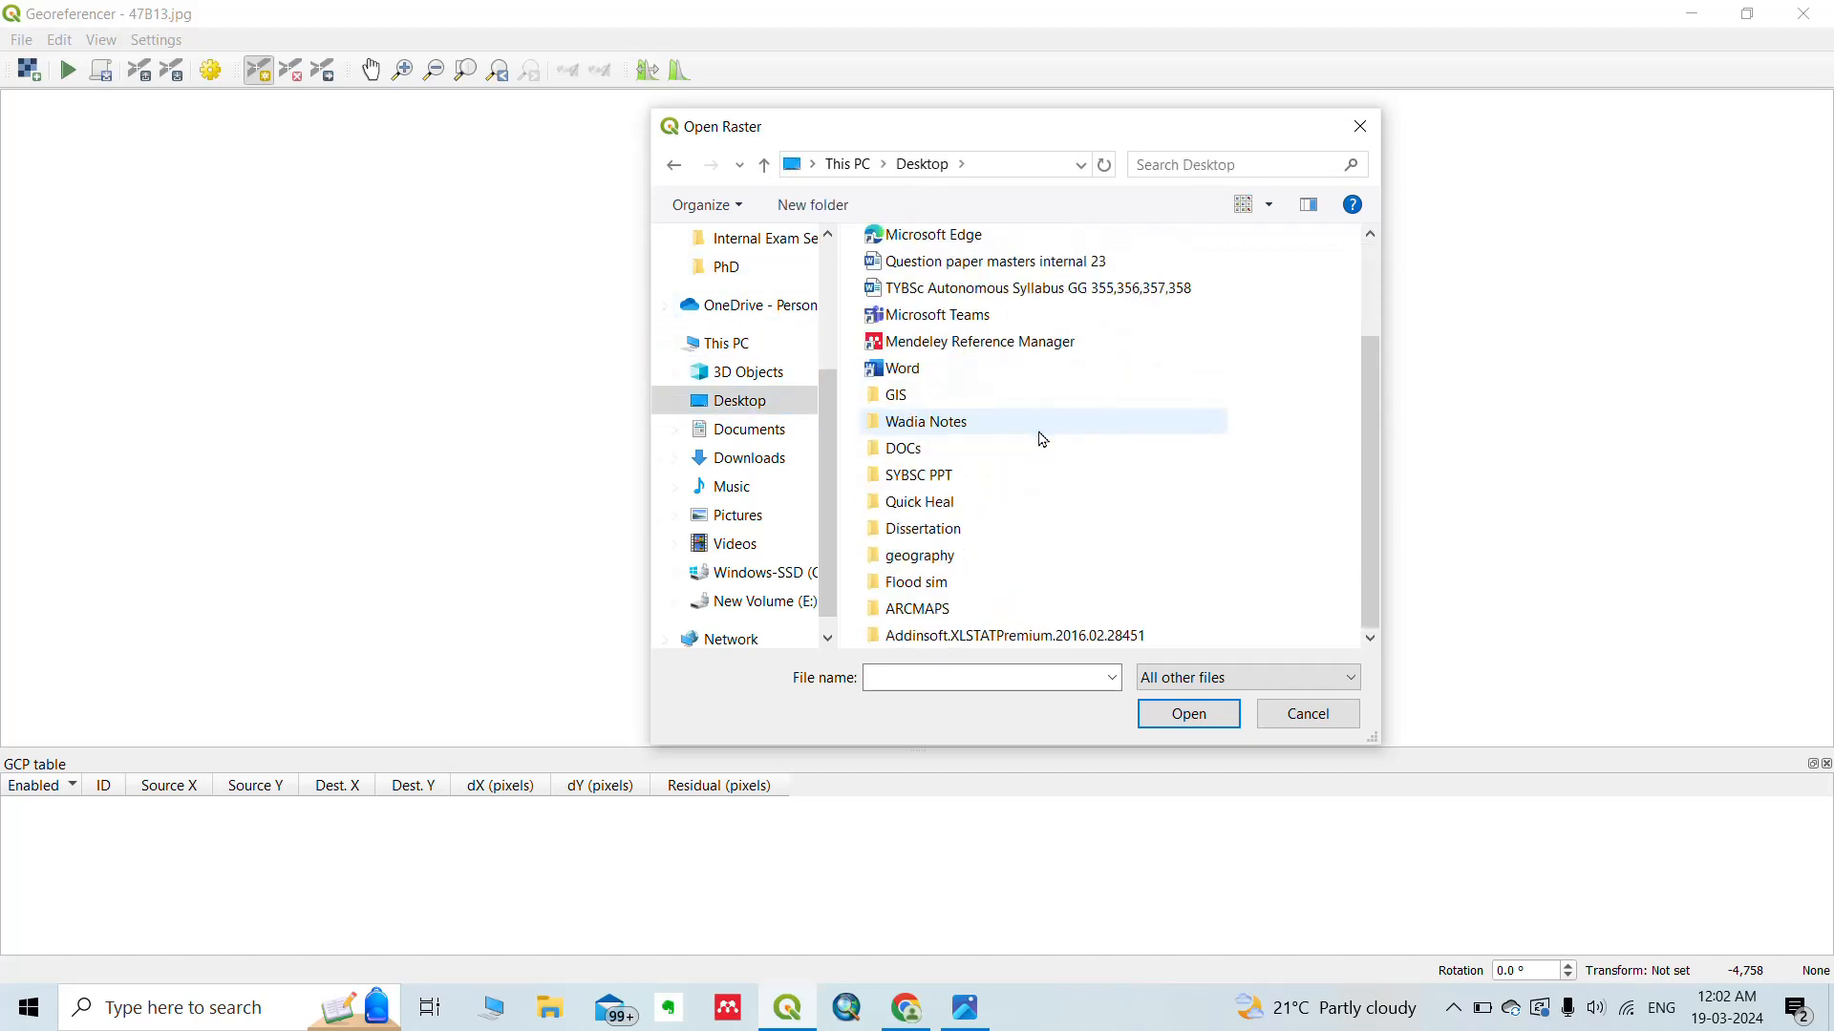
pyautogui.doubleClick(1011, 409)
pyautogui.click(921, 313)
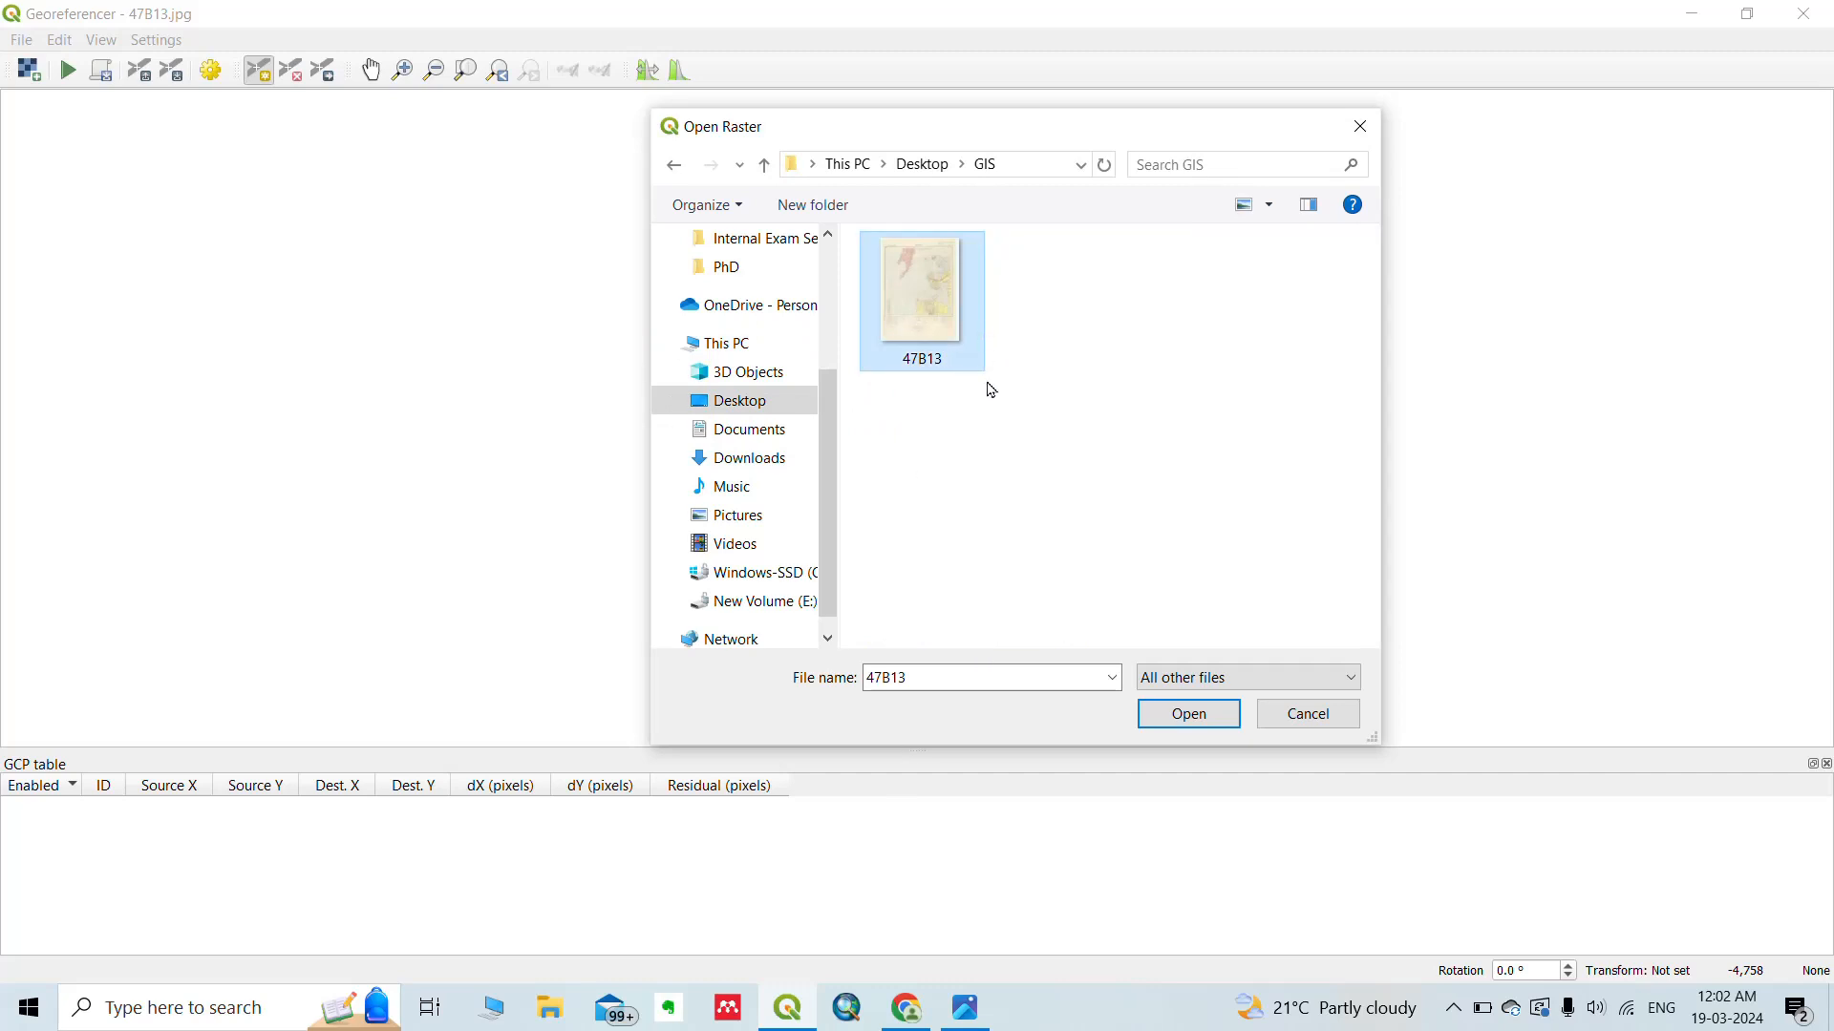
pyautogui.click(1180, 723)
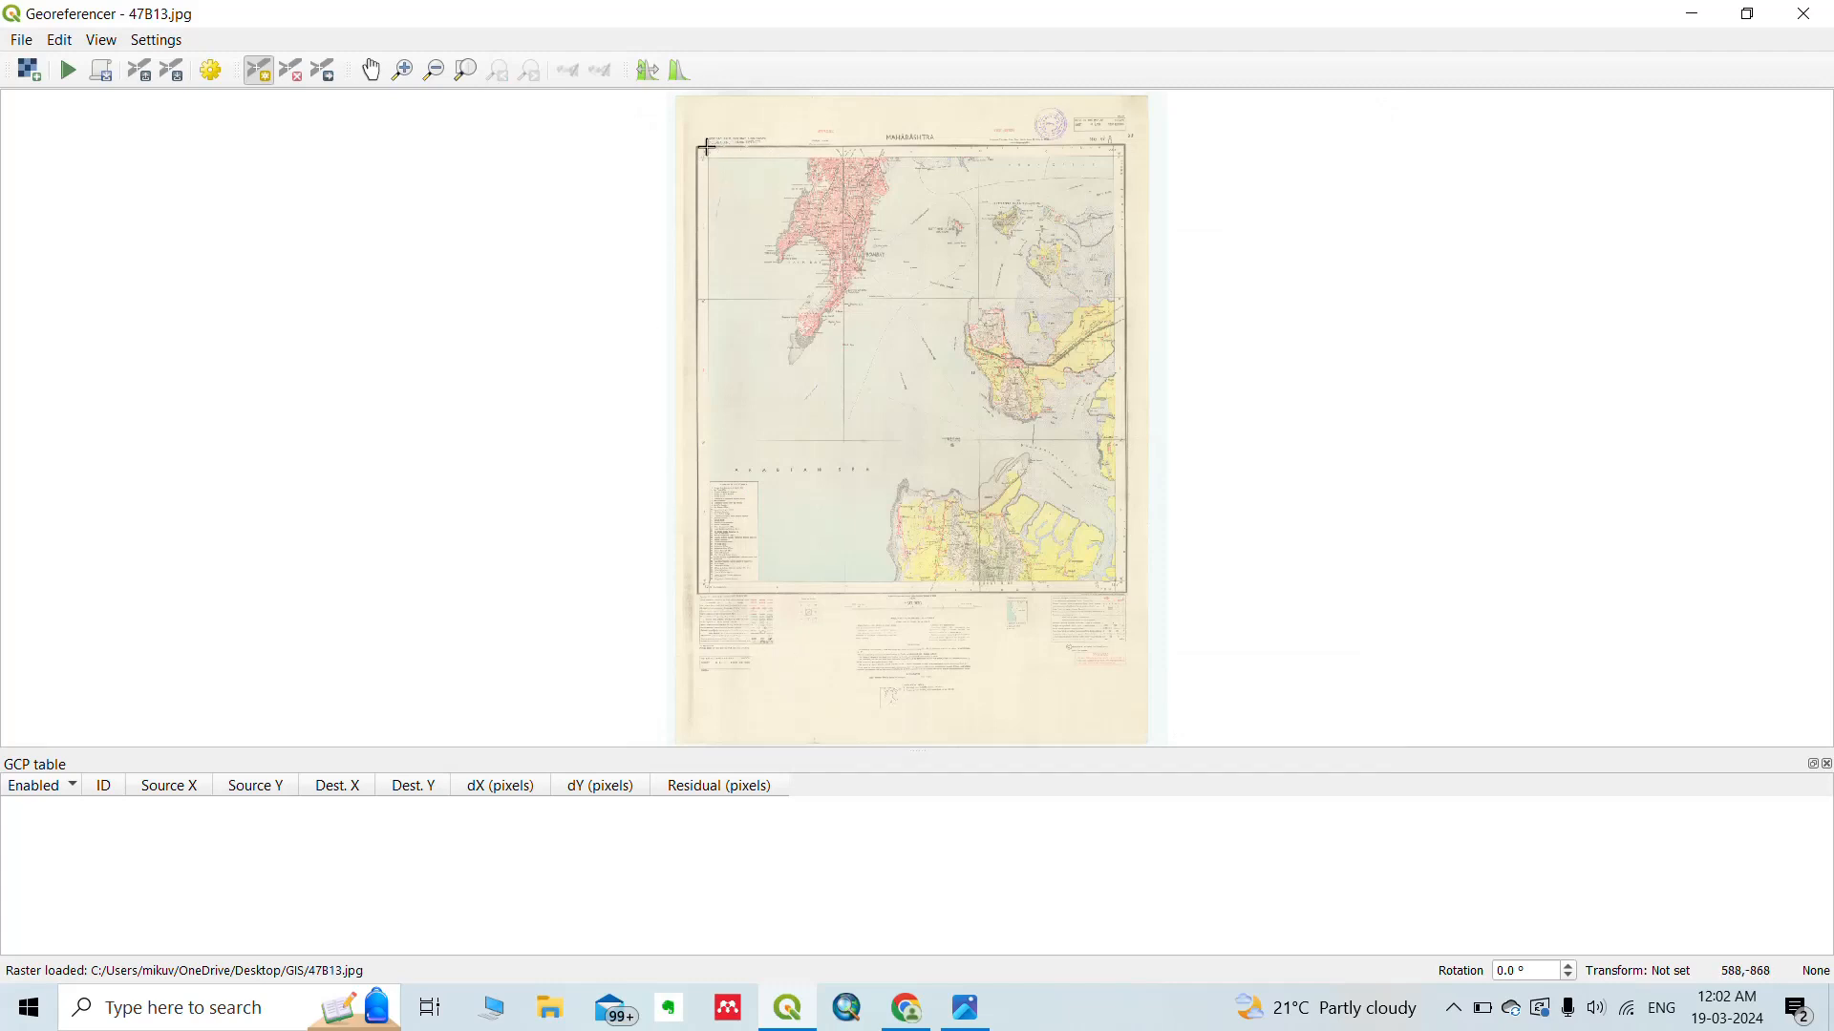
# Place a control point at the toposheet's northwest grid corner, where the 72°45' and 19°0' lines cross.
pyautogui.click(258, 80)
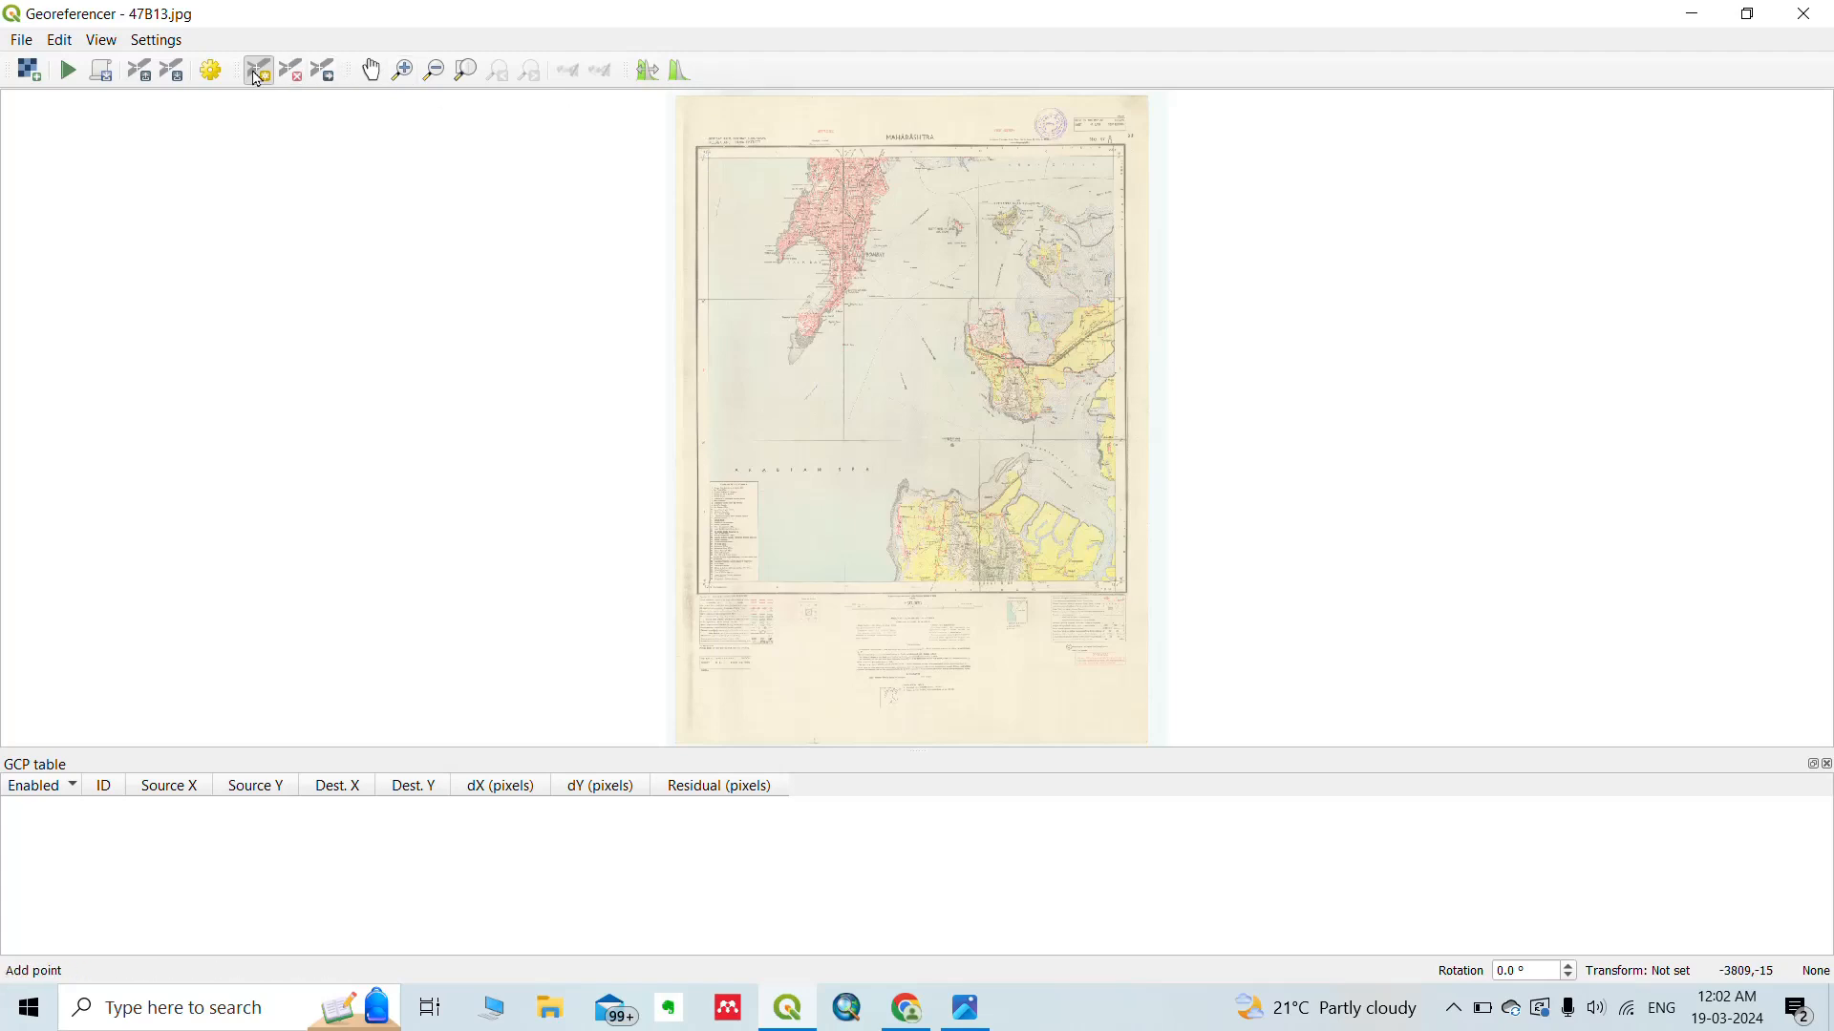
pyautogui.scroll(4, 688, 144)
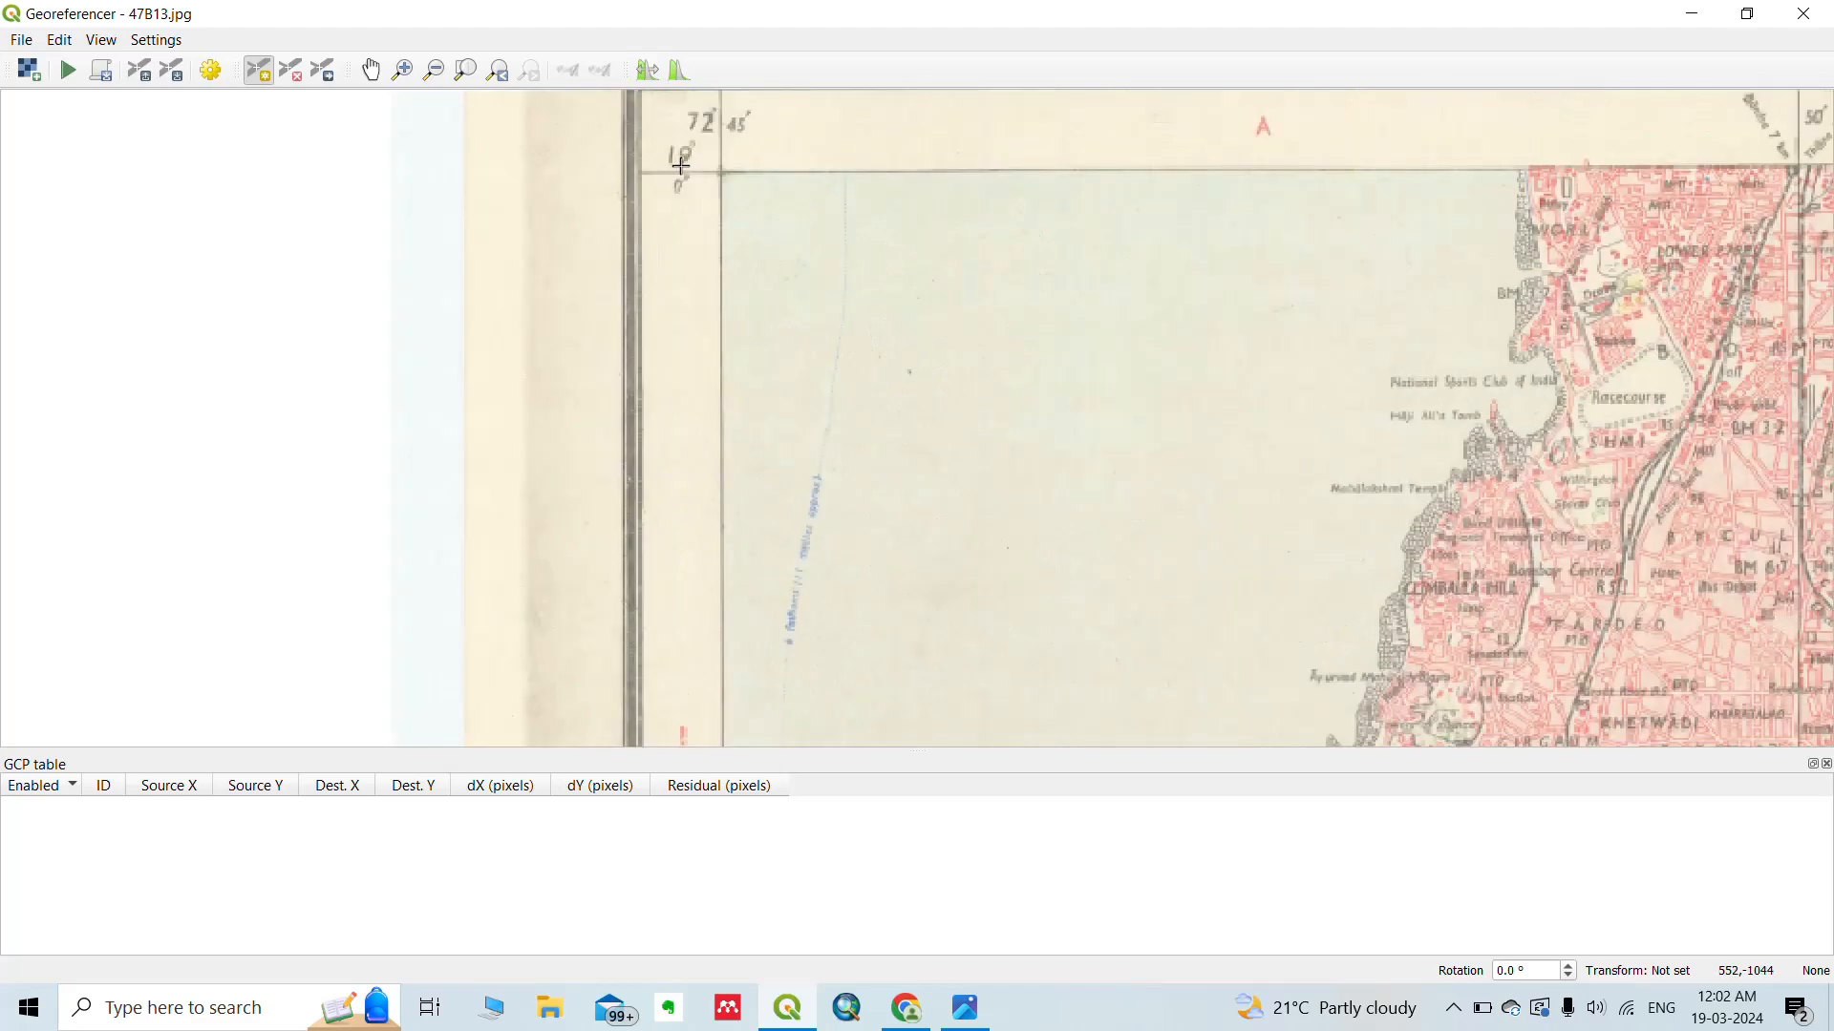
pyautogui.scroll(4, 682, 166)
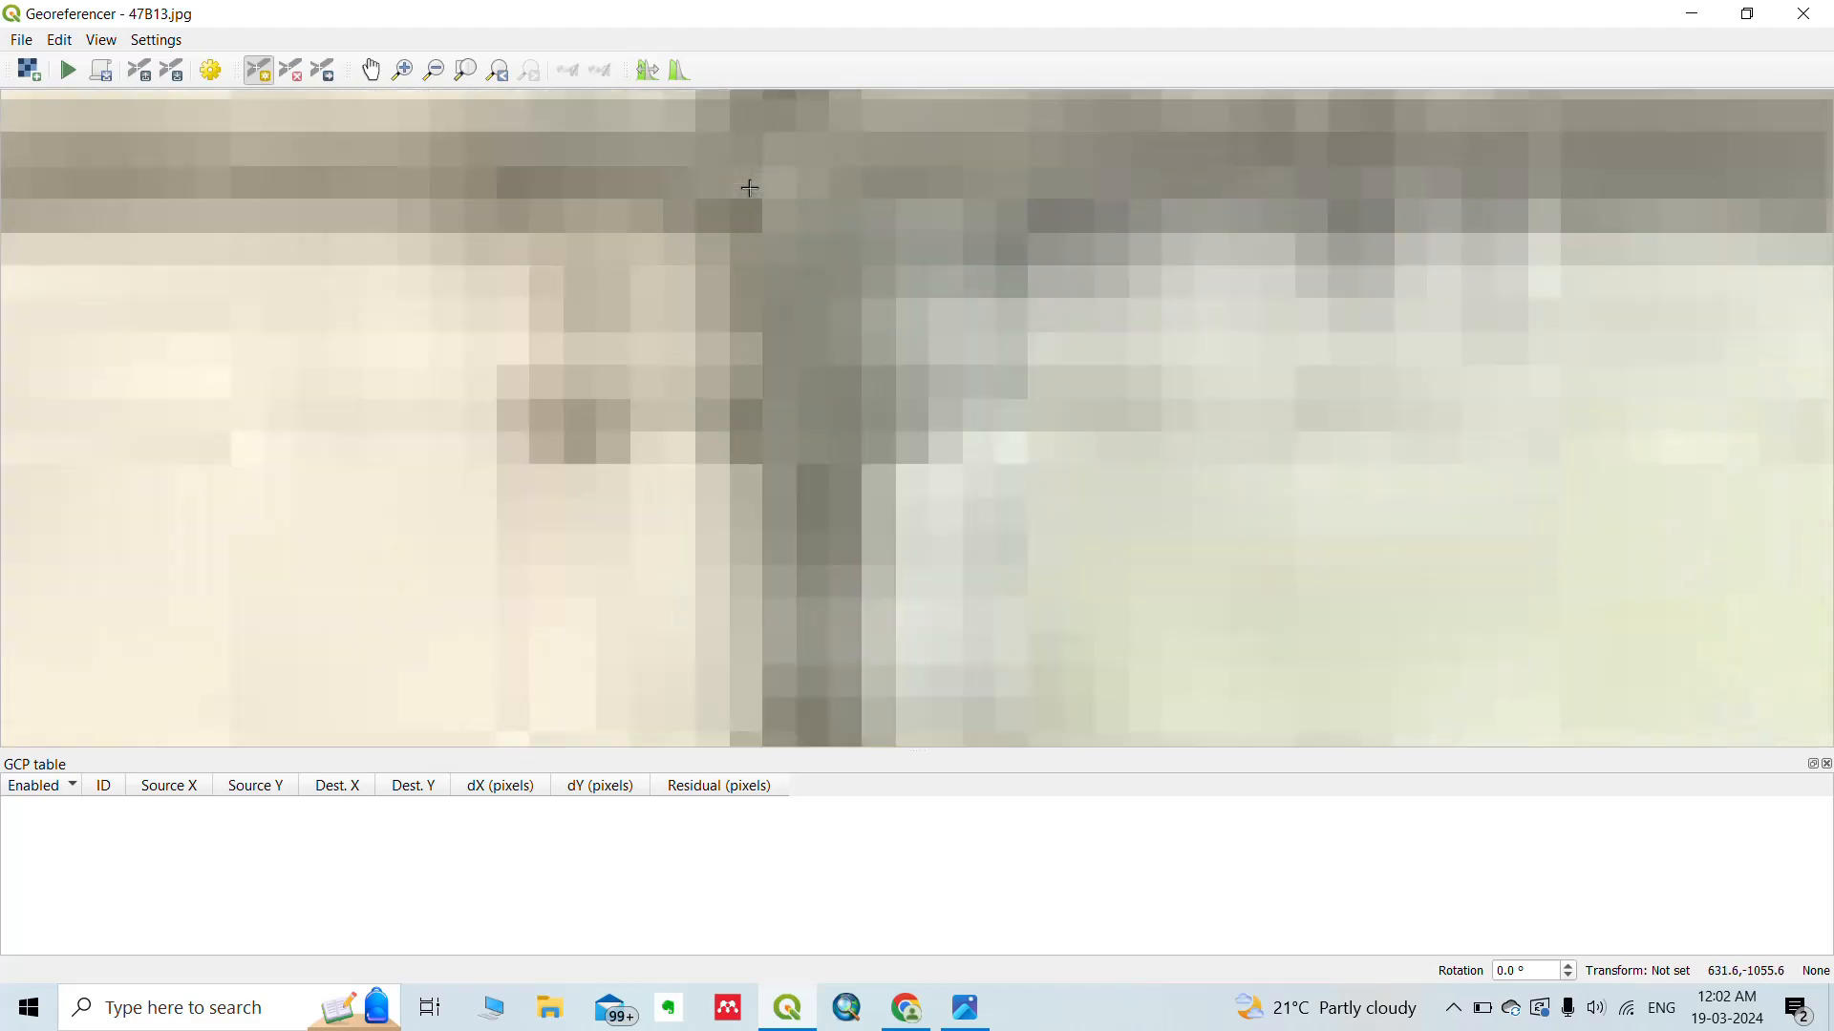
pyautogui.scroll(2, 750, 188)
pyautogui.scroll(2, 768, 153)
pyautogui.moveTo(765, 151); pyautogui.dragTo(727, 326)
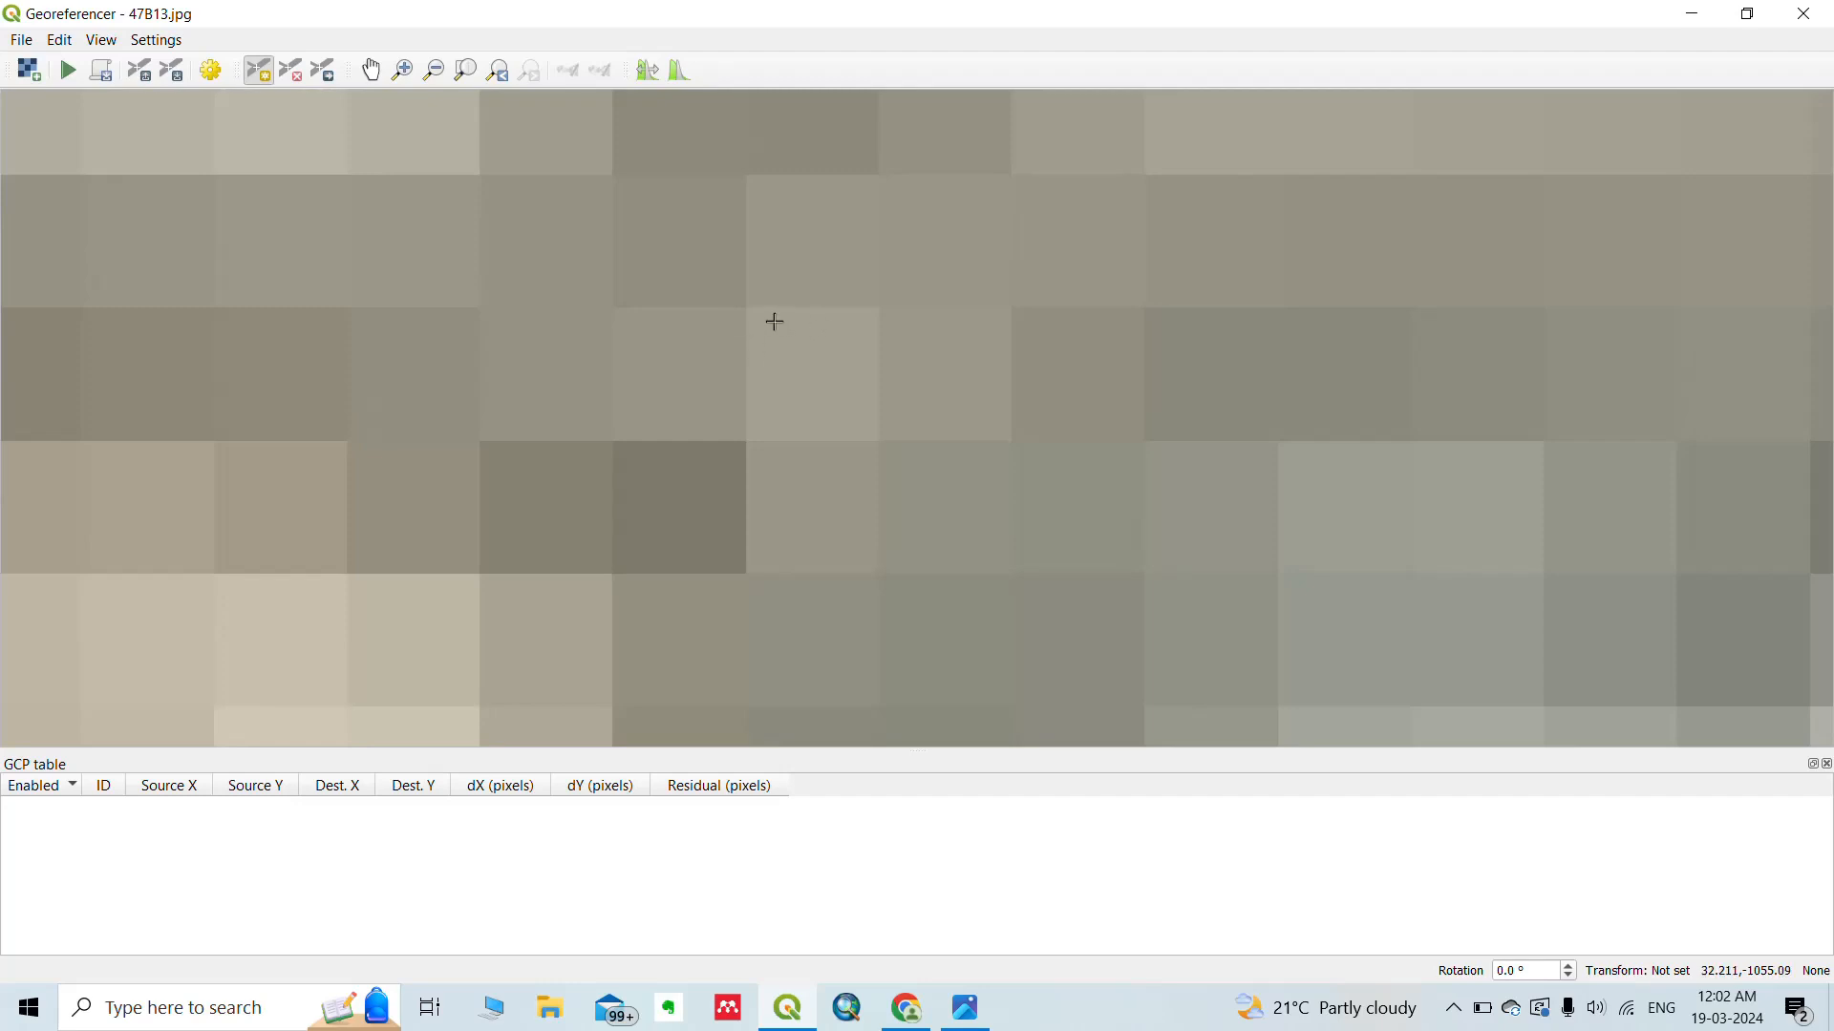
pyautogui.click(773, 321)
# Enter the degree part 72. as the X / East coordinate of the northwest control point.
pyautogui.scroll(-8, 827, 284)
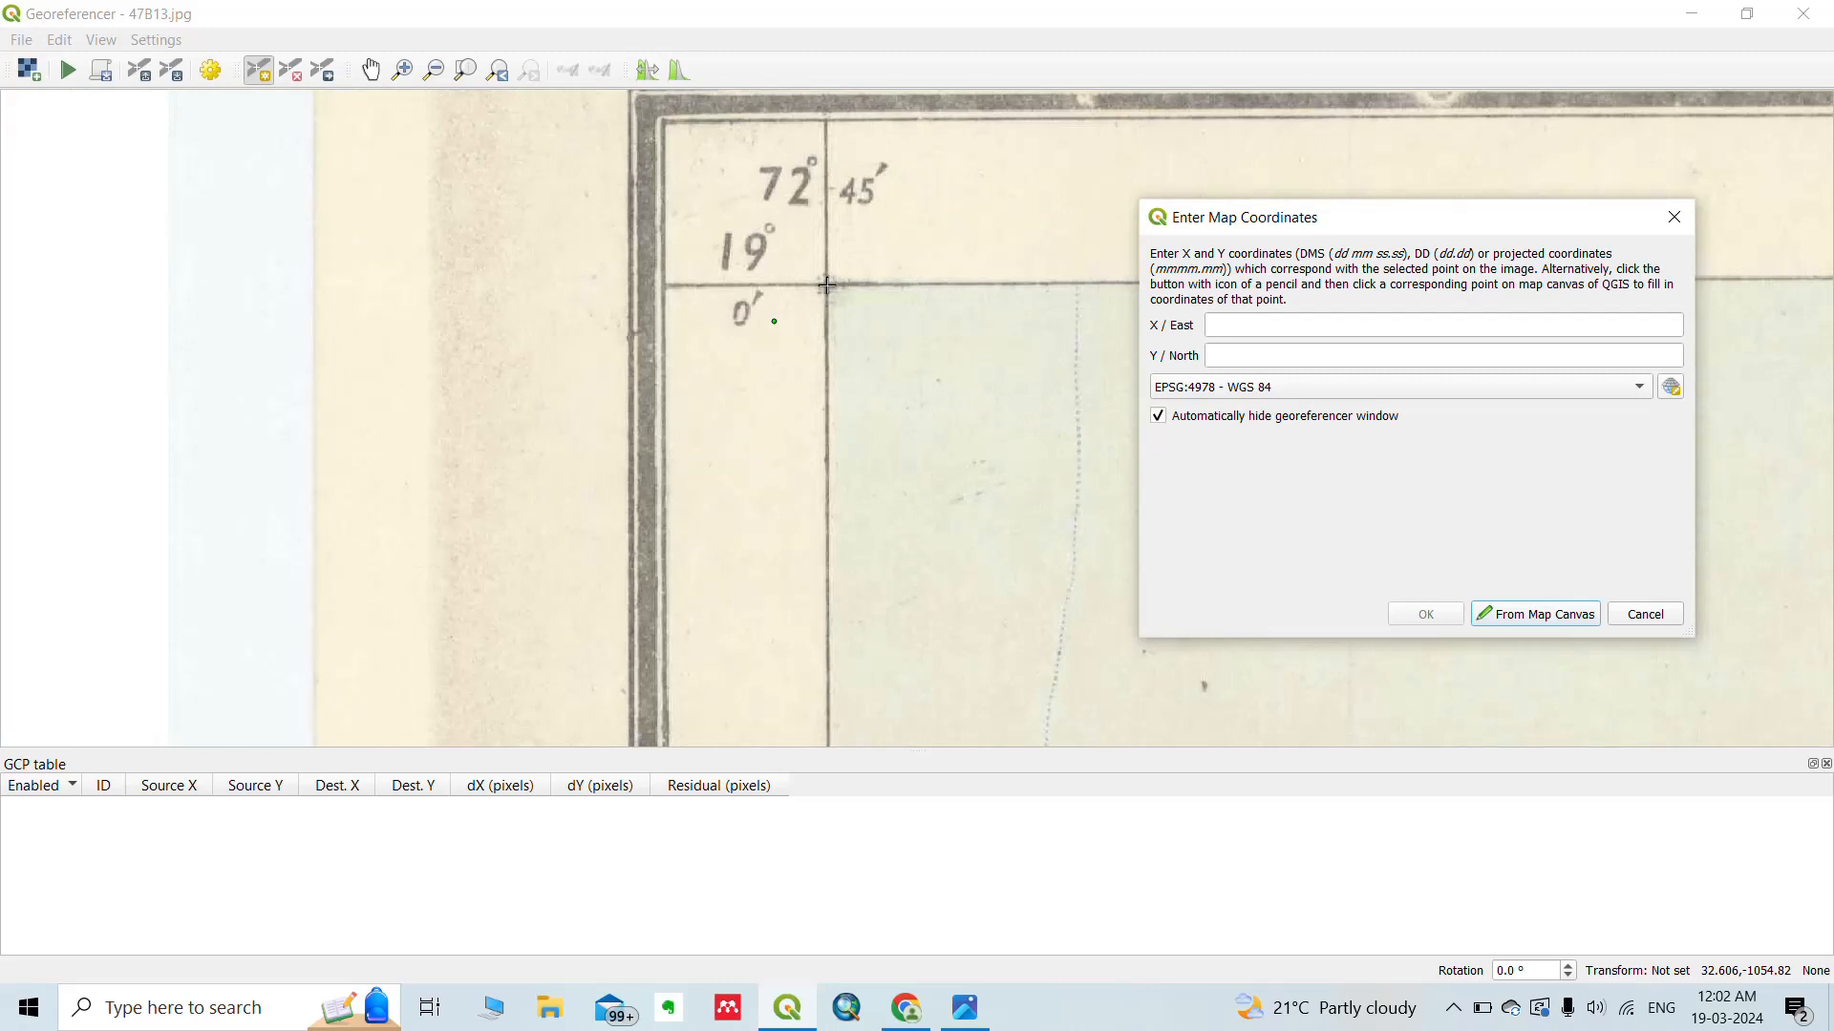
pyautogui.scroll(-1, 827, 285)
pyautogui.click(1261, 327)
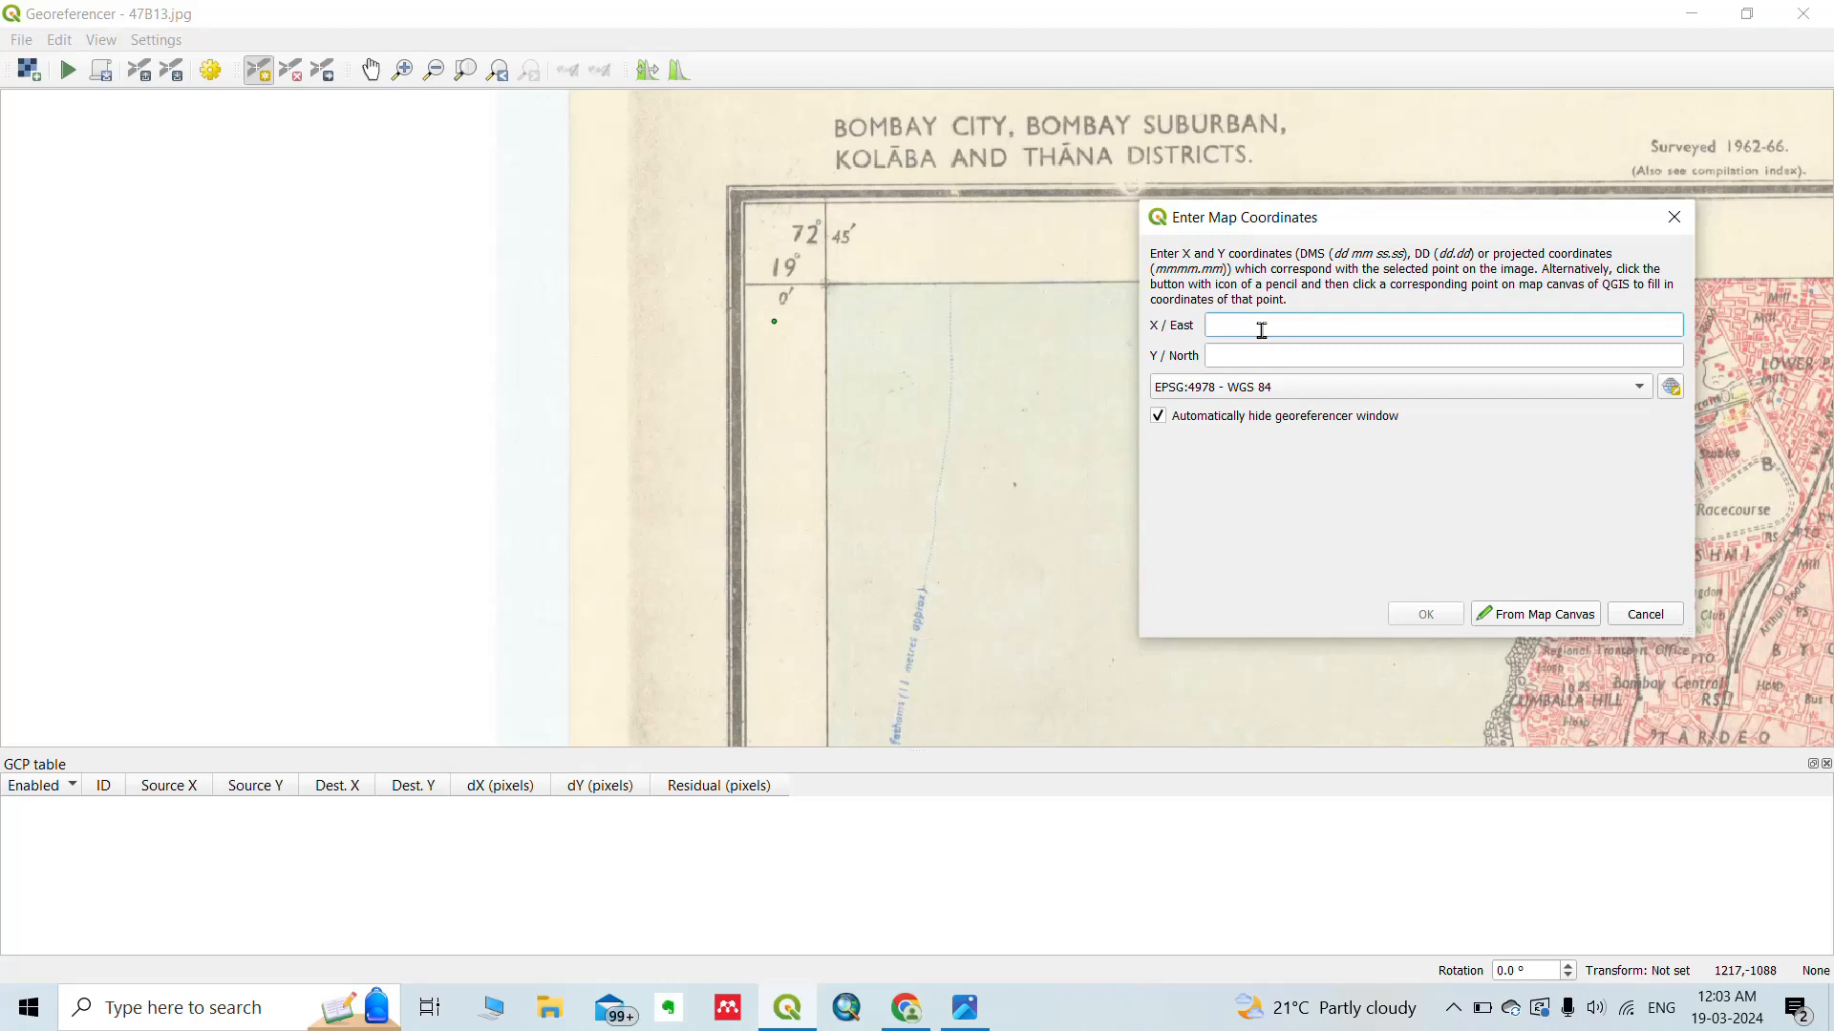
pyautogui.write('2.')
pyautogui.scroll(1, 820, 238)
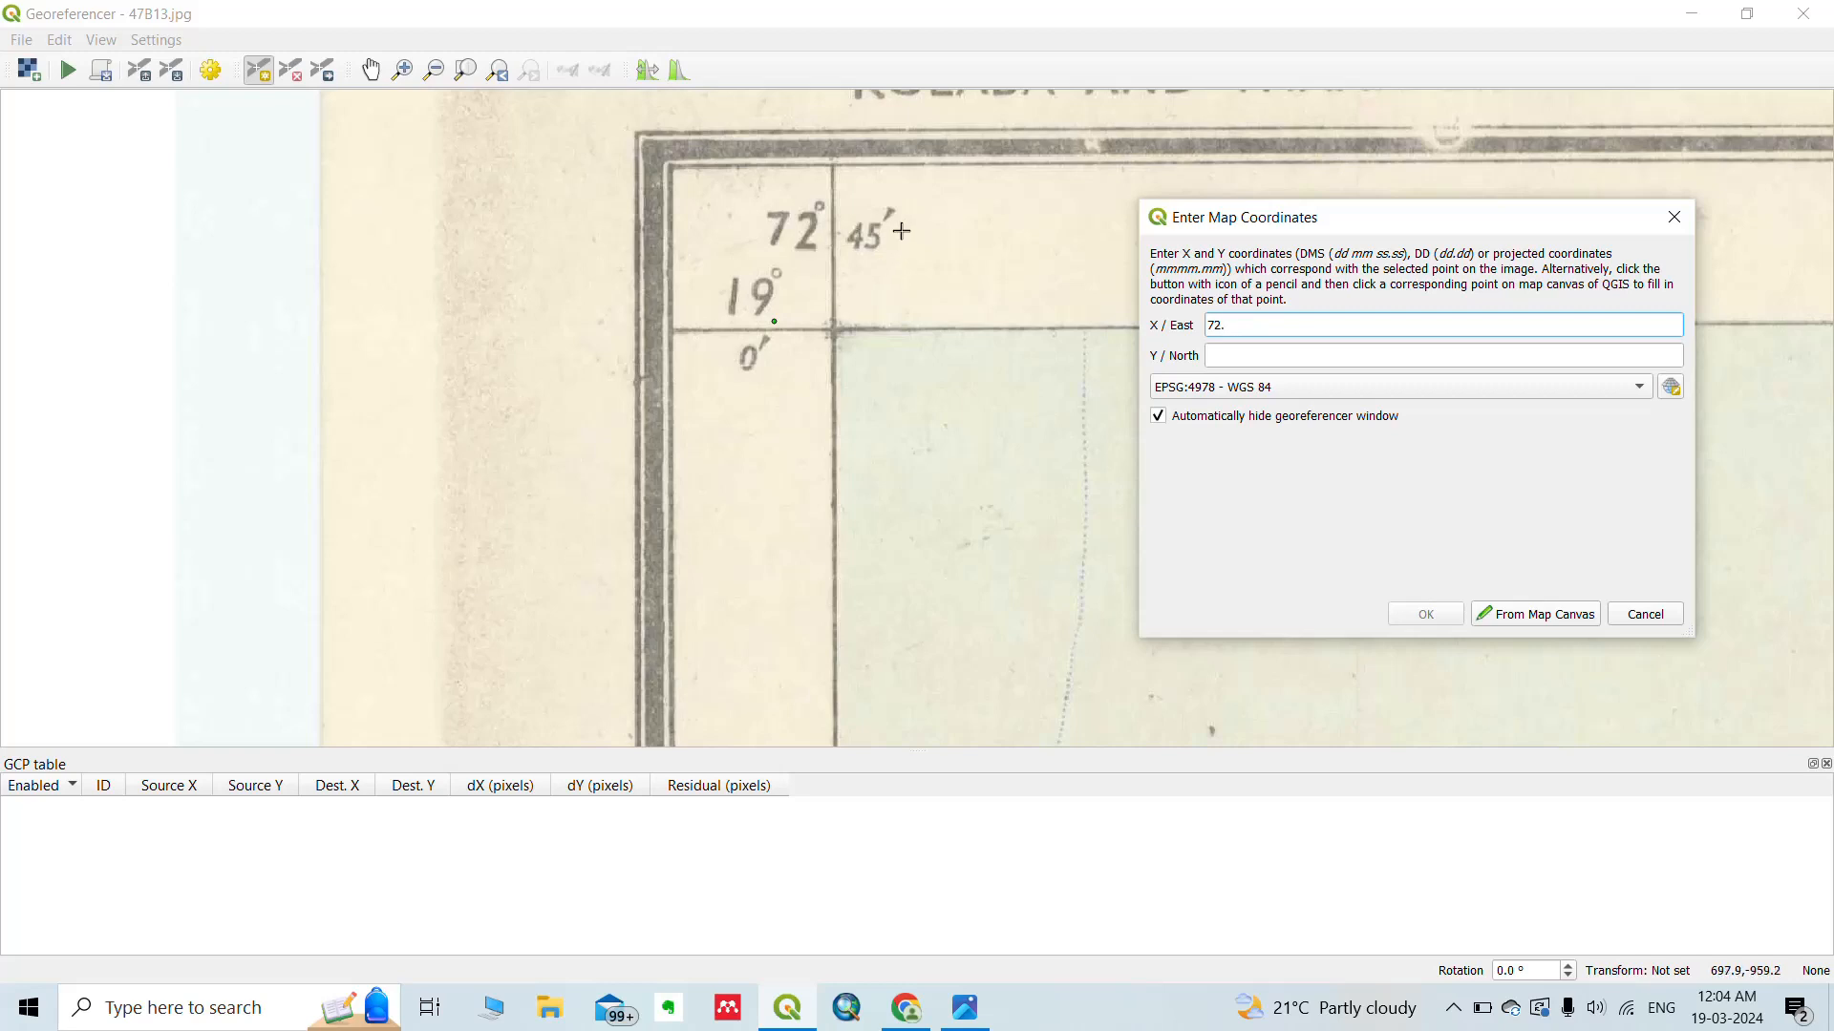
# Check the minutes conversion formula in FORMULA.png and compute 45*100/60 in Calculator.
pyautogui.click(965, 1007)
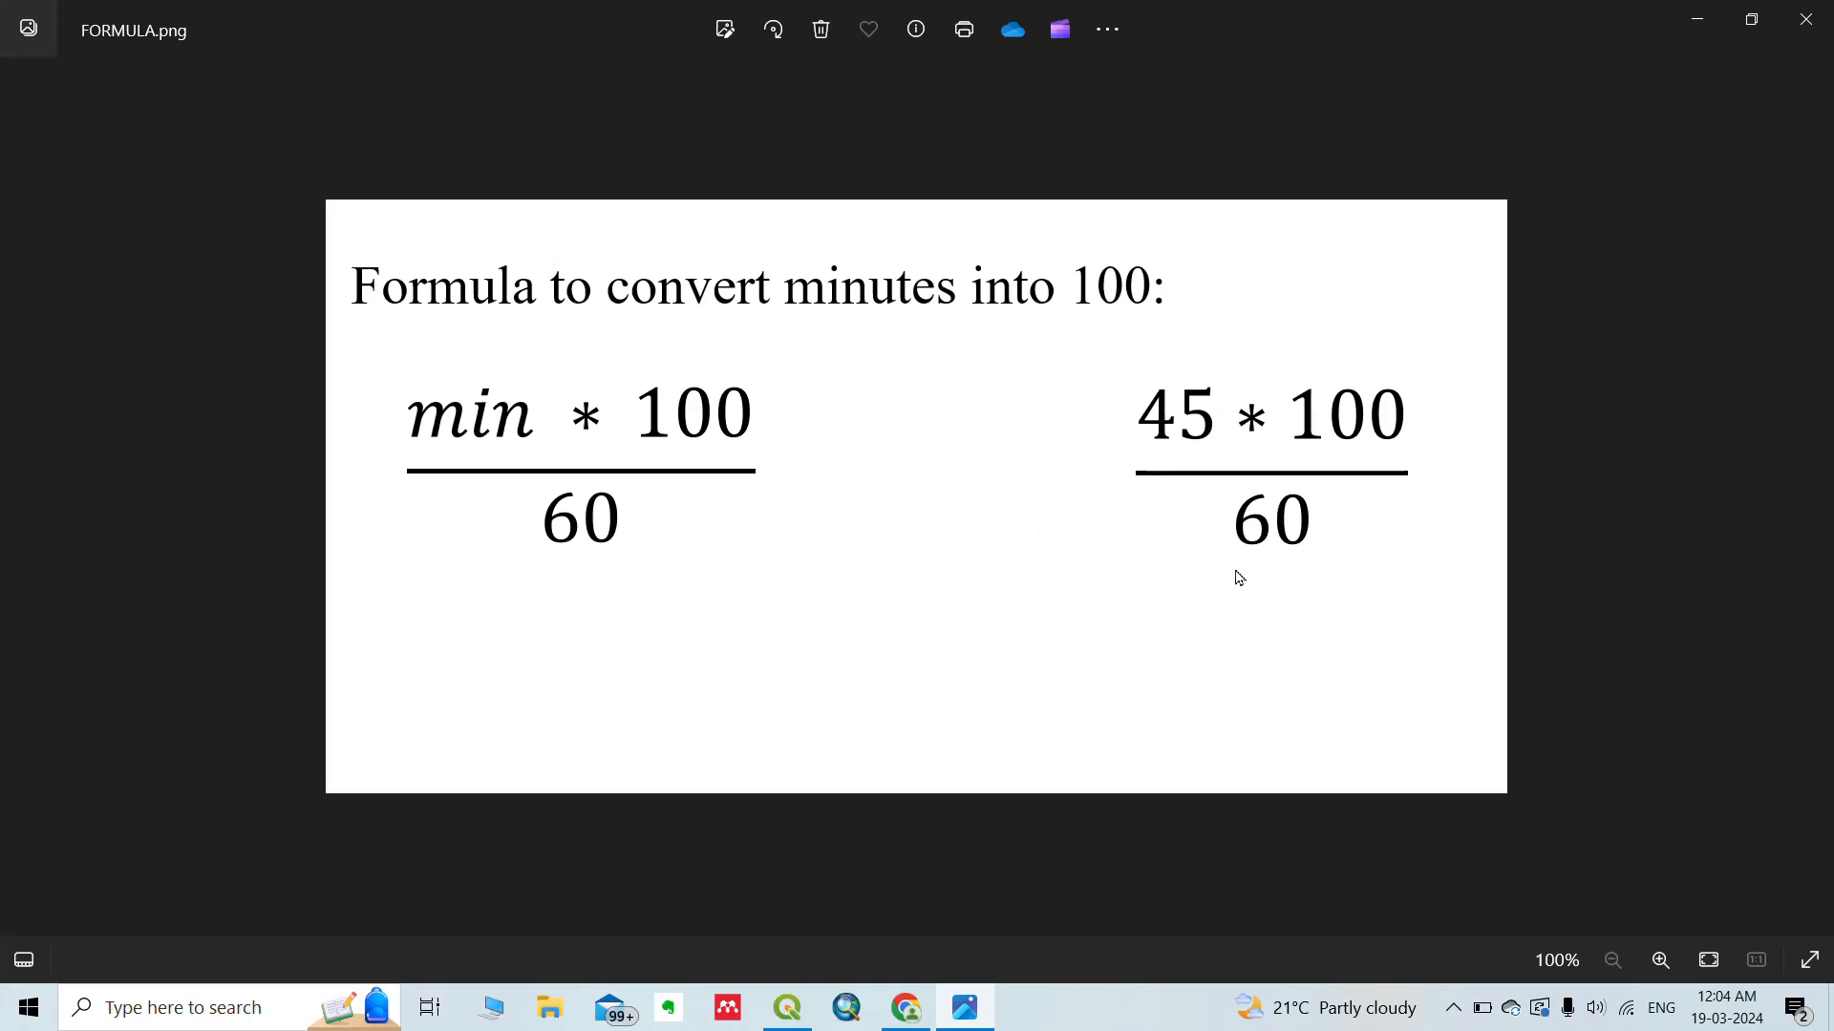
pyautogui.click(1698, 30)
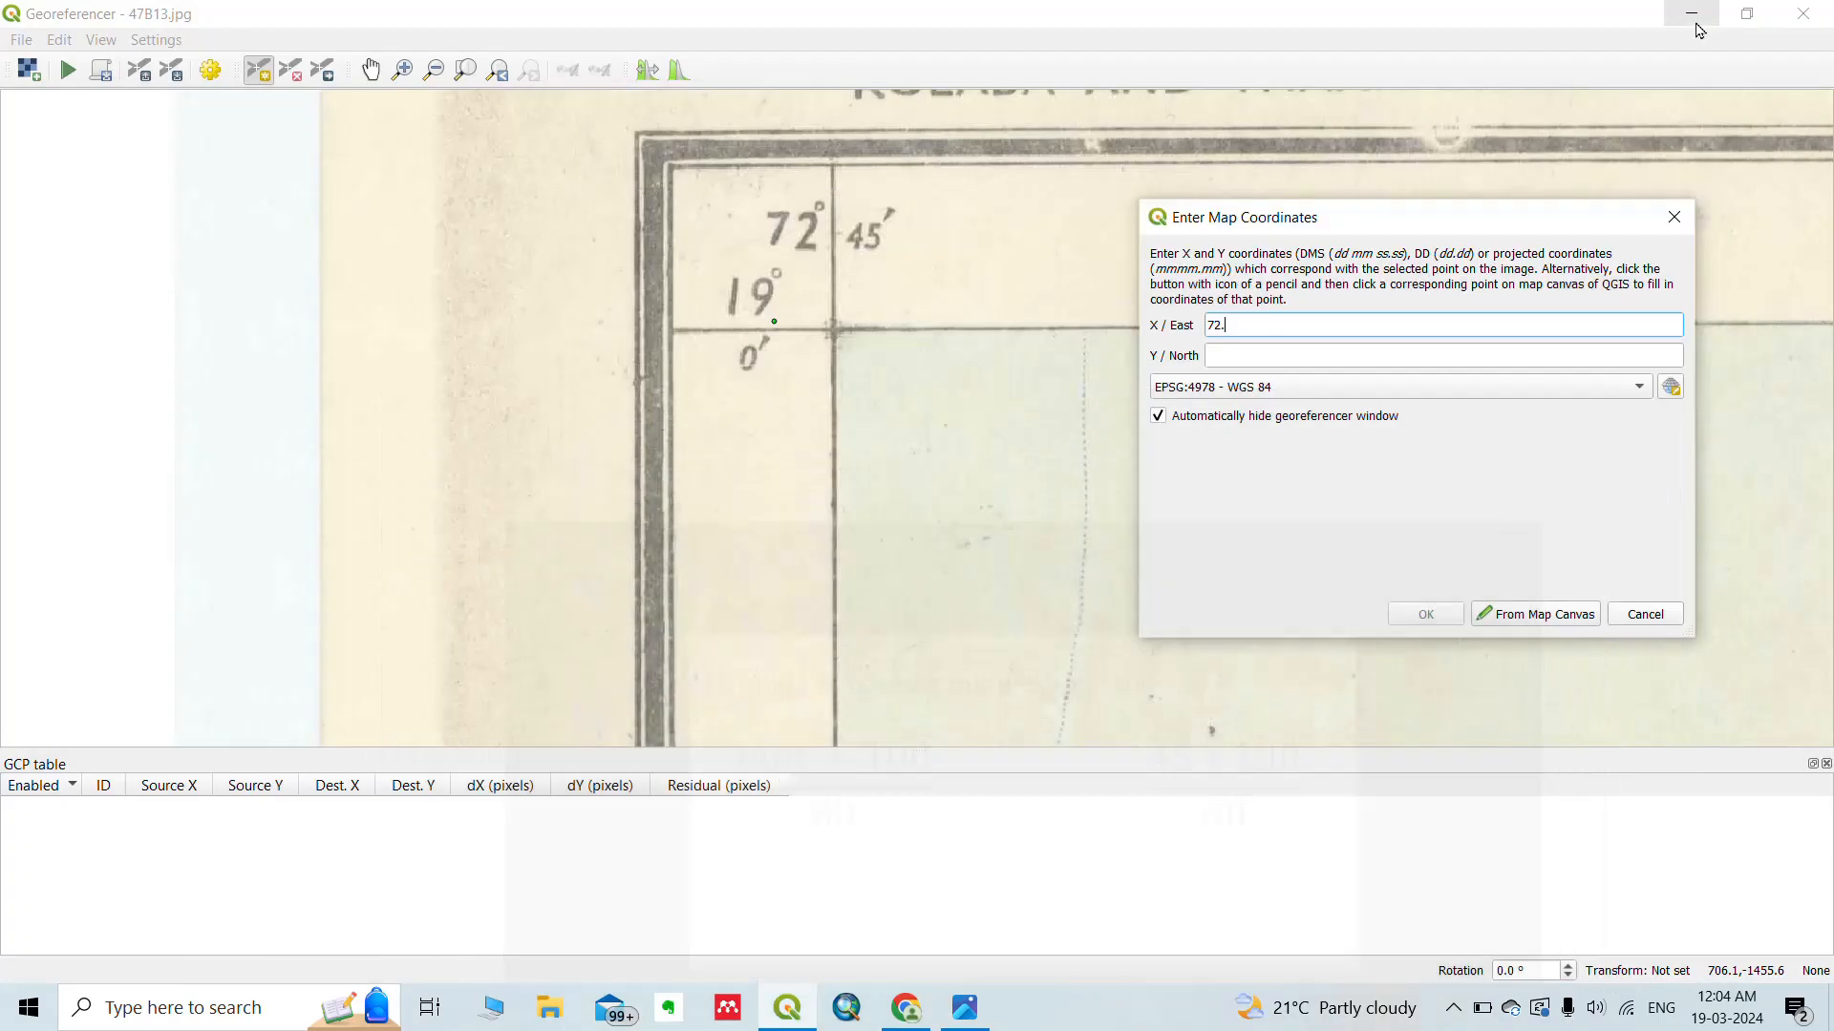
pyautogui.click(251, 1008)
pyautogui.write('ca')
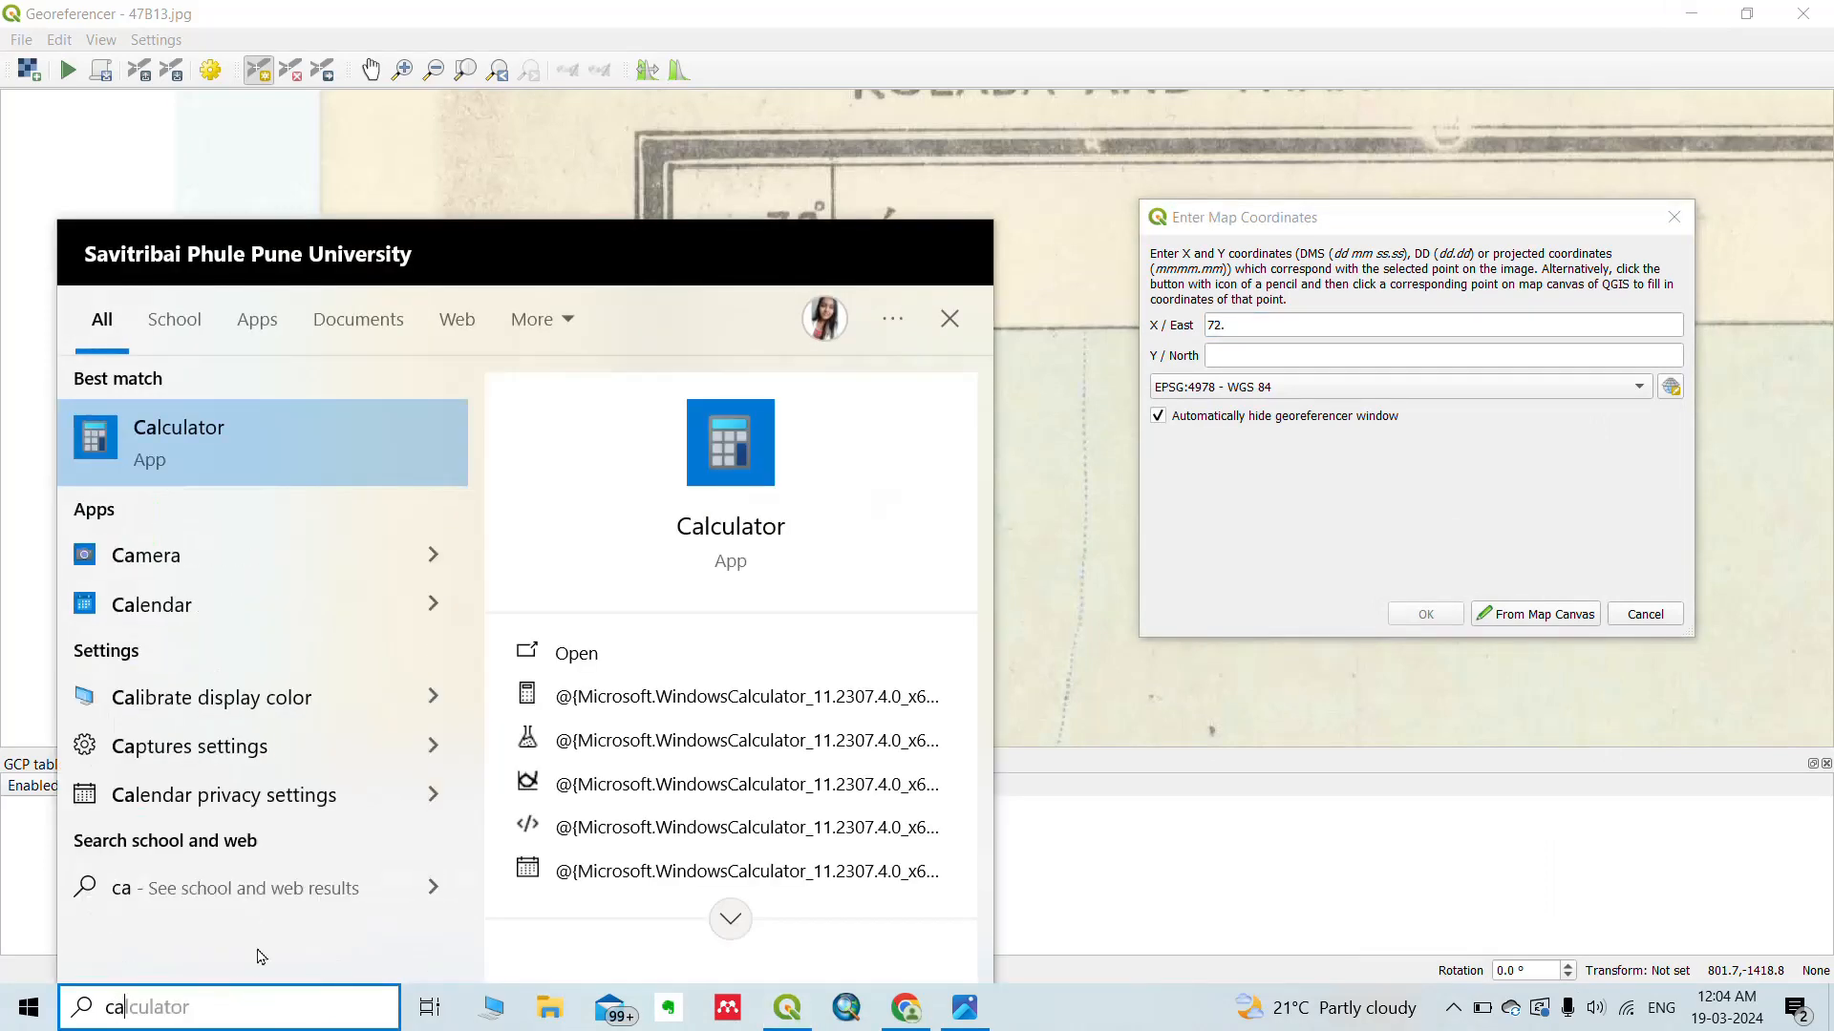
pyautogui.click(334, 461)
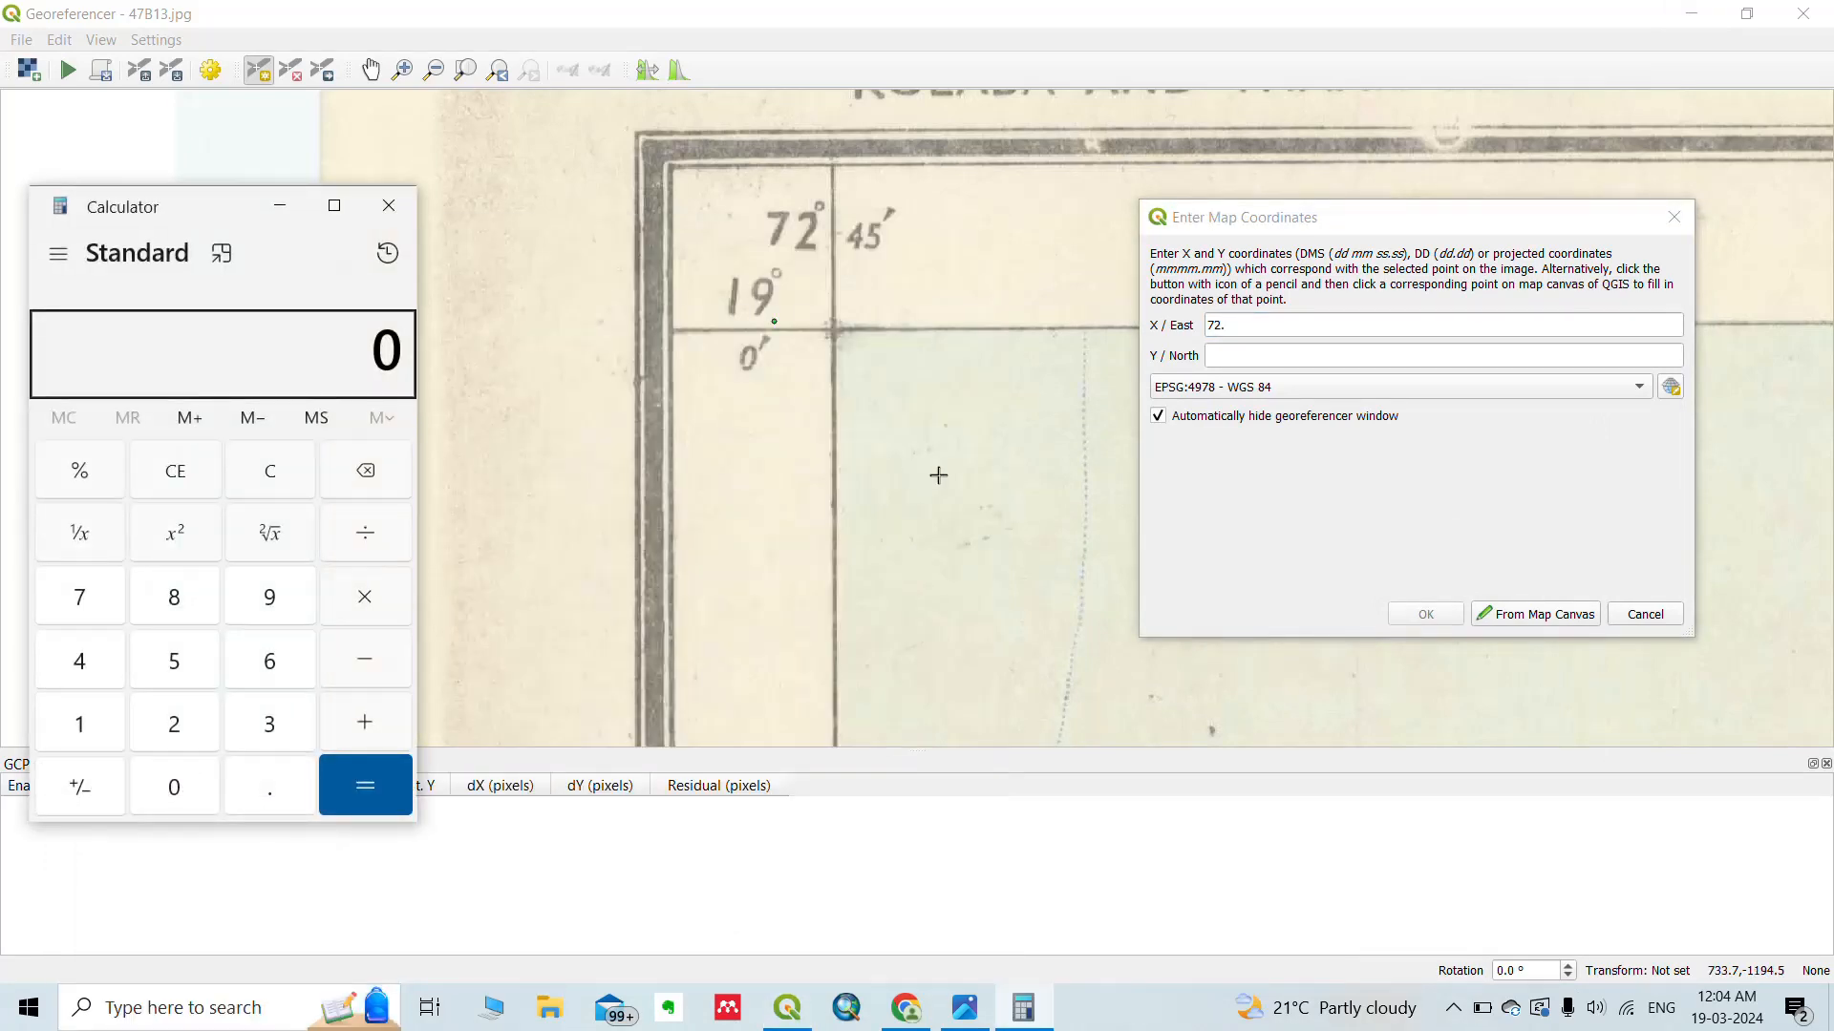
pyautogui.write('45*100/60')
pyautogui.press('Return')
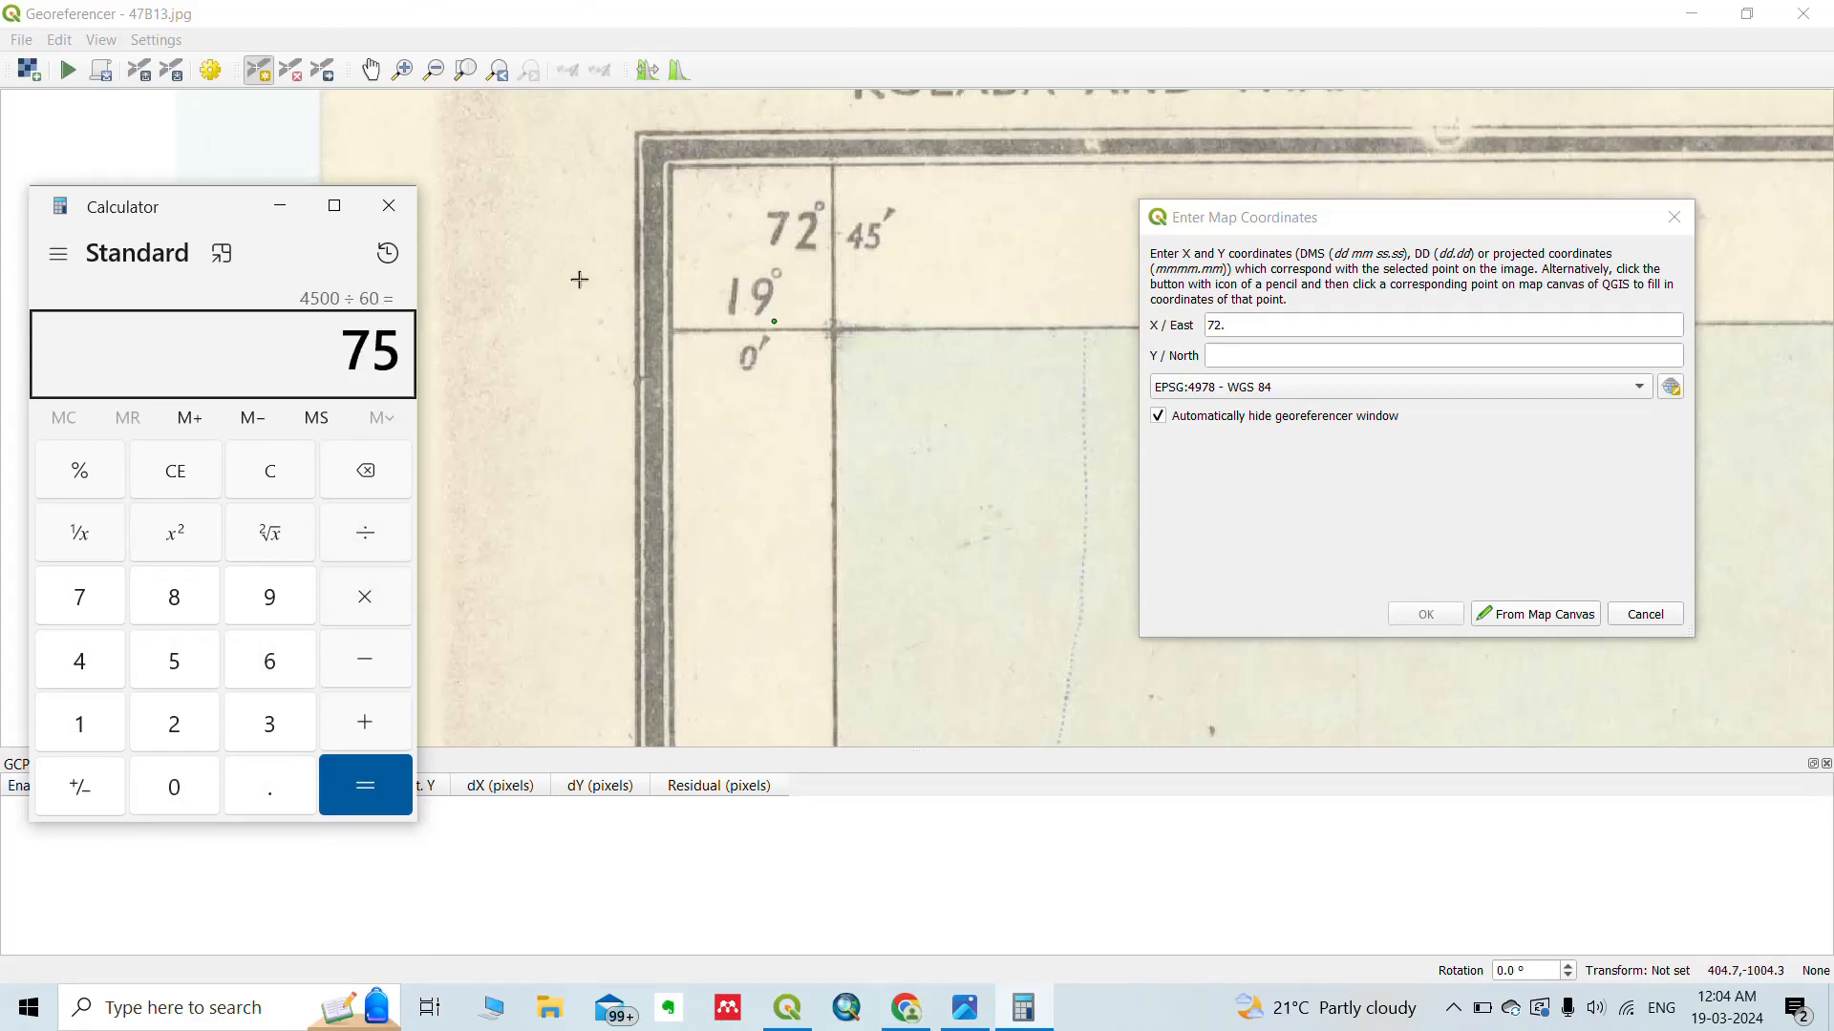
# Complete the northwest control point with X / East 72.75 and Y / North 19.0, and add it.
pyautogui.click(1287, 331)
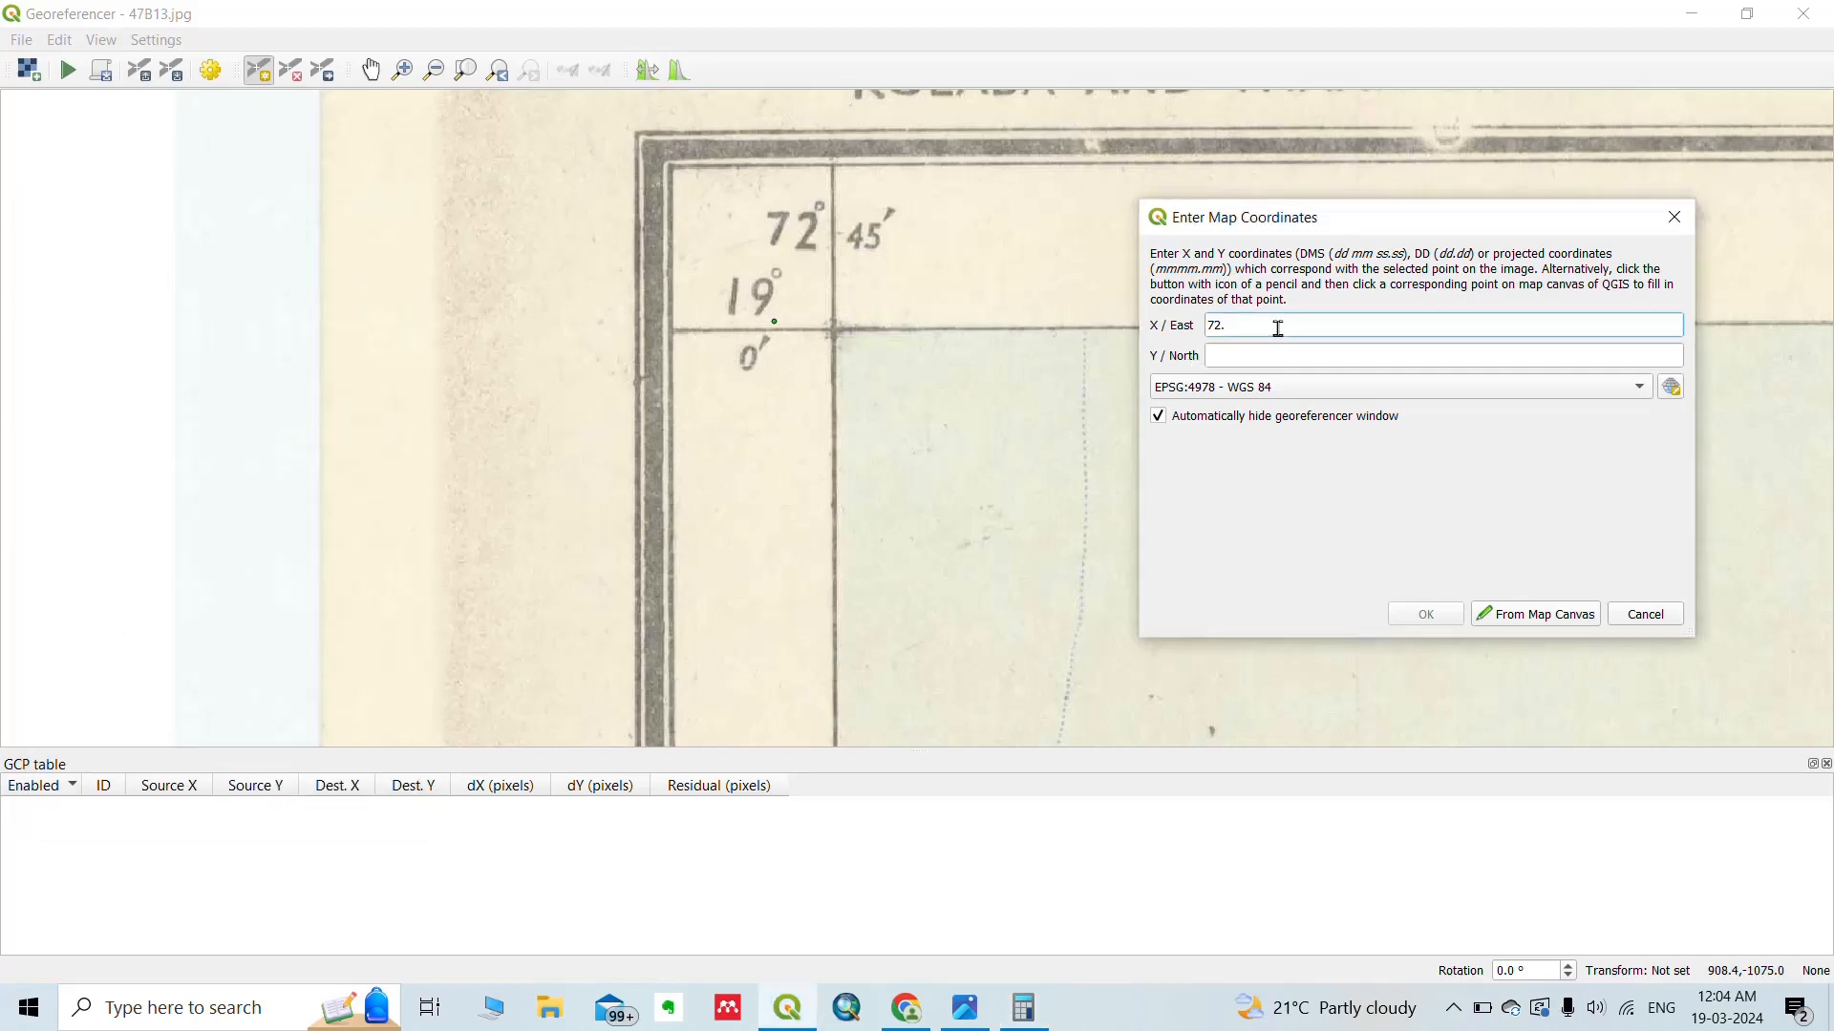
pyautogui.write('75')
pyautogui.click(1278, 355)
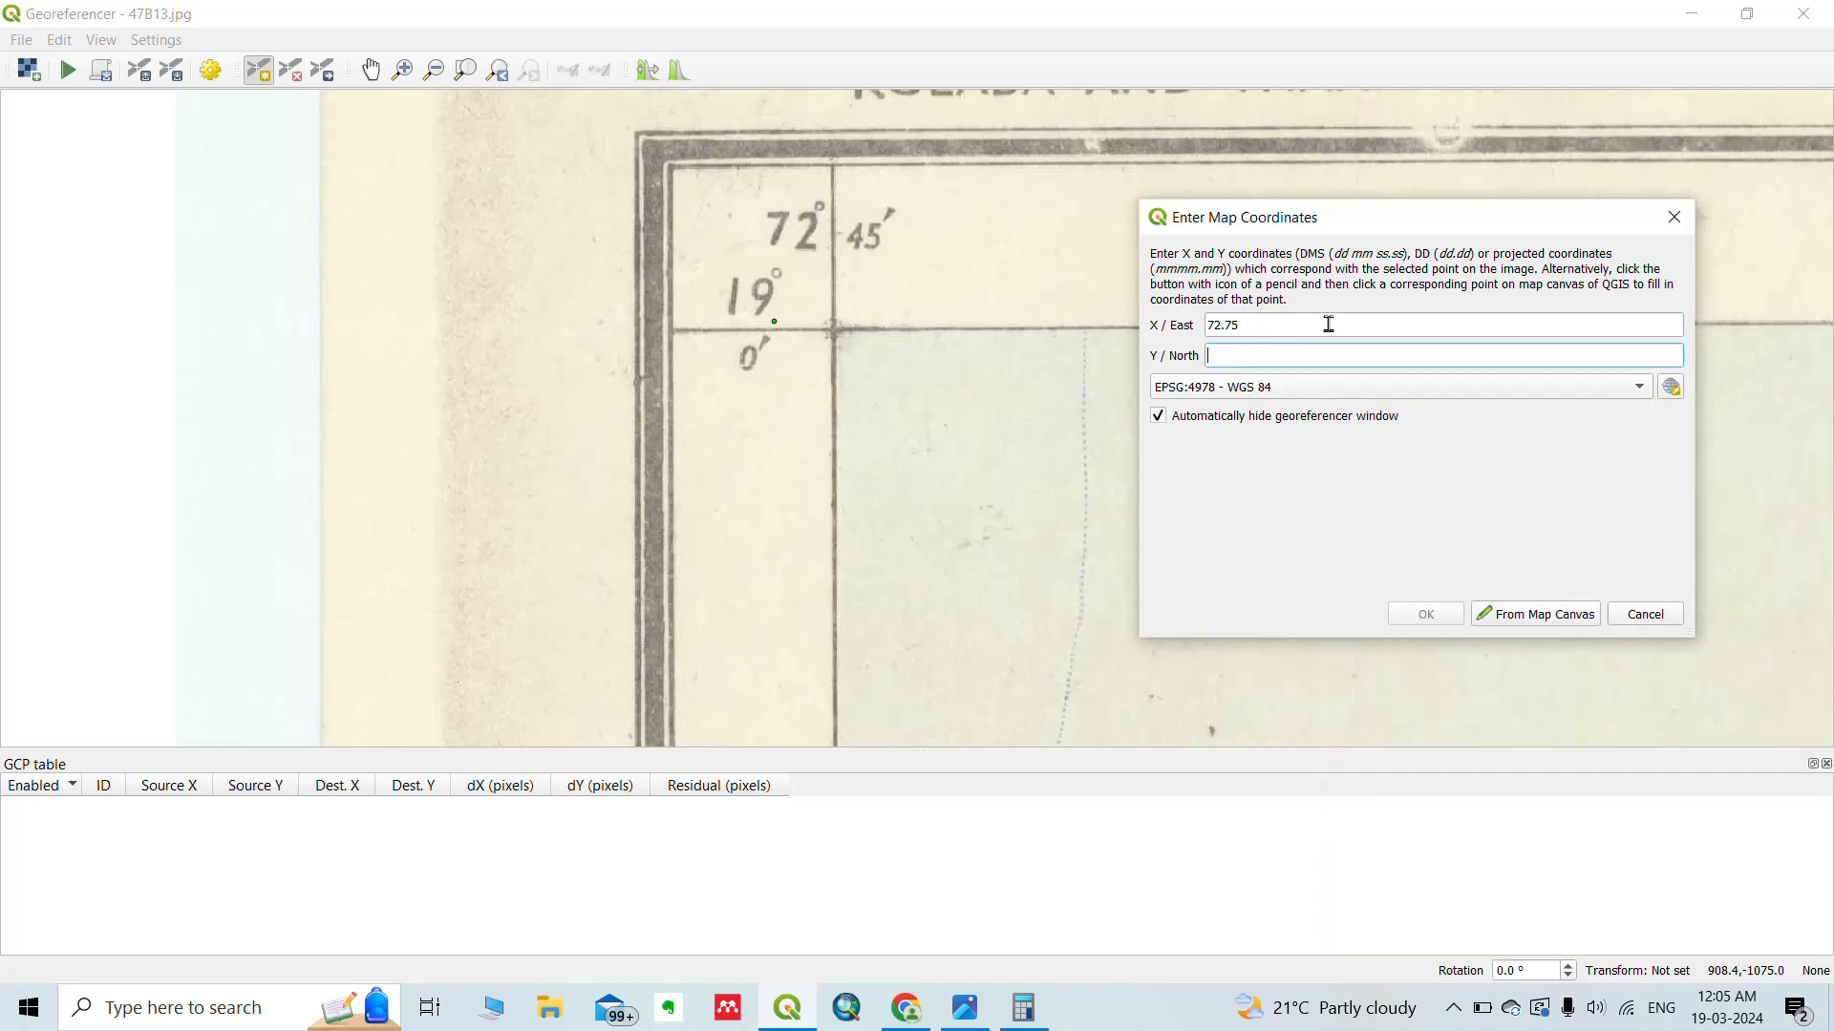
pyautogui.write('19.0')
pyautogui.click(1442, 623)
# Place a control point at the toposheet's northeast grid corner, where the 73°0' and 19°0' lines cross.
pyautogui.scroll(-1, 528, 397)
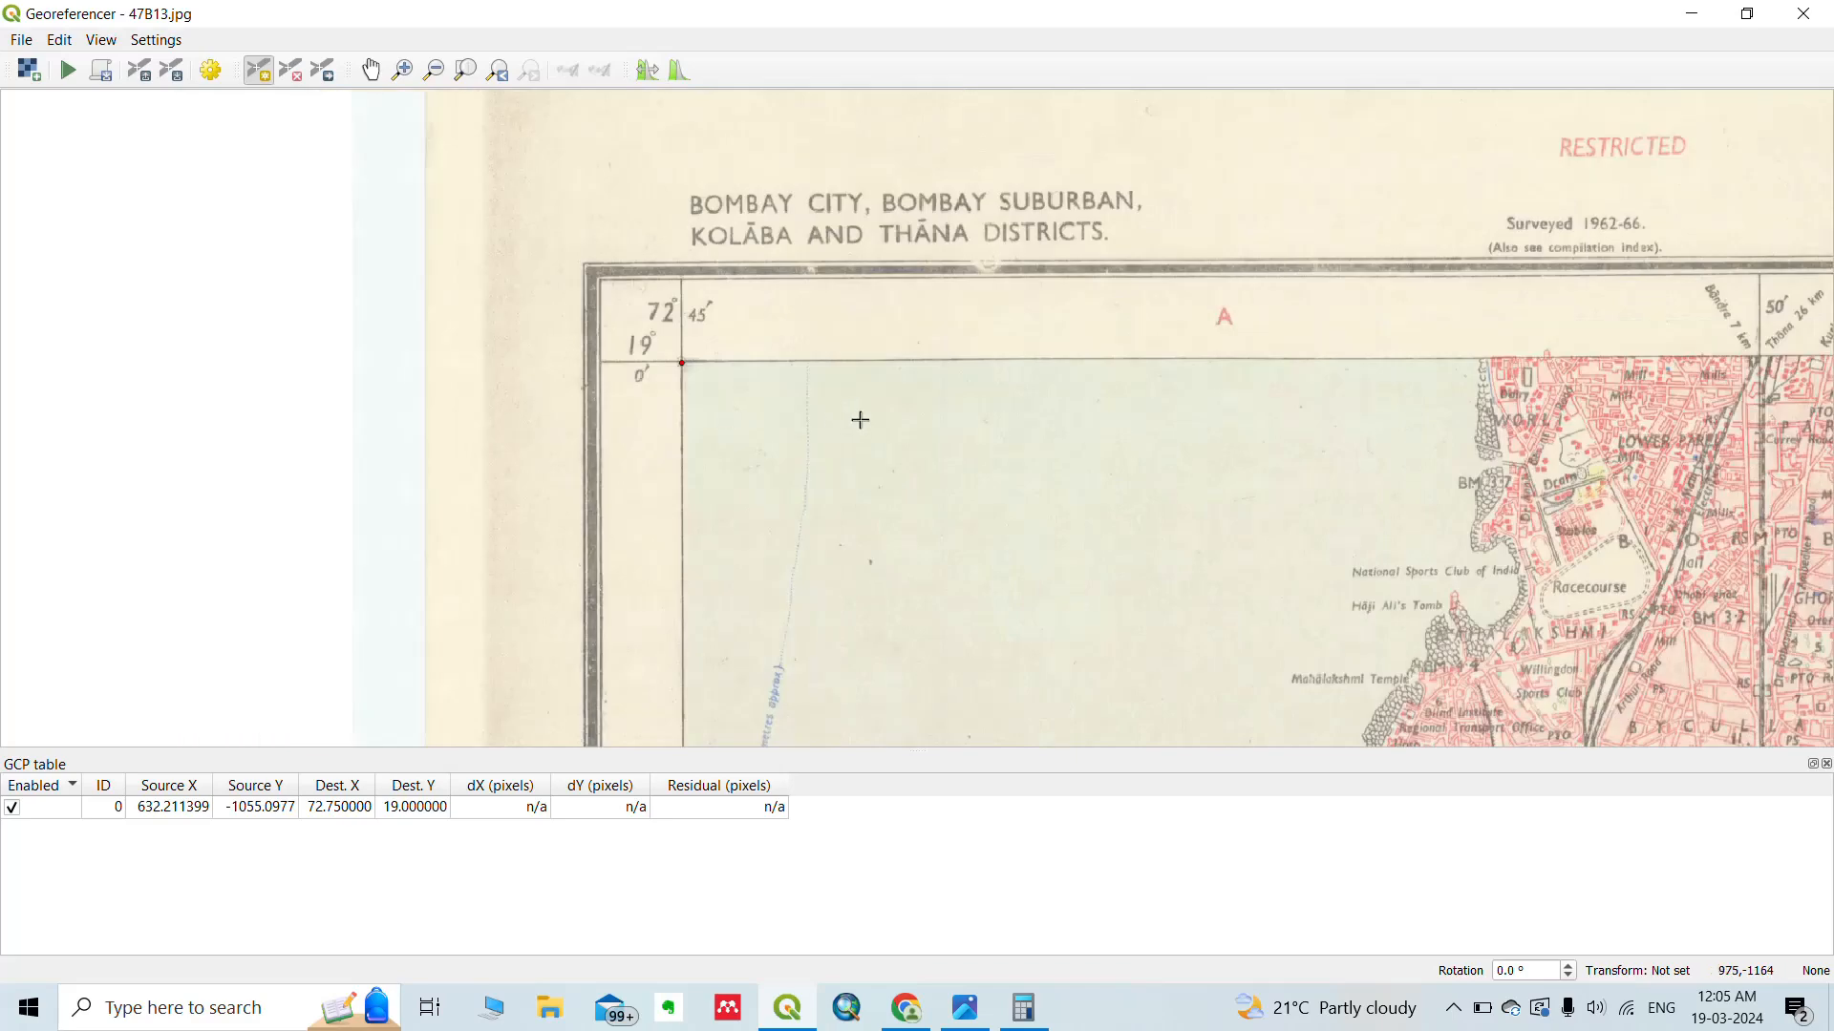
pyautogui.scroll(-3, 859, 421)
pyautogui.scroll(3, 1621, 391)
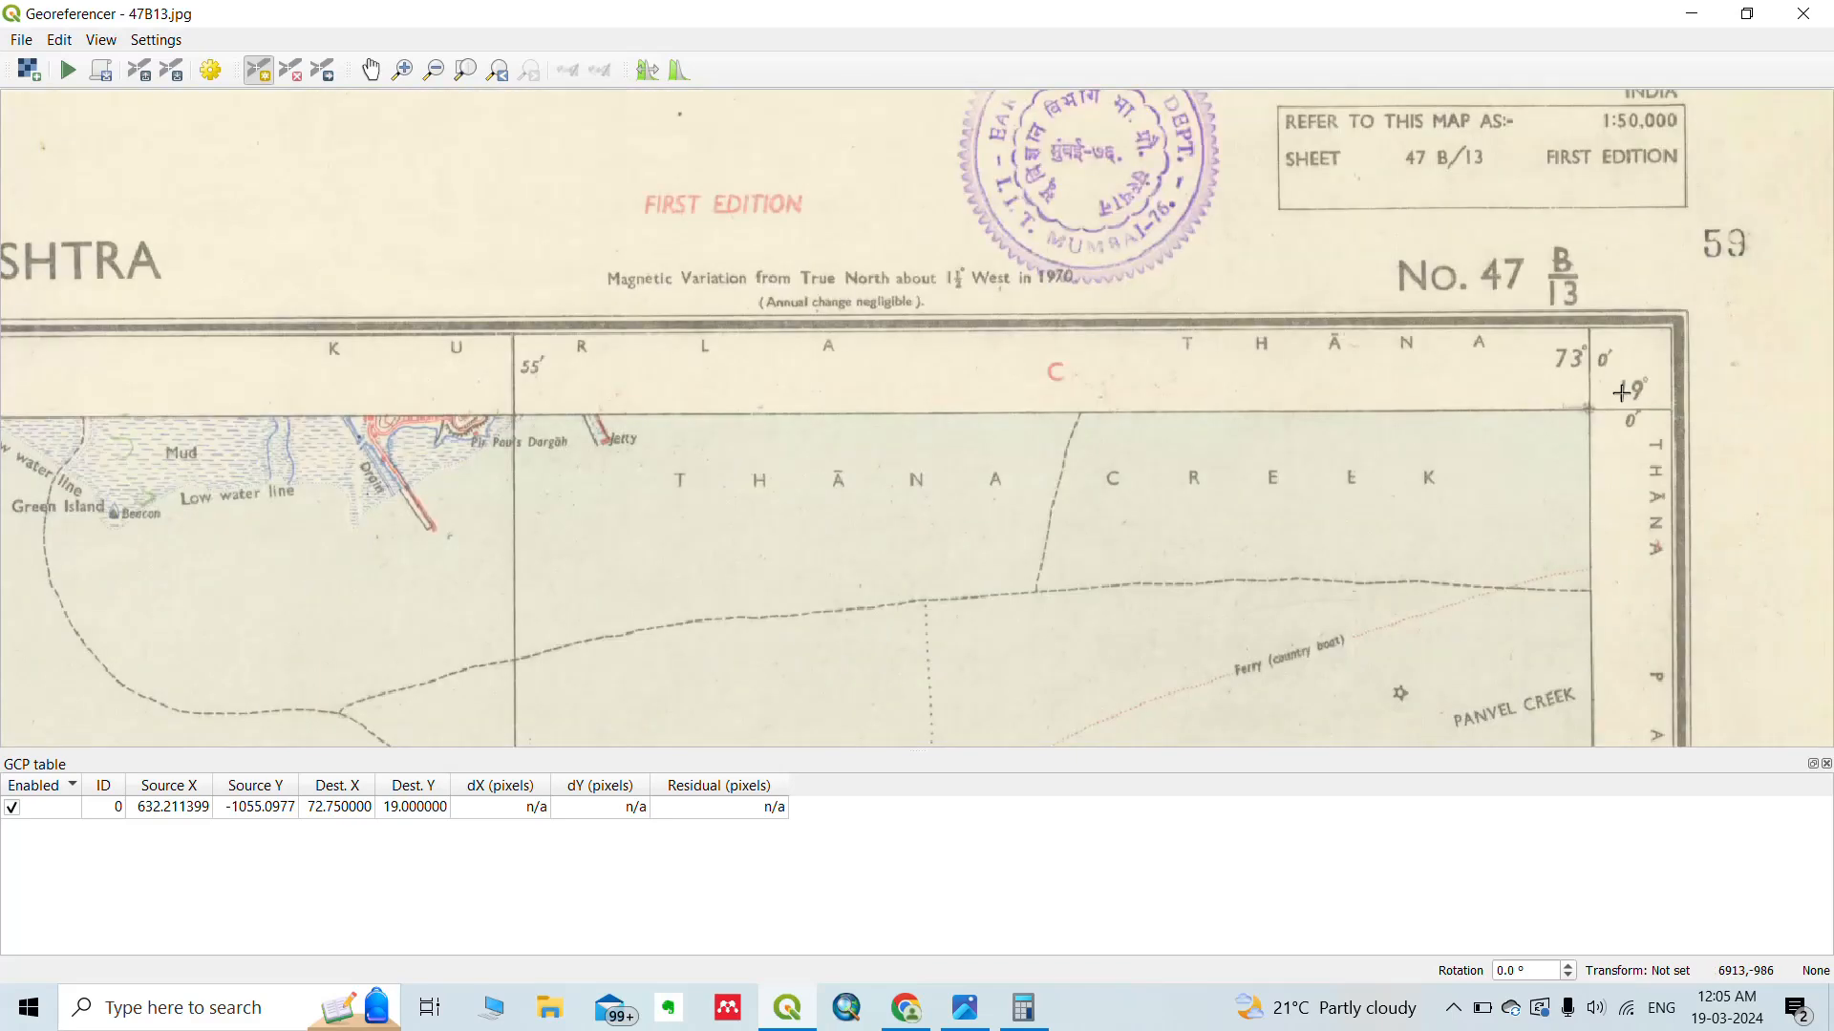
pyautogui.scroll(2, 1622, 392)
pyautogui.scroll(3, 1519, 444)
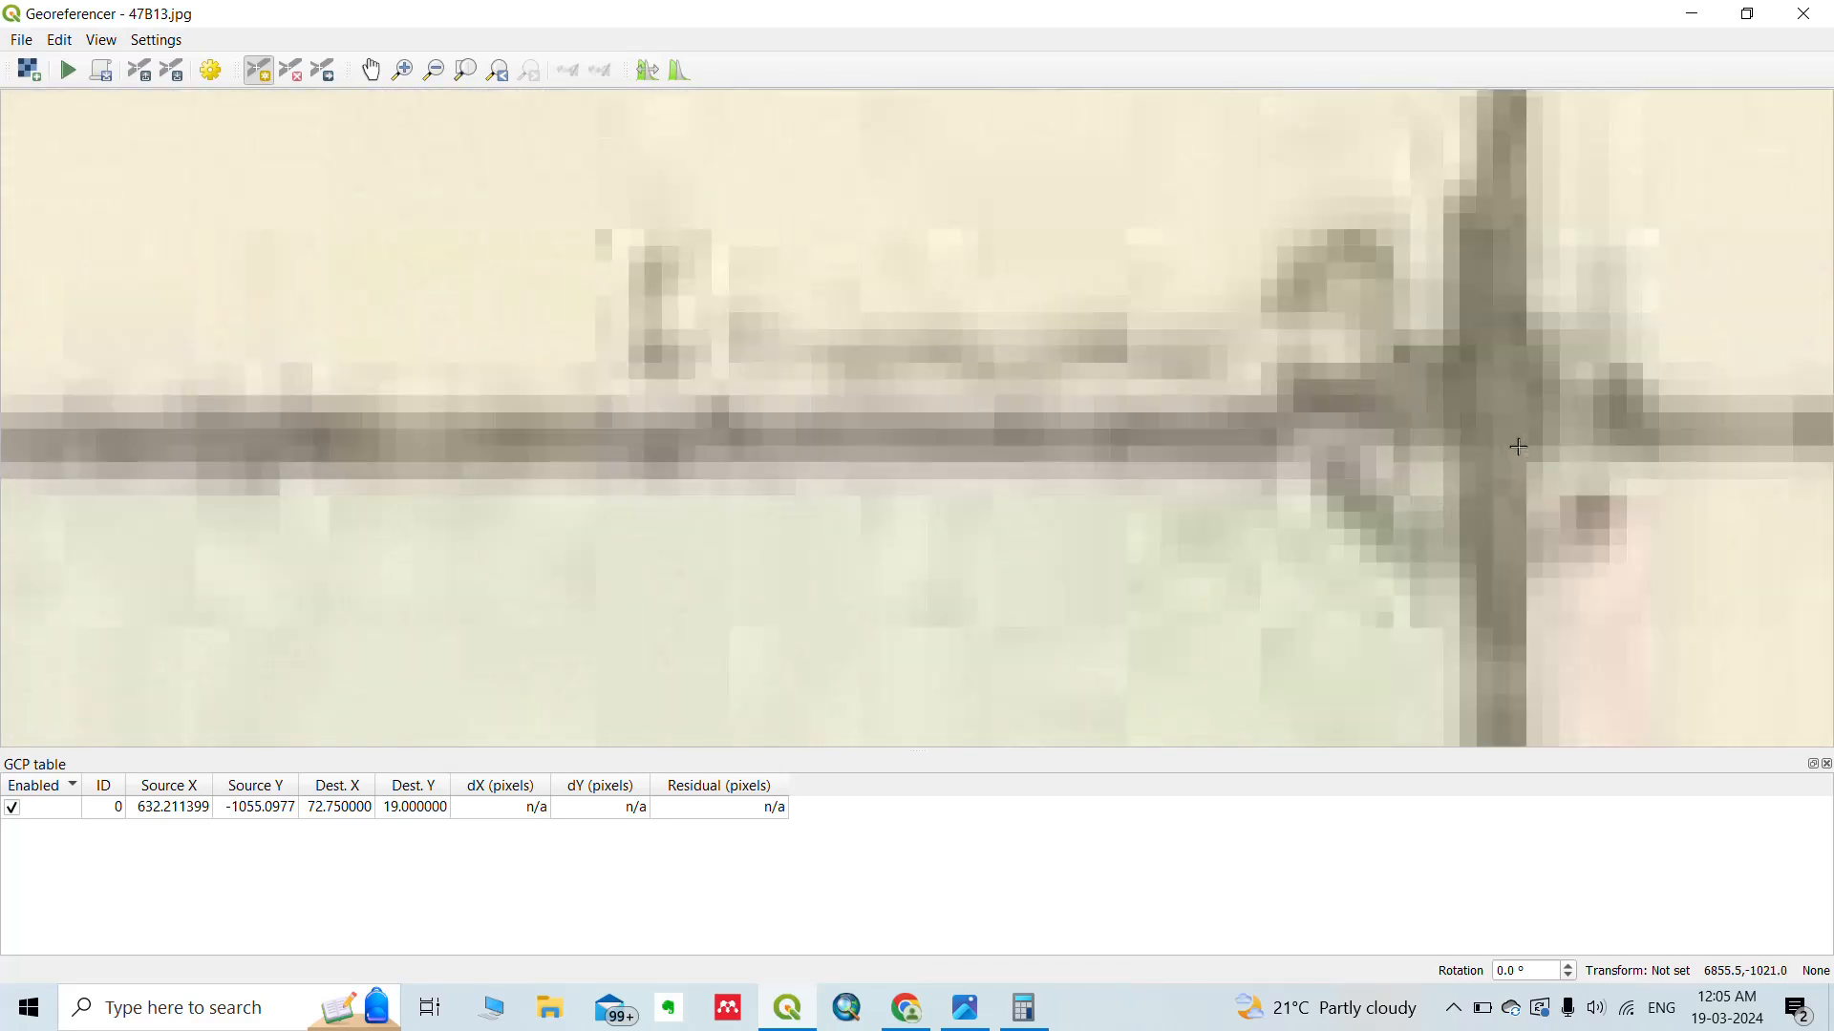
pyautogui.scroll(1, 1519, 446)
pyautogui.click(1443, 434)
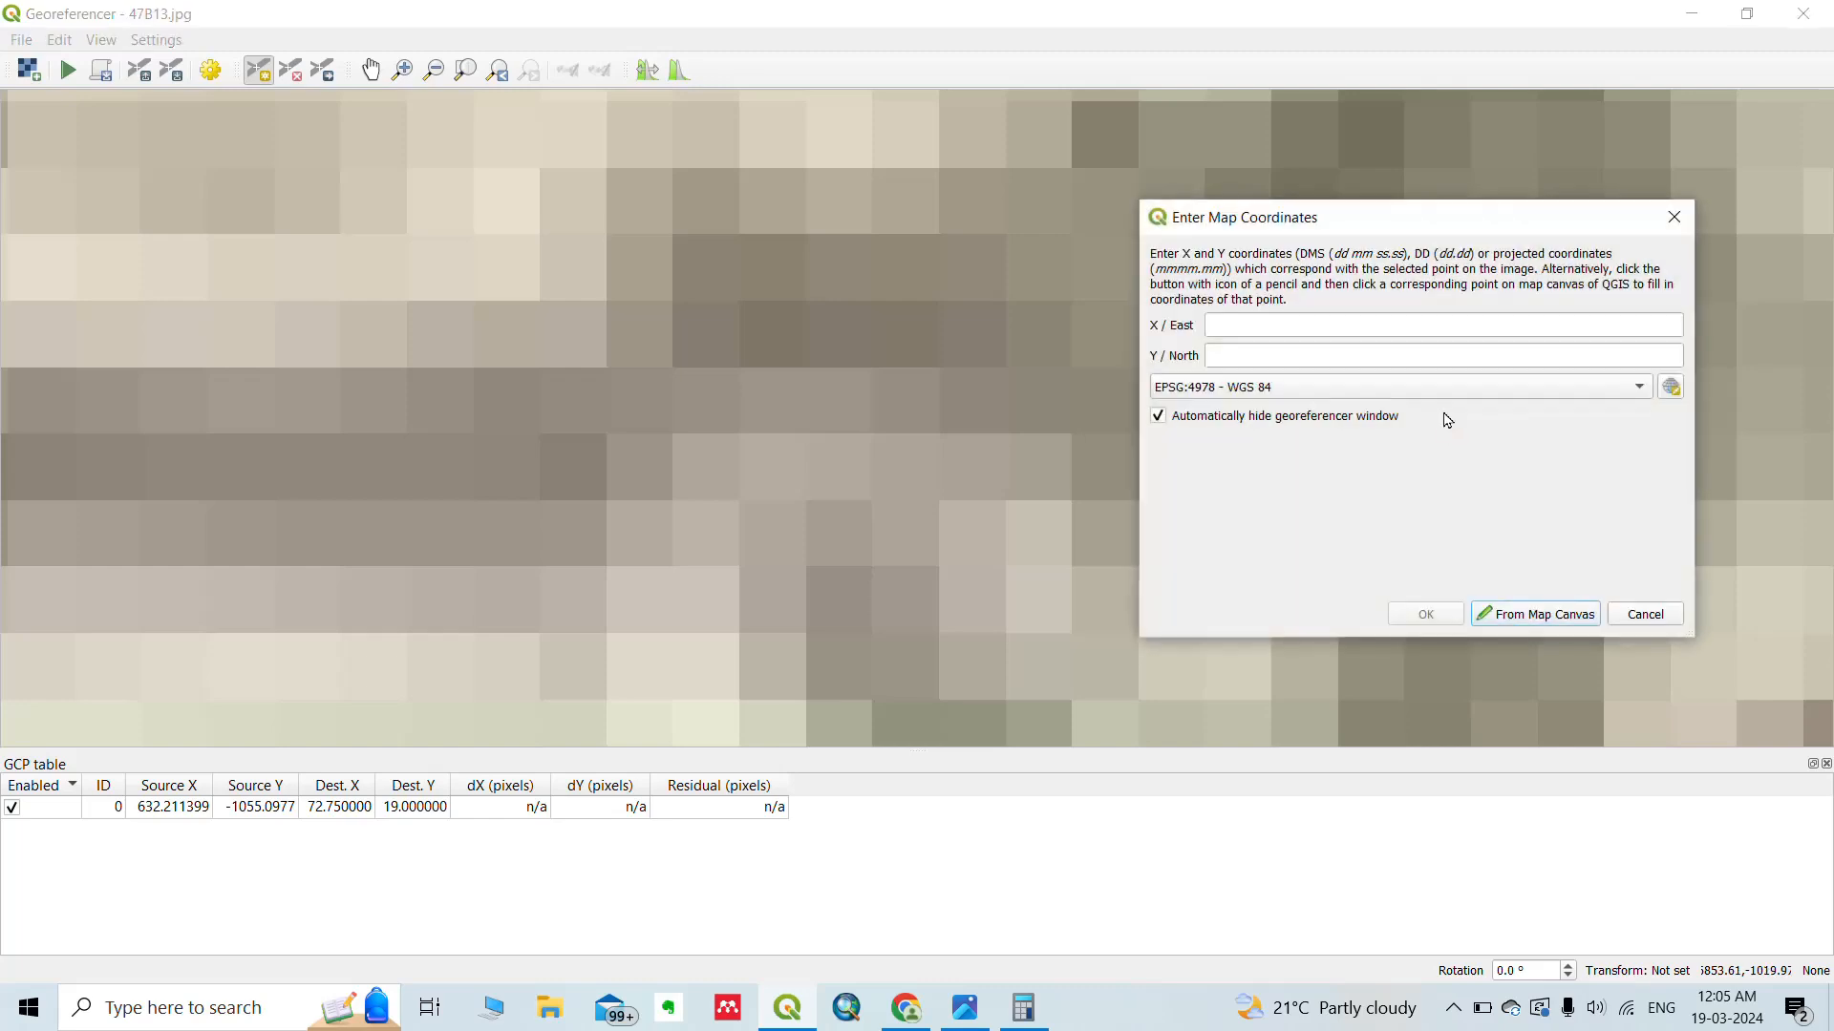
# Set the northeast control point to X / East 73.0 and Y / North 19.0, and add it.
pyautogui.scroll(-3, 860, 347)
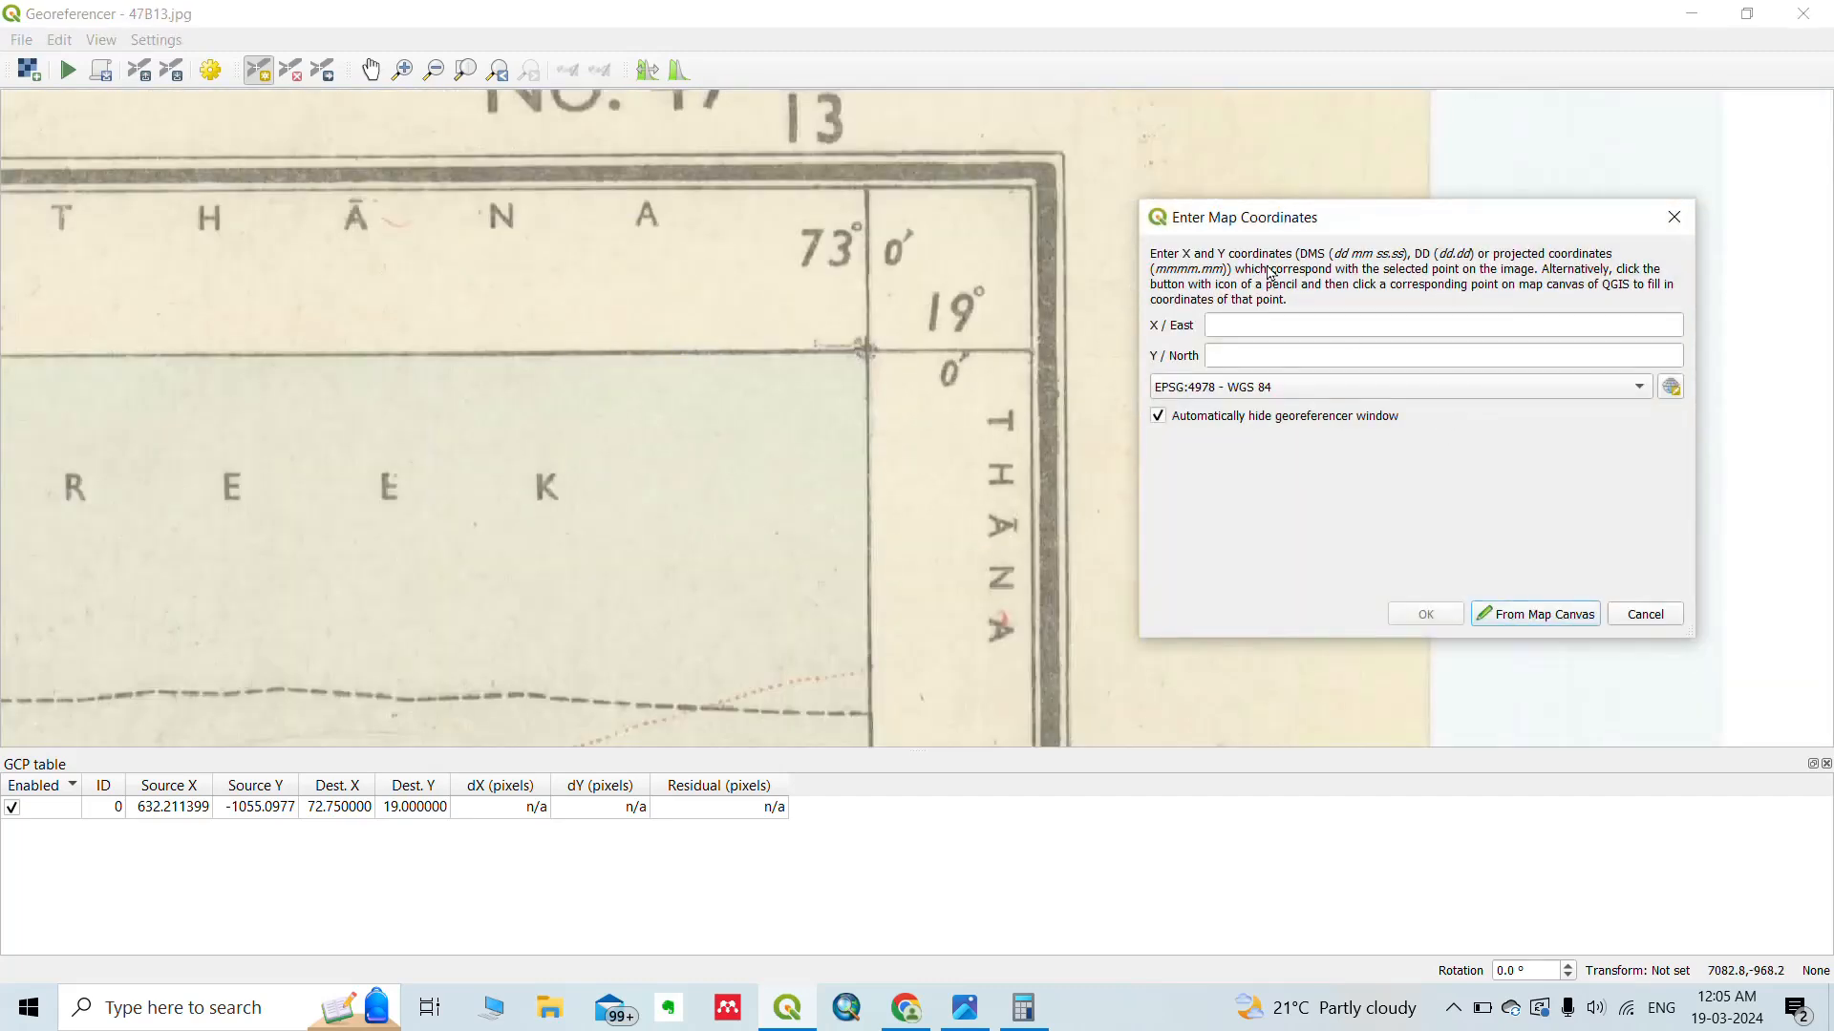
pyautogui.click(1301, 325)
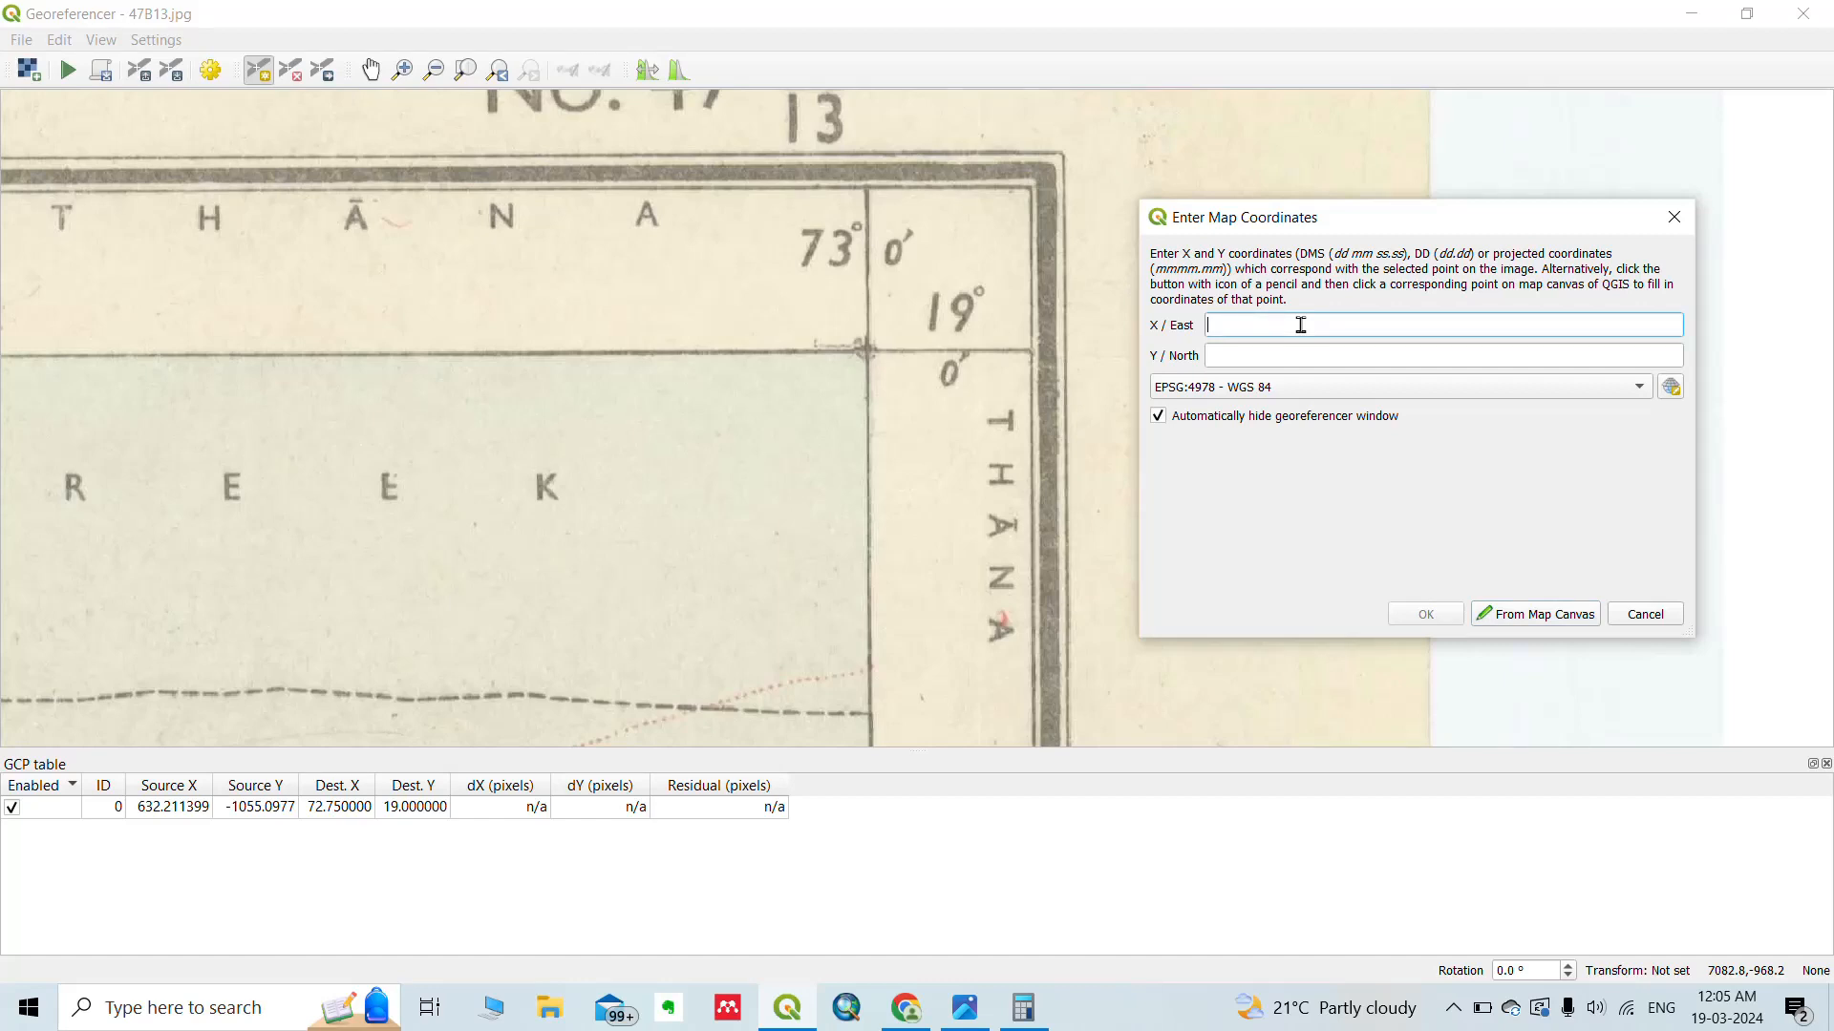
pyautogui.write('73.0')
pyautogui.click(1294, 348)
pyautogui.write('19')
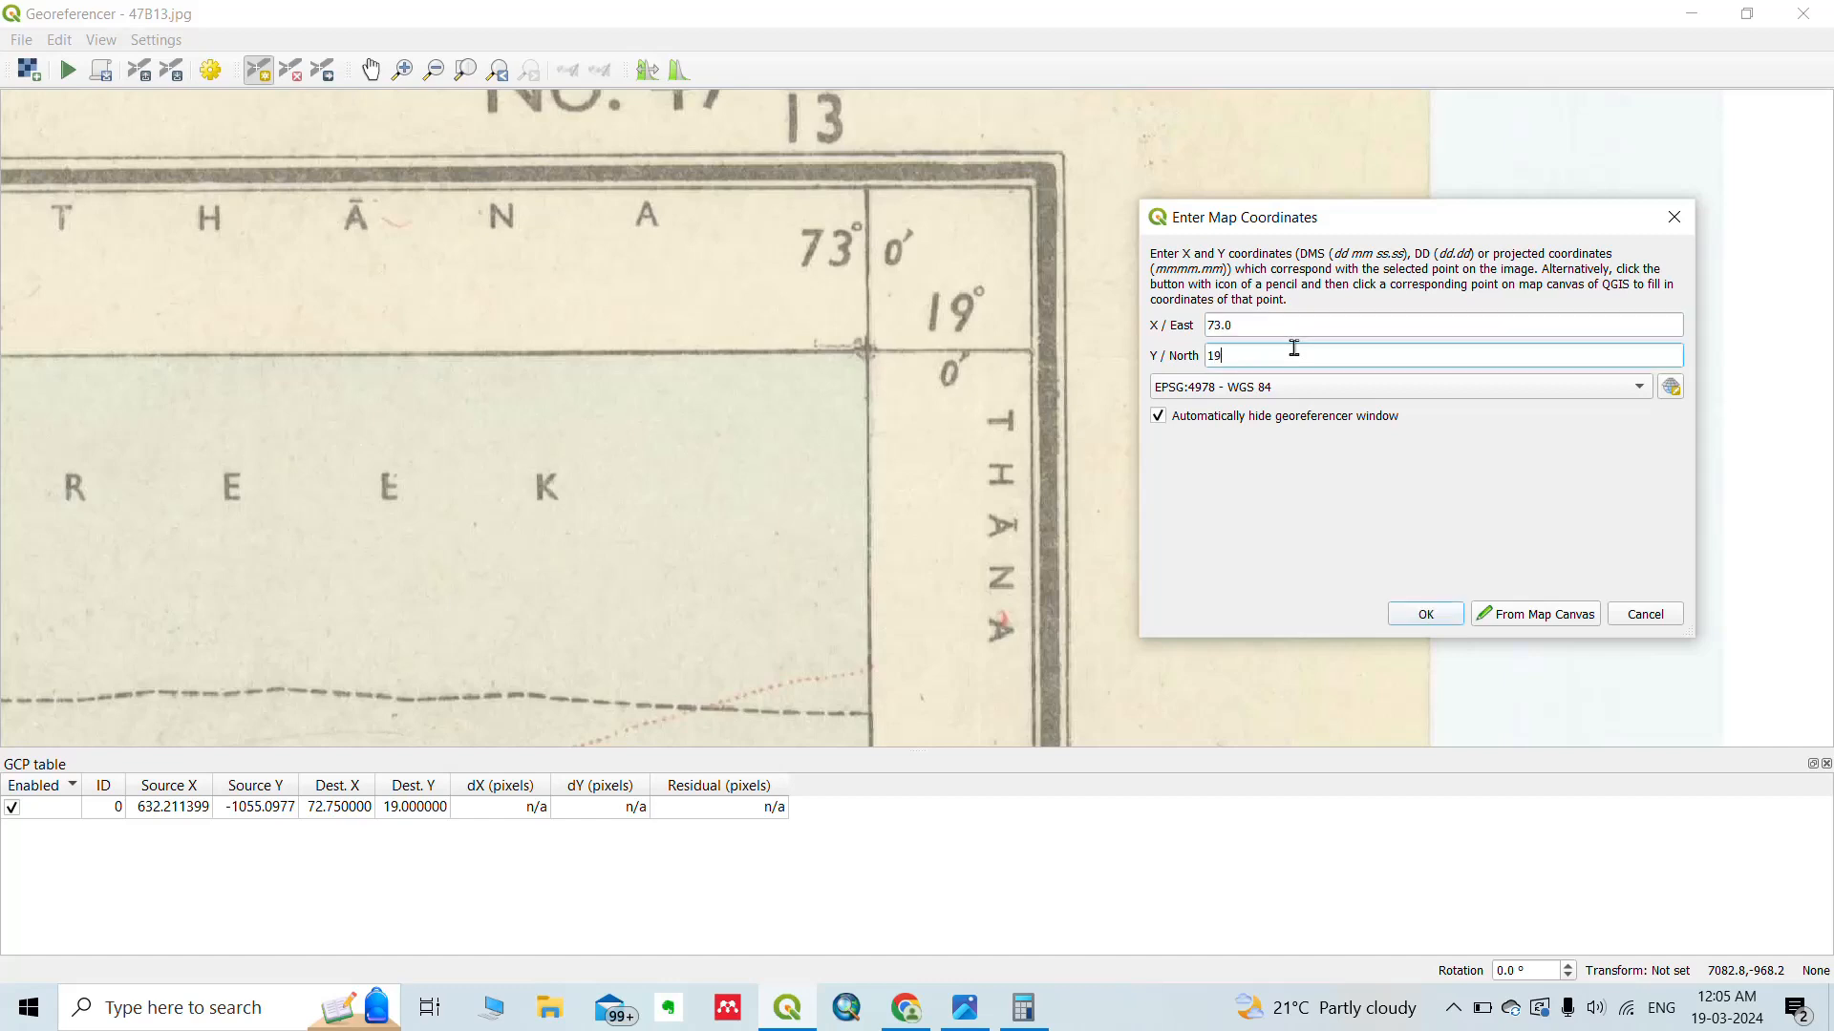
pyautogui.write('.0')
pyautogui.click(1423, 616)
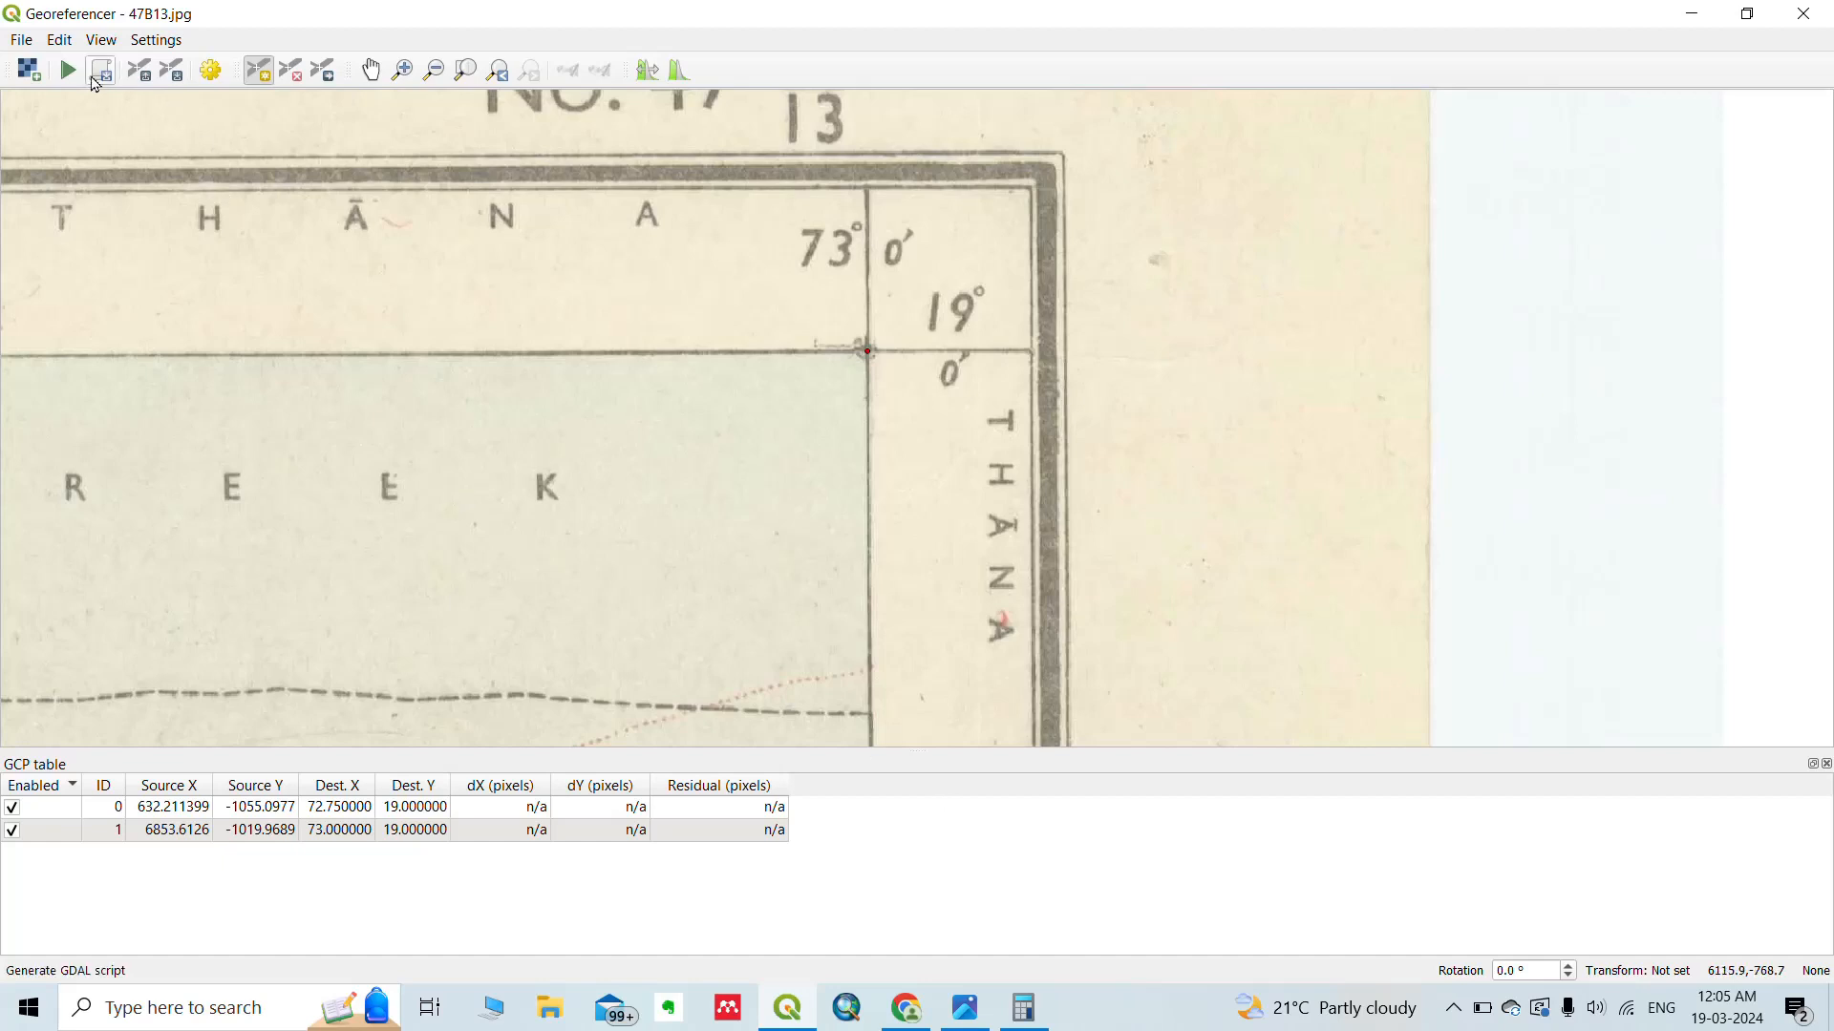
# Hide the GCP table panel and show it again.
pyautogui.click(105, 42)
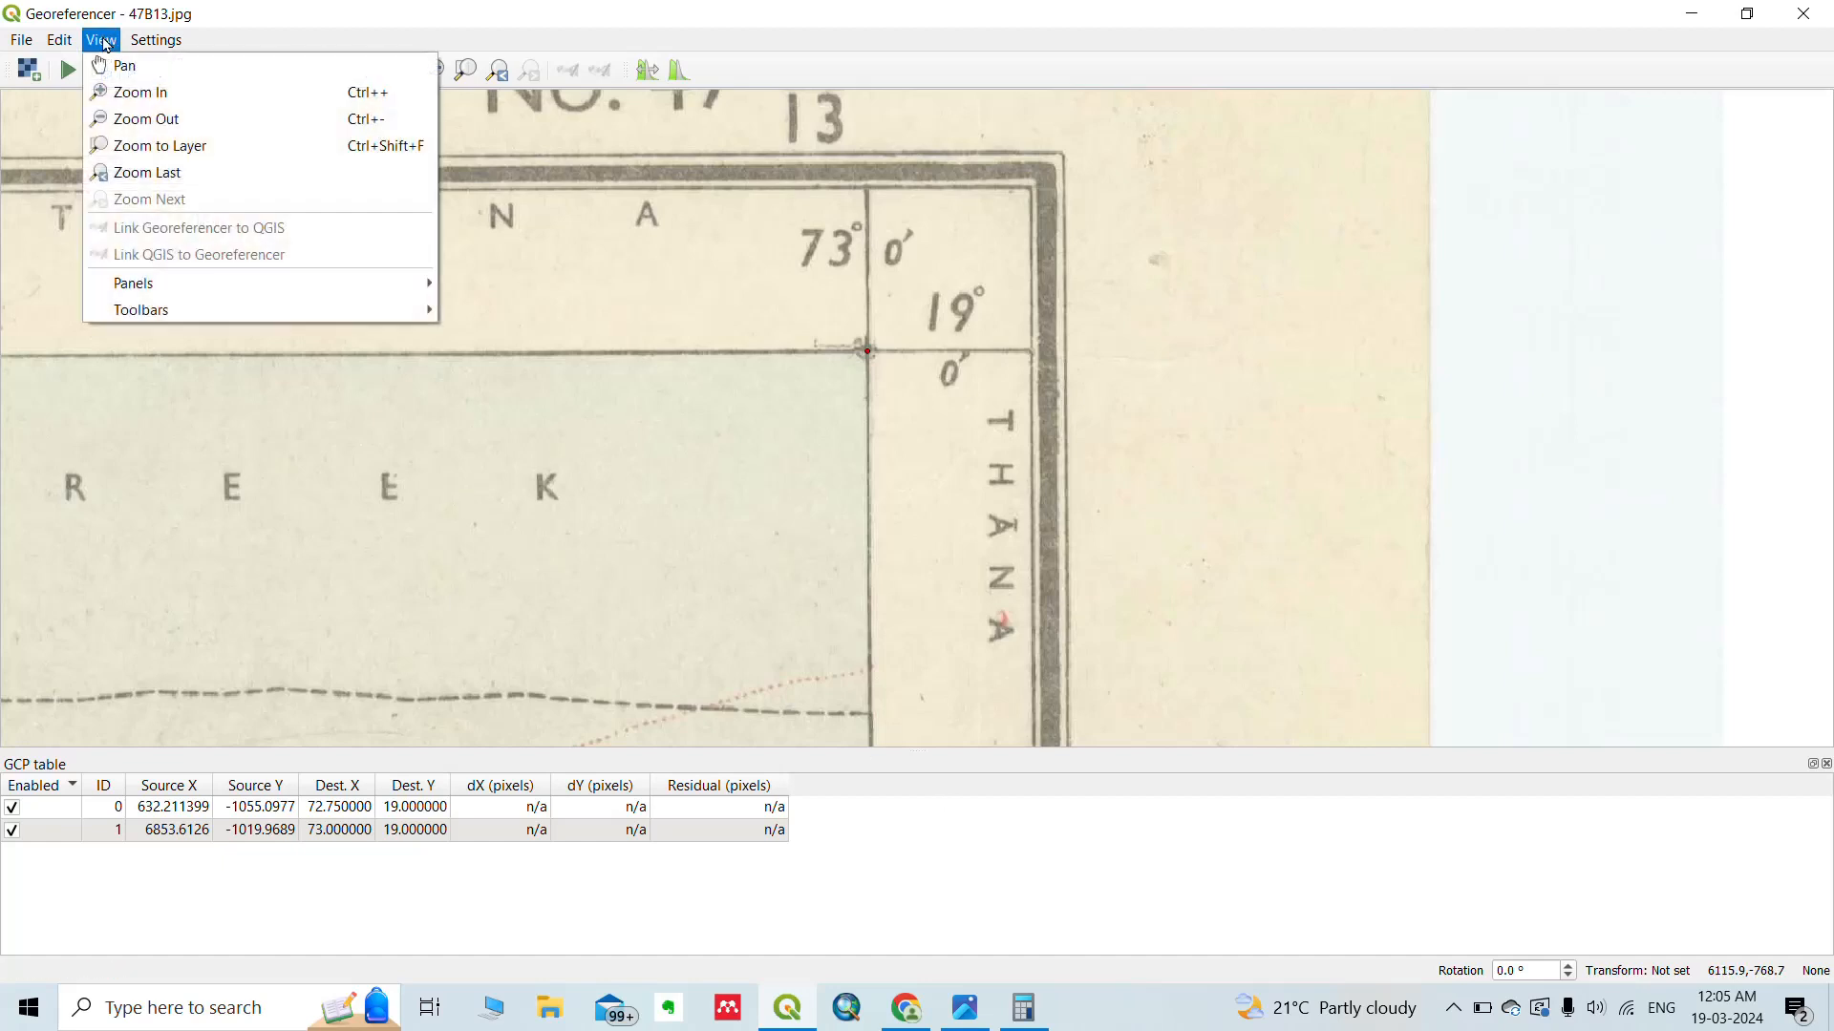
pyautogui.moveTo(148, 283)
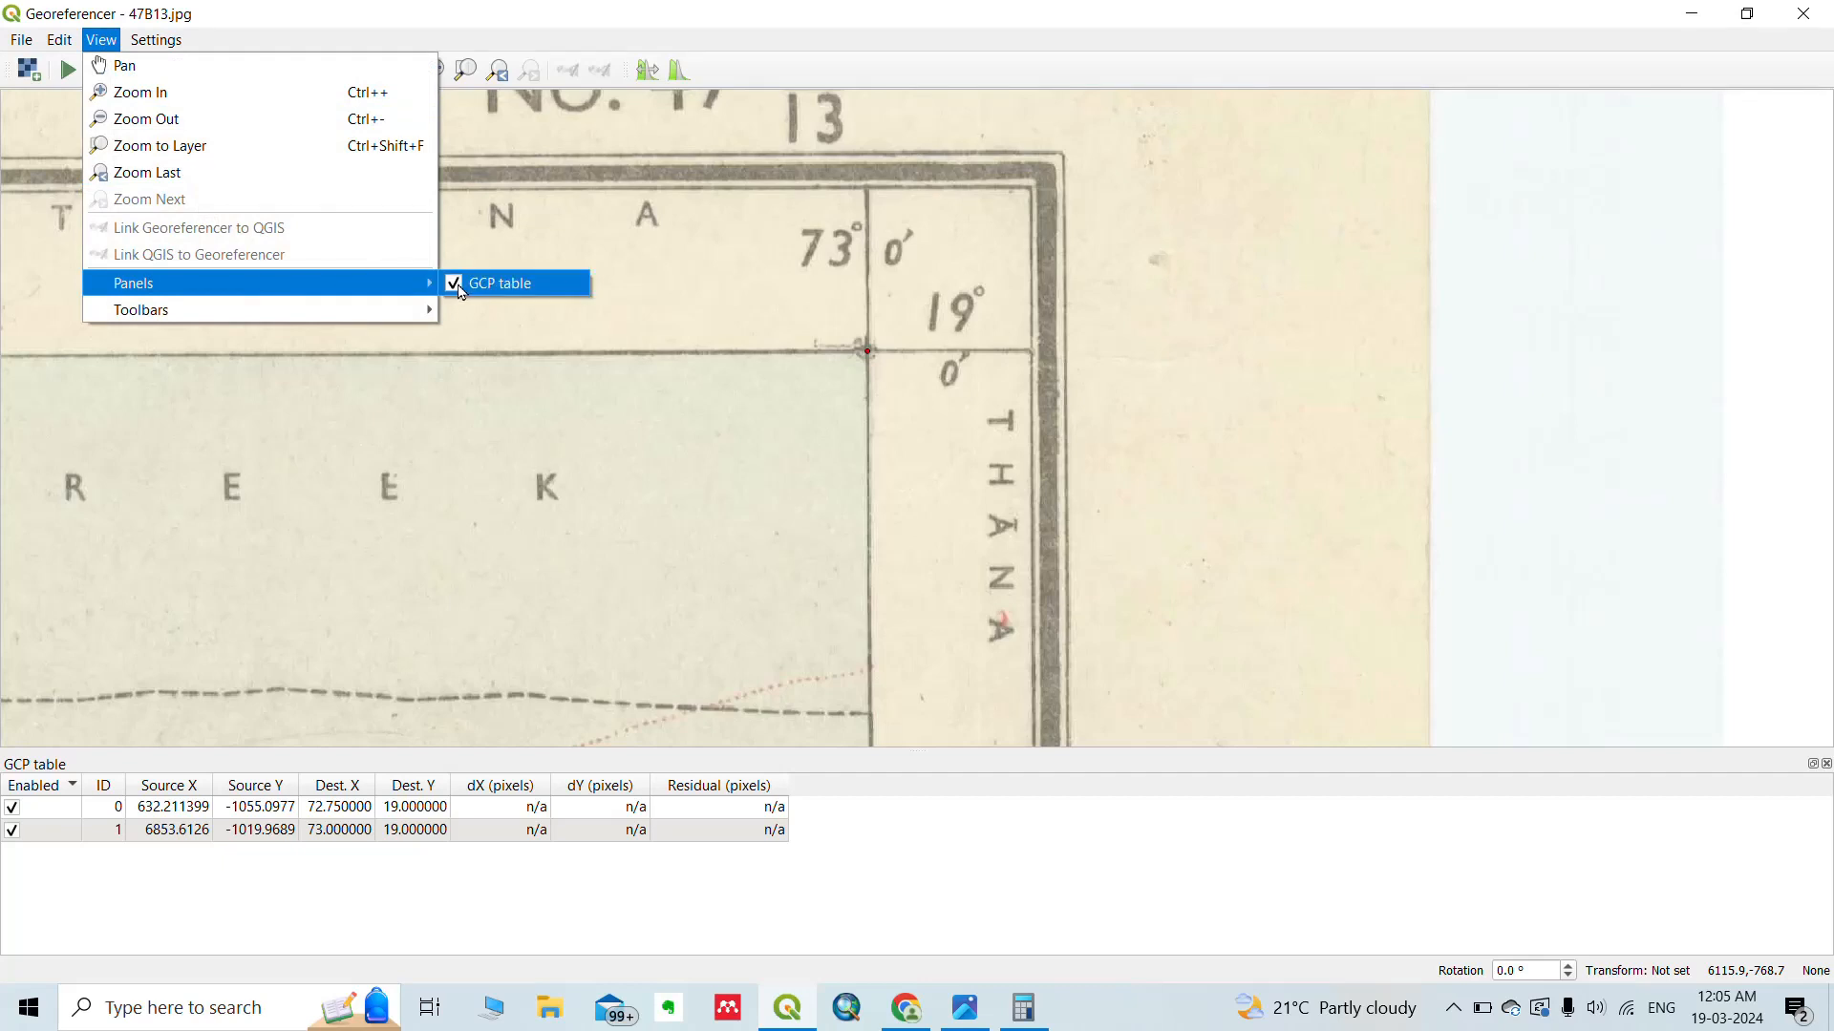
pyautogui.click(461, 290)
pyautogui.click(98, 46)
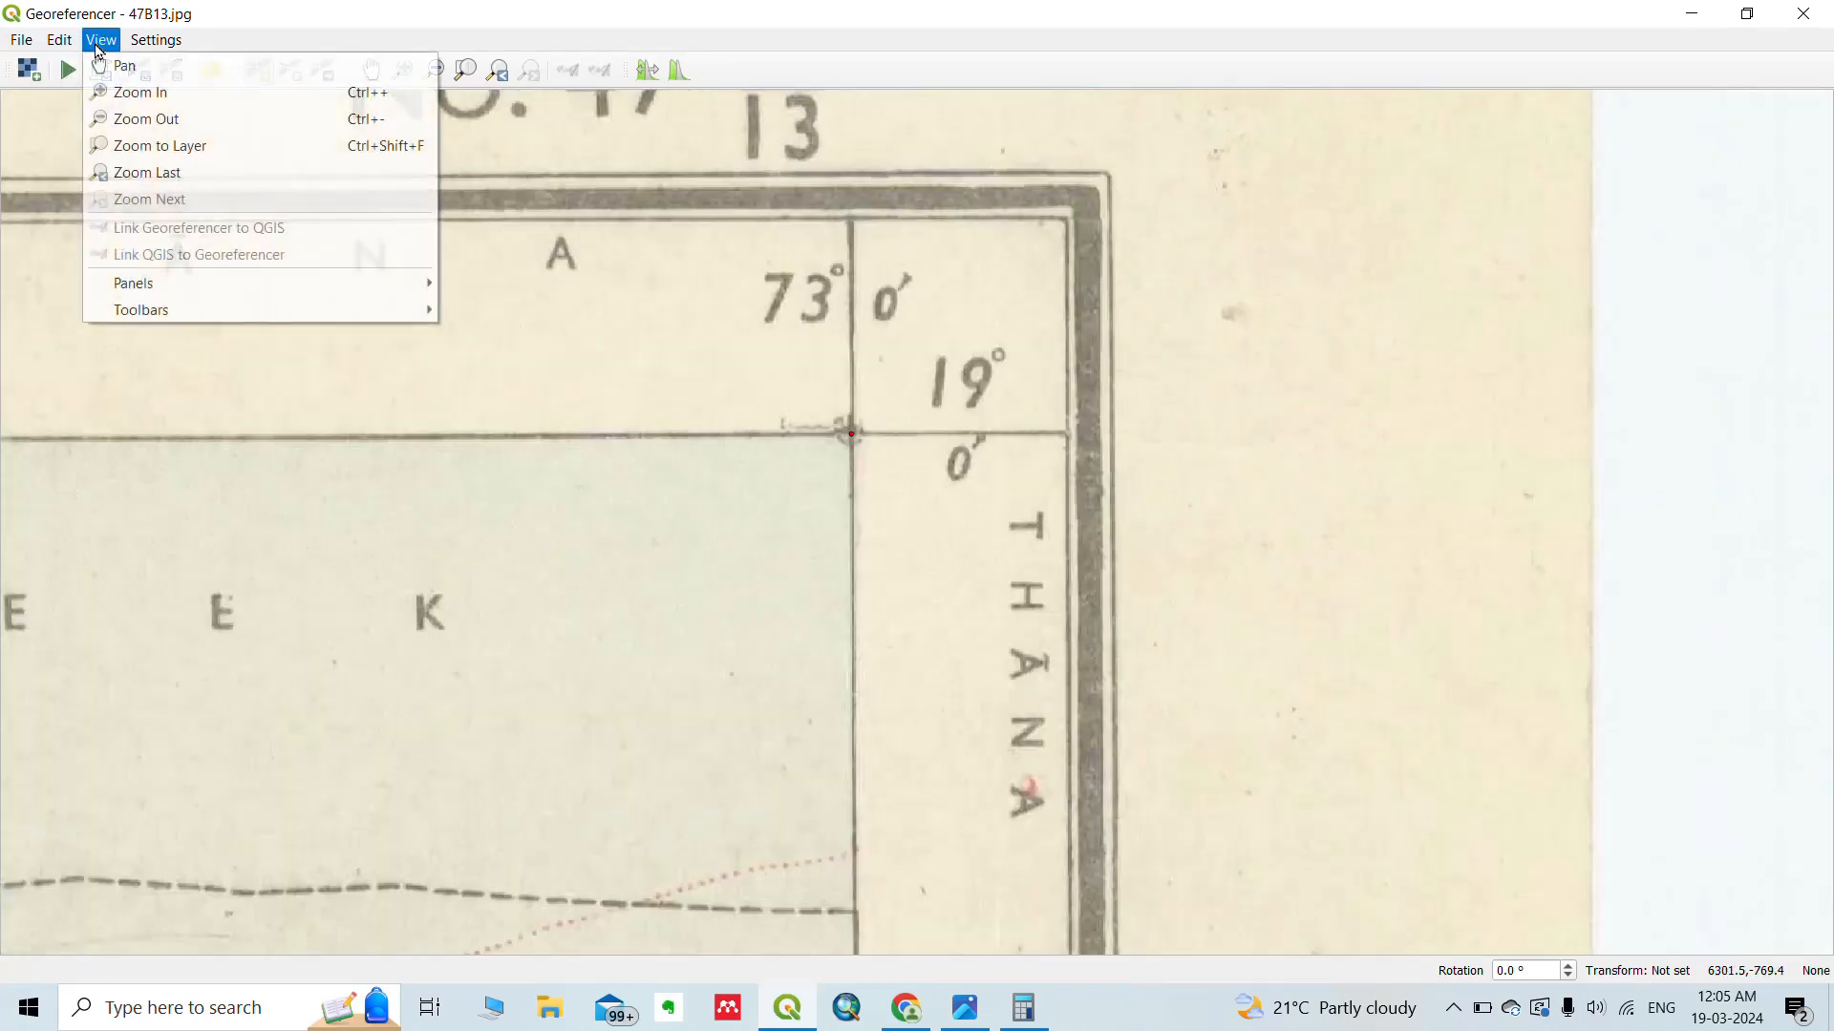
pyautogui.moveTo(143, 285)
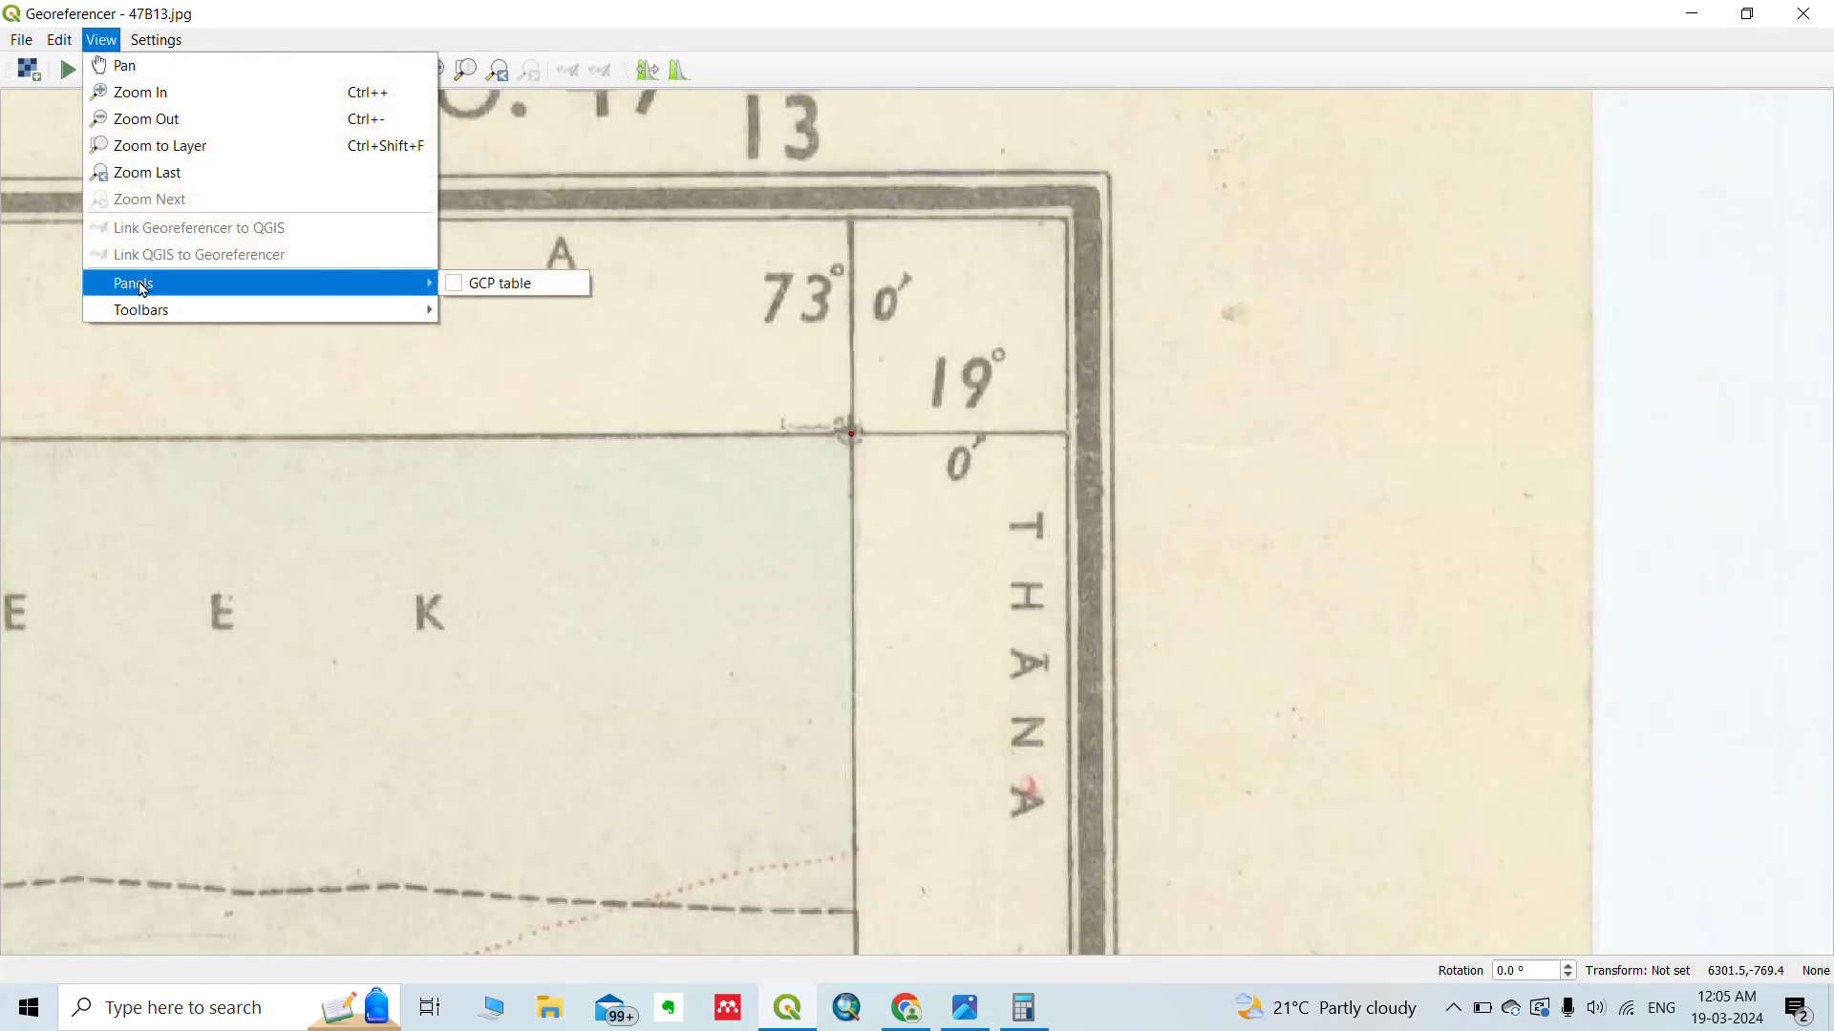
pyautogui.click(455, 284)
# Place a control point at the toposheet's southeast grid corner, where the 73°0' and 18°45' lines cross.
pyautogui.scroll(-3, 1116, 471)
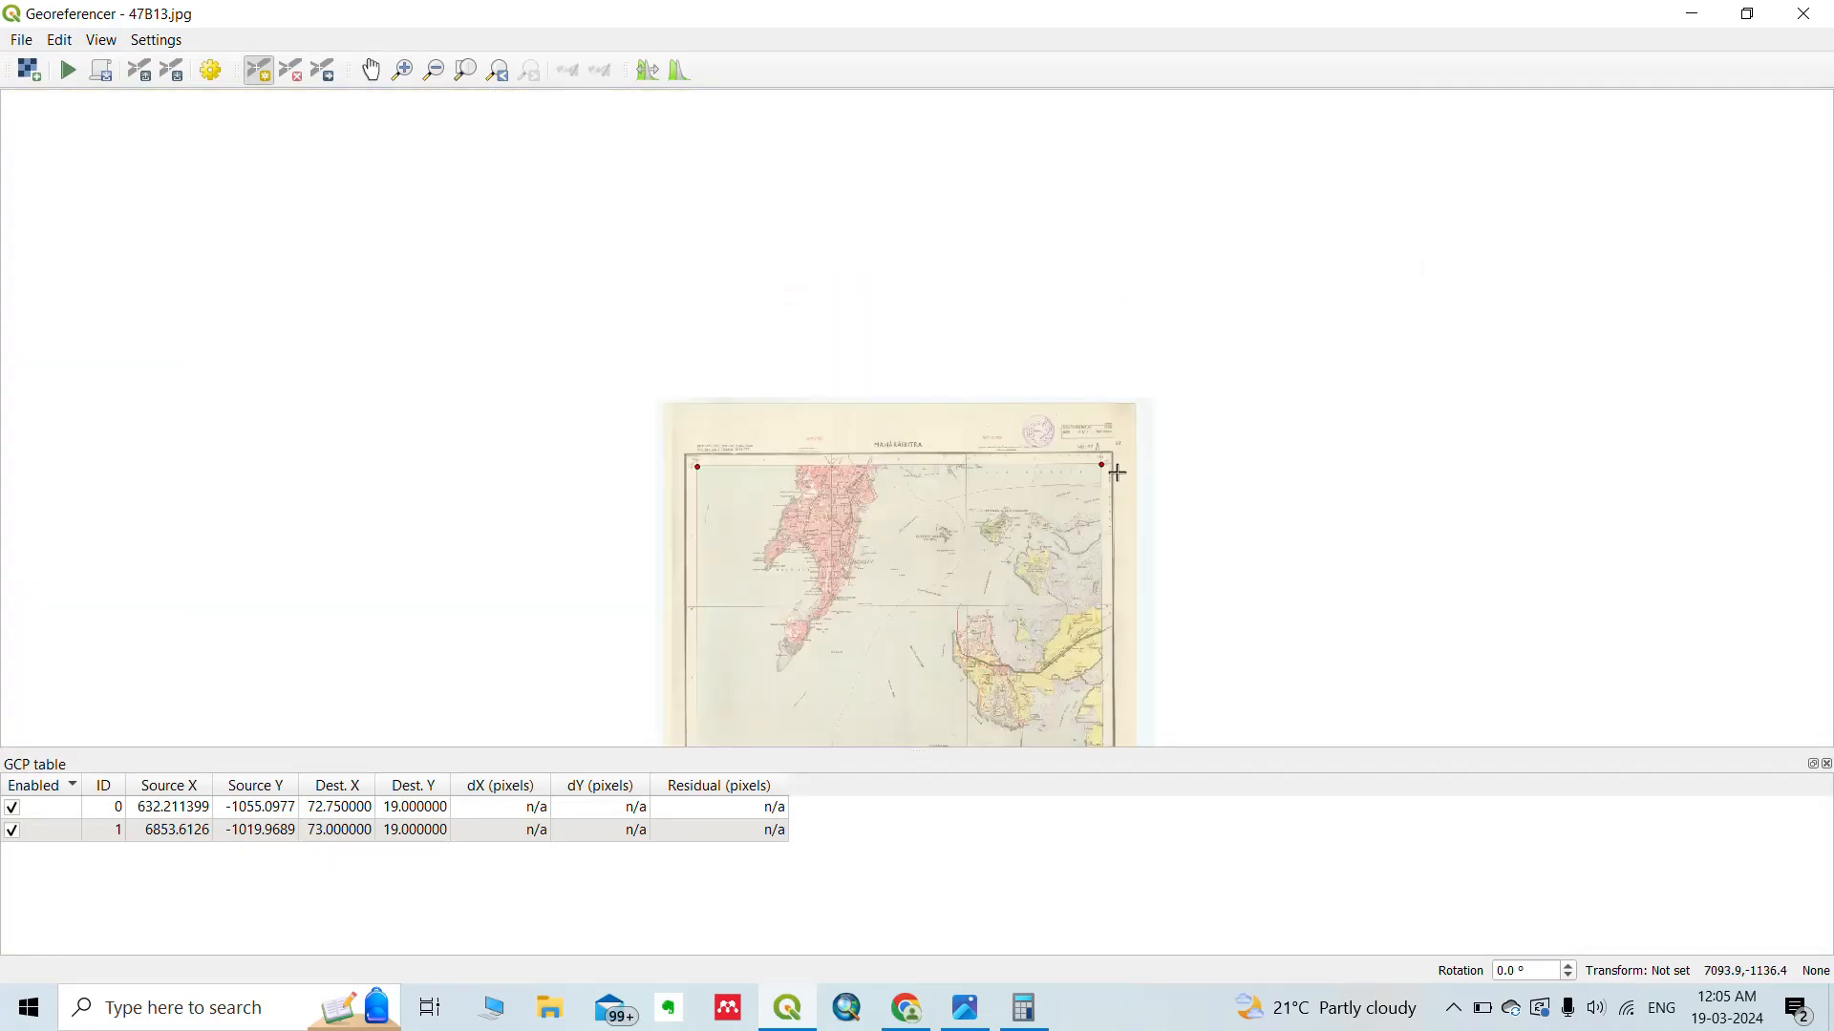
pyautogui.scroll(-1, 783, 262)
pyautogui.scroll(2, 950, 594)
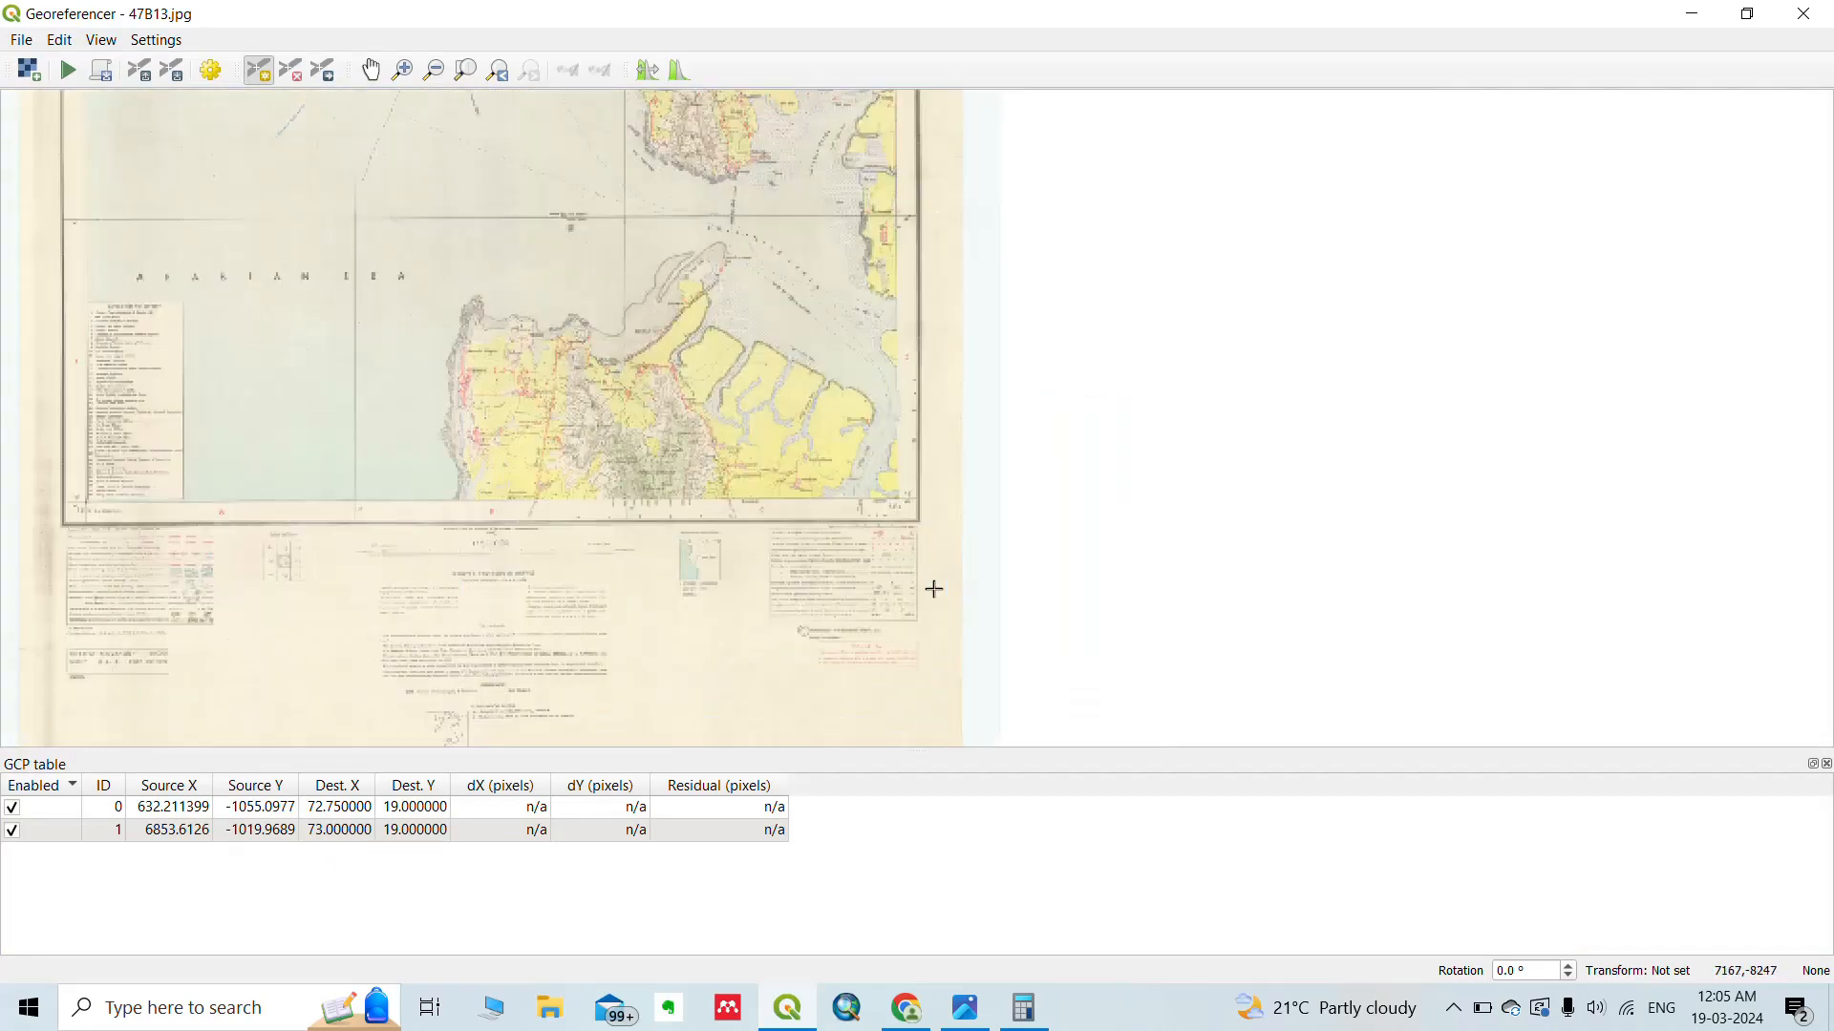
pyautogui.scroll(3, 934, 589)
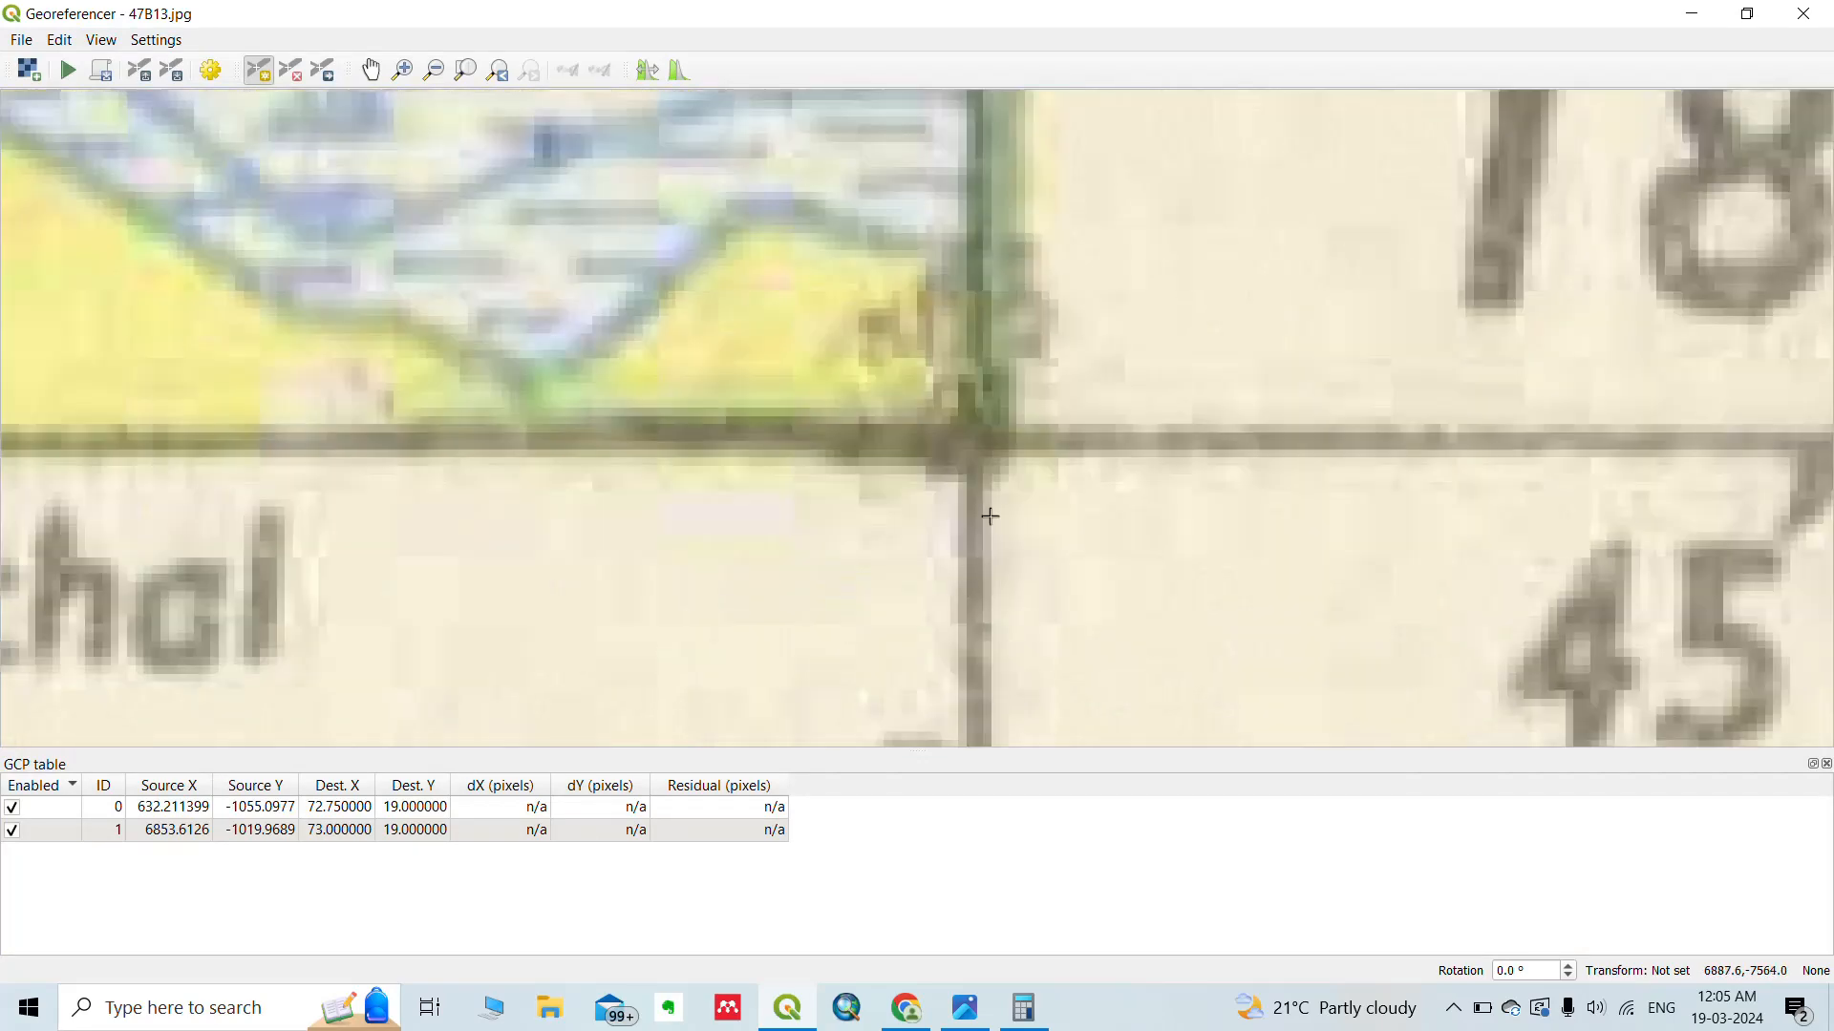
pyautogui.scroll(3, 974, 437)
pyautogui.click(949, 425)
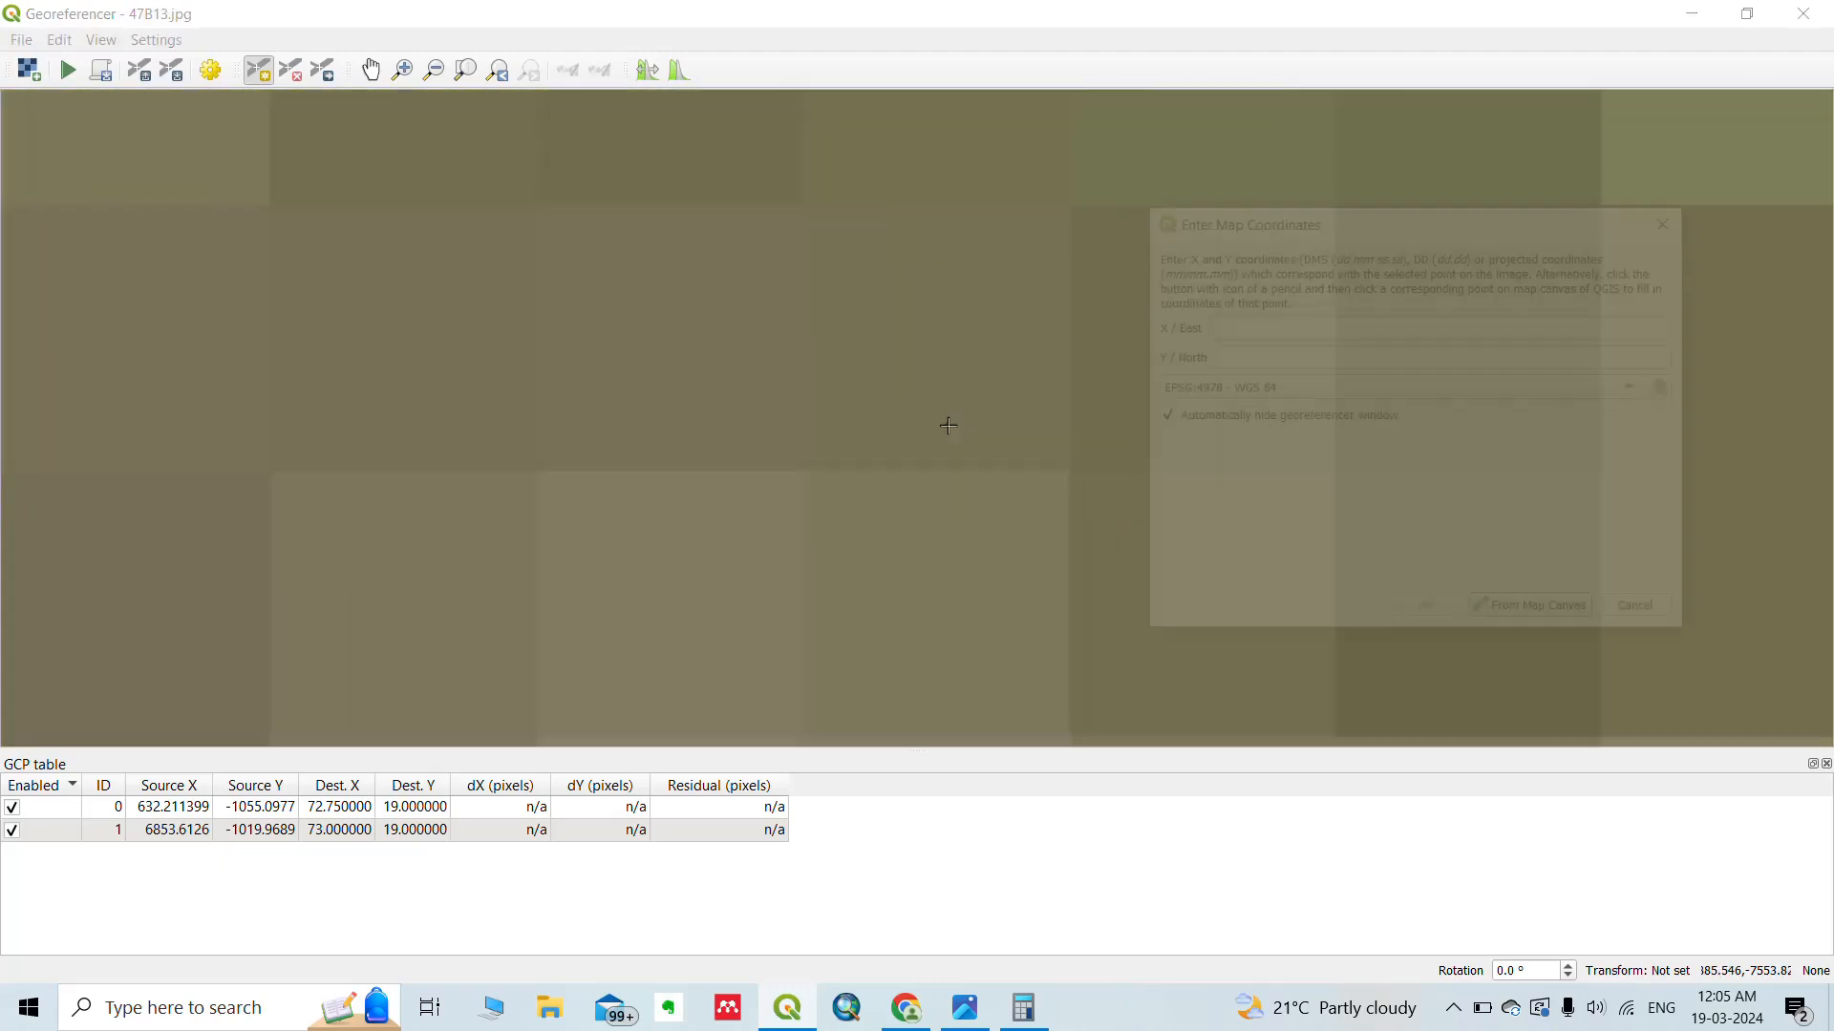
# Set the southeast control point to X / East 73.0 and Y / North 18.75, checking the converted minutes in Calculator, and add it.
pyautogui.scroll(-4, 948, 426)
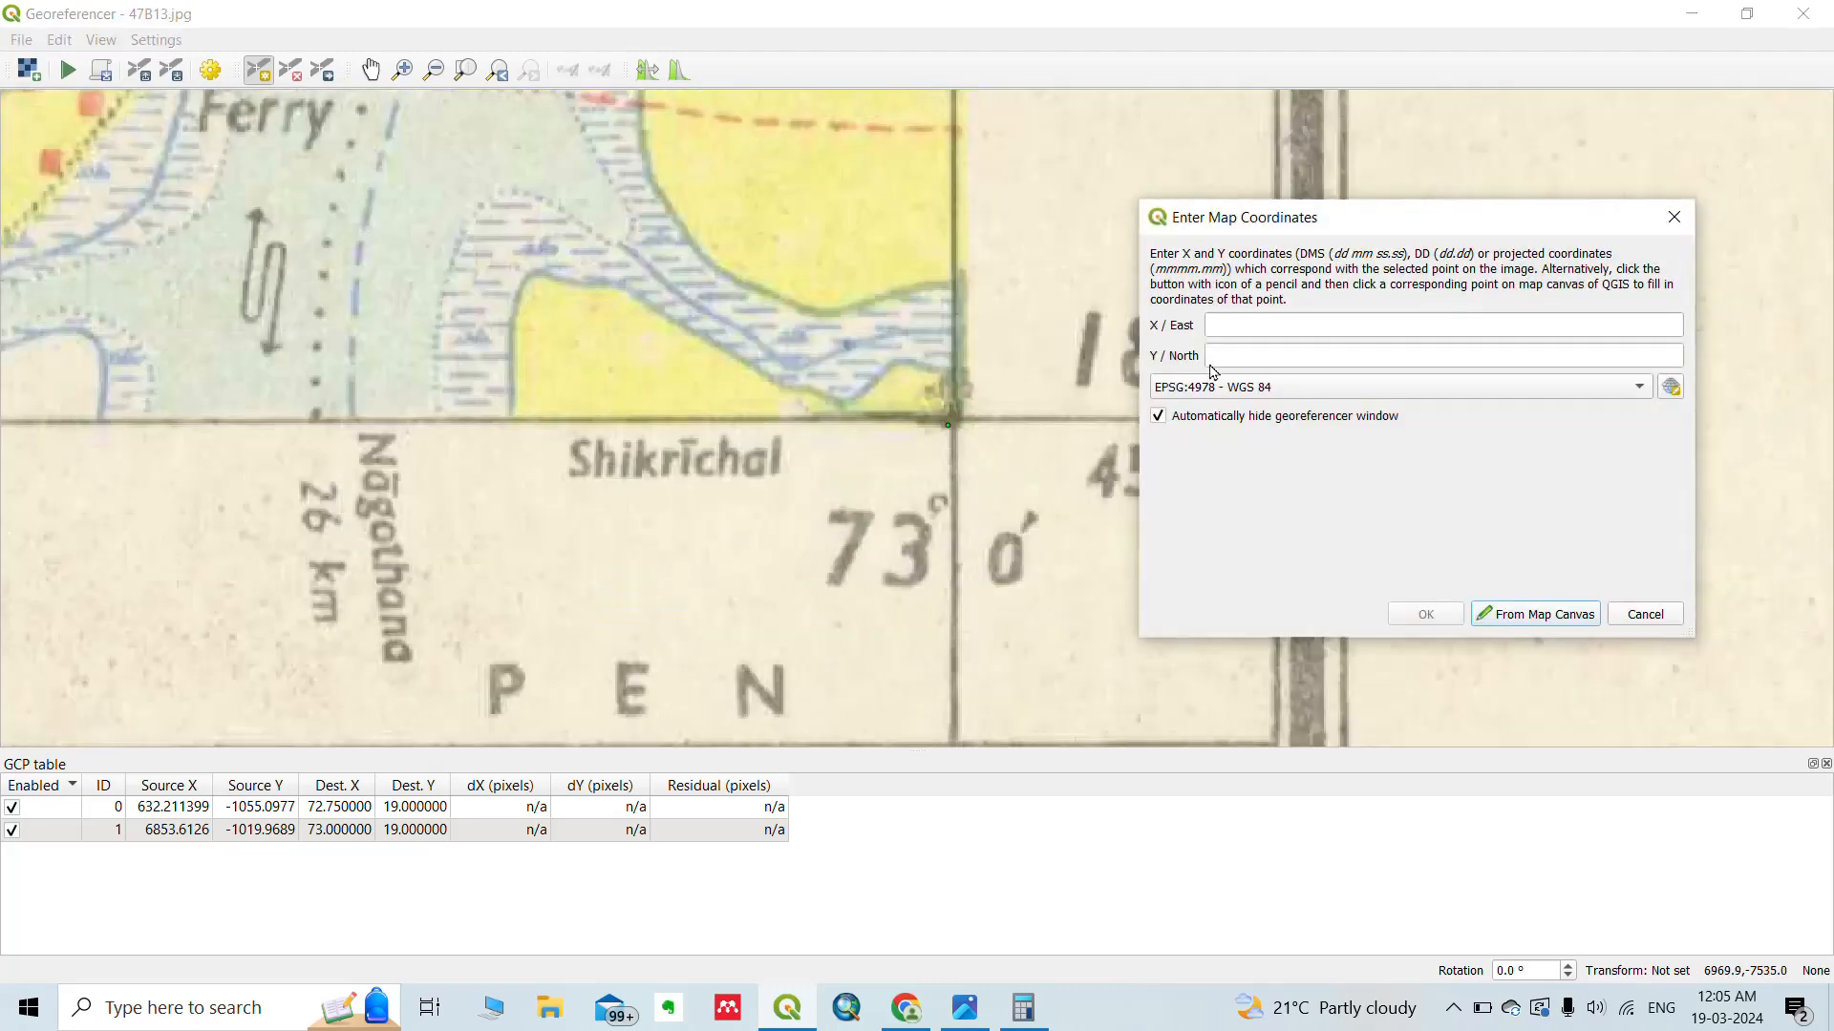
pyautogui.click(1258, 324)
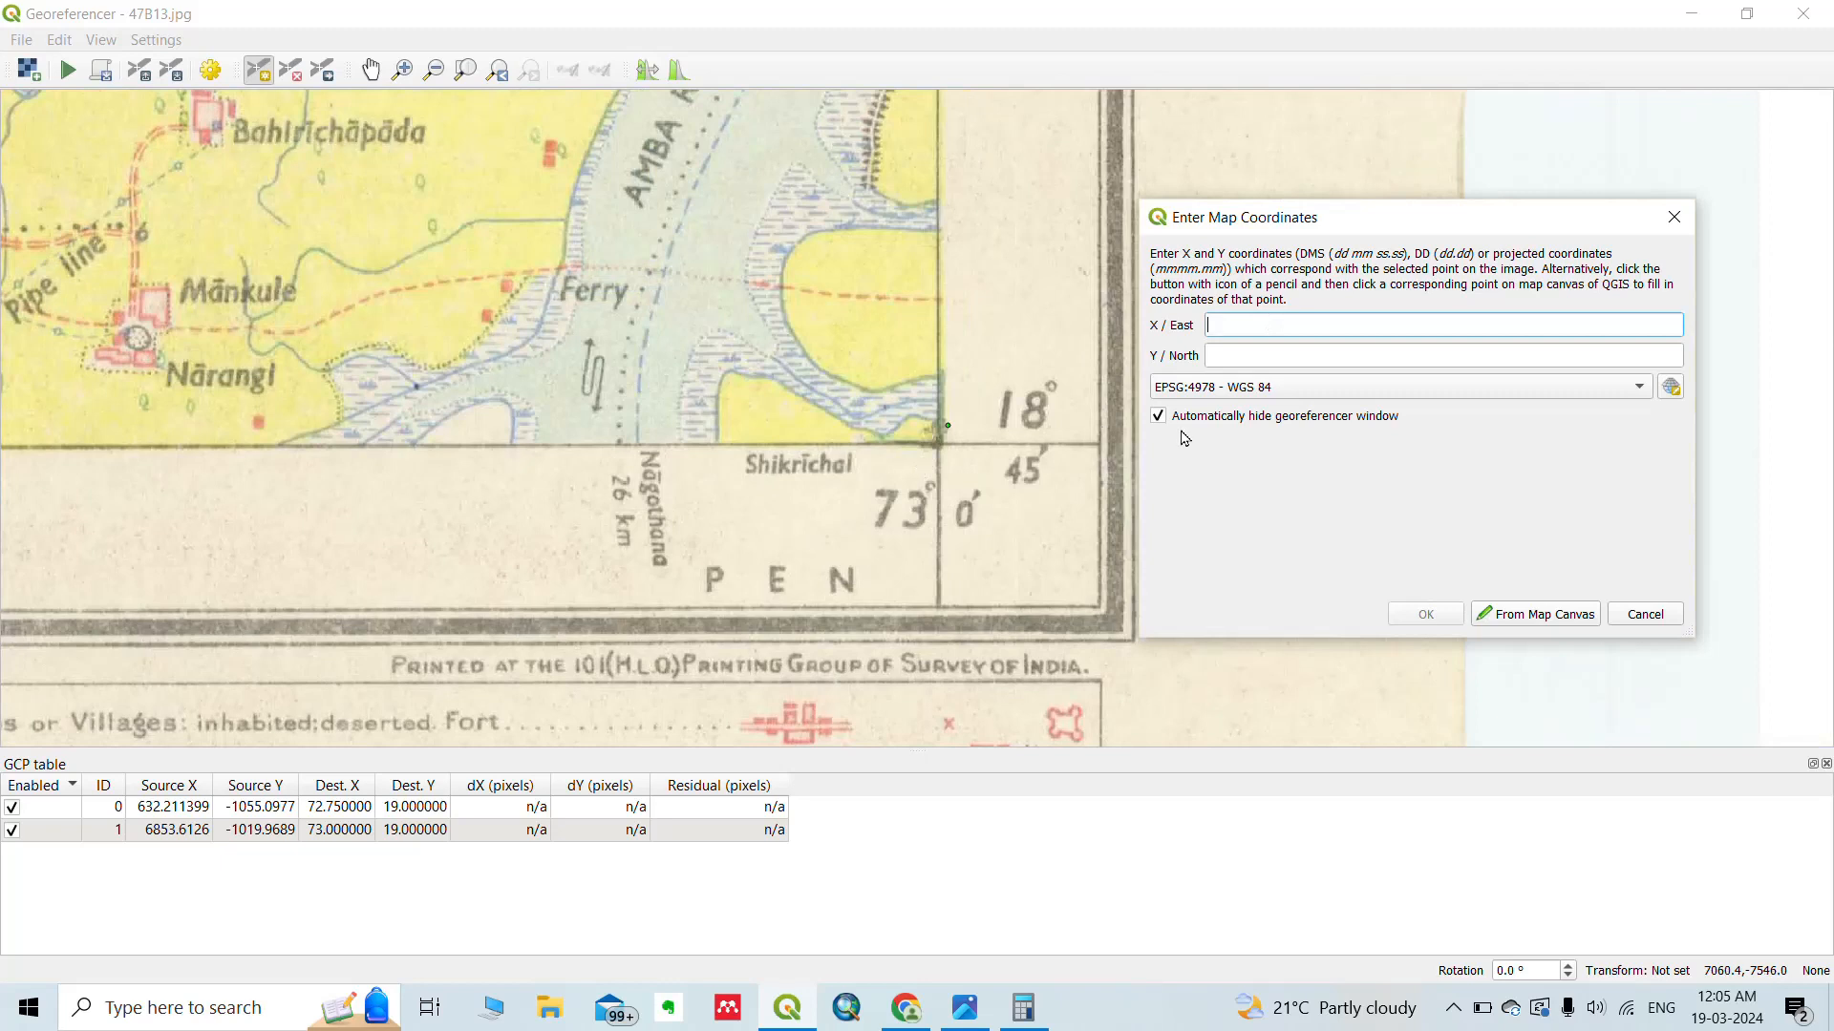
pyautogui.write('73.0')
pyautogui.press('Tab')
pyautogui.write('18')
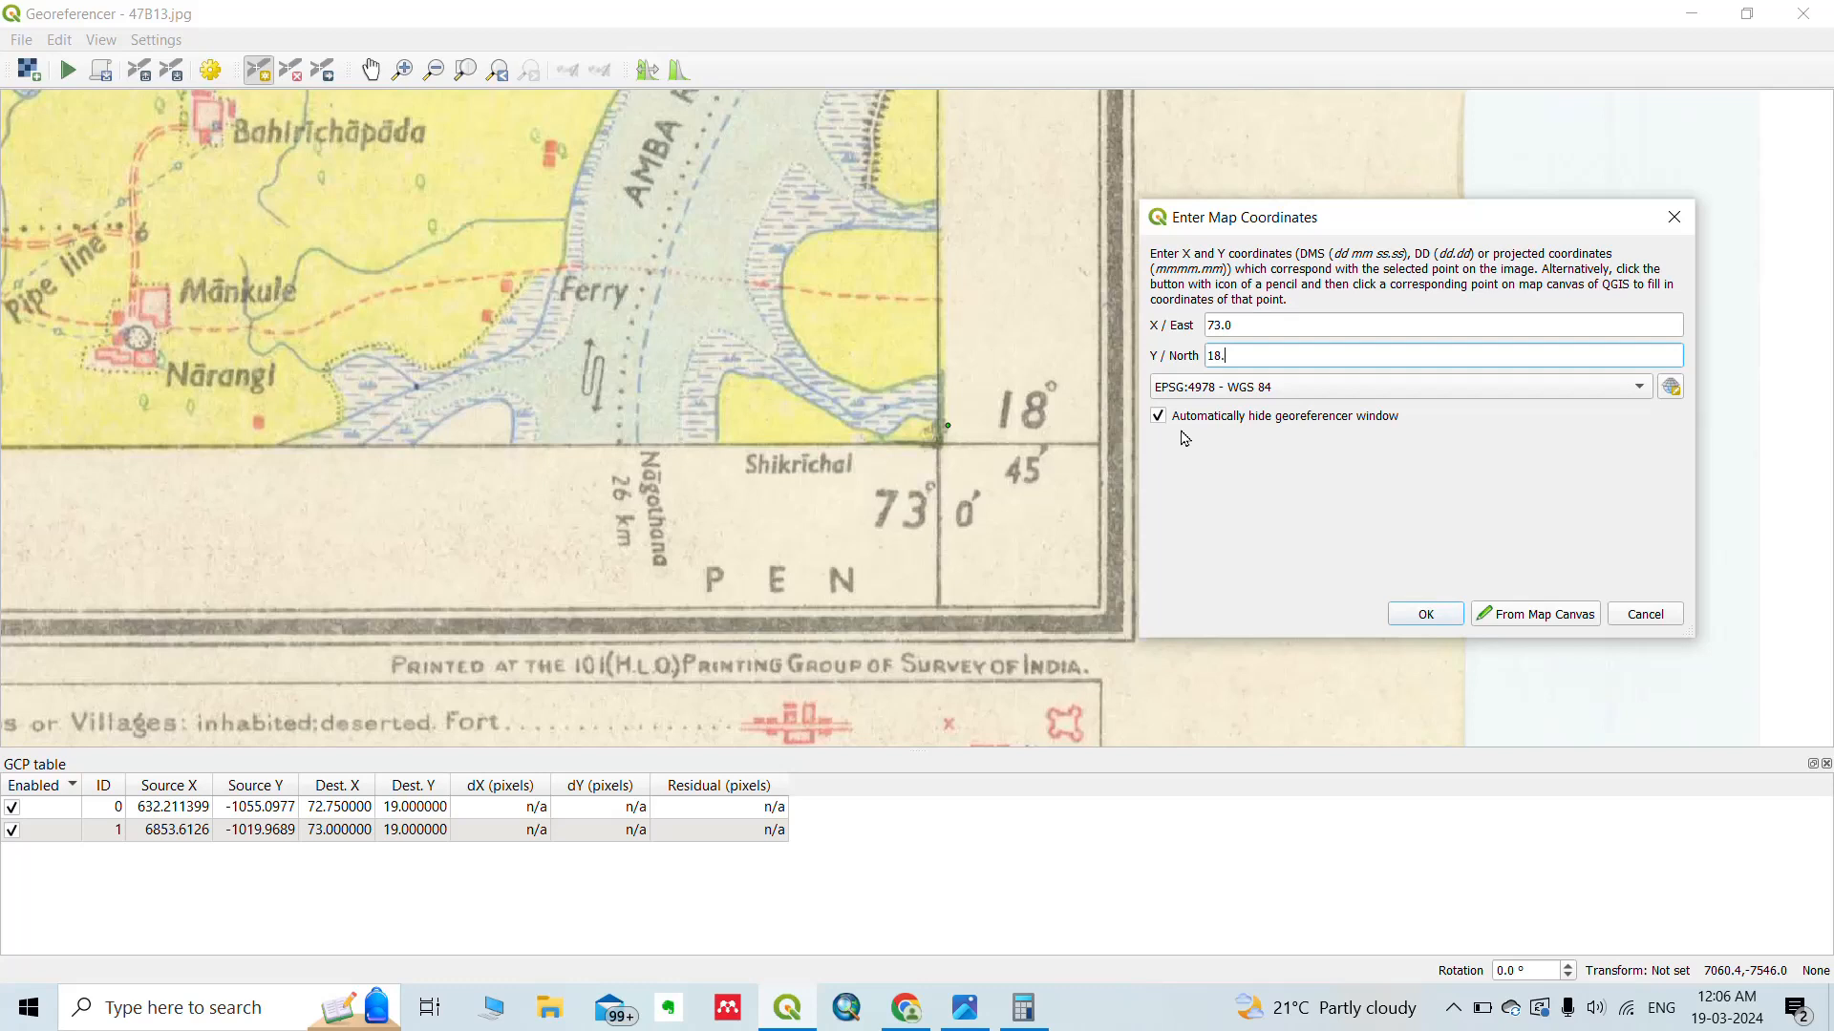
pyautogui.click(1008, 1020)
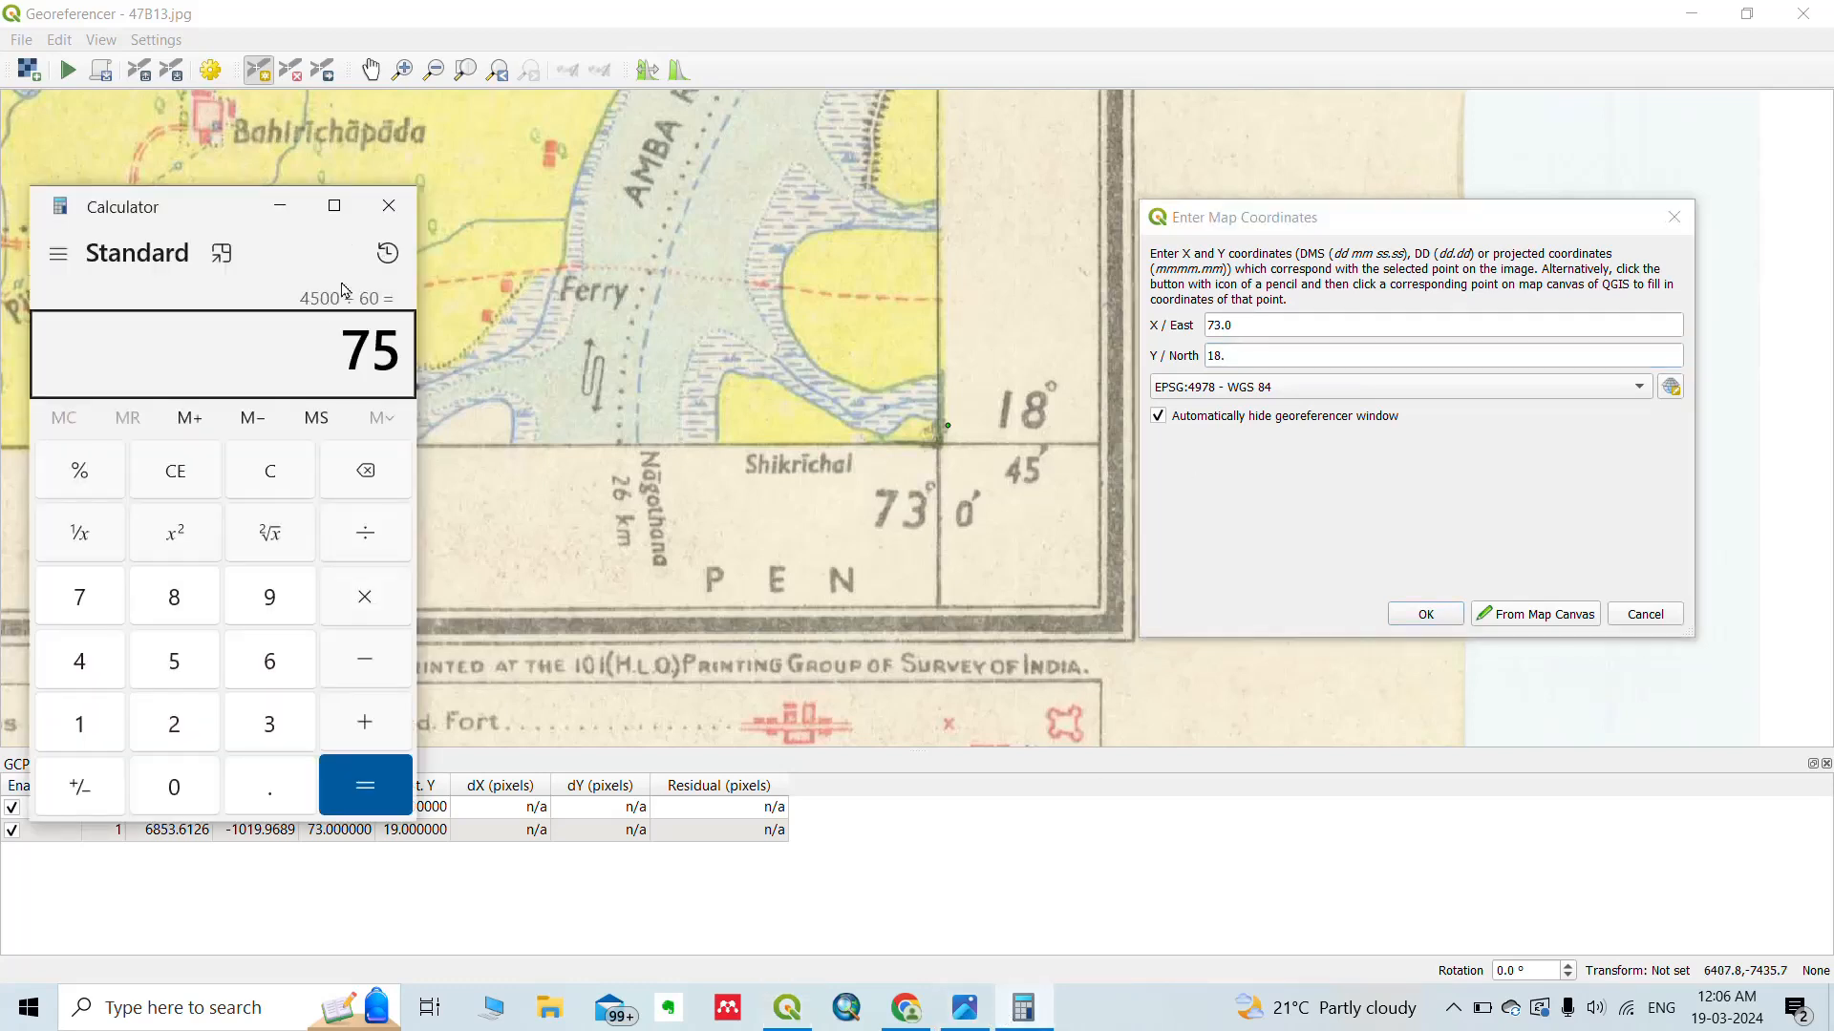
pyautogui.click(1294, 358)
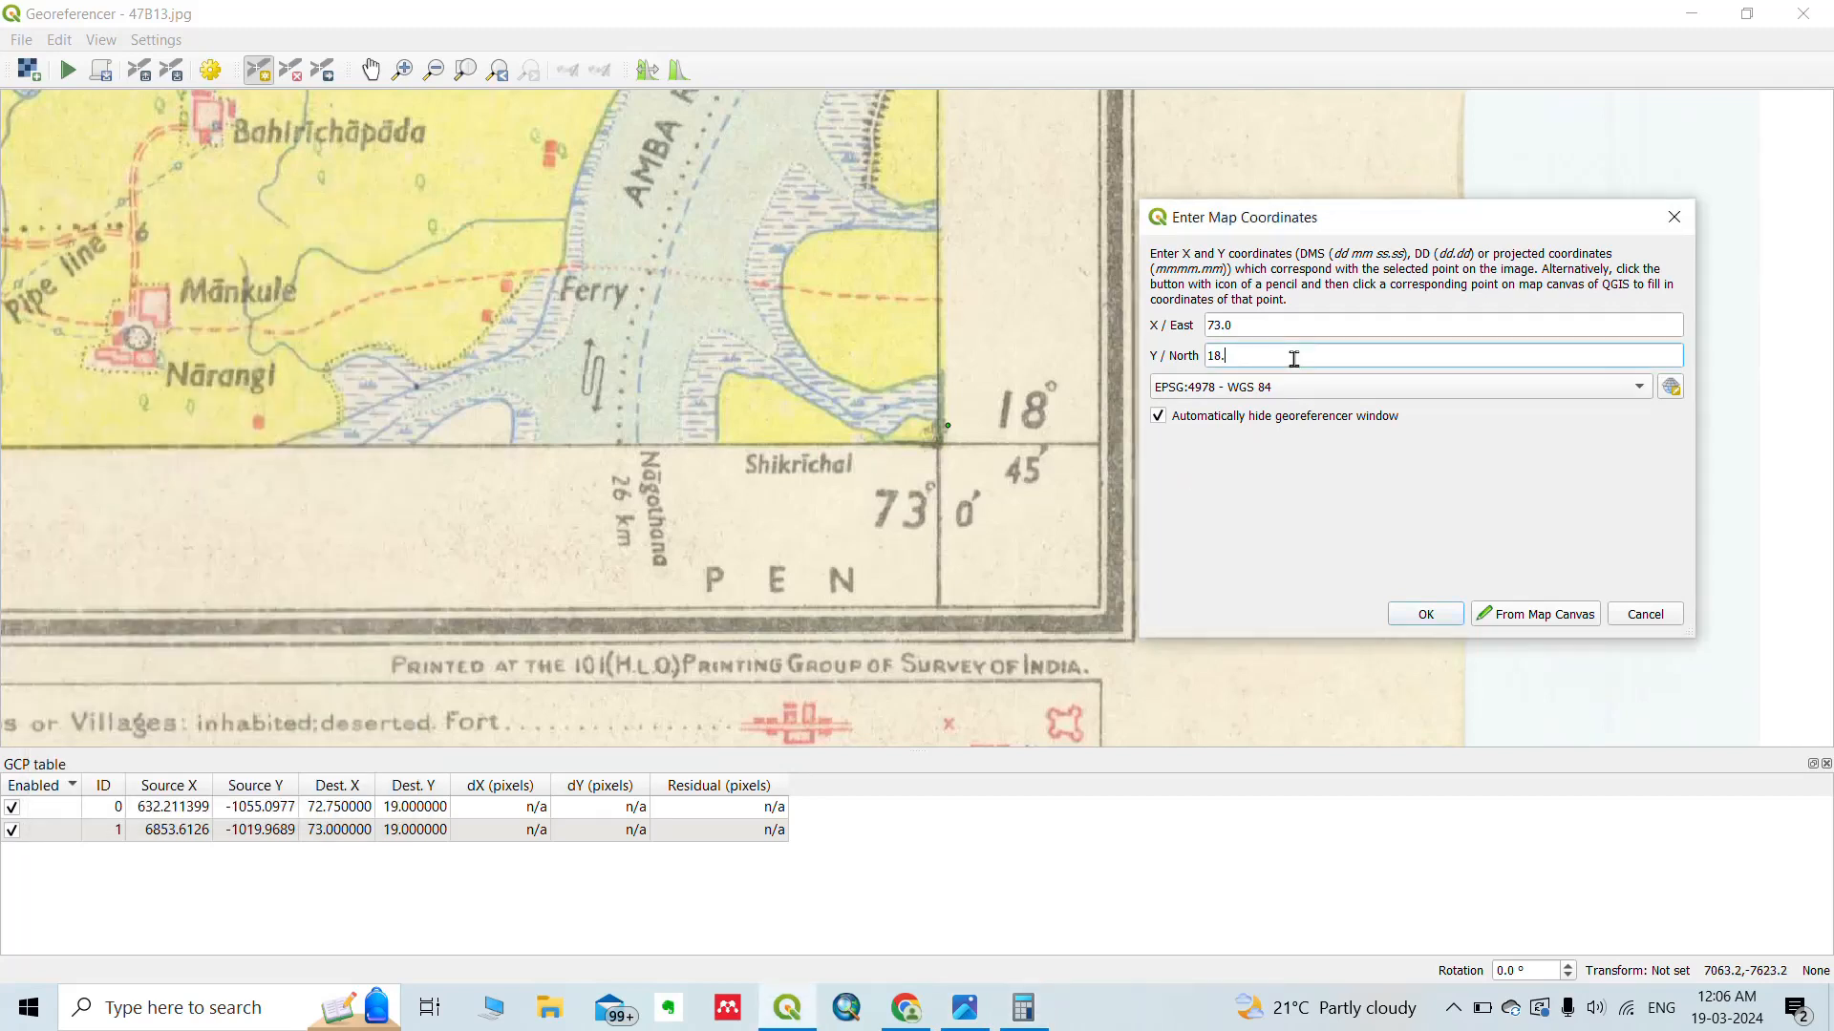
pyautogui.write('75')
pyautogui.click(1440, 619)
# Place a control point at the toposheet's southwest grid corner, where the 72°45' and 18°45' lines cross.
pyautogui.scroll(-3, 919, 454)
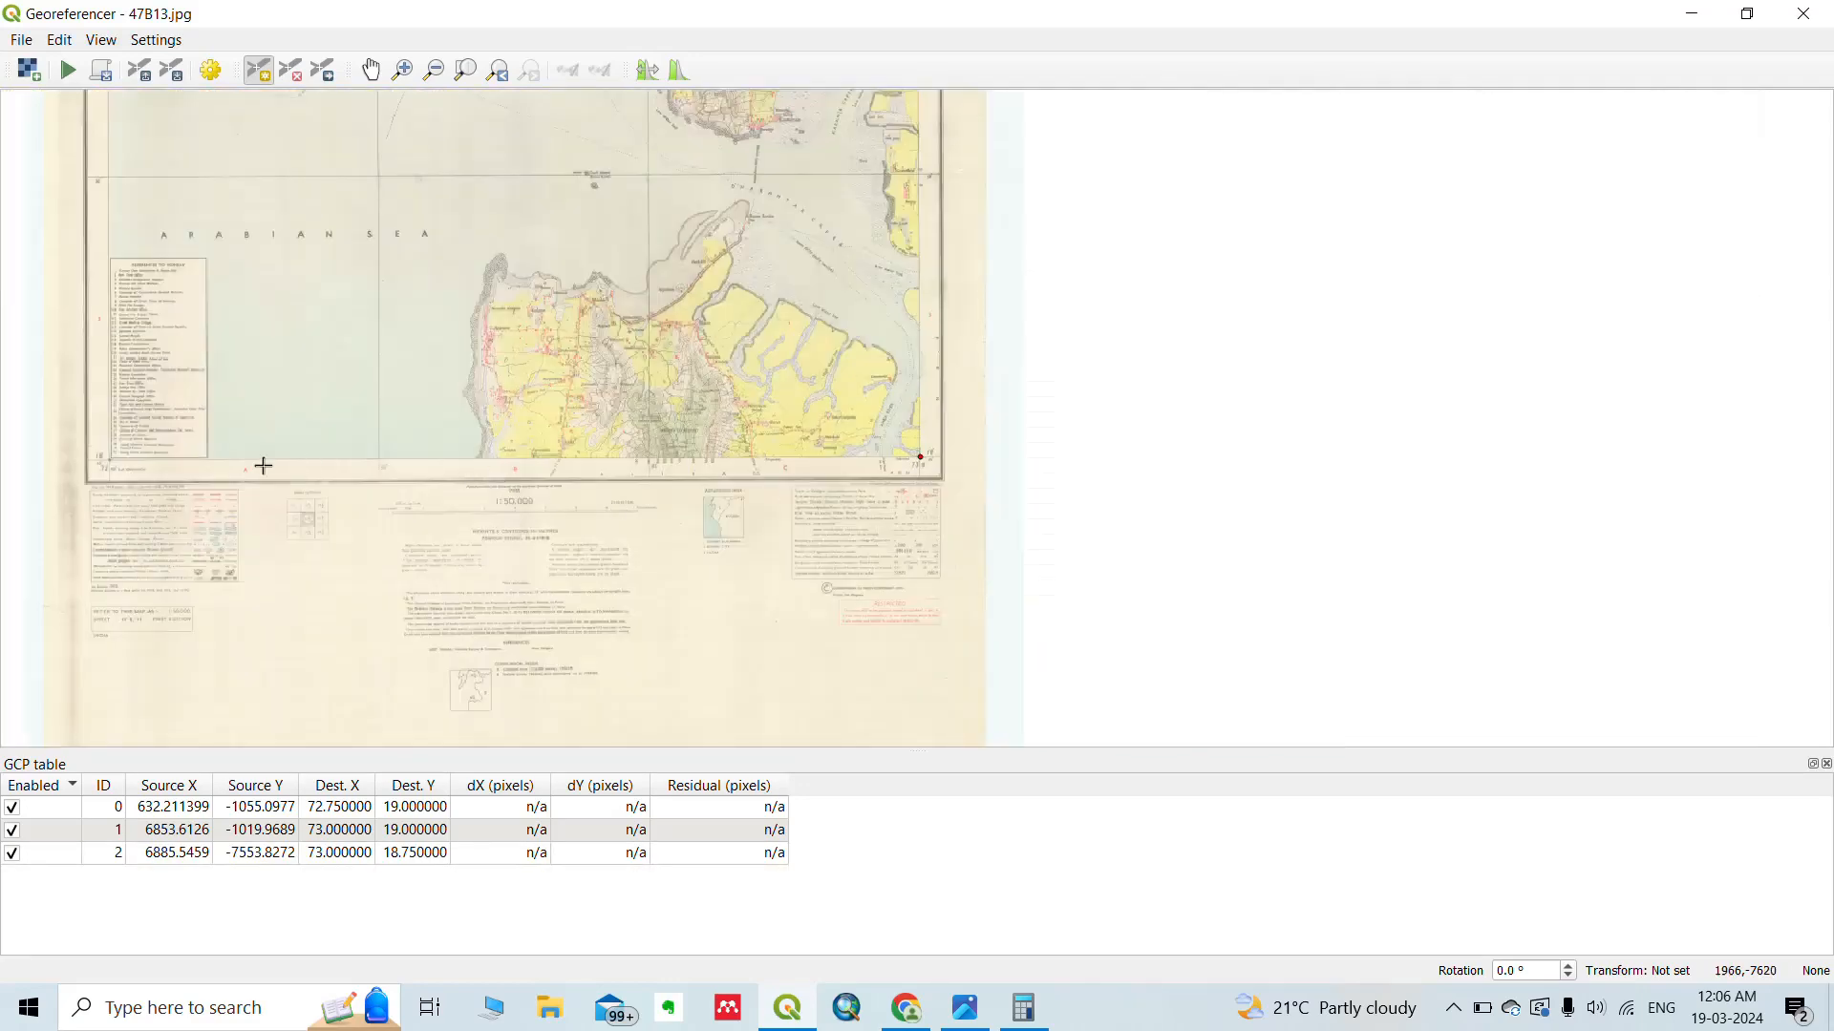
pyautogui.scroll(5, 95, 455)
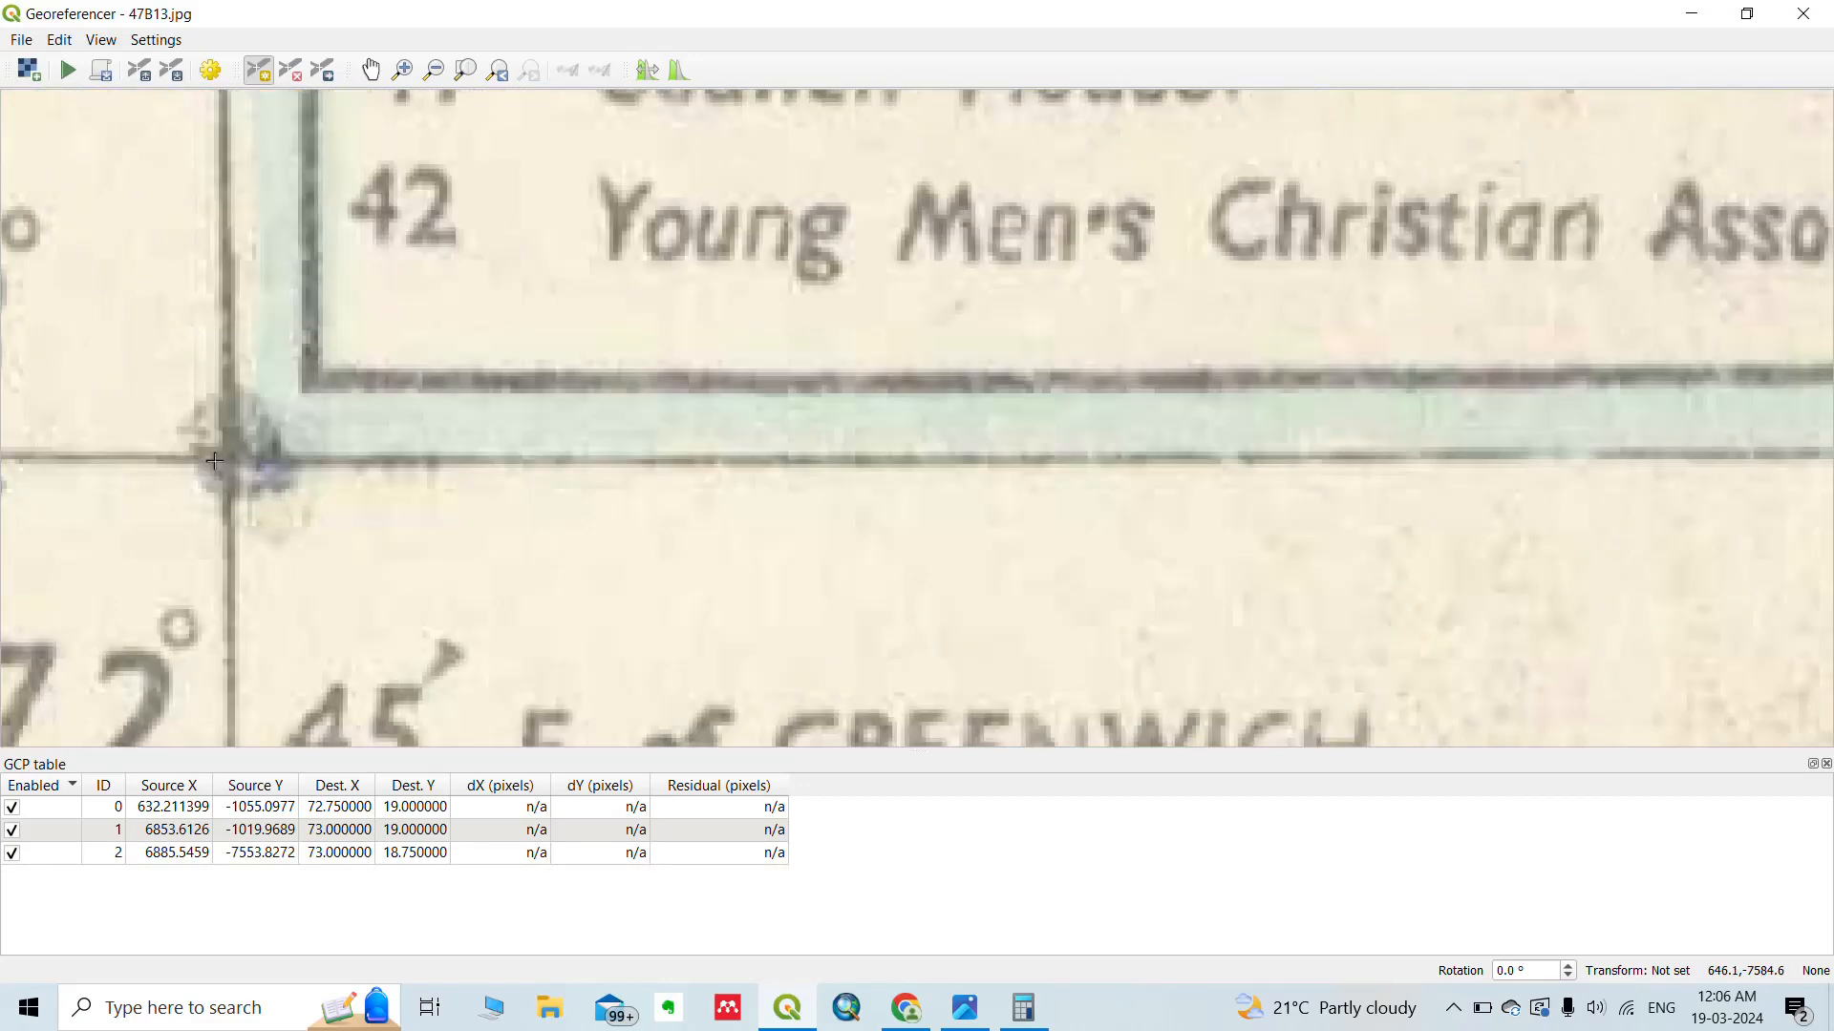
pyautogui.scroll(2, 229, 459)
pyautogui.scroll(2, 181, 489)
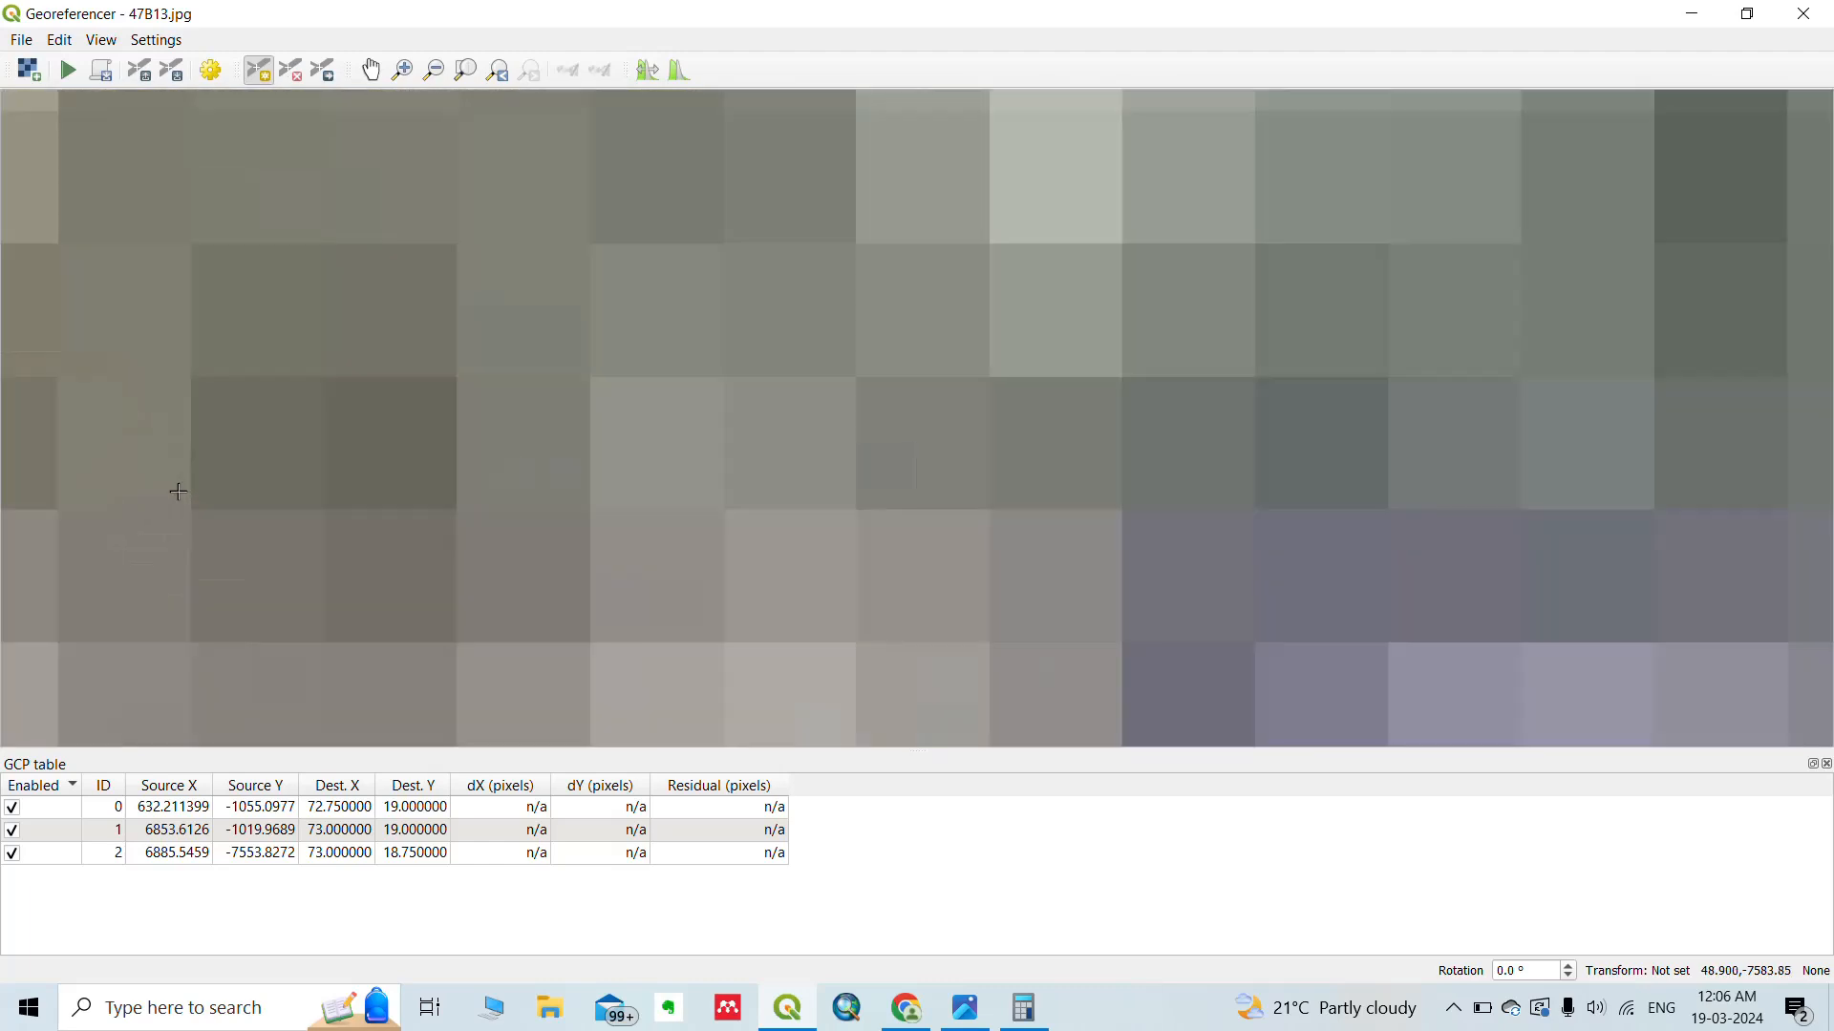
pyautogui.click(184, 493)
# Set the southwest control point to X / East 72.75 and Y / North 18.75, and add it.
pyautogui.click(1342, 325)
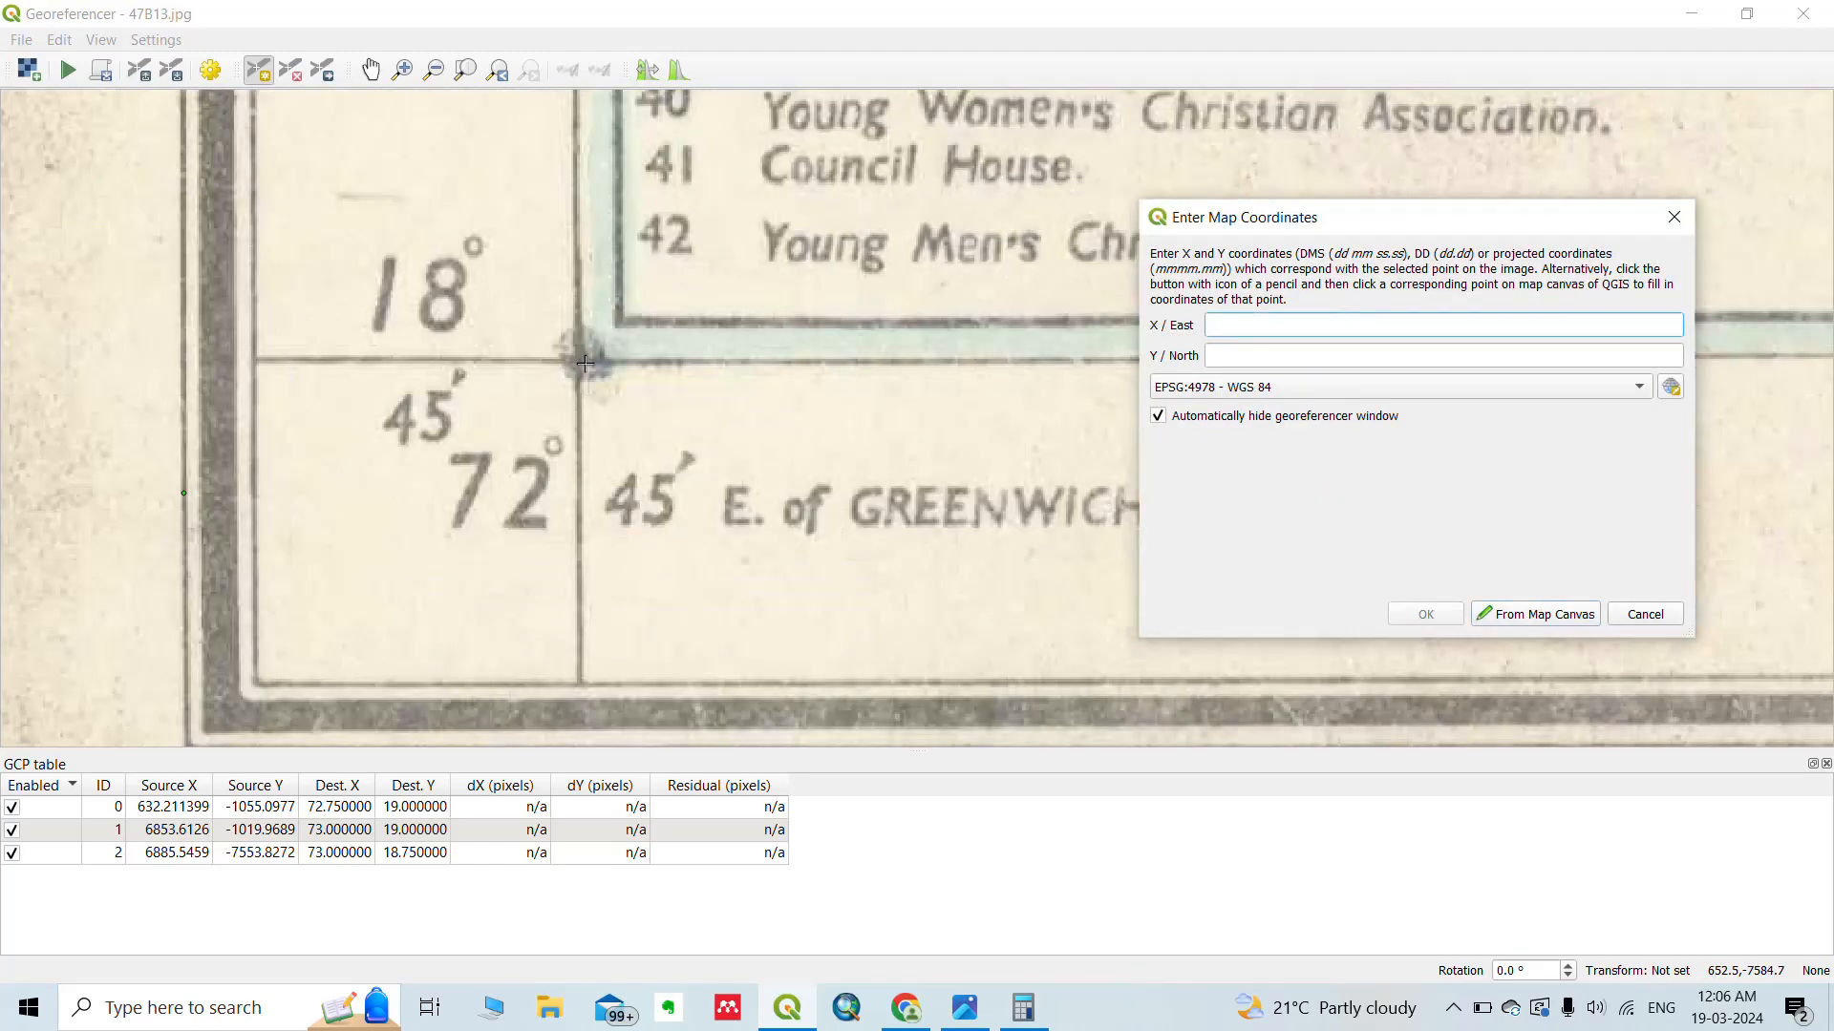
pyautogui.scroll(-3, 584, 363)
pyautogui.write('7')
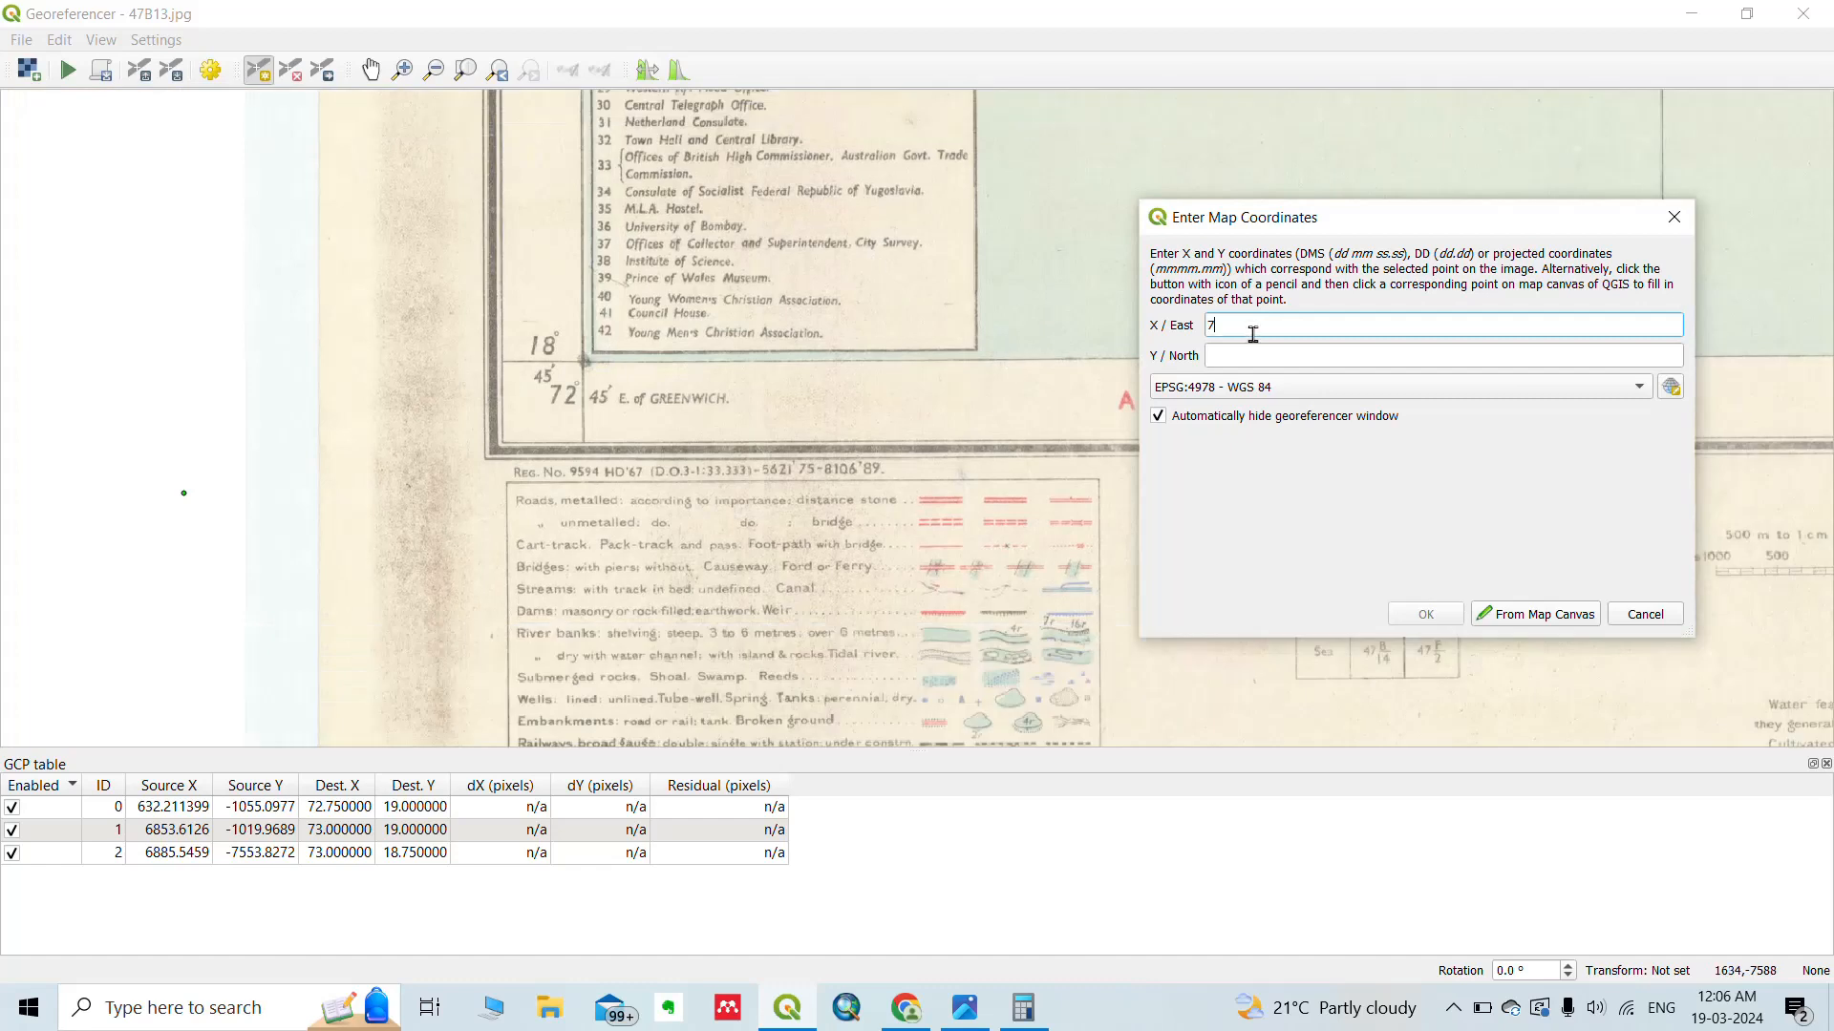
pyautogui.write('2.75')
pyautogui.press('Tab')
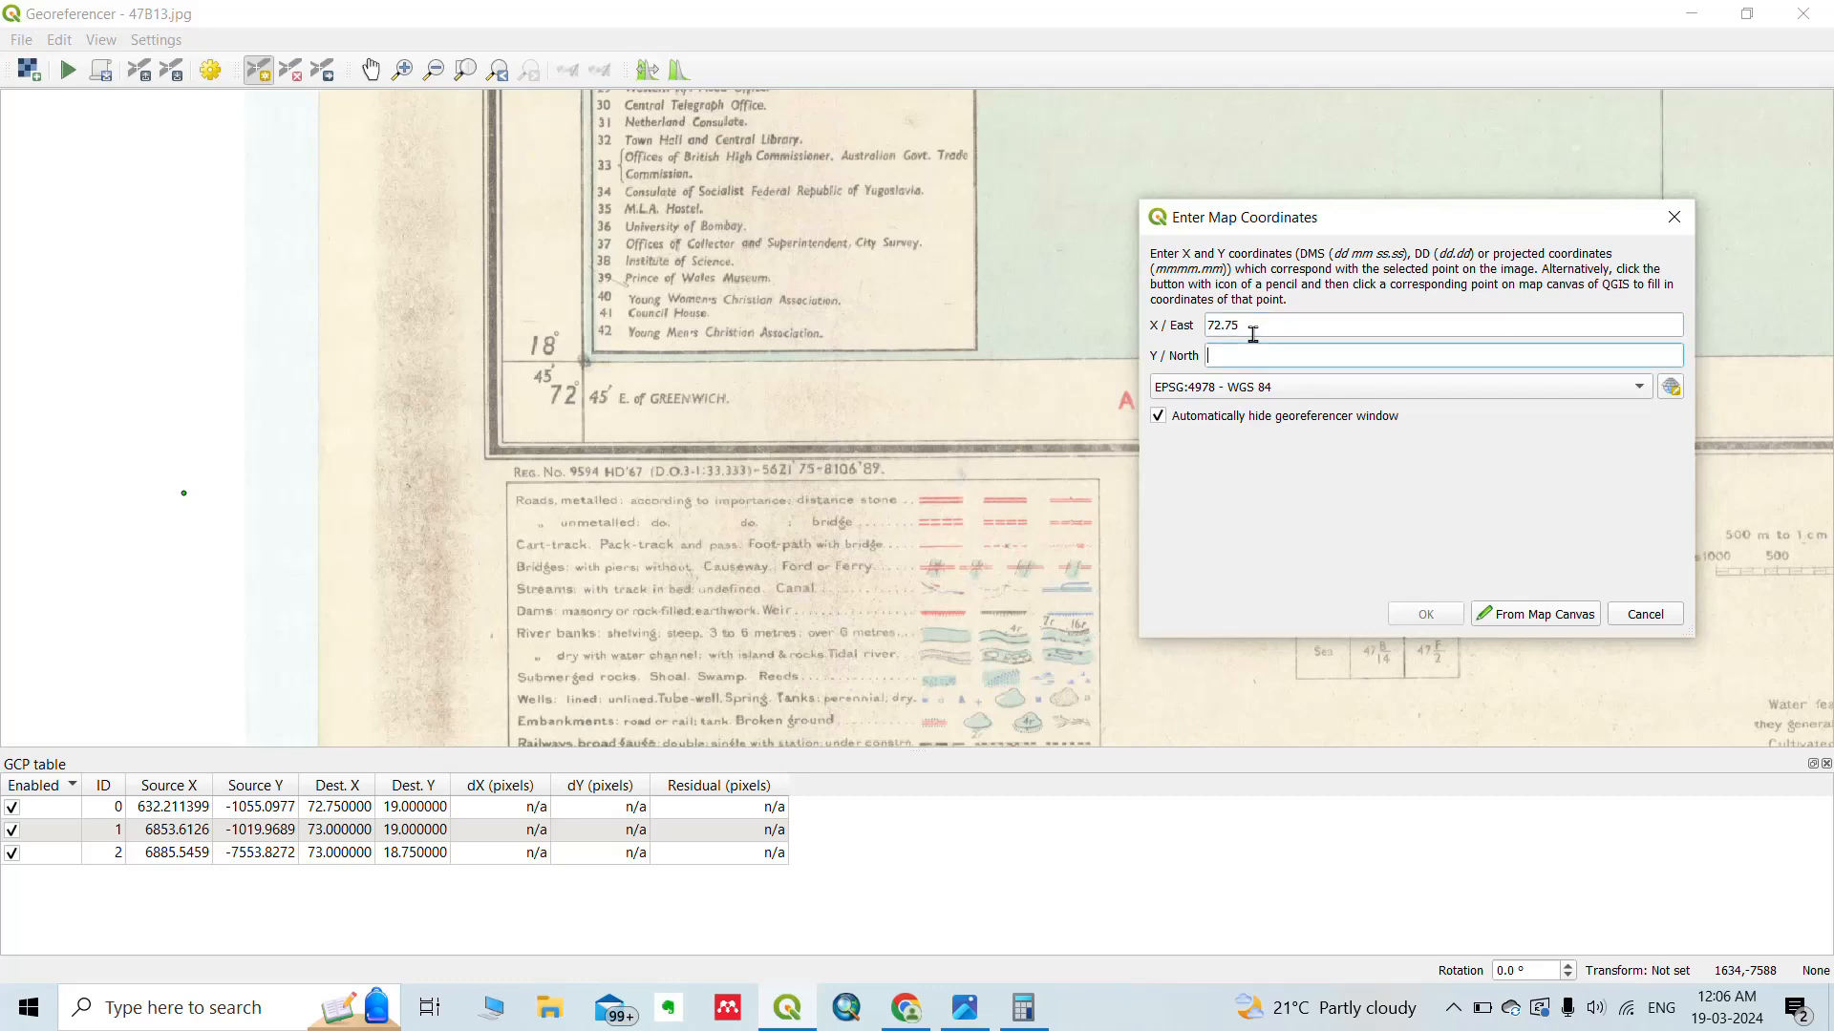
pyautogui.write('18.75')
pyautogui.click(1439, 618)
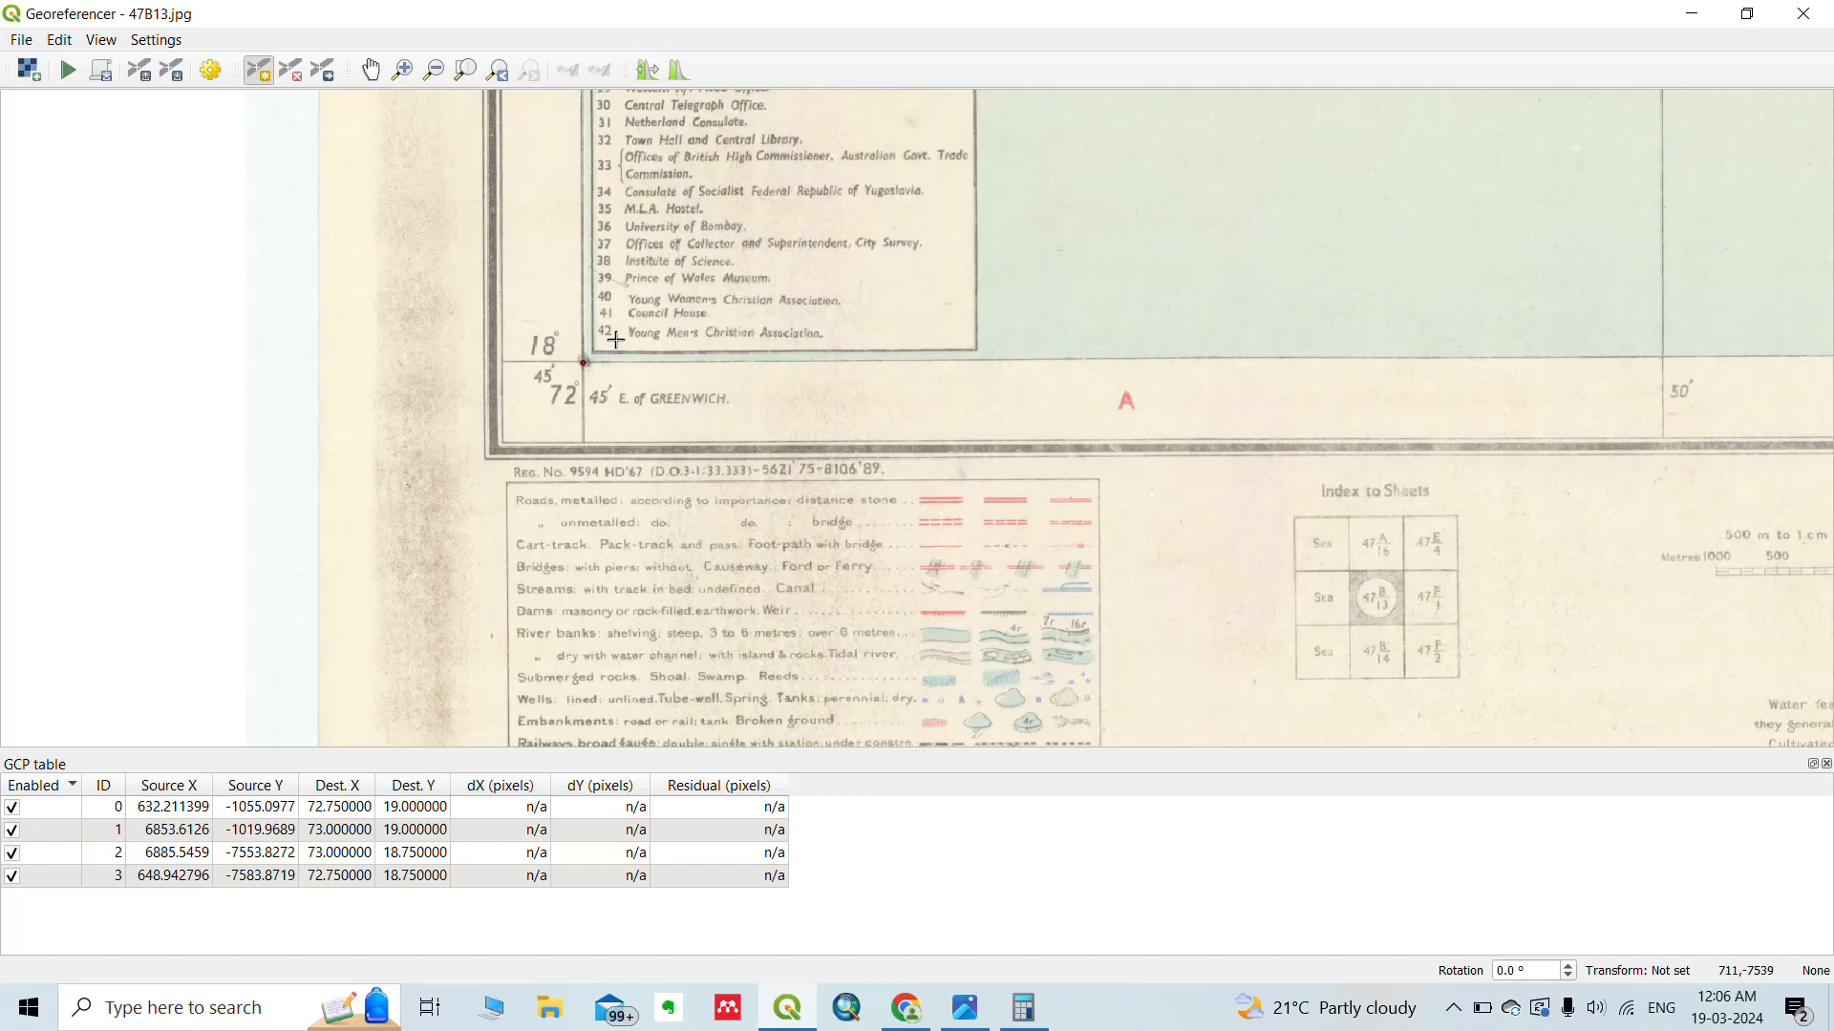
# Delete the control point at the toposheet's southwest grid corner.
pyautogui.scroll(2, 632, 341)
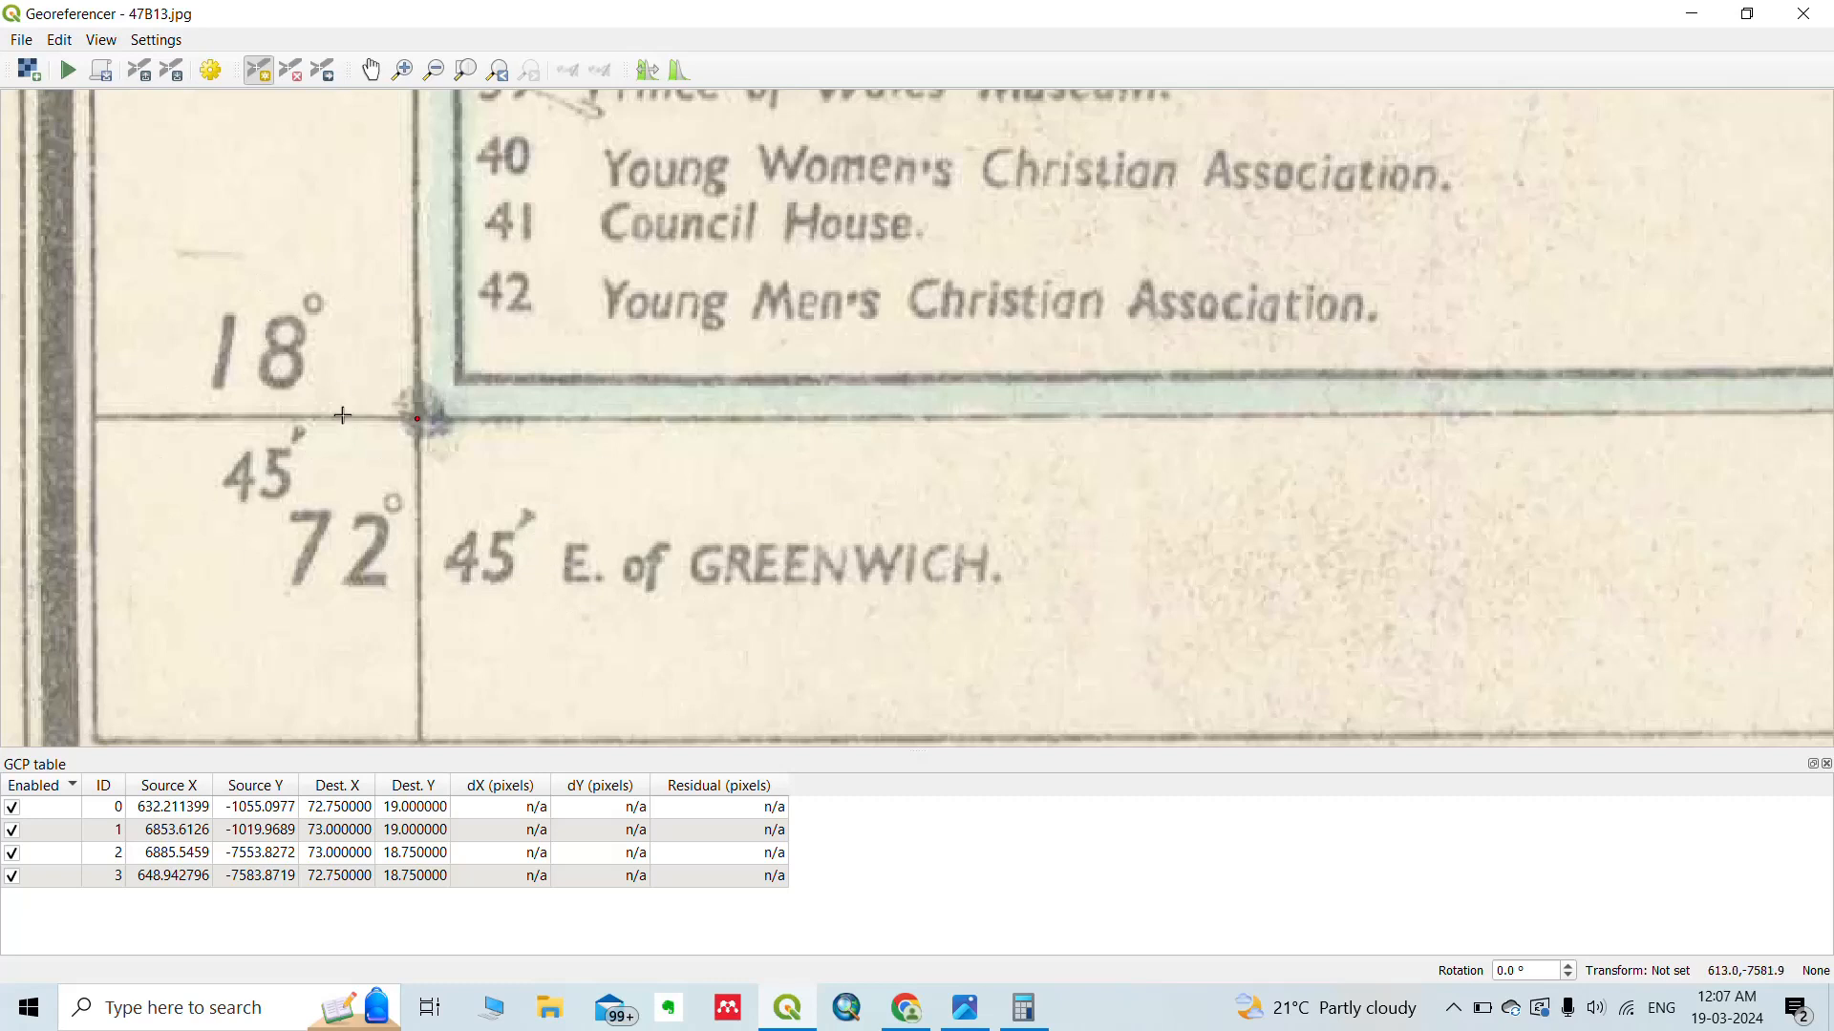
pyautogui.scroll(-3, 855, 435)
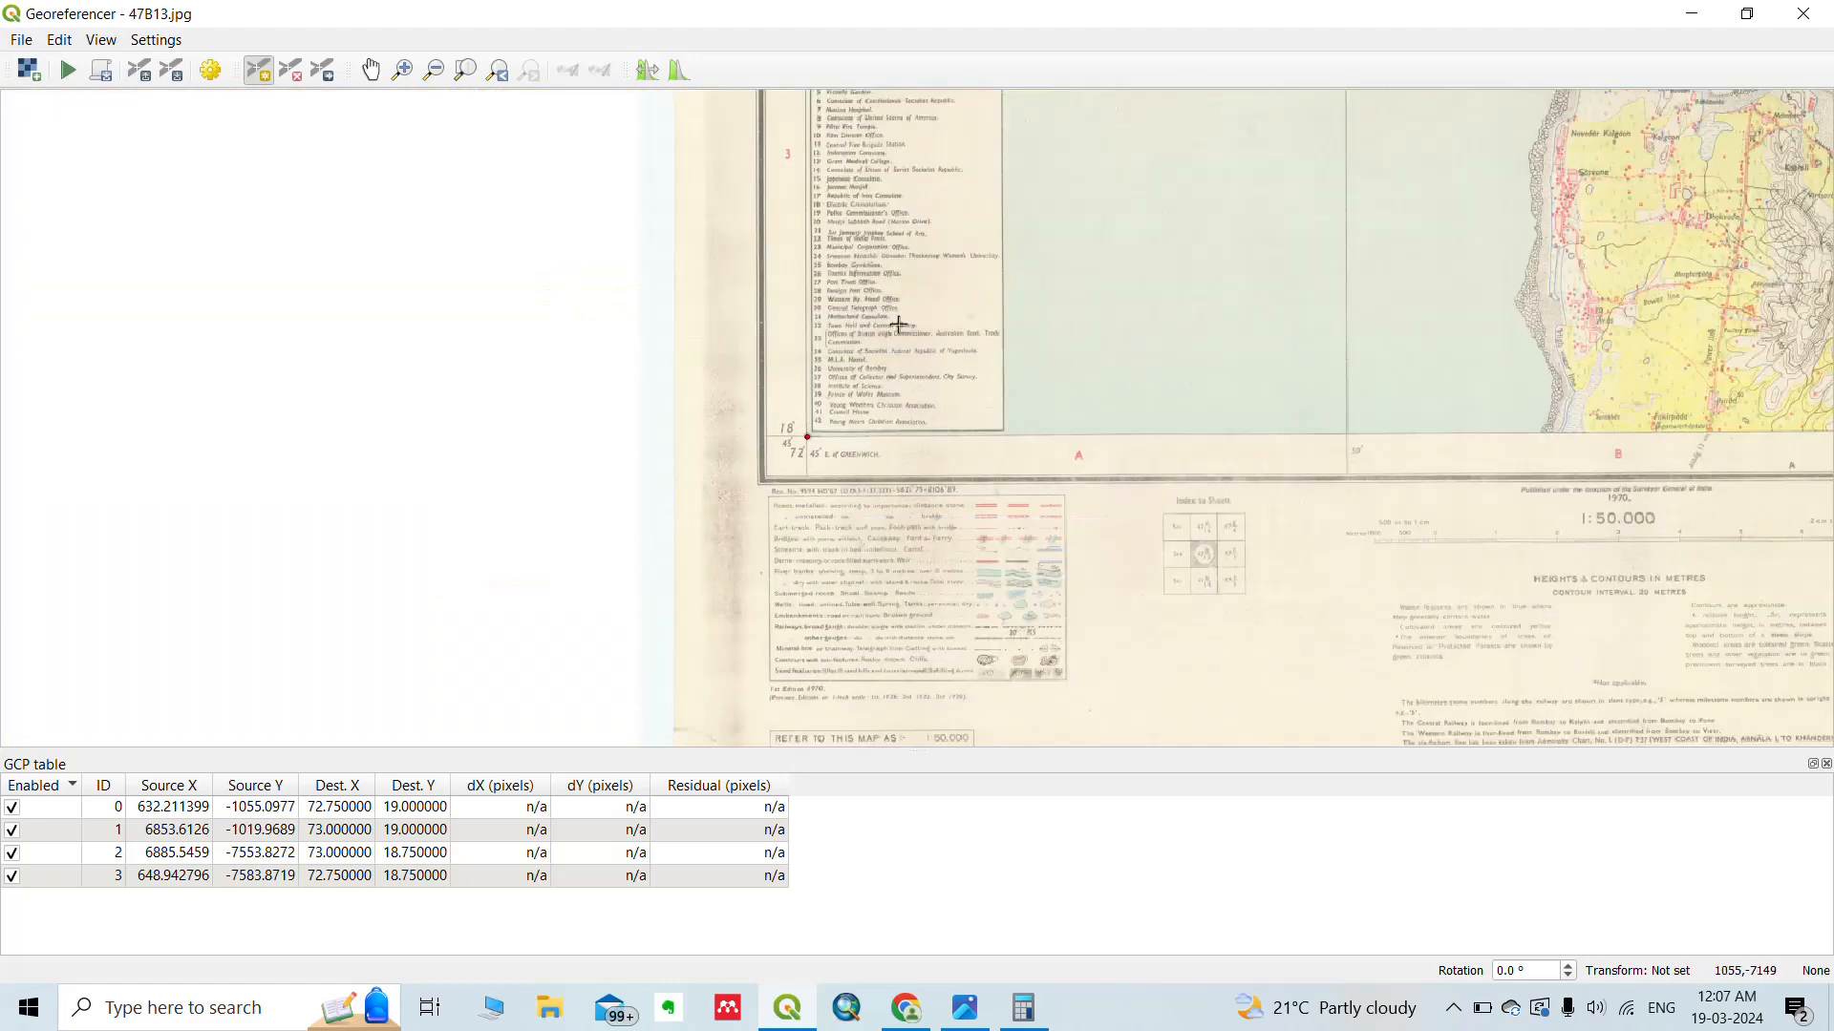
pyautogui.scroll(-2, 899, 325)
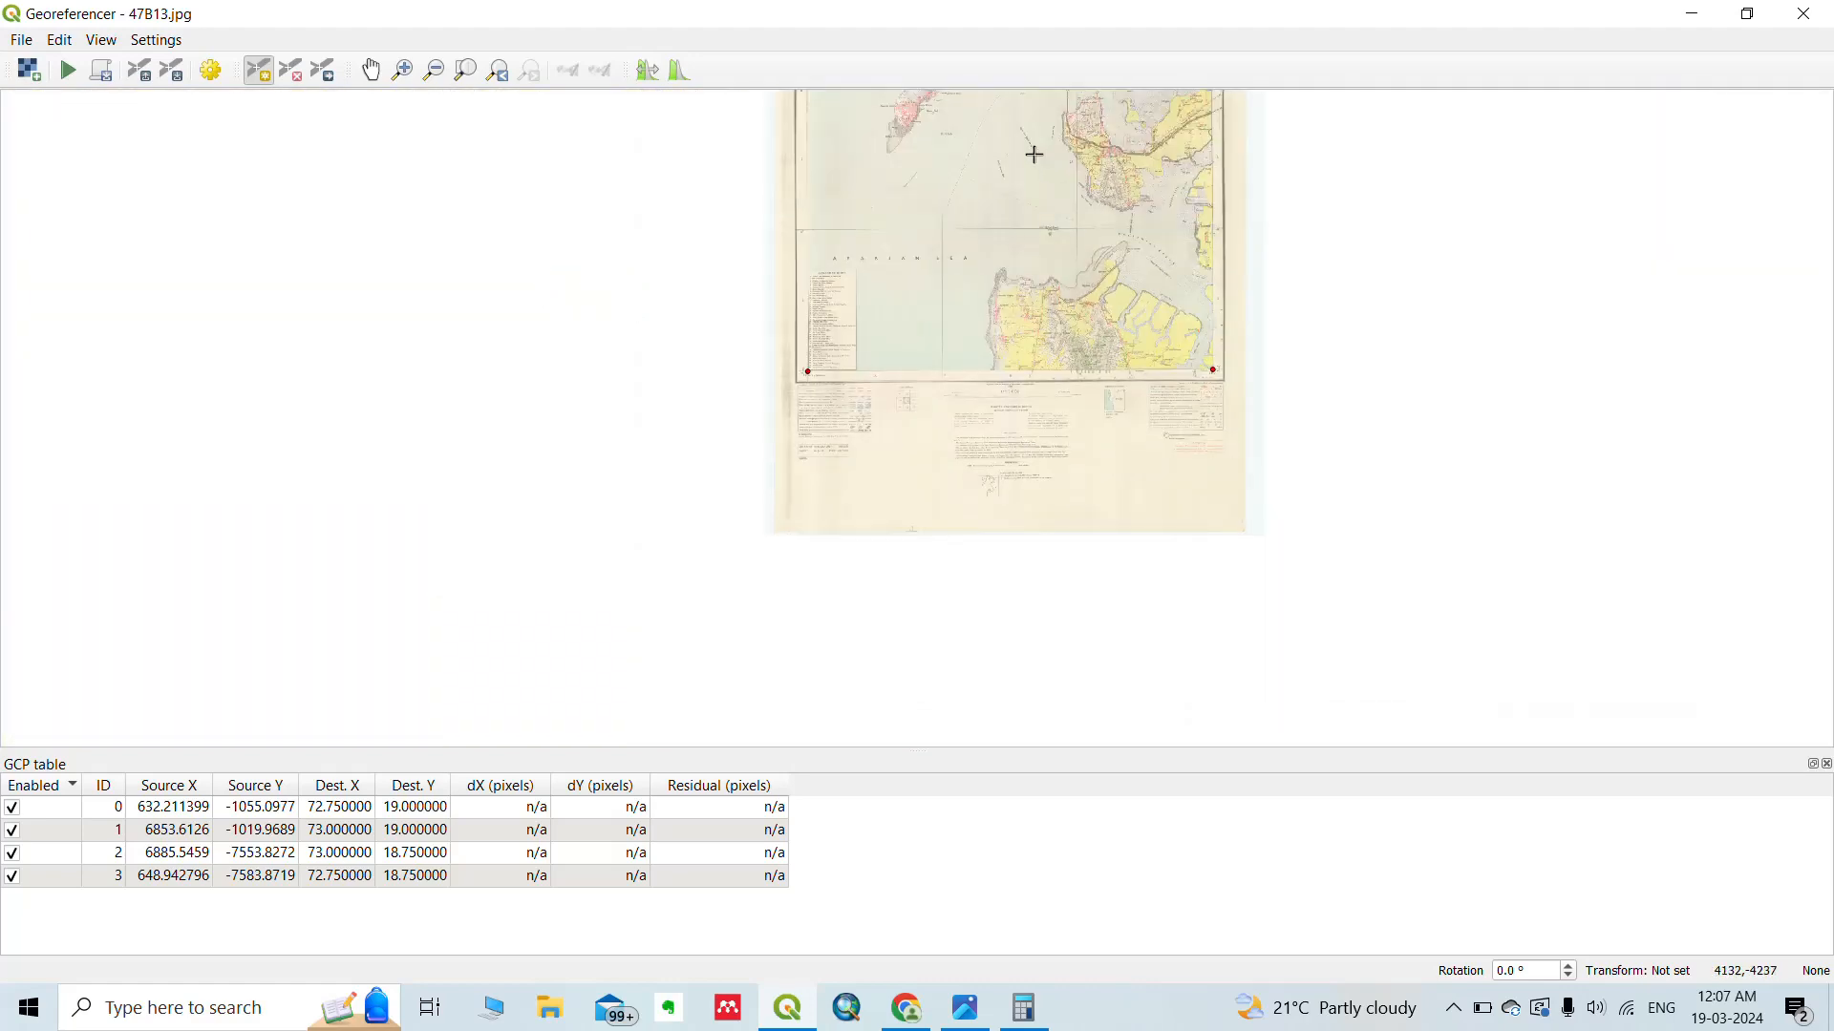
pyautogui.moveTo(1034, 154); pyautogui.dragTo(990, 391)
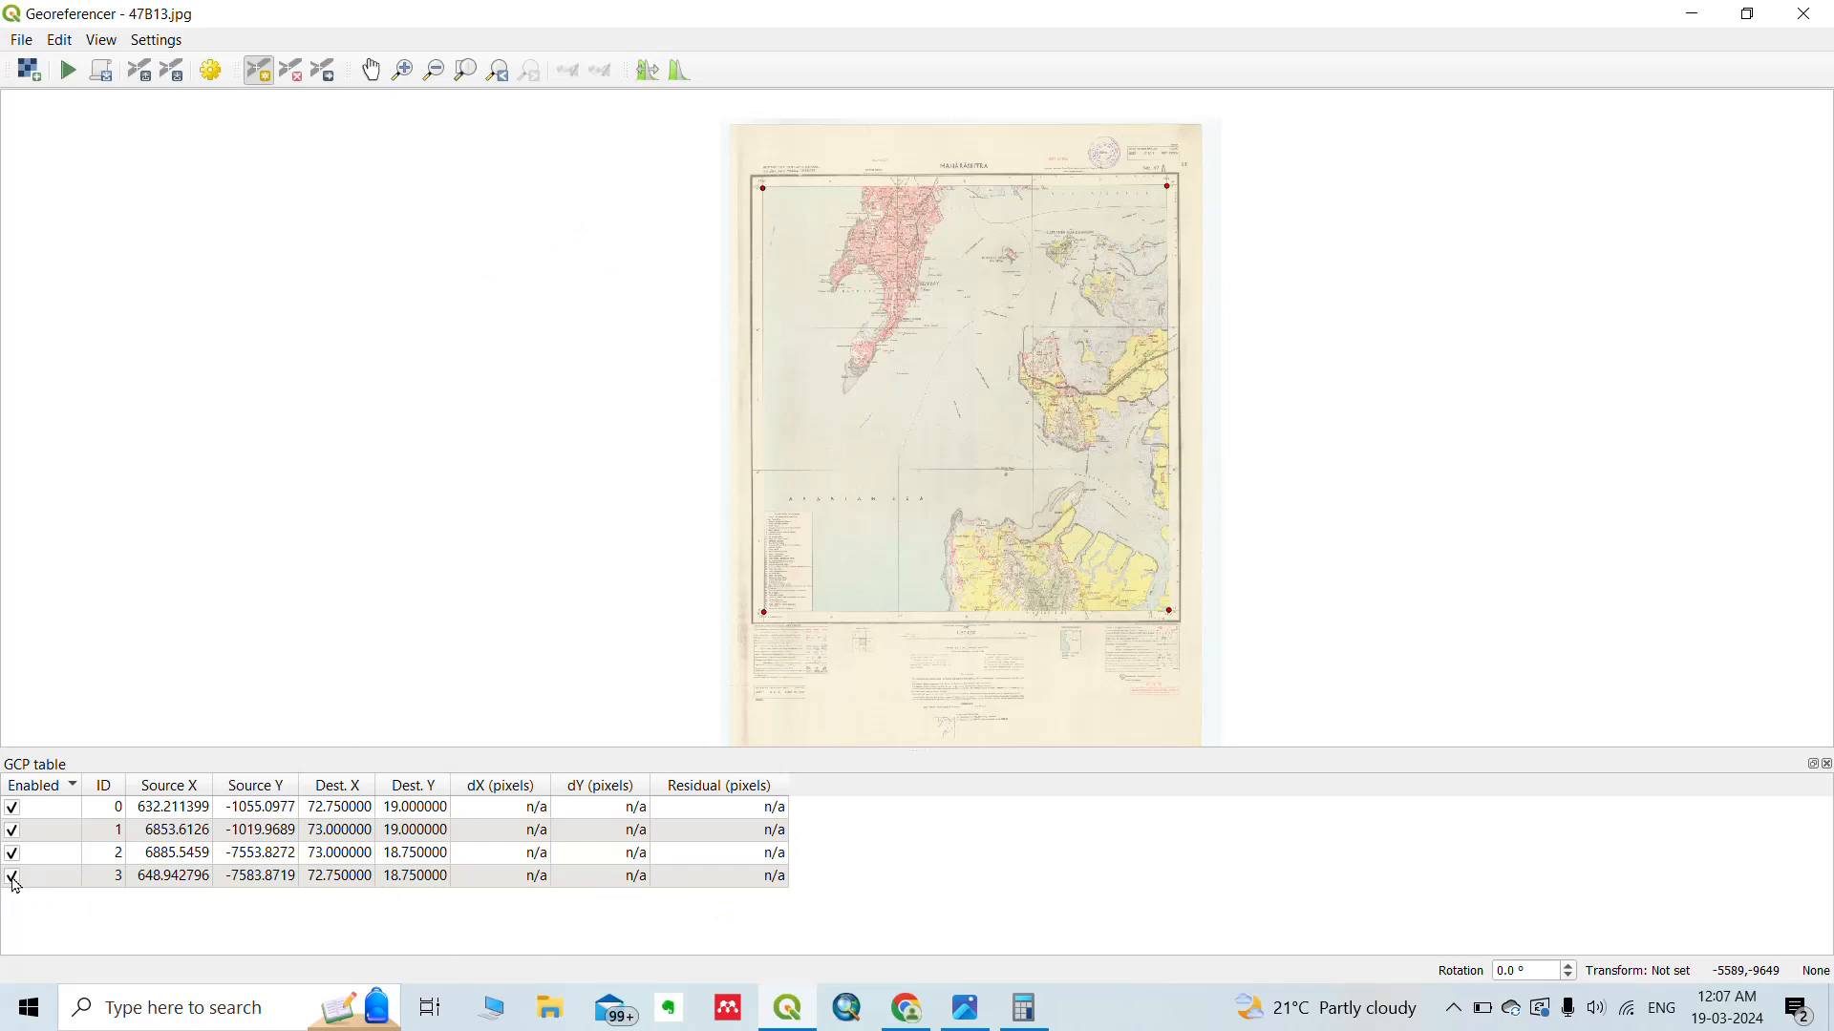
pyautogui.click(292, 72)
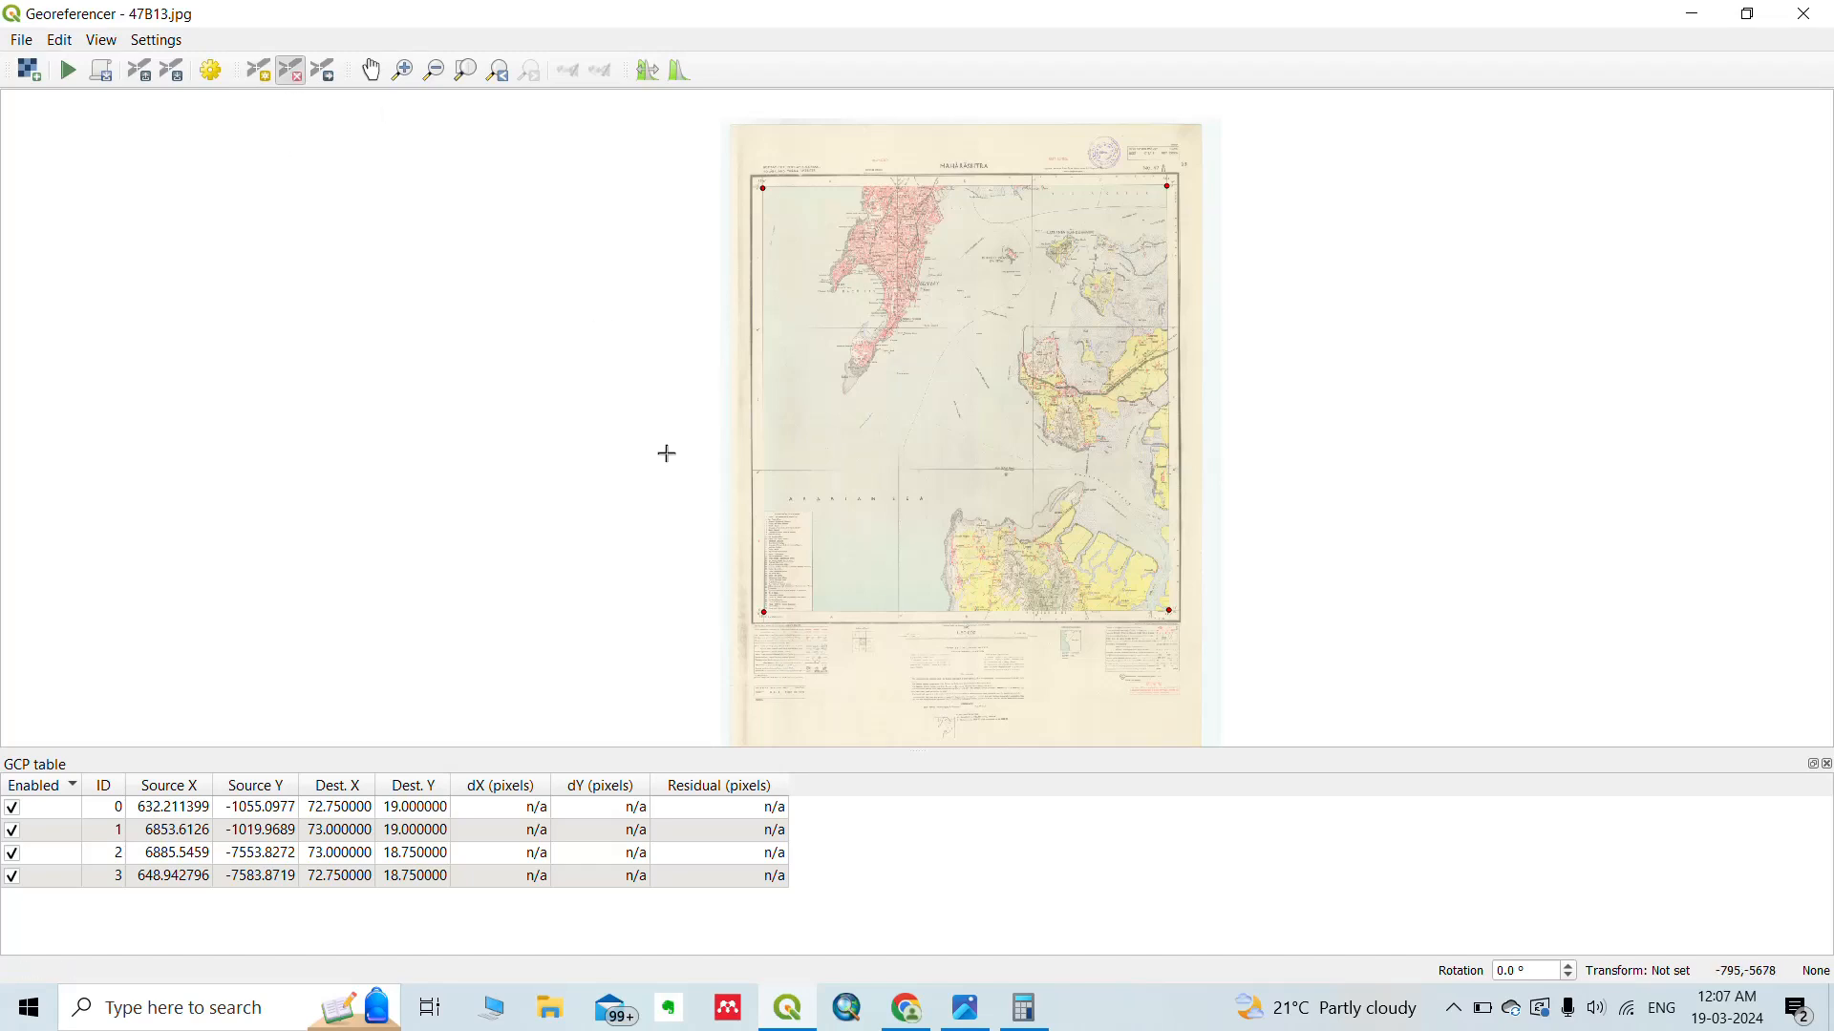
pyautogui.click(764, 612)
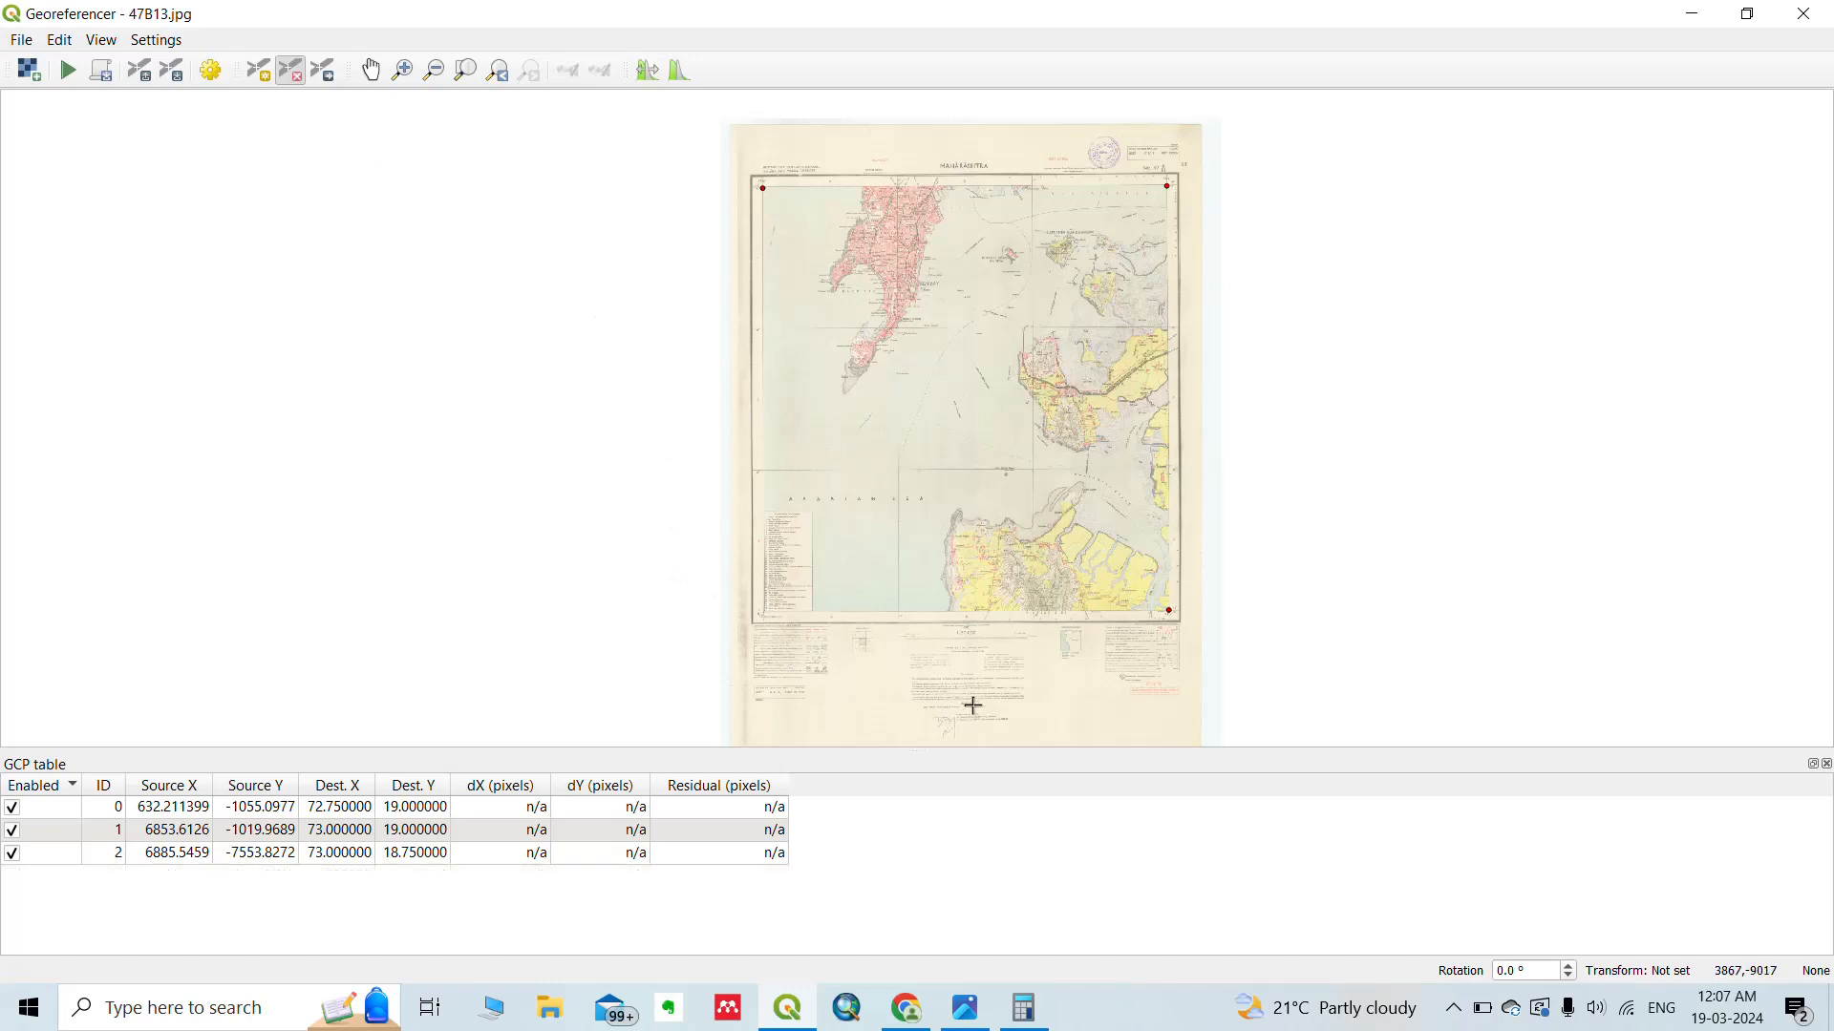
pyautogui.scroll(1, 759, 445)
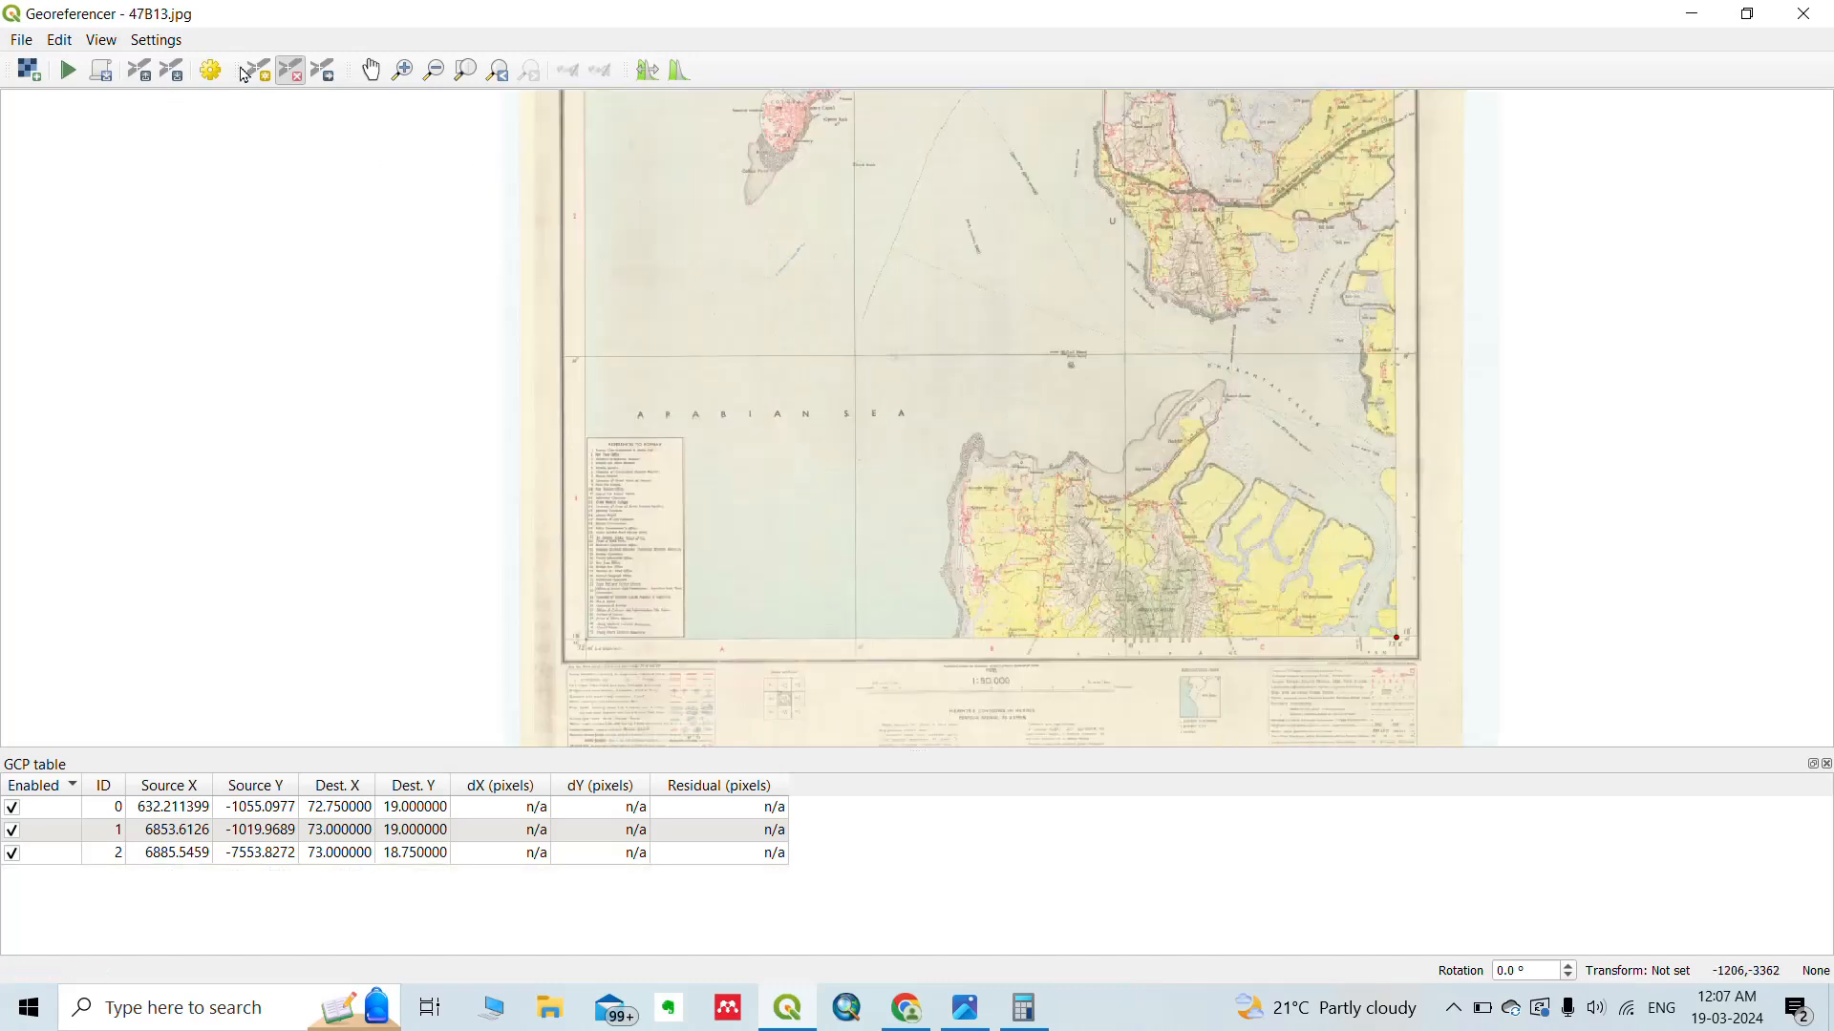
# Place a new control point at the centre of the southwest grid intersection, where the 72°45' and 18°45' lines cross.
pyautogui.click(257, 70)
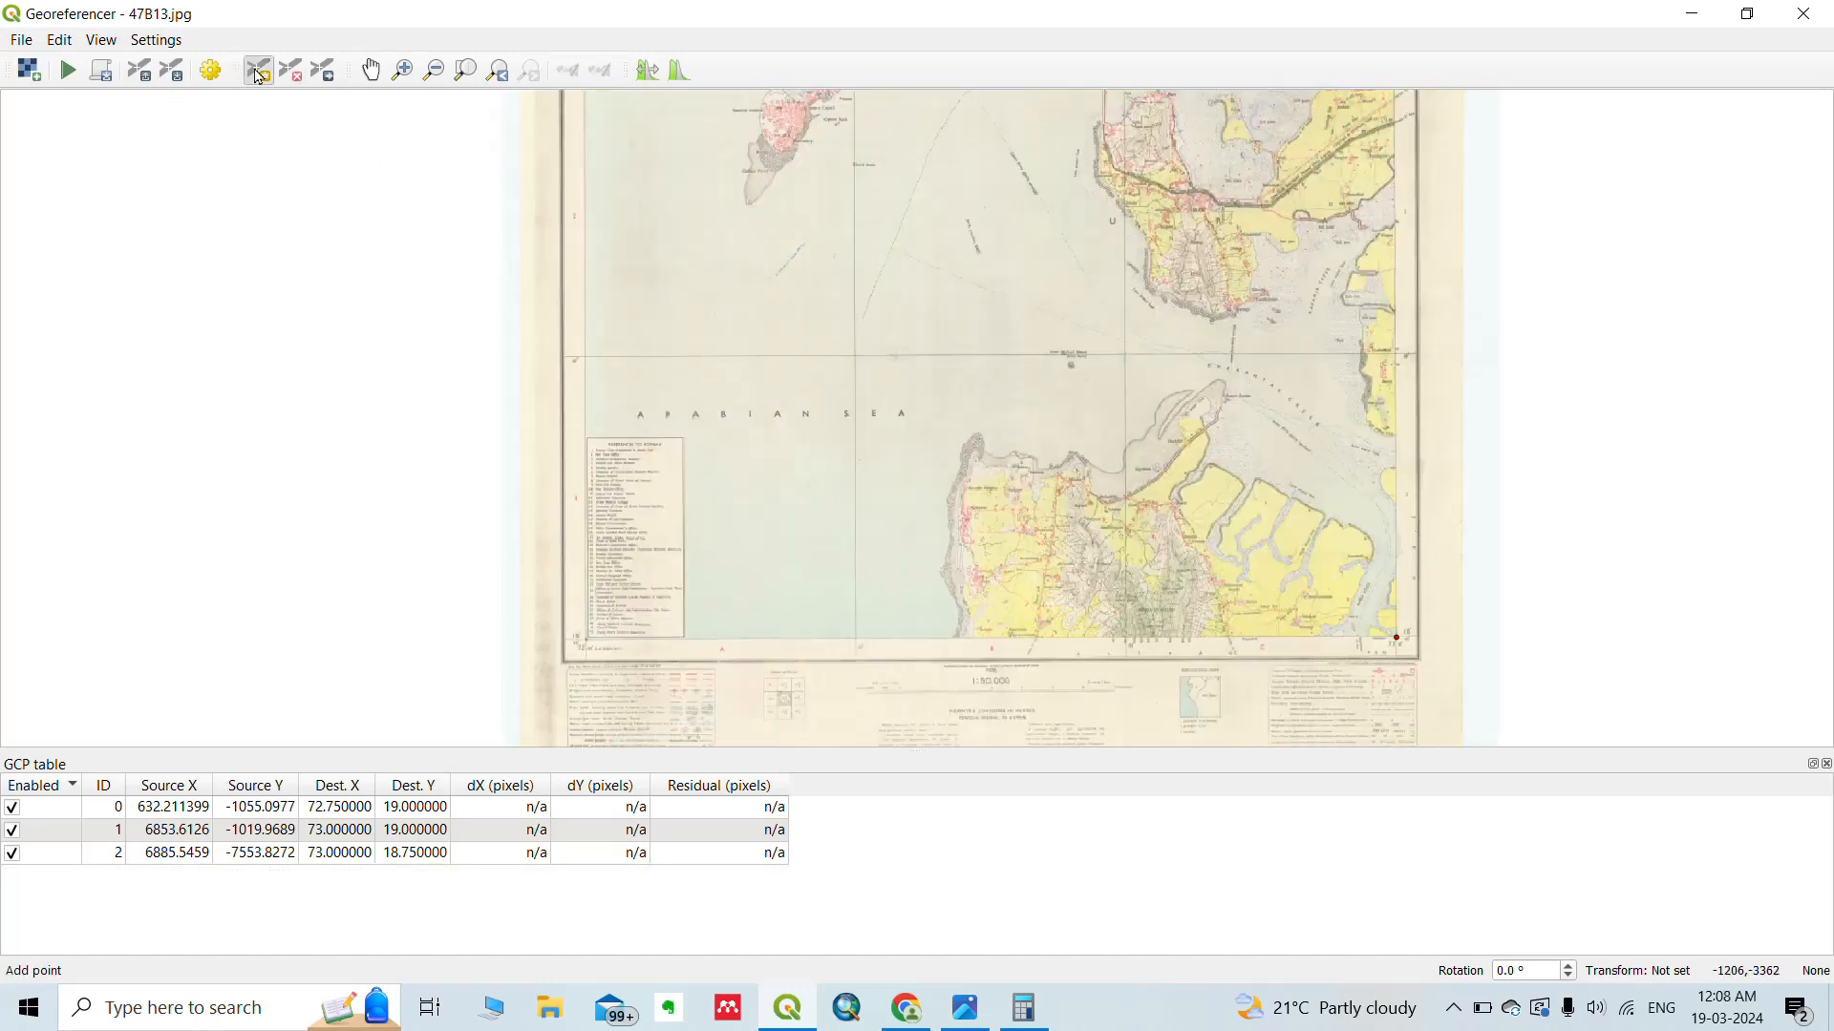
pyautogui.scroll(5, 605, 663)
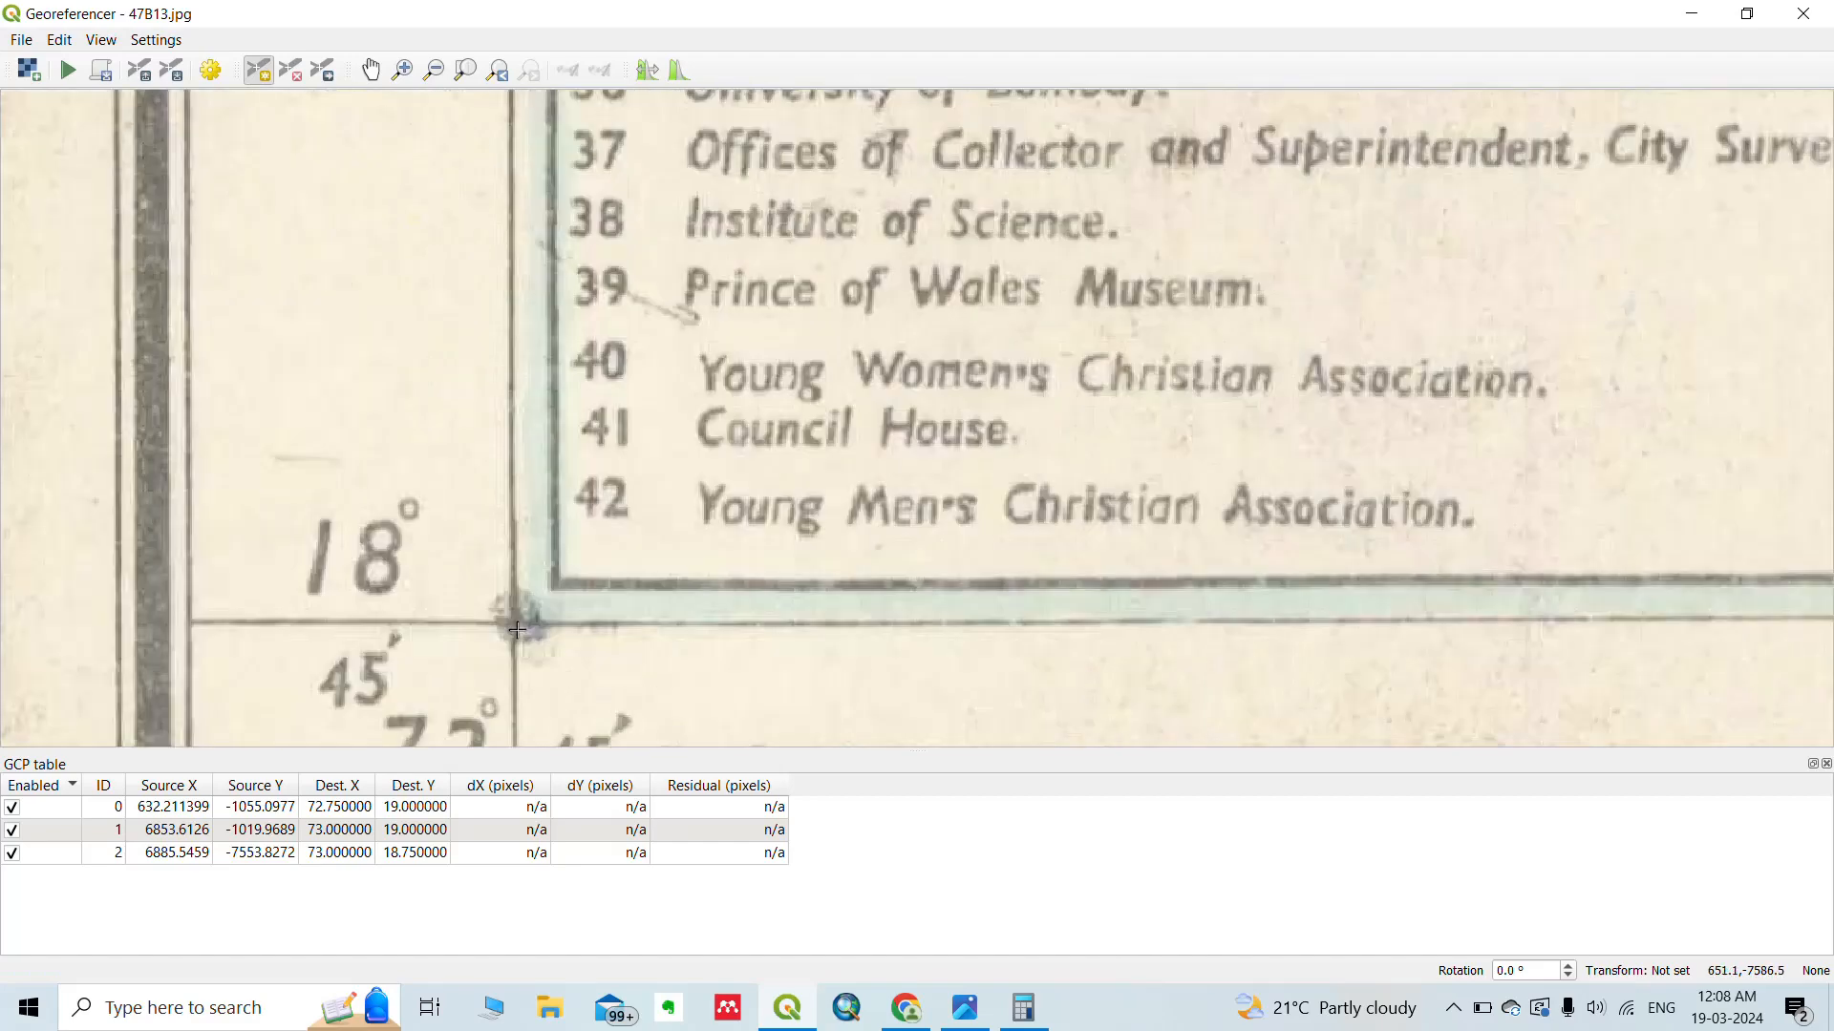
pyautogui.scroll(3, 517, 630)
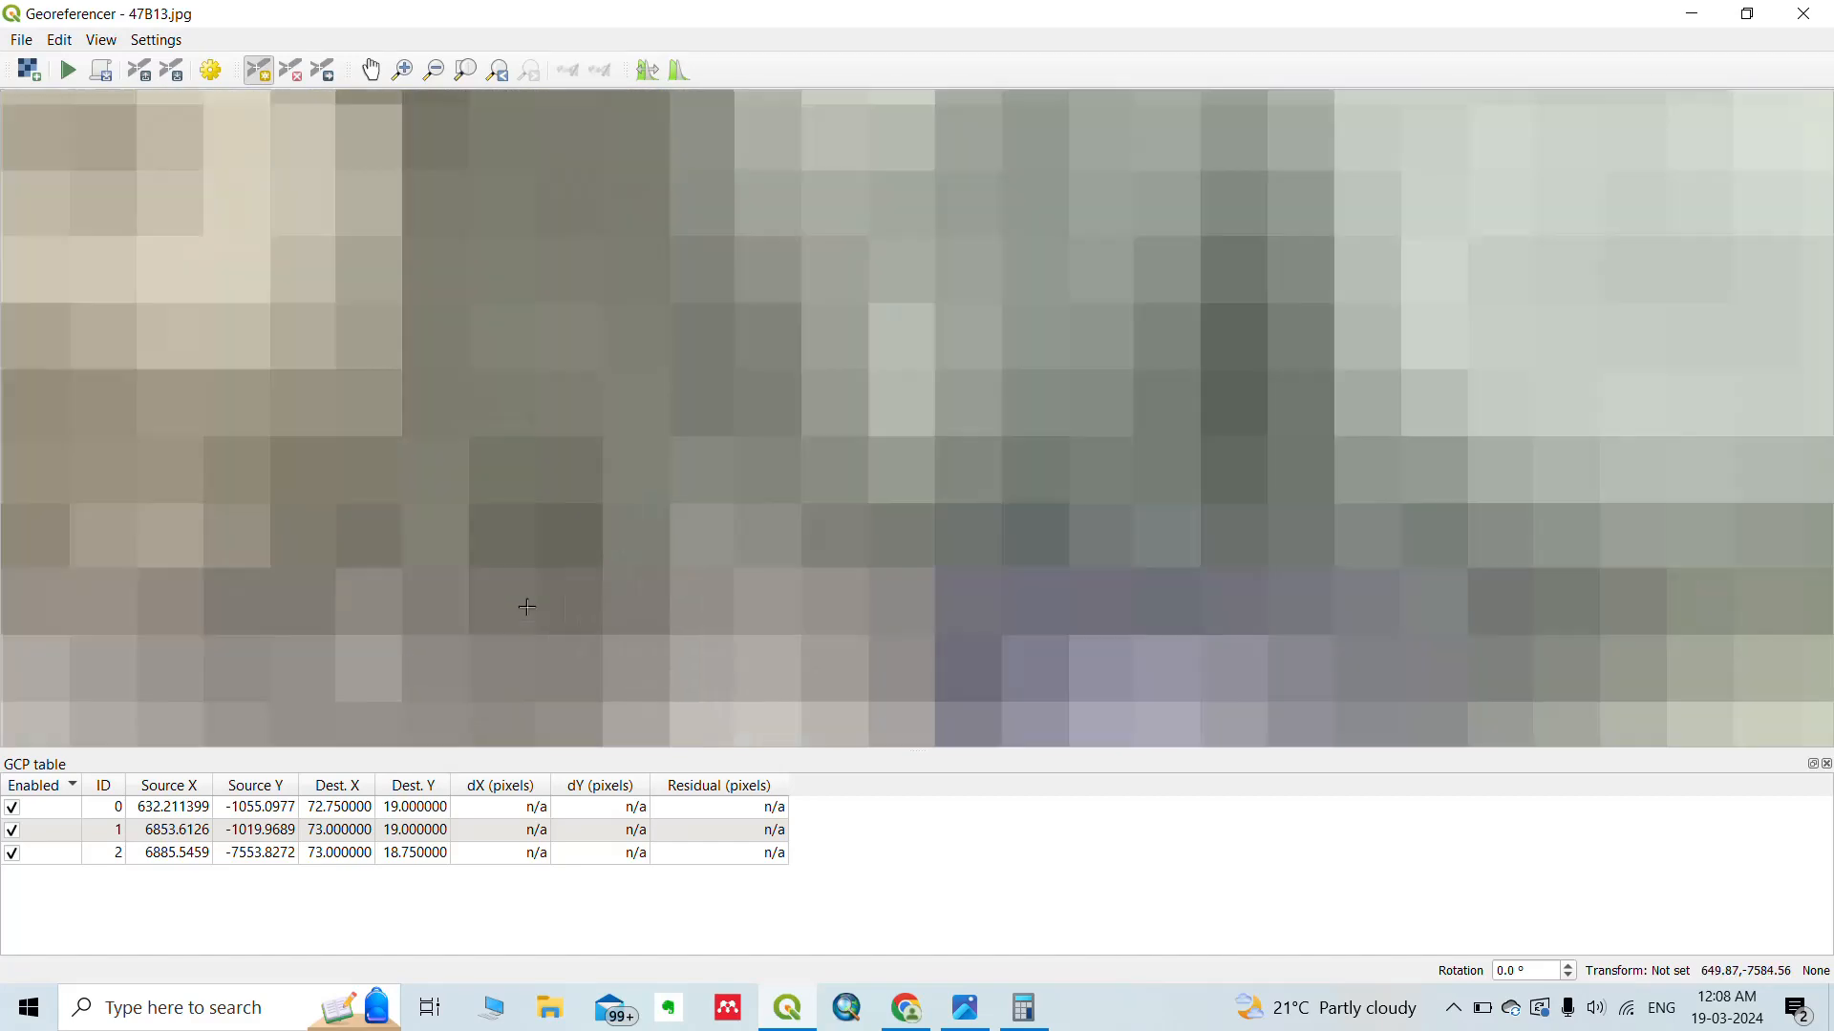
pyautogui.click(528, 605)
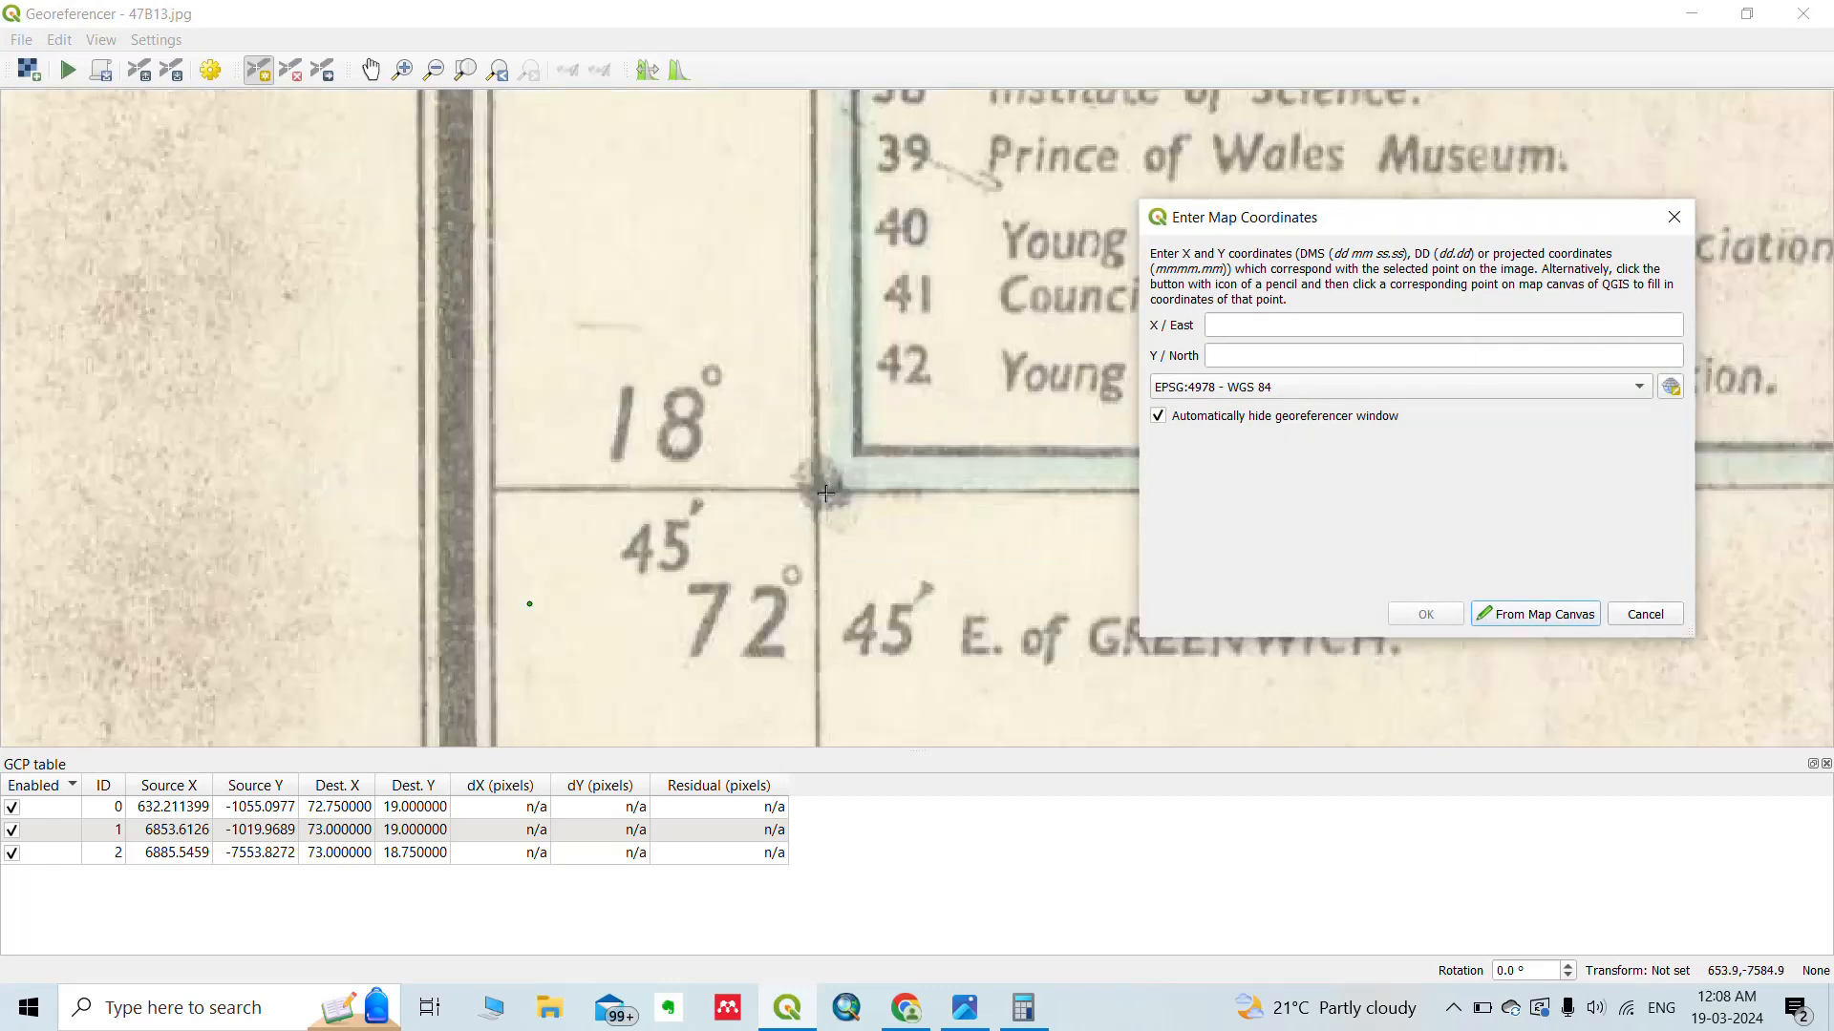
# Assign X / East 72.75 and Y / North 18.75 to the new southwest control point and add it to the GCP table.
pyautogui.click(1253, 327)
pyautogui.scroll(-3, 767, 392)
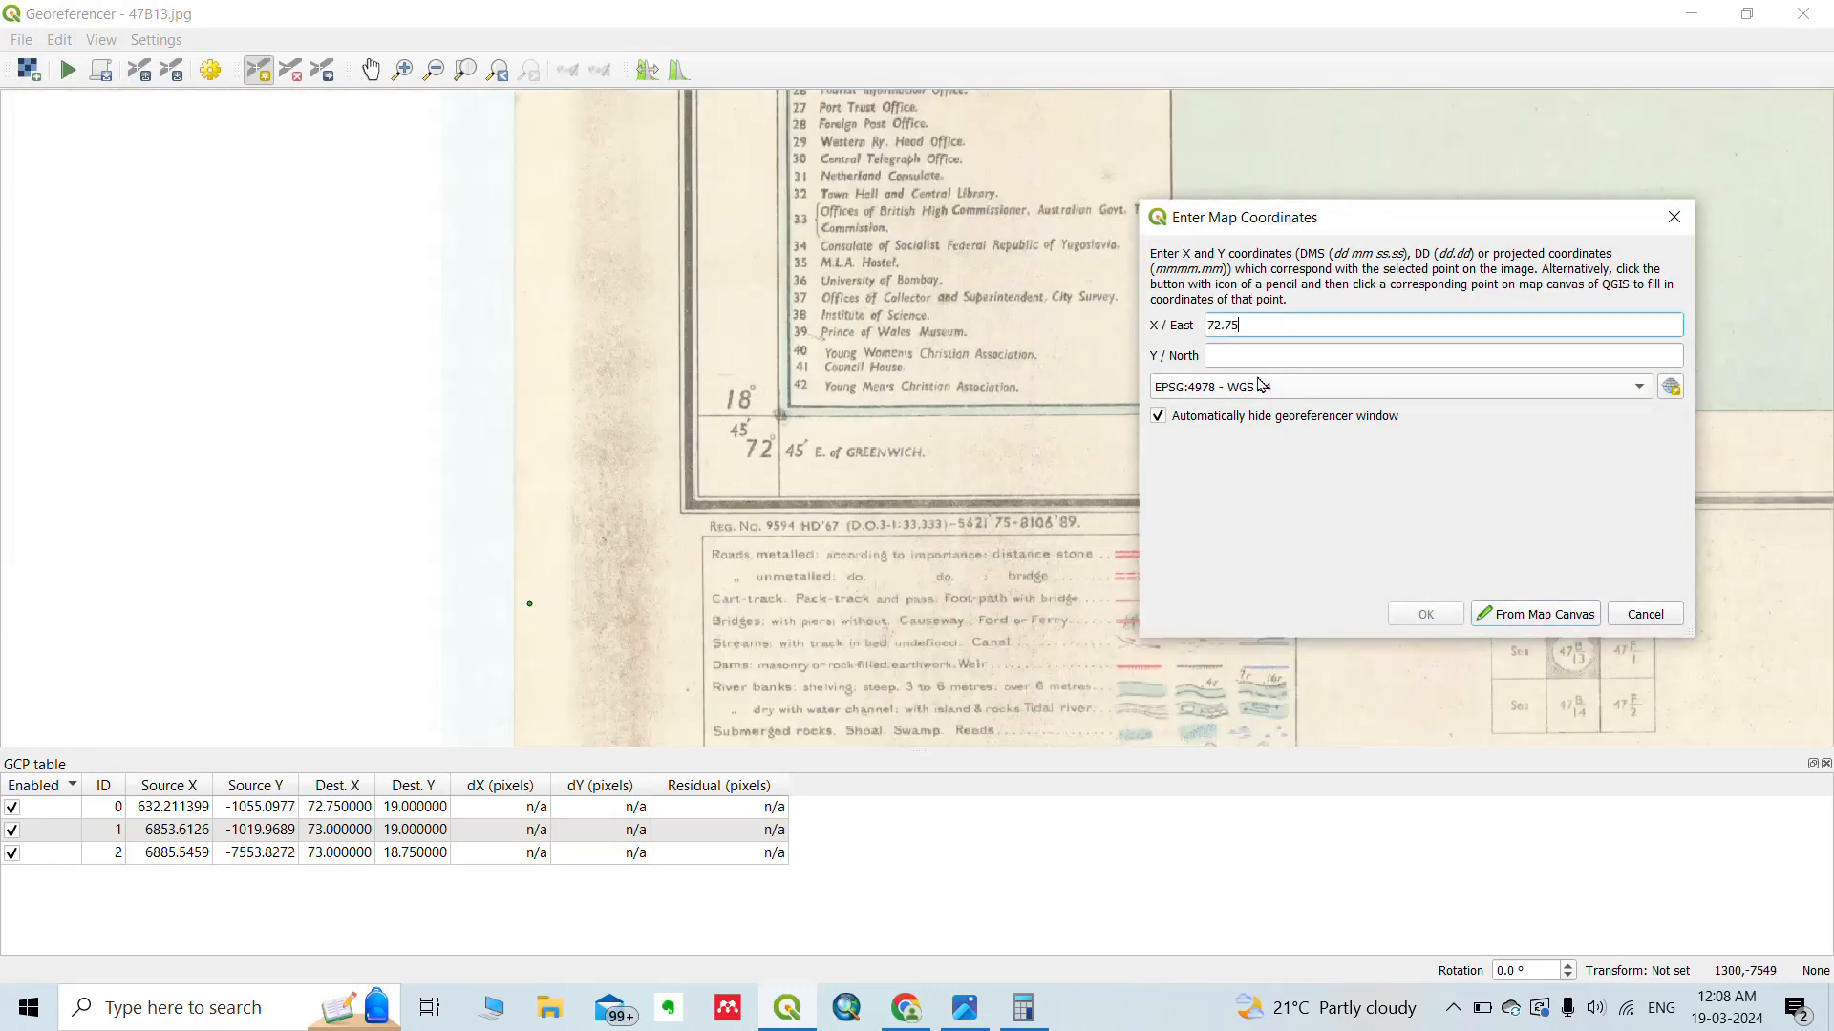
pyautogui.press('Tab')
pyautogui.write('1')
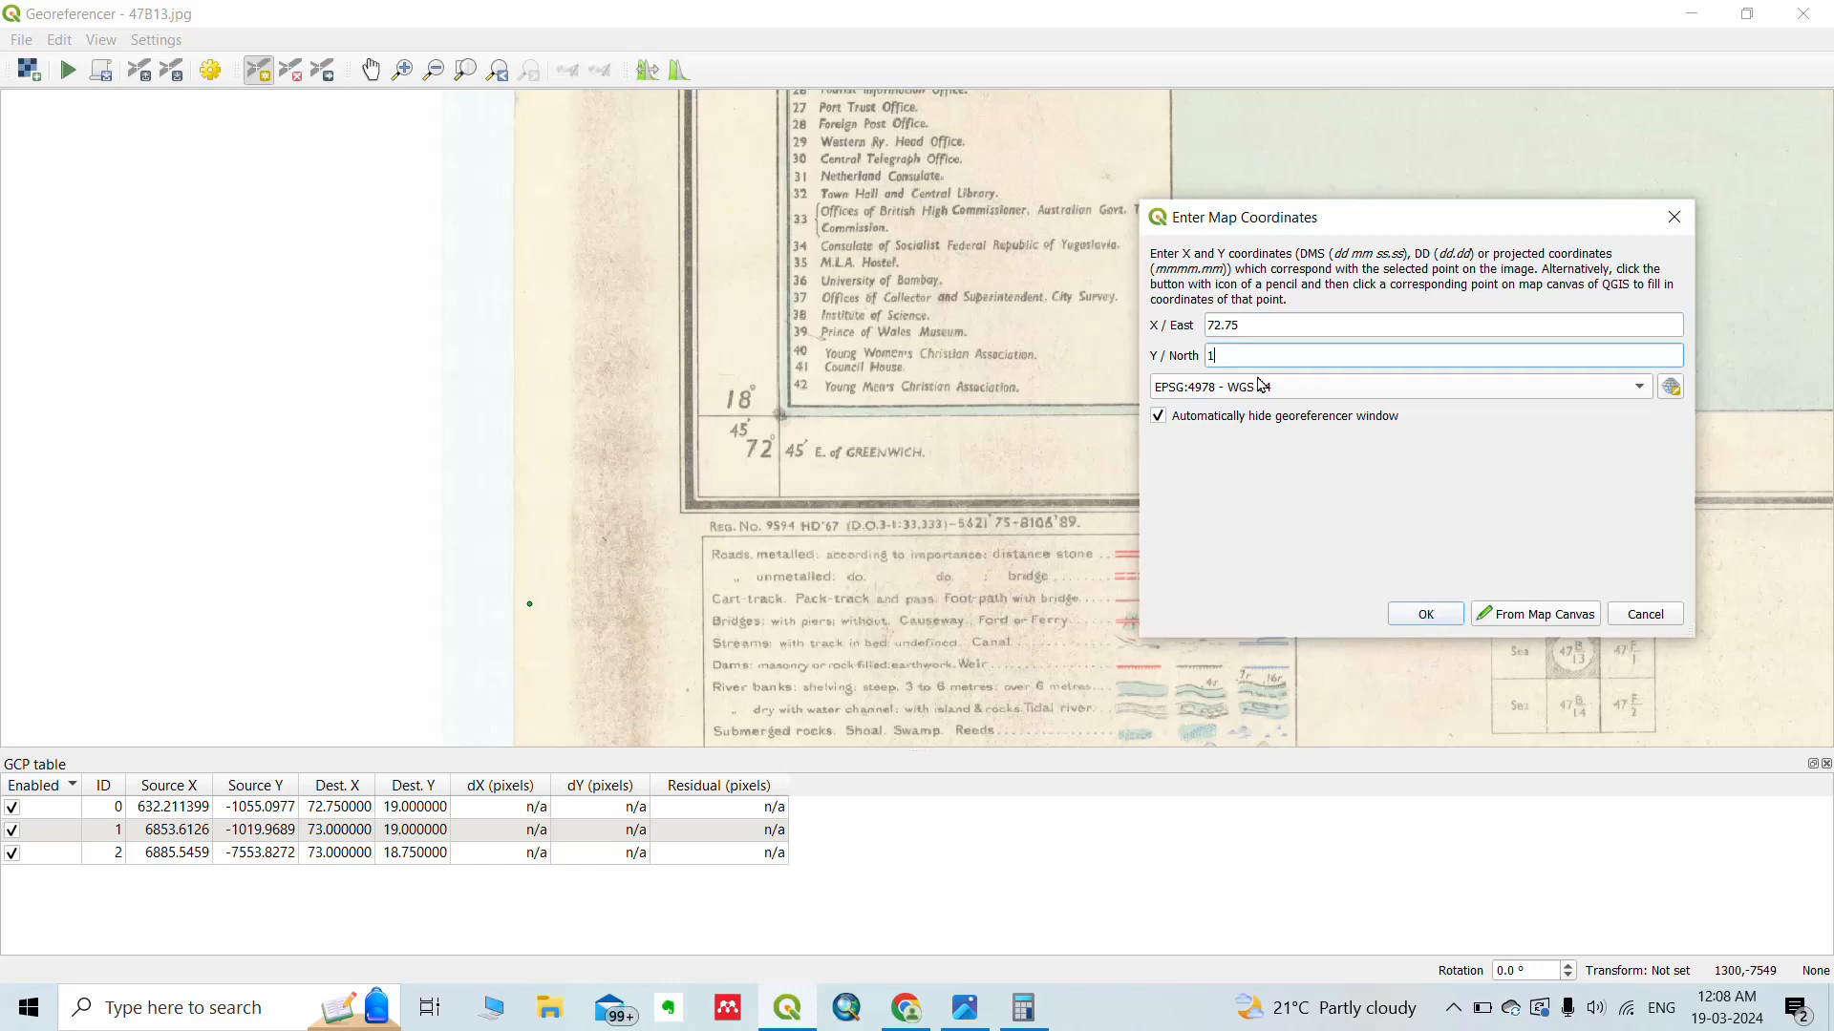
pyautogui.write('8.75')
pyautogui.click(1436, 621)
pyautogui.scroll(-5, 960, 491)
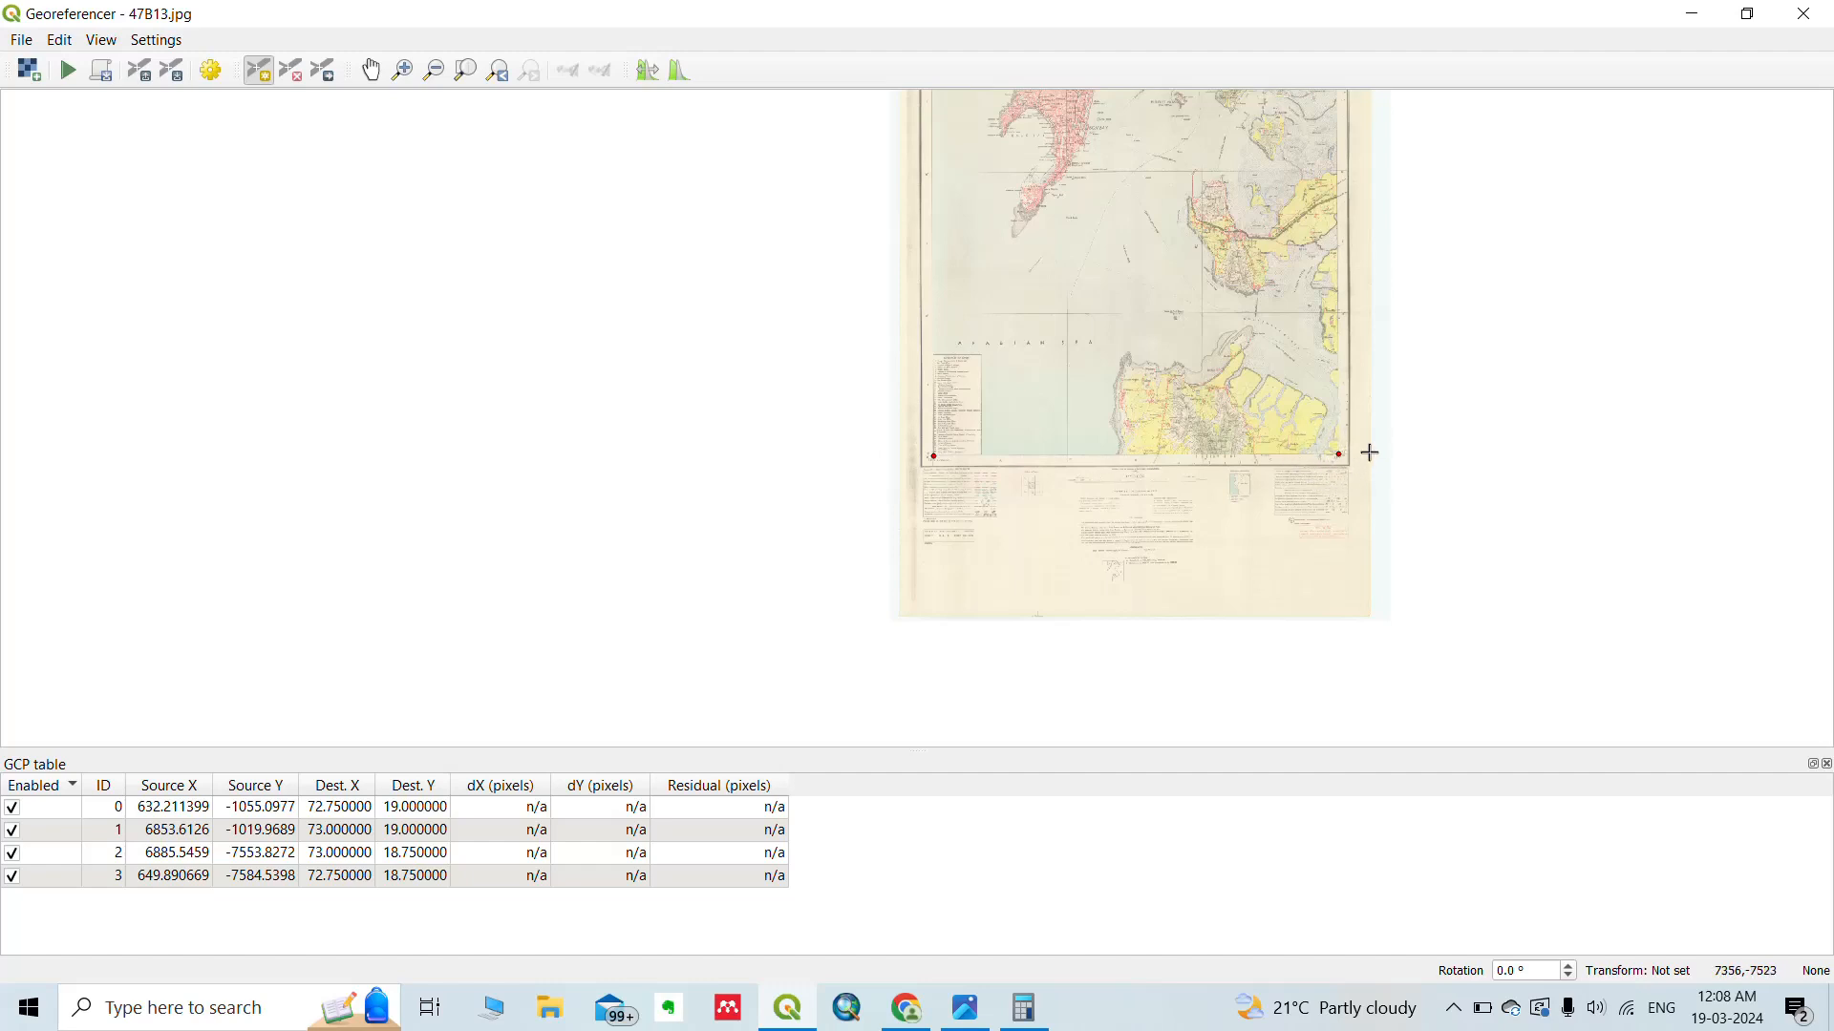
pyautogui.scroll(-1, 1228, 409)
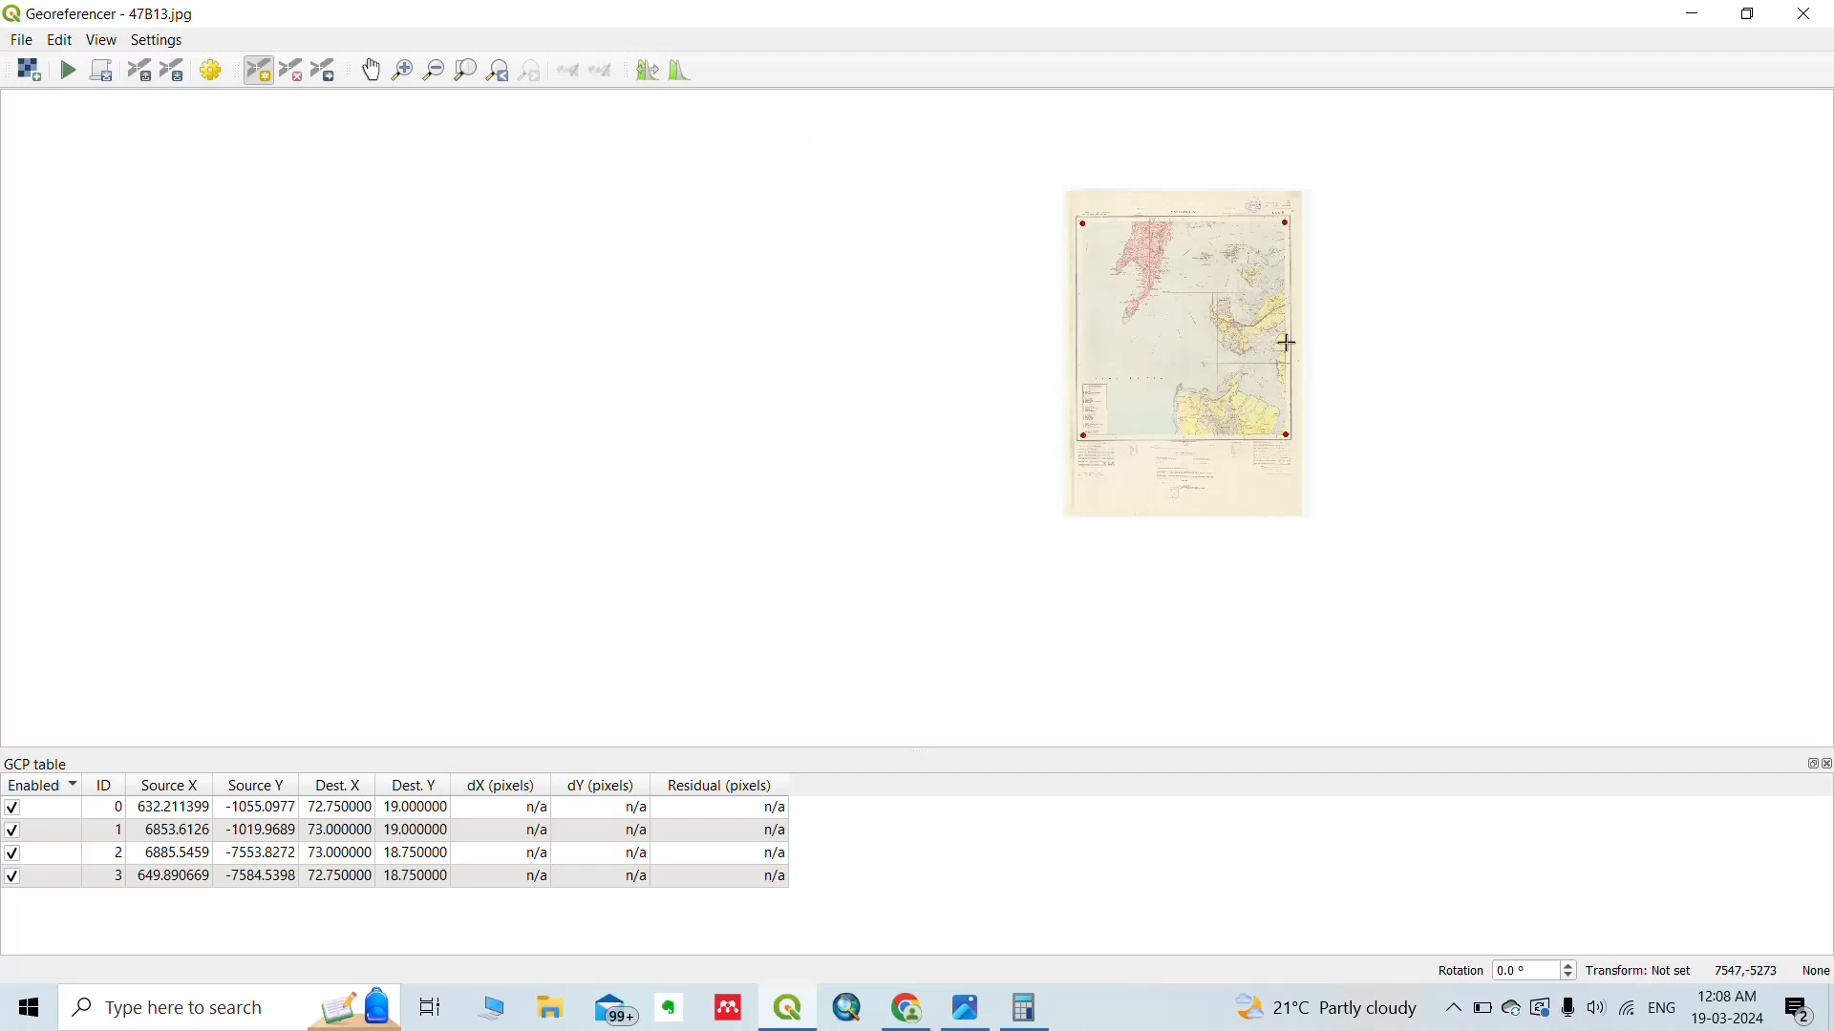
pyautogui.scroll(1, 1187, 292)
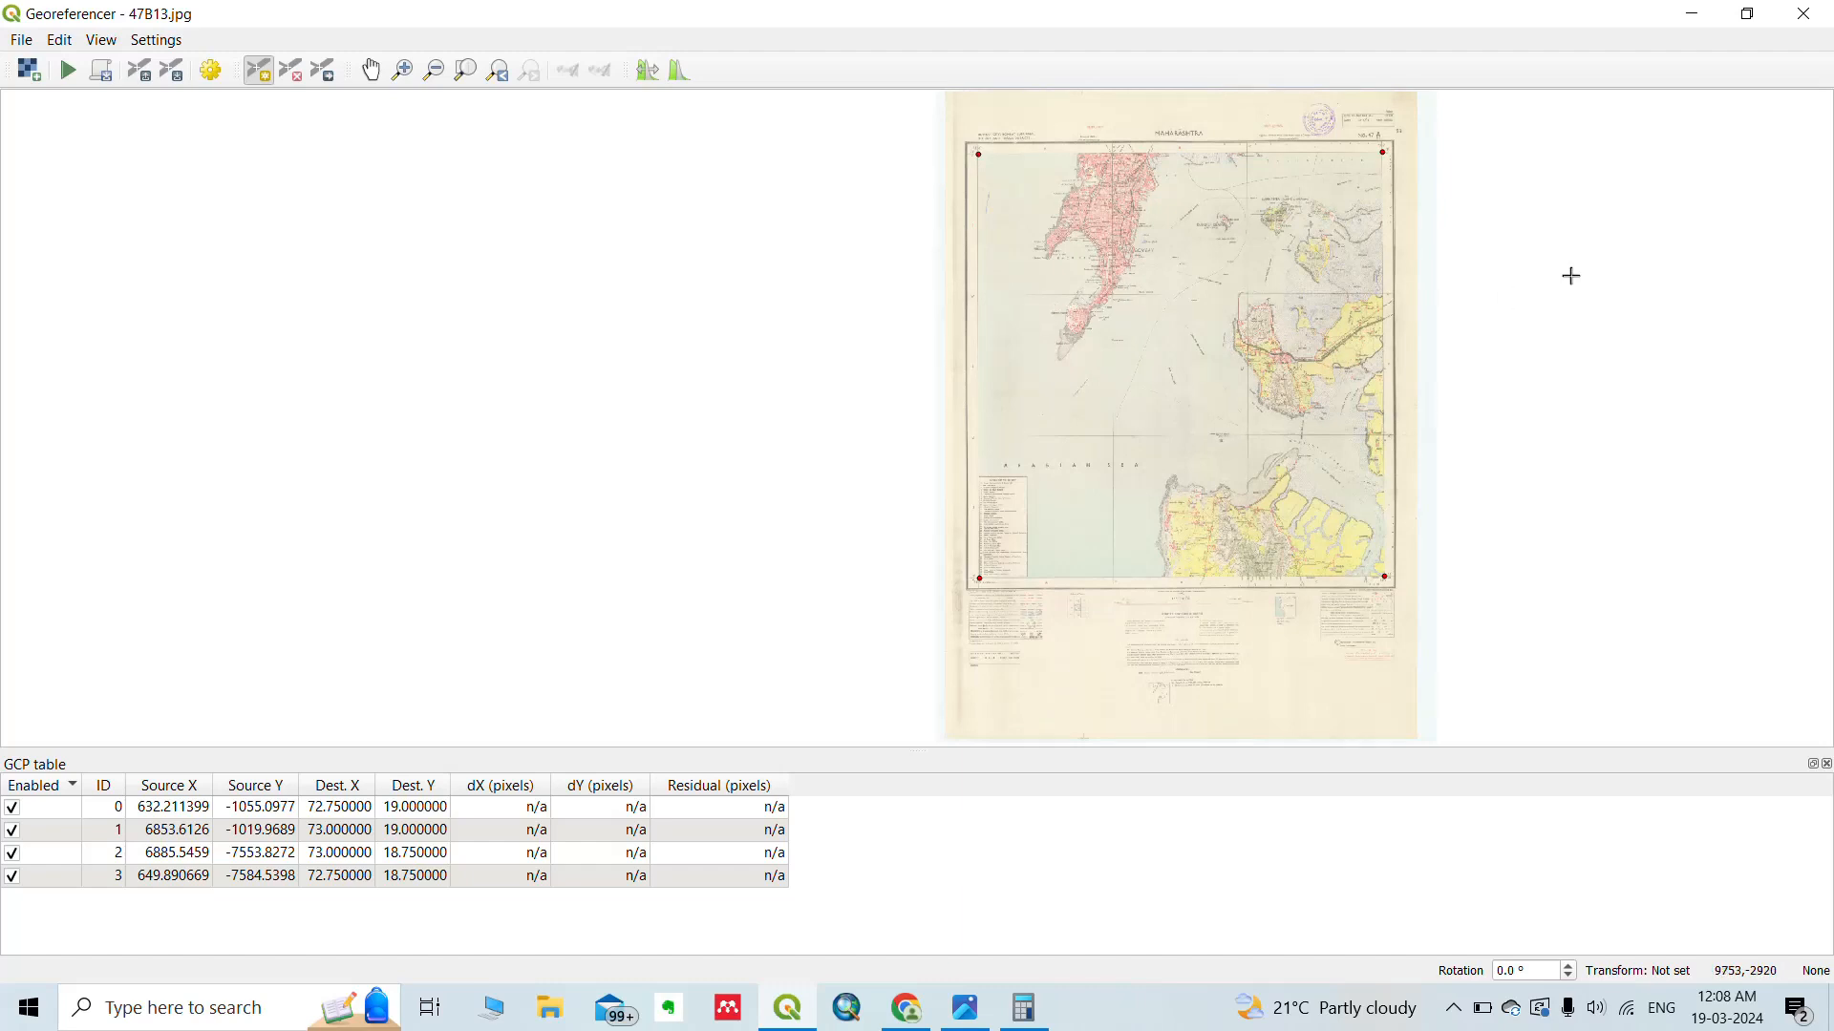
# Open the transformation settings and choose Polynomial 1 as the transformation type.
pyautogui.click(209, 73)
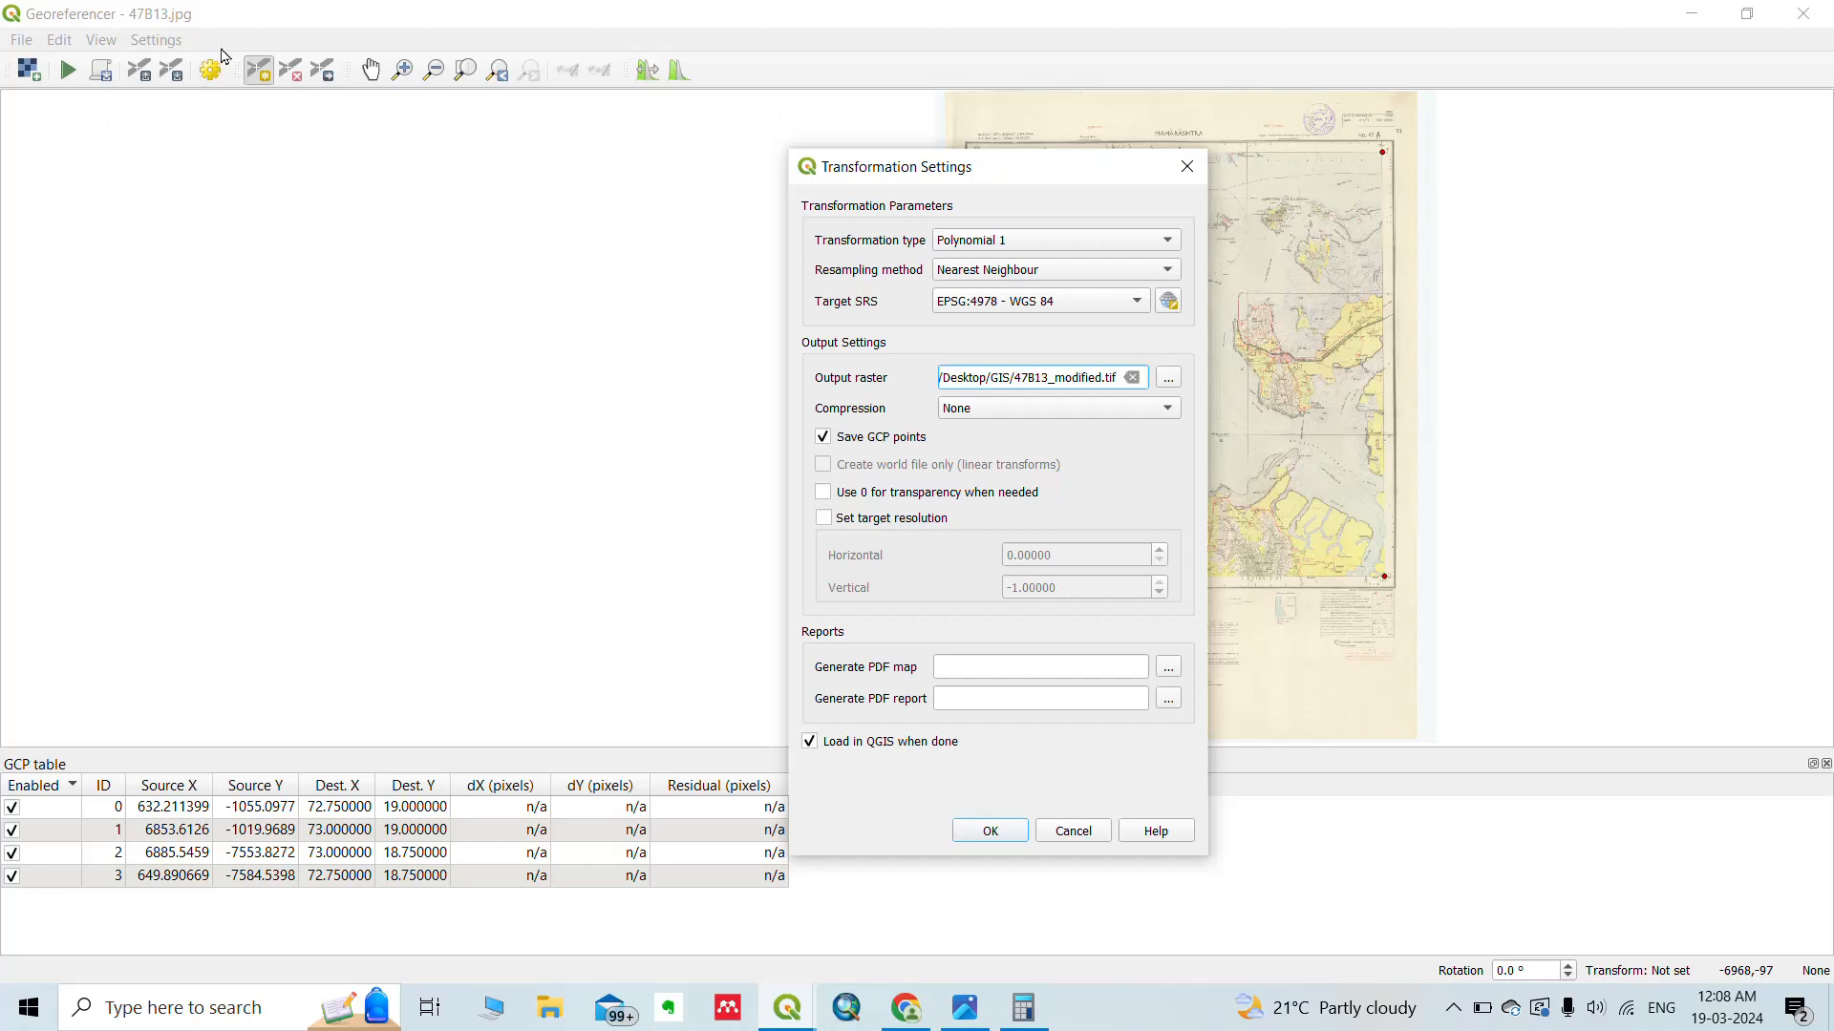
pyautogui.click(1187, 167)
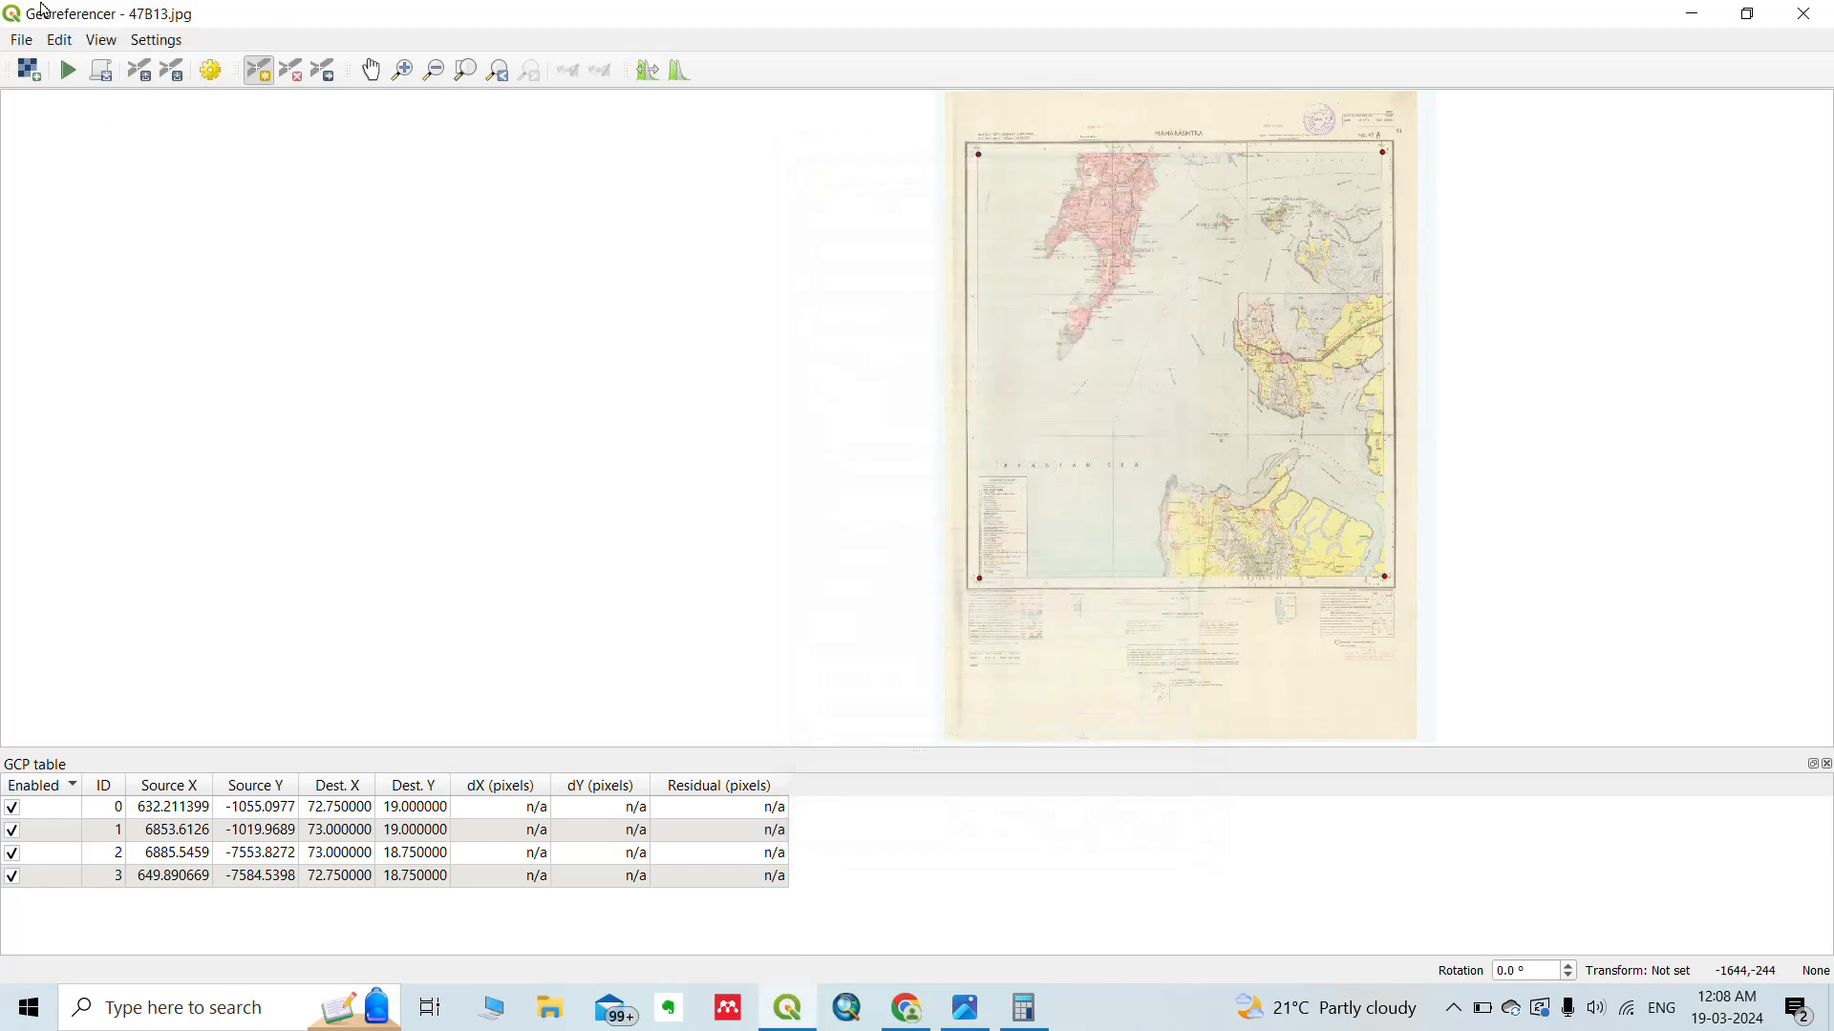
pyautogui.click(138, 43)
pyautogui.click(191, 66)
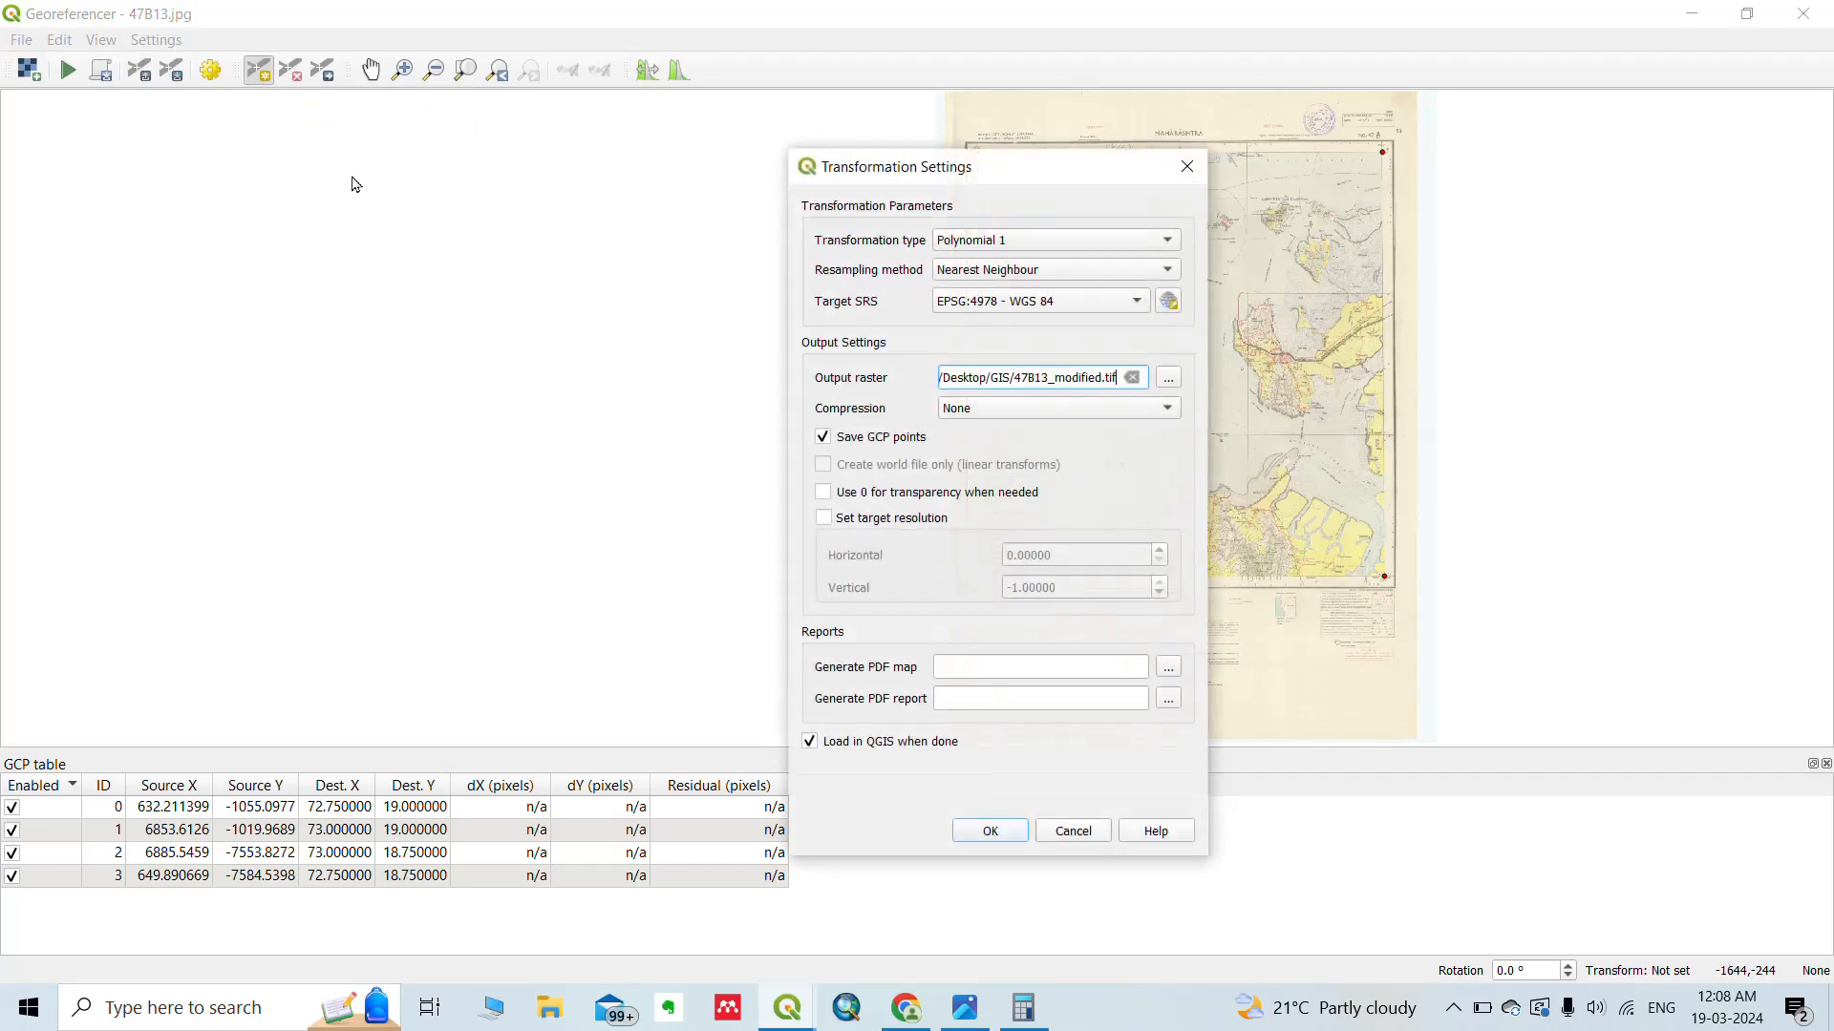
pyautogui.click(1002, 244)
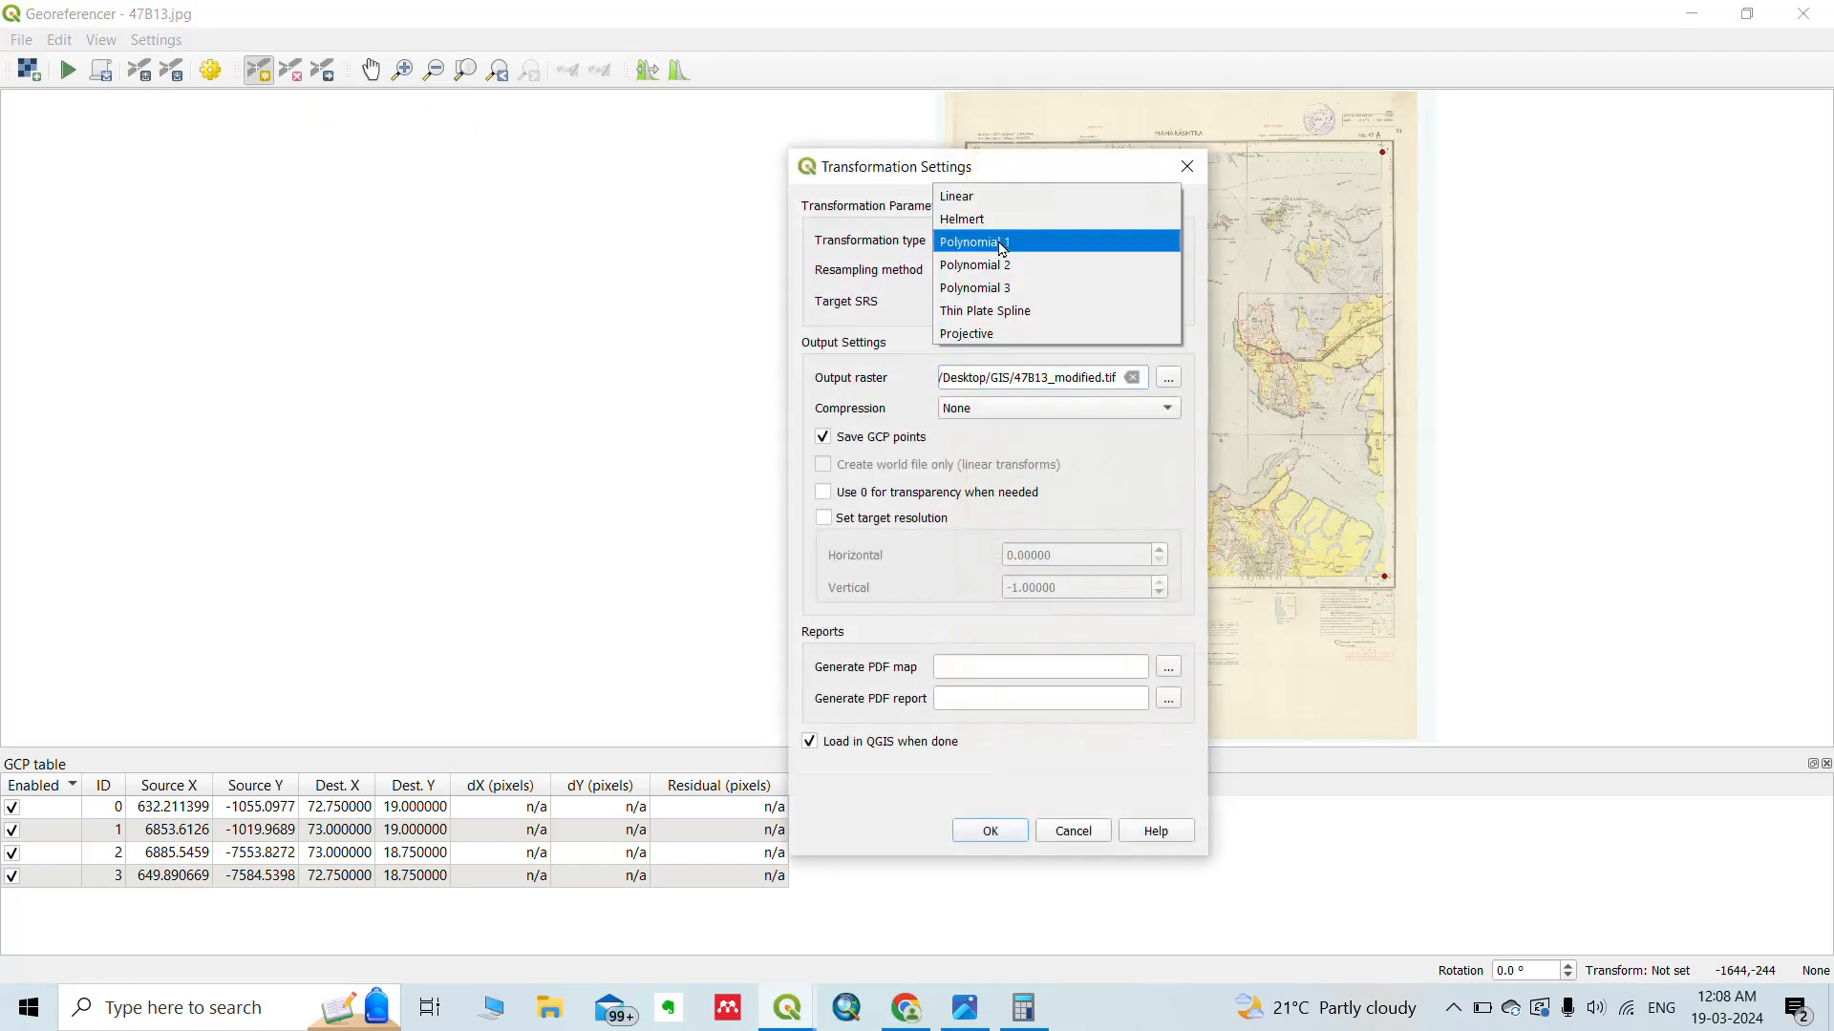
pyautogui.click(1002, 248)
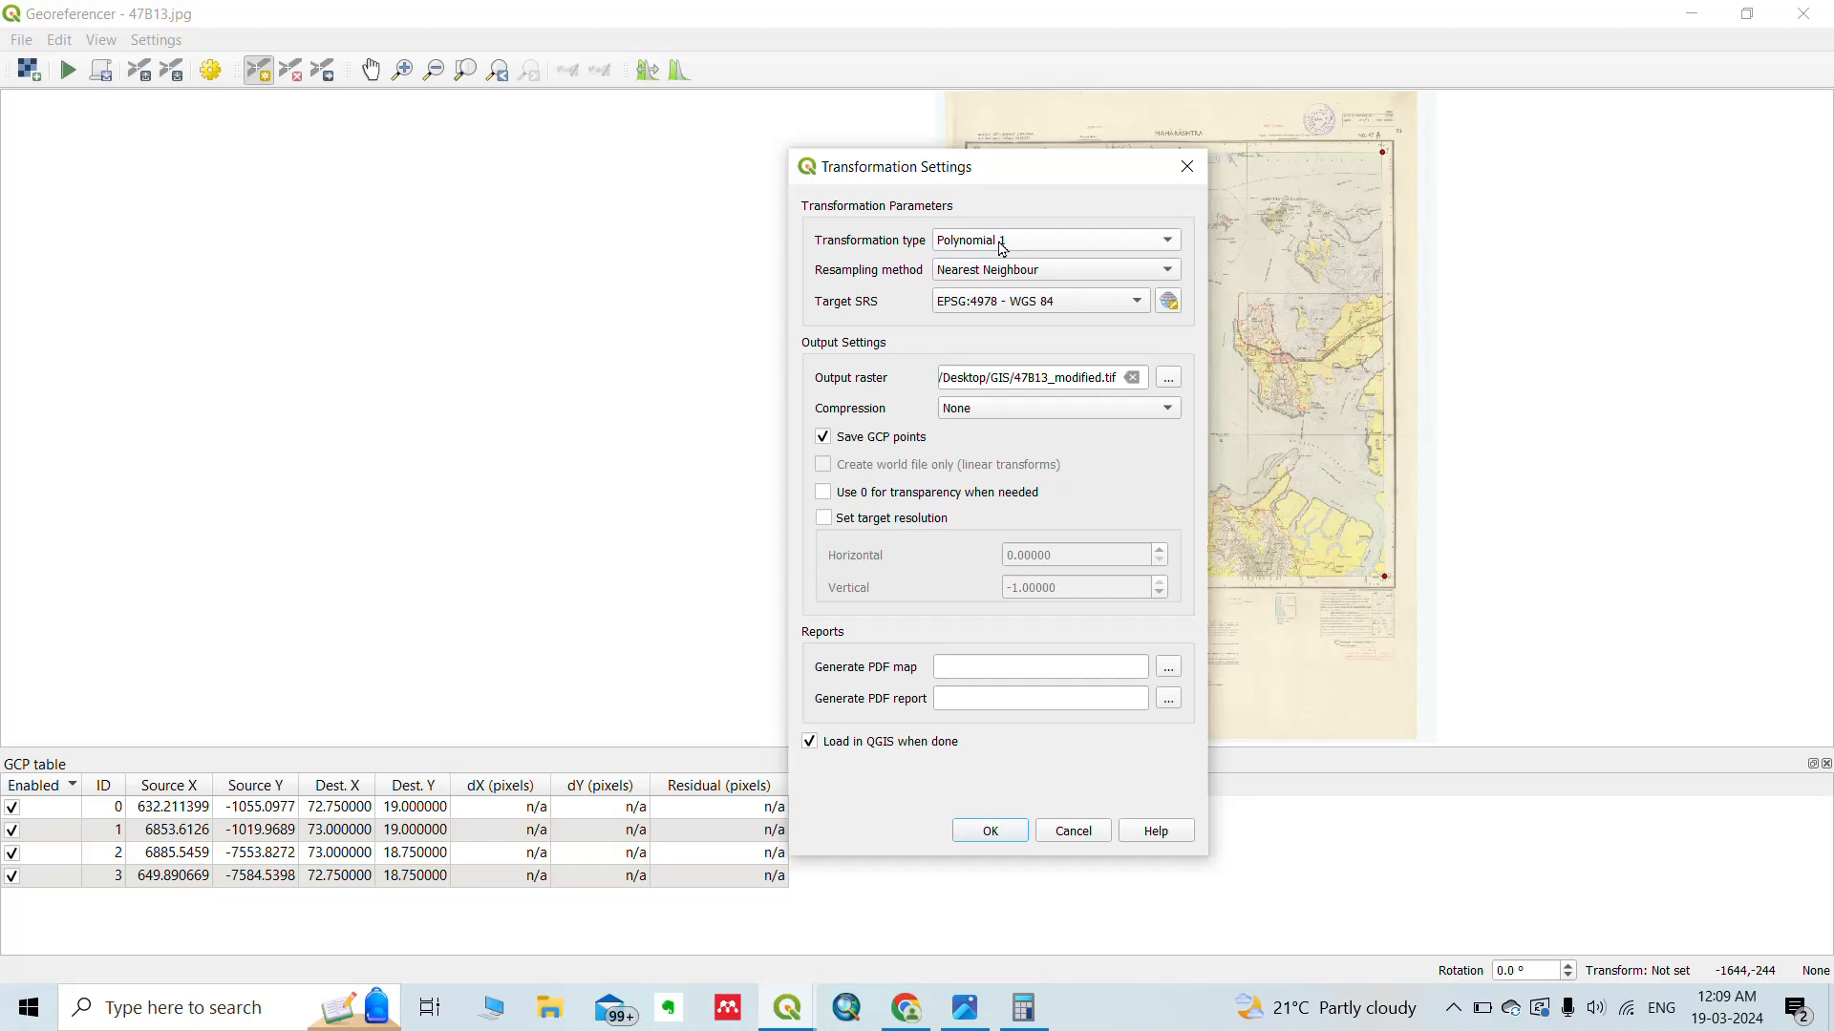
# Review the available transformation types, keeping Polynomial 1, and choose Nearest Neighbour as the resampling method.
pyautogui.moveTo(1048, 164); pyautogui.dragTo(742, 129)
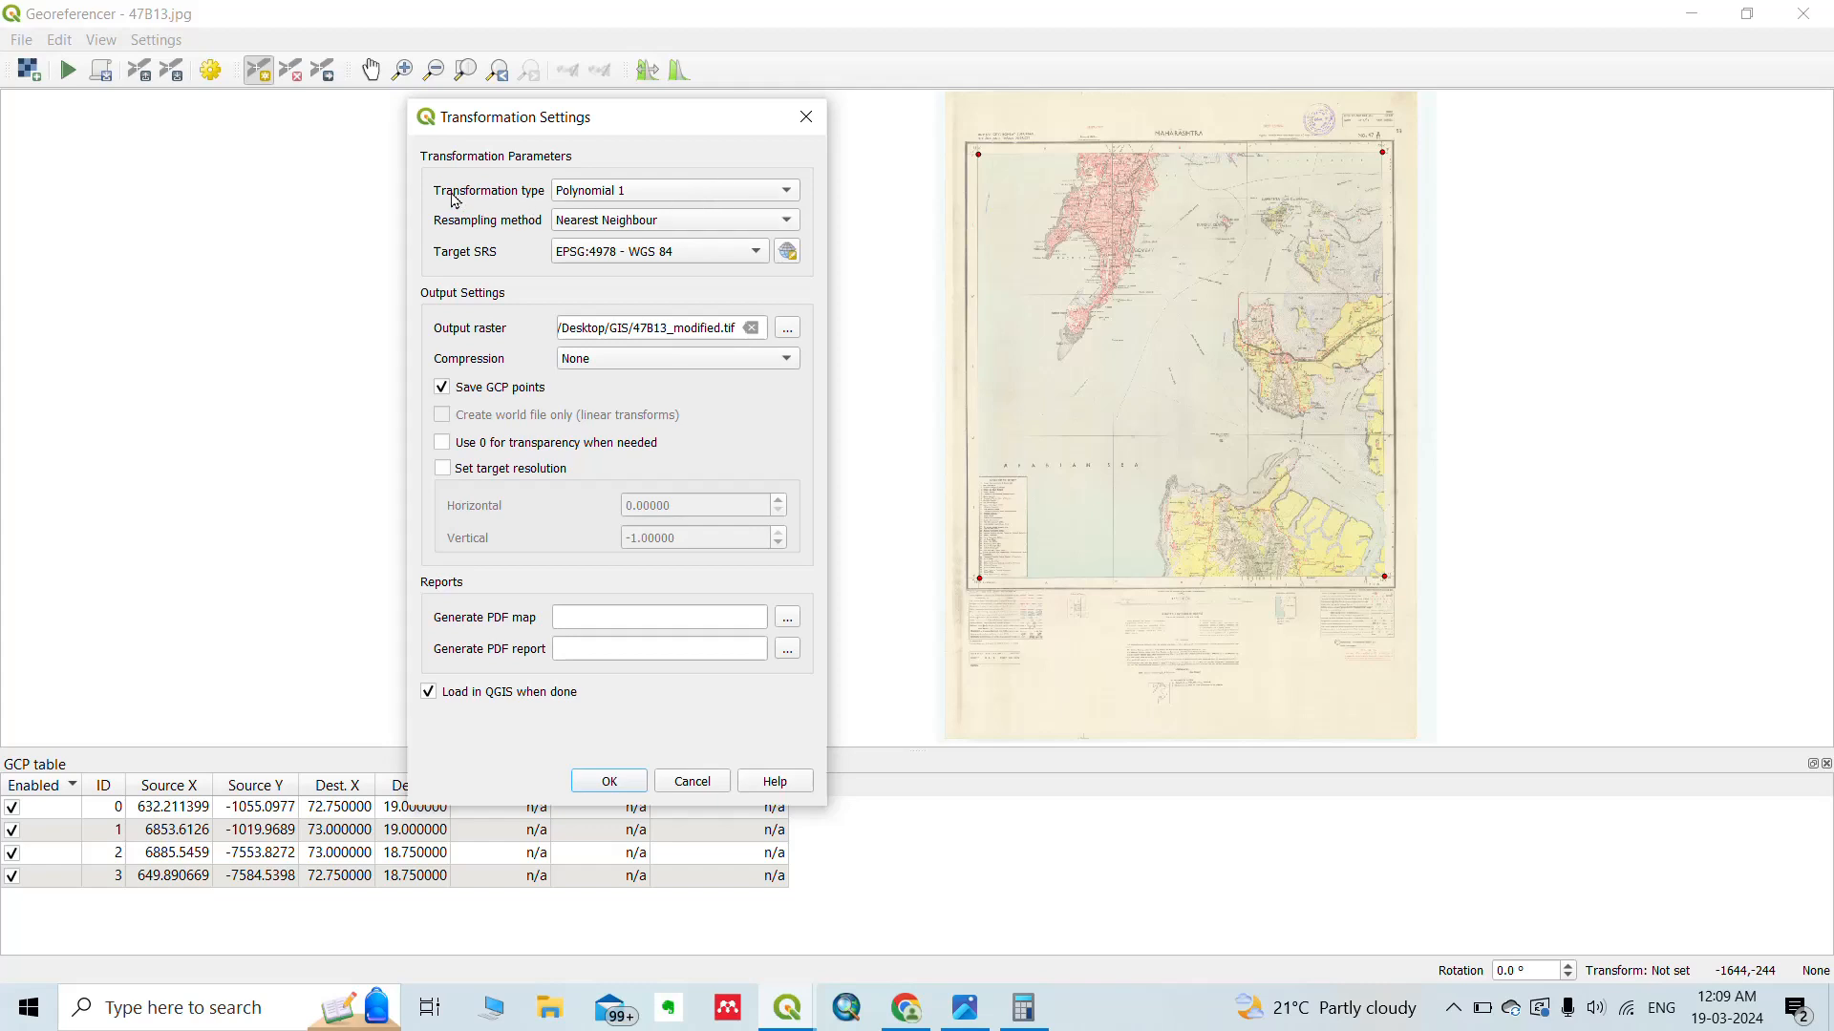
pyautogui.click(683, 195)
pyautogui.click(684, 195)
pyautogui.click(768, 191)
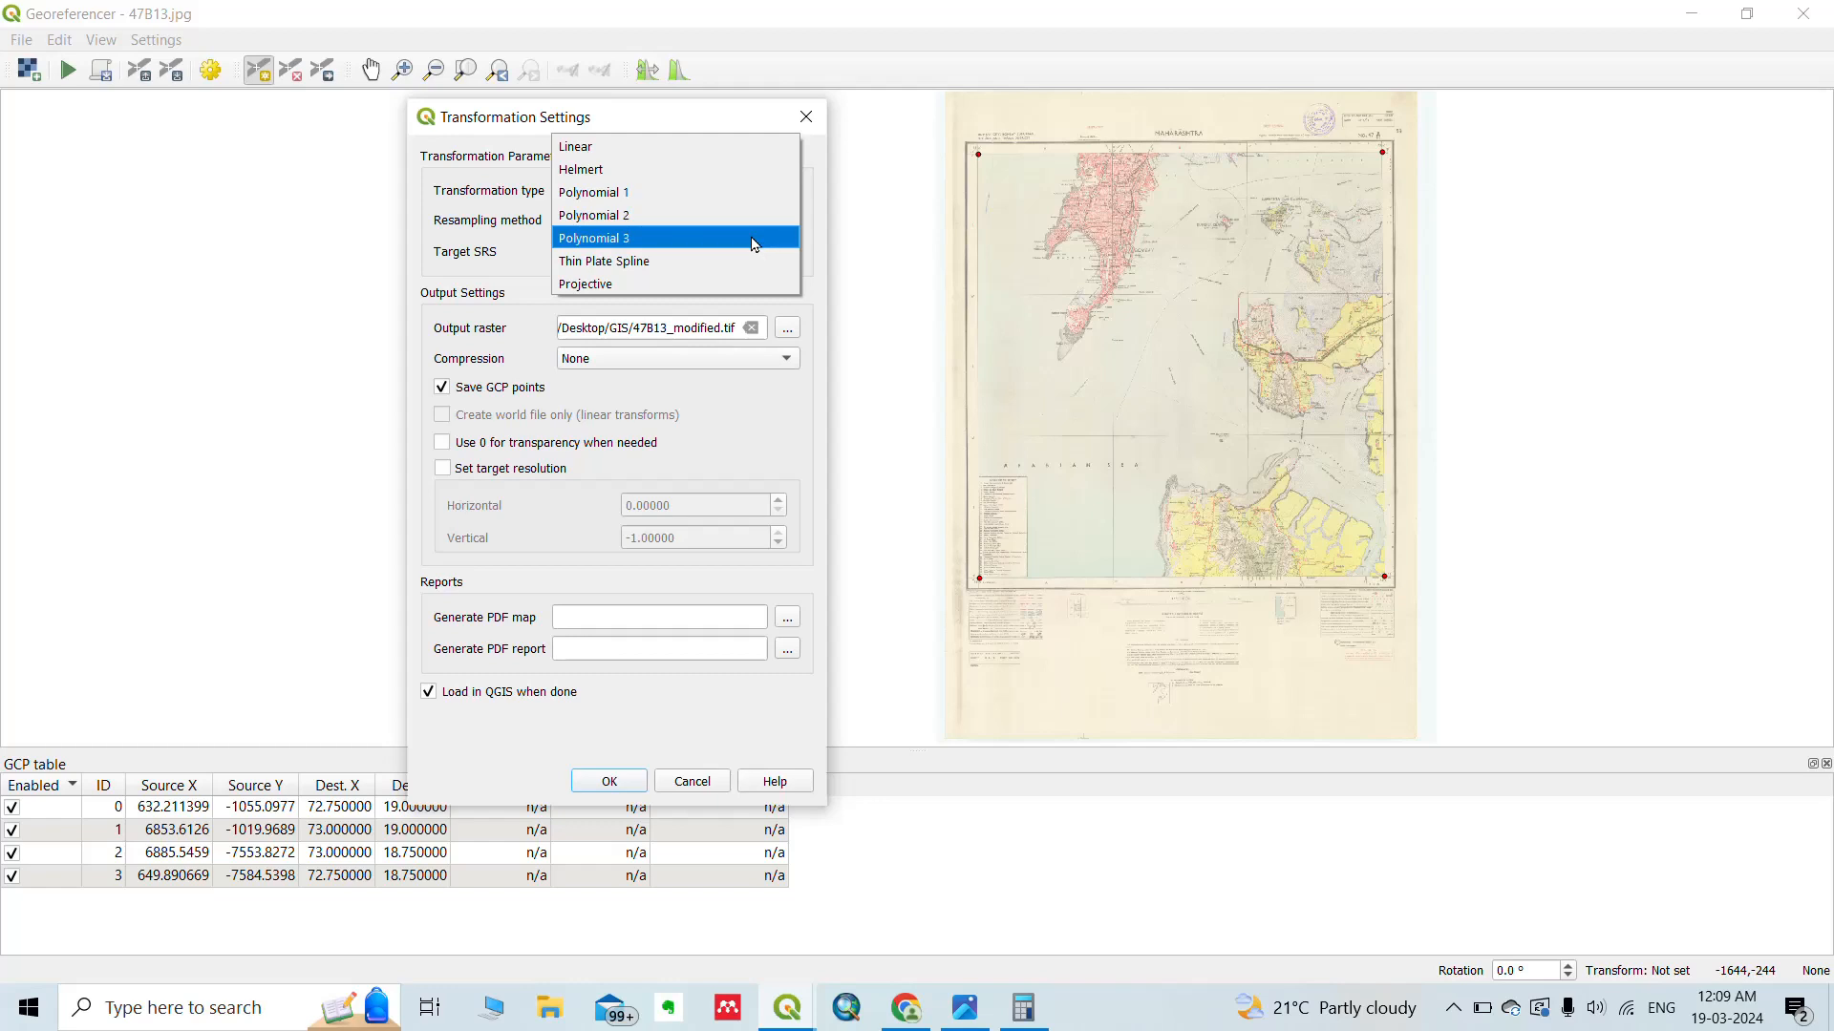
pyautogui.click(788, 192)
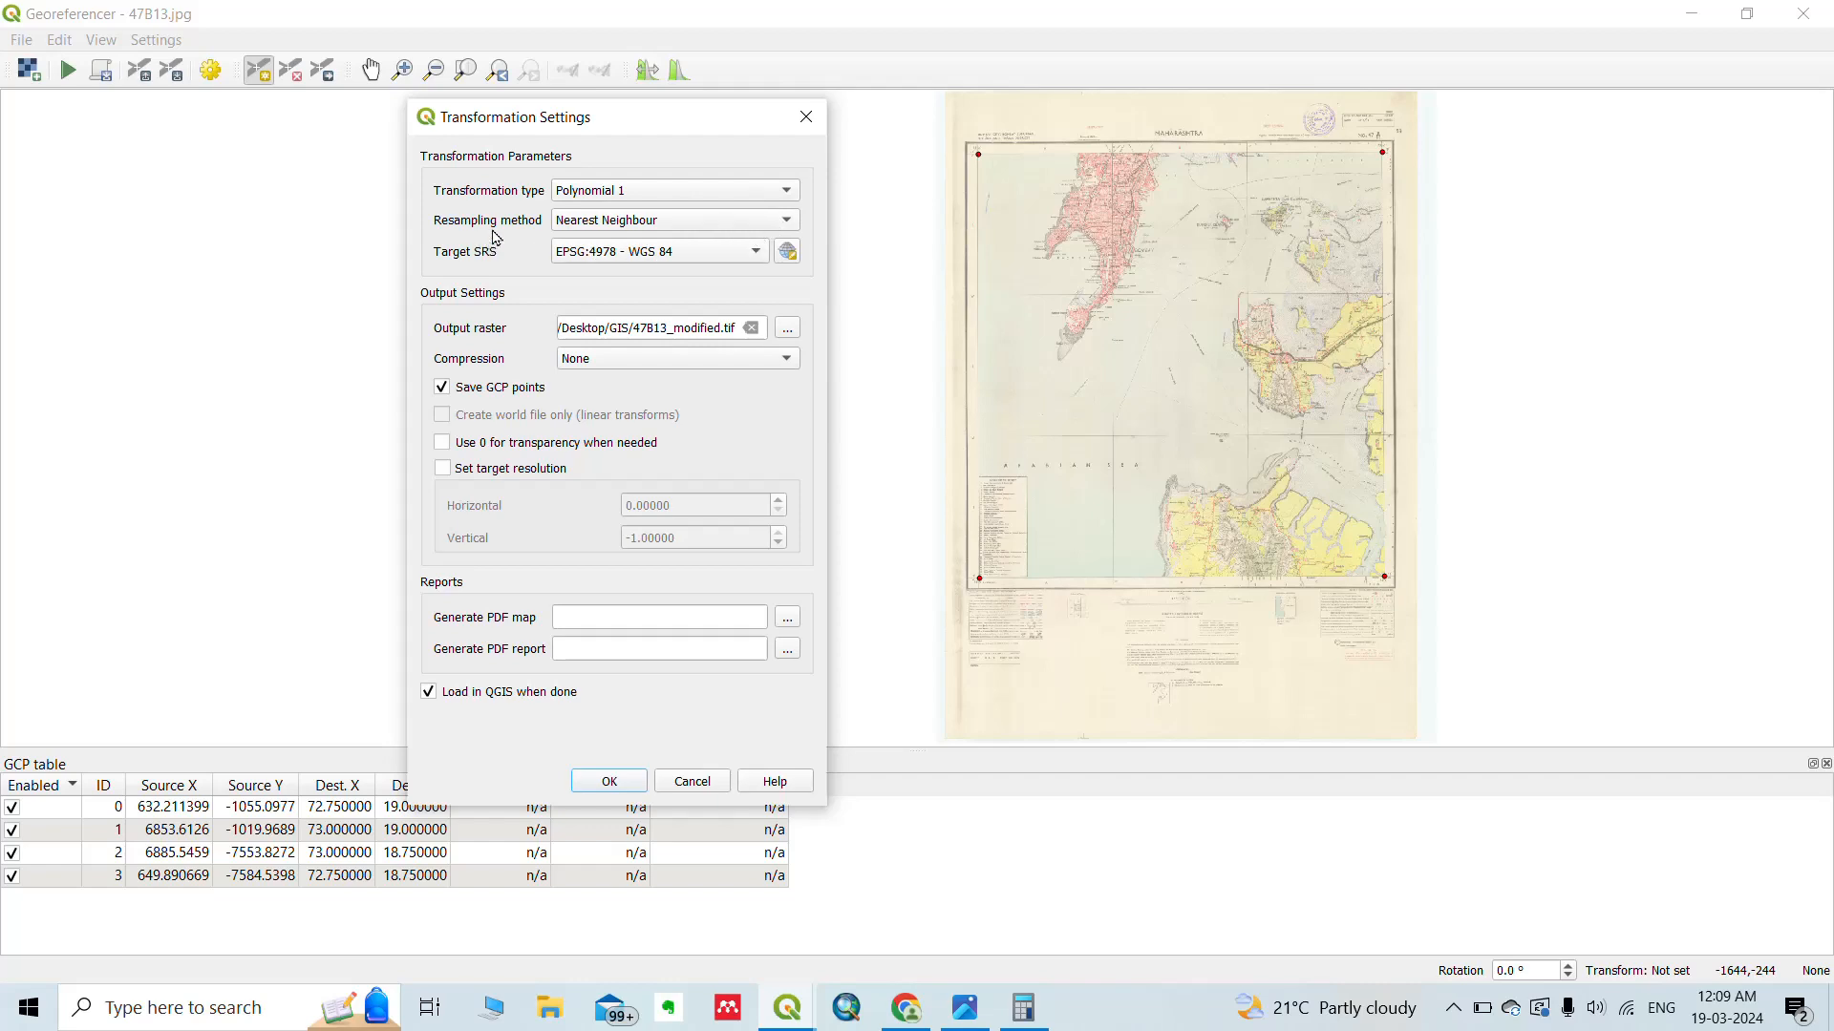
pyautogui.click(690, 235)
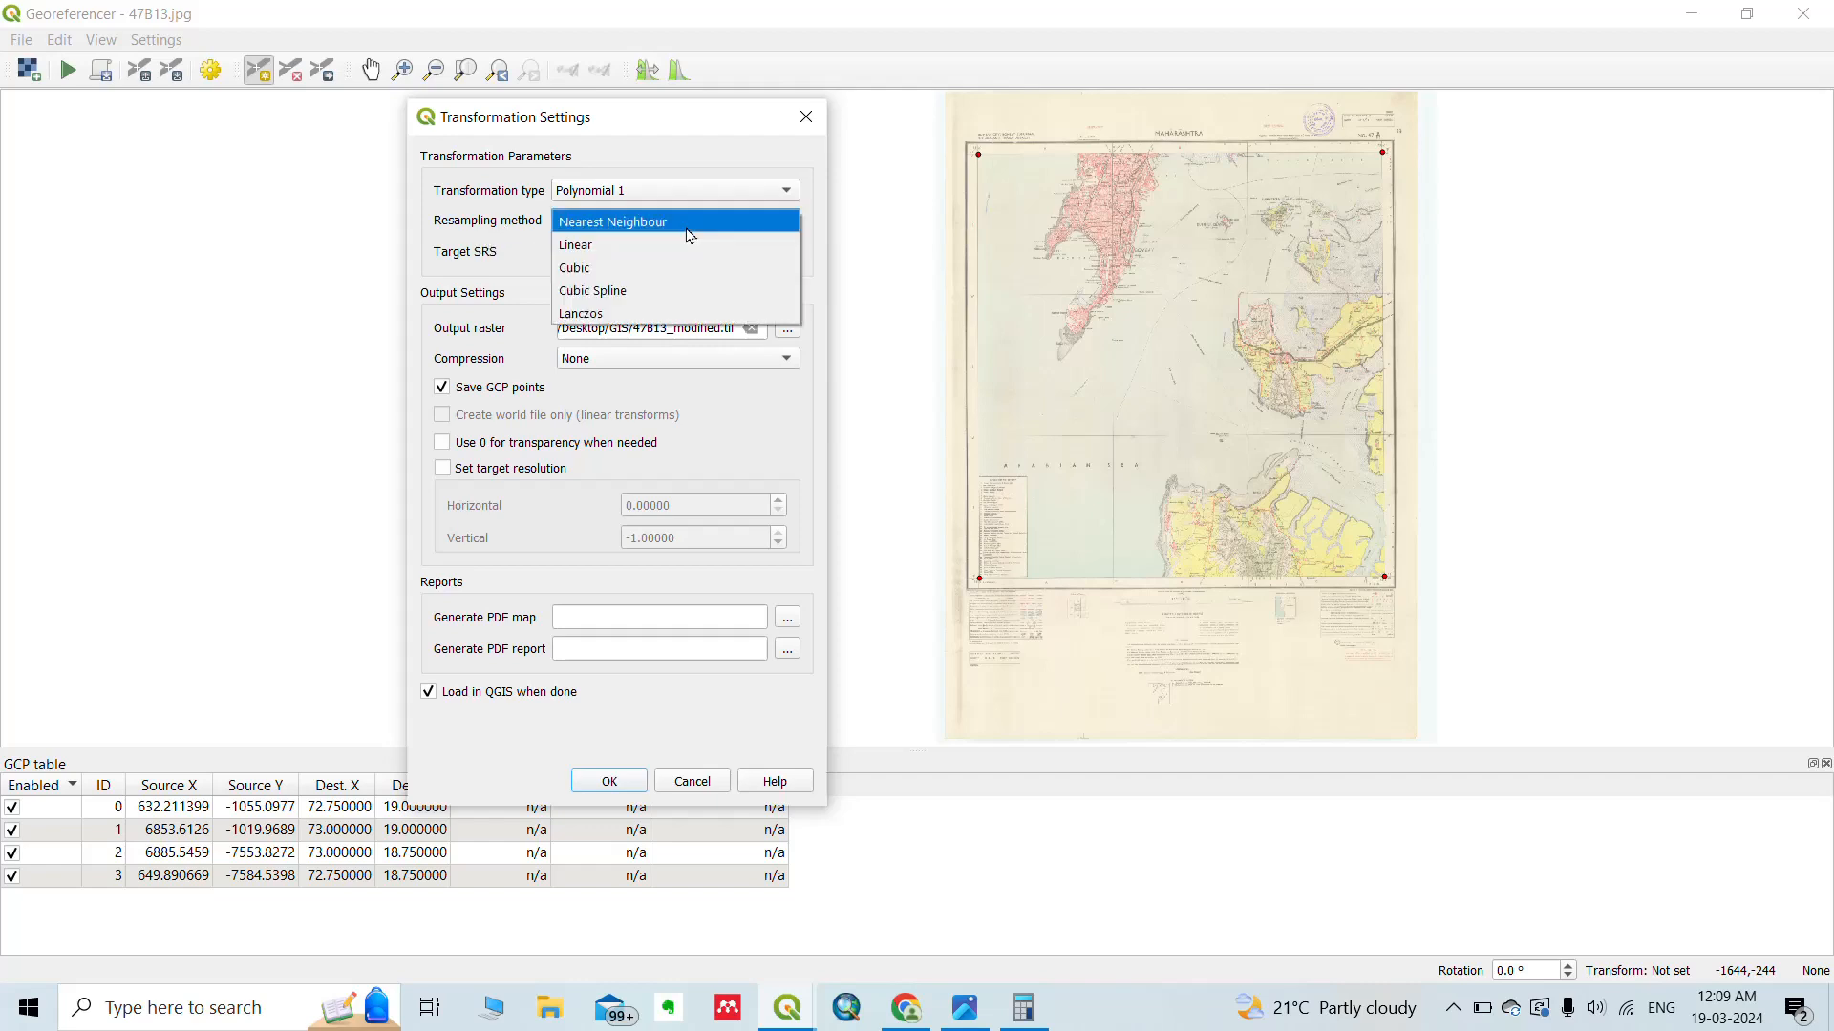
pyautogui.click(690, 233)
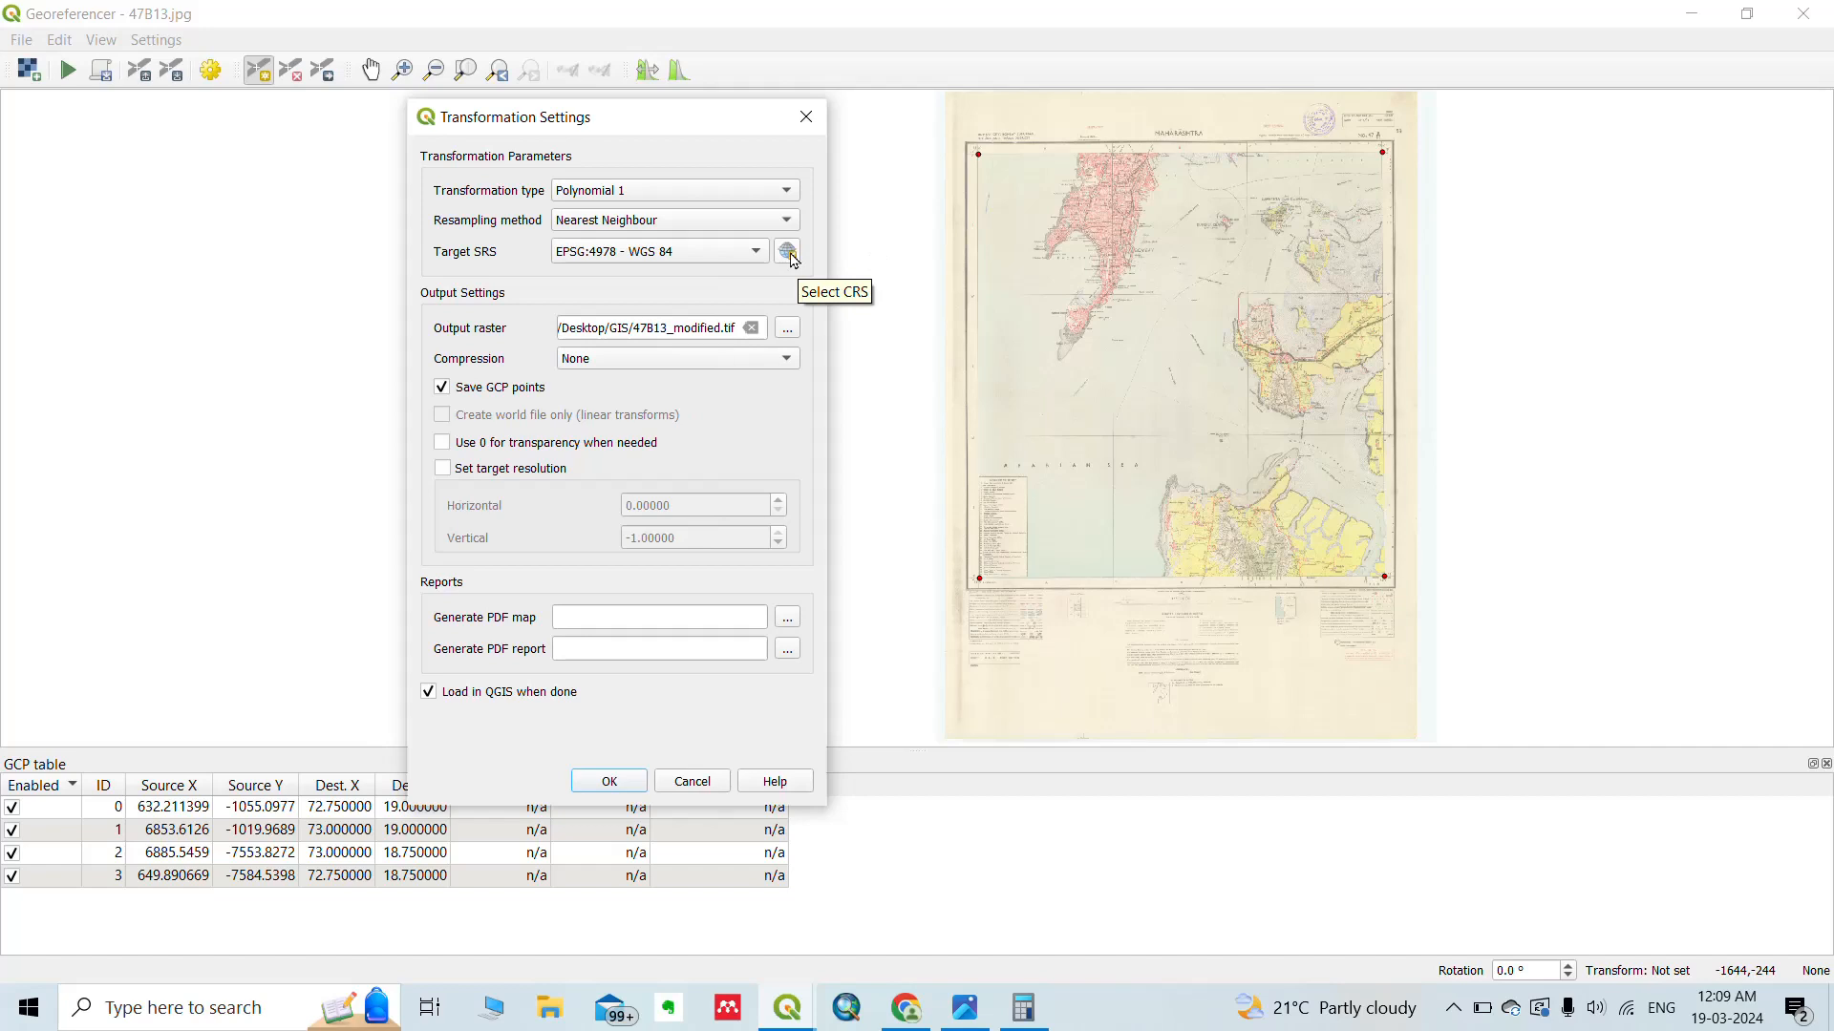
# Browse the predefined coordinate reference systems and choose WGS 84 (EPSG:4978) as the target SRS.
pyautogui.click(792, 254)
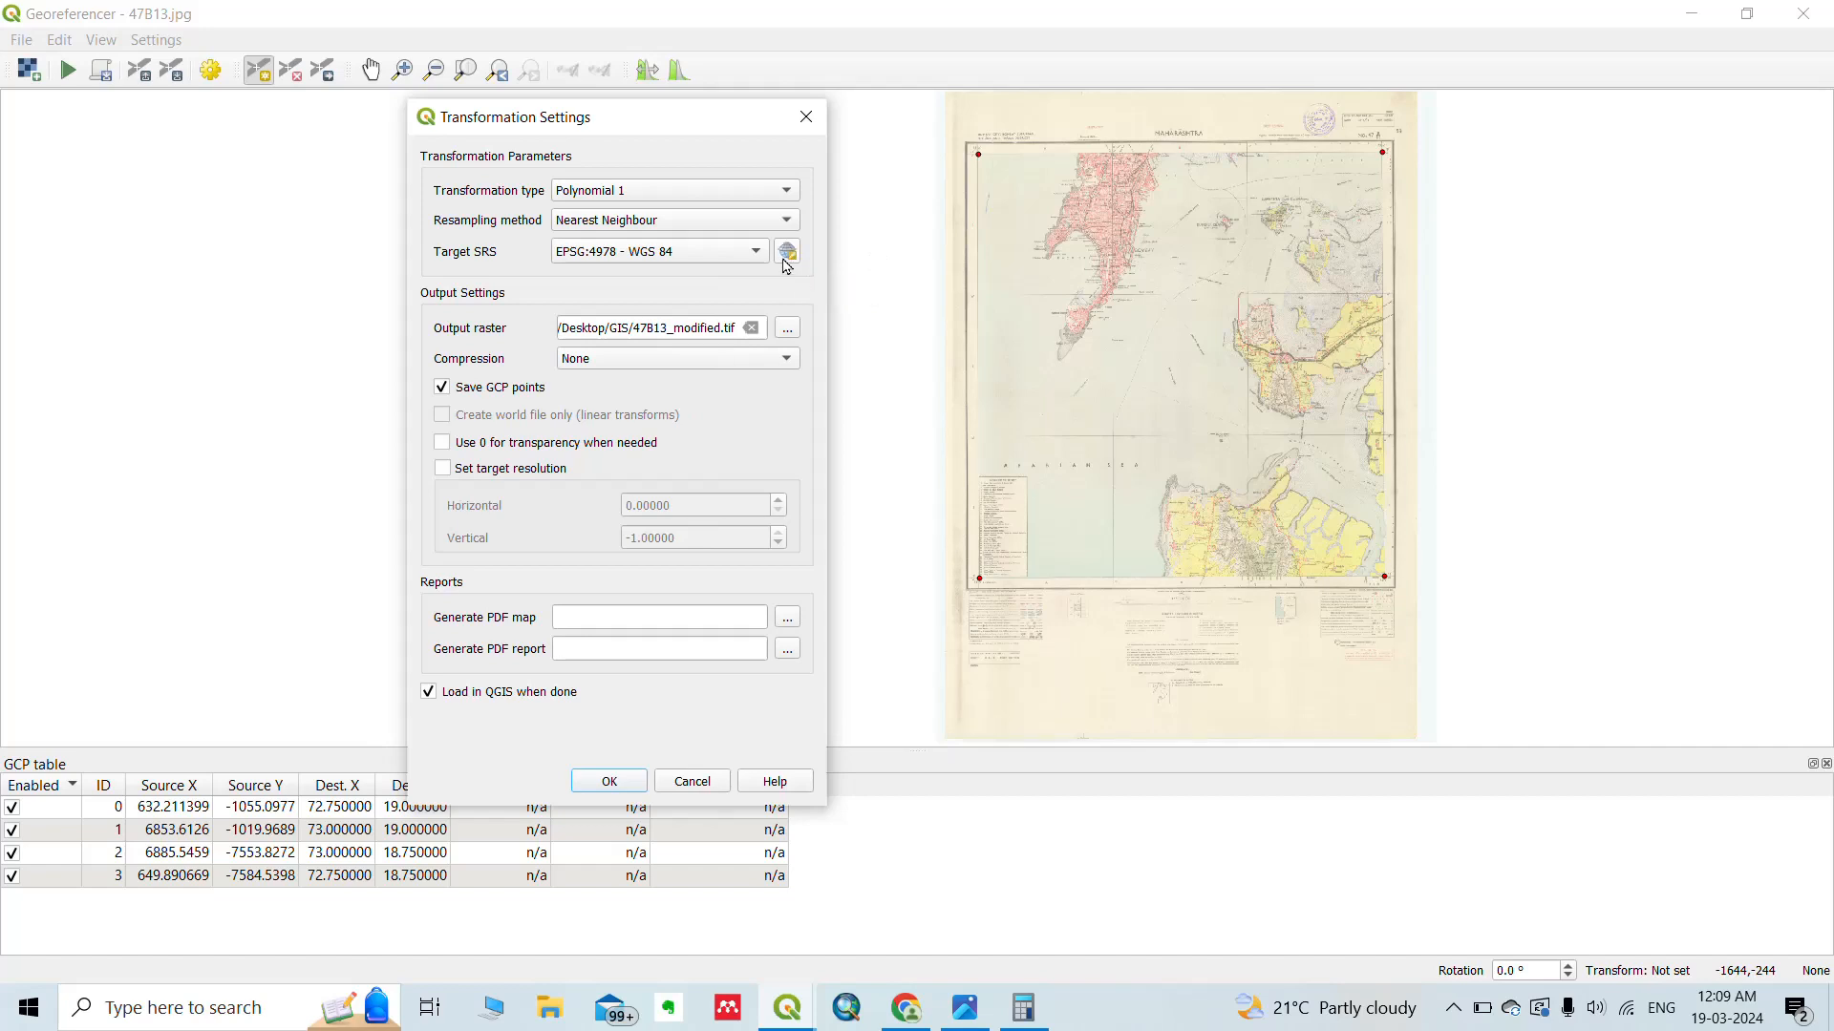
pyautogui.click(789, 254)
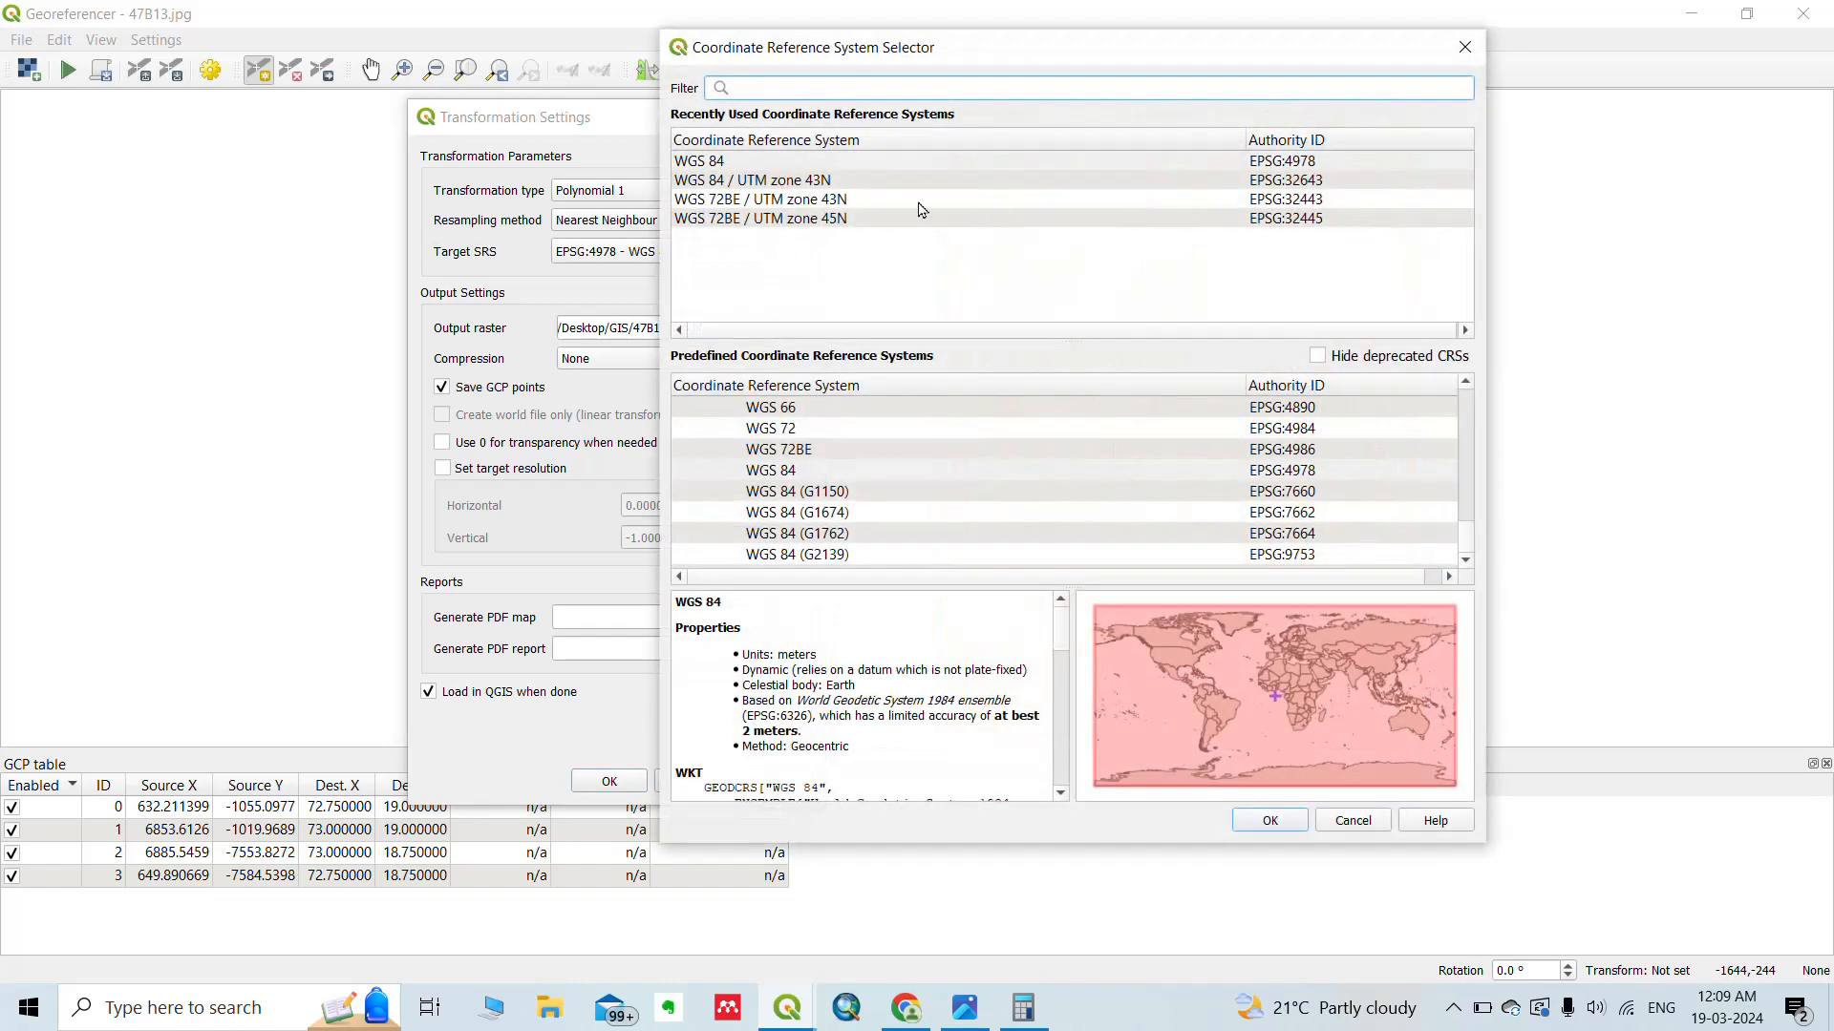
pyautogui.moveTo(1467, 546); pyautogui.dragTo(1466, 573)
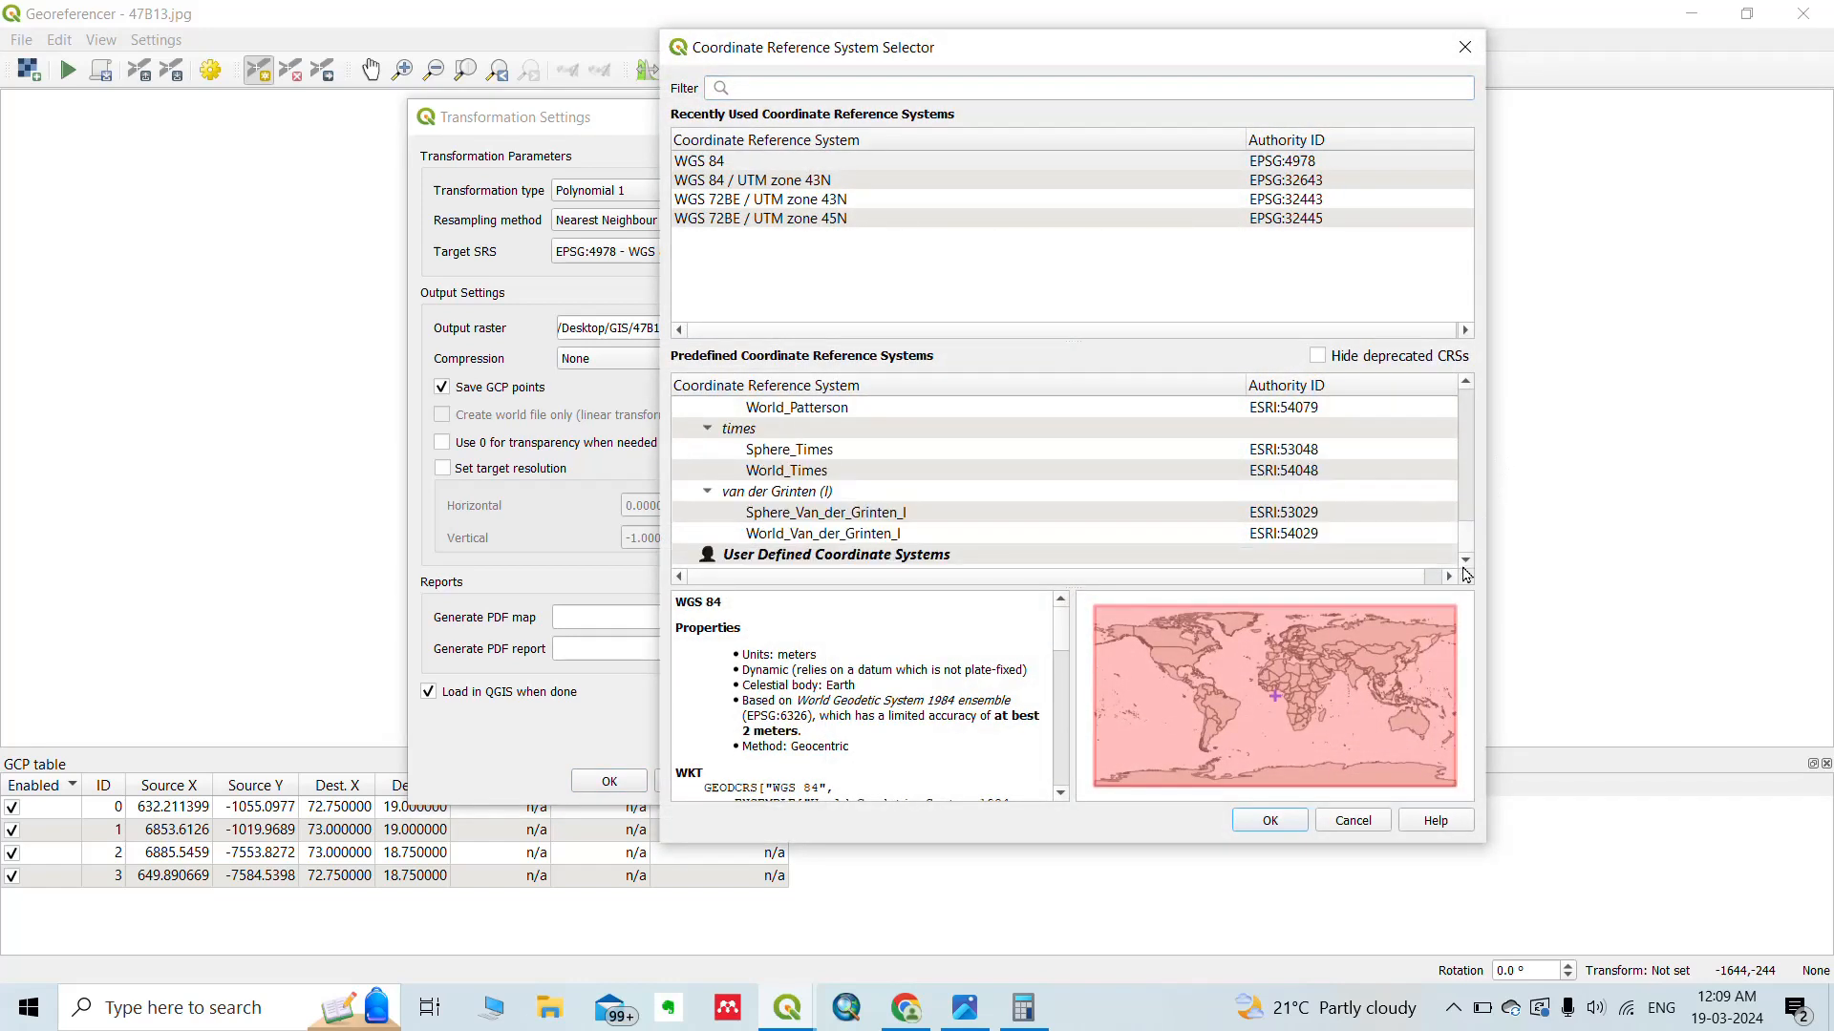
pyautogui.scroll(2, 910, 496)
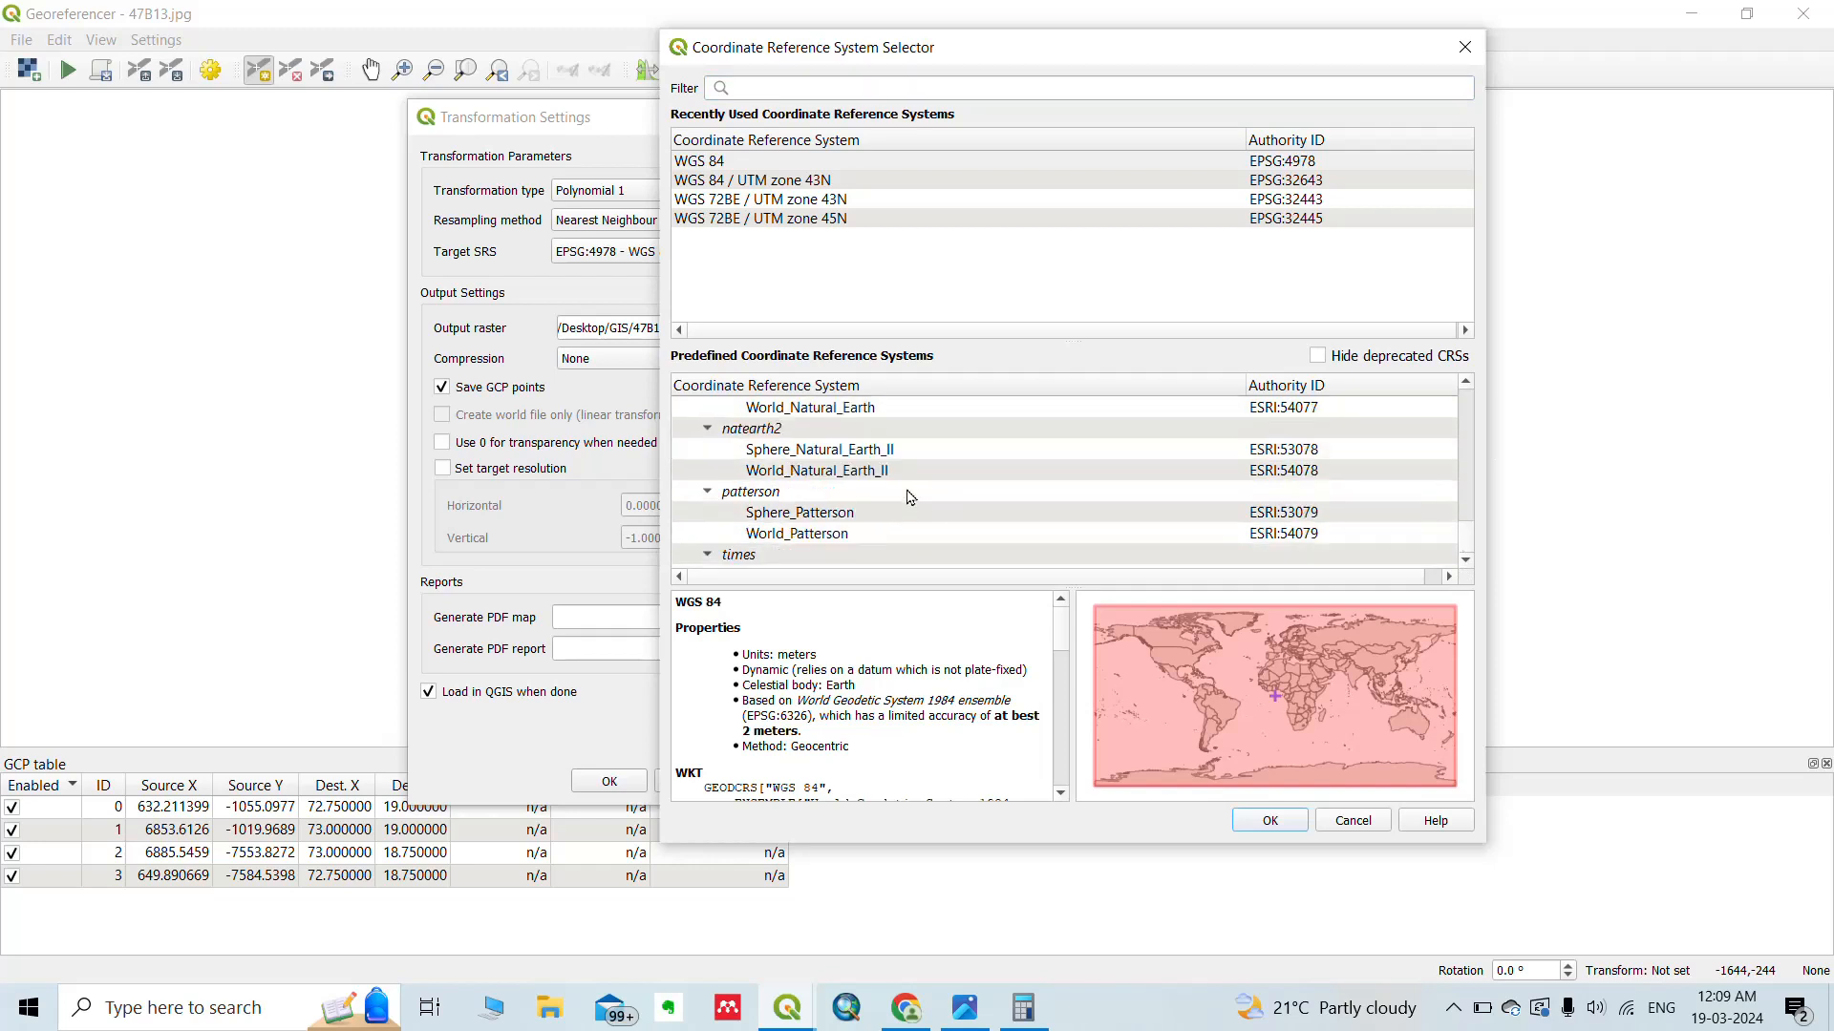
pyautogui.scroll(5, 910, 496)
pyautogui.scroll(2, 910, 497)
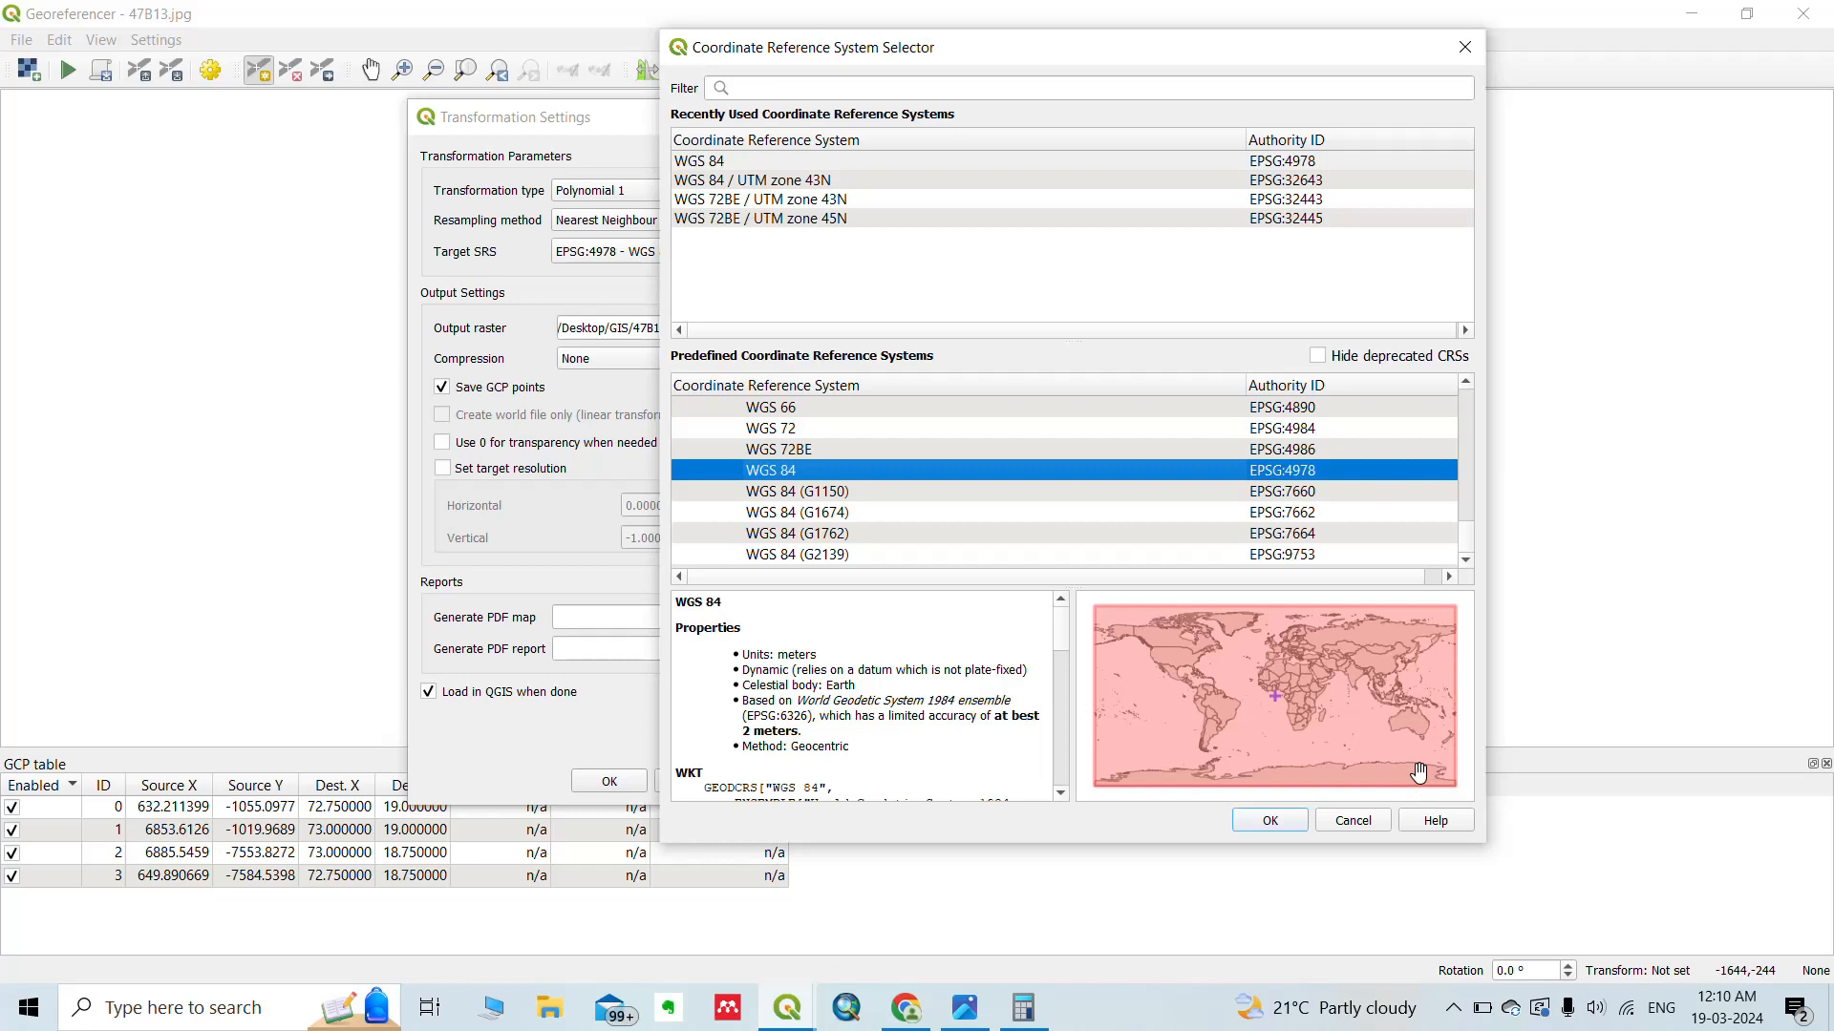
pyautogui.click(1270, 821)
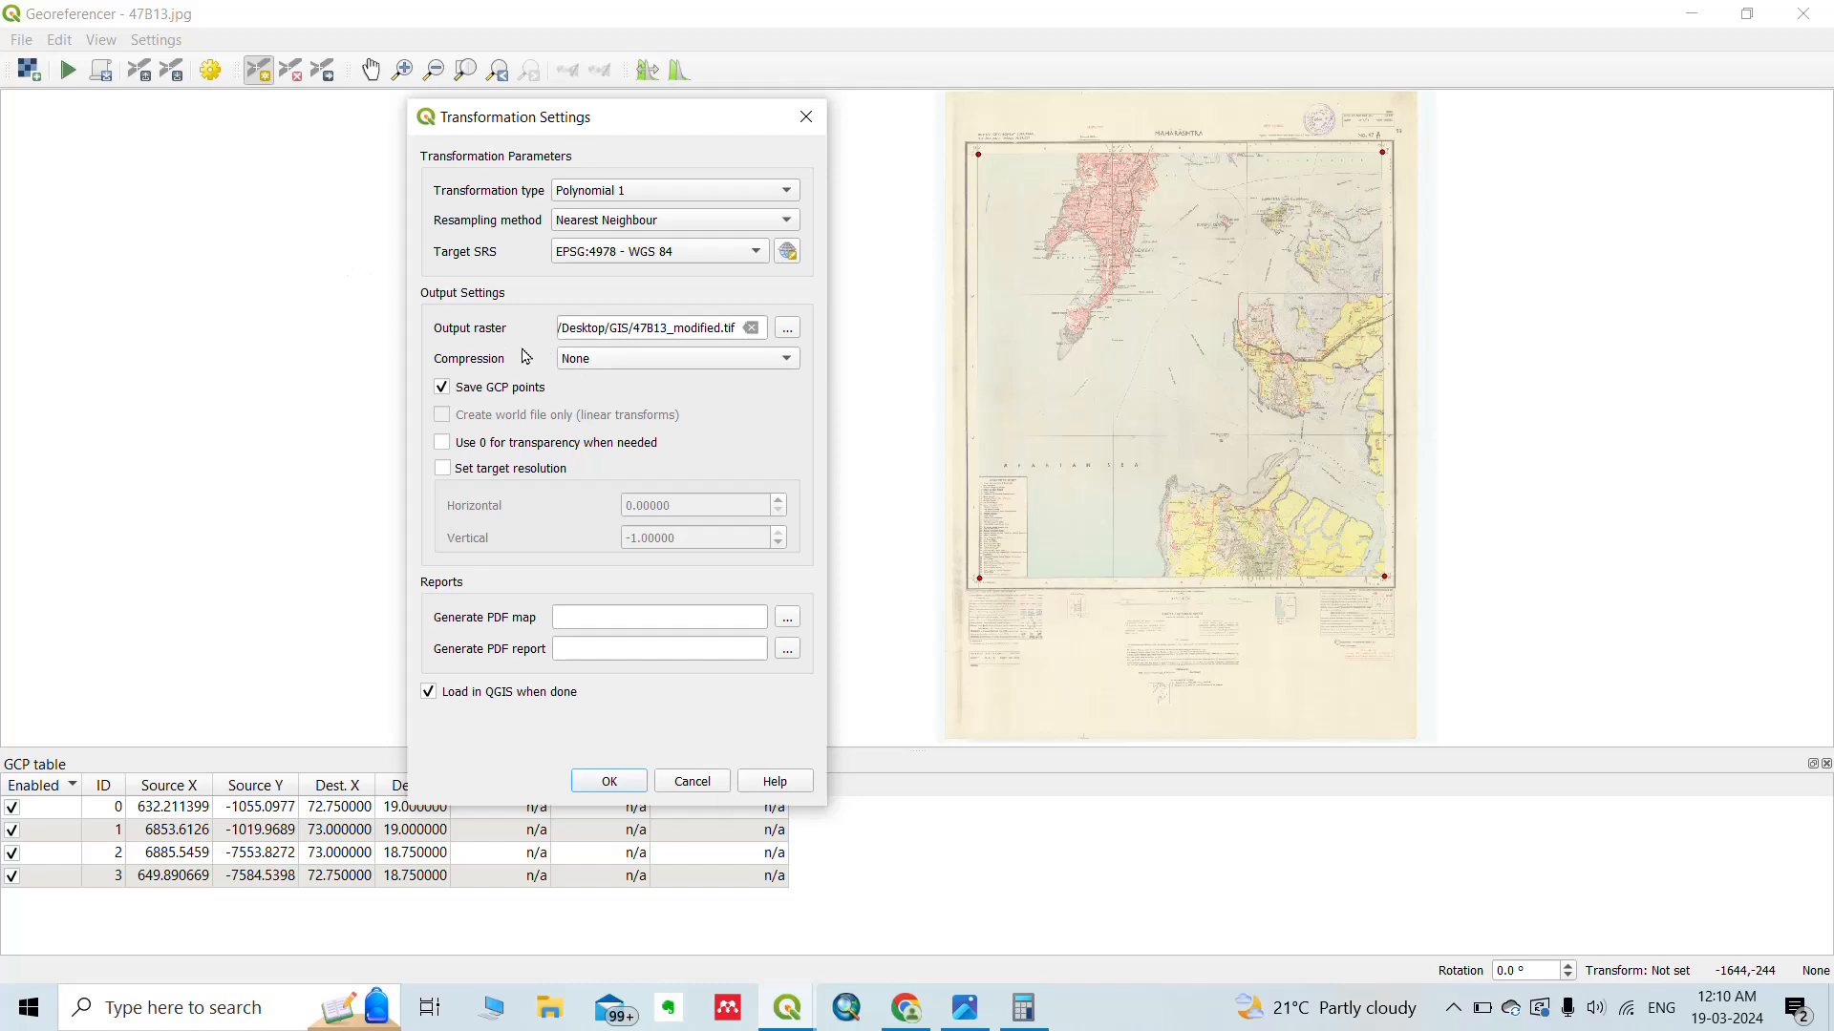
# Set the output raster to the TIF file 47B13_modified in the Desktop GIS folder and apply the transformation settings.
pyautogui.click(786, 329)
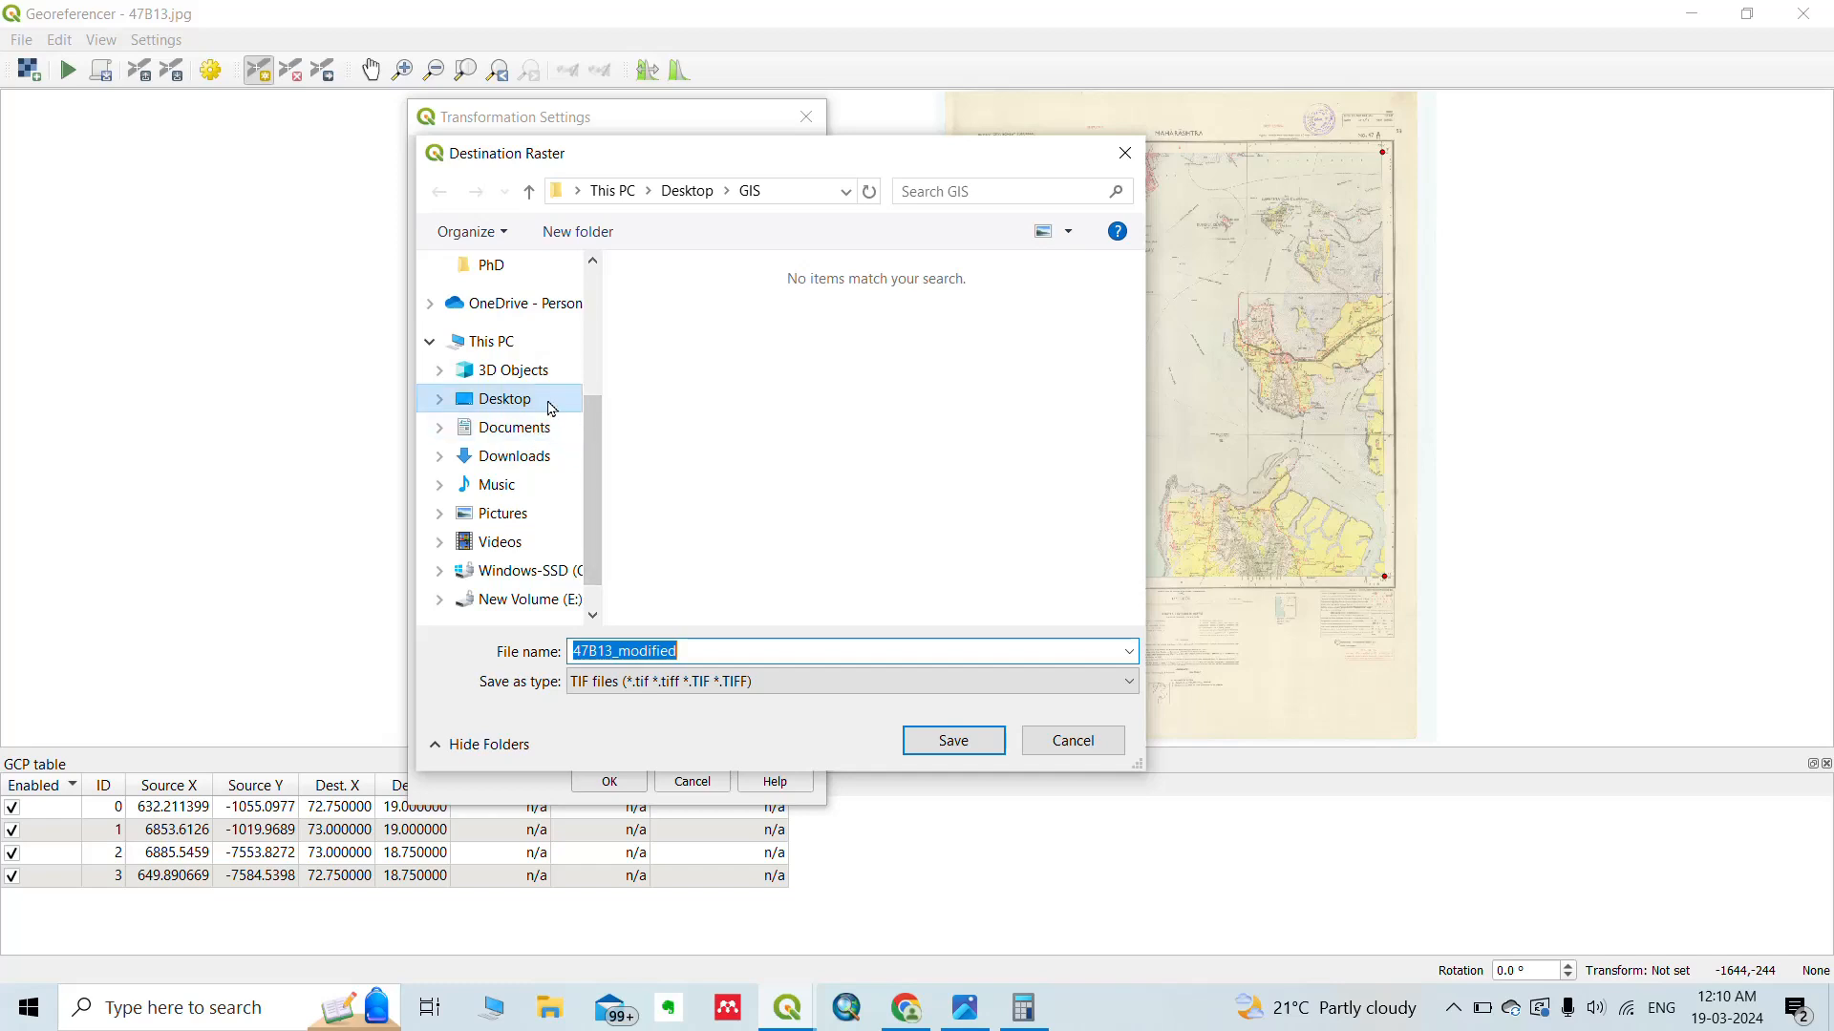
pyautogui.click(754, 195)
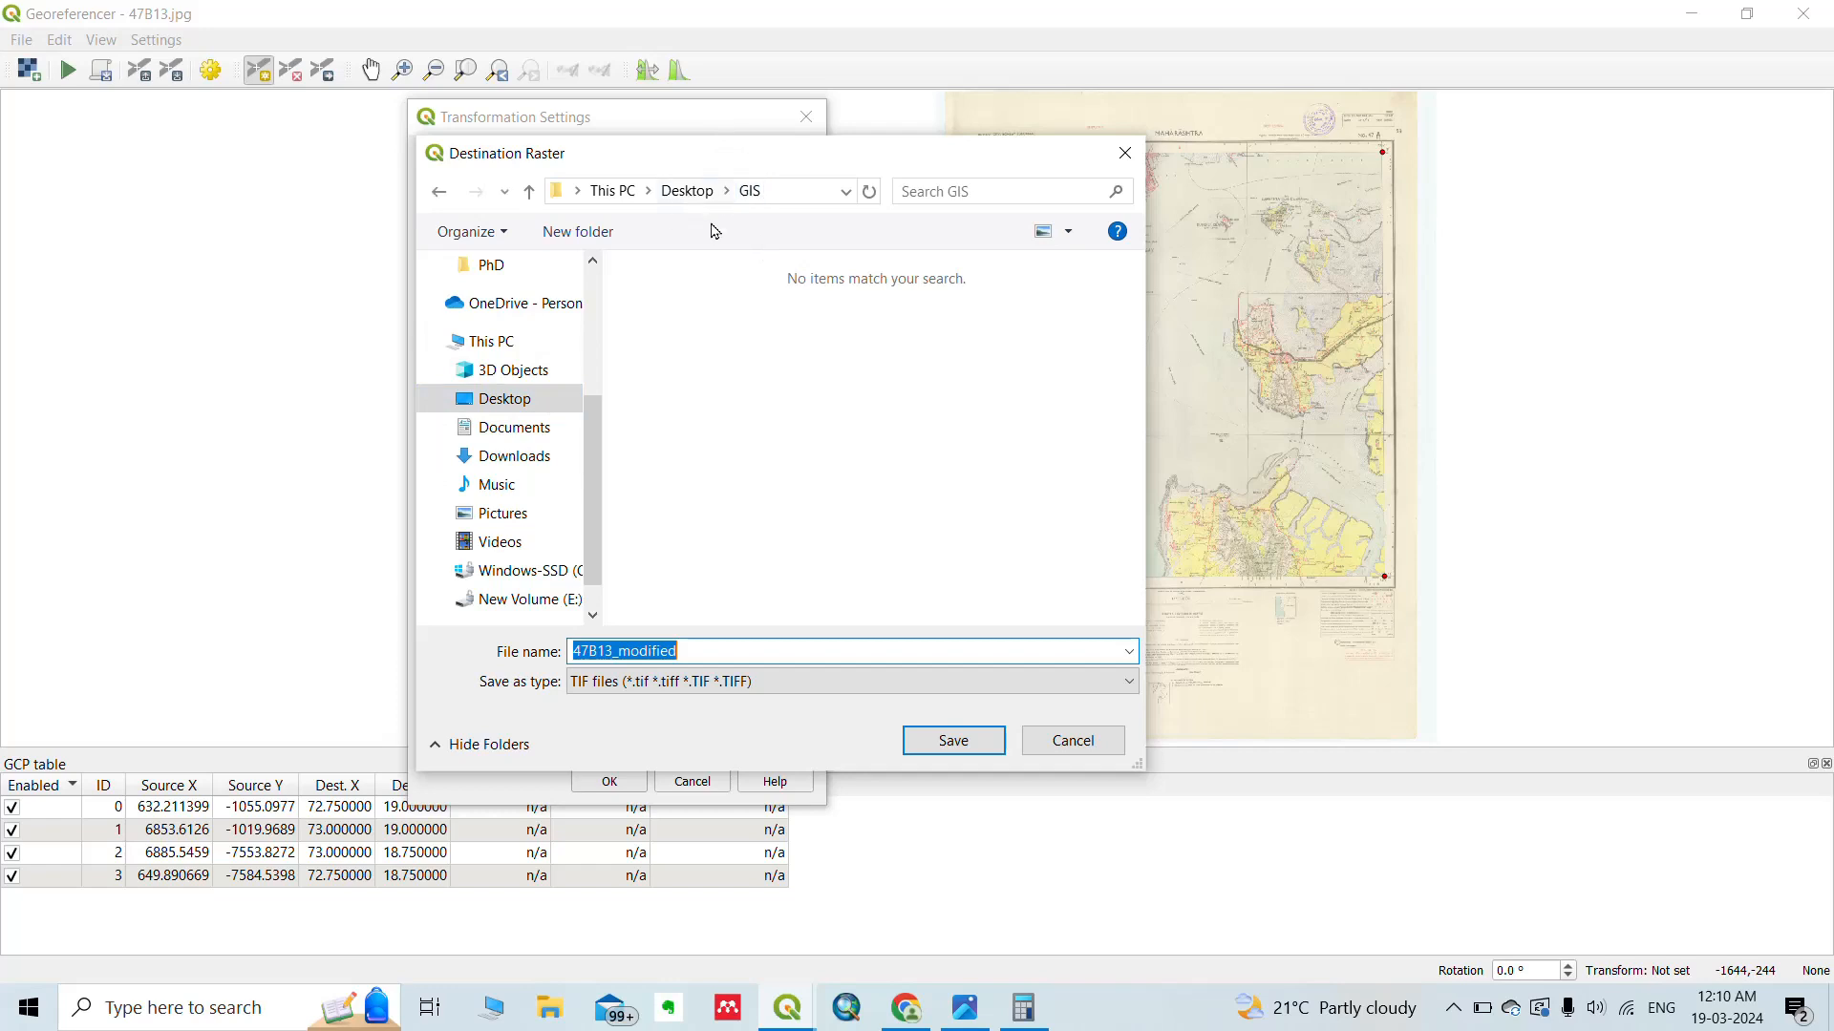
pyautogui.click(734, 650)
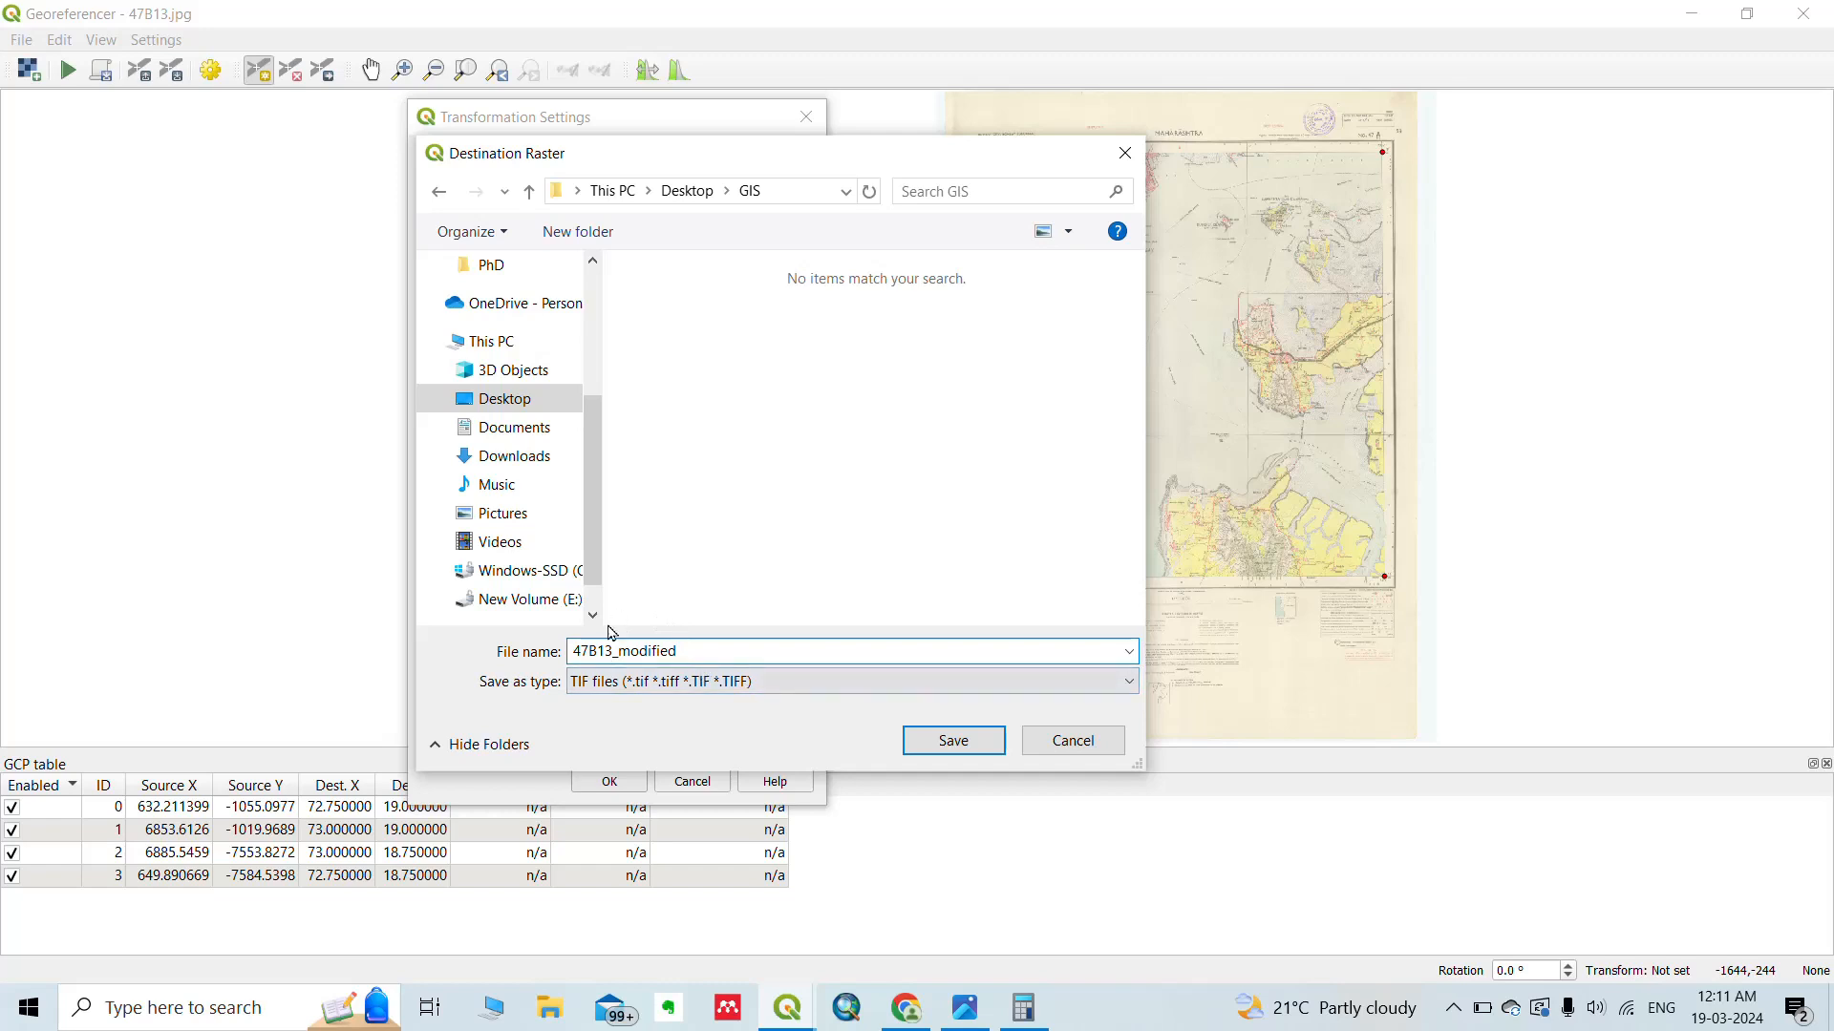
pyautogui.click(952, 742)
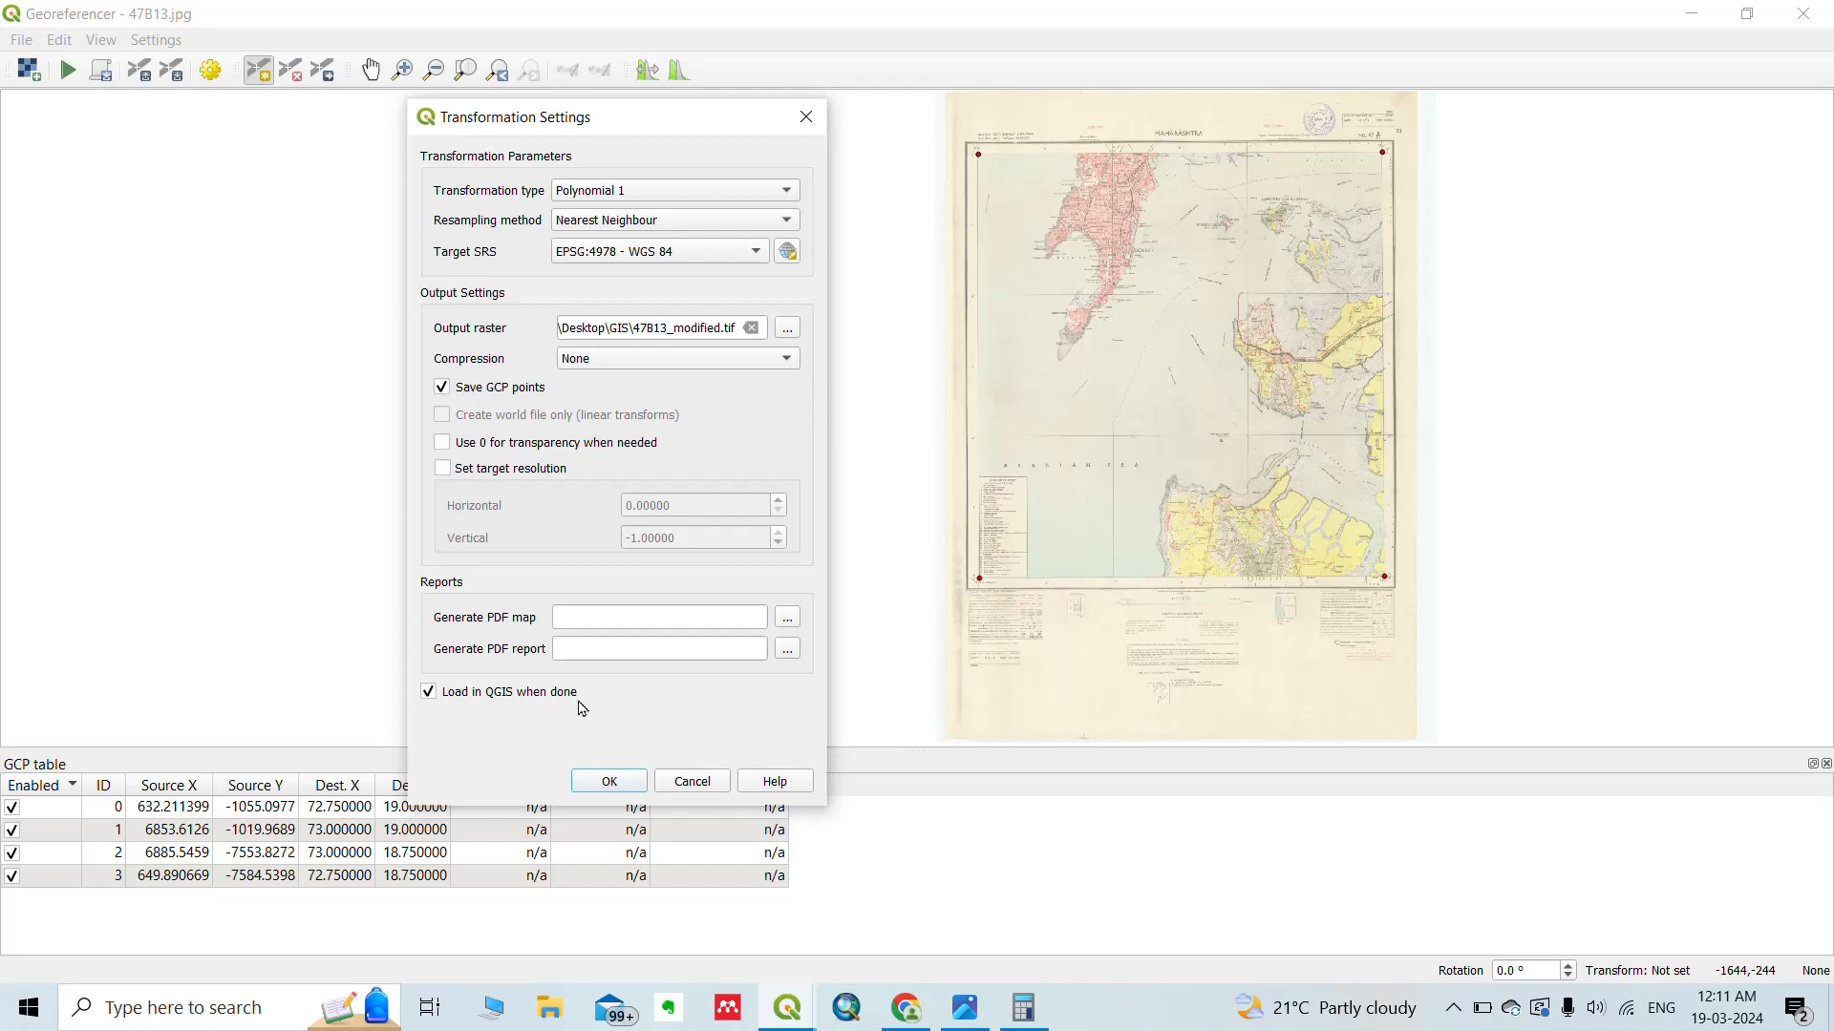
pyautogui.click(622, 787)
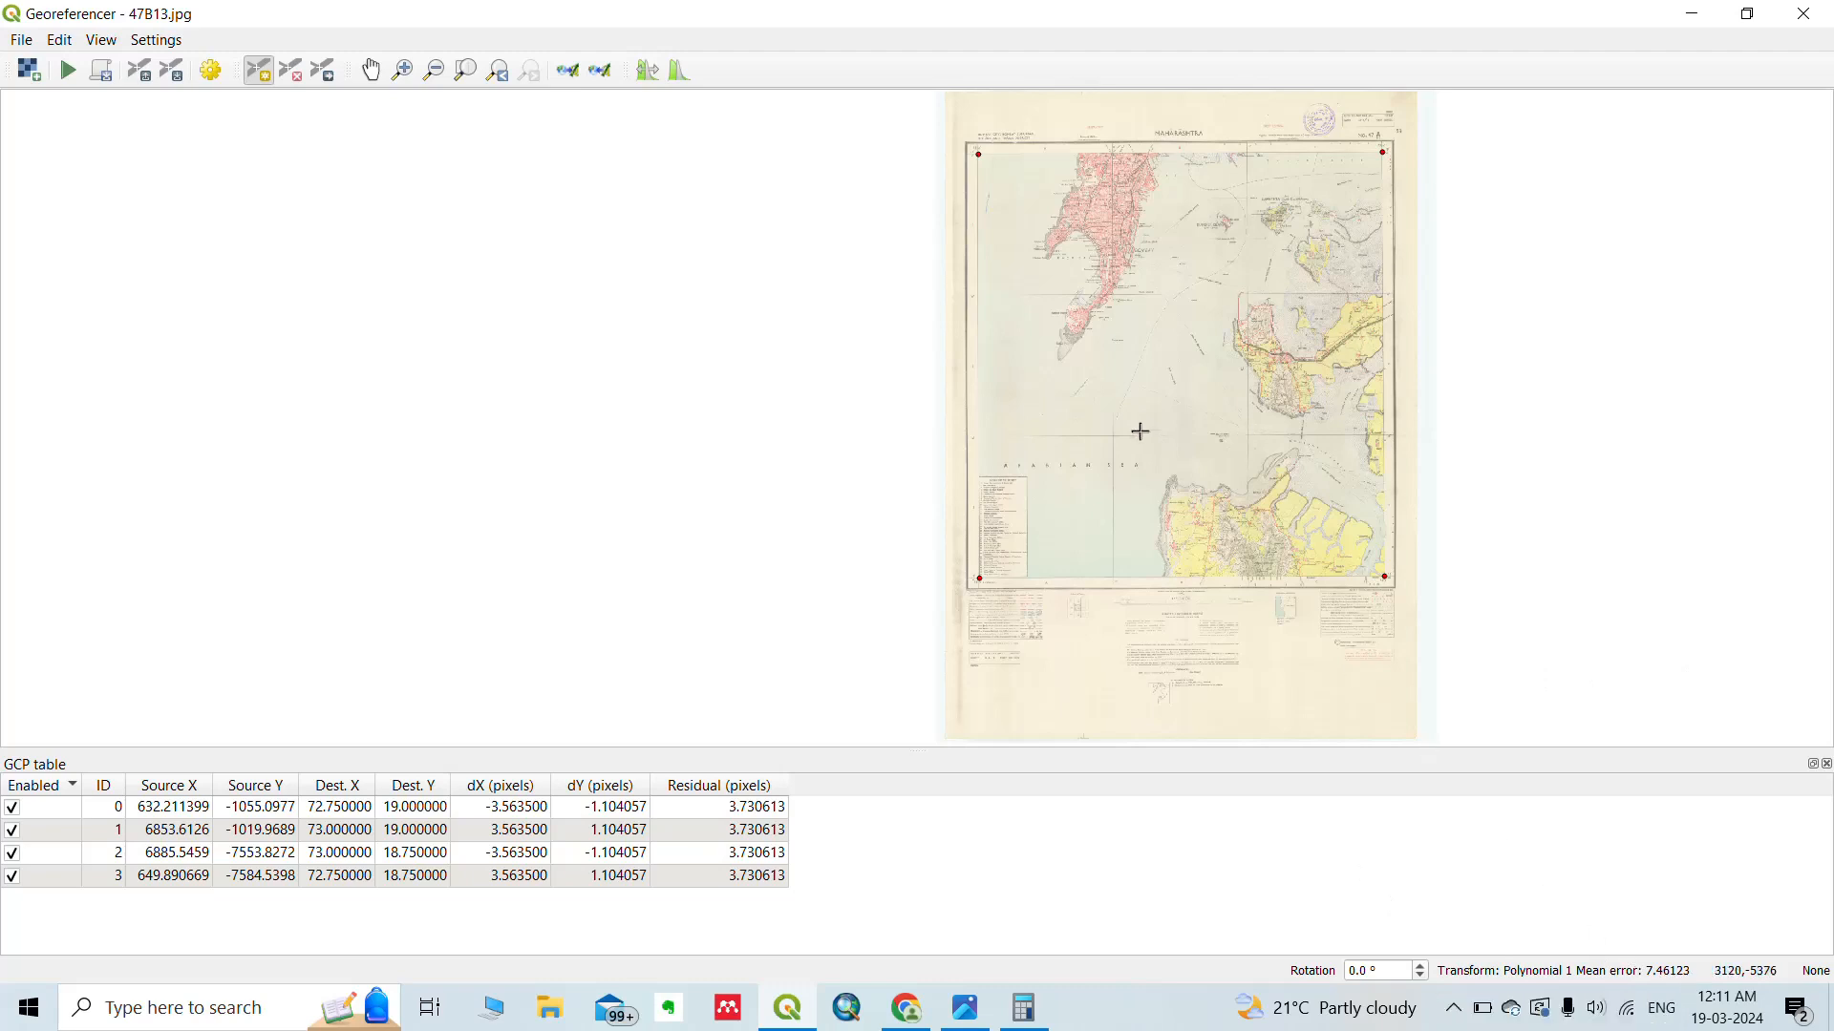
# Move the northwest control point closer to the centre of the 72°45' and 19°0' crossing, to about source X 631.25, Y -1054.66.
pyautogui.scroll(3, 979, 152)
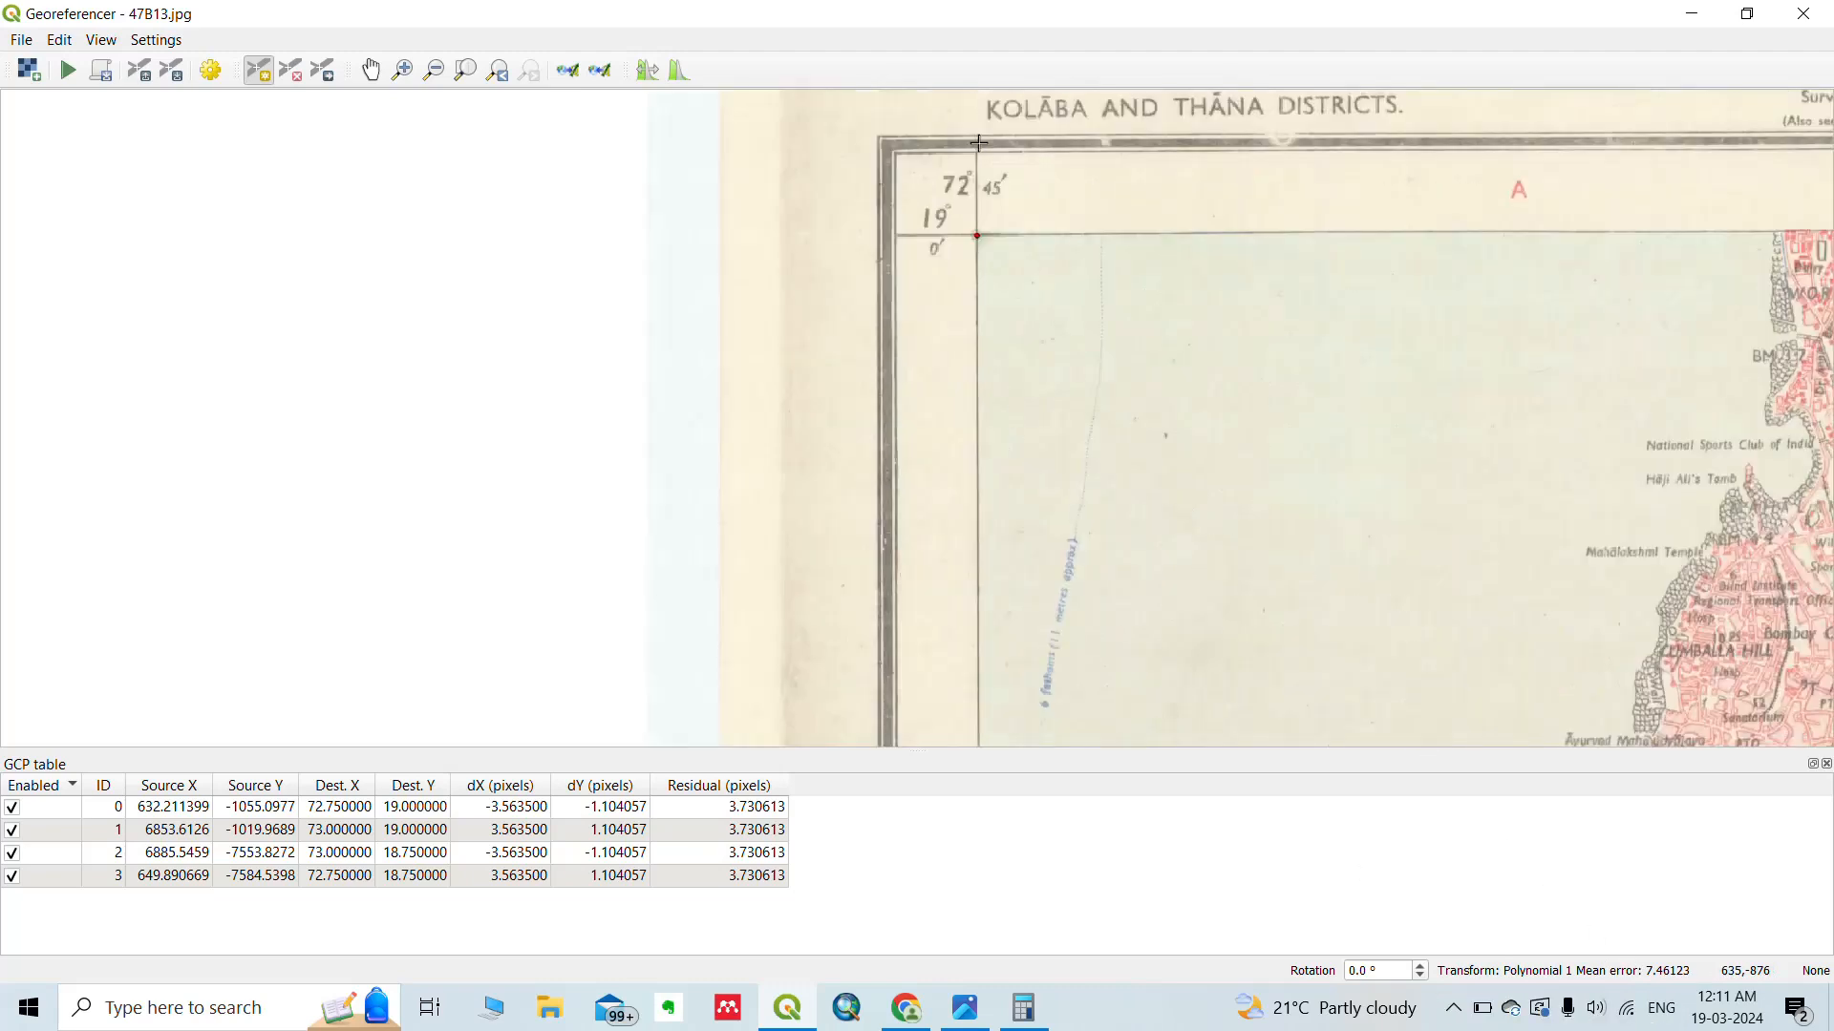
pyautogui.scroll(2, 965, 209)
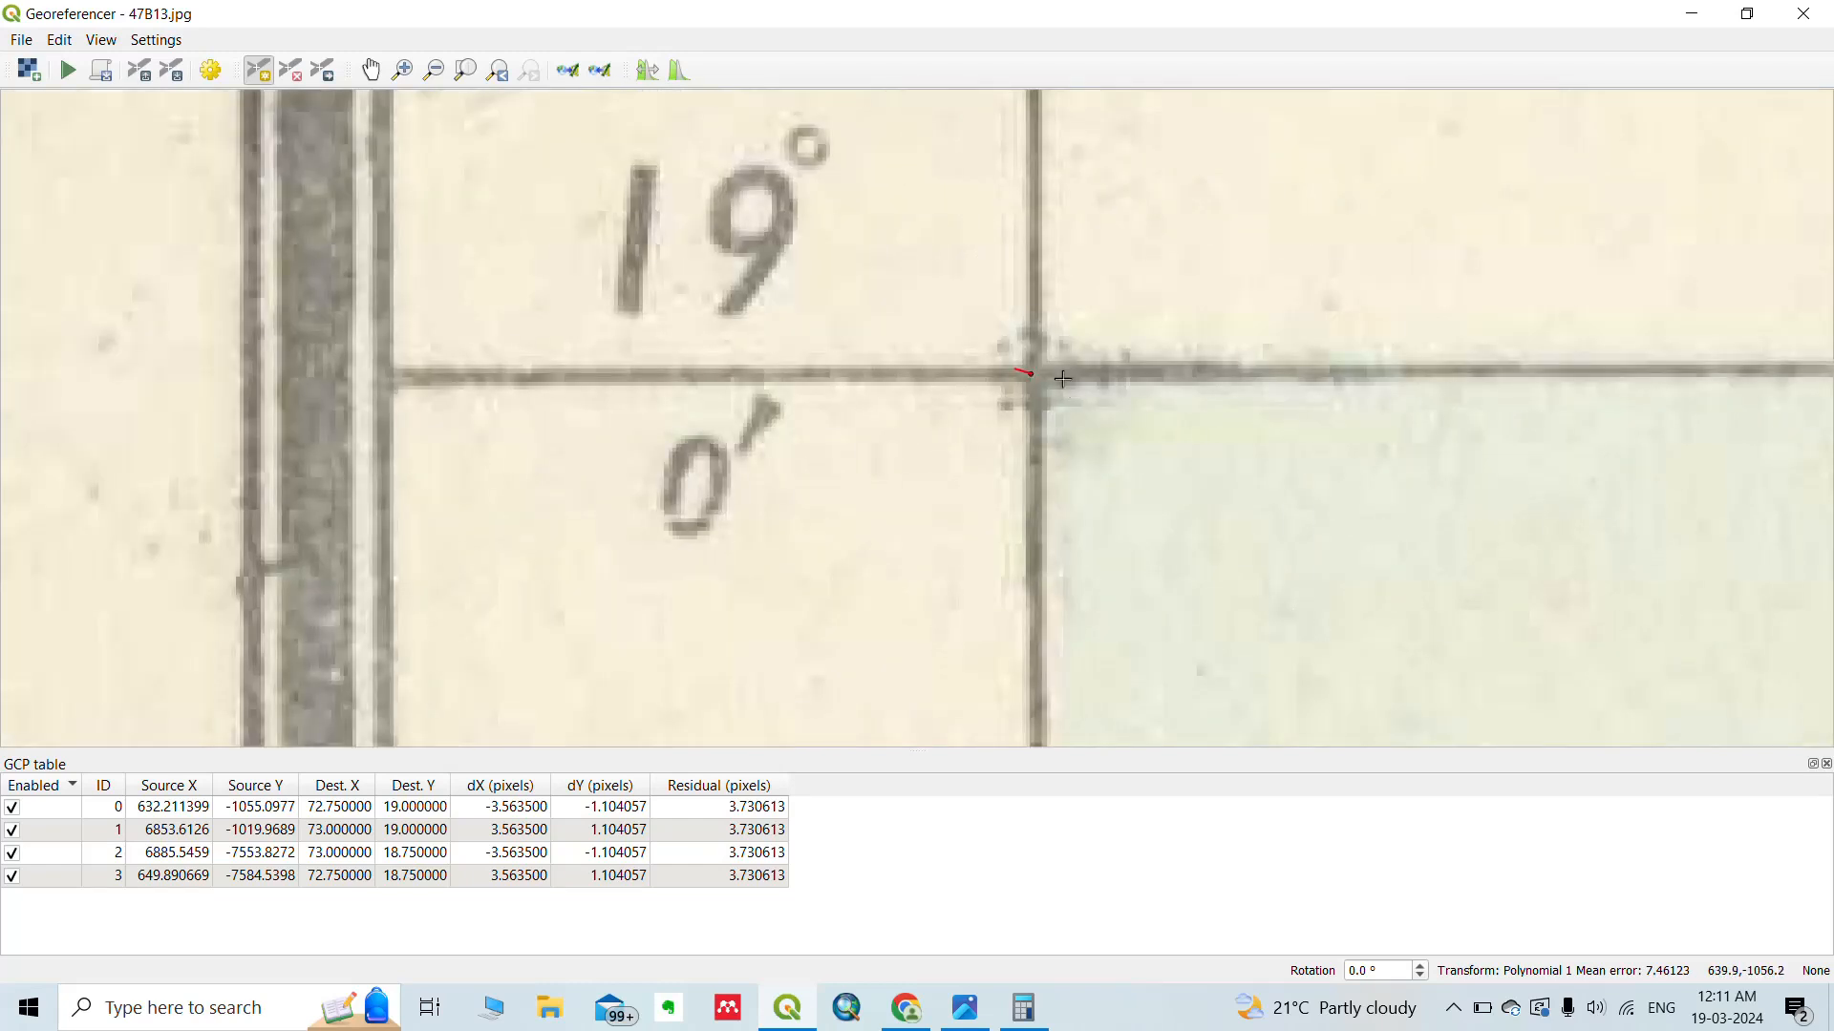
pyautogui.scroll(1, 1077, 413)
pyautogui.scroll(2, 999, 360)
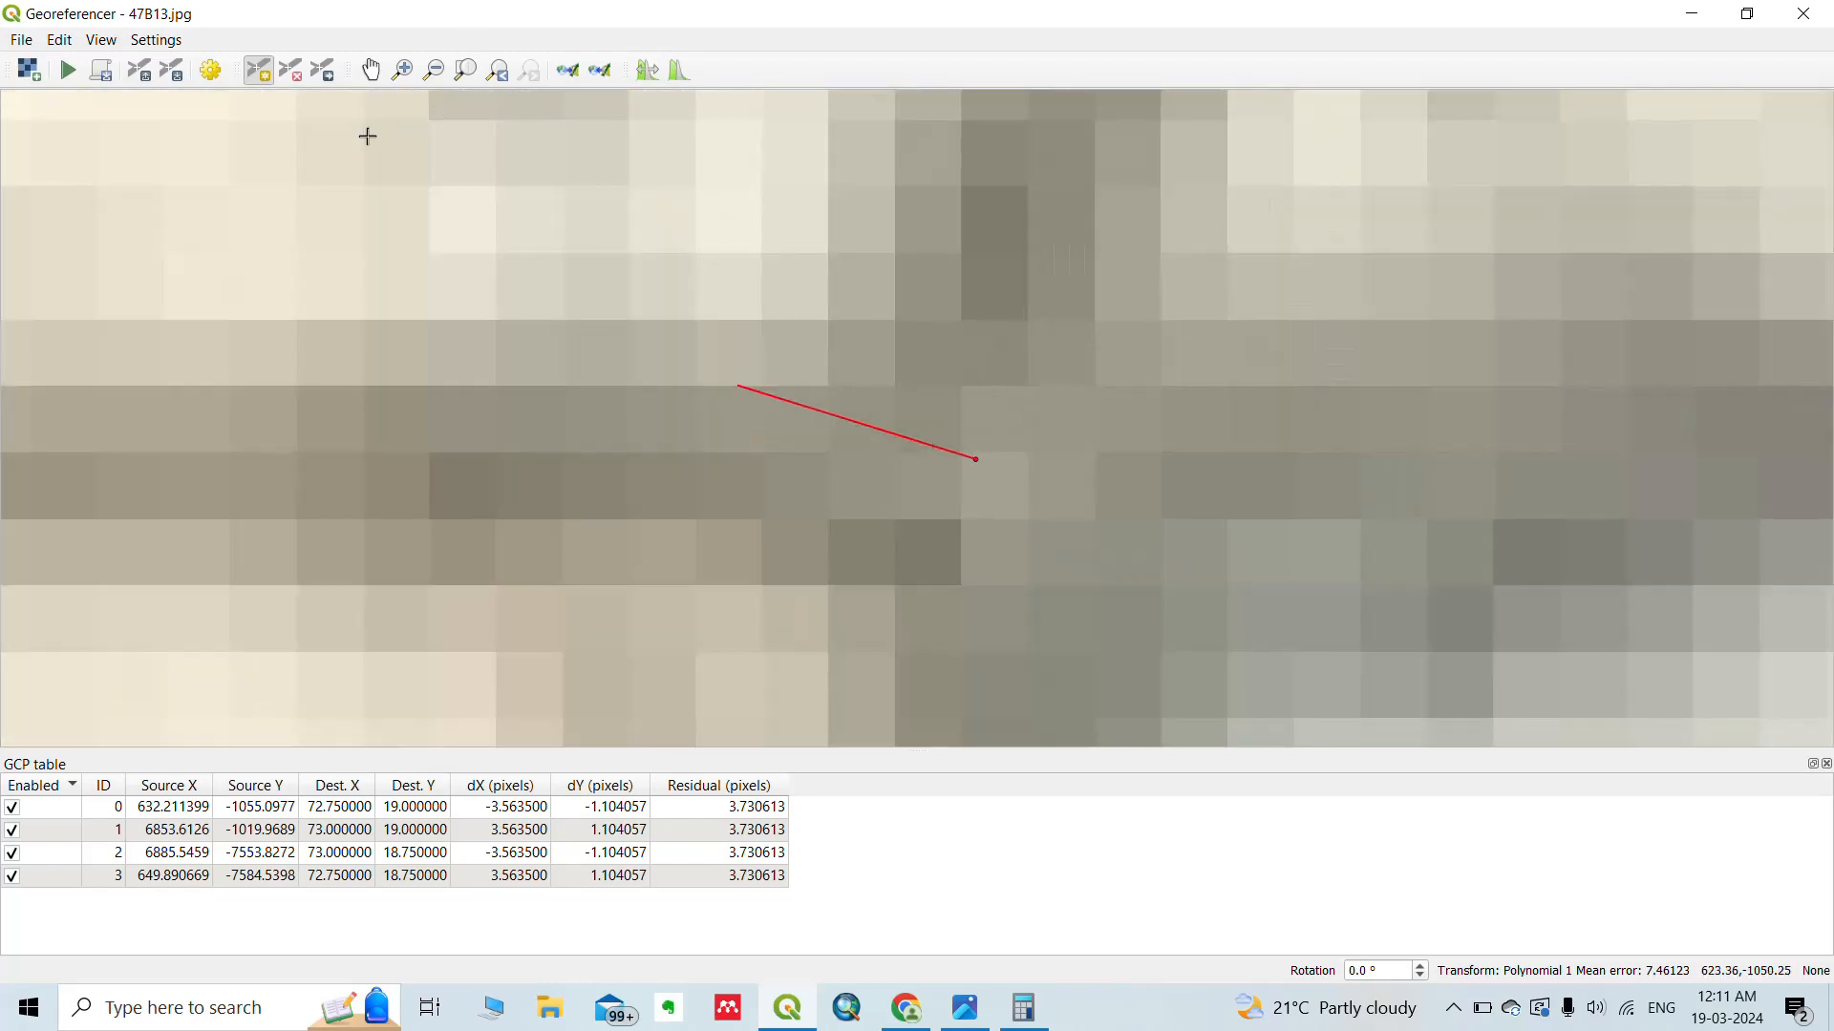
pyautogui.click(325, 76)
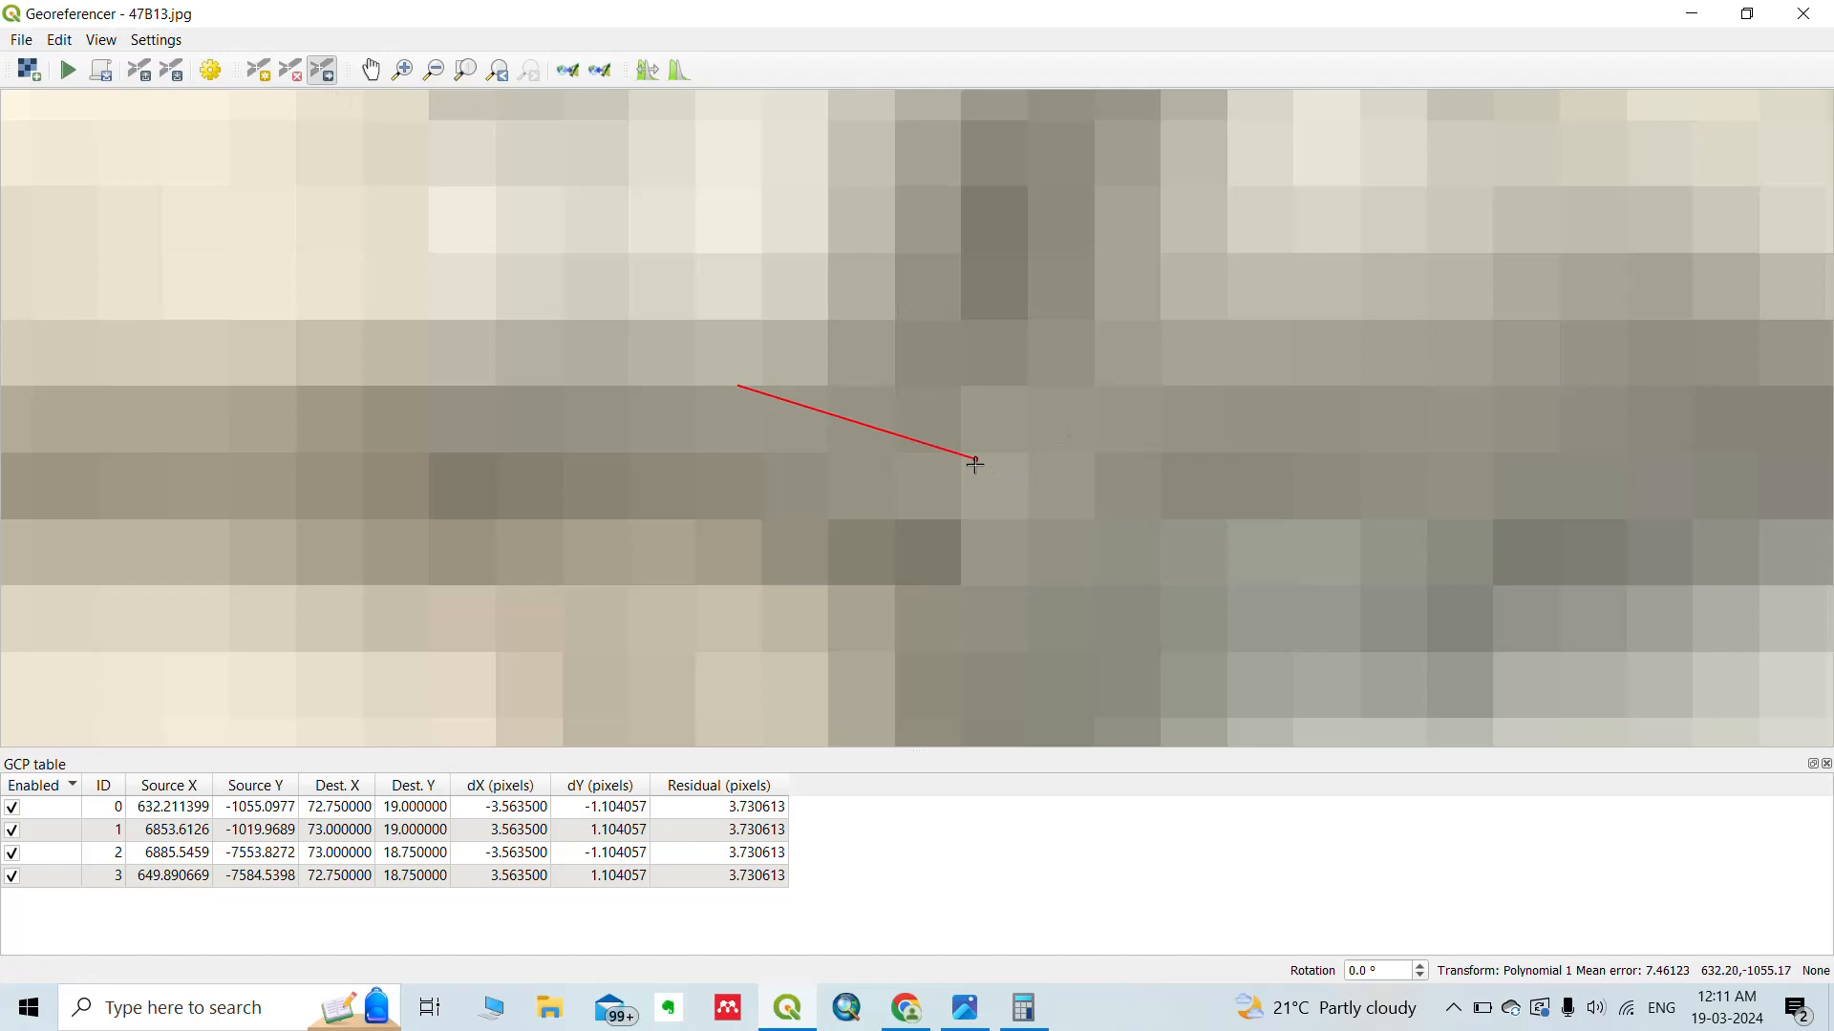
pyautogui.moveTo(972, 458); pyautogui.dragTo(912, 431)
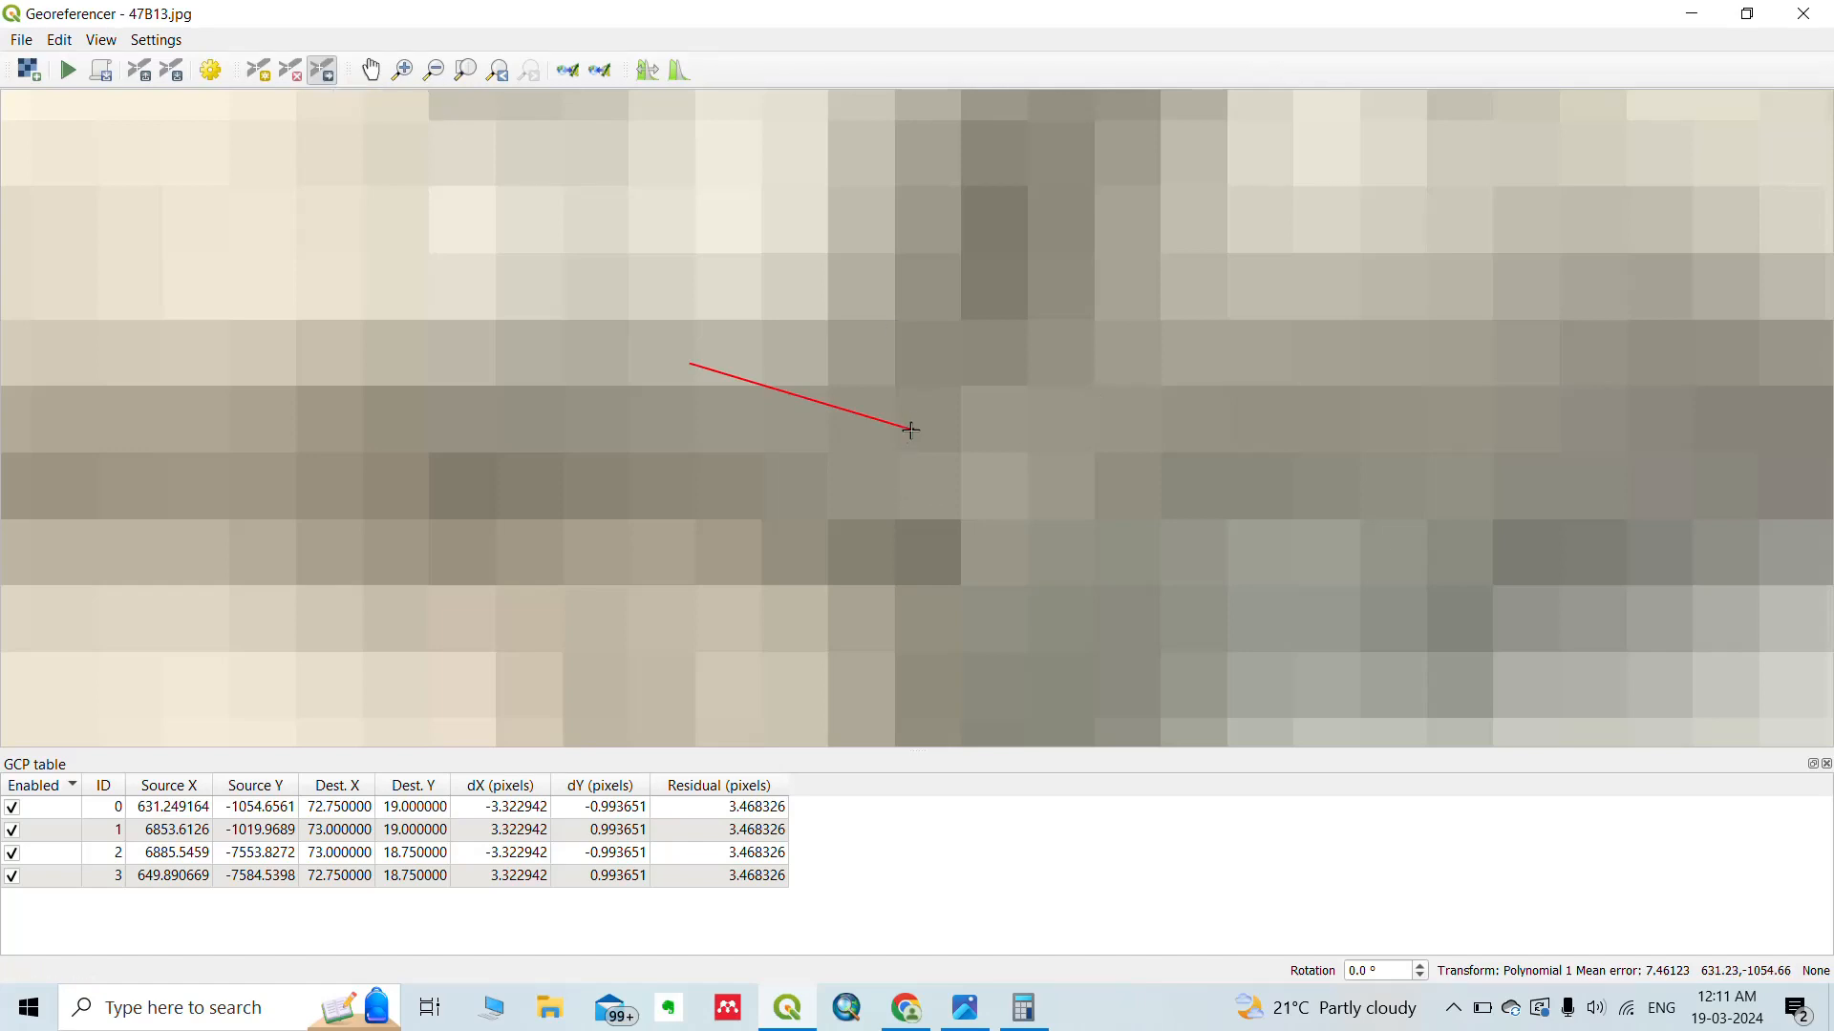
# Shift the northwest control point slightly west to about source X 629.38, Y -1054.20 to reduce the residuals.
pyautogui.scroll(1, 949, 454)
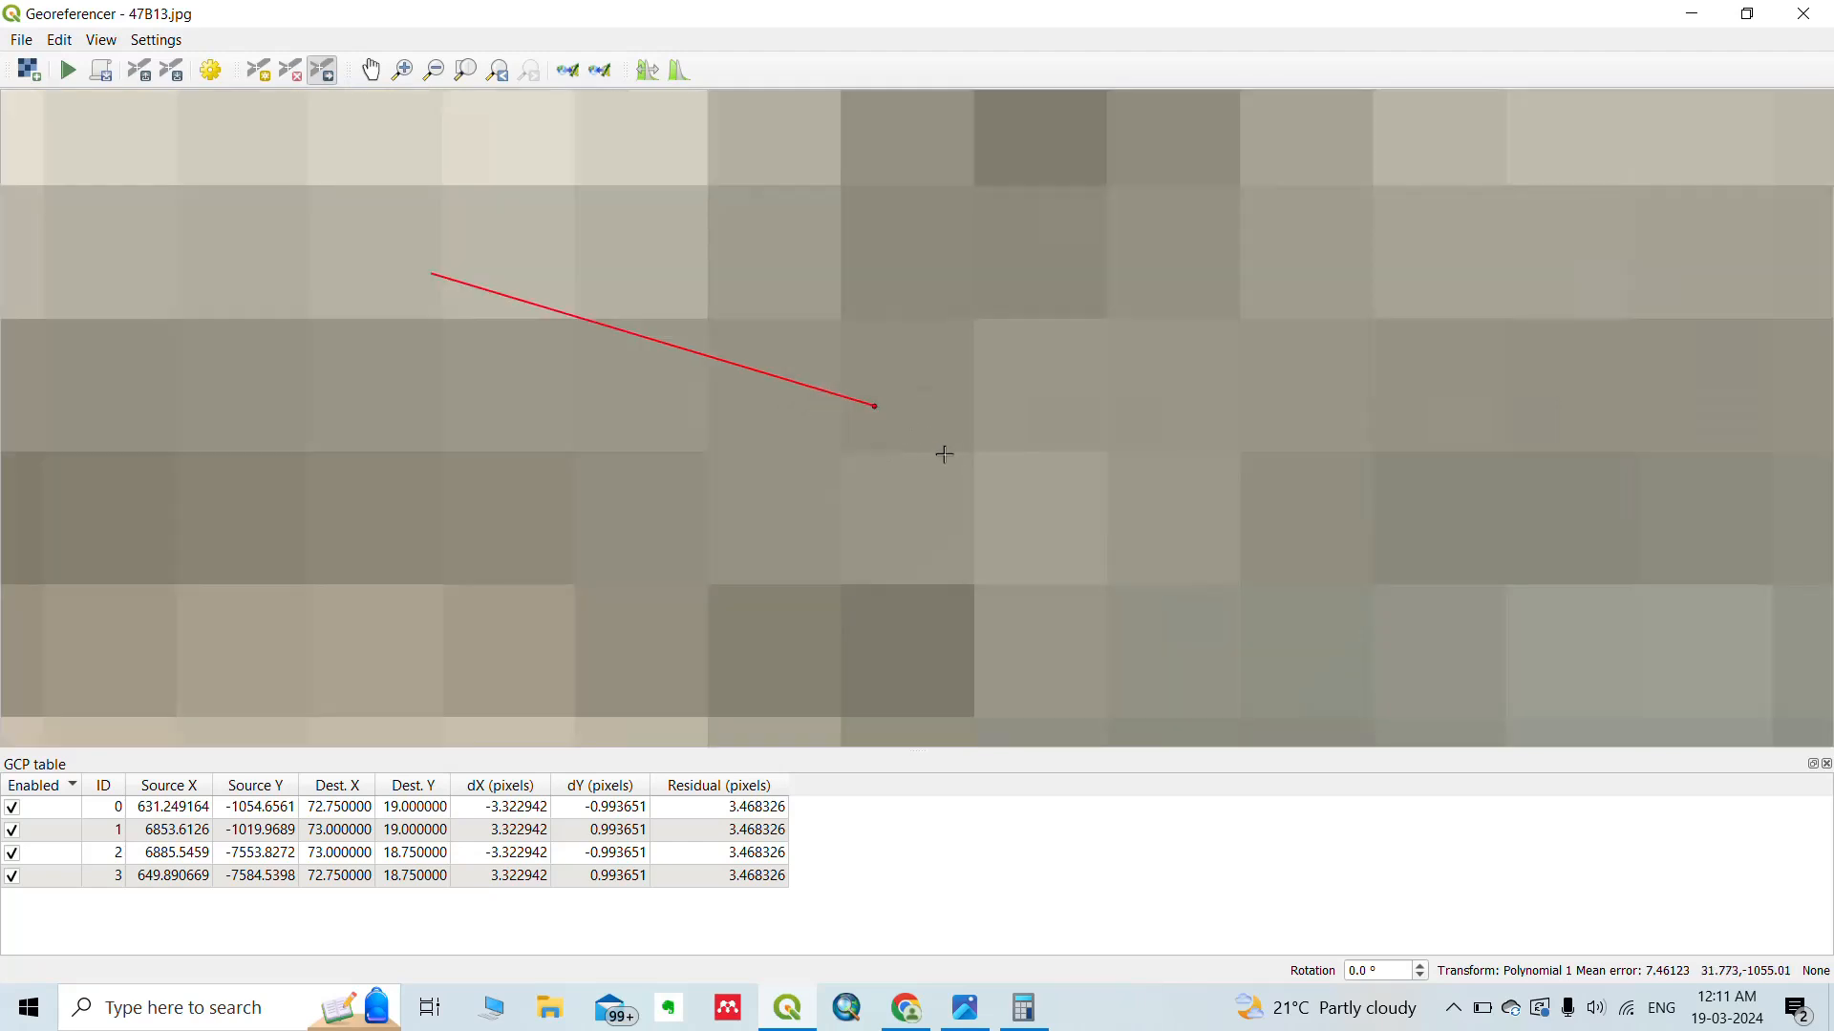
pyautogui.moveTo(876, 404); pyautogui.dragTo(702, 344)
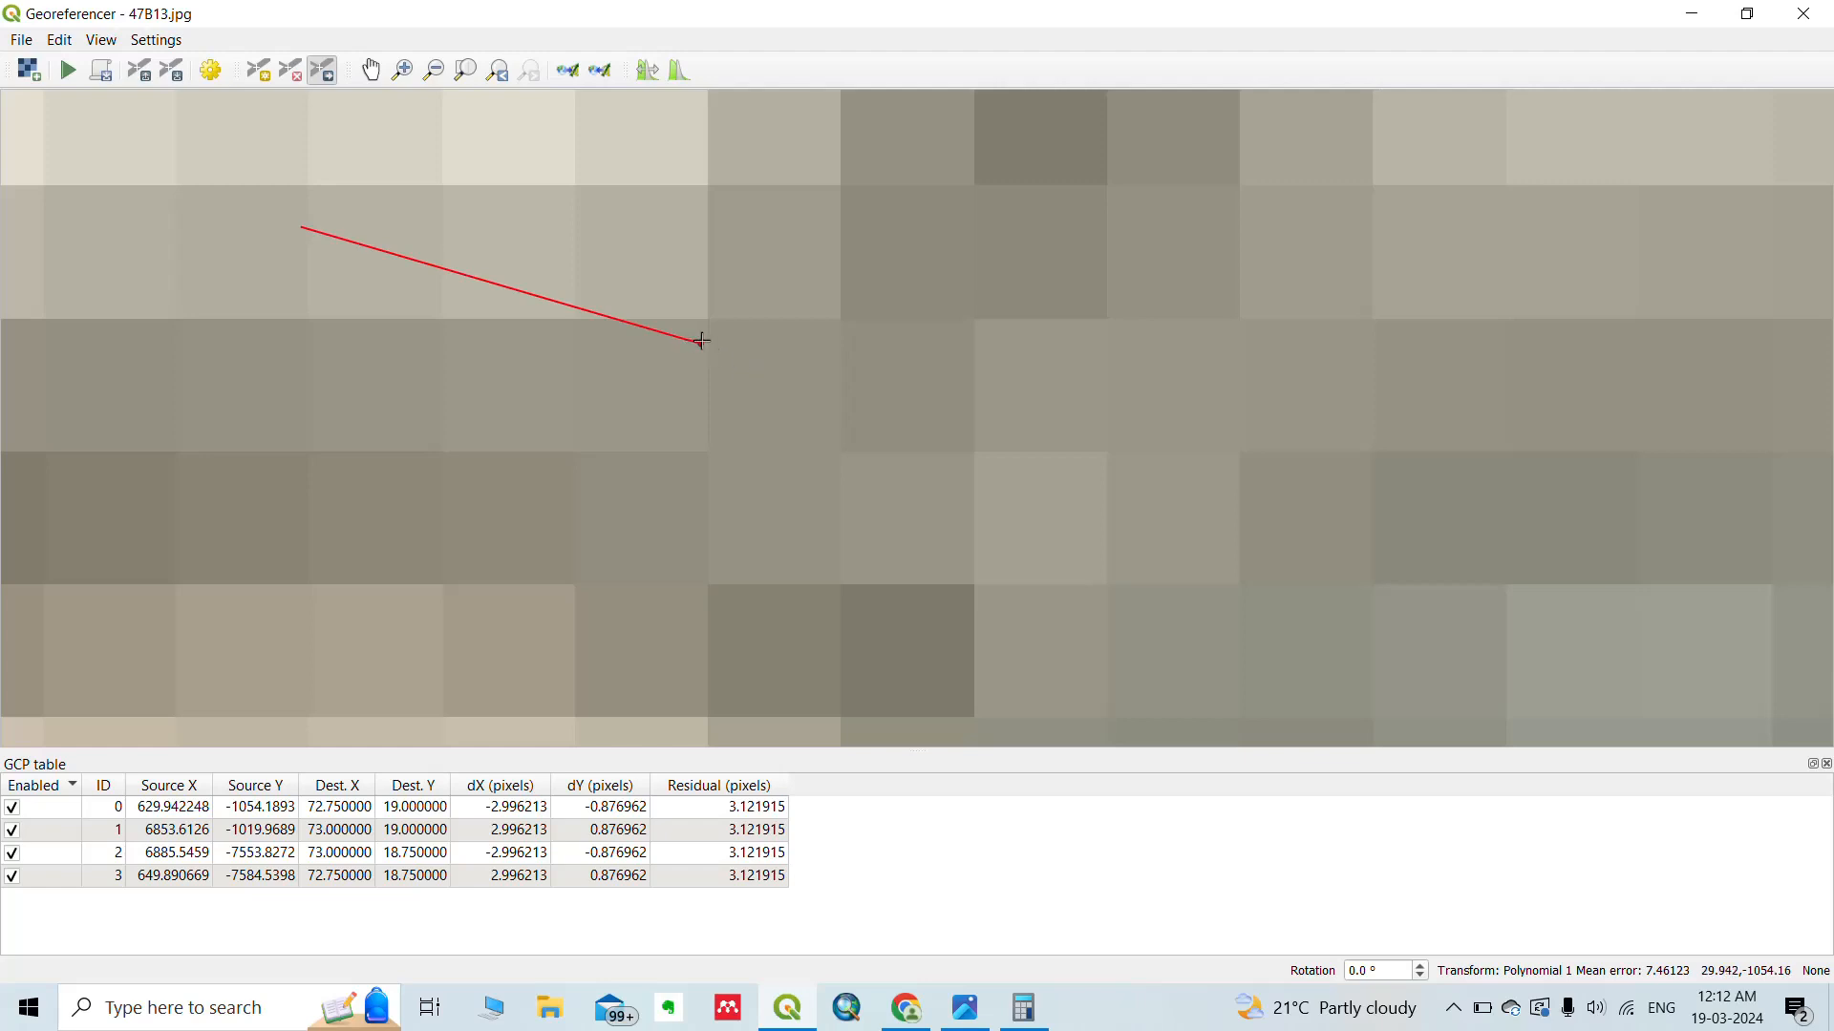
pyautogui.moveTo(703, 343); pyautogui.dragTo(624, 342)
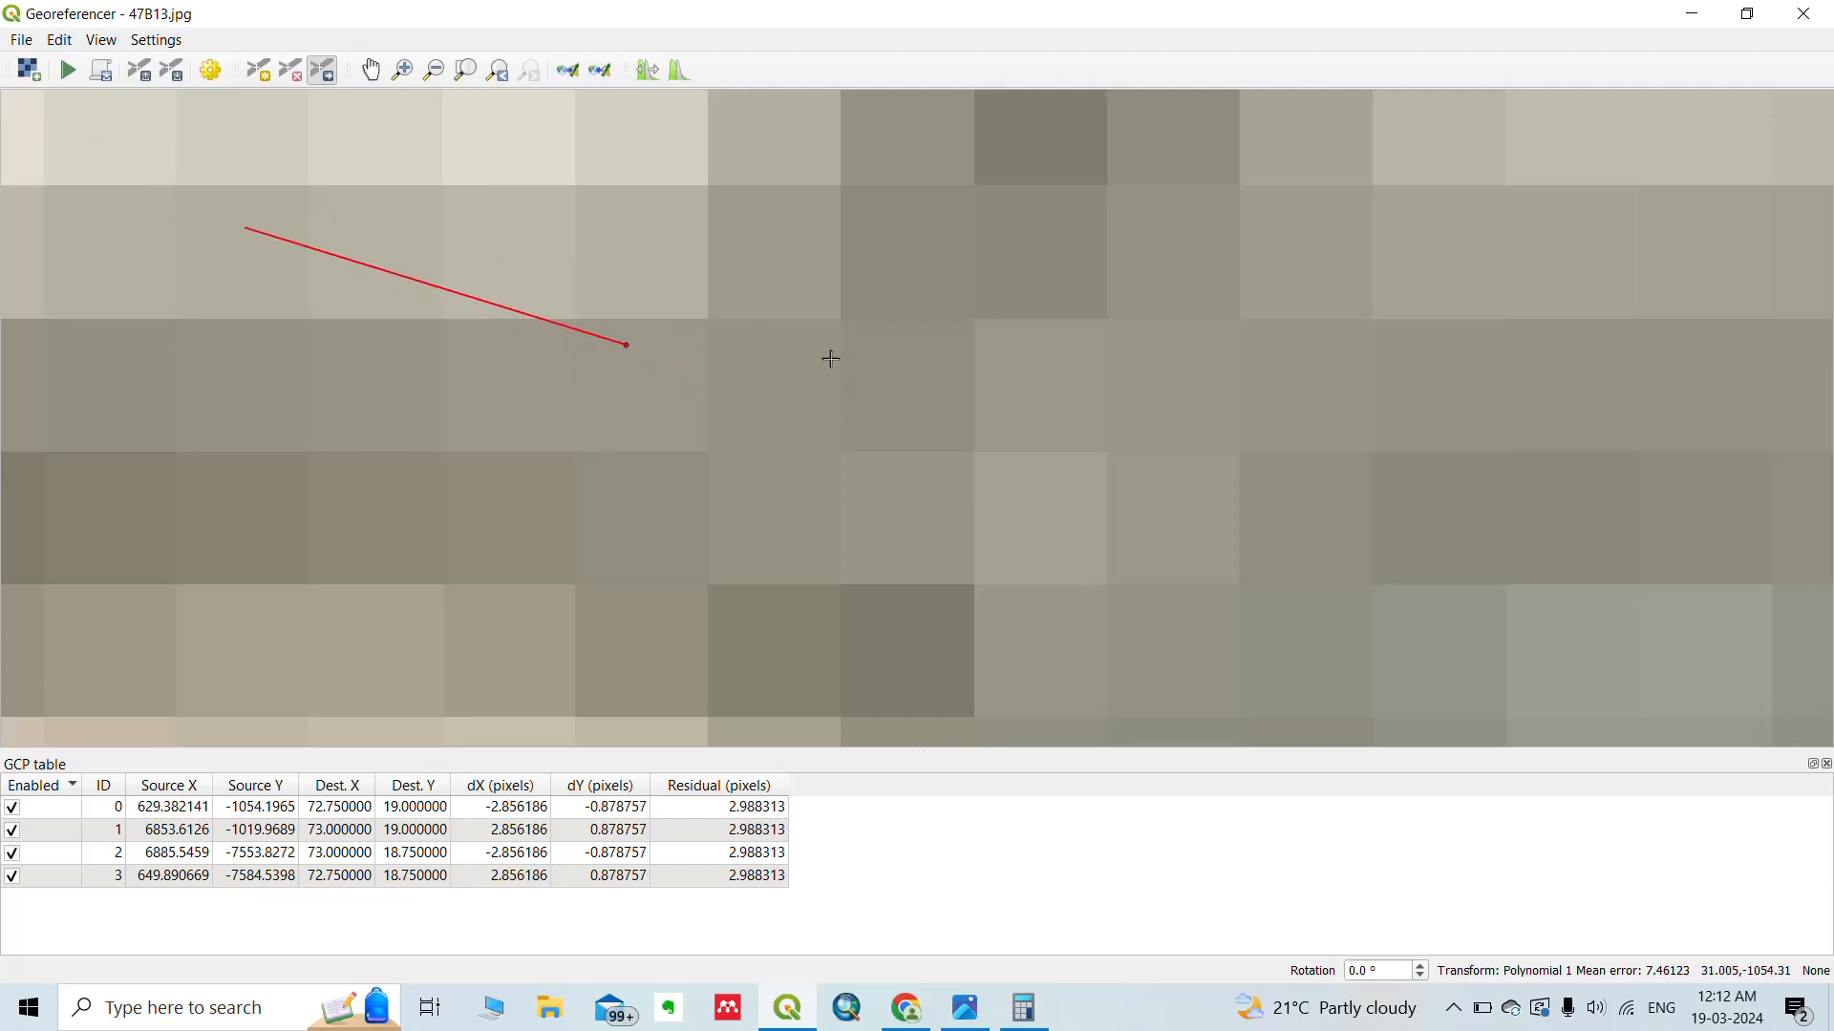
# Shift the northeast control point at the 73°0' and 19°0' crossing to about source X 6854.95, Y -1020.54.
pyautogui.scroll(-4, 830, 359)
pyautogui.scroll(-2, 924, 348)
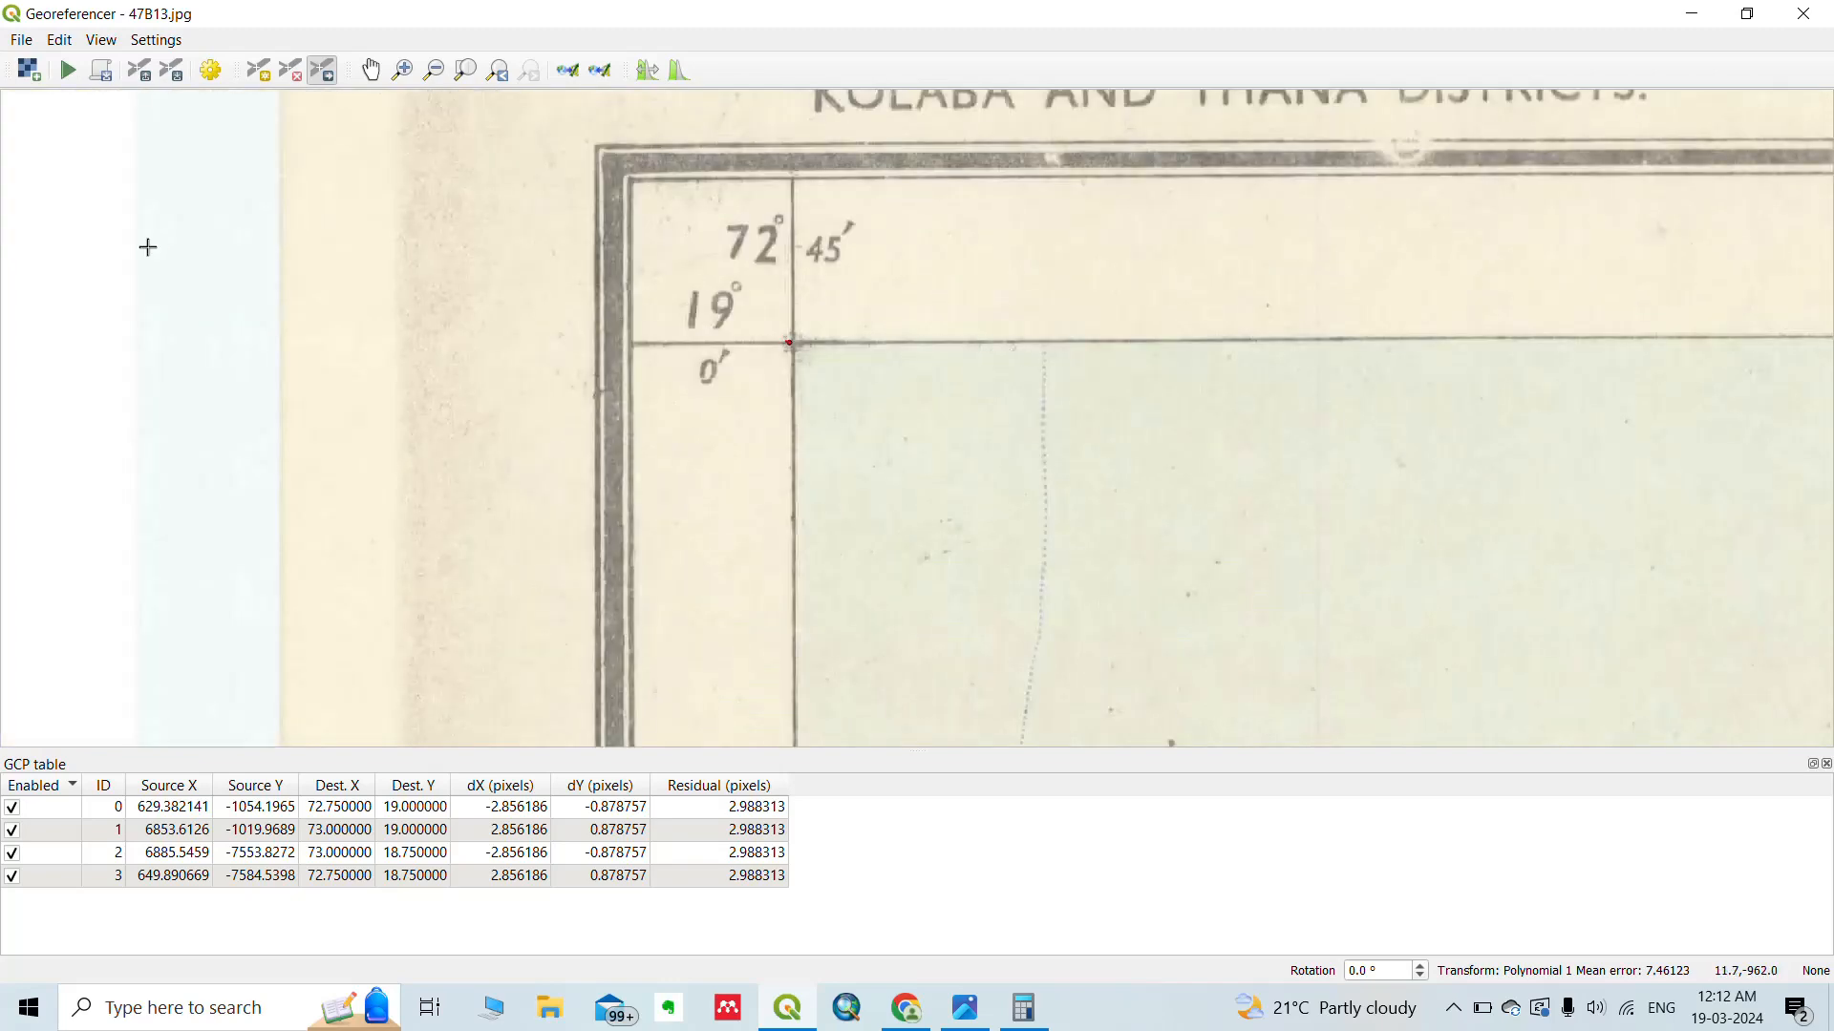
pyautogui.scroll(-3, 148, 247)
pyautogui.scroll(-2, 181, 229)
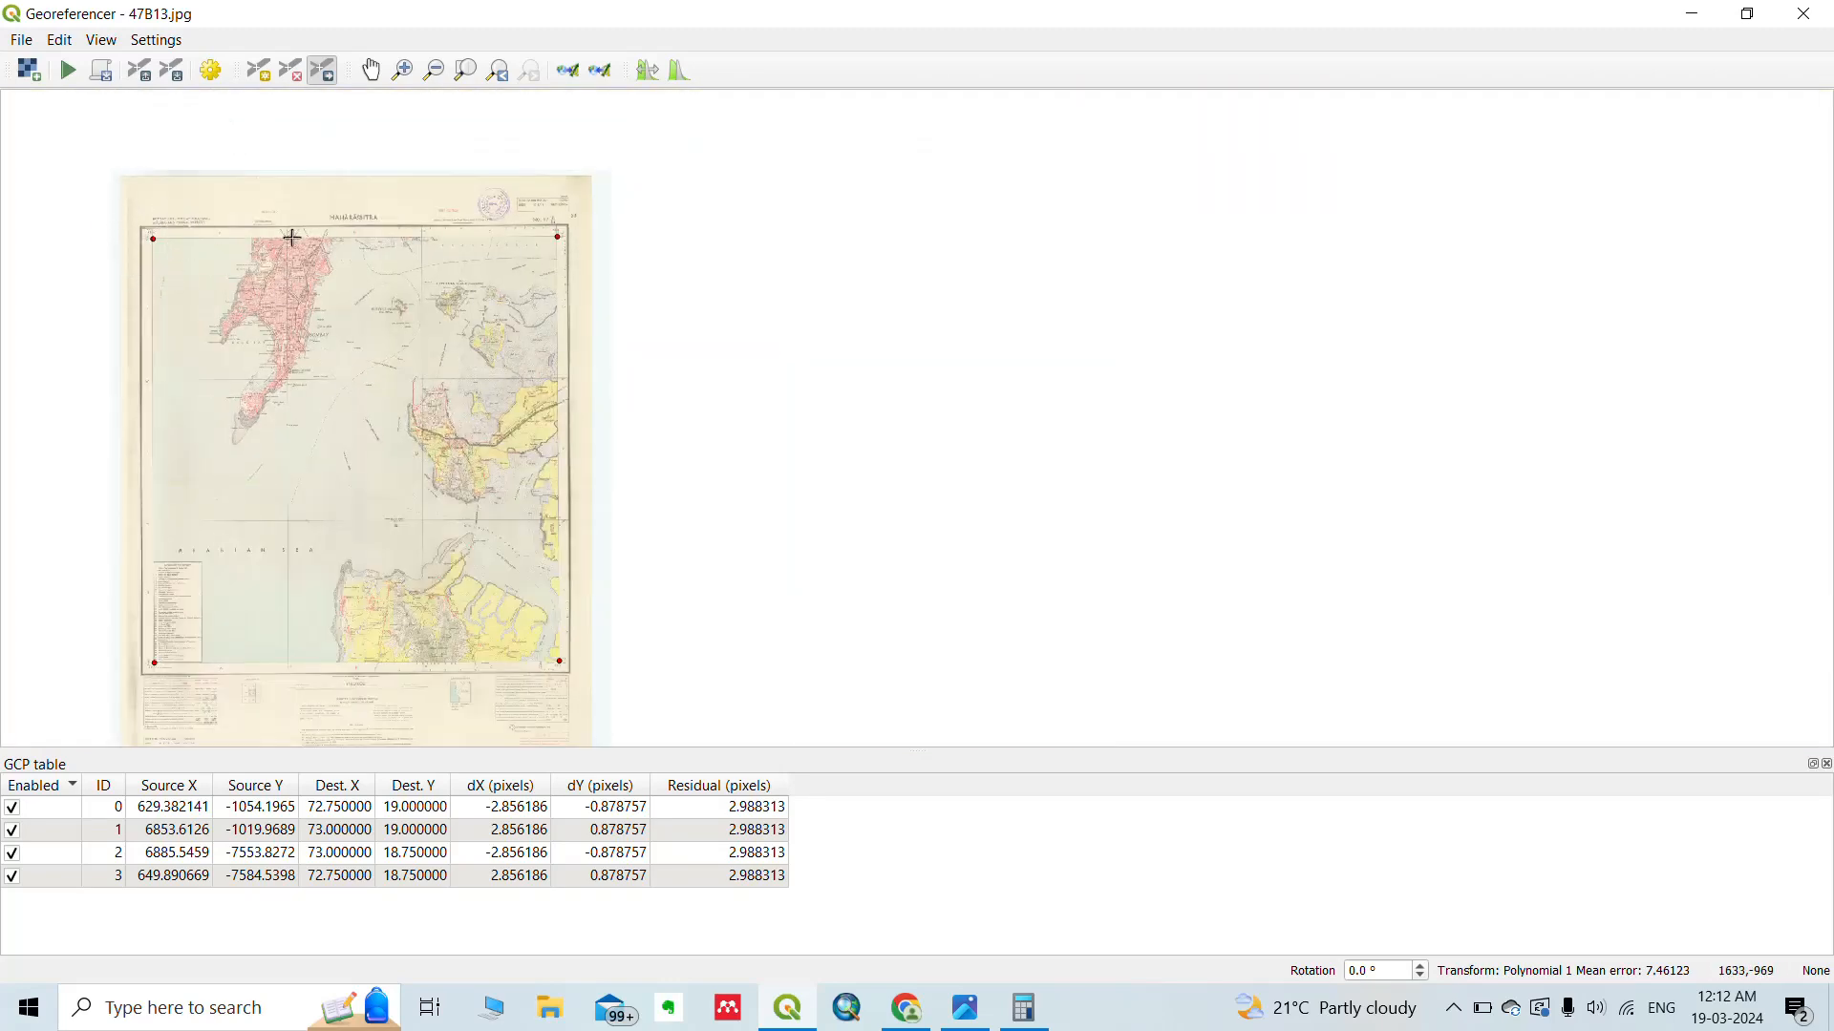
pyautogui.scroll(5, 593, 267)
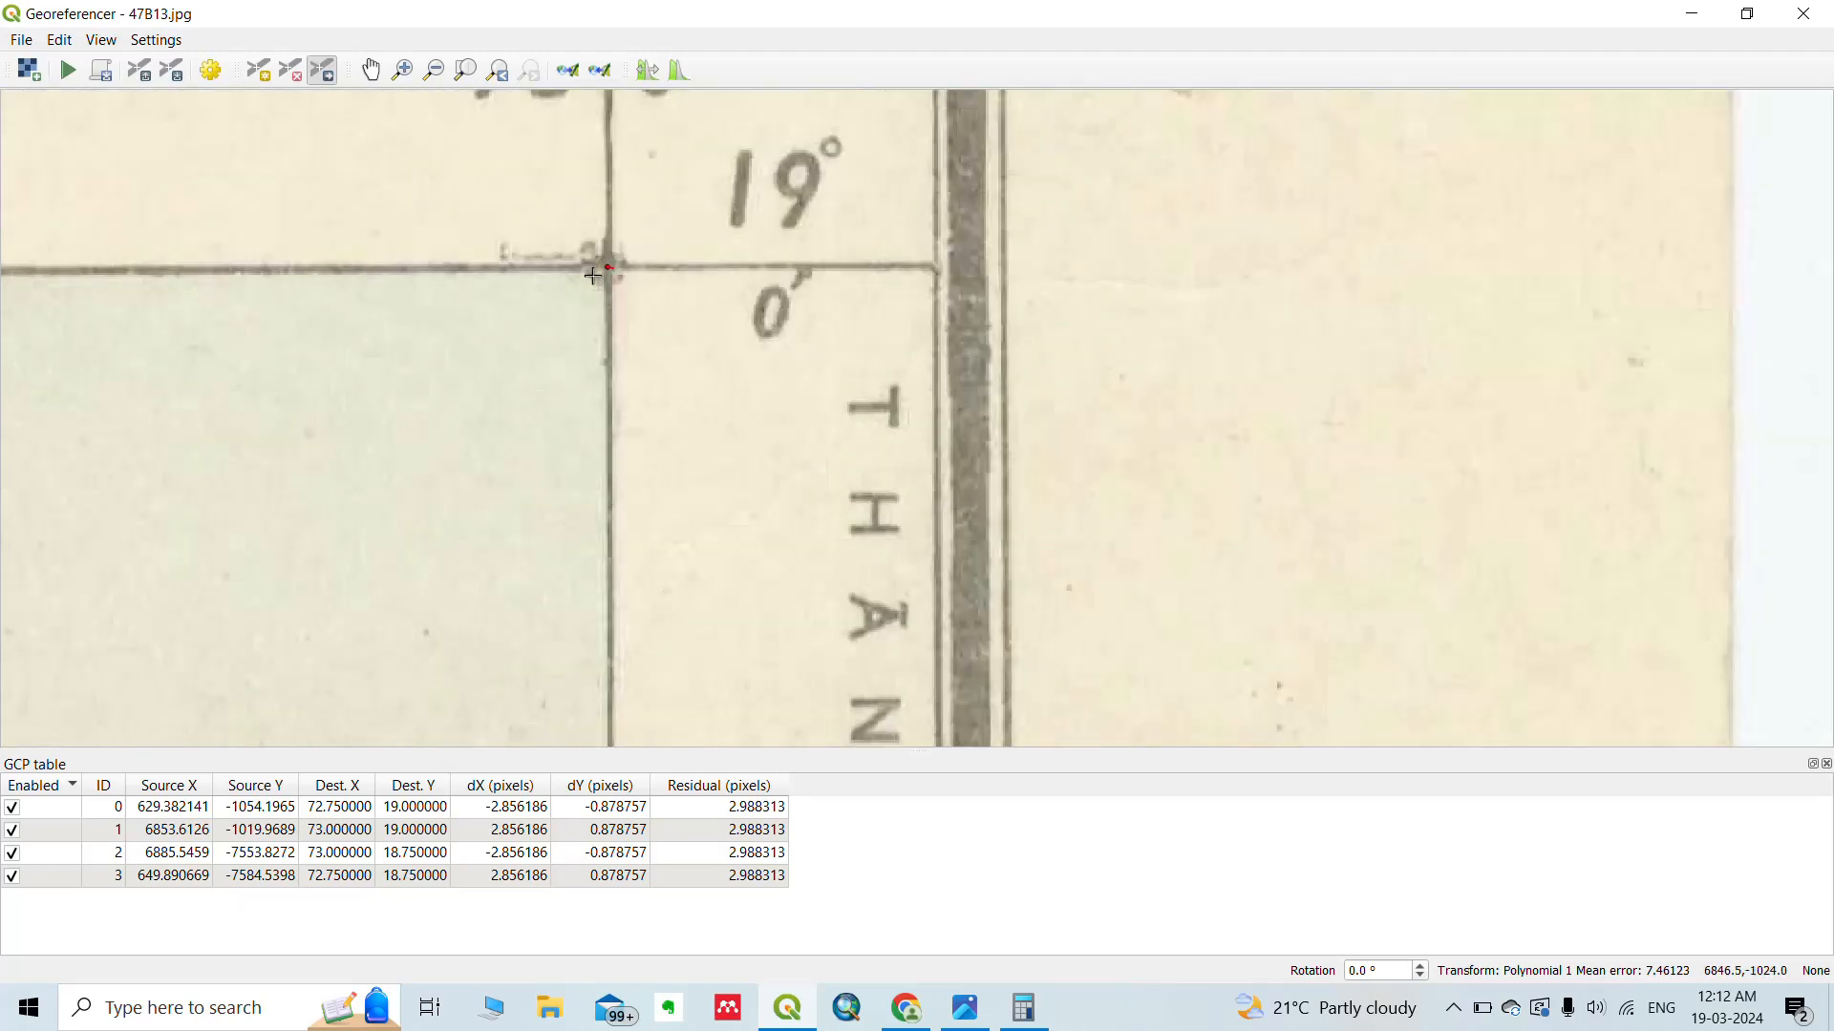
pyautogui.scroll(3, 592, 275)
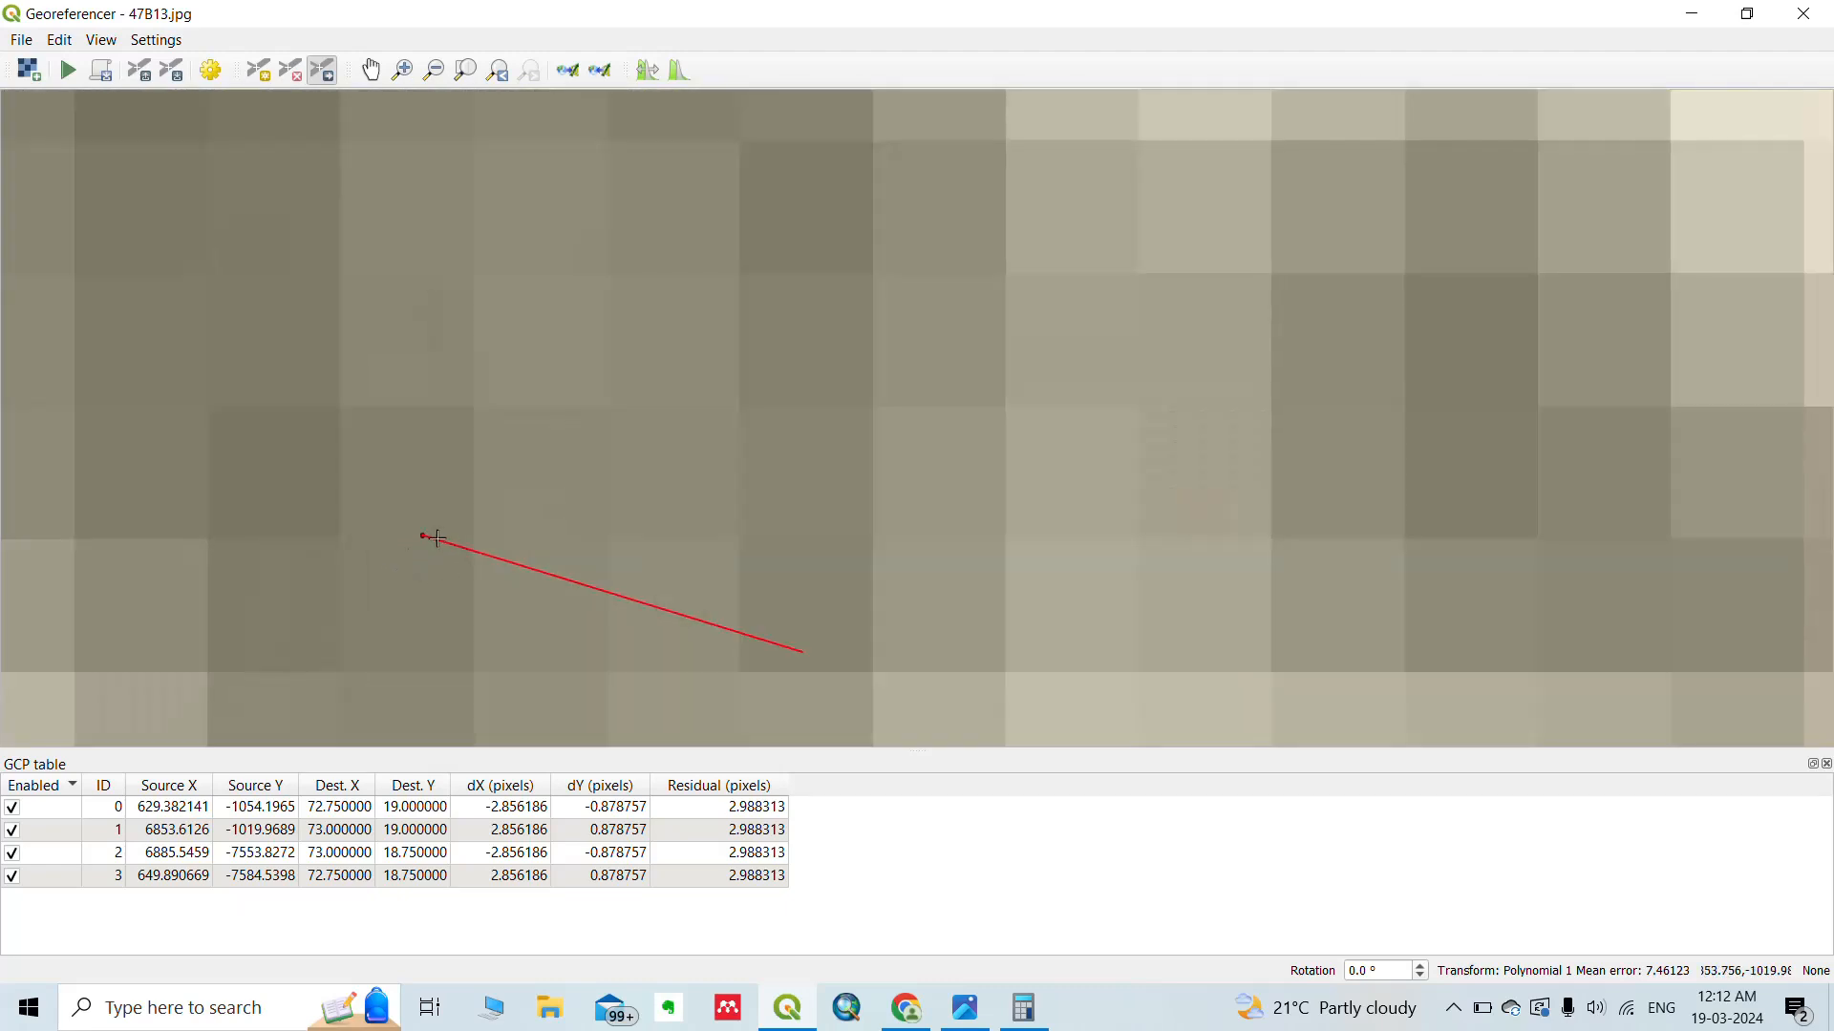
pyautogui.moveTo(436, 538); pyautogui.dragTo(601, 613)
# Shift the southeast control point at the 73°0' and 18°45' crossing to about source X 6883.69, Y -7553.04.
pyautogui.scroll(-6, 684, 479)
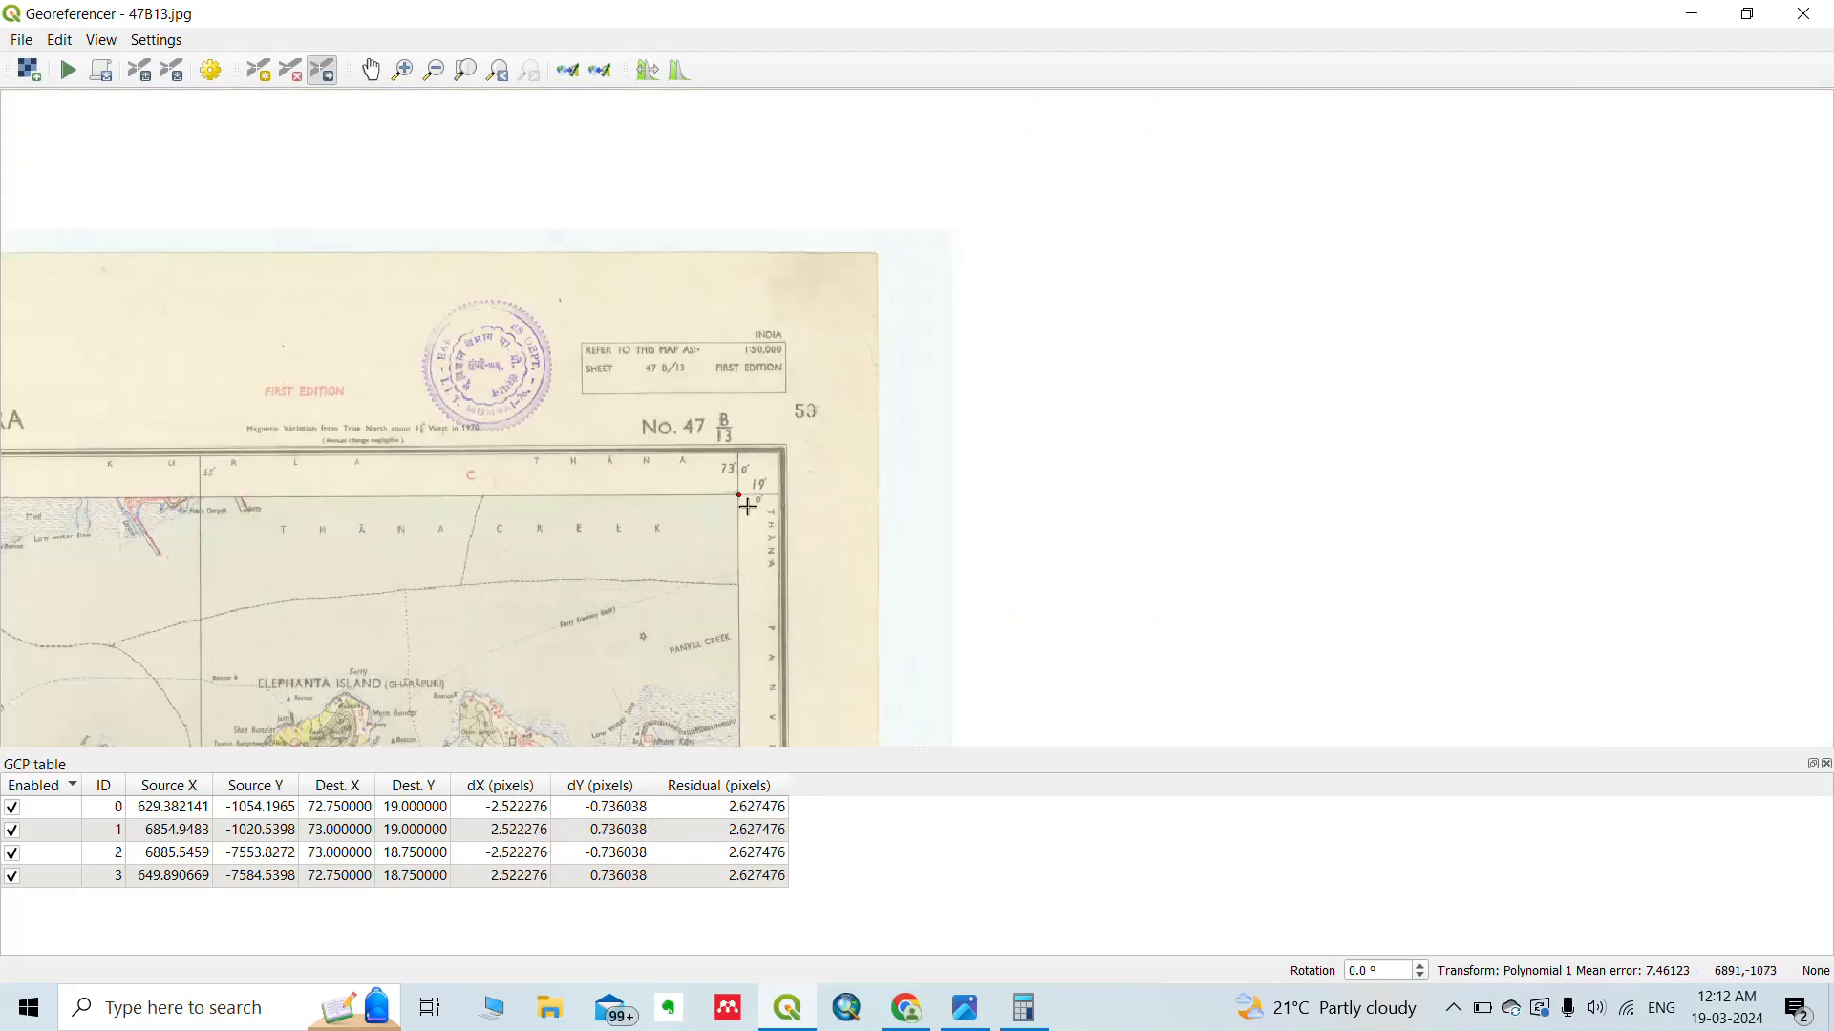
pyautogui.scroll(-3, 748, 507)
pyautogui.scroll(-2, 731, 354)
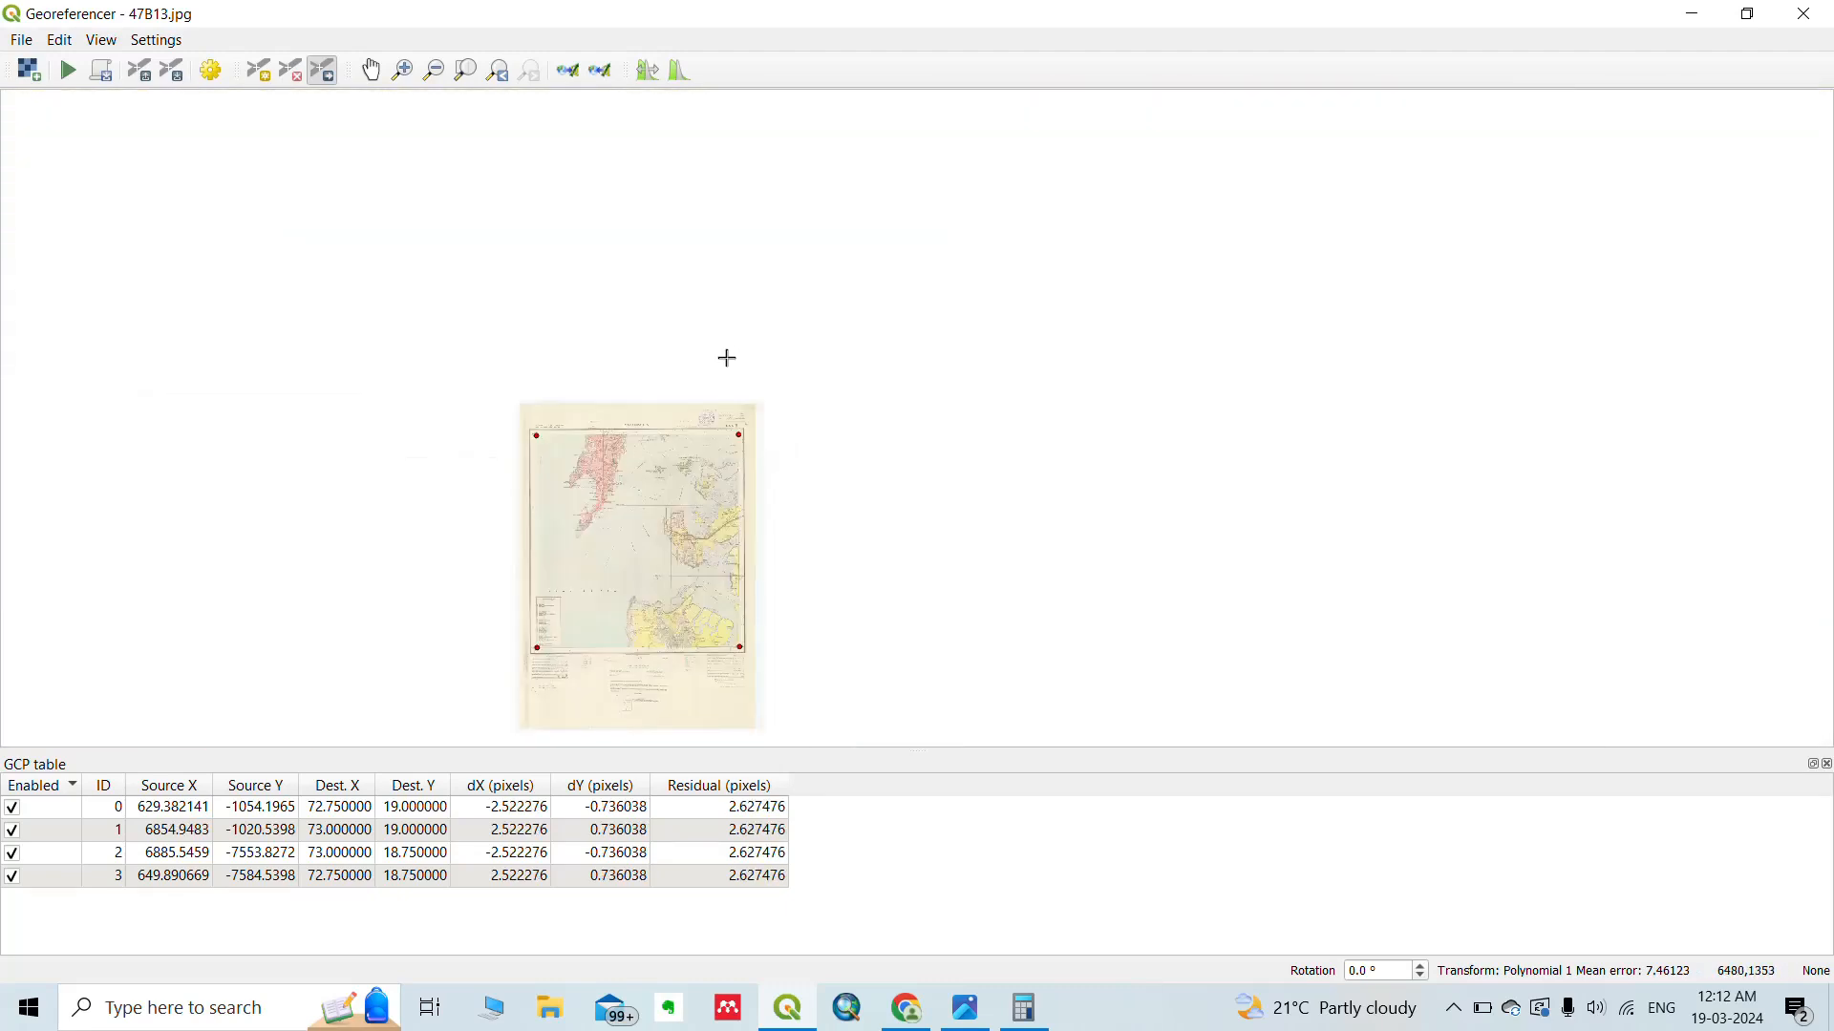
pyautogui.scroll(6, 737, 650)
pyautogui.scroll(8, 752, 655)
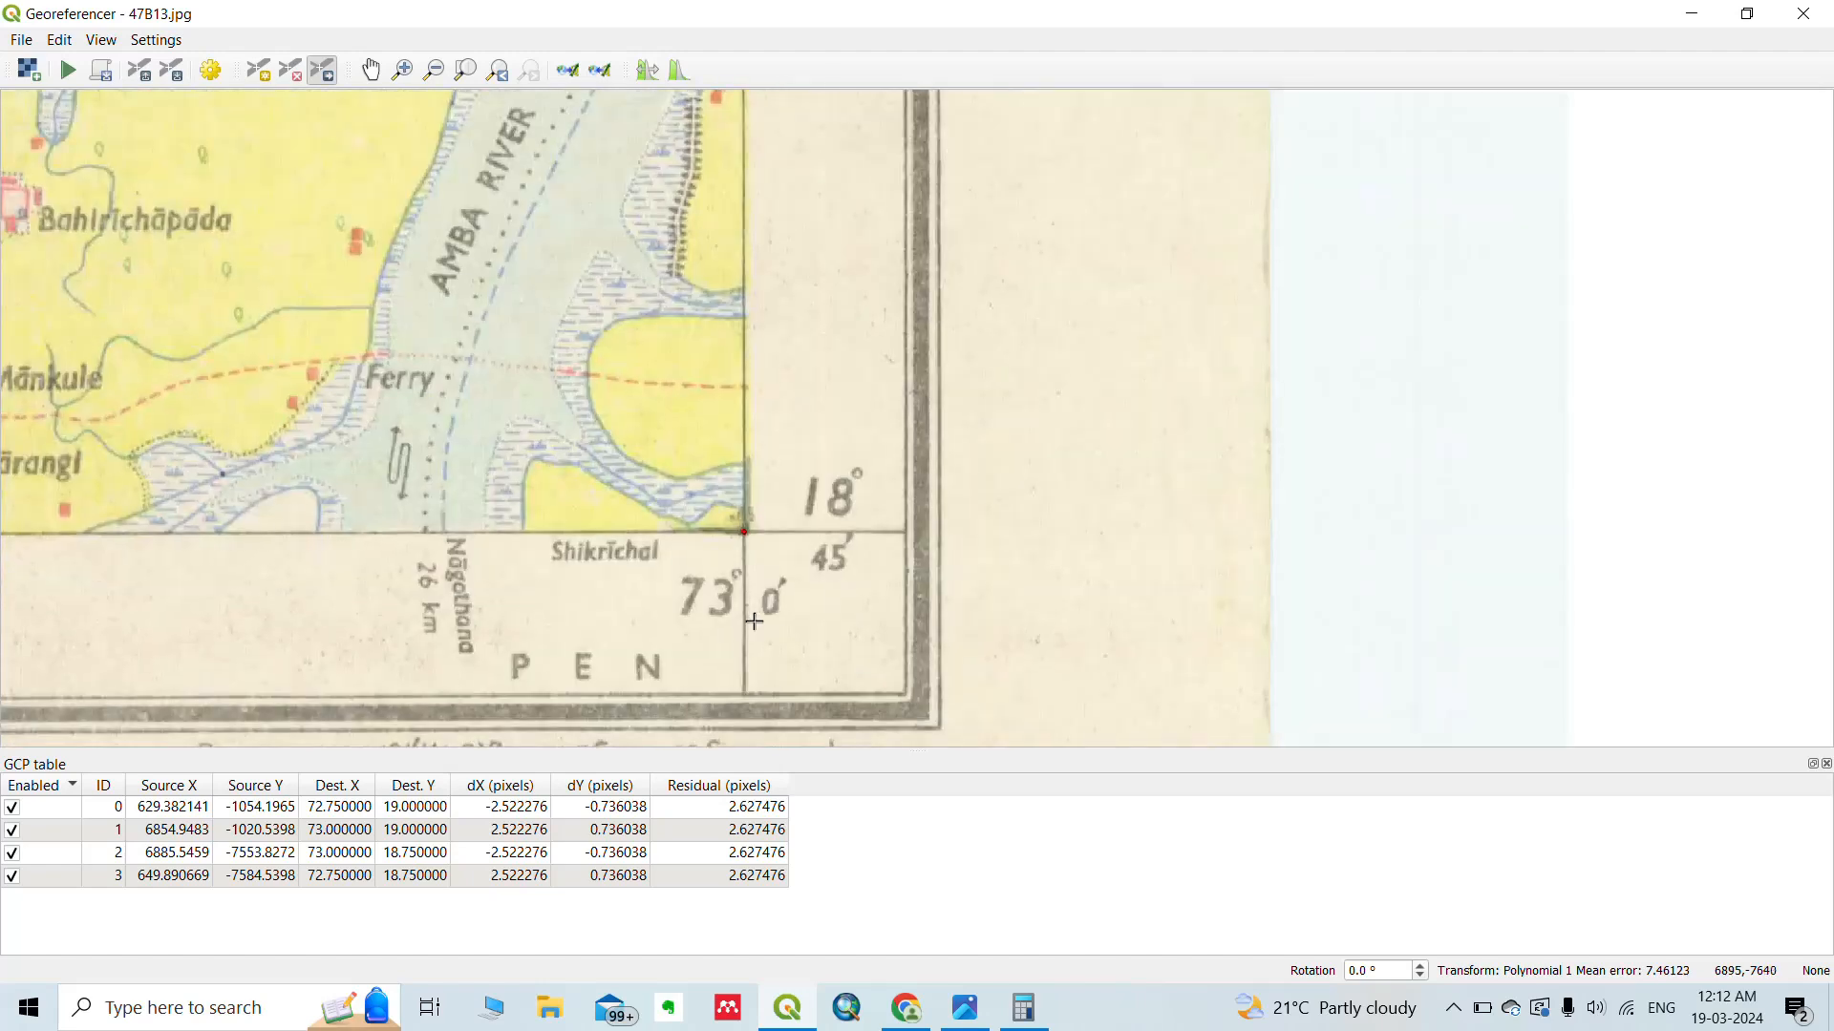
pyautogui.scroll(-1, 620, 663)
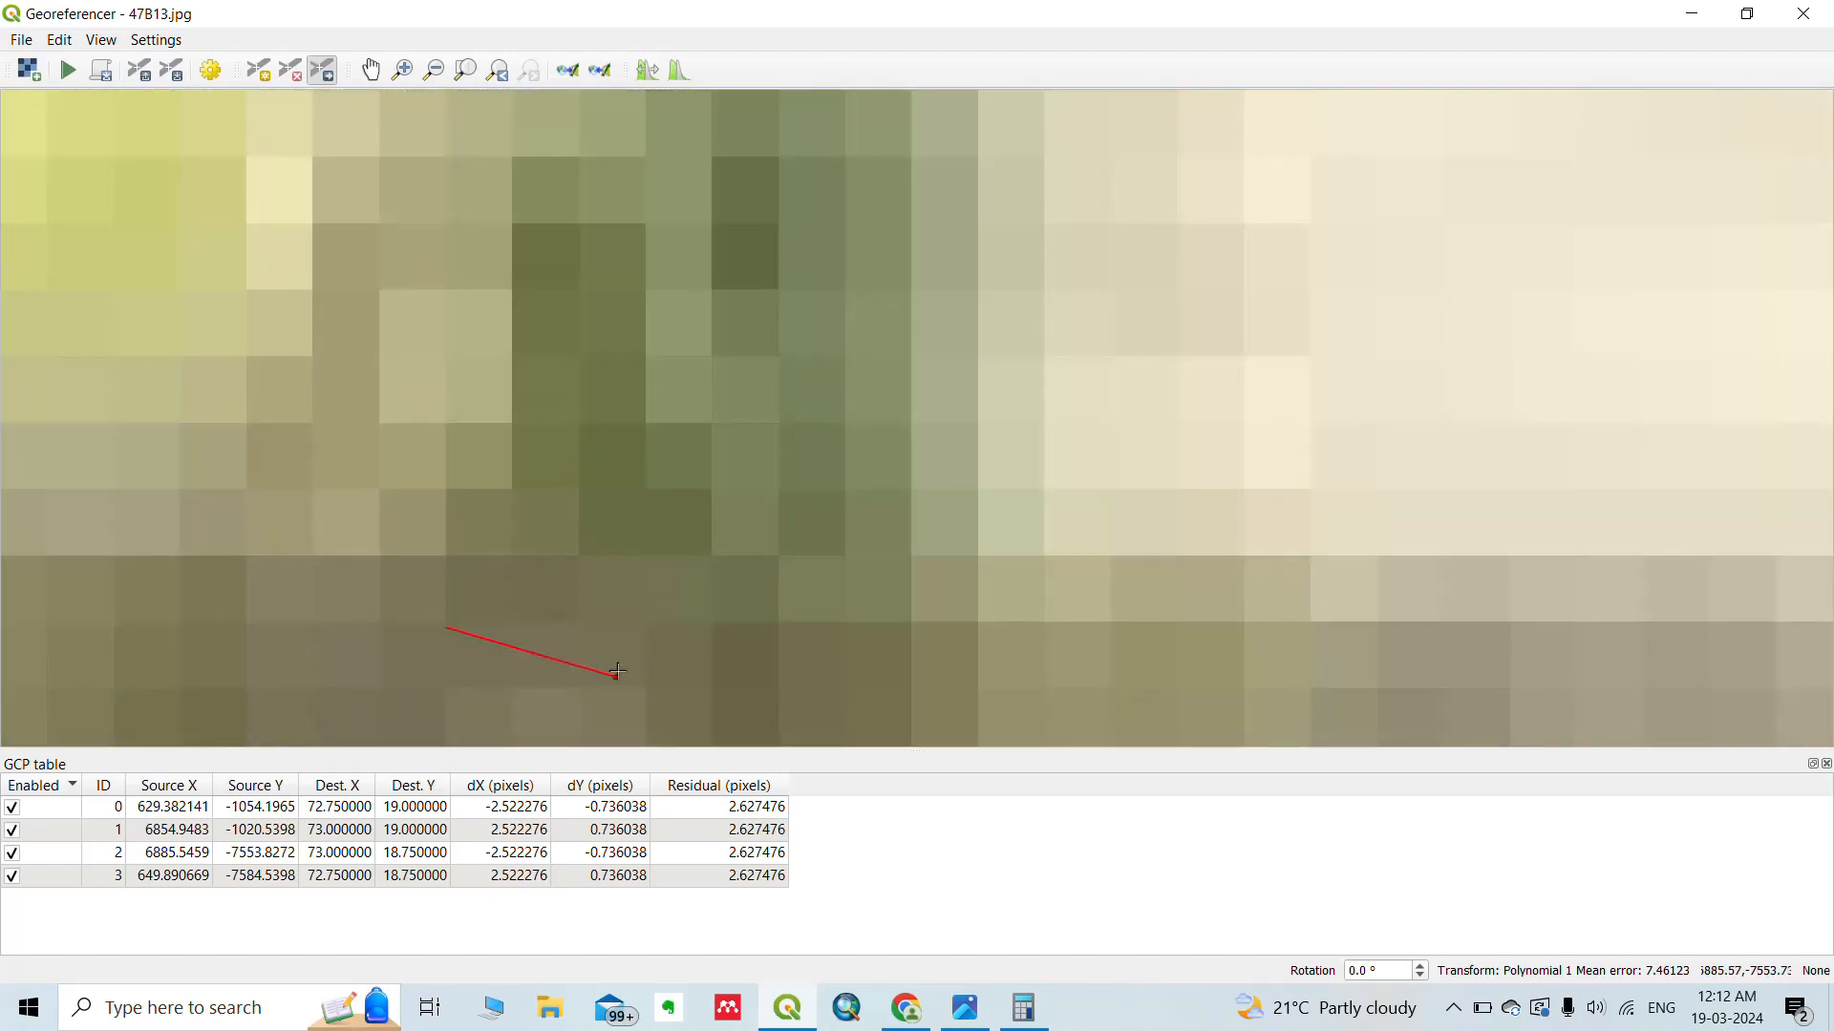
pyautogui.scroll(1, 606, 679)
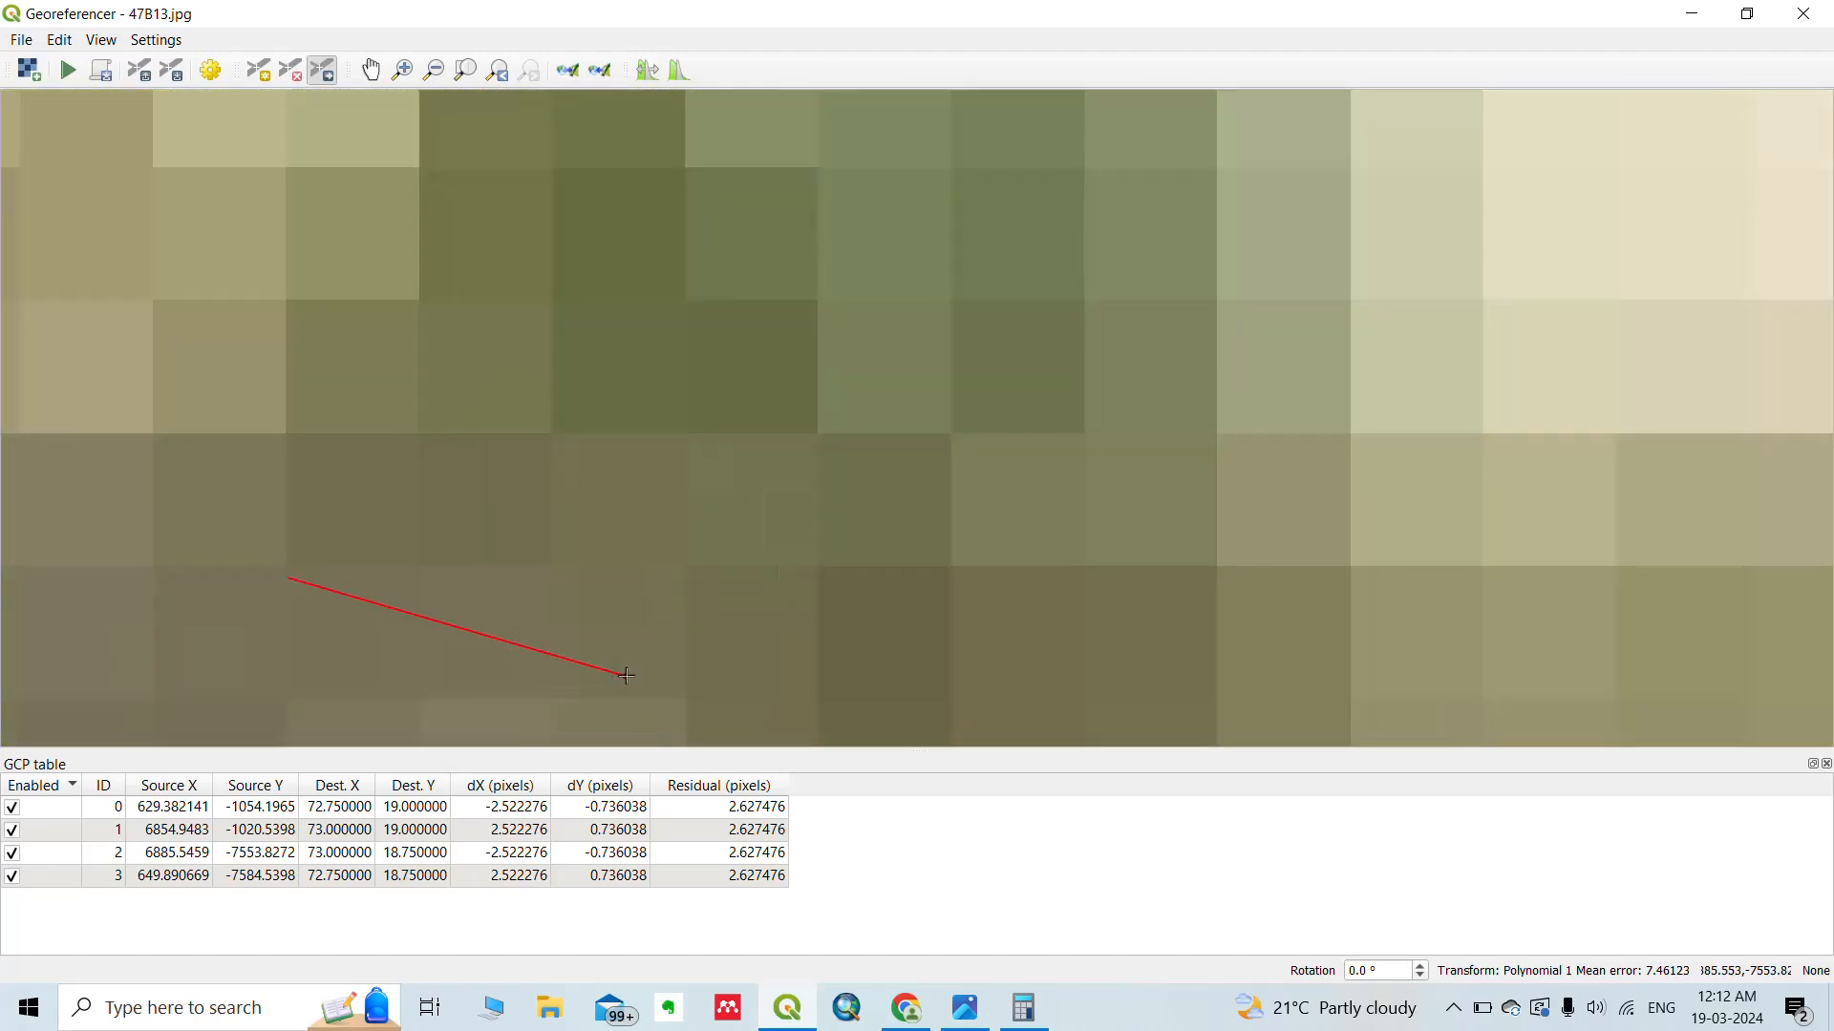
pyautogui.moveTo(626, 676); pyautogui.dragTo(379, 573)
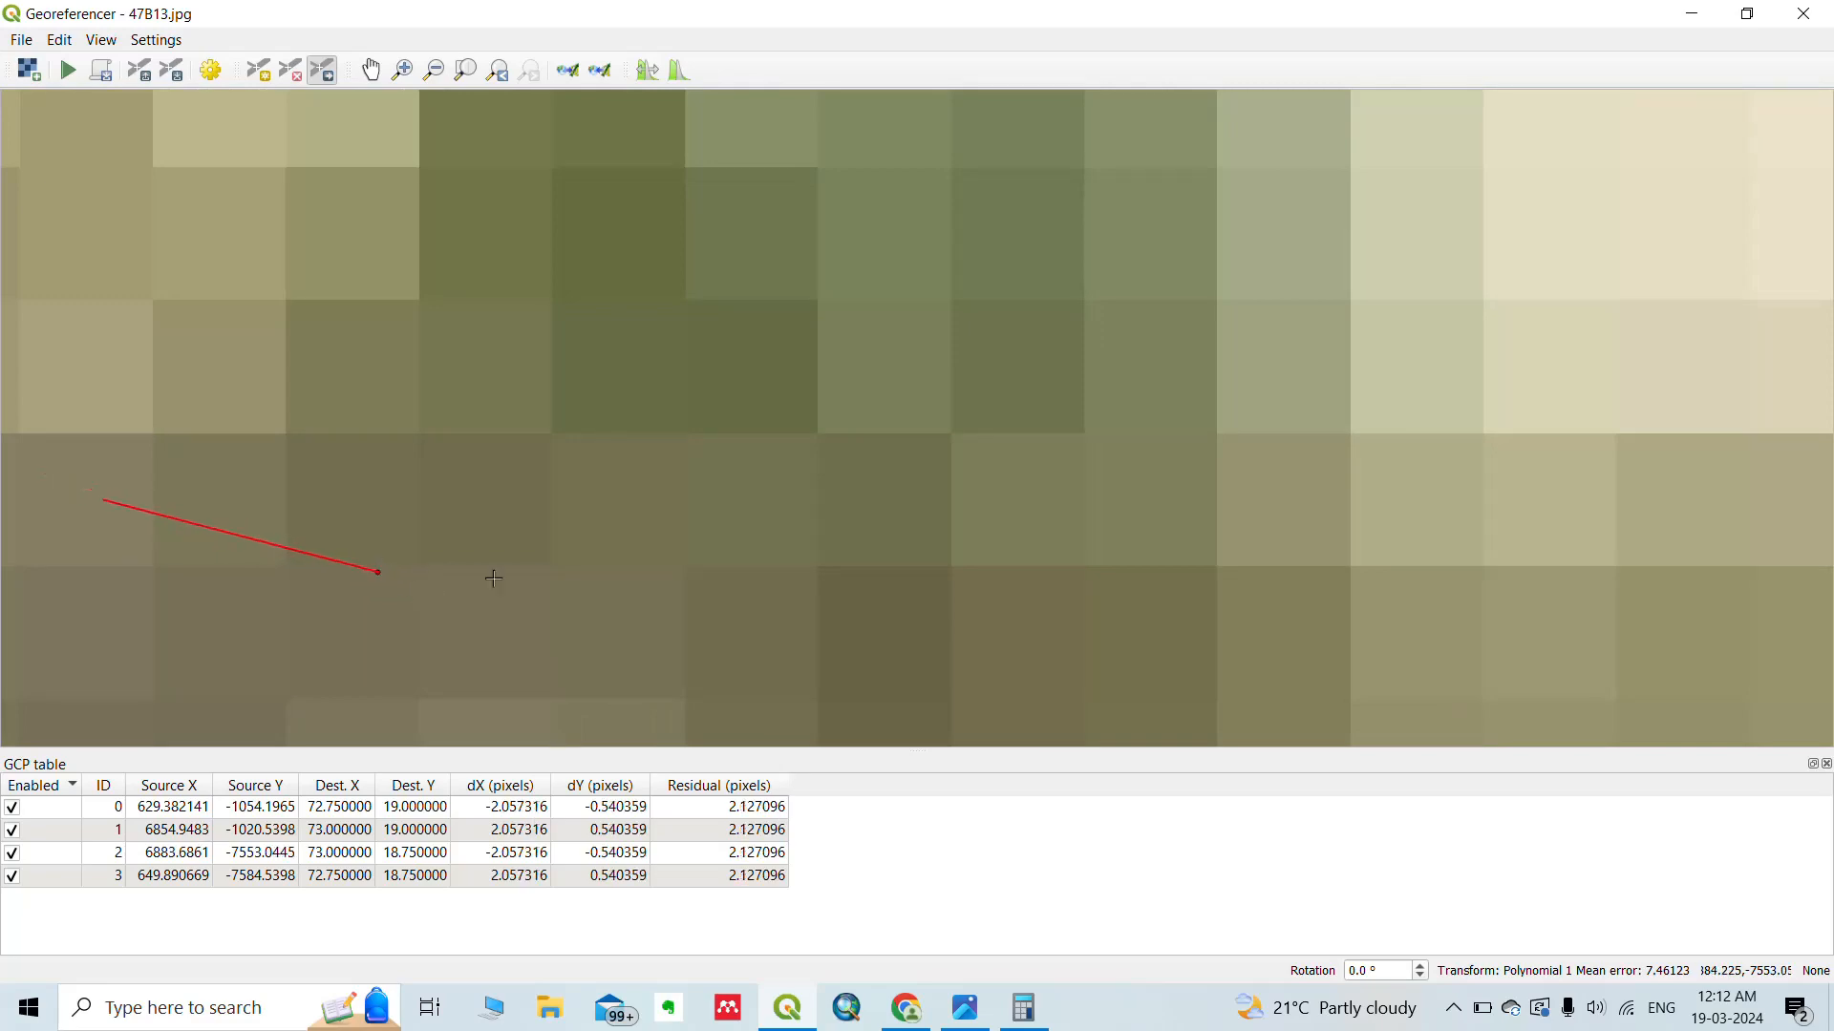
# Shift the southwest control point at the 72°45' and 18°45' crossing to about source X 651.63, Y -7585.09.
pyautogui.scroll(-8, 494, 577)
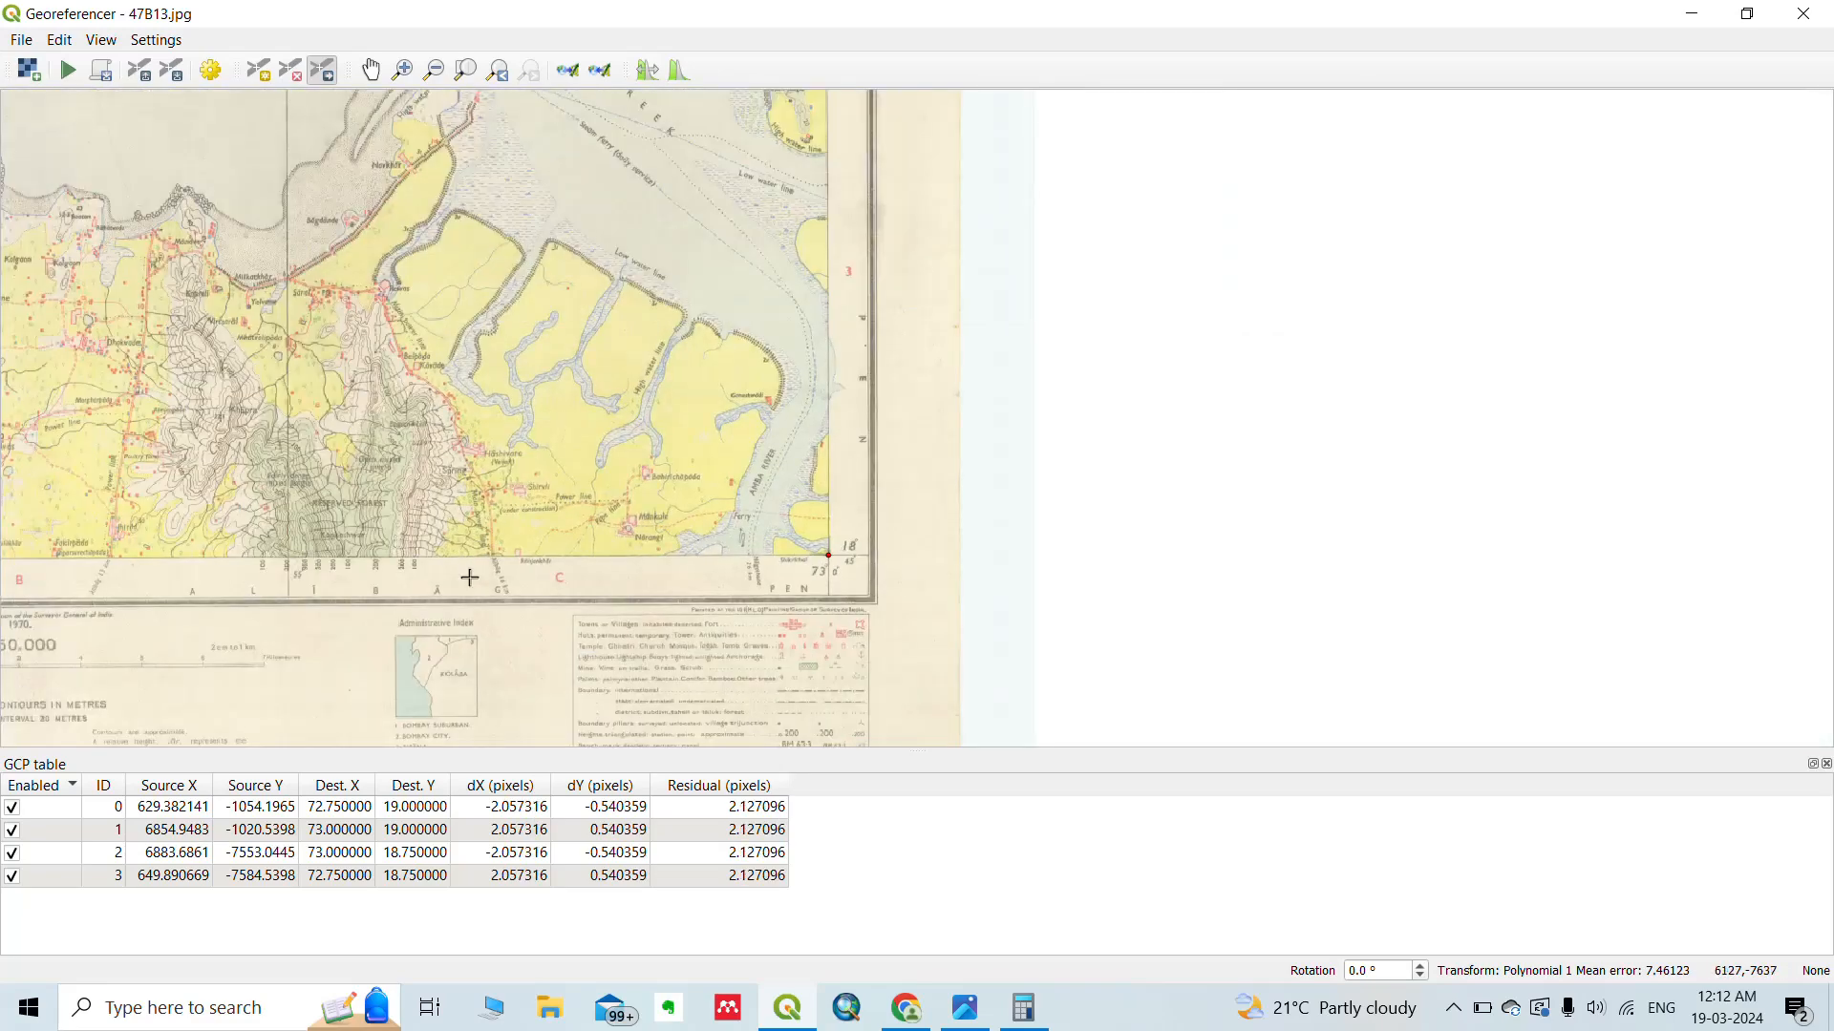
pyautogui.scroll(-3, 469, 577)
pyautogui.scroll(10, 371, 577)
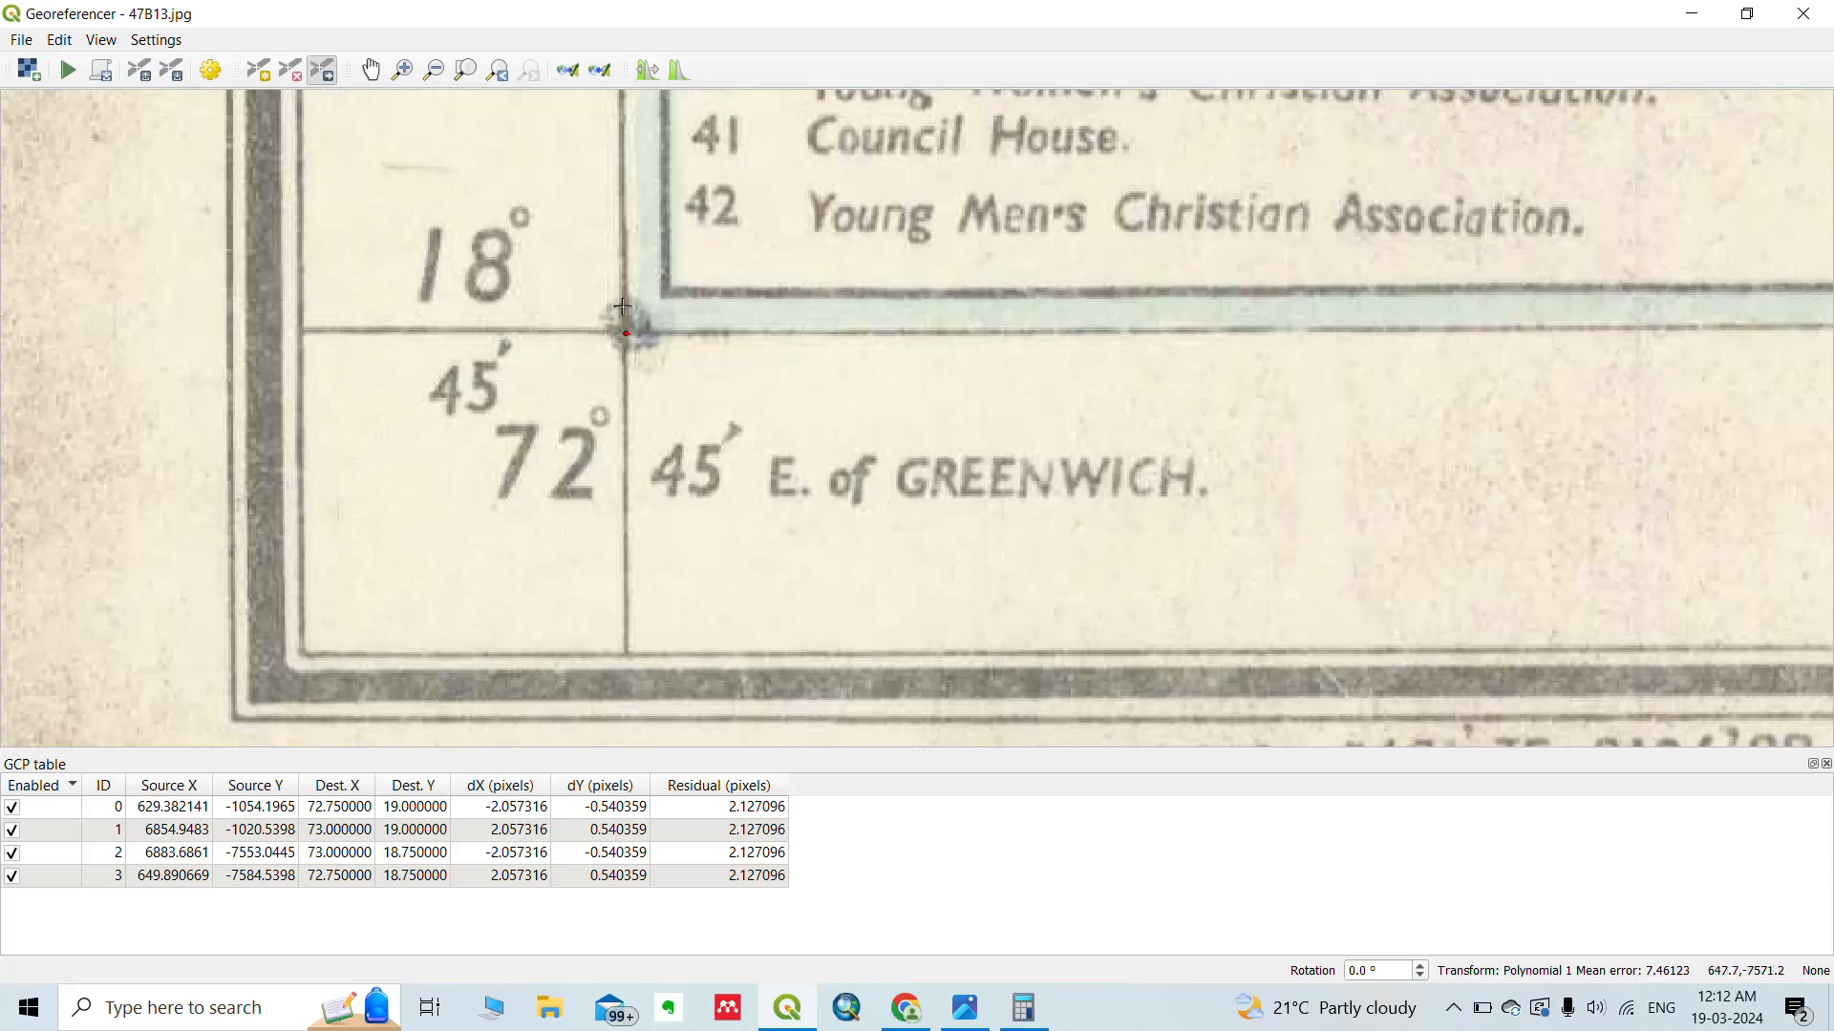
pyautogui.scroll(8, 623, 307)
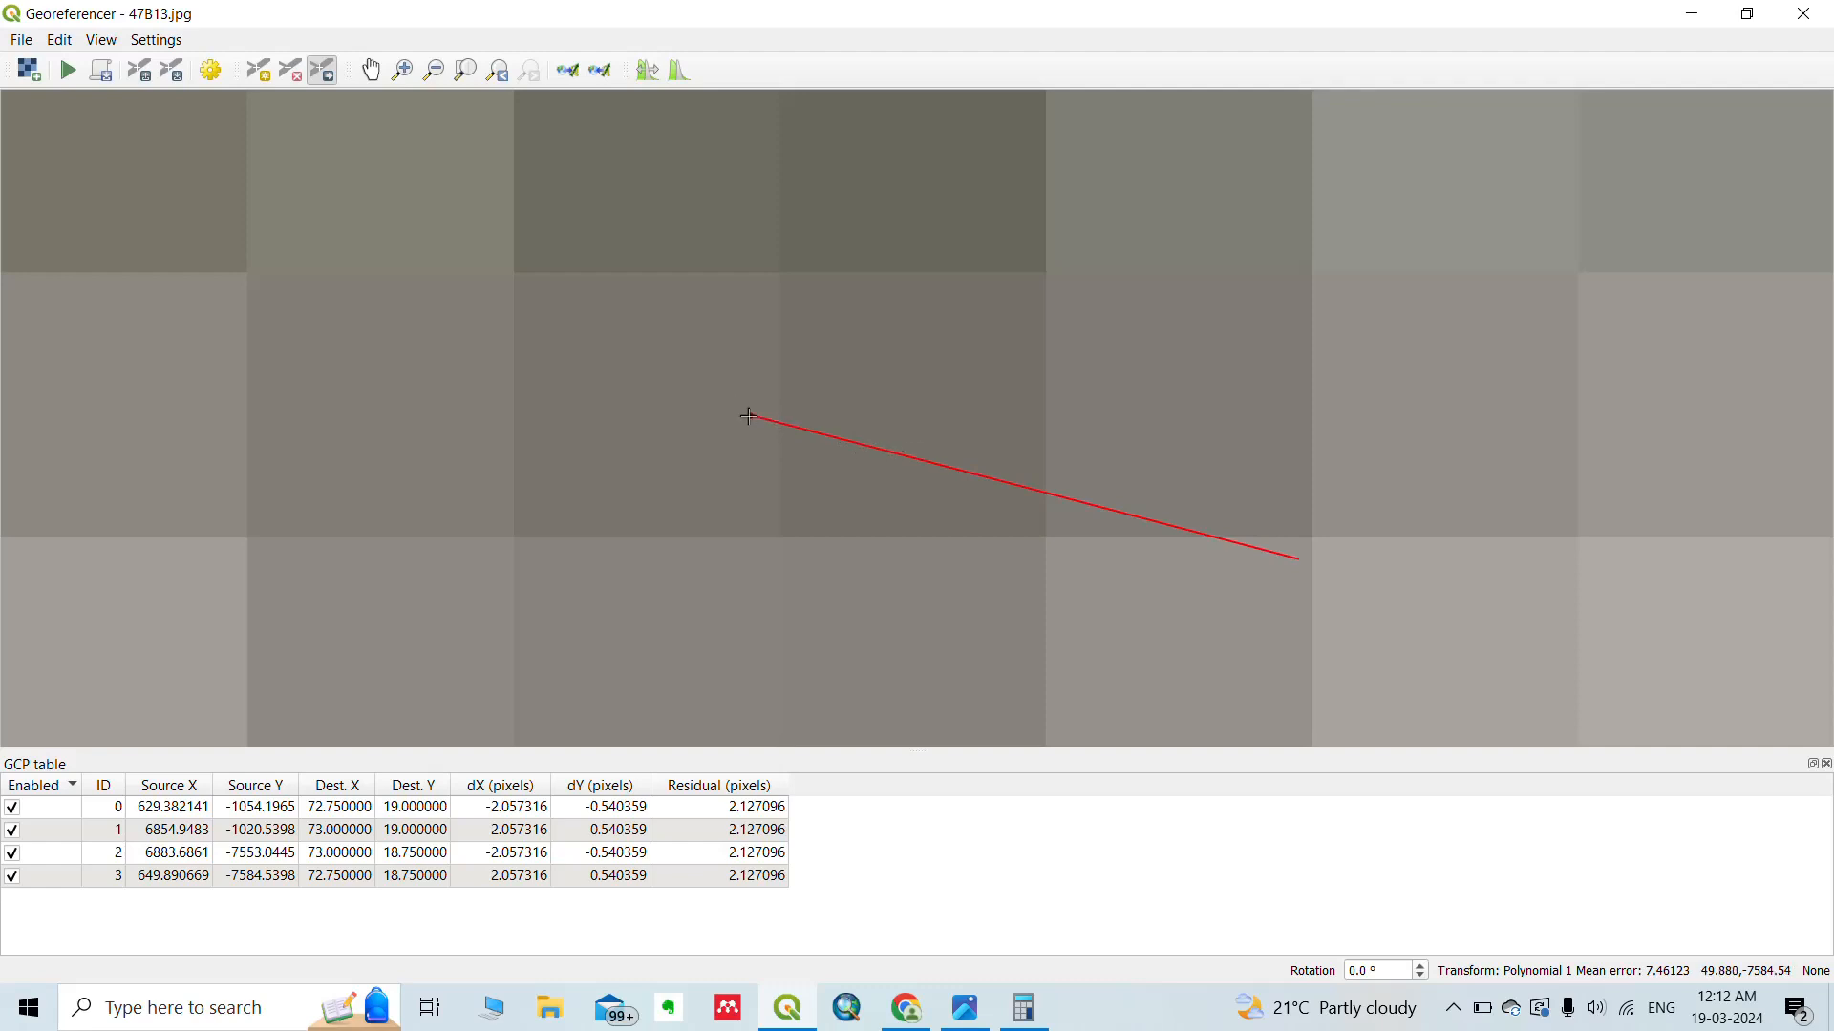
pyautogui.moveTo(751, 417); pyautogui.dragTo(1214, 563)
# Run the georeferencing of the toposheet with the adjusted control points.
pyautogui.scroll(-1, 528, 385)
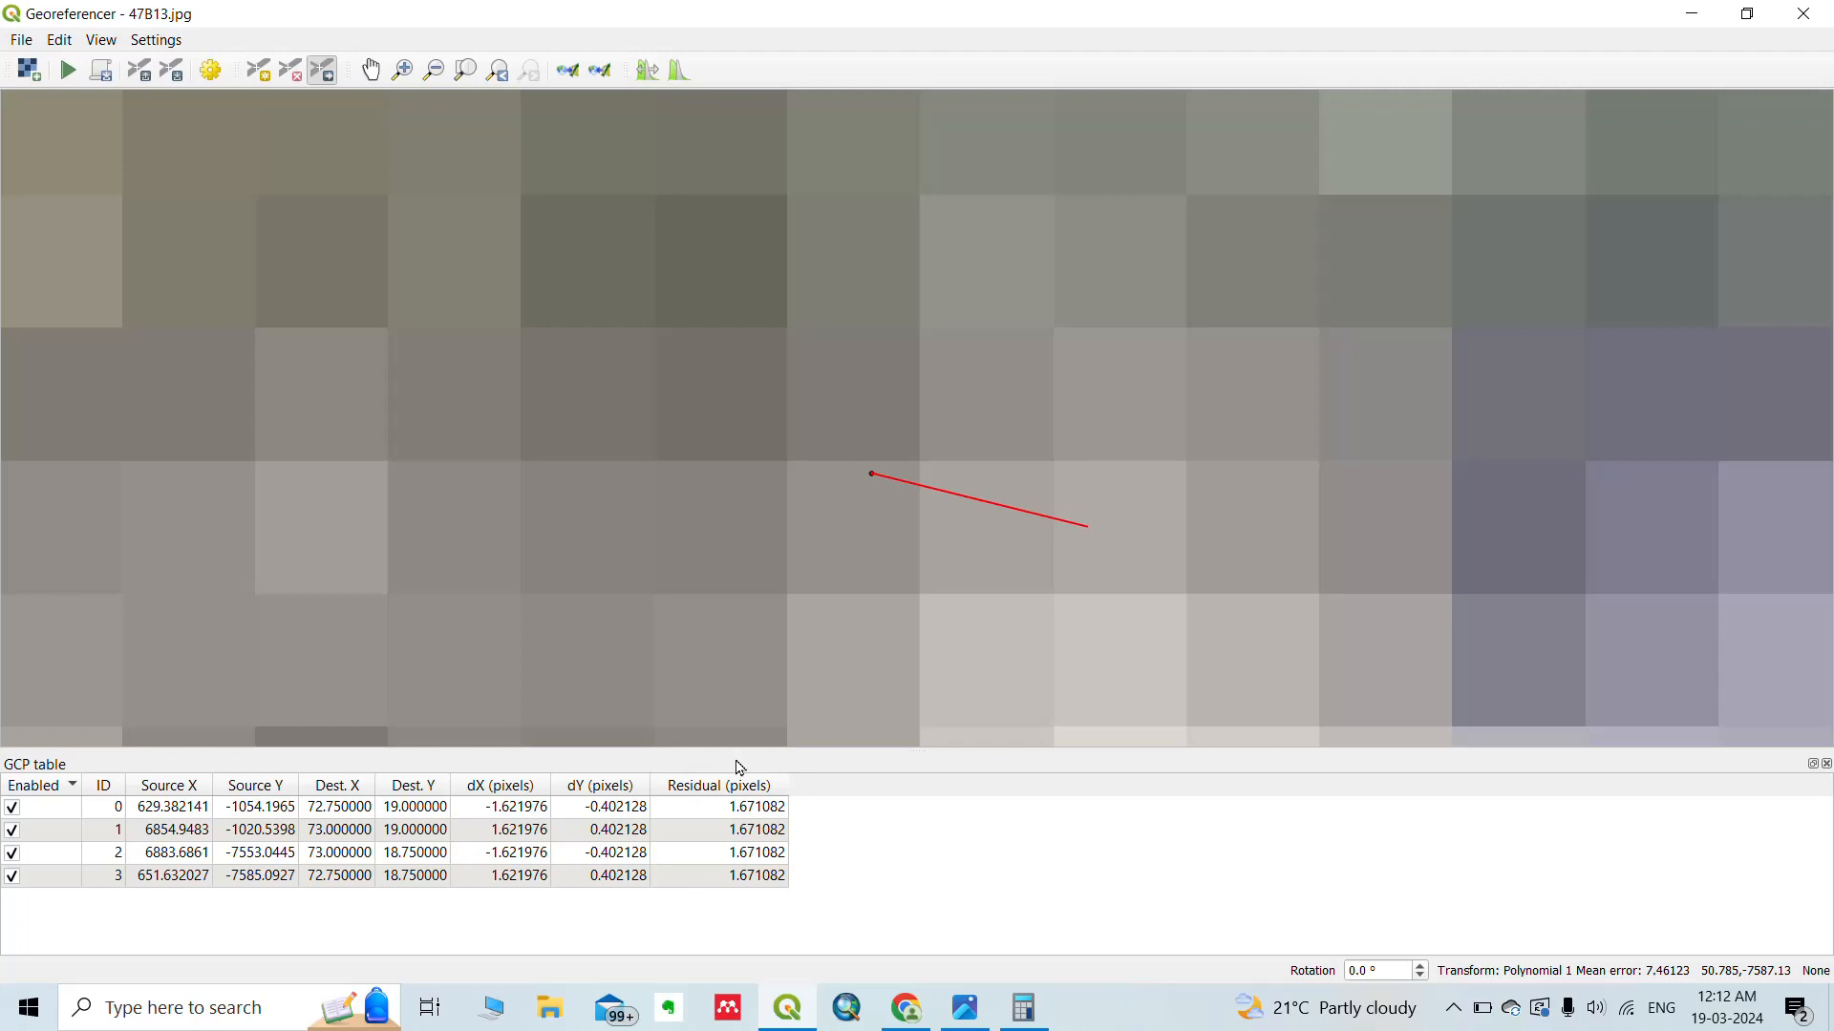
pyautogui.click(66, 73)
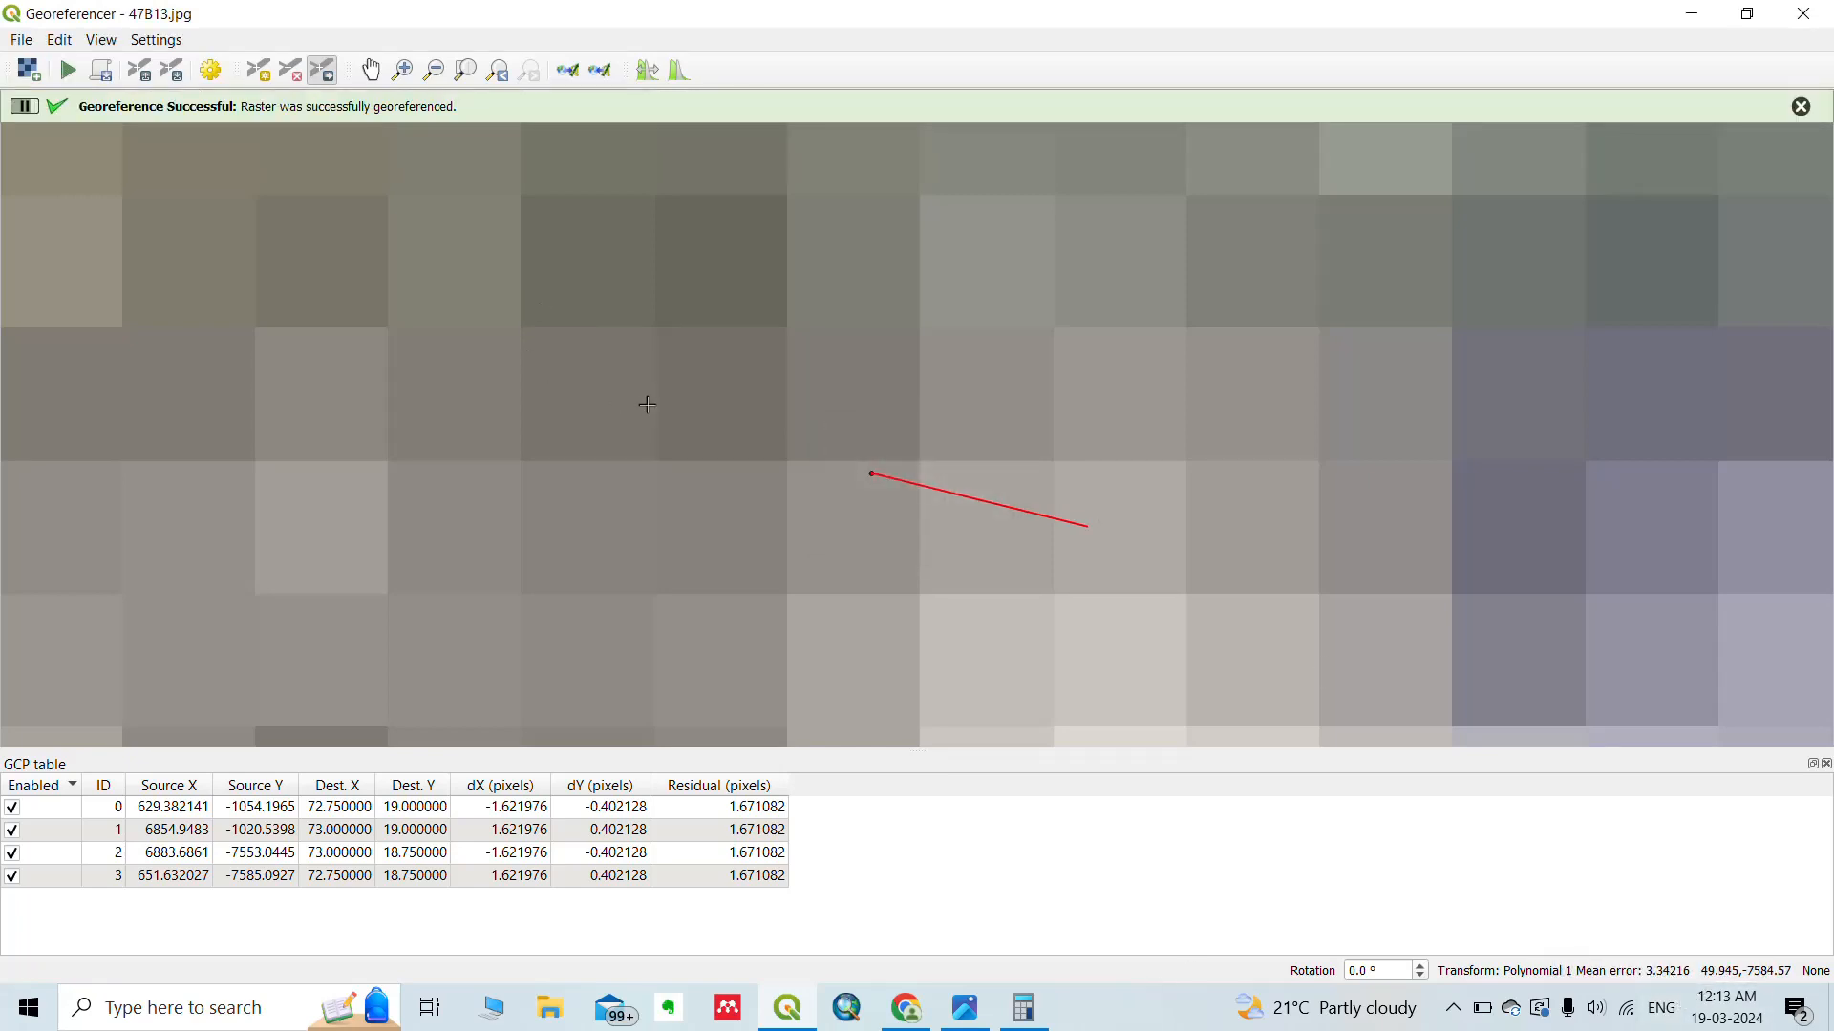
# Move the northwest control point further west to about source X 628.22, Y -1053.75 to lower the residuals.
pyautogui.scroll(-3, 669, 373)
pyautogui.scroll(-3, 672, 363)
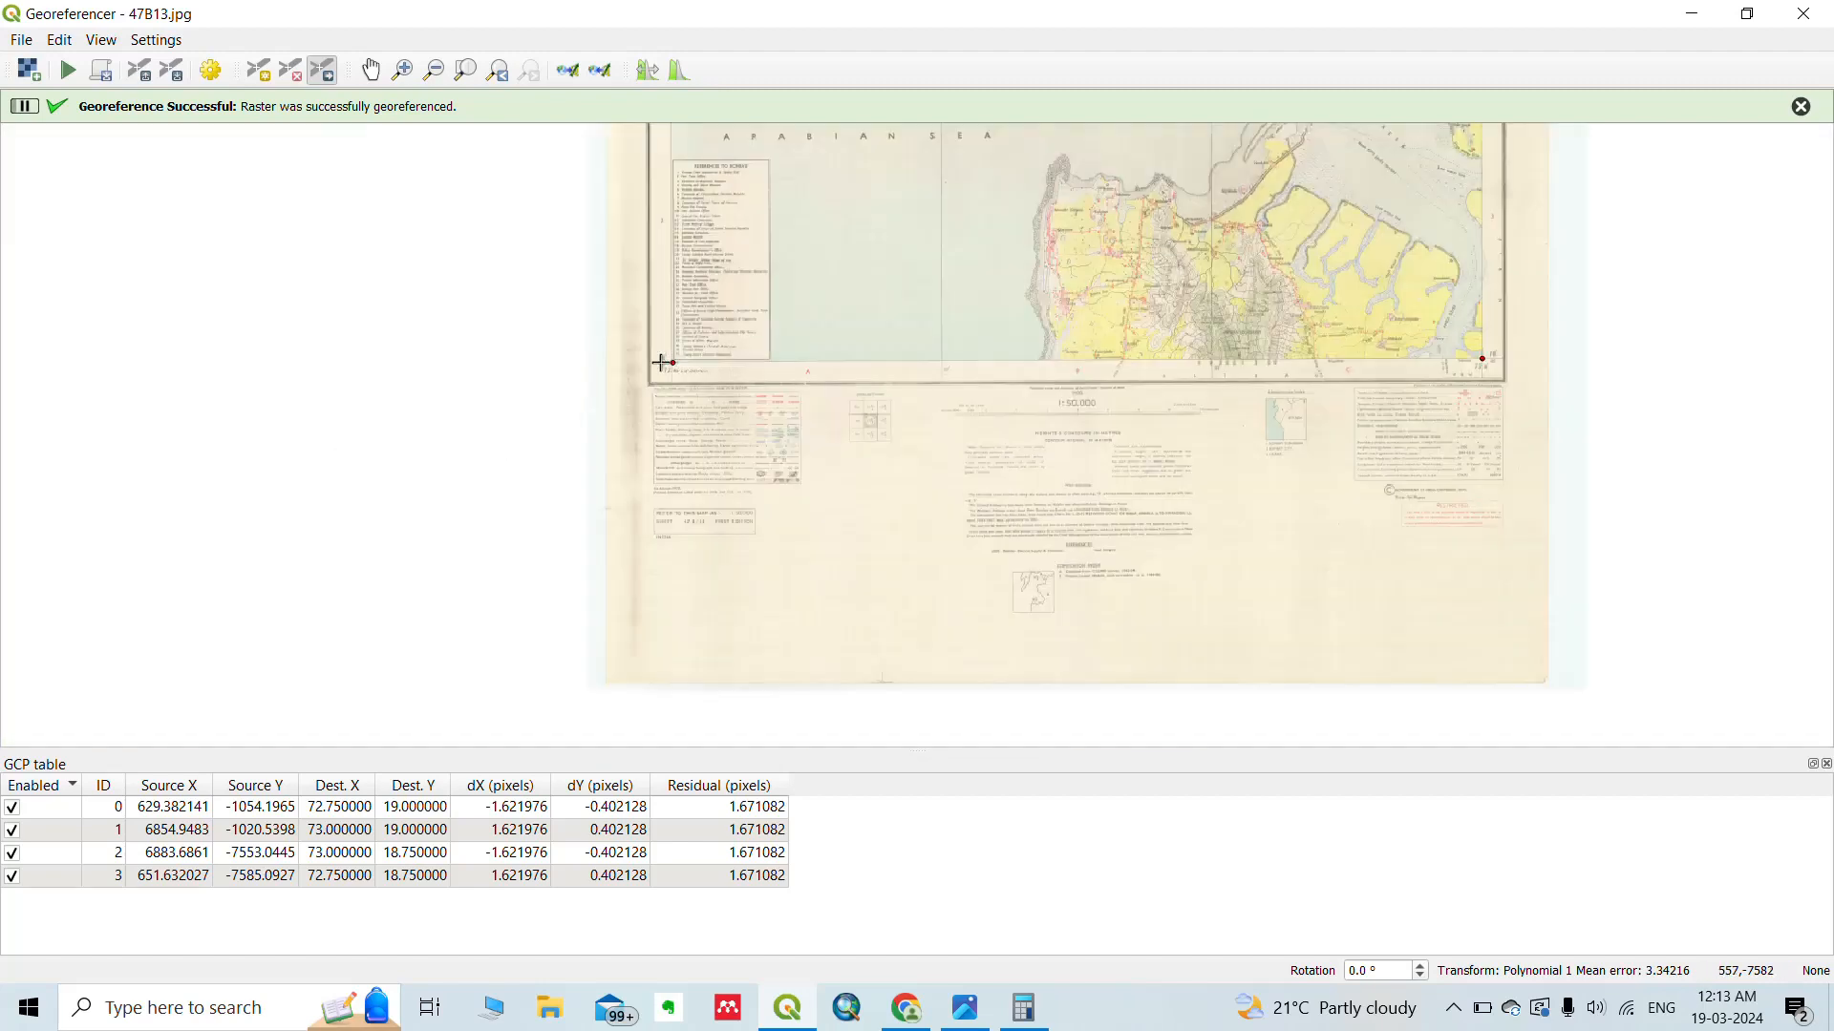
pyautogui.scroll(-1, 627, 311)
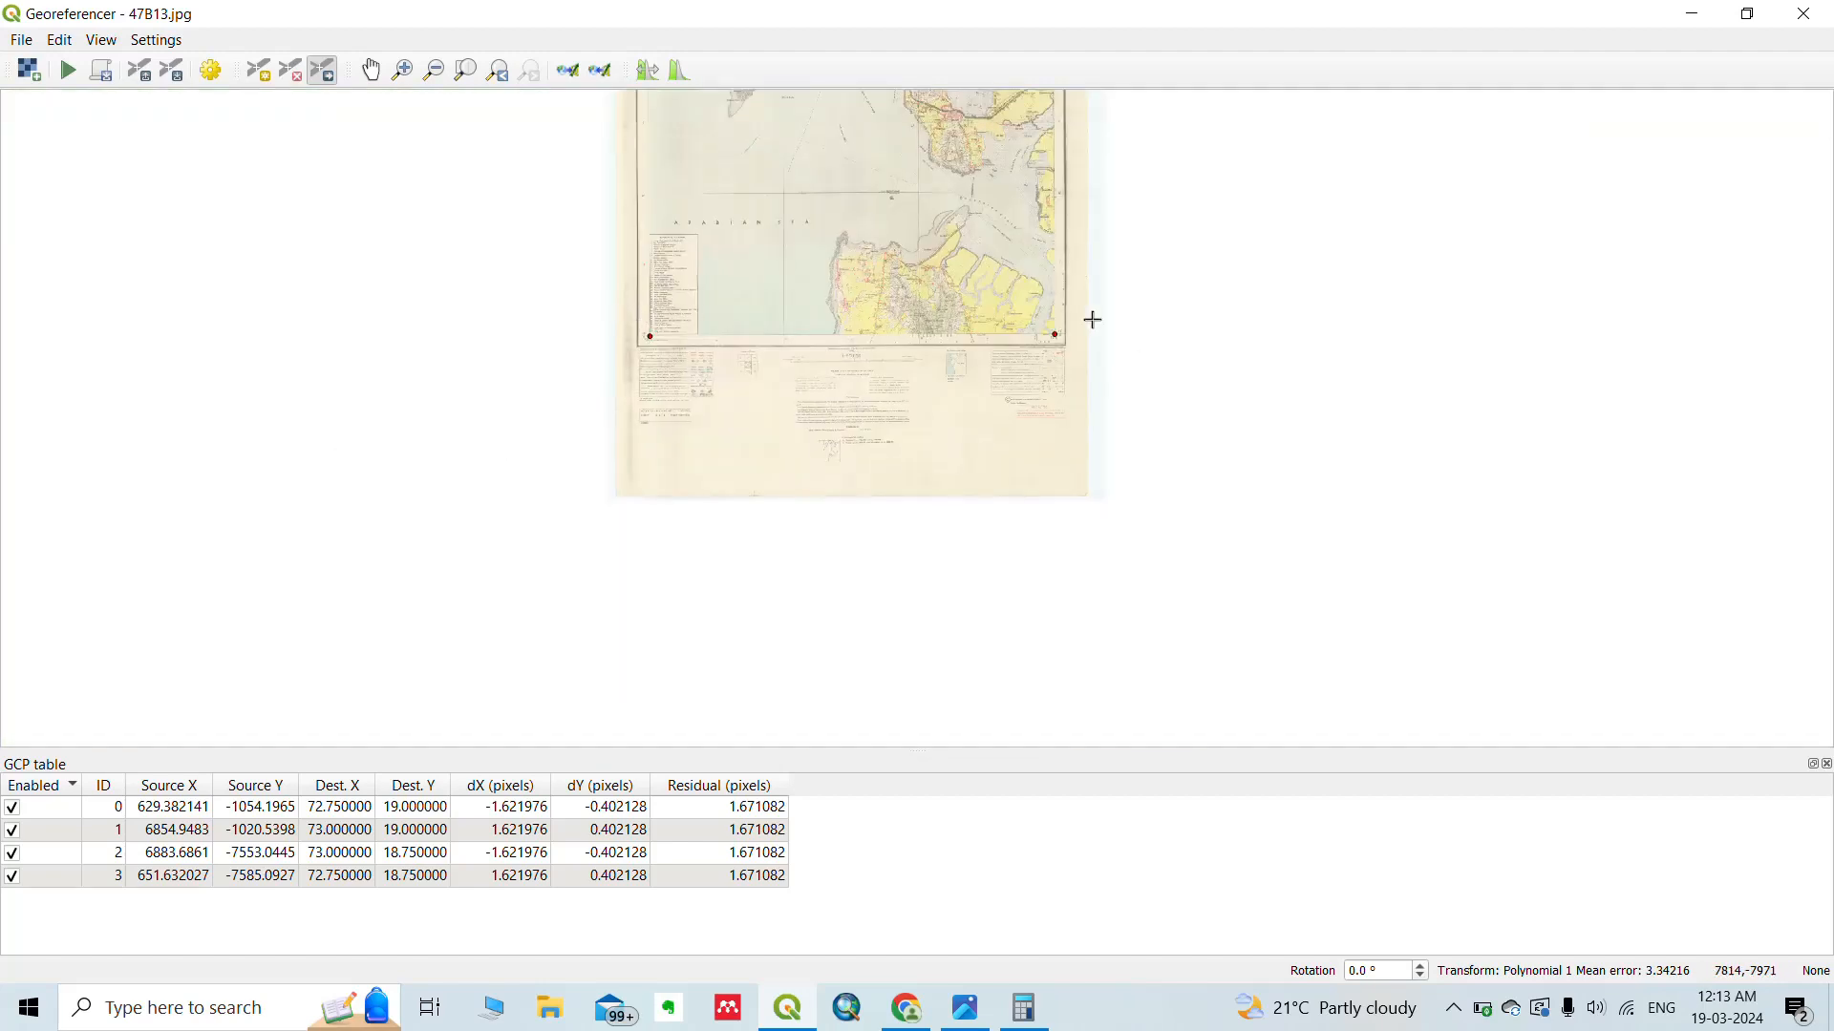
pyautogui.scroll(-1, 1043, 270)
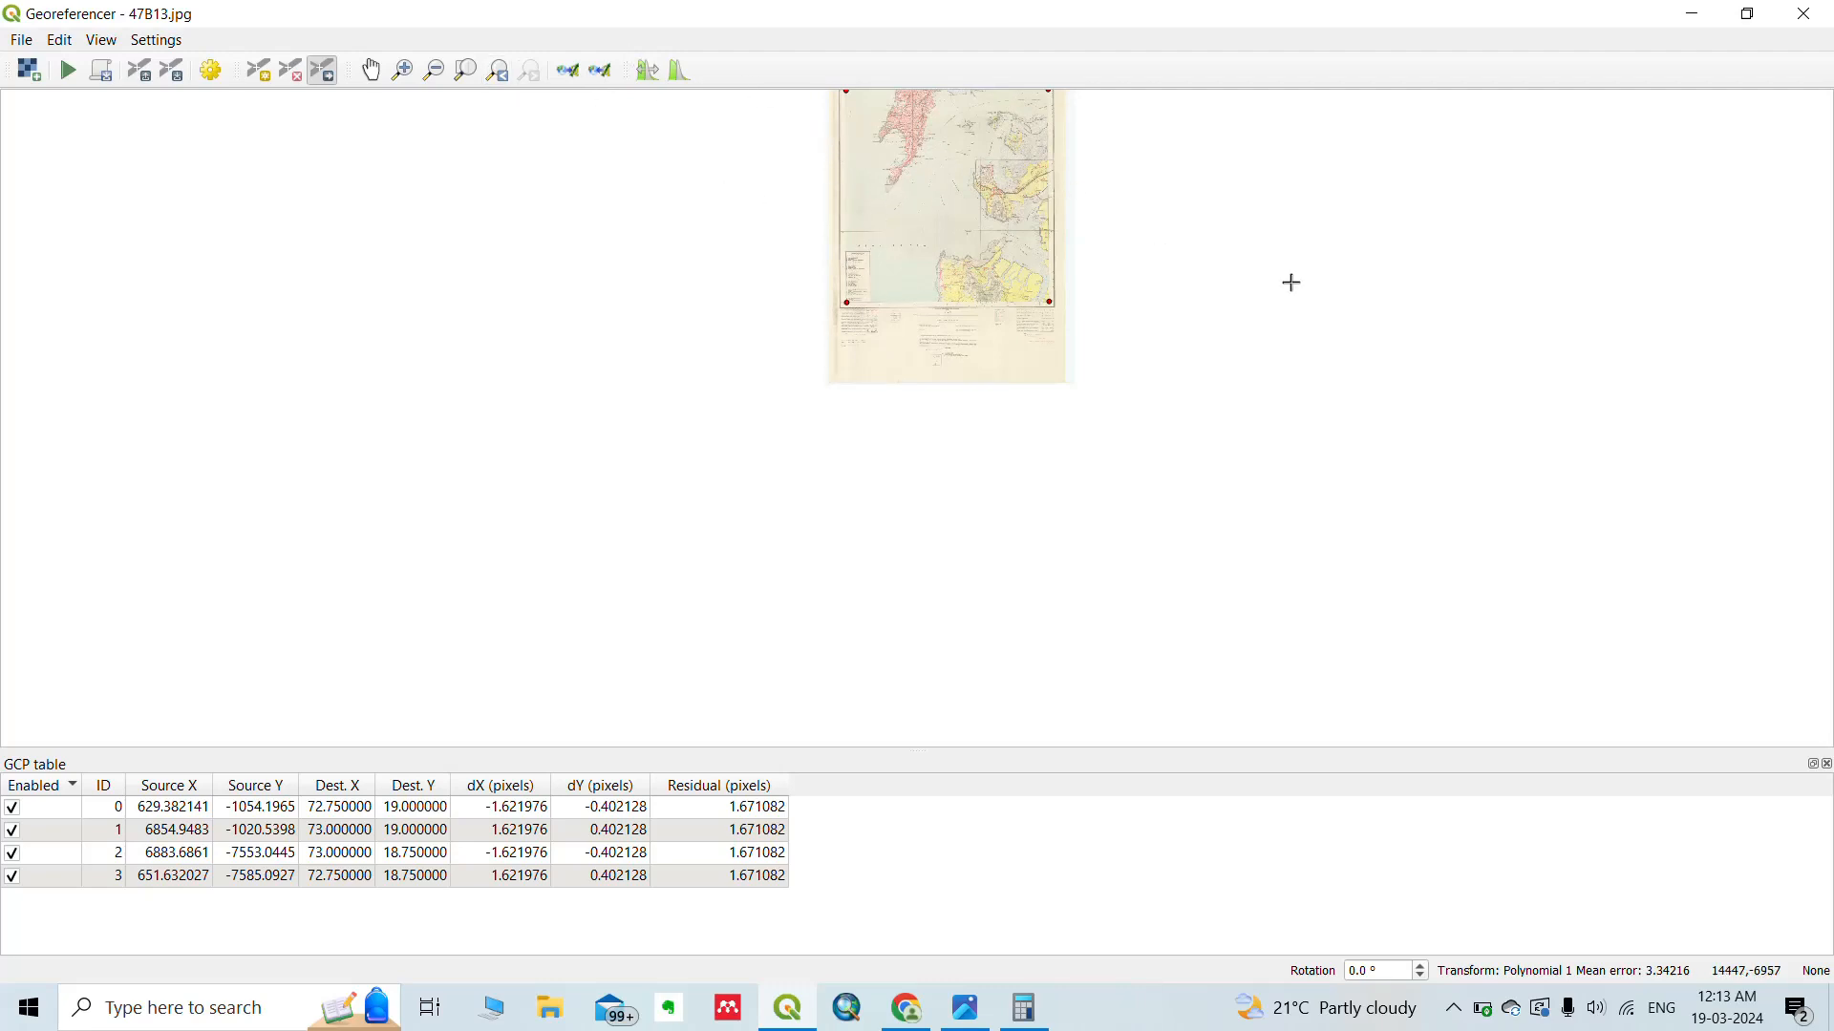
pyautogui.scroll(-1, 949, 151)
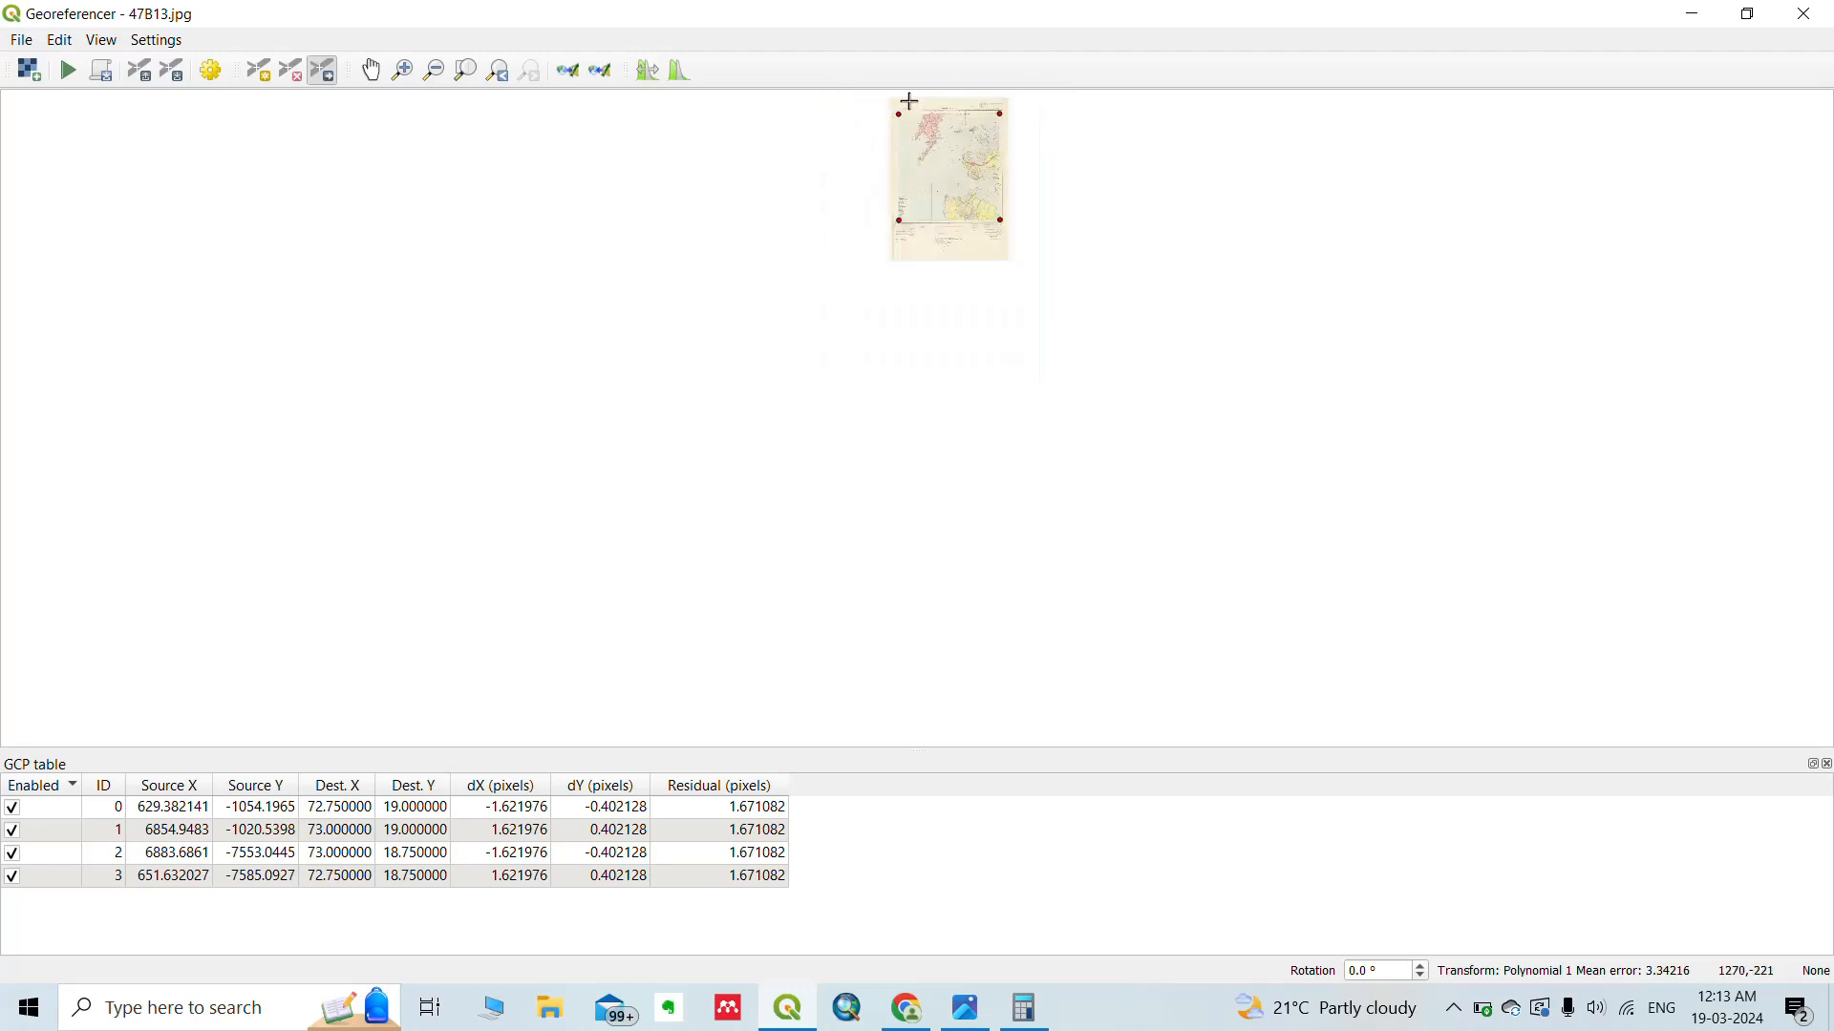
pyautogui.scroll(3, 898, 105)
pyautogui.scroll(5, 900, 173)
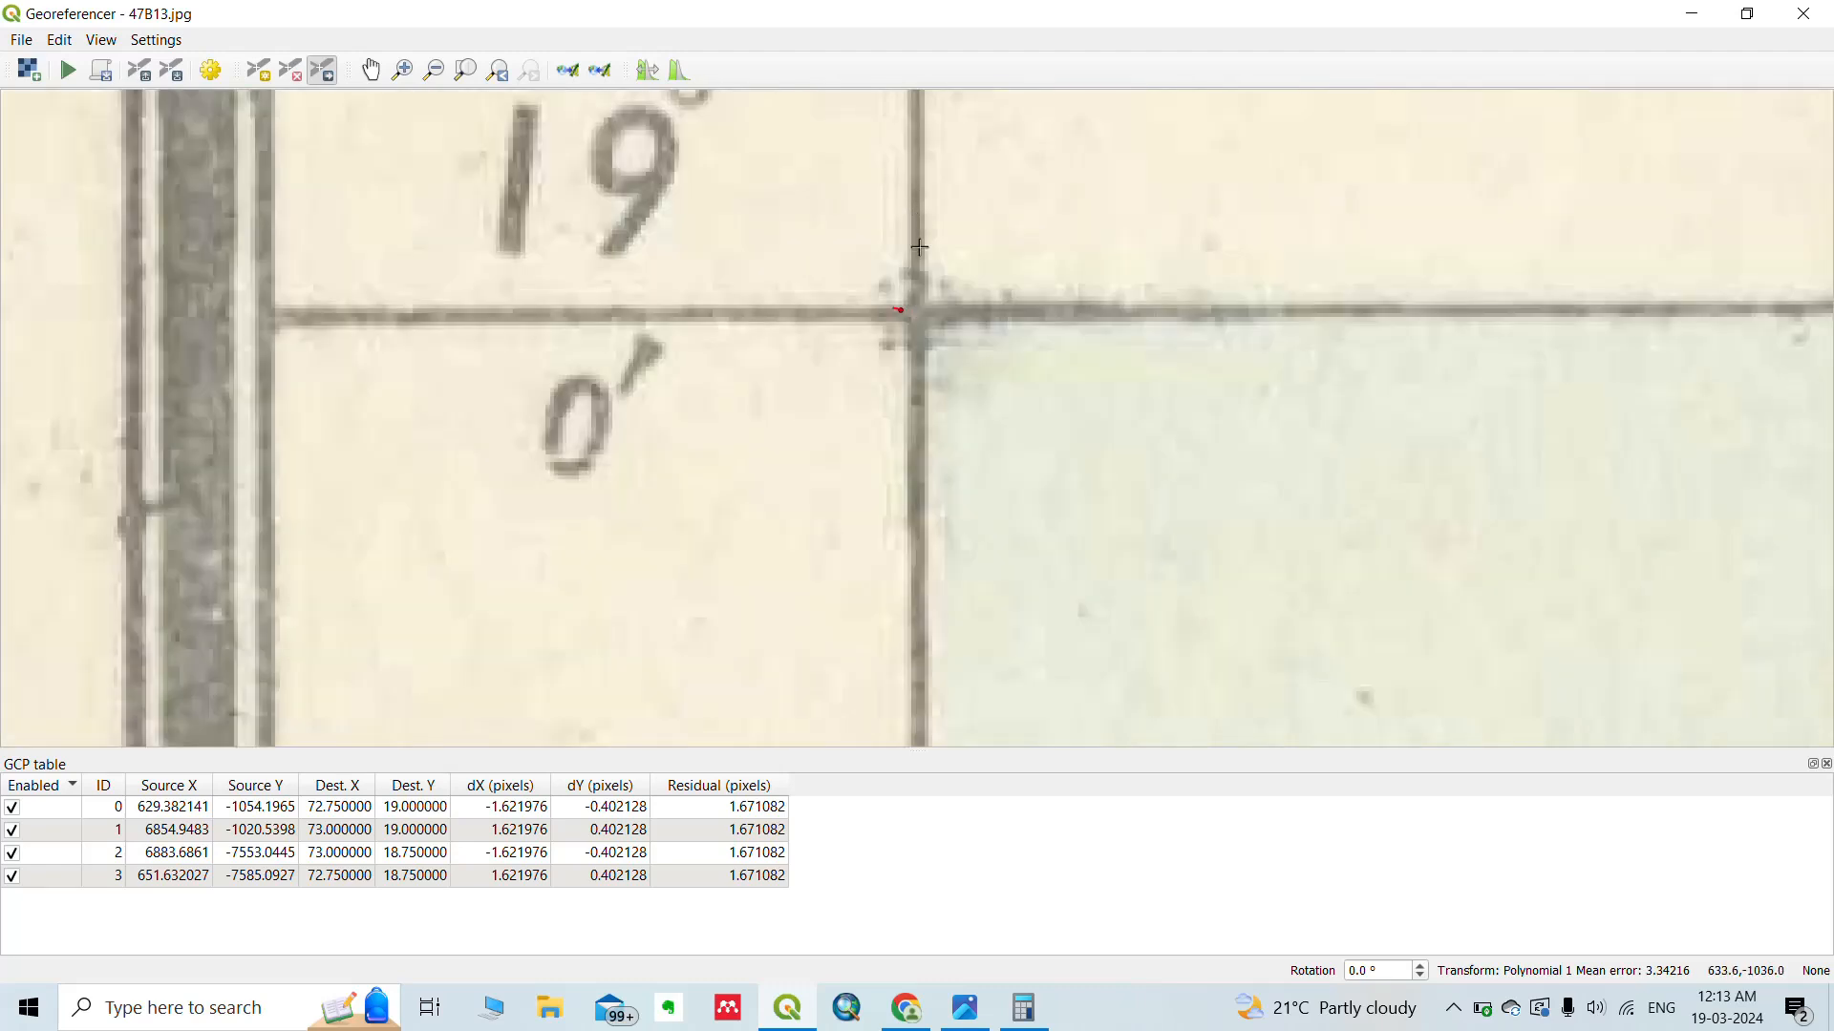
pyautogui.scroll(2, 1073, 350)
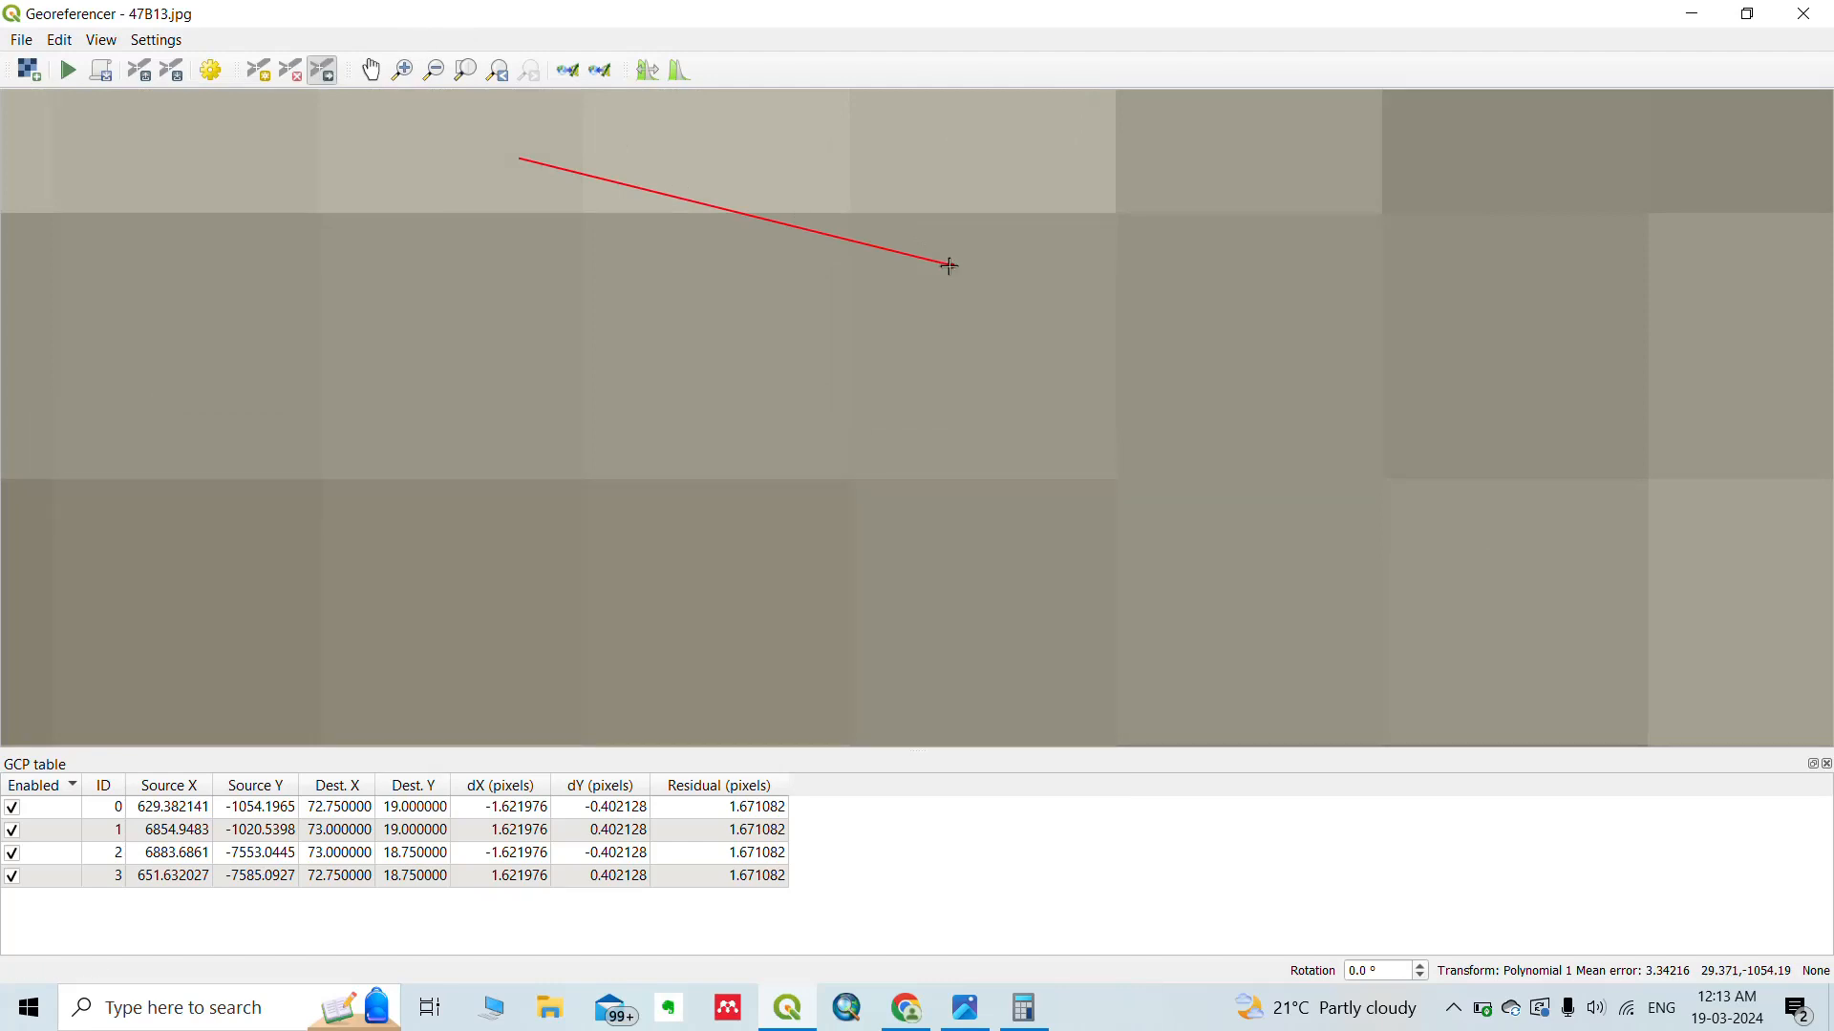
pyautogui.moveTo(949, 267); pyautogui.dragTo(626, 136)
# Move the northeast control point further east to about source X 6857.00, Y -1021.19 to lower the residuals.
pyautogui.scroll(-3, 779, 229)
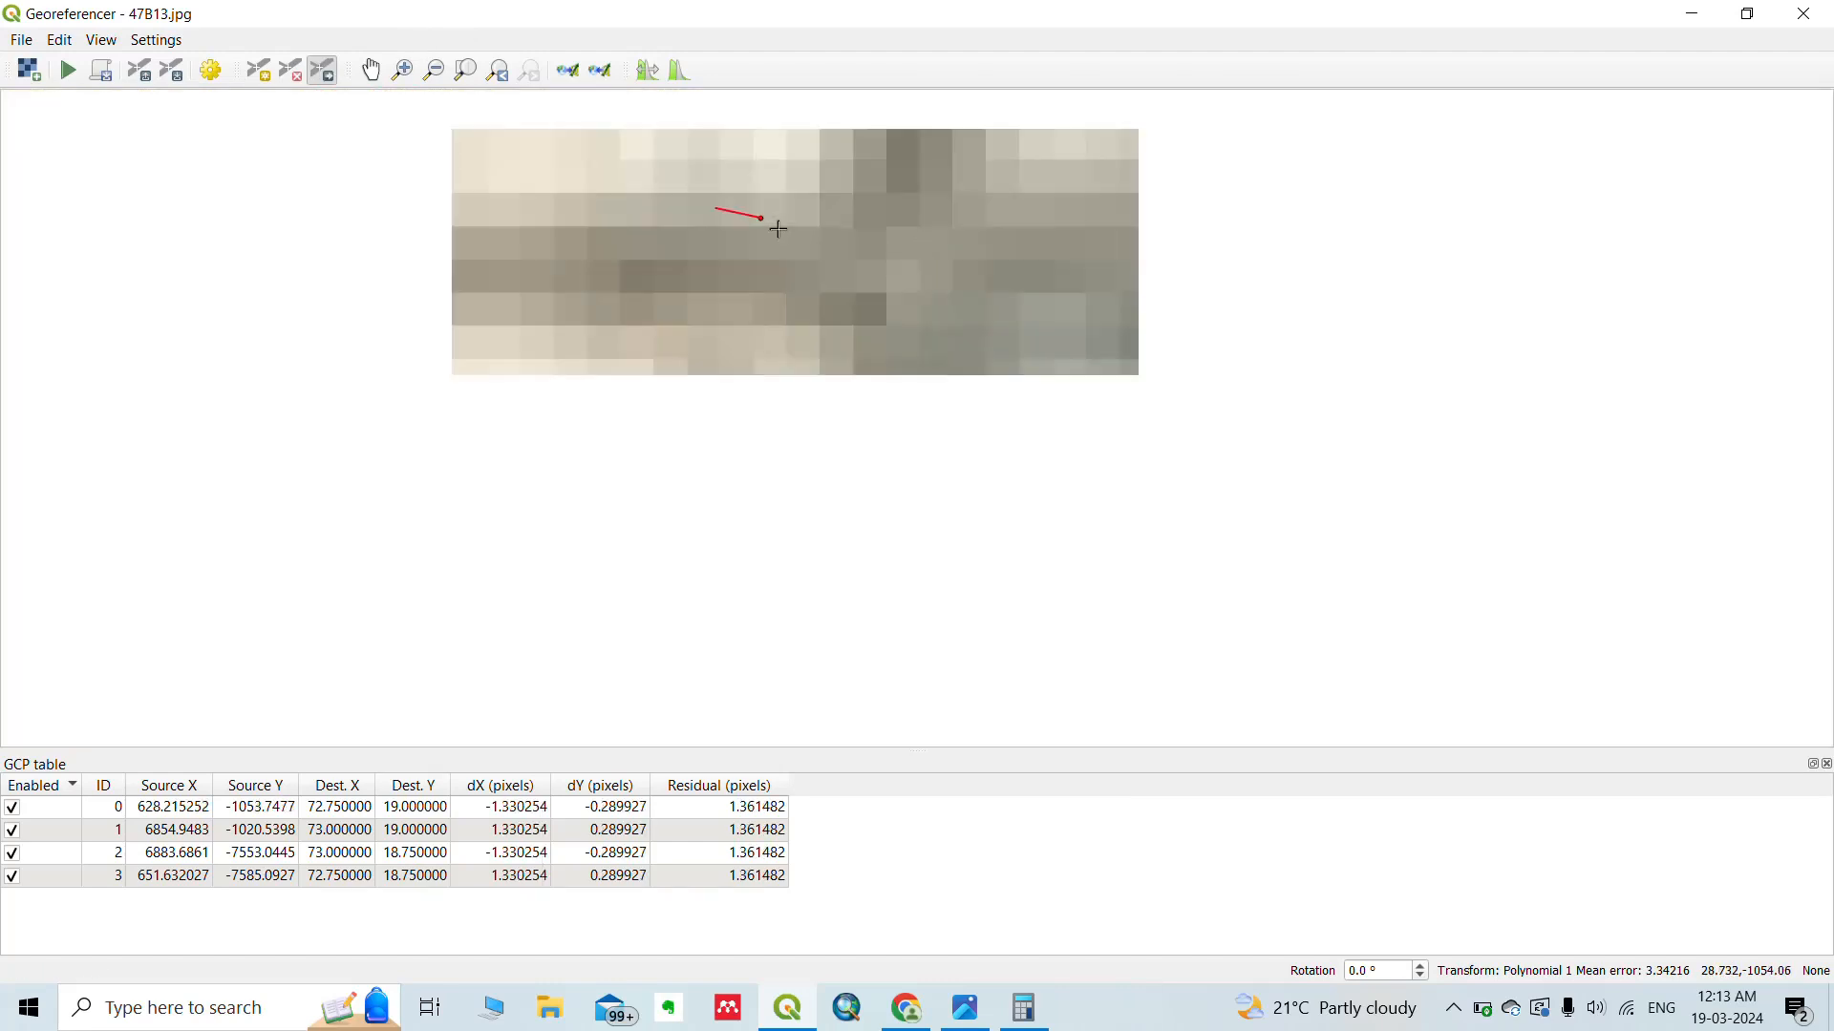
pyautogui.scroll(-6, 779, 229)
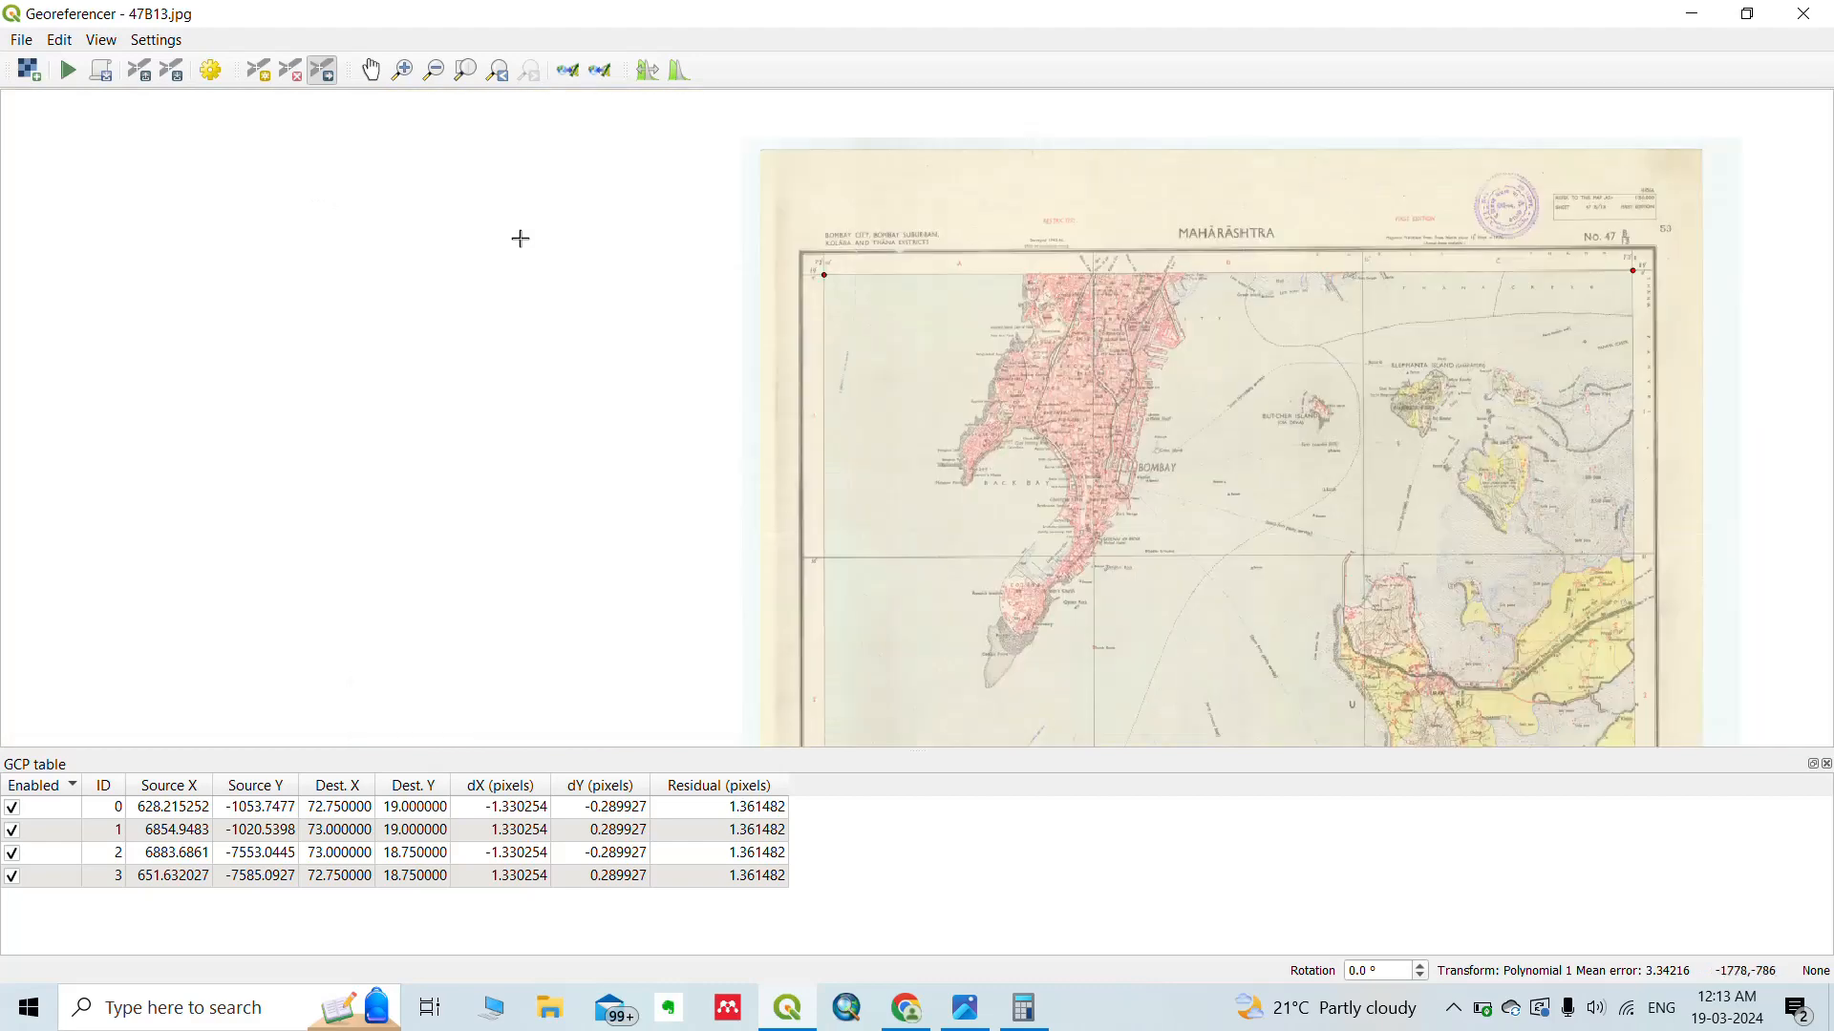
pyautogui.scroll(-1, 634, 266)
pyautogui.scroll(5, 1093, 254)
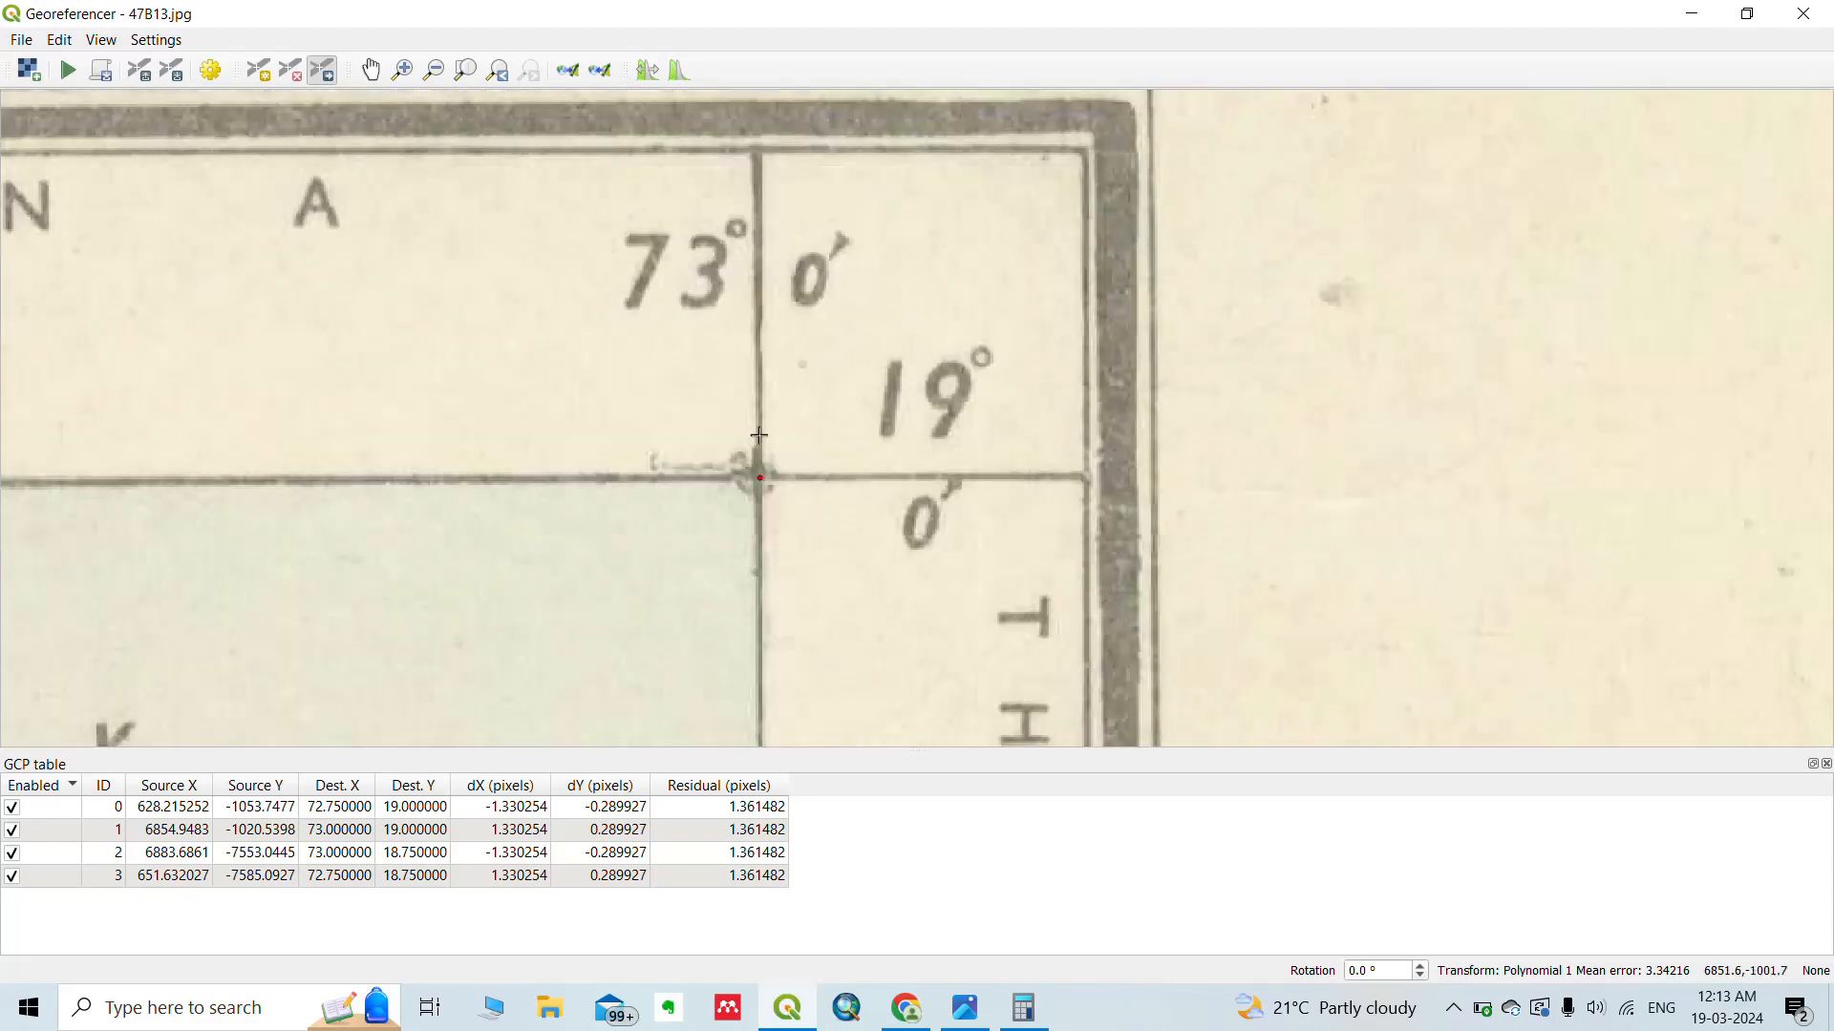
pyautogui.scroll(4, 759, 435)
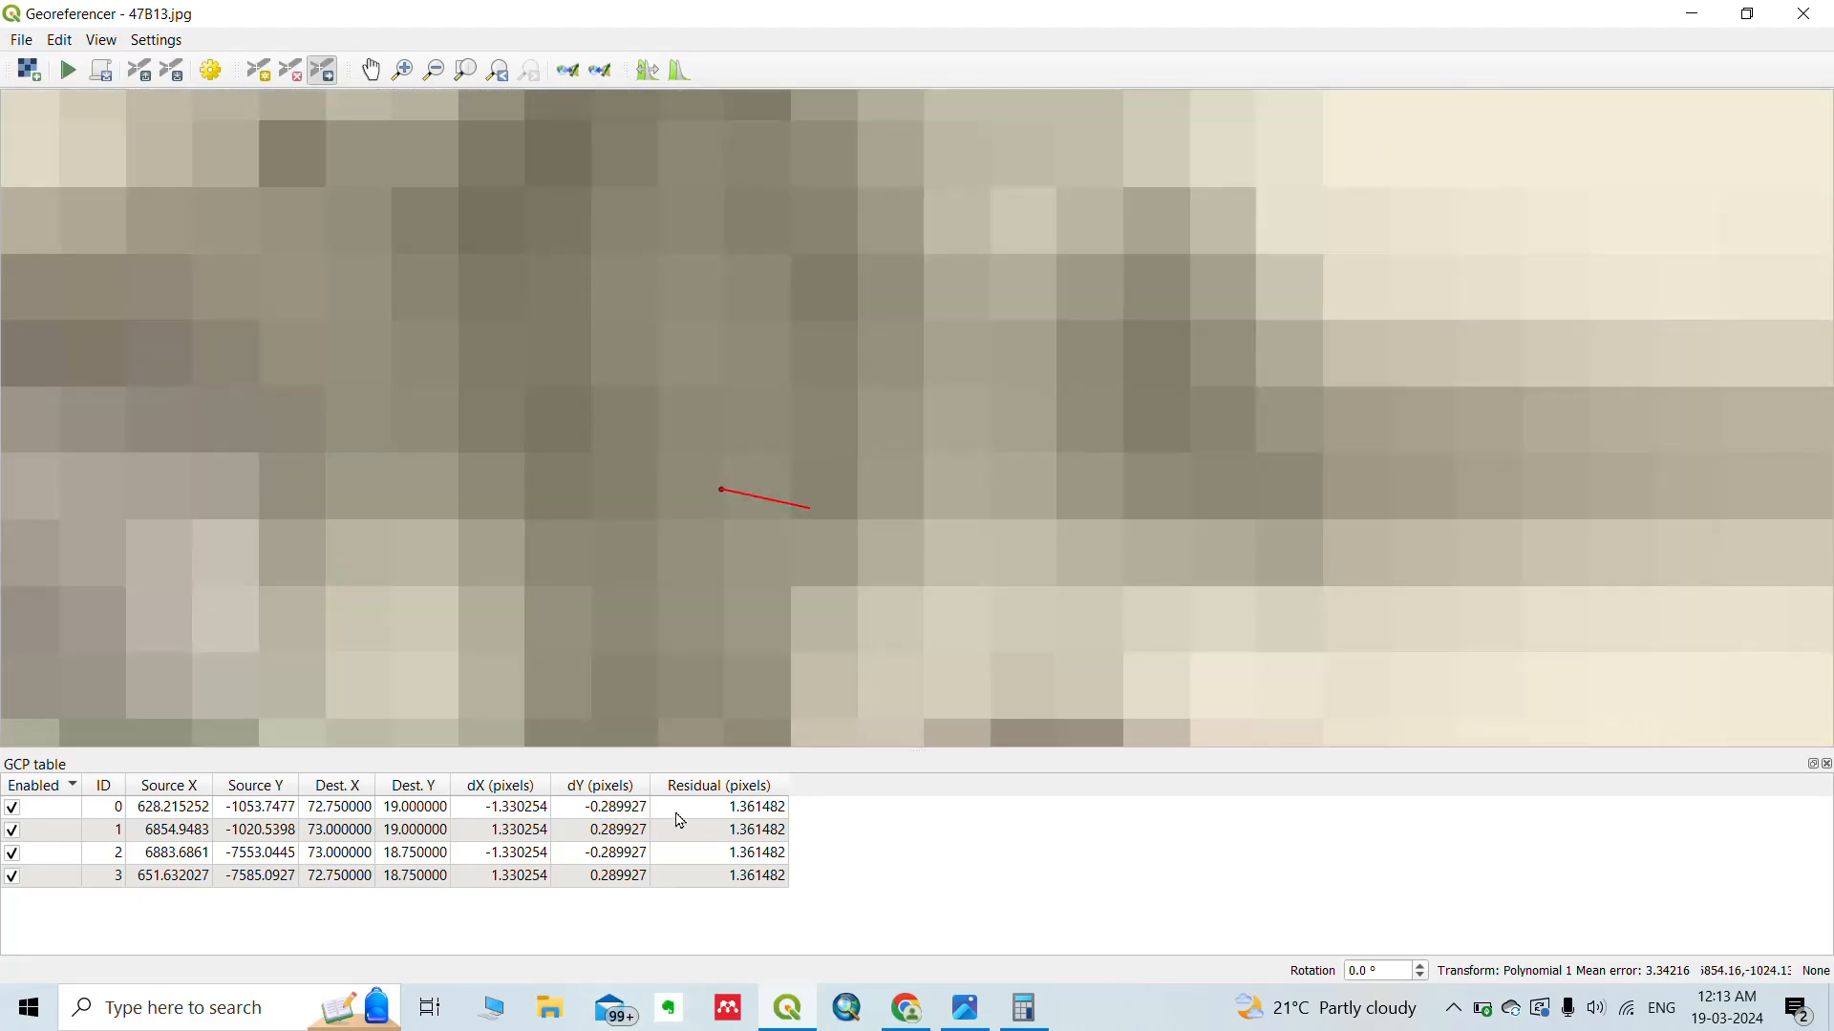
pyautogui.scroll(1, 723, 475)
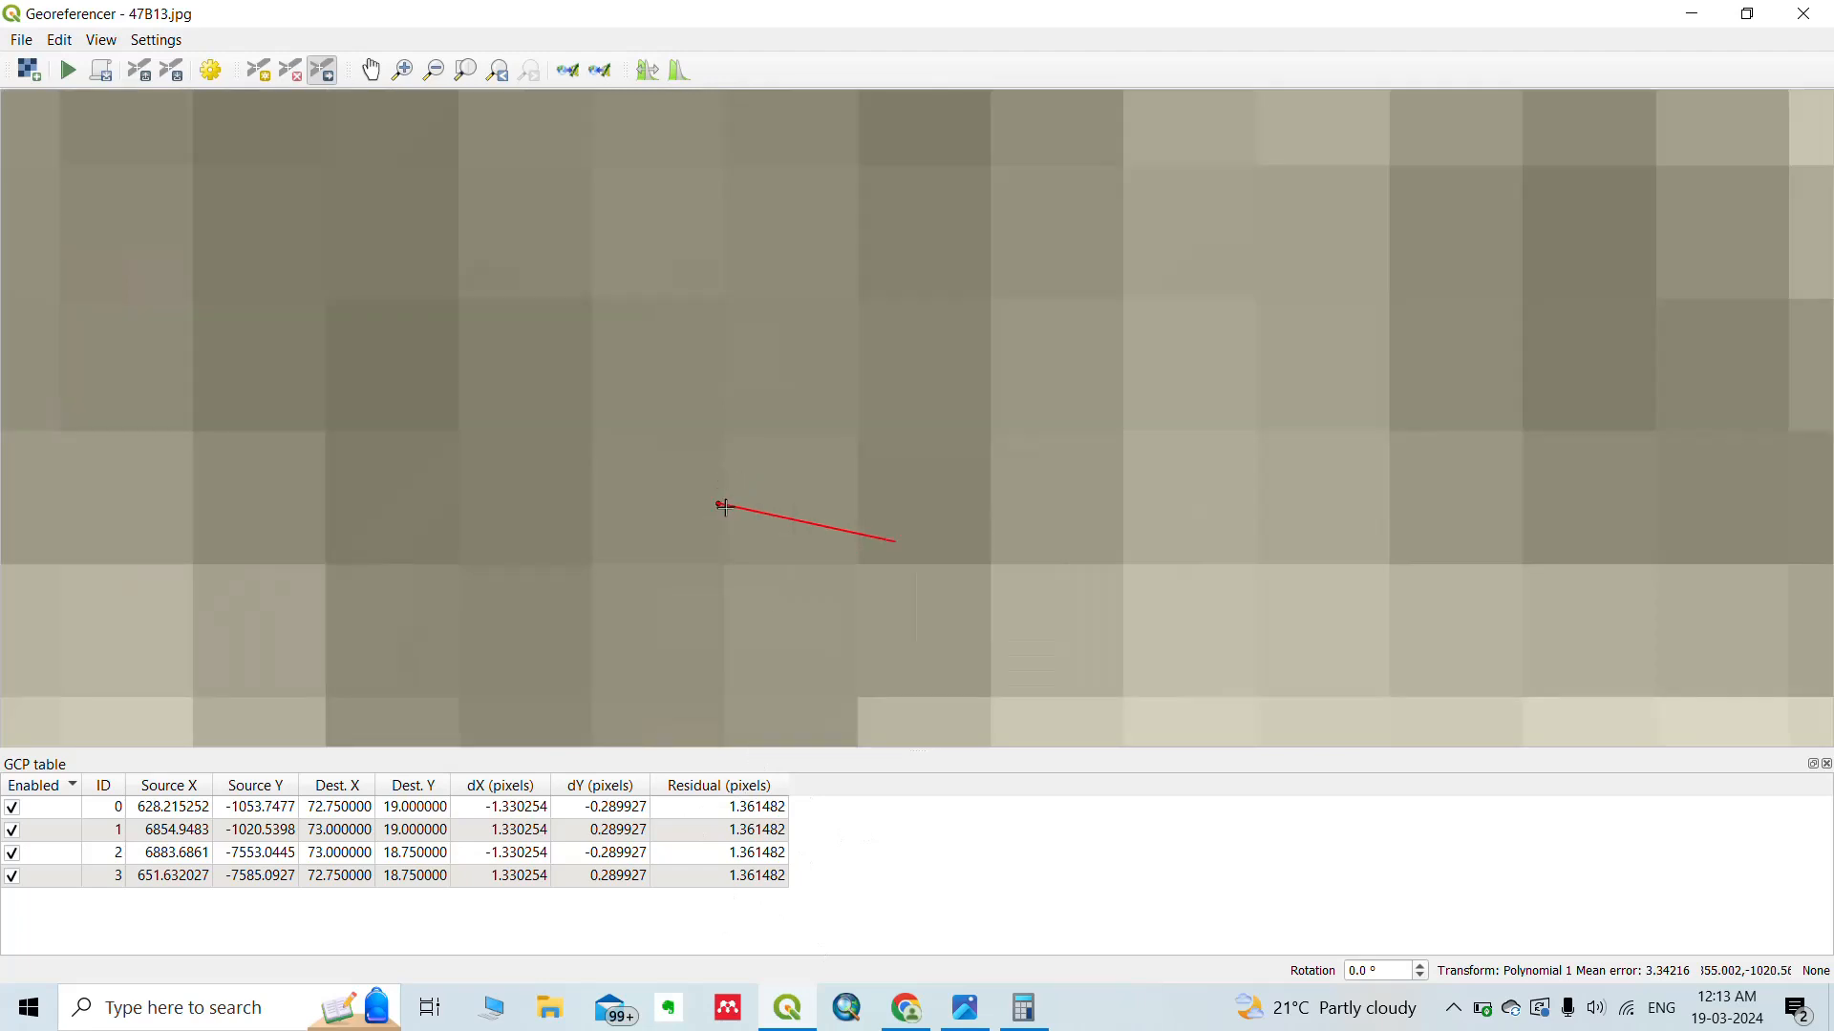
pyautogui.moveTo(718, 505); pyautogui.dragTo(986, 593)
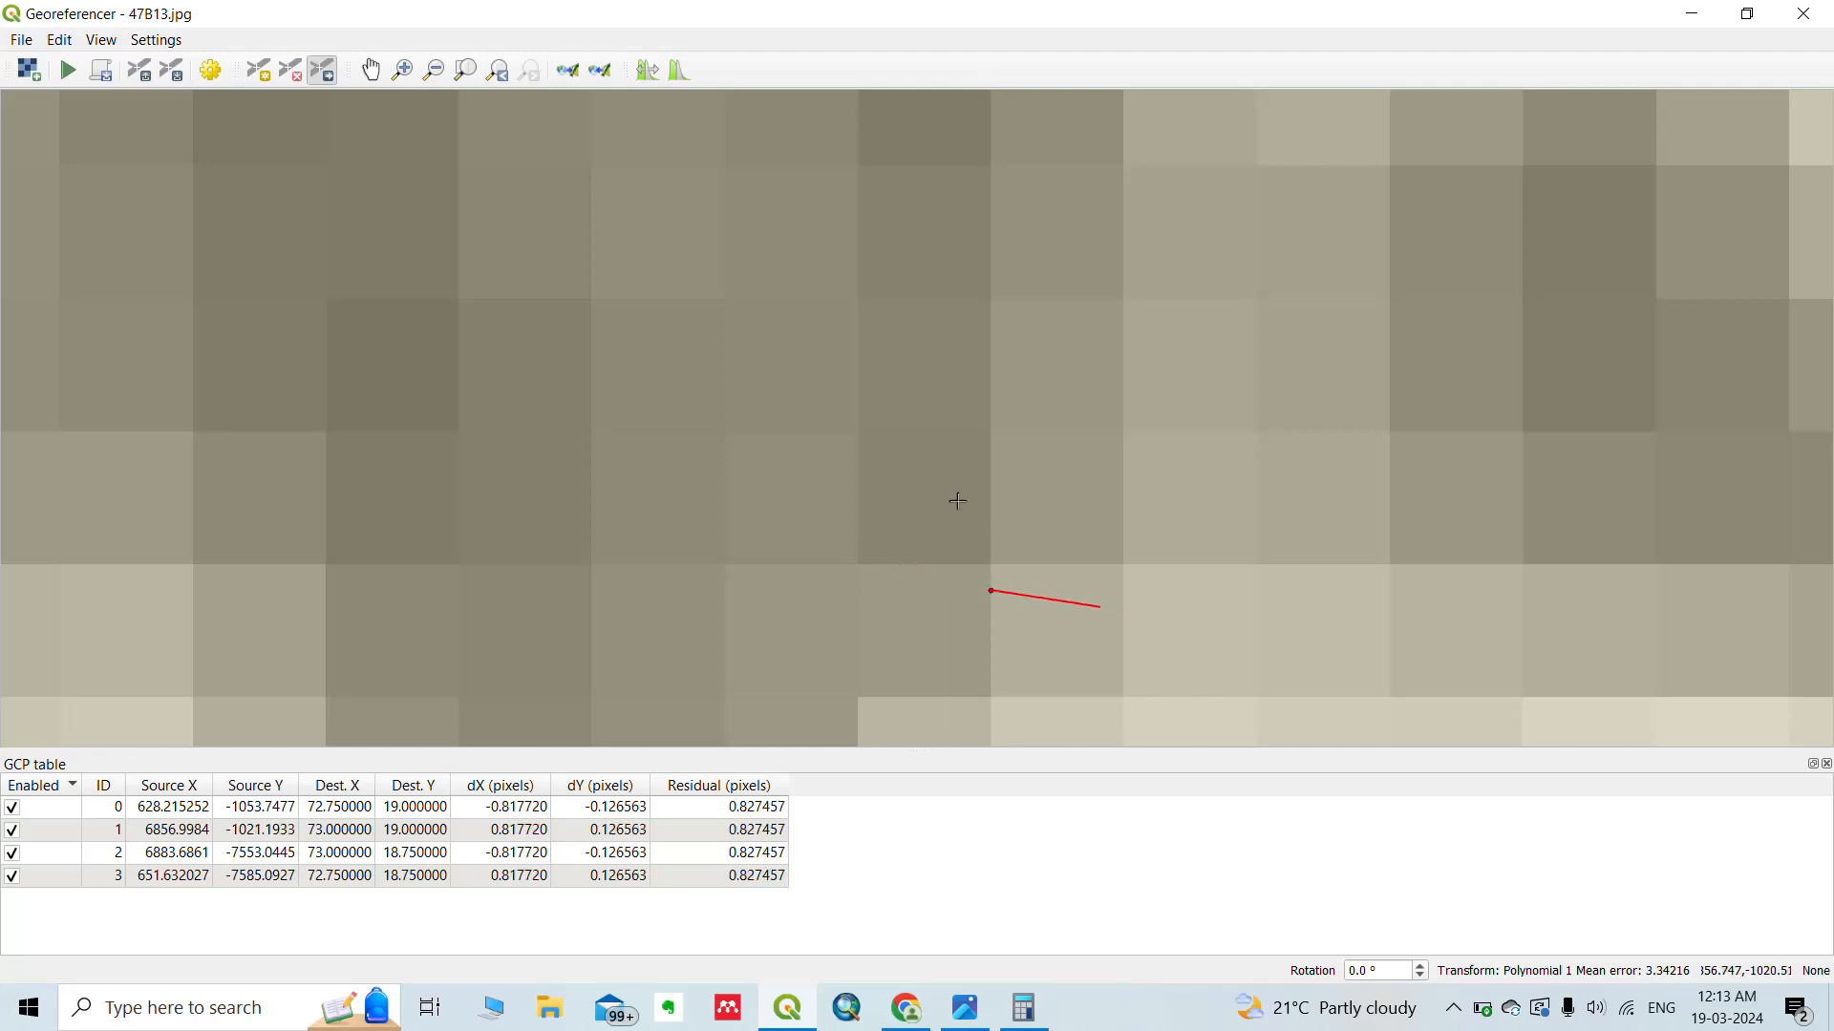
# Move the southeast control point further west to about source X 6883.02, Y -7552.86 to lower the residuals.
pyautogui.scroll(-3, 955, 501)
pyautogui.scroll(-8, 1007, 533)
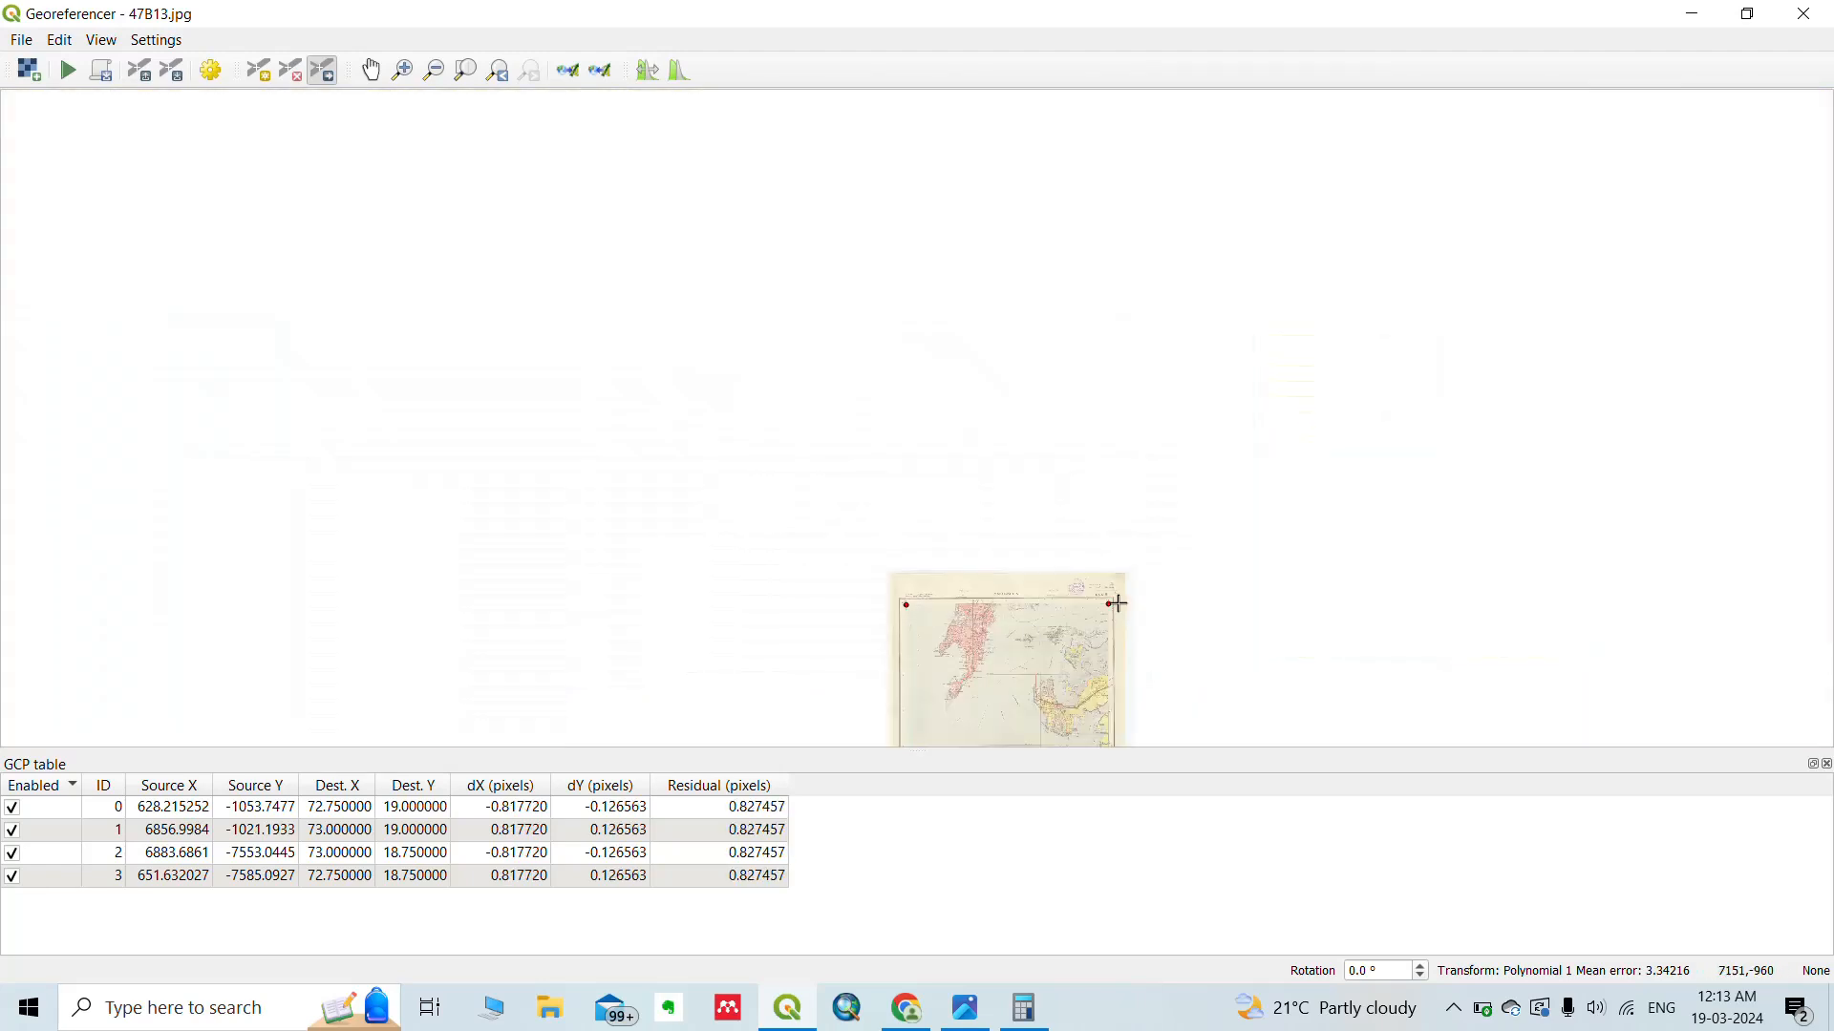
pyautogui.scroll(10, 1003, 553)
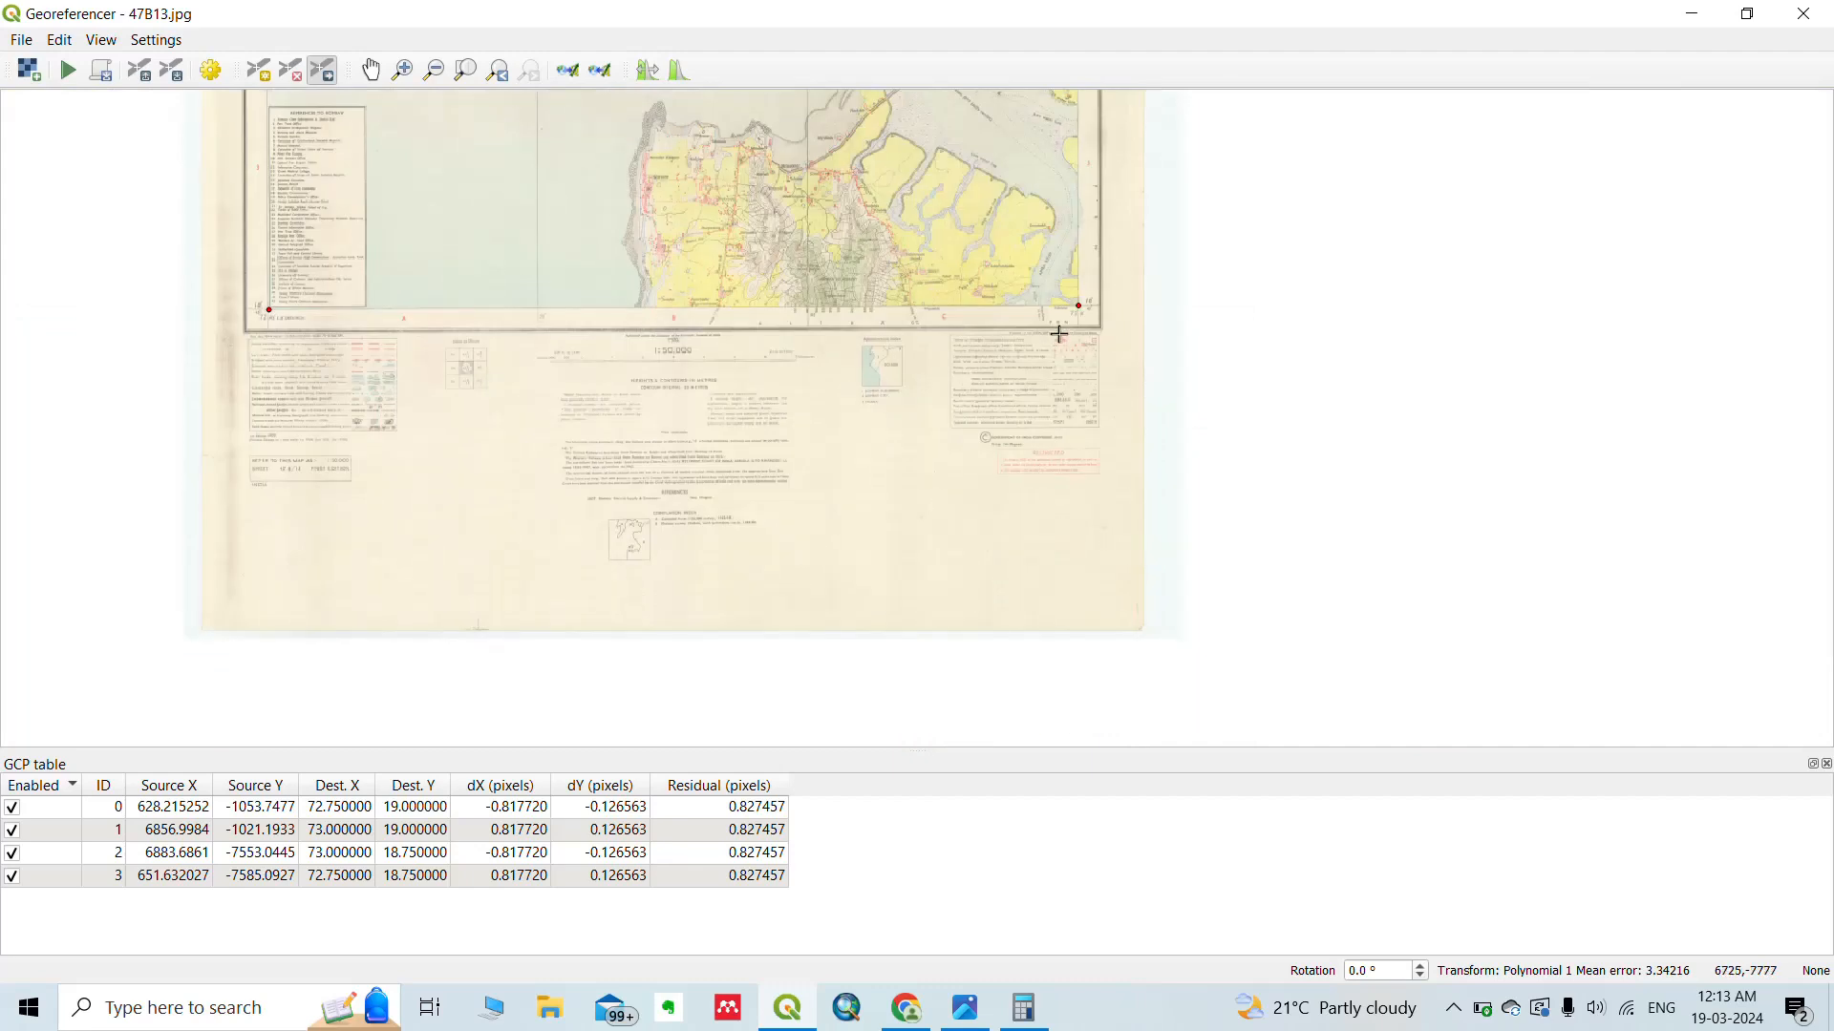
pyautogui.scroll(8, 1098, 291)
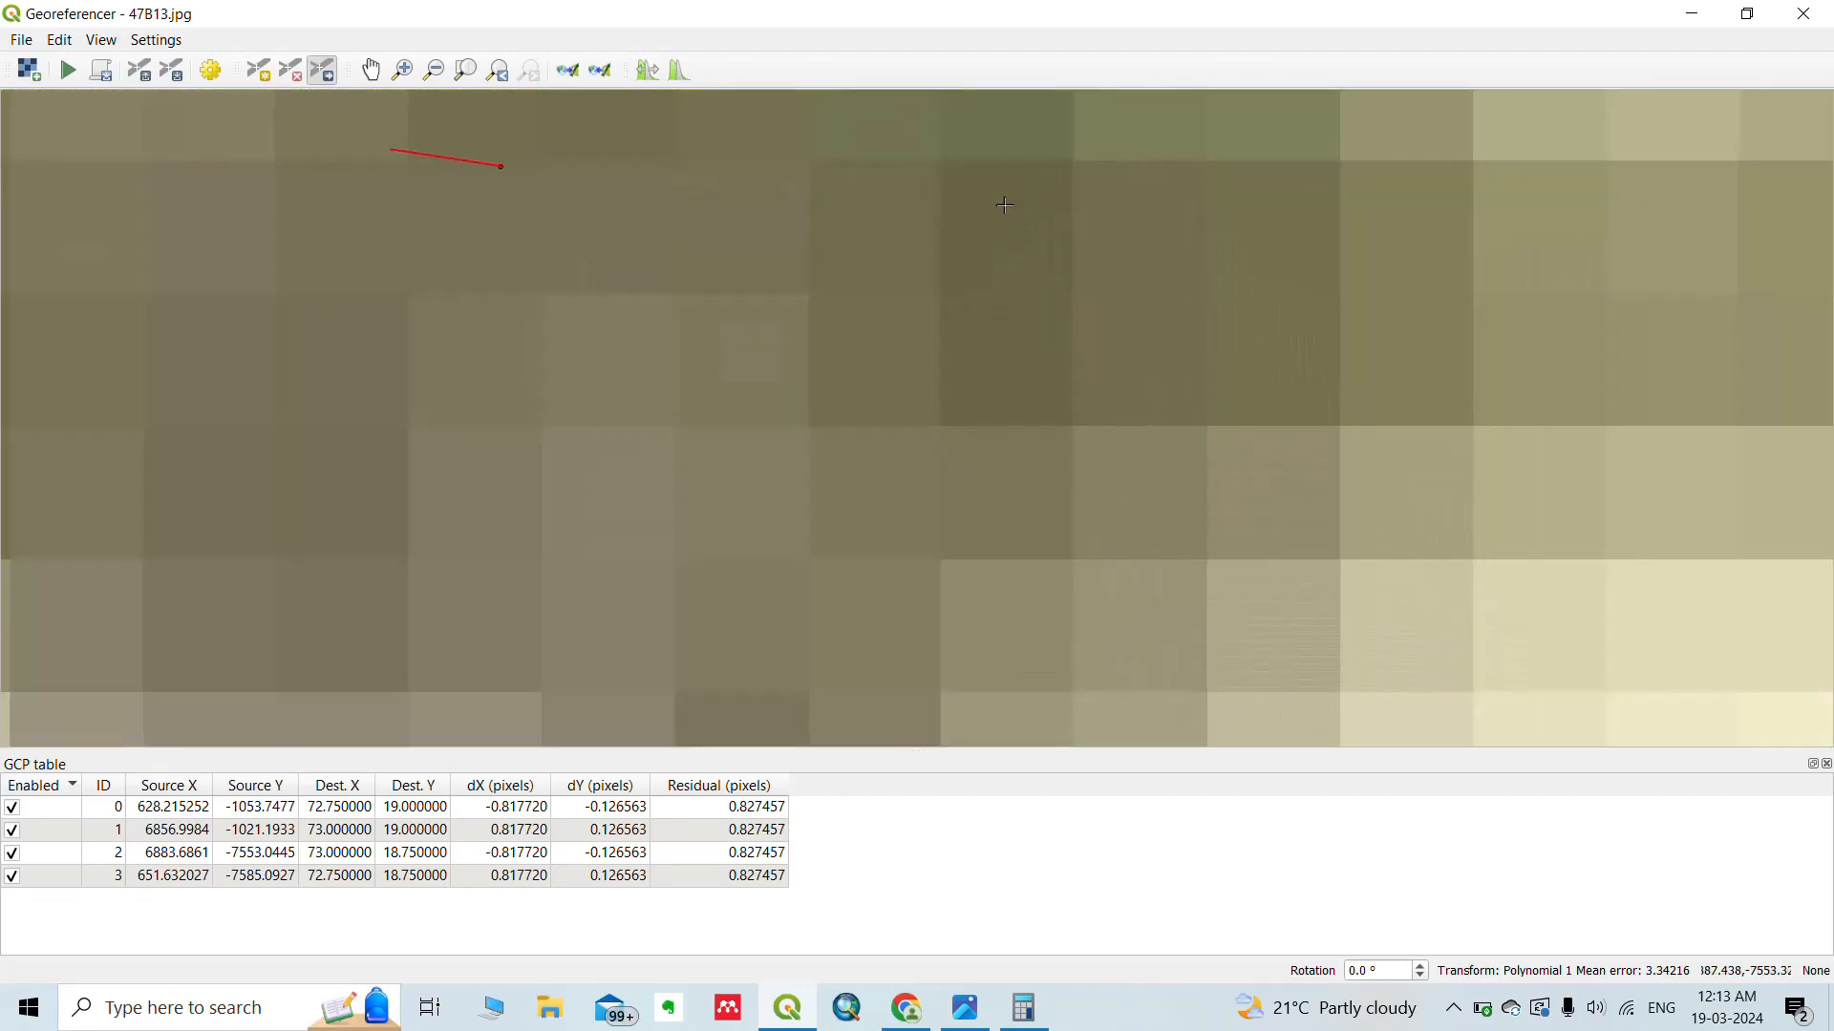
pyautogui.scroll(3, 302, 118)
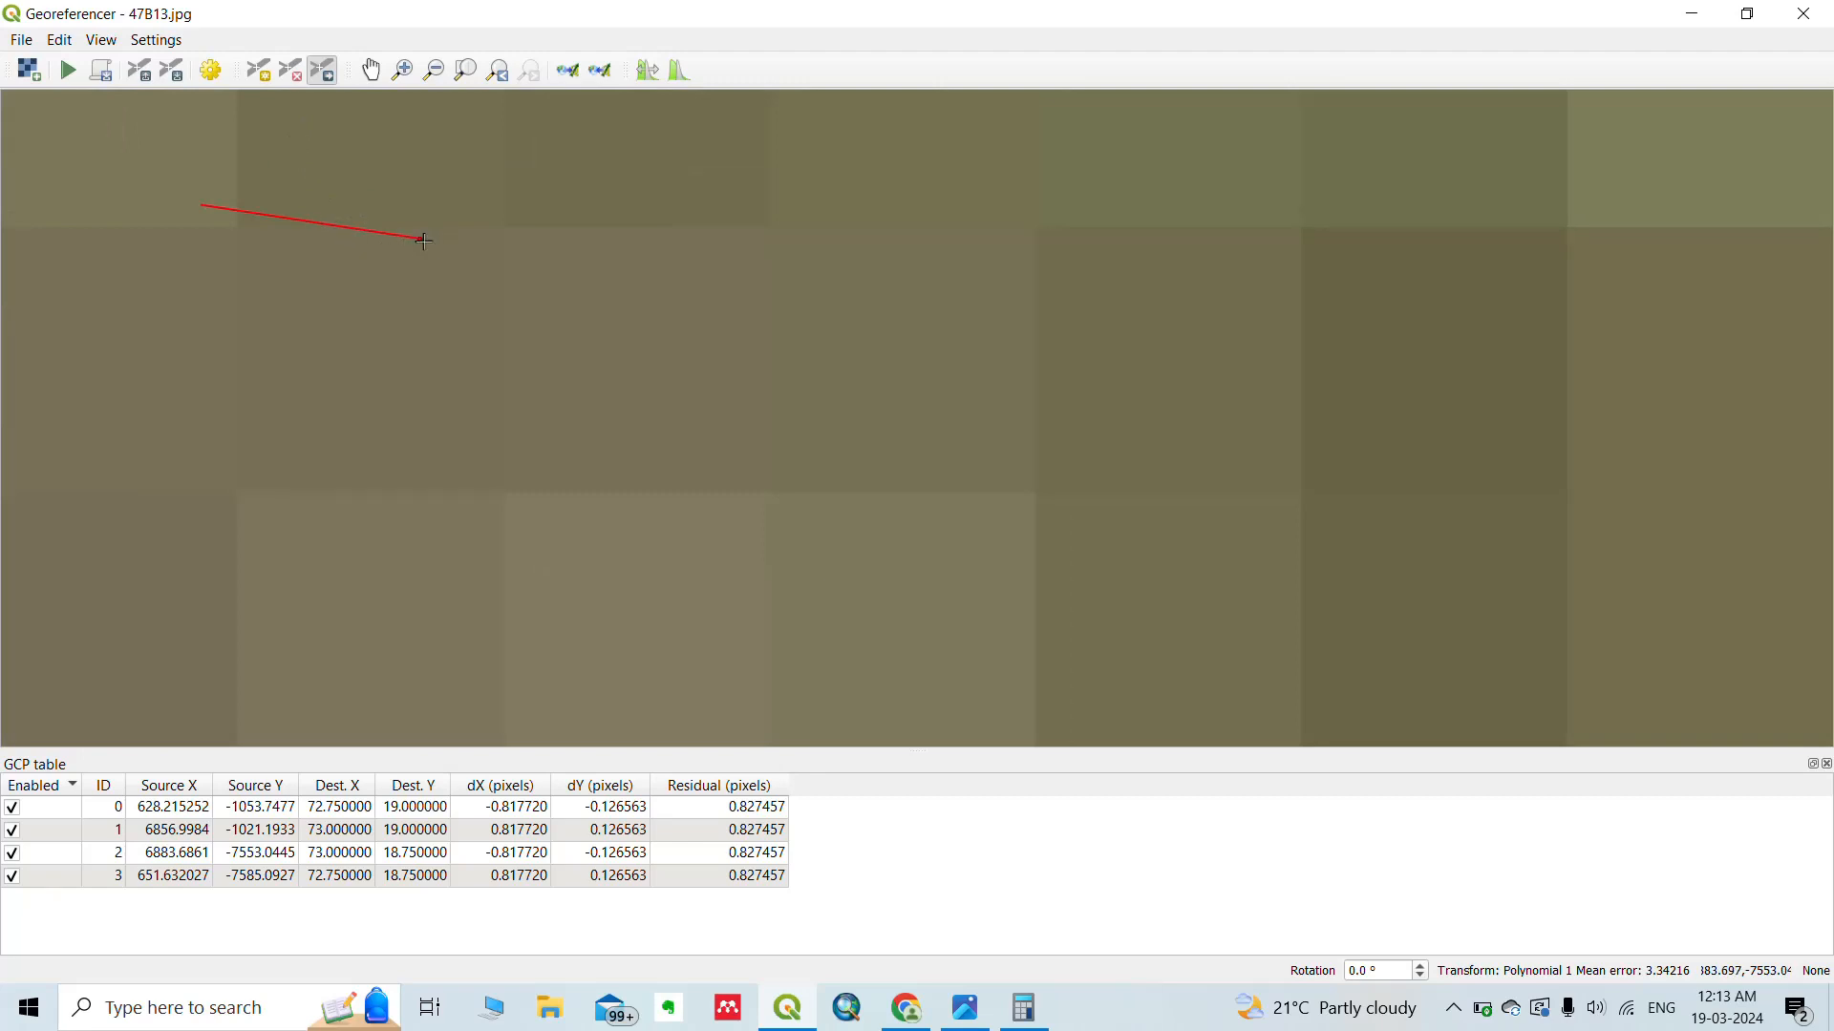
pyautogui.moveTo(420, 238); pyautogui.dragTo(250, 186)
pyautogui.scroll(-3, 539, 279)
pyautogui.scroll(-8, 540, 279)
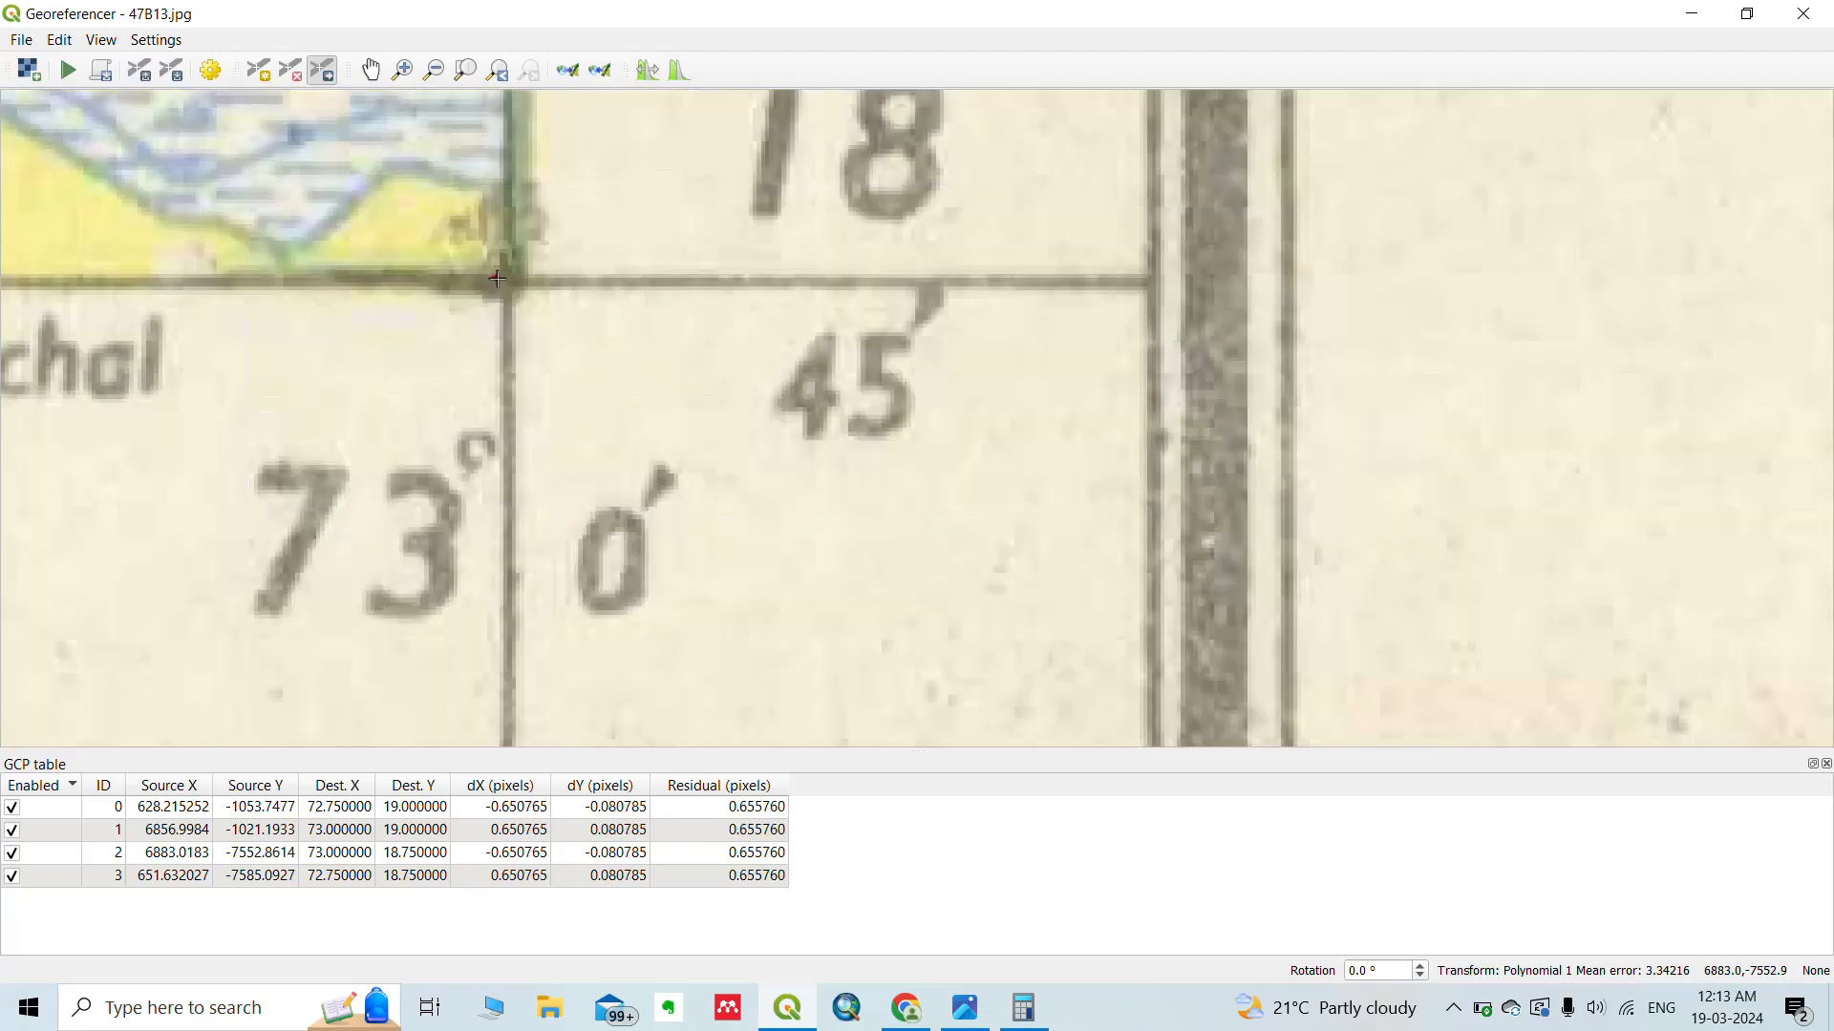
# Move the southwest control point further east to about source X 652.36, Y -7585.23 to lower the residuals.
pyautogui.scroll(-5, 683, 246)
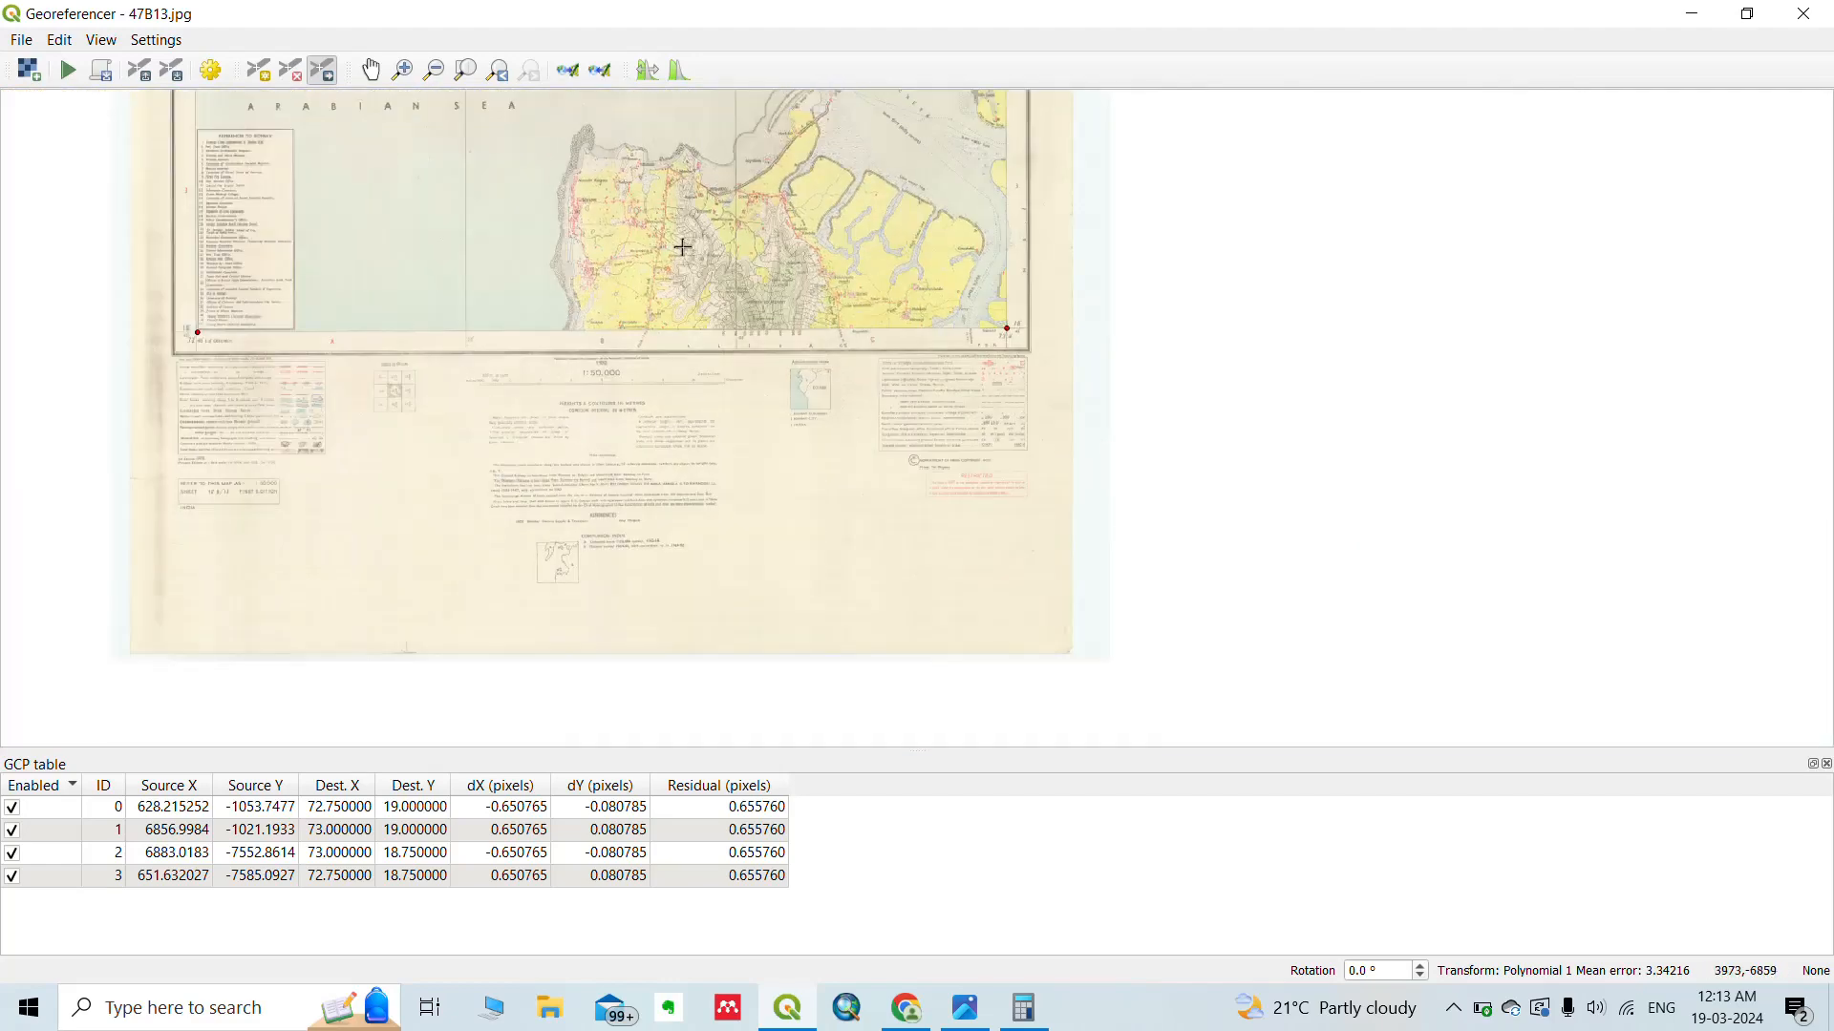
pyautogui.scroll(10, 193, 346)
pyautogui.scroll(10, 215, 240)
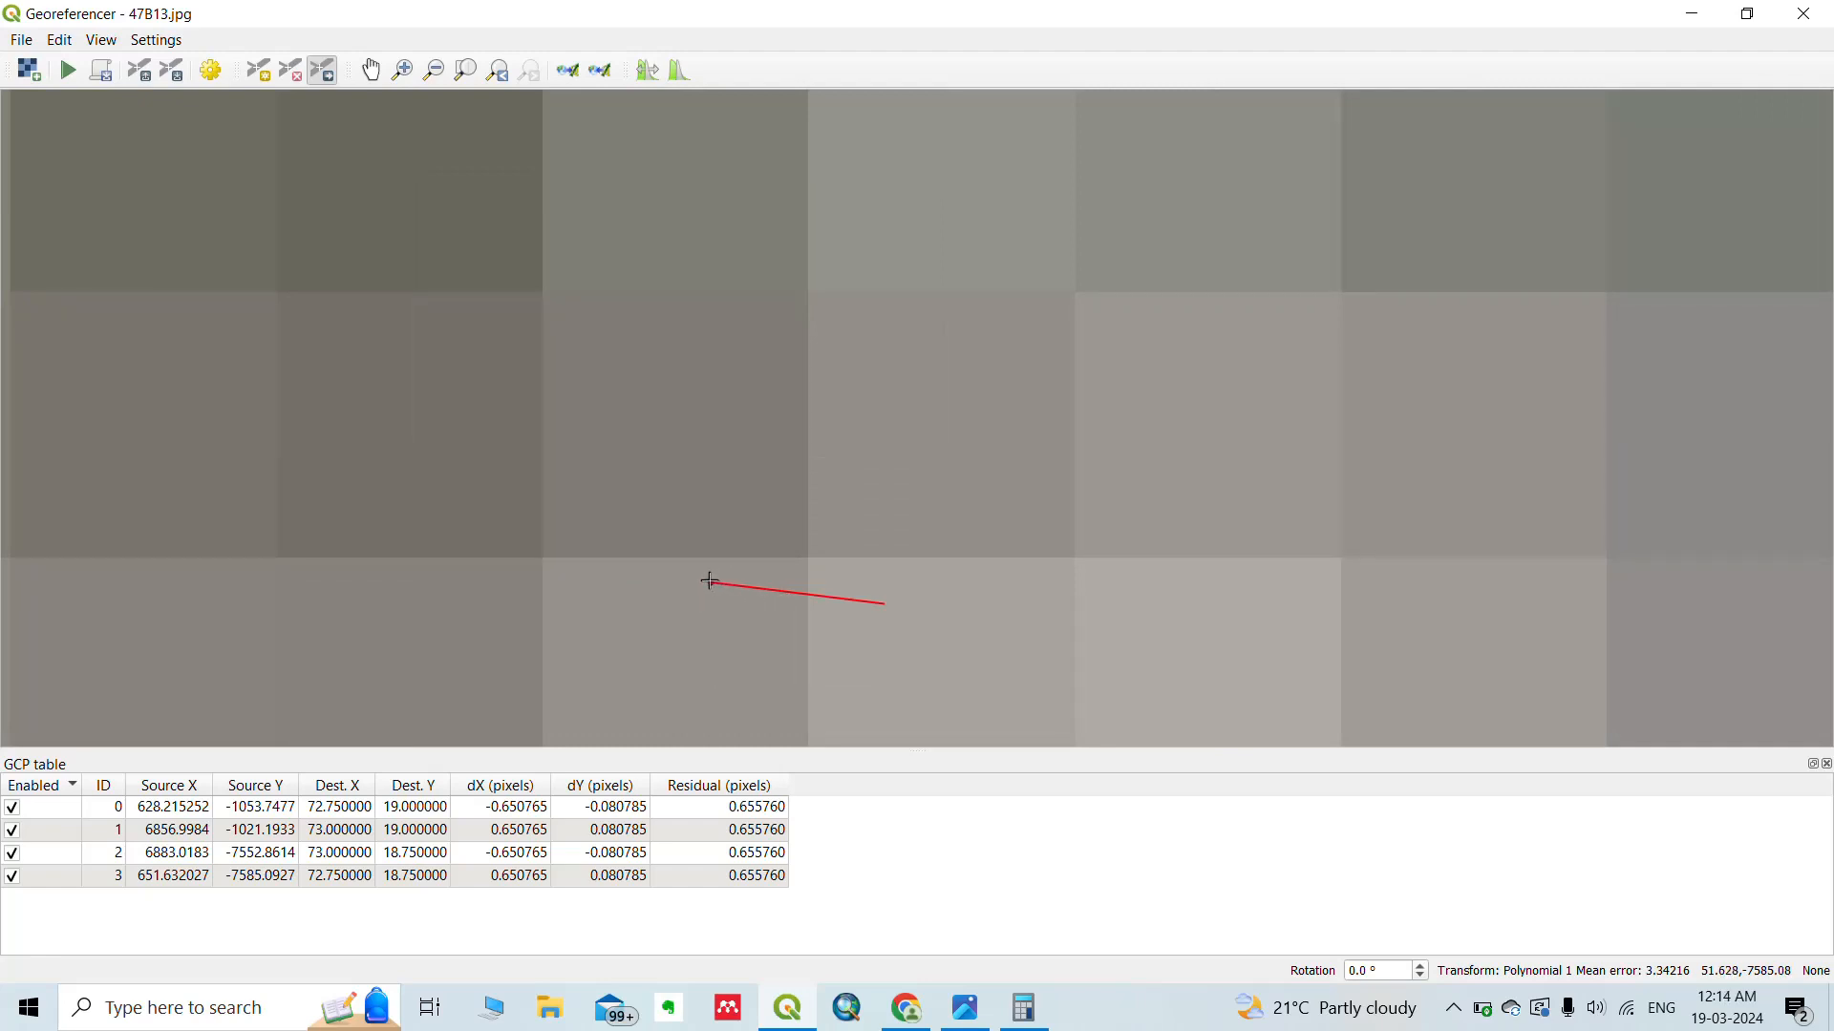
pyautogui.moveTo(715, 582); pyautogui.dragTo(902, 620)
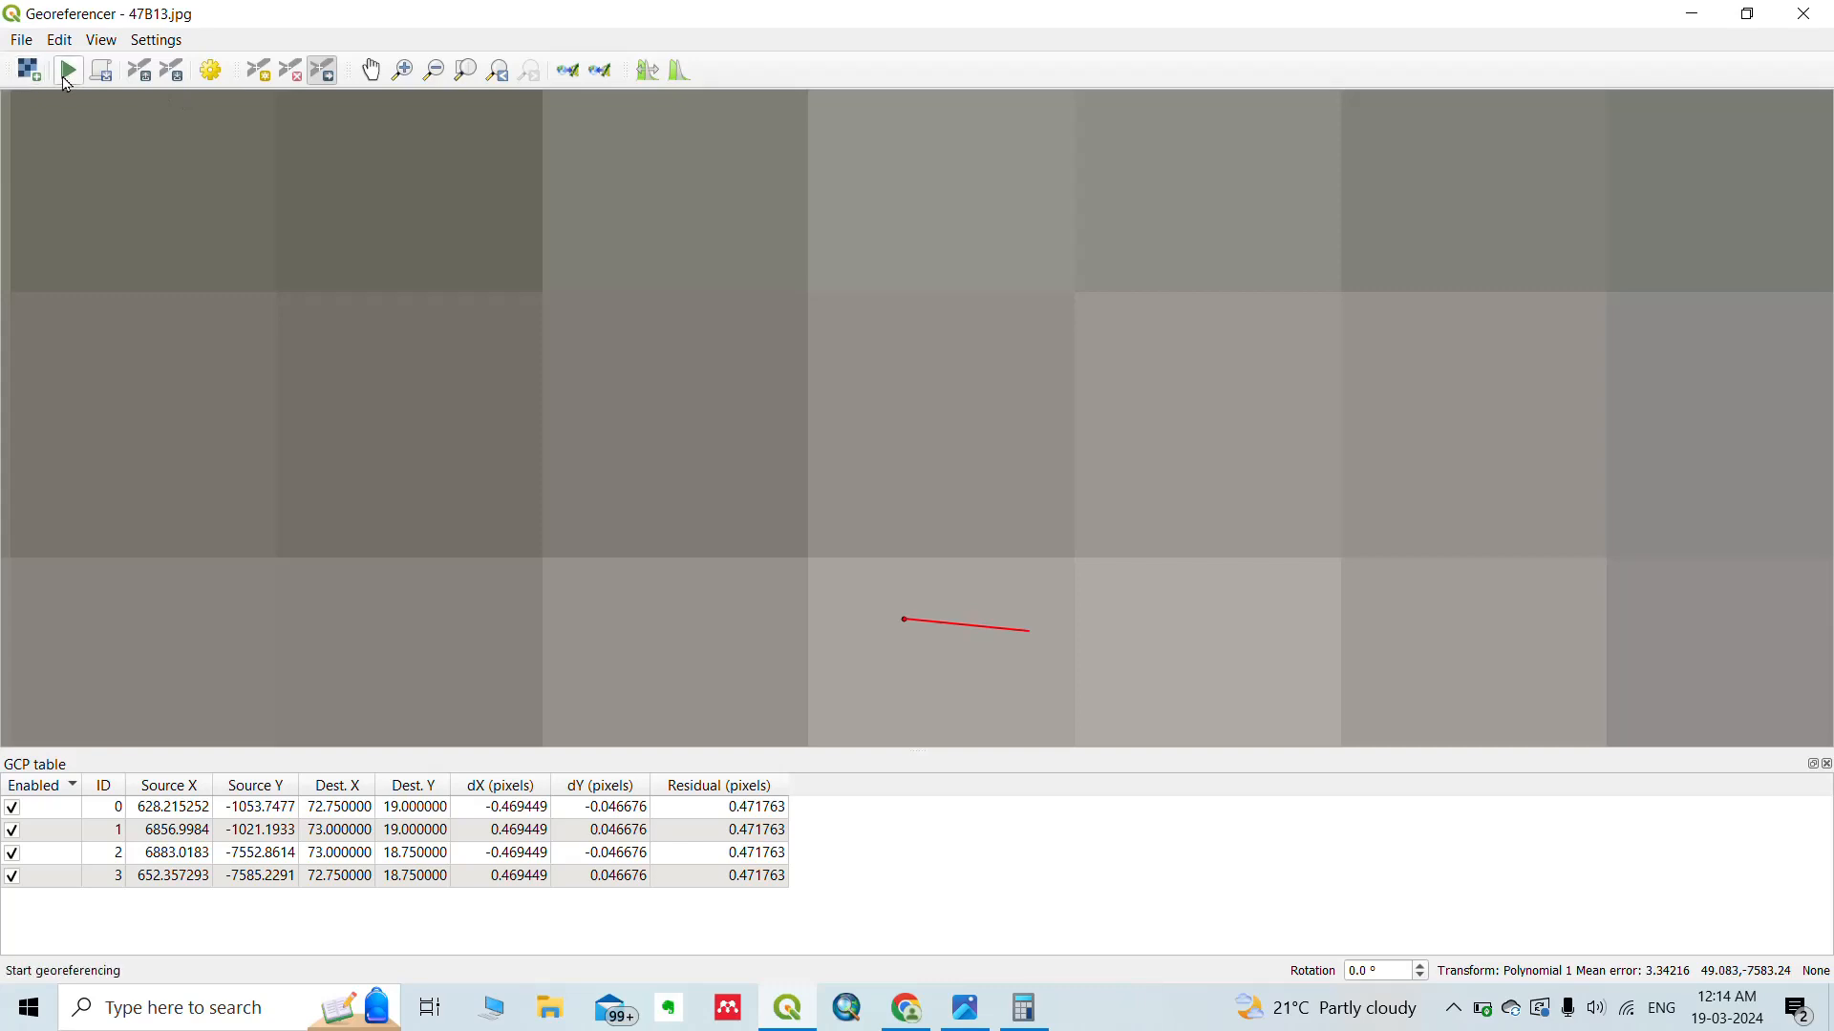
# Run the georeferencing again with the four refined control points and check the toposheet as a whole.
pyautogui.click(66, 77)
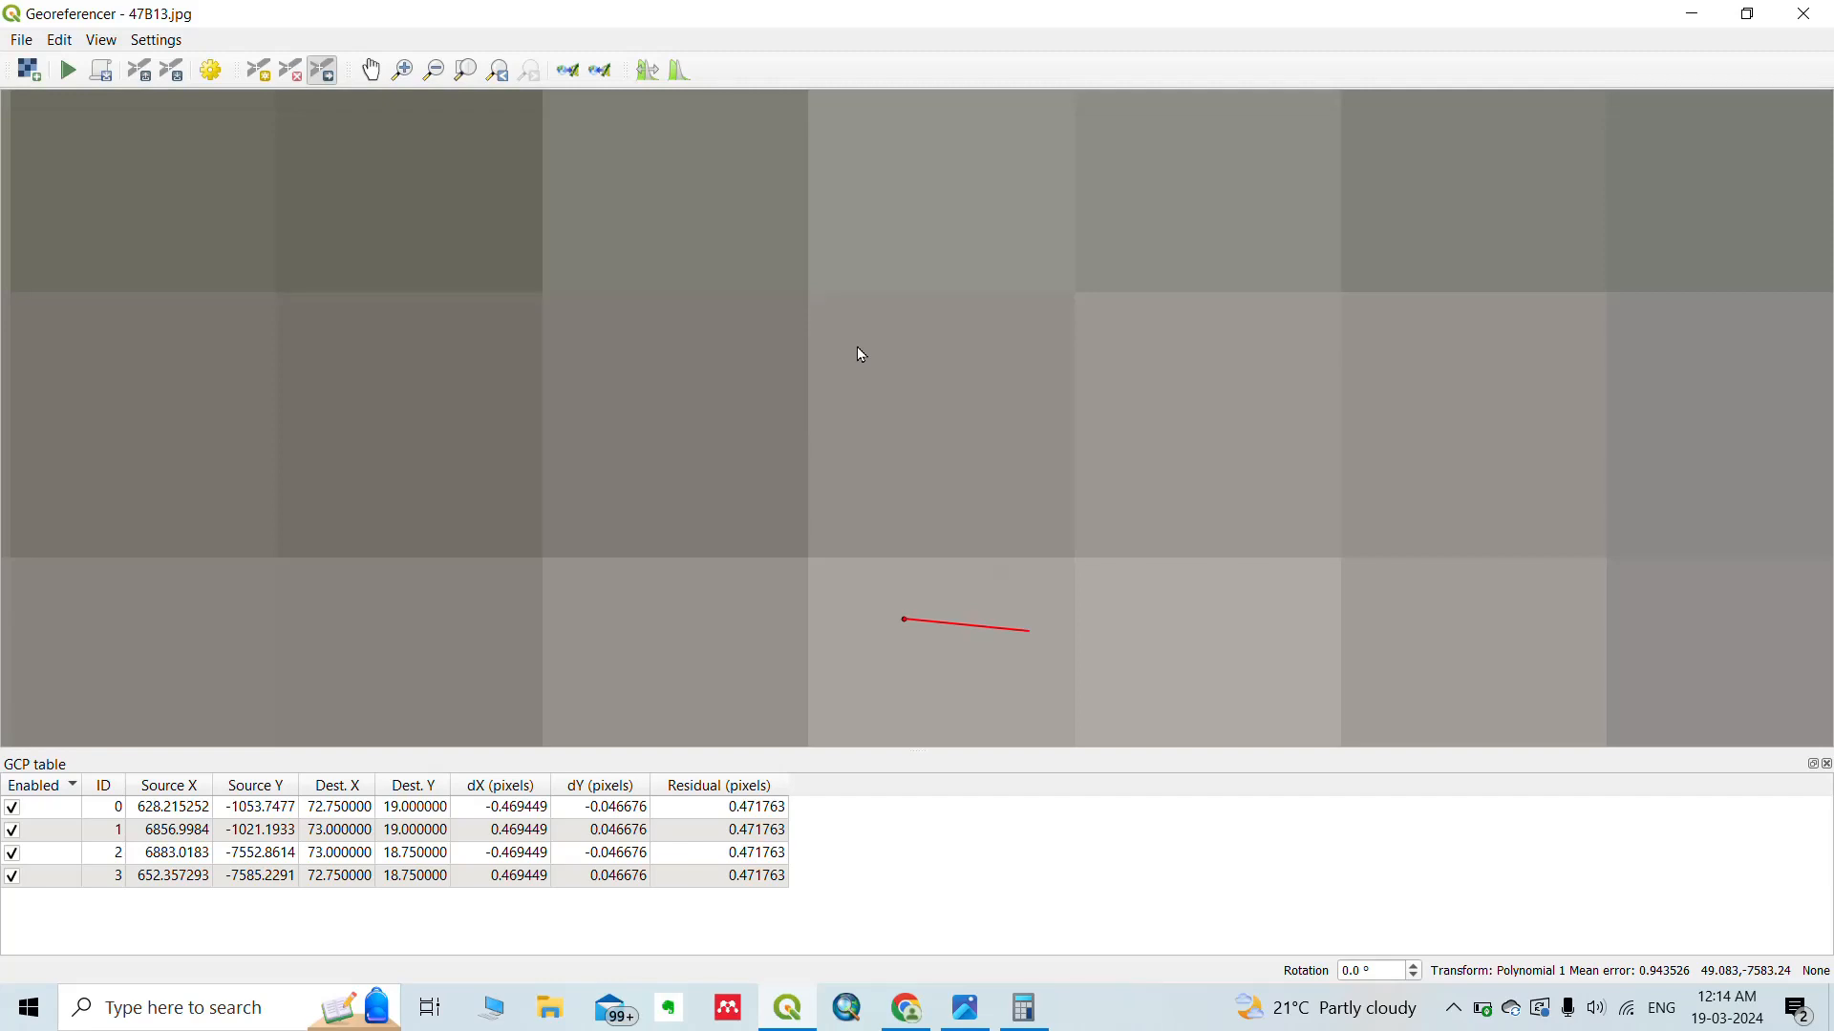
pyautogui.scroll(-5, 862, 355)
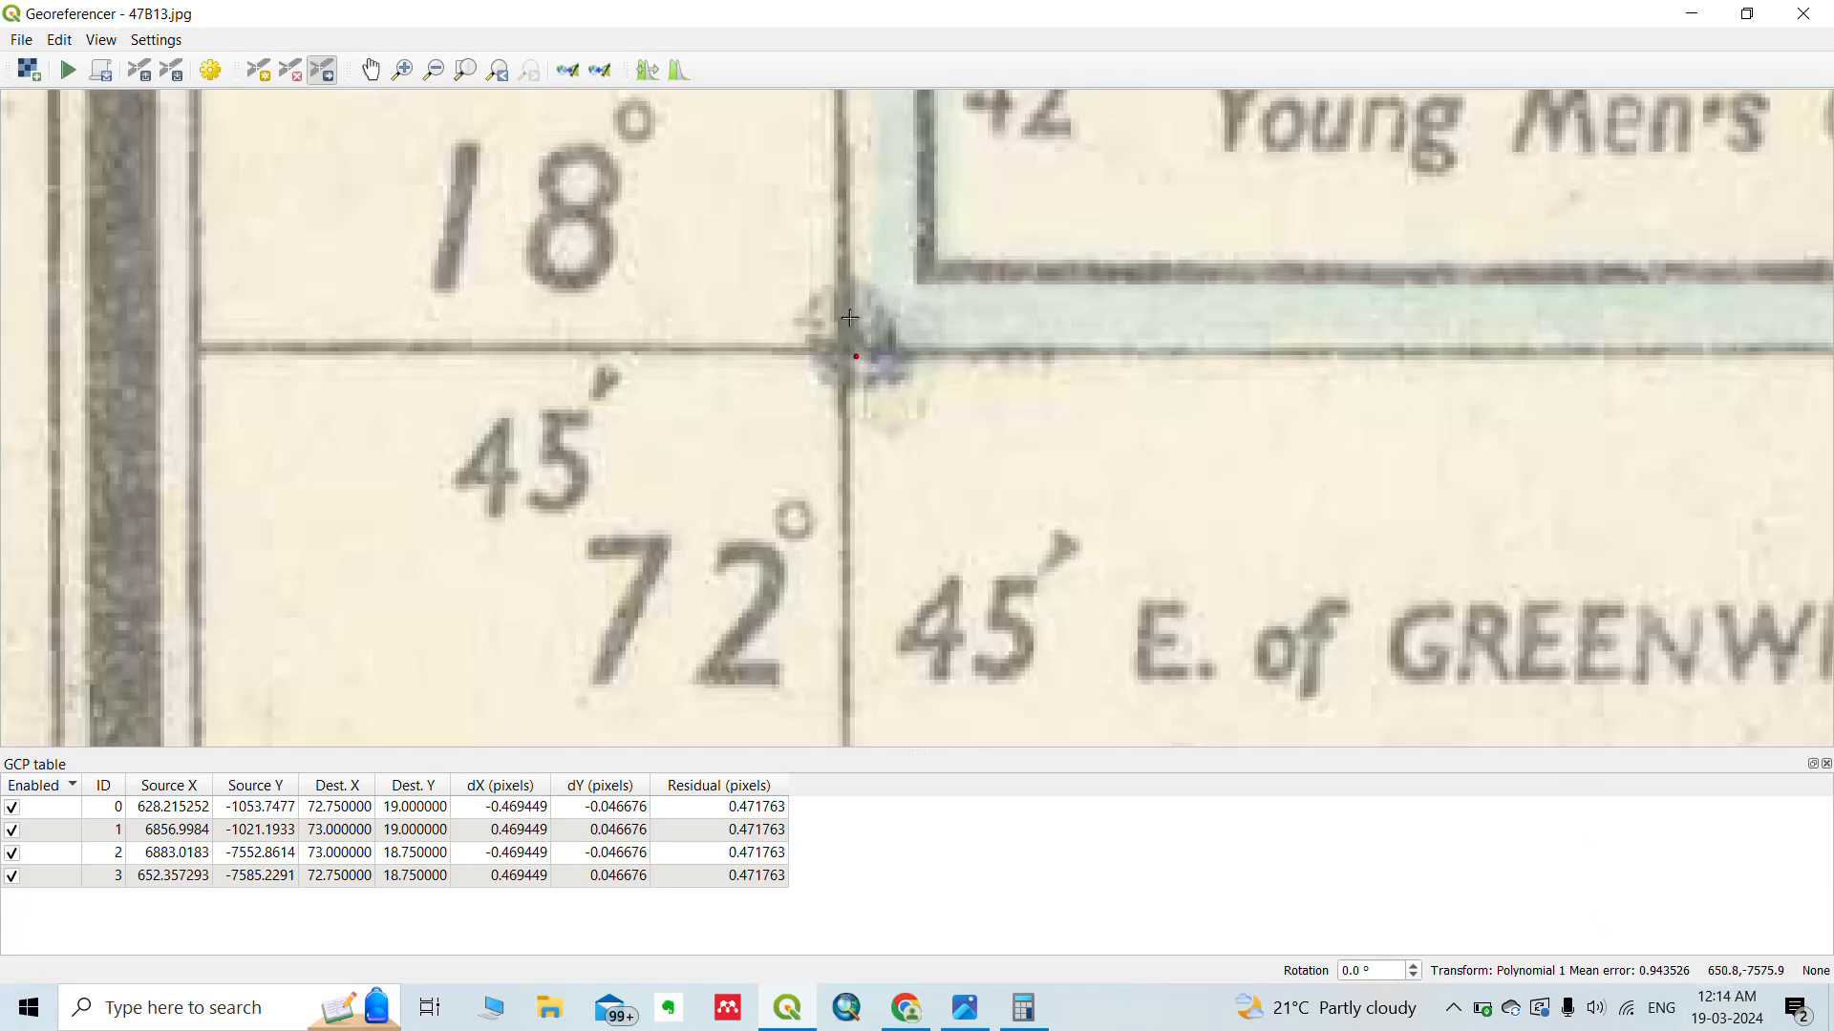
pyautogui.scroll(-4, 849, 317)
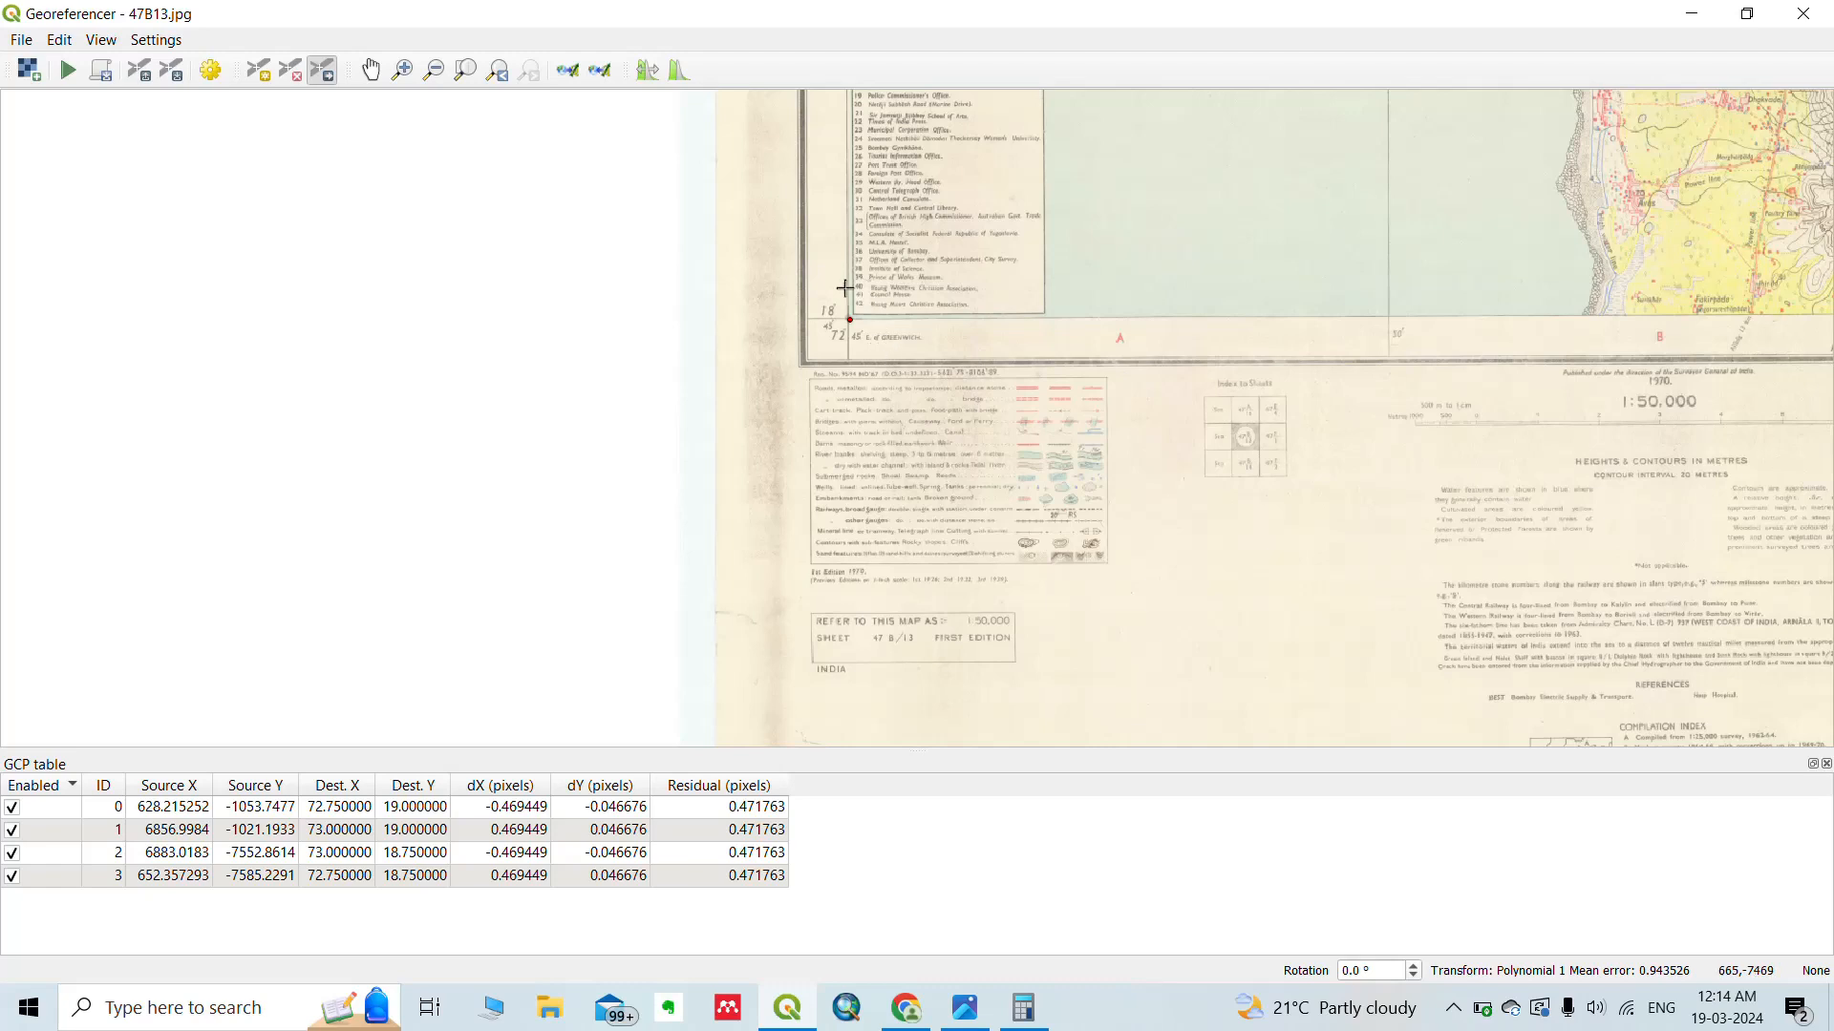
pyautogui.scroll(-5, 829, 267)
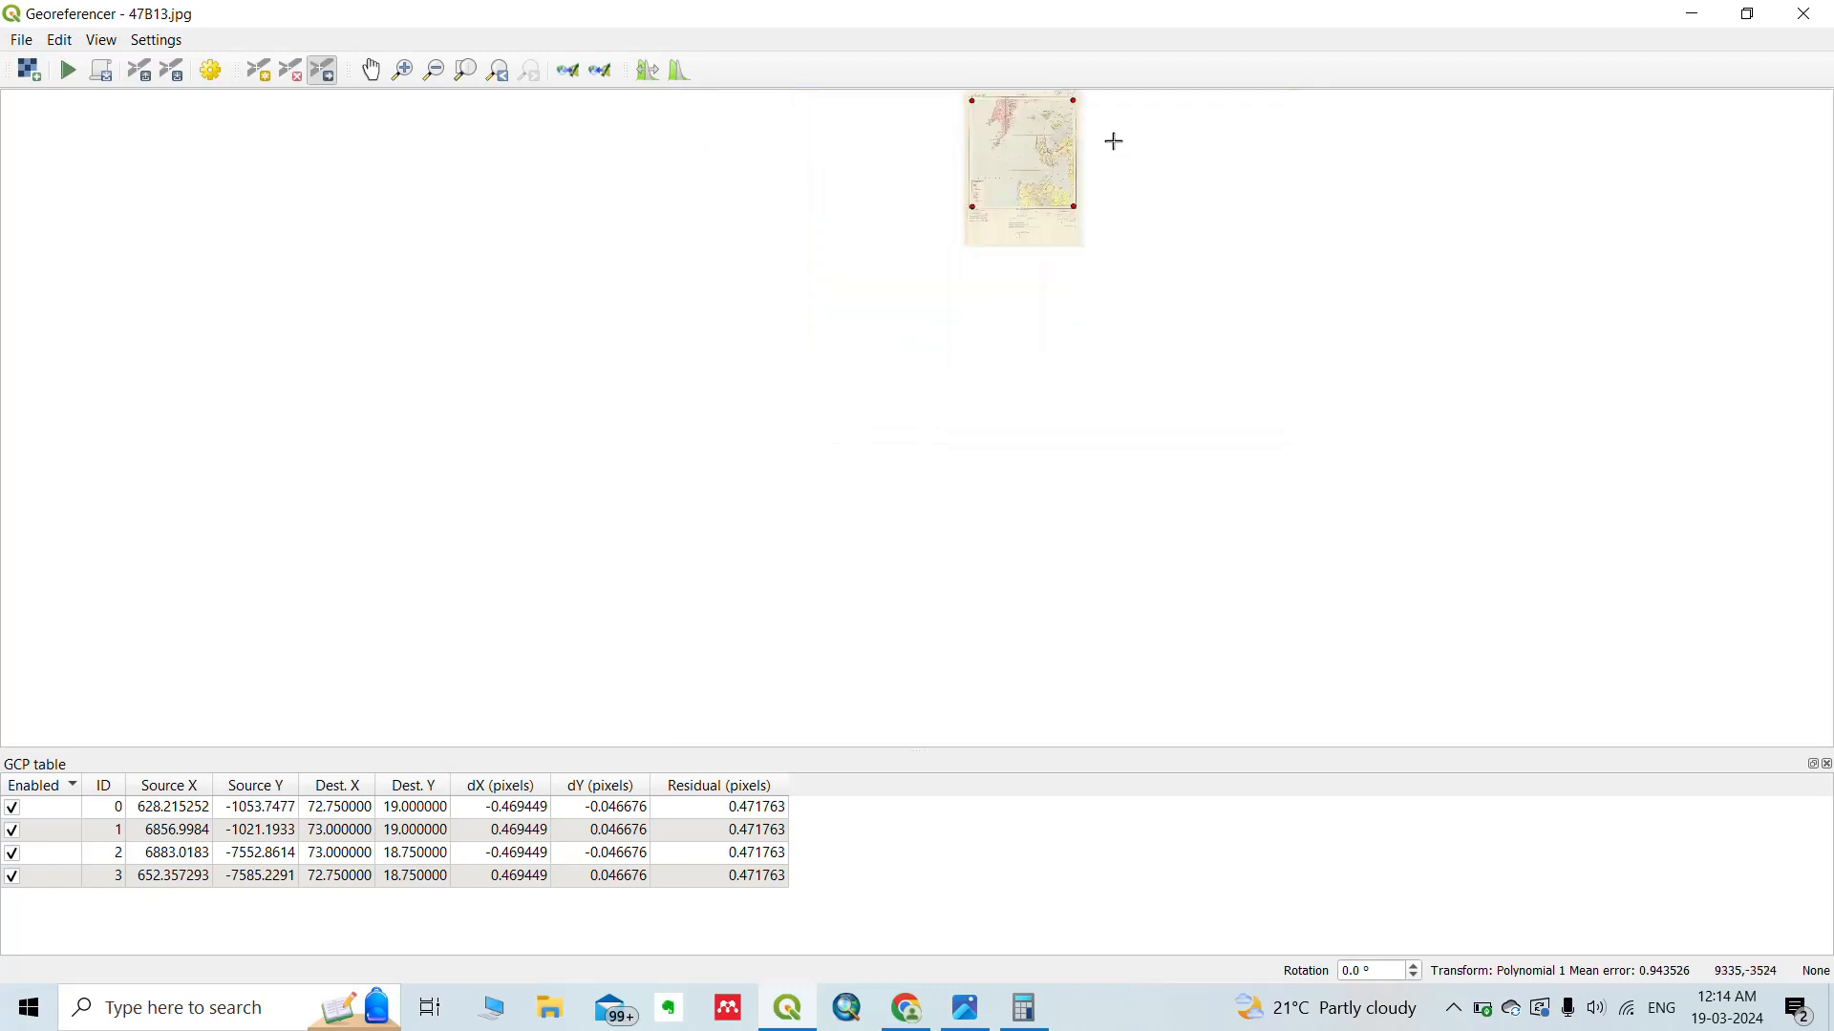
pyautogui.scroll(-1, 1114, 139)
pyautogui.scroll(3, 987, 102)
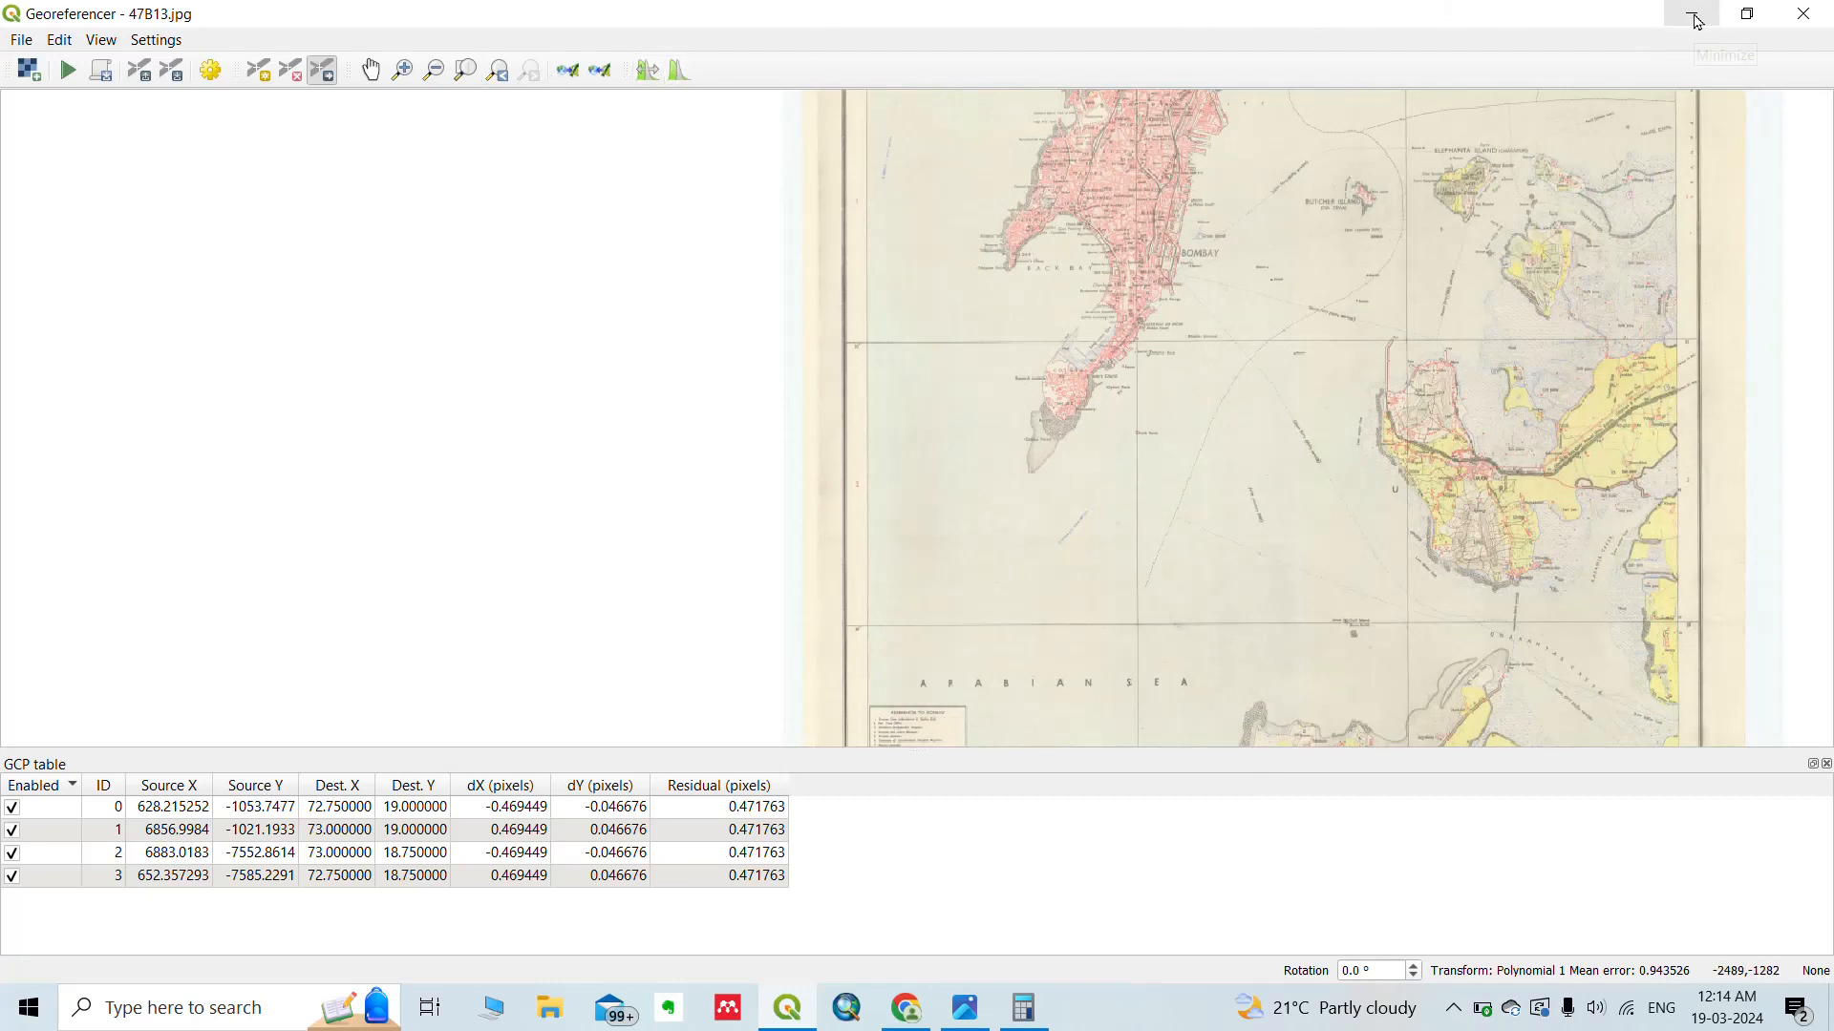
# Return from the Georeferencer to the main QGIS window, collapse the lower layer's bands and zoom to the upper 47B13_modified layer.
pyautogui.click(1697, 21)
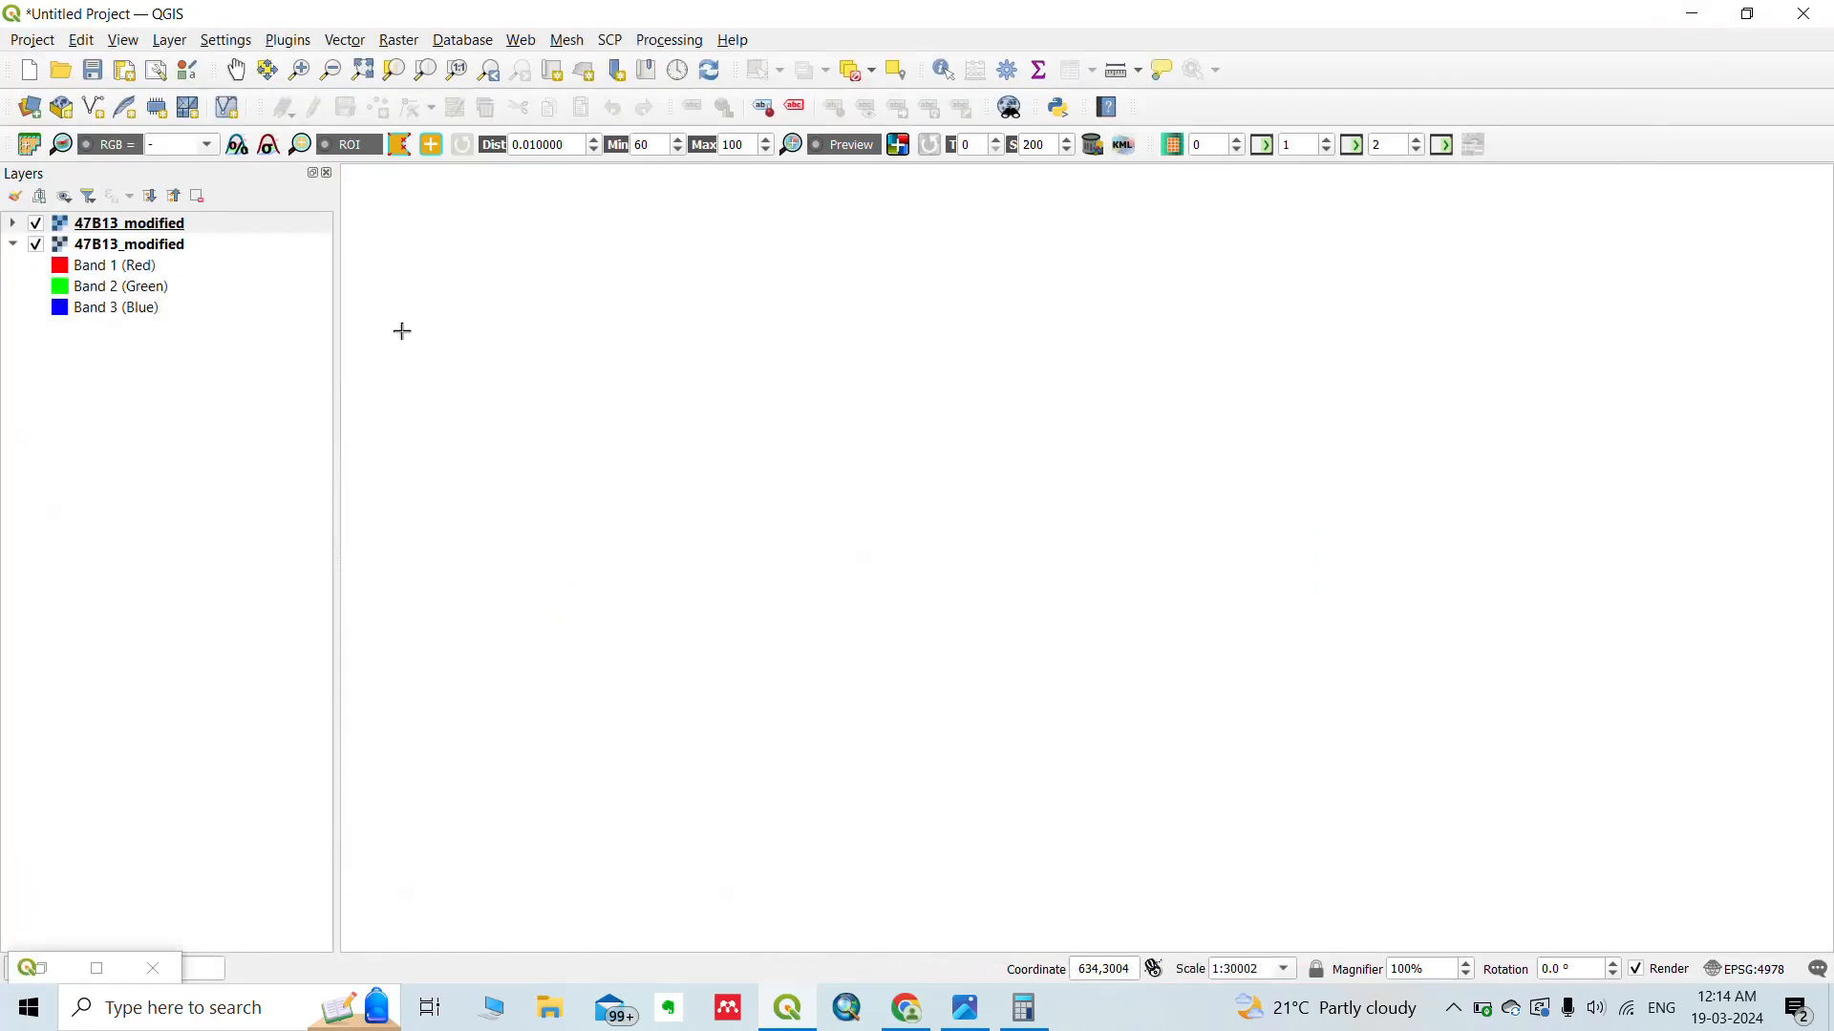
pyautogui.click(13, 246)
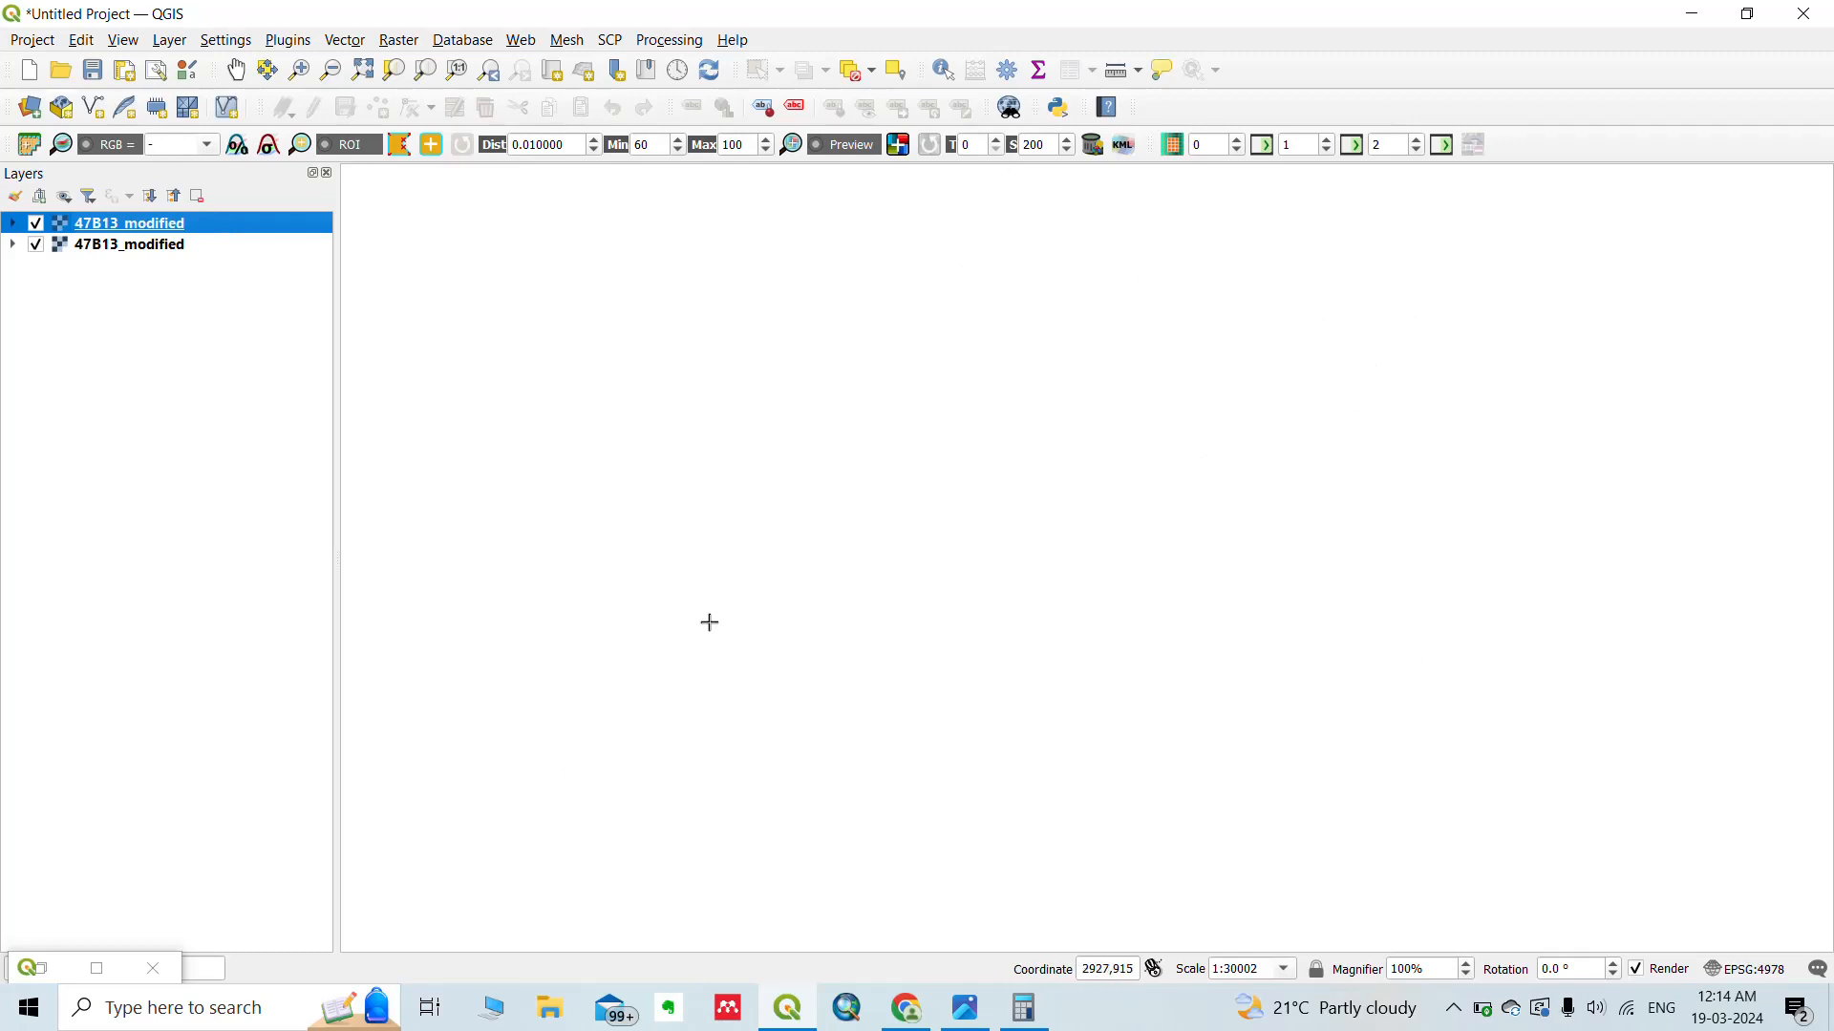
pyautogui.rightClick(242, 230)
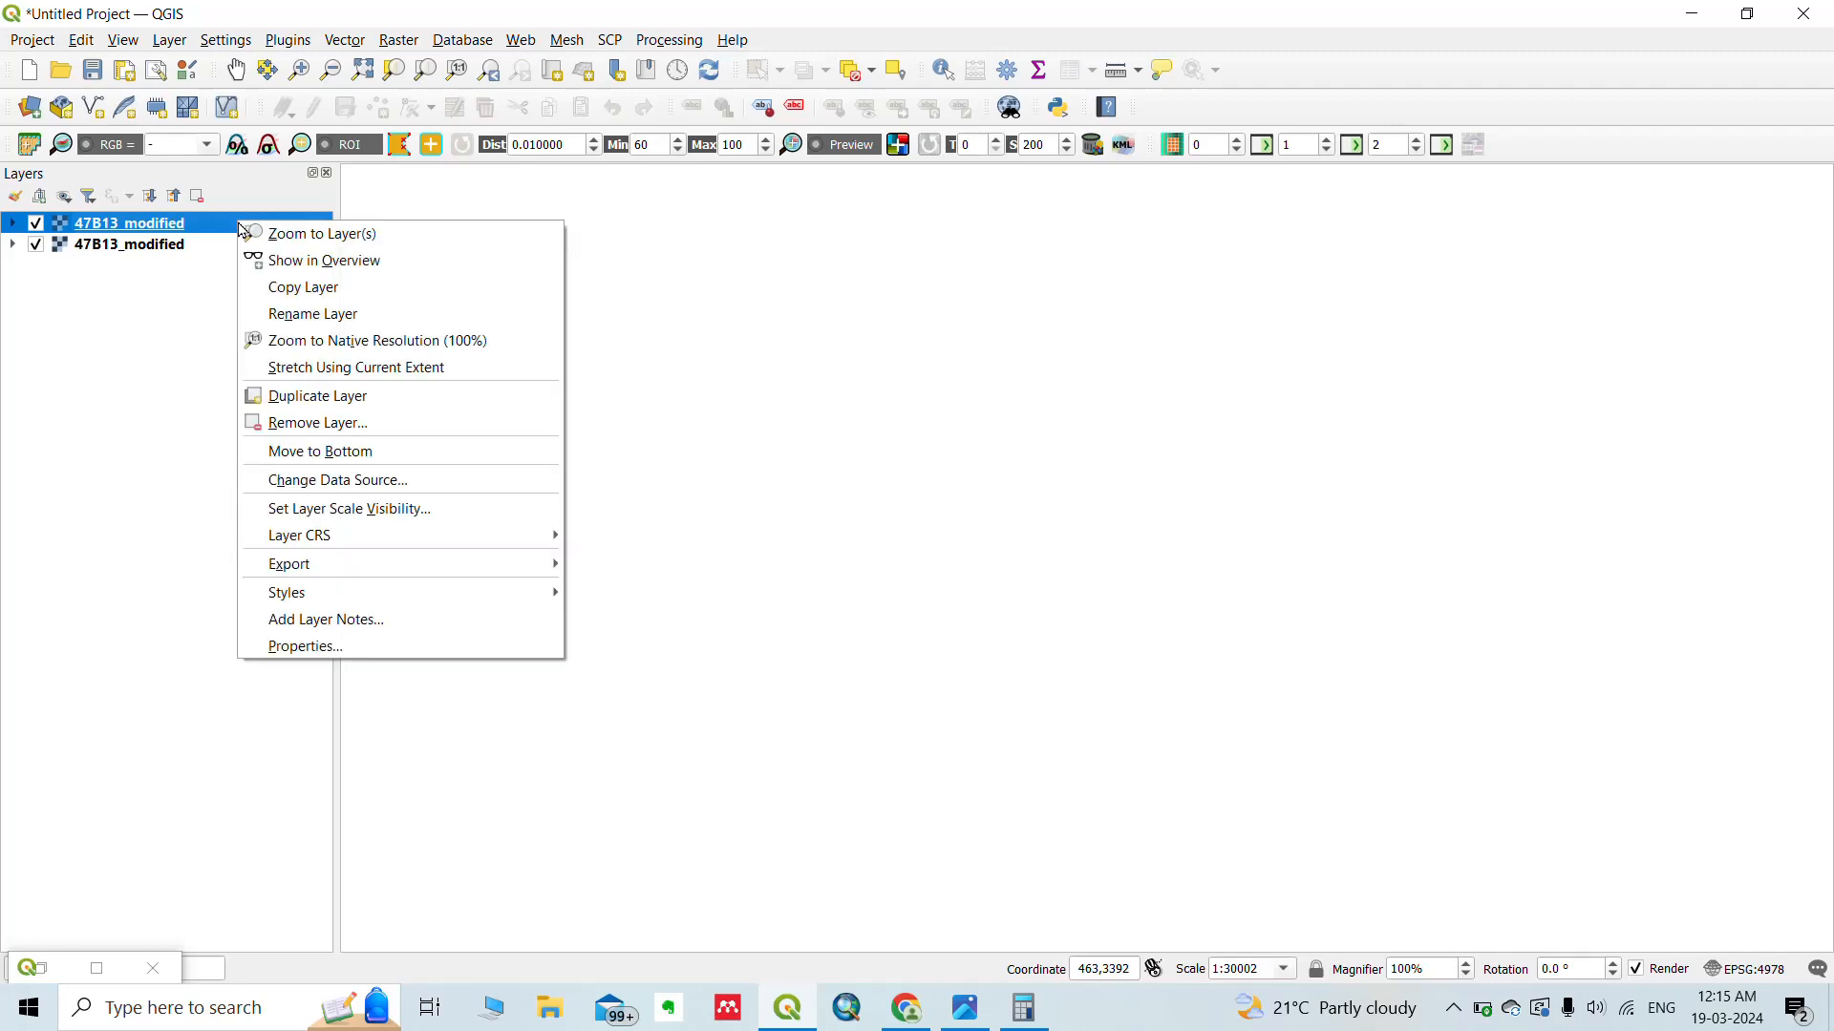
pyautogui.click(254, 234)
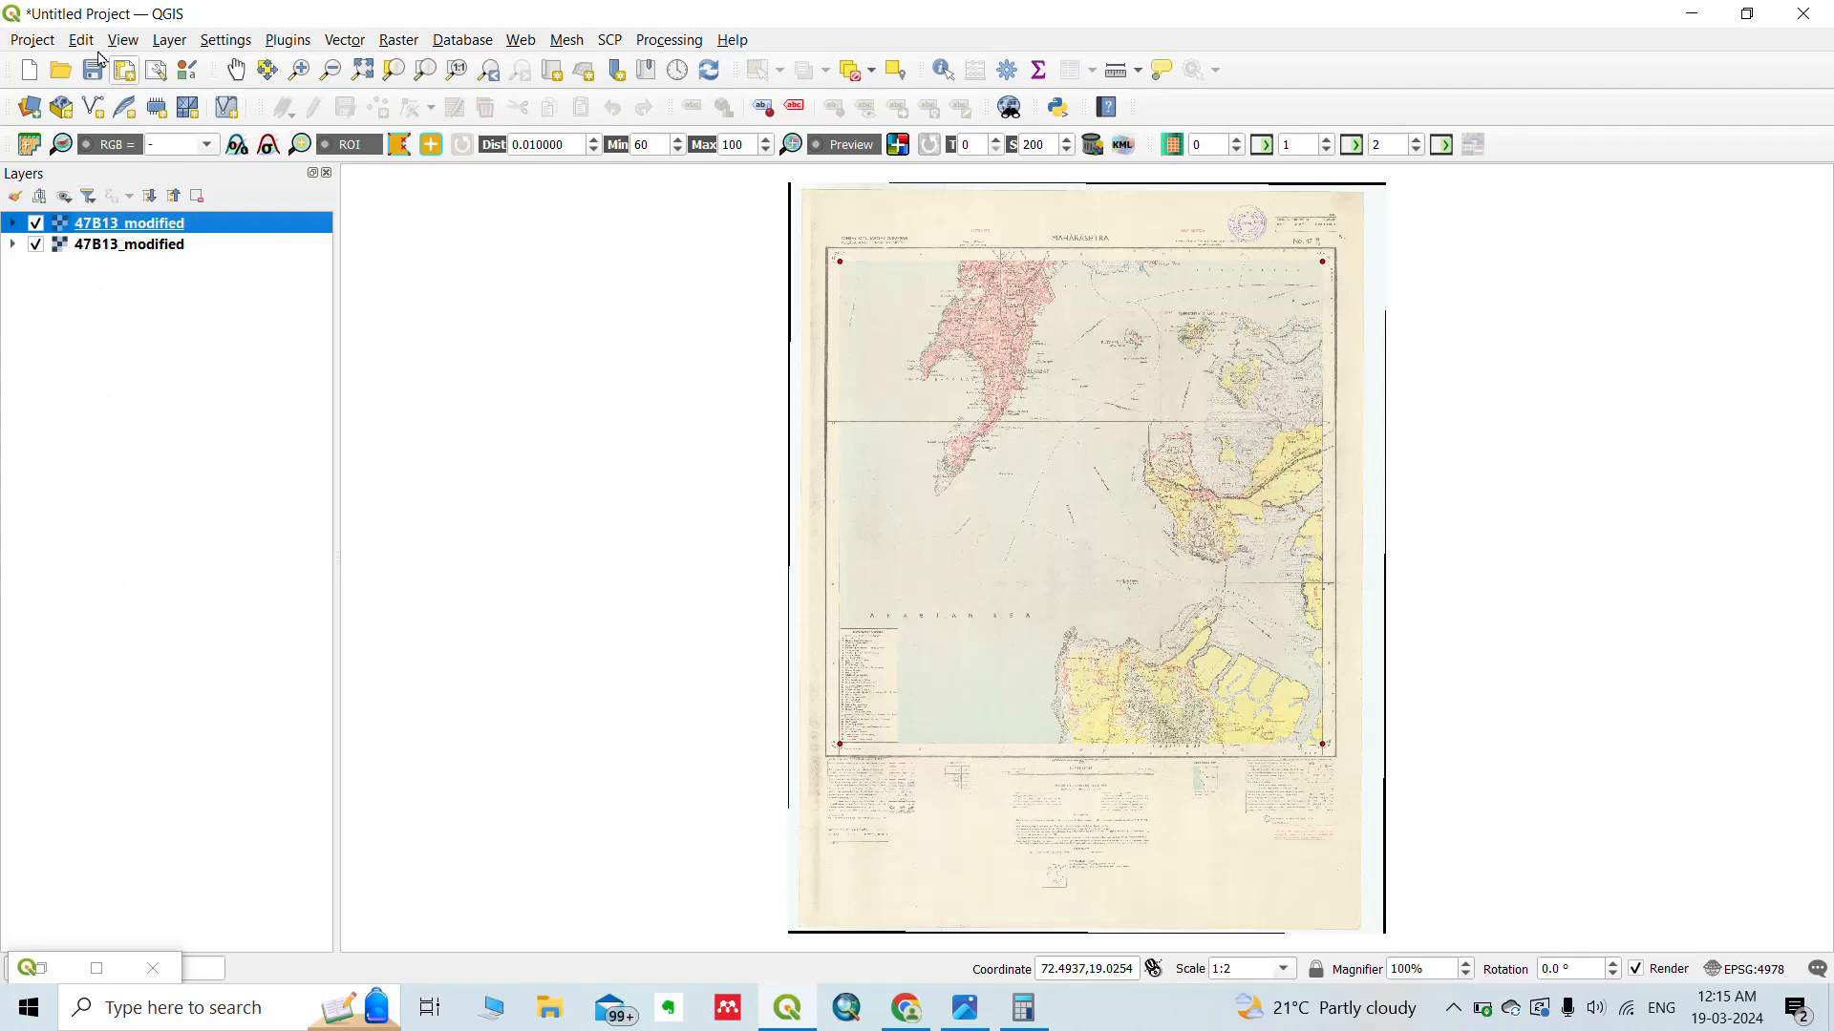
# Start a new project, discarding the current one, and add the 47B13_modified.tif raster from the GIS folder.
pyautogui.click(38, 74)
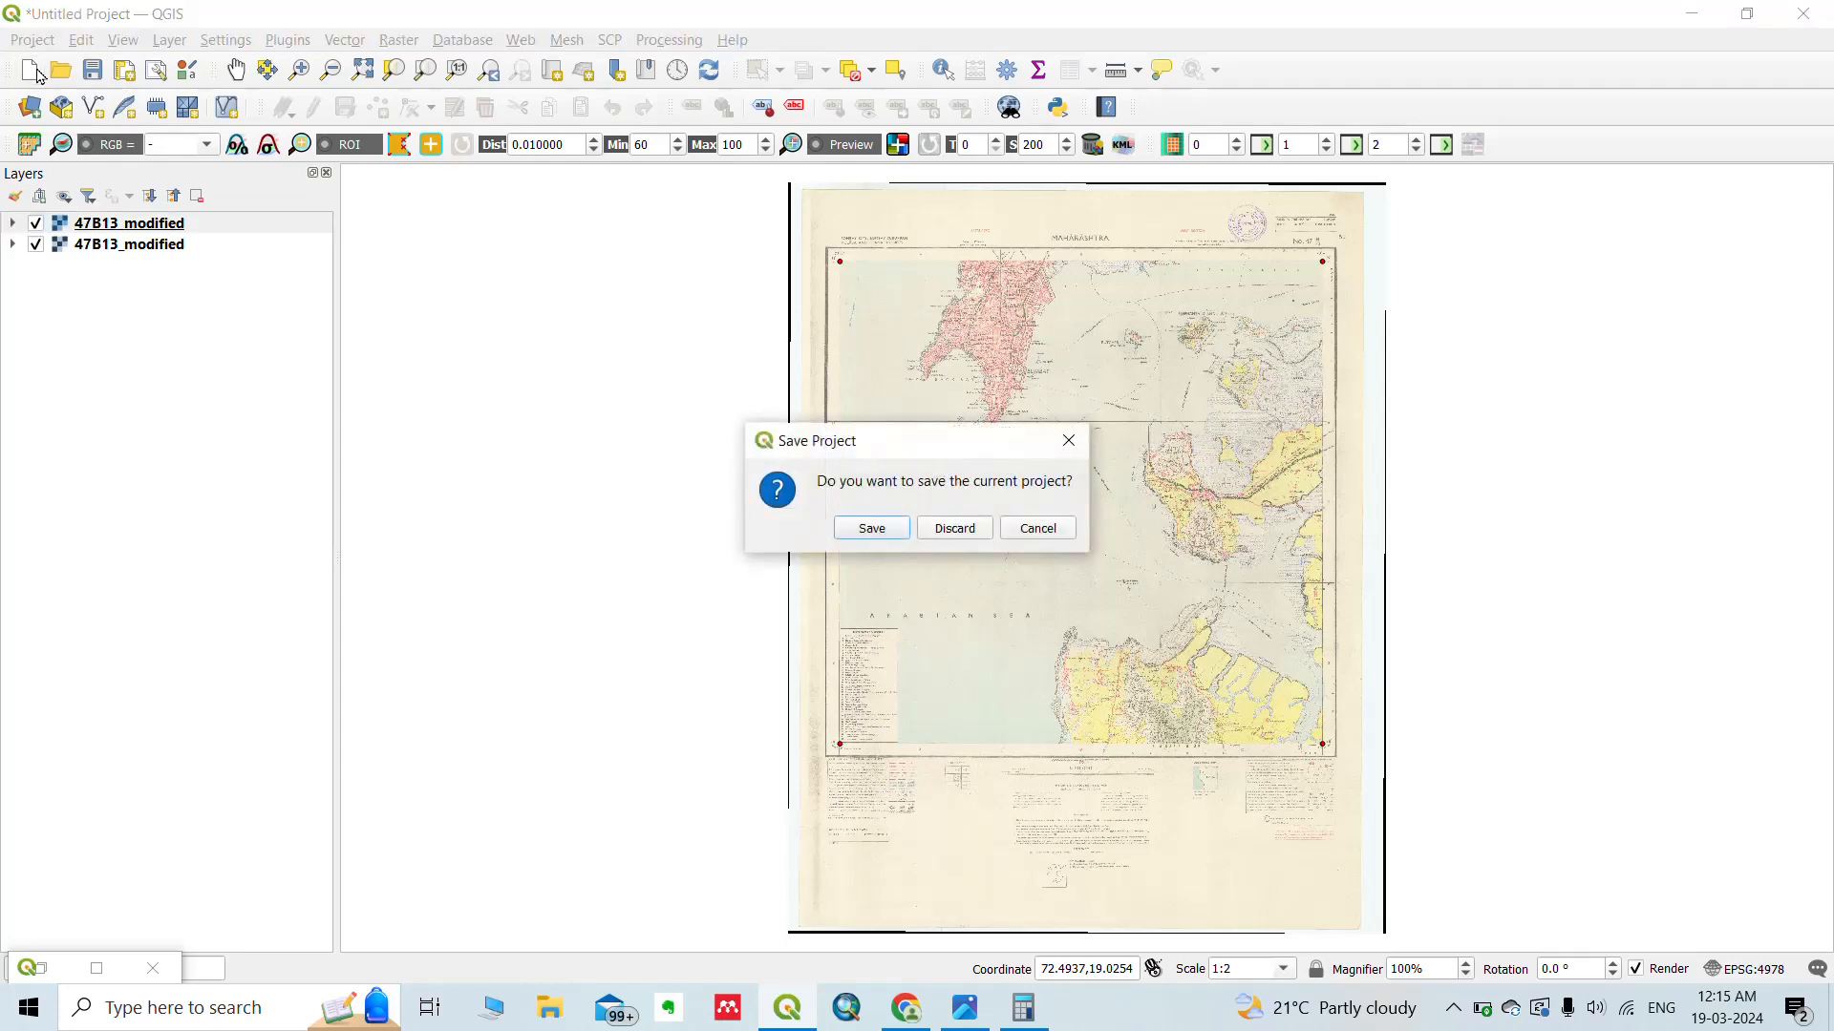
pyautogui.click(933, 533)
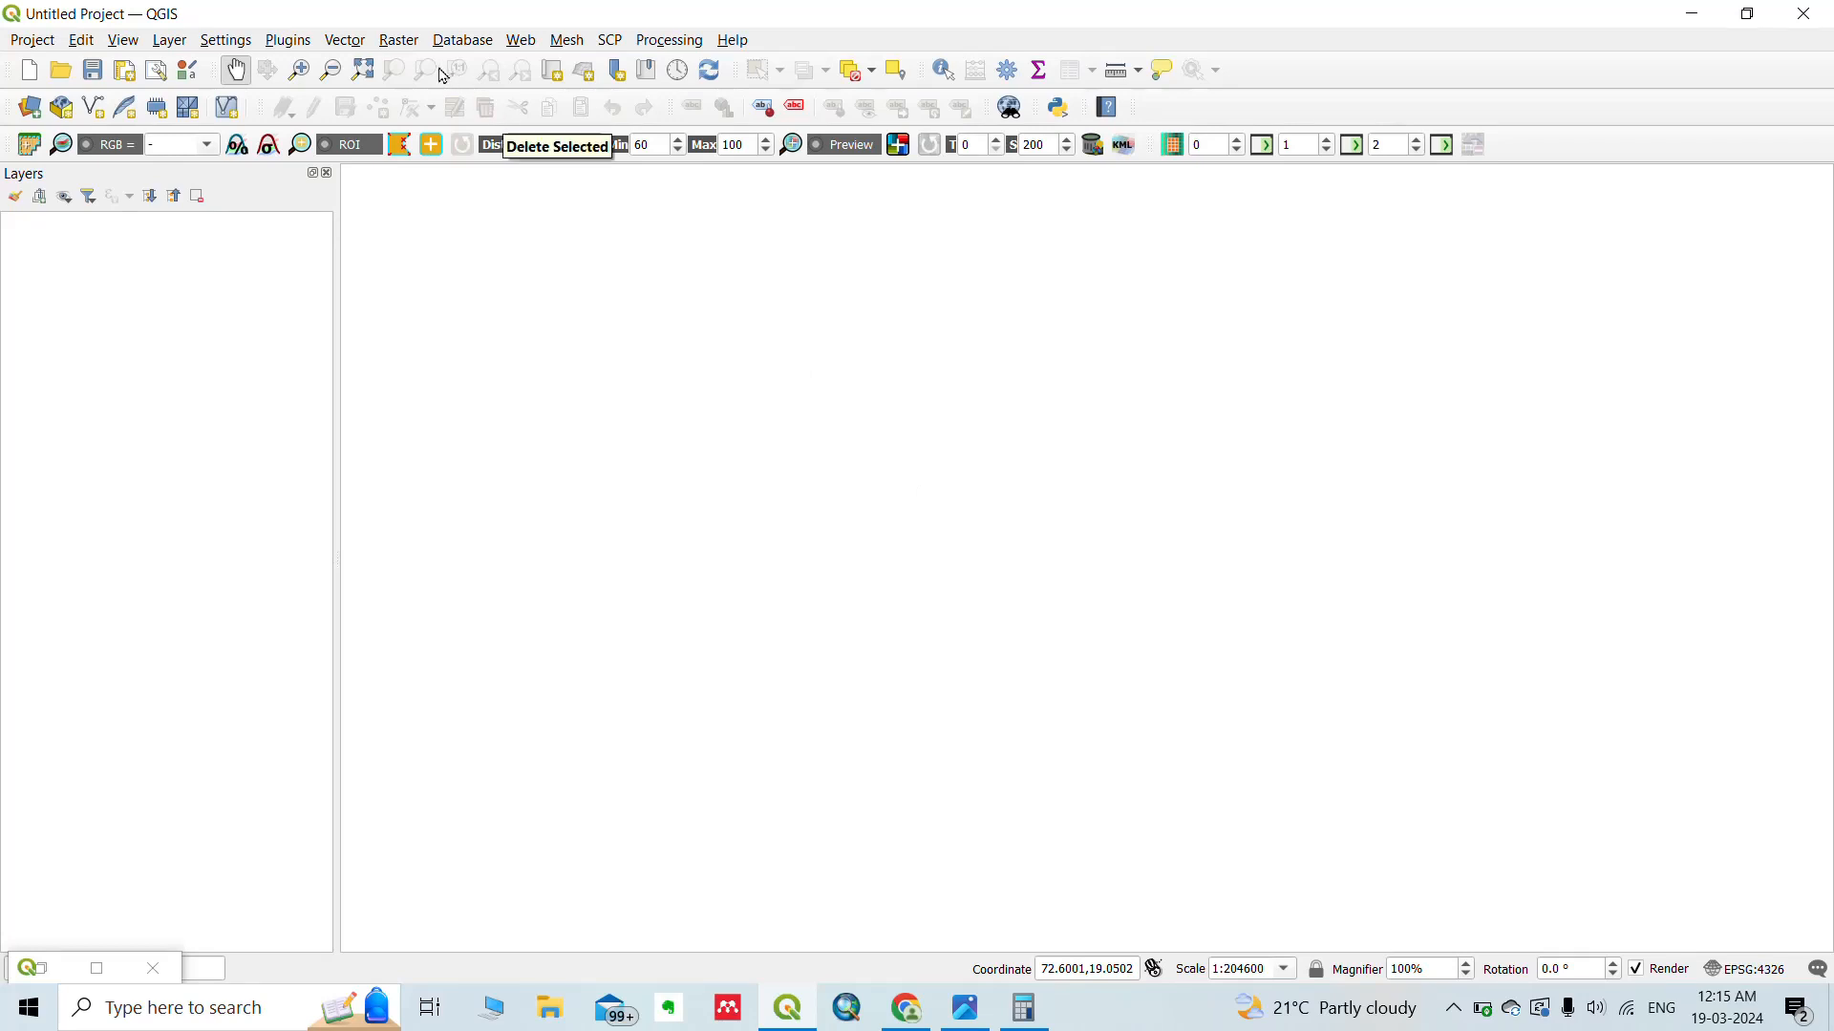
pyautogui.click(36, 114)
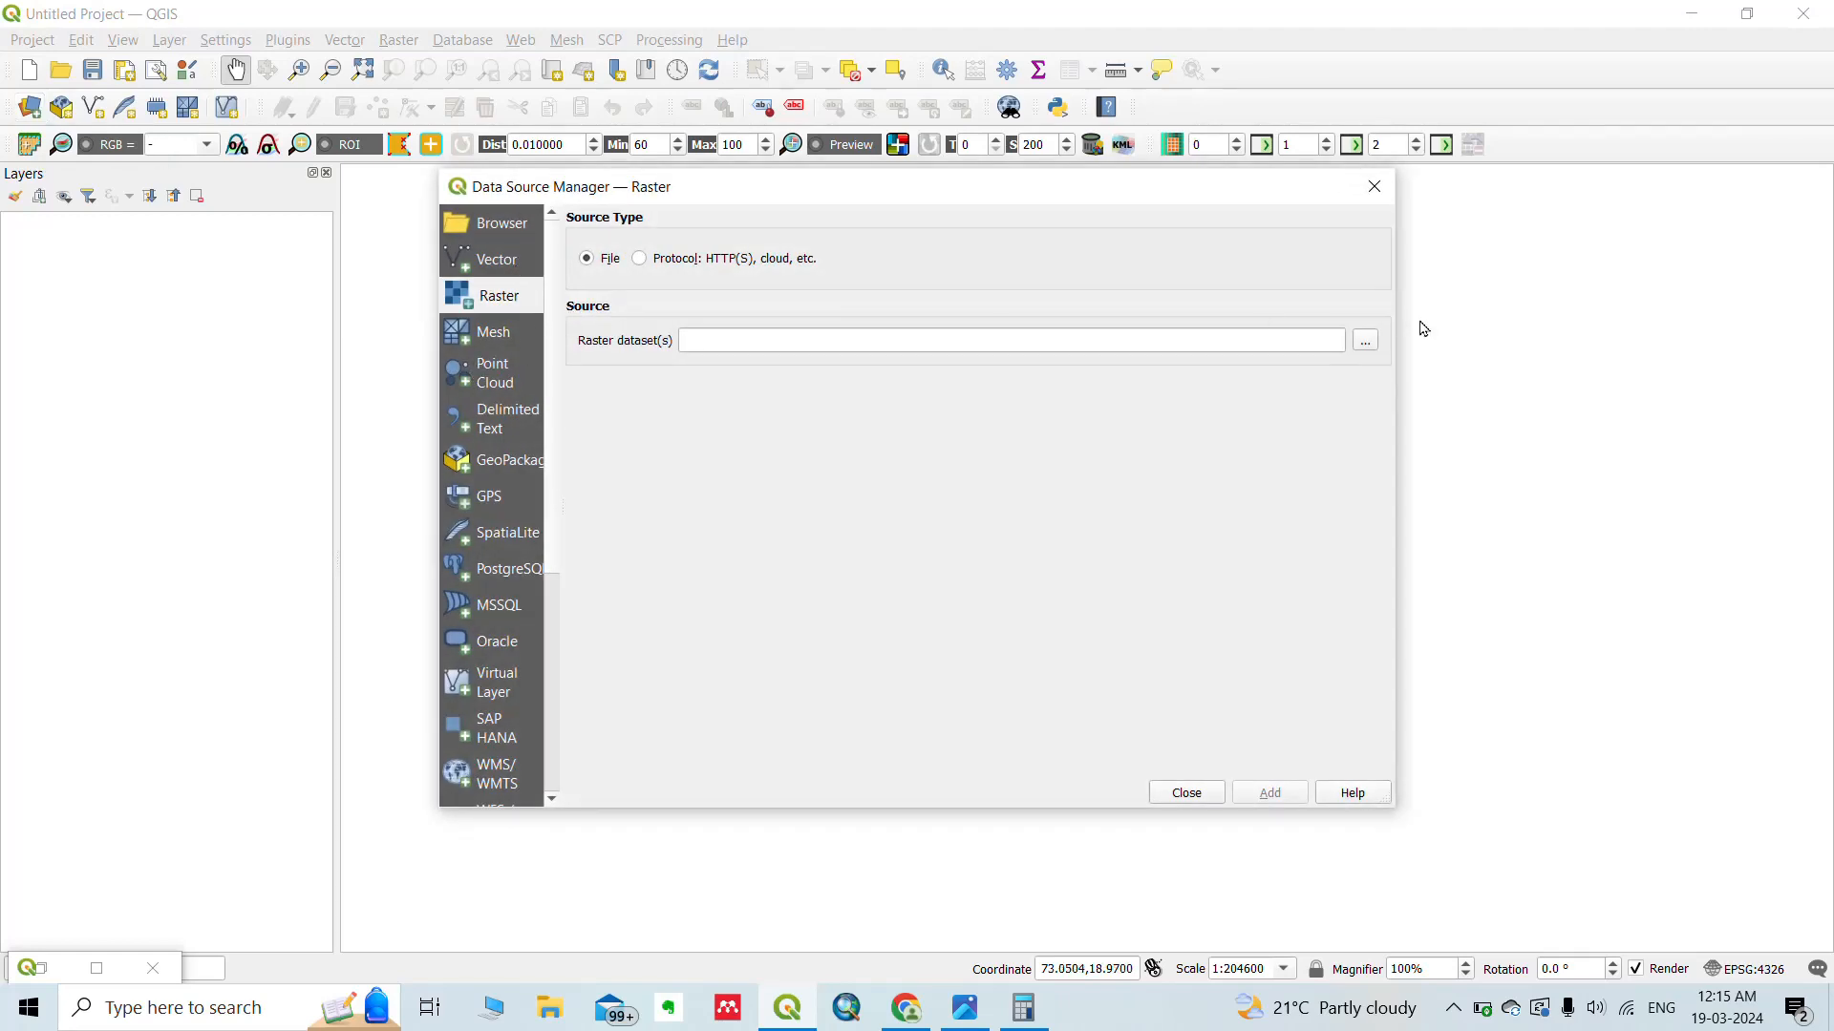
pyautogui.click(1368, 341)
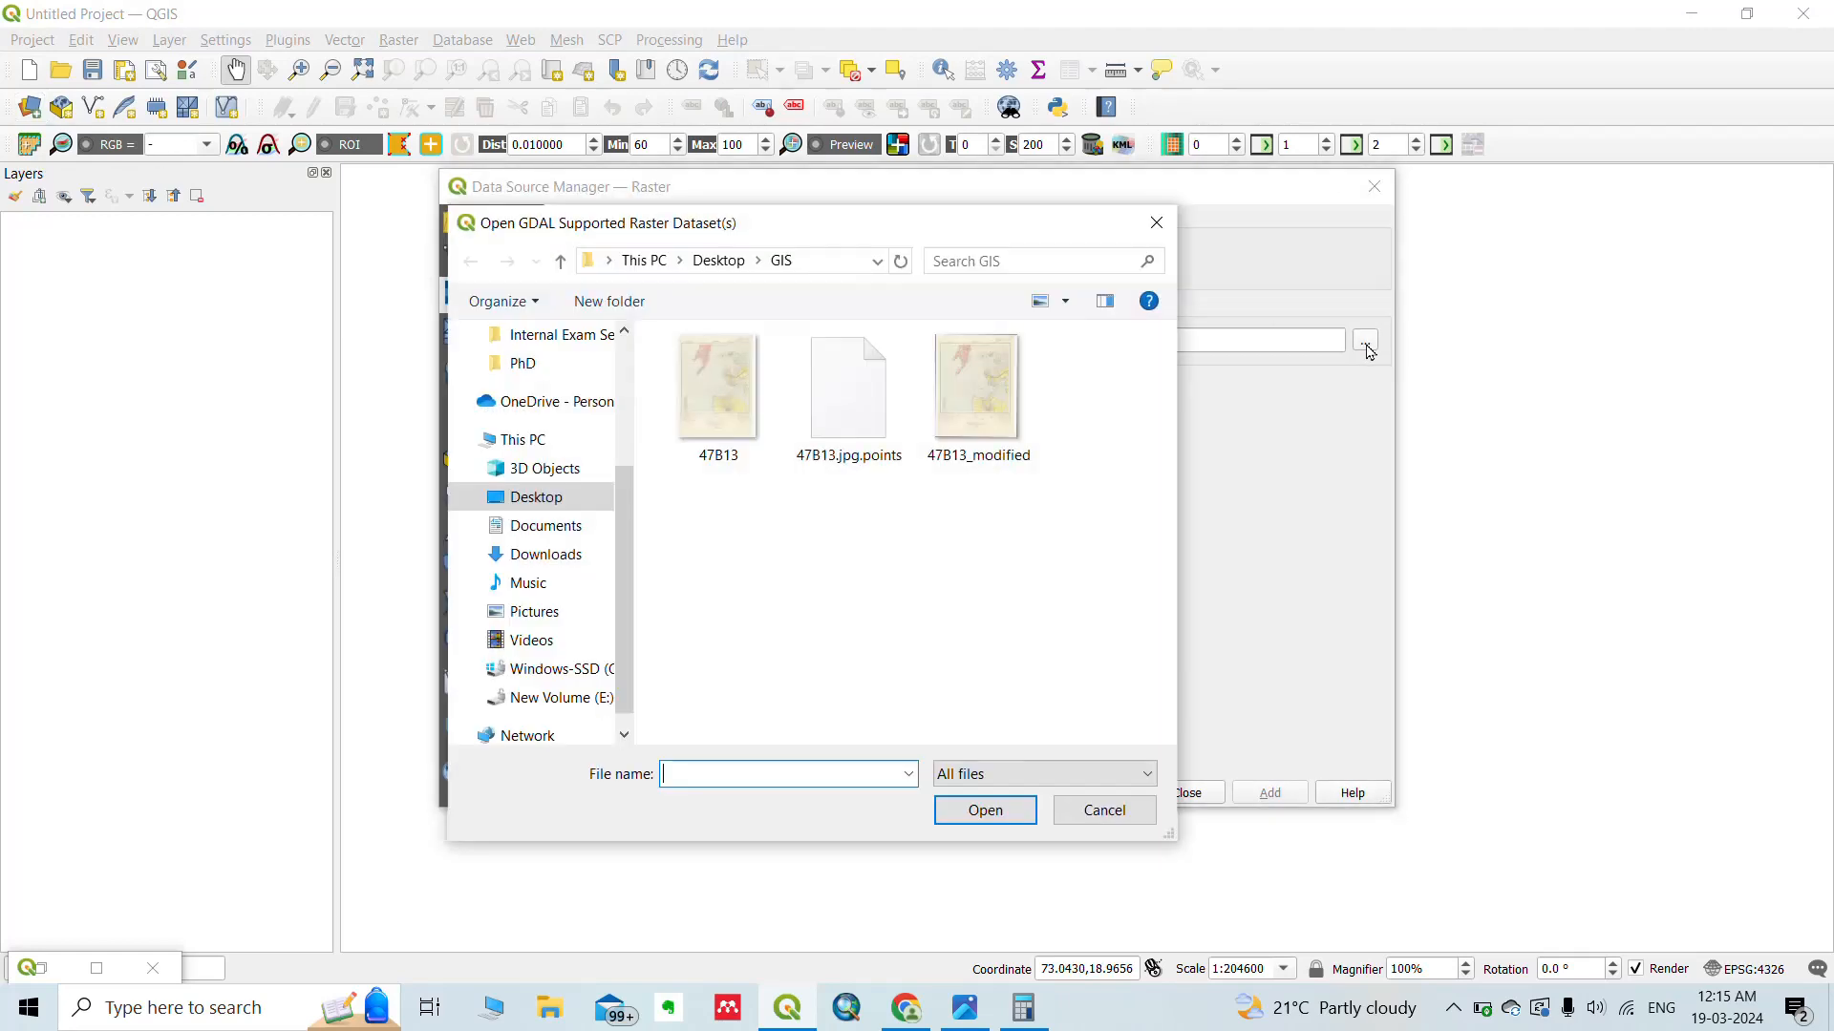
pyautogui.click(986, 413)
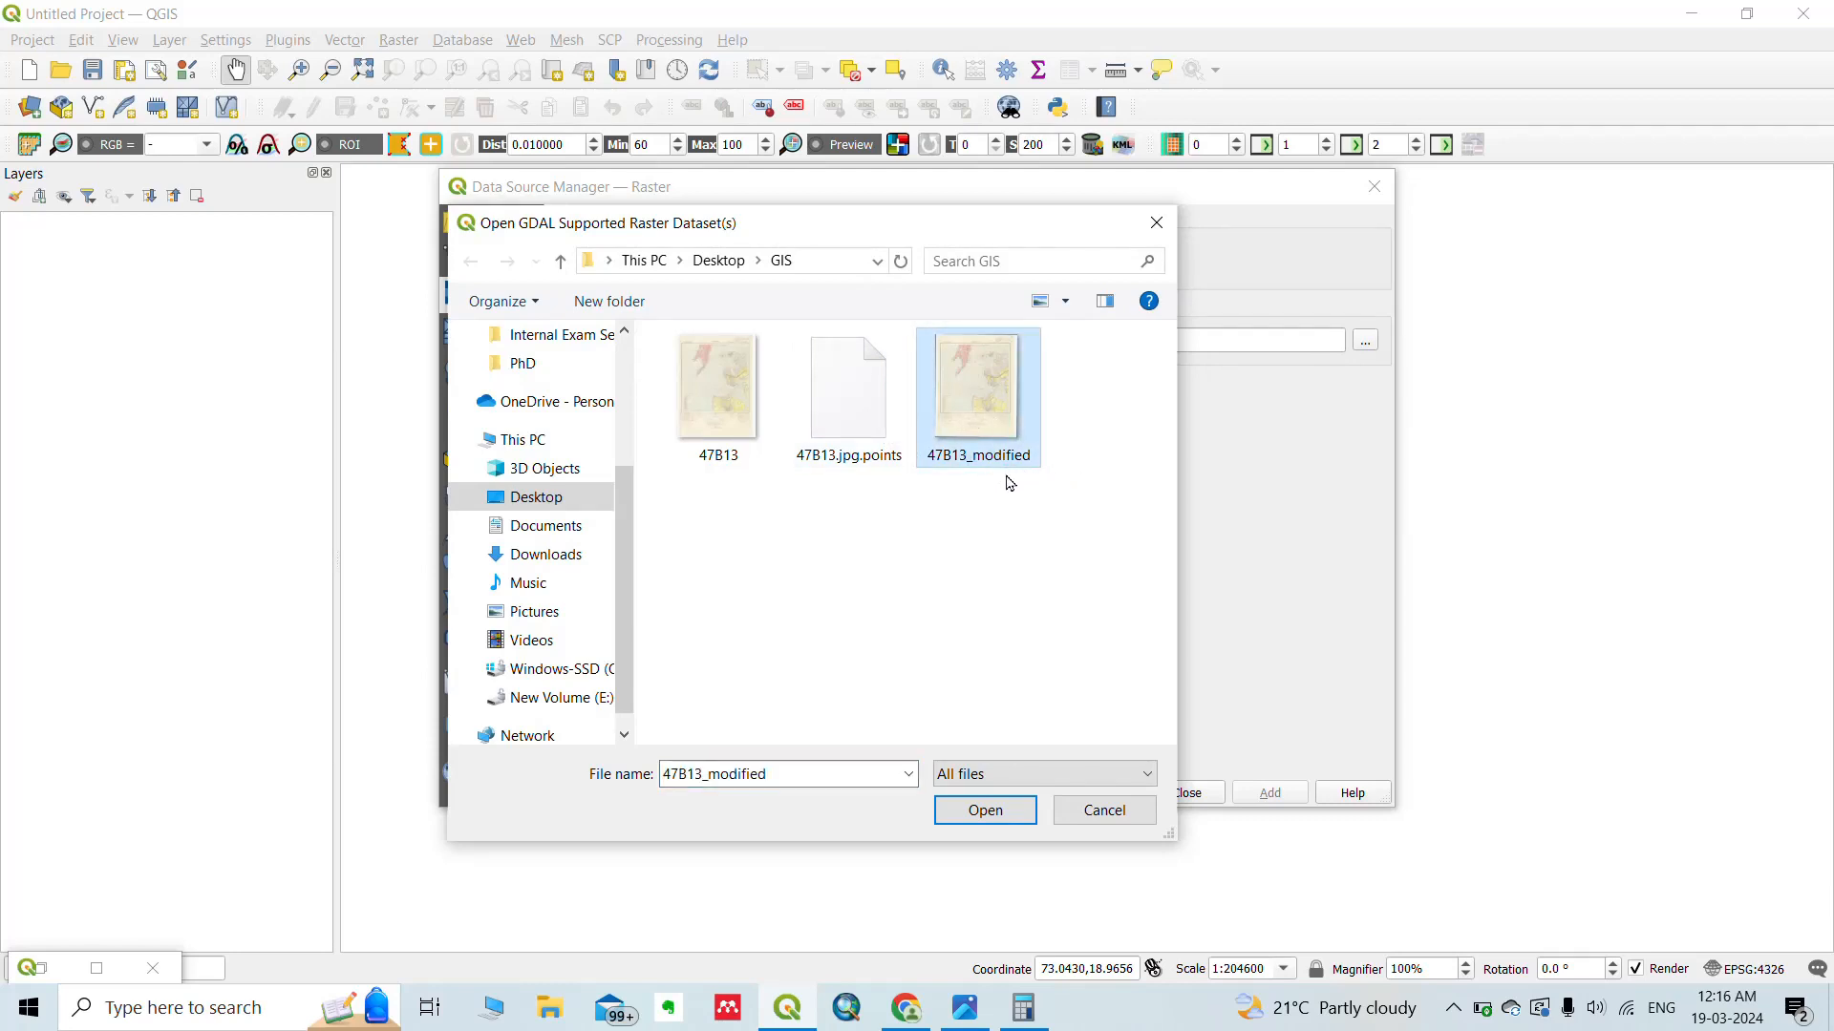
pyautogui.click(986, 816)
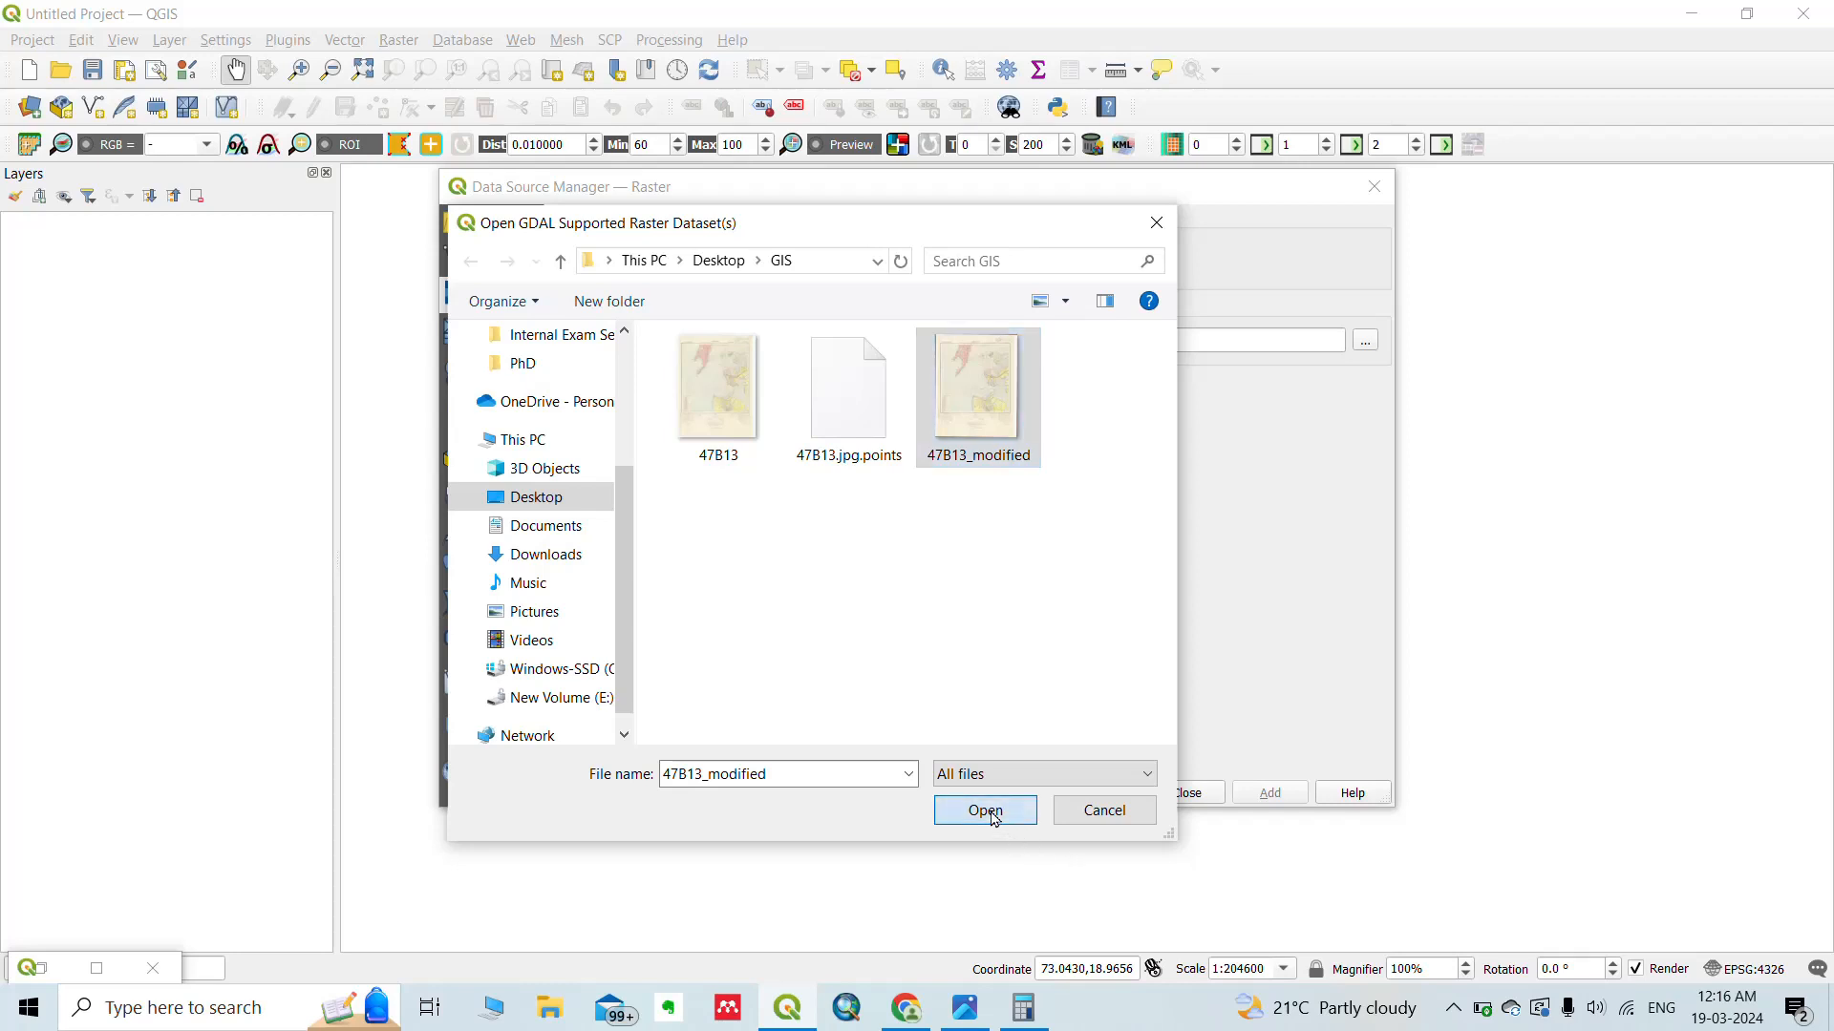
pyautogui.click(1266, 800)
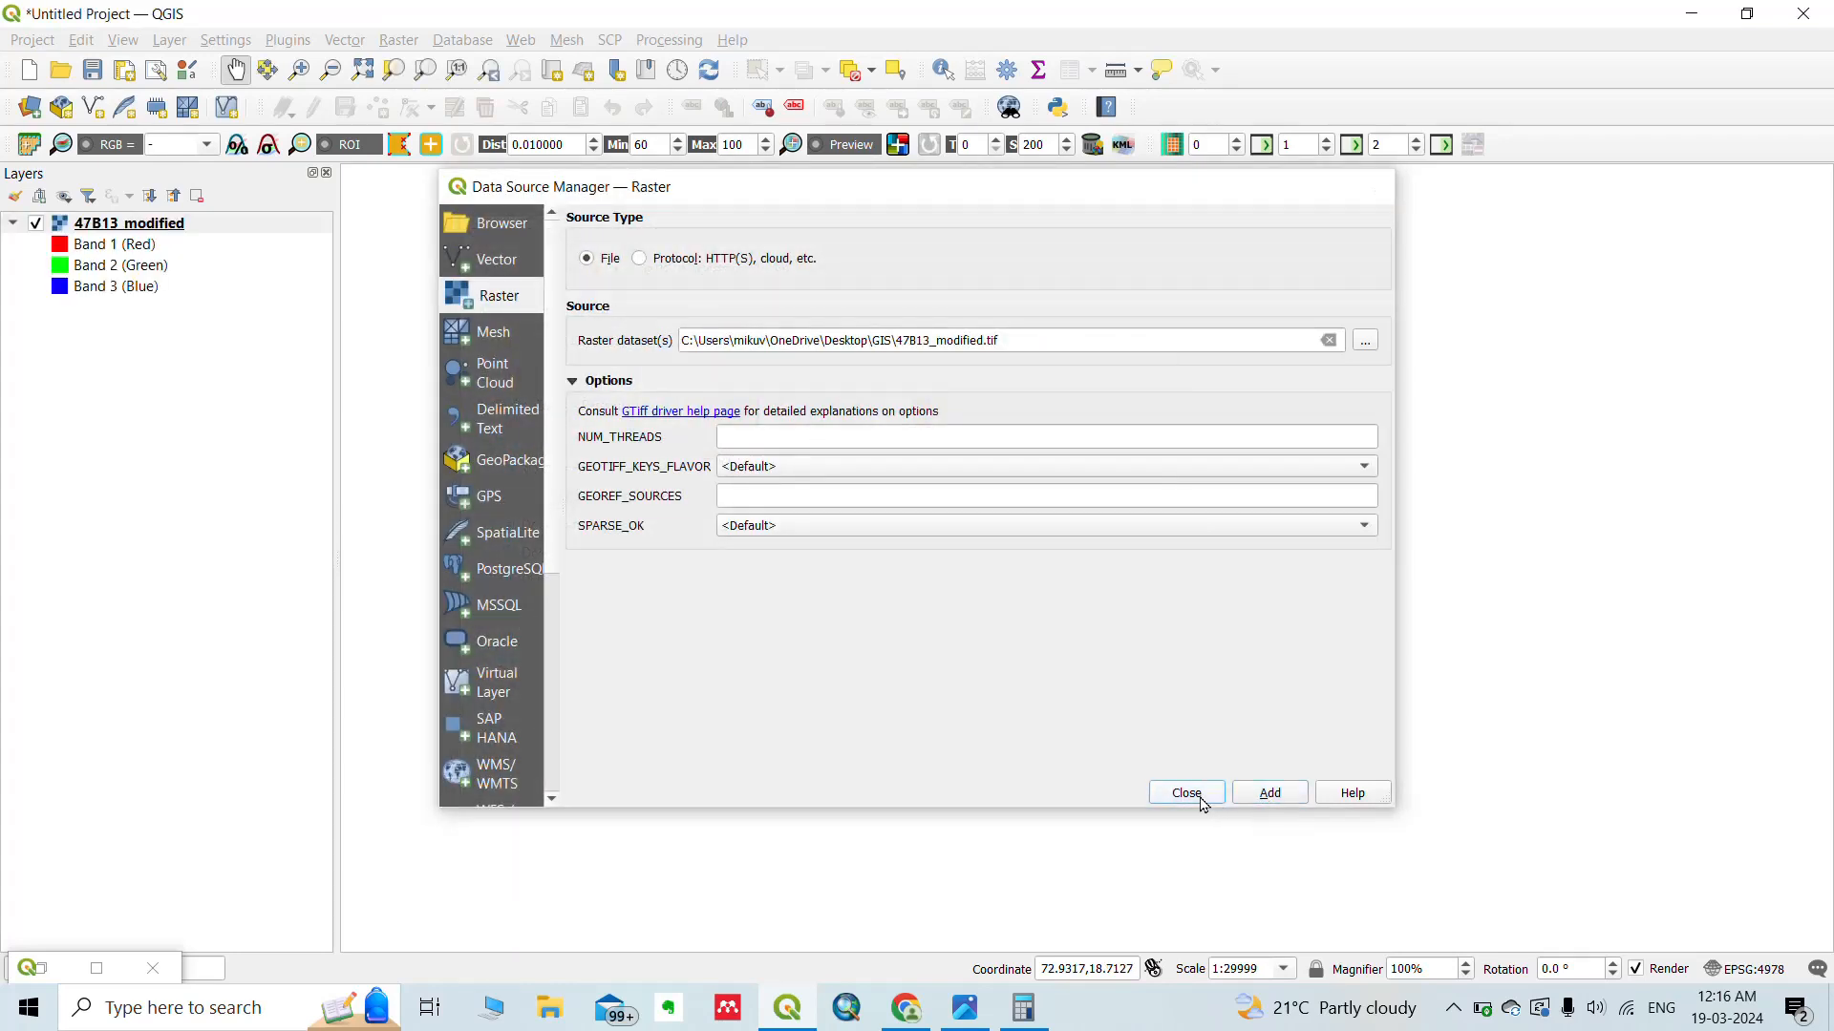
pyautogui.click(1199, 799)
# Zoom the map to the 47B13_modified layer and collapse its band list.
pyautogui.rightClick(258, 227)
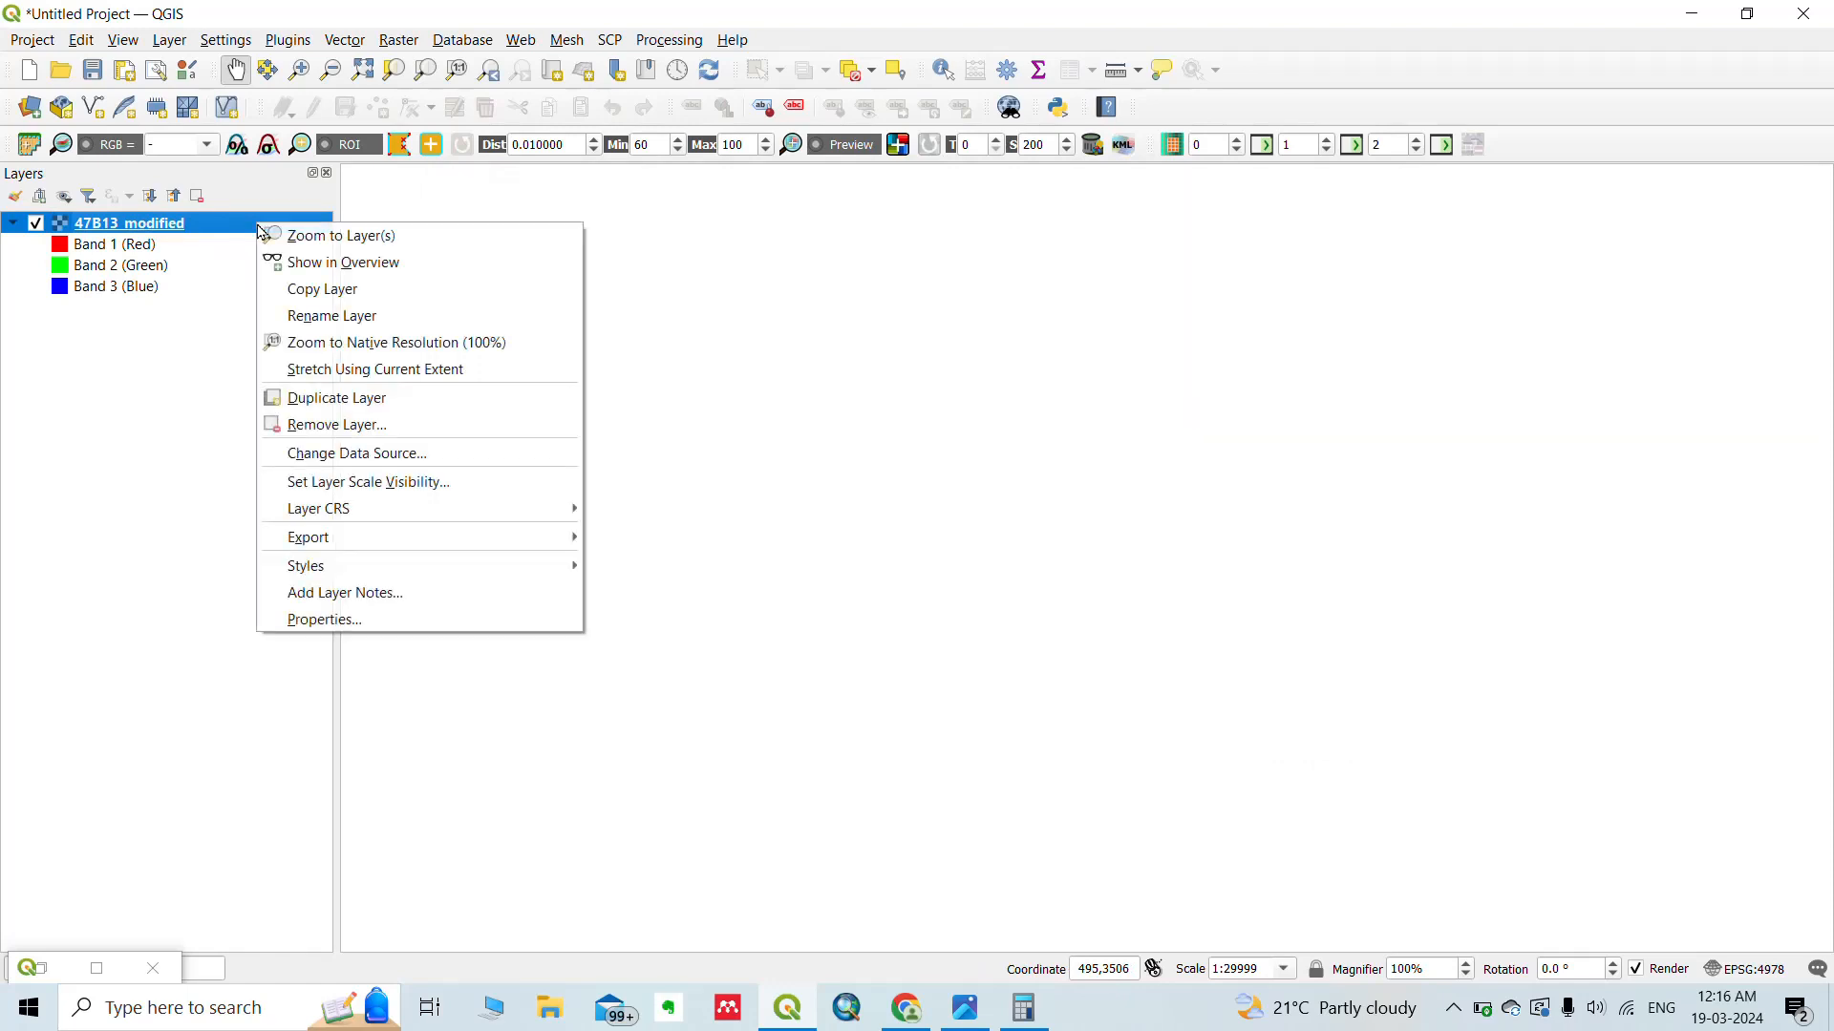
pyautogui.click(291, 236)
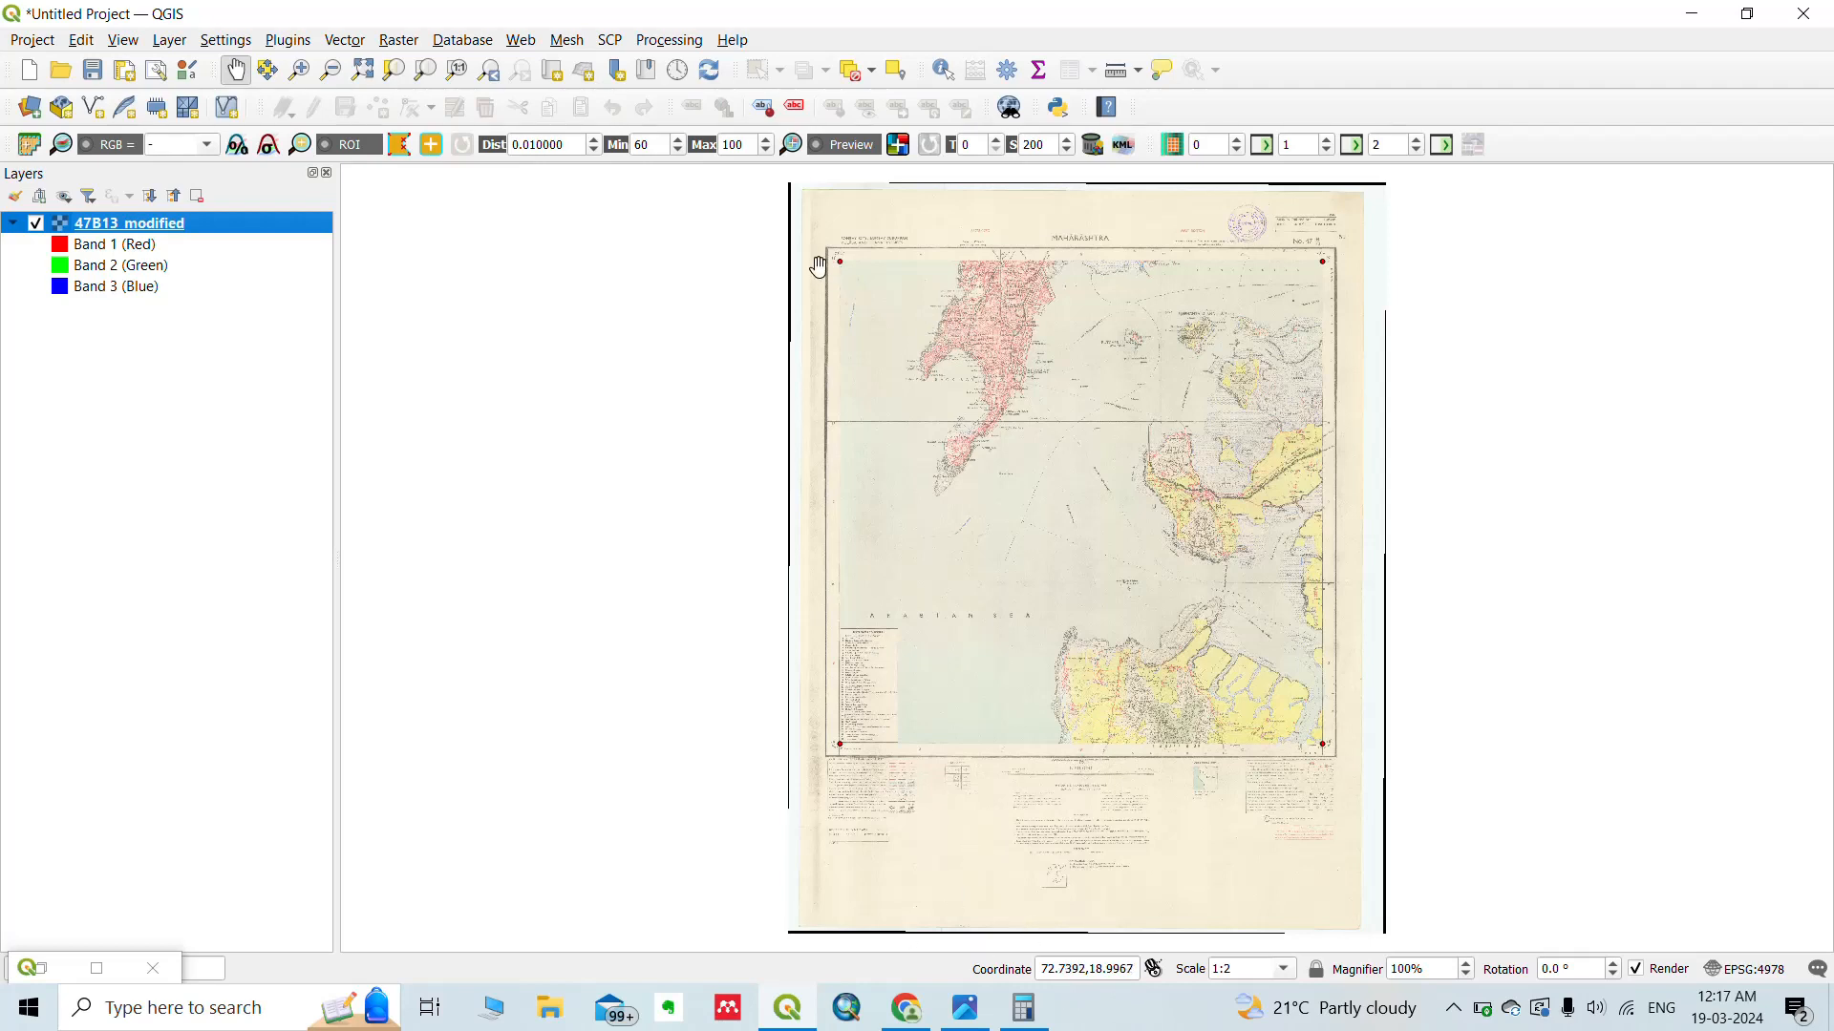
pyautogui.click(12, 222)
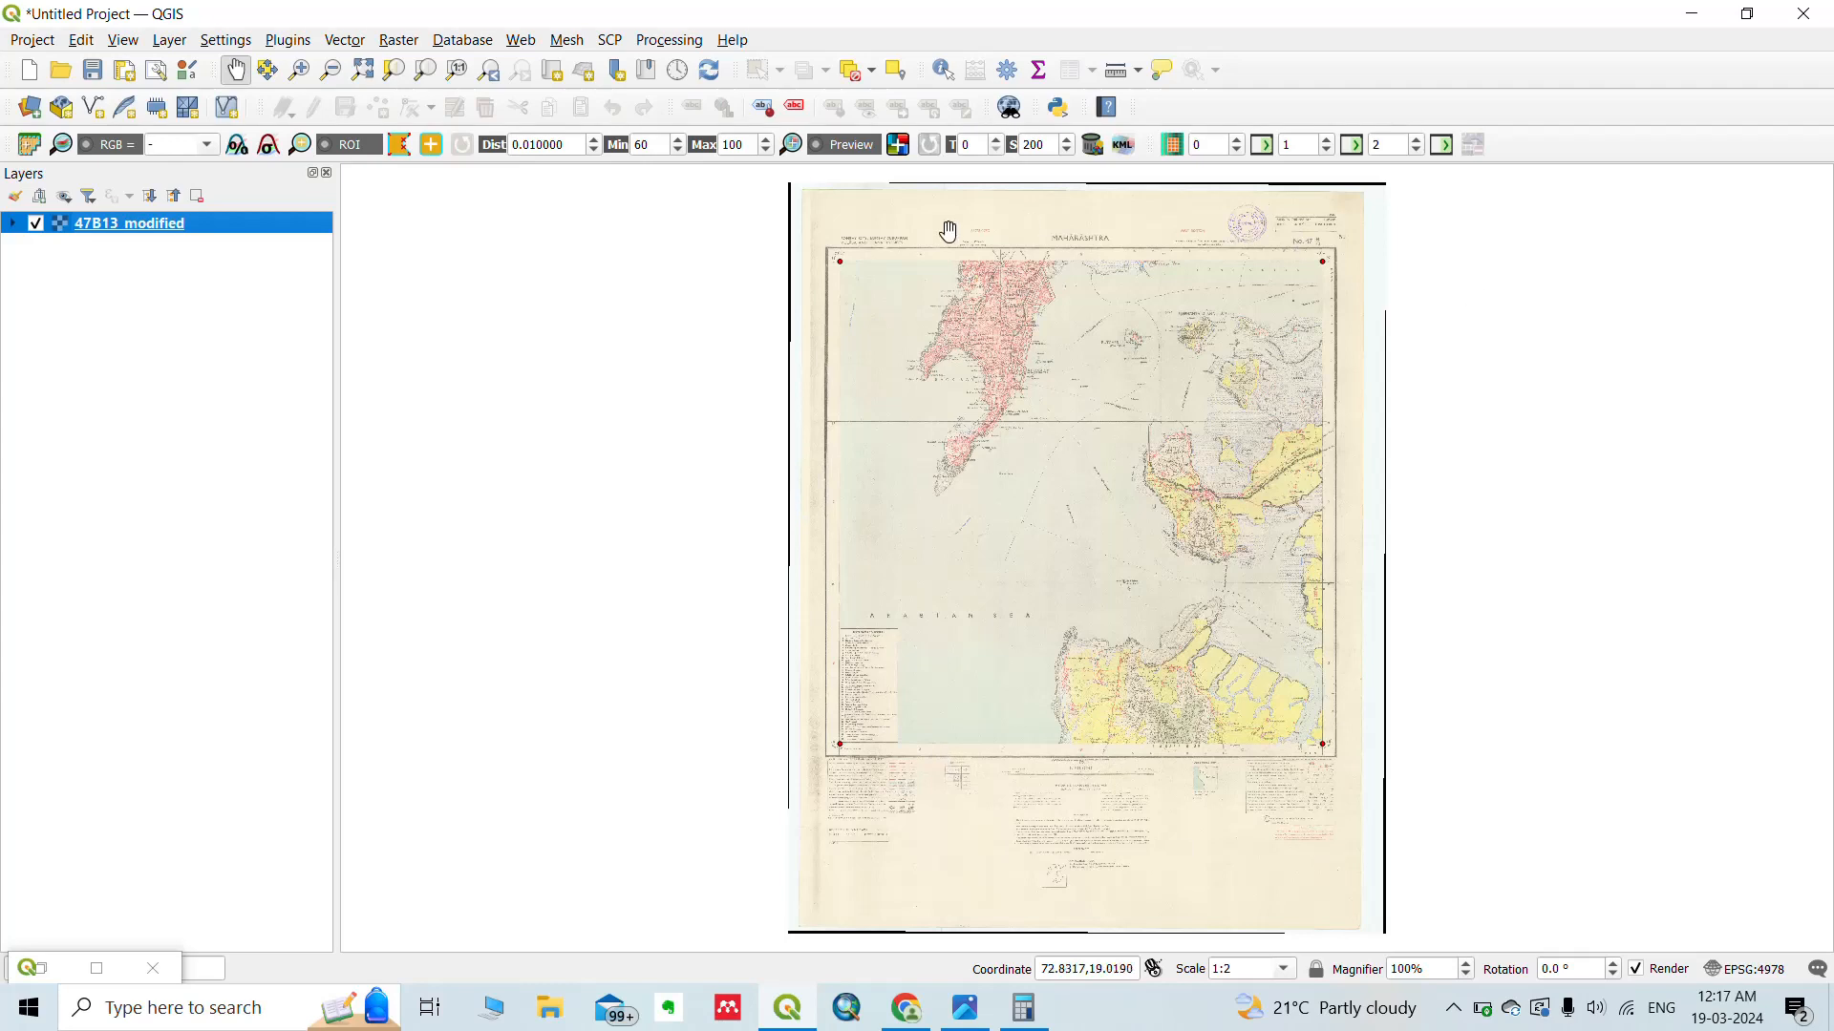
# Open Warp (Reproject) for the 47B13_modified layer and set the source CRS to EPSG:4326 - WGS 84.
pyautogui.click(407, 47)
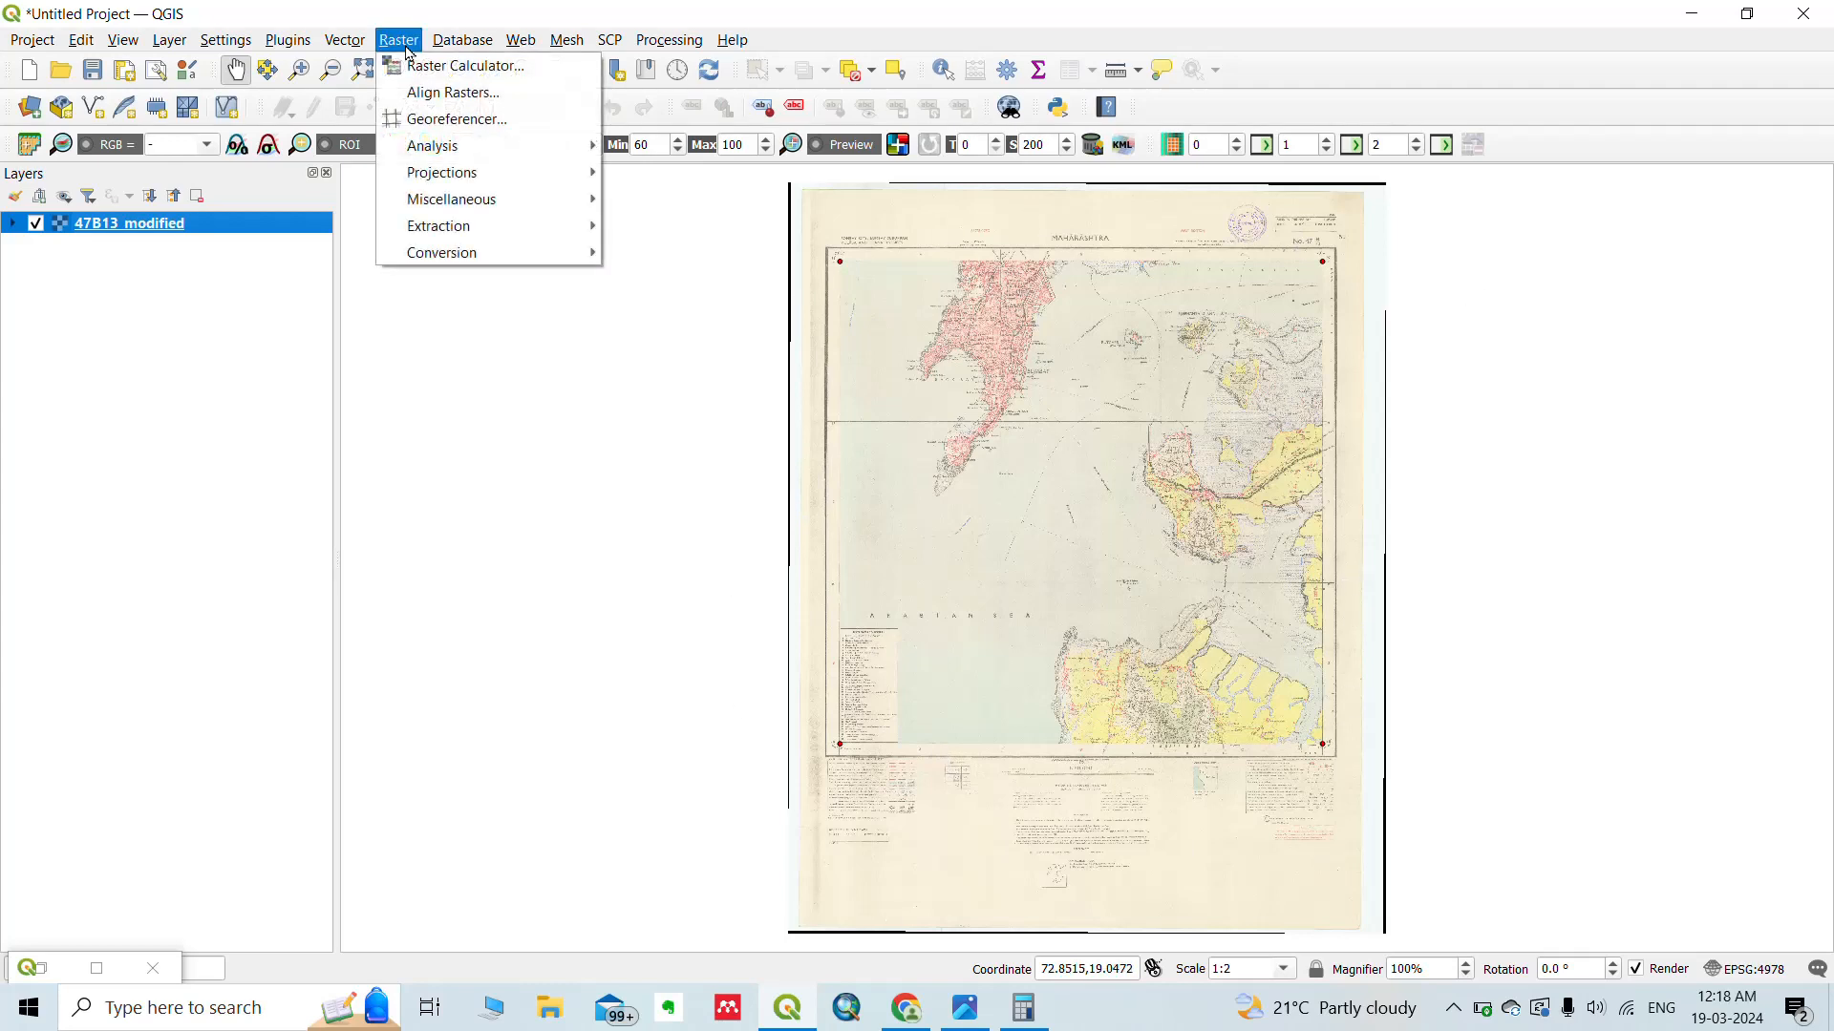
pyautogui.moveTo(428, 175)
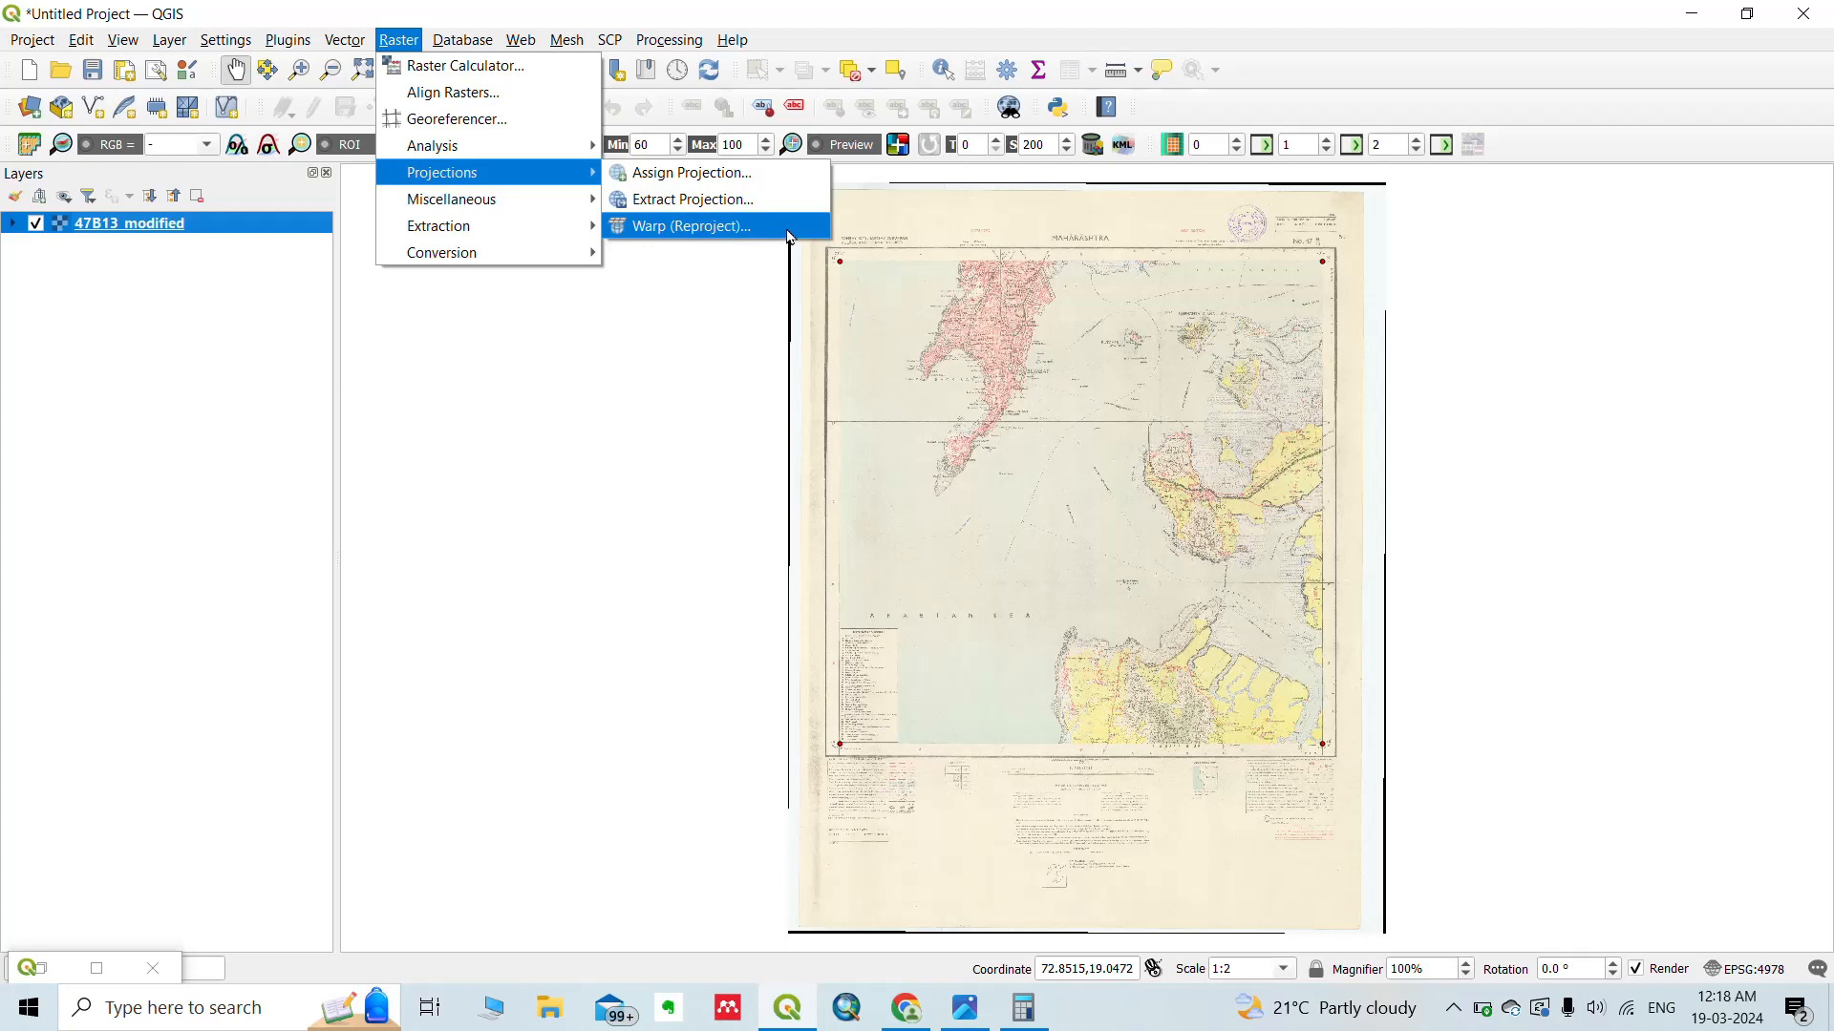
pyautogui.click(693, 234)
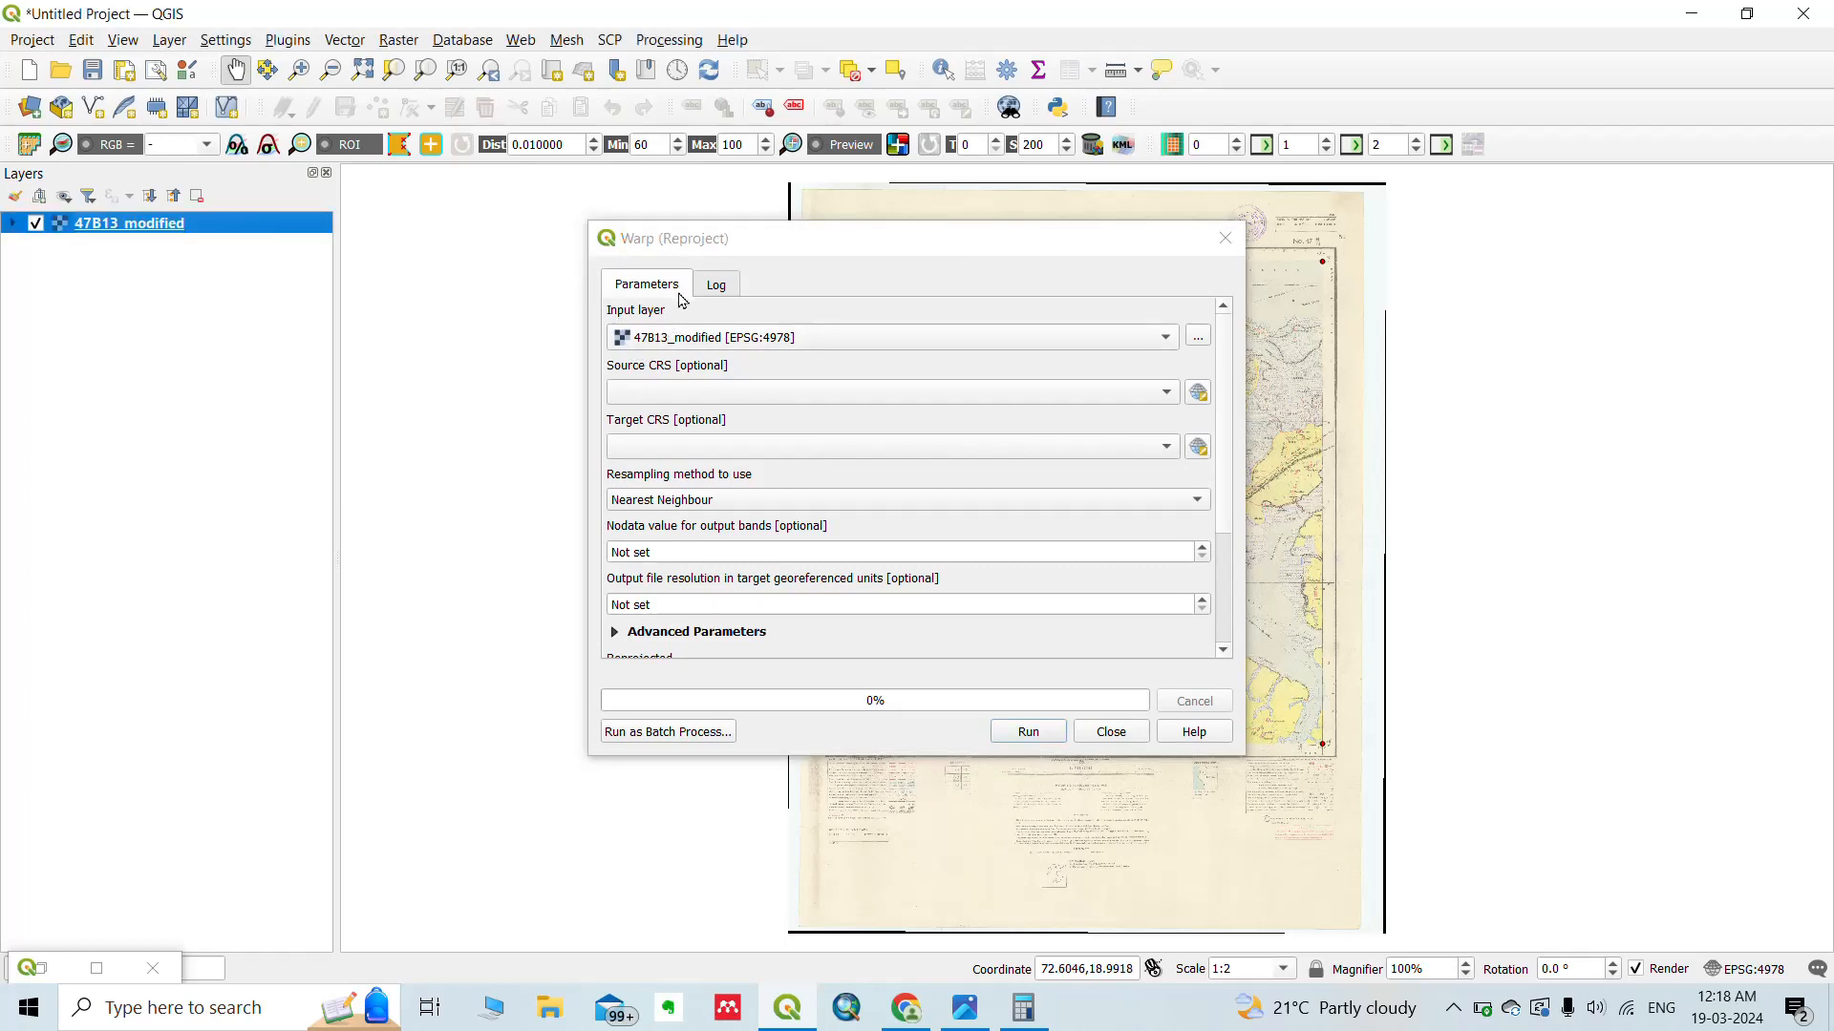
pyautogui.click(819, 344)
pyautogui.click(819, 350)
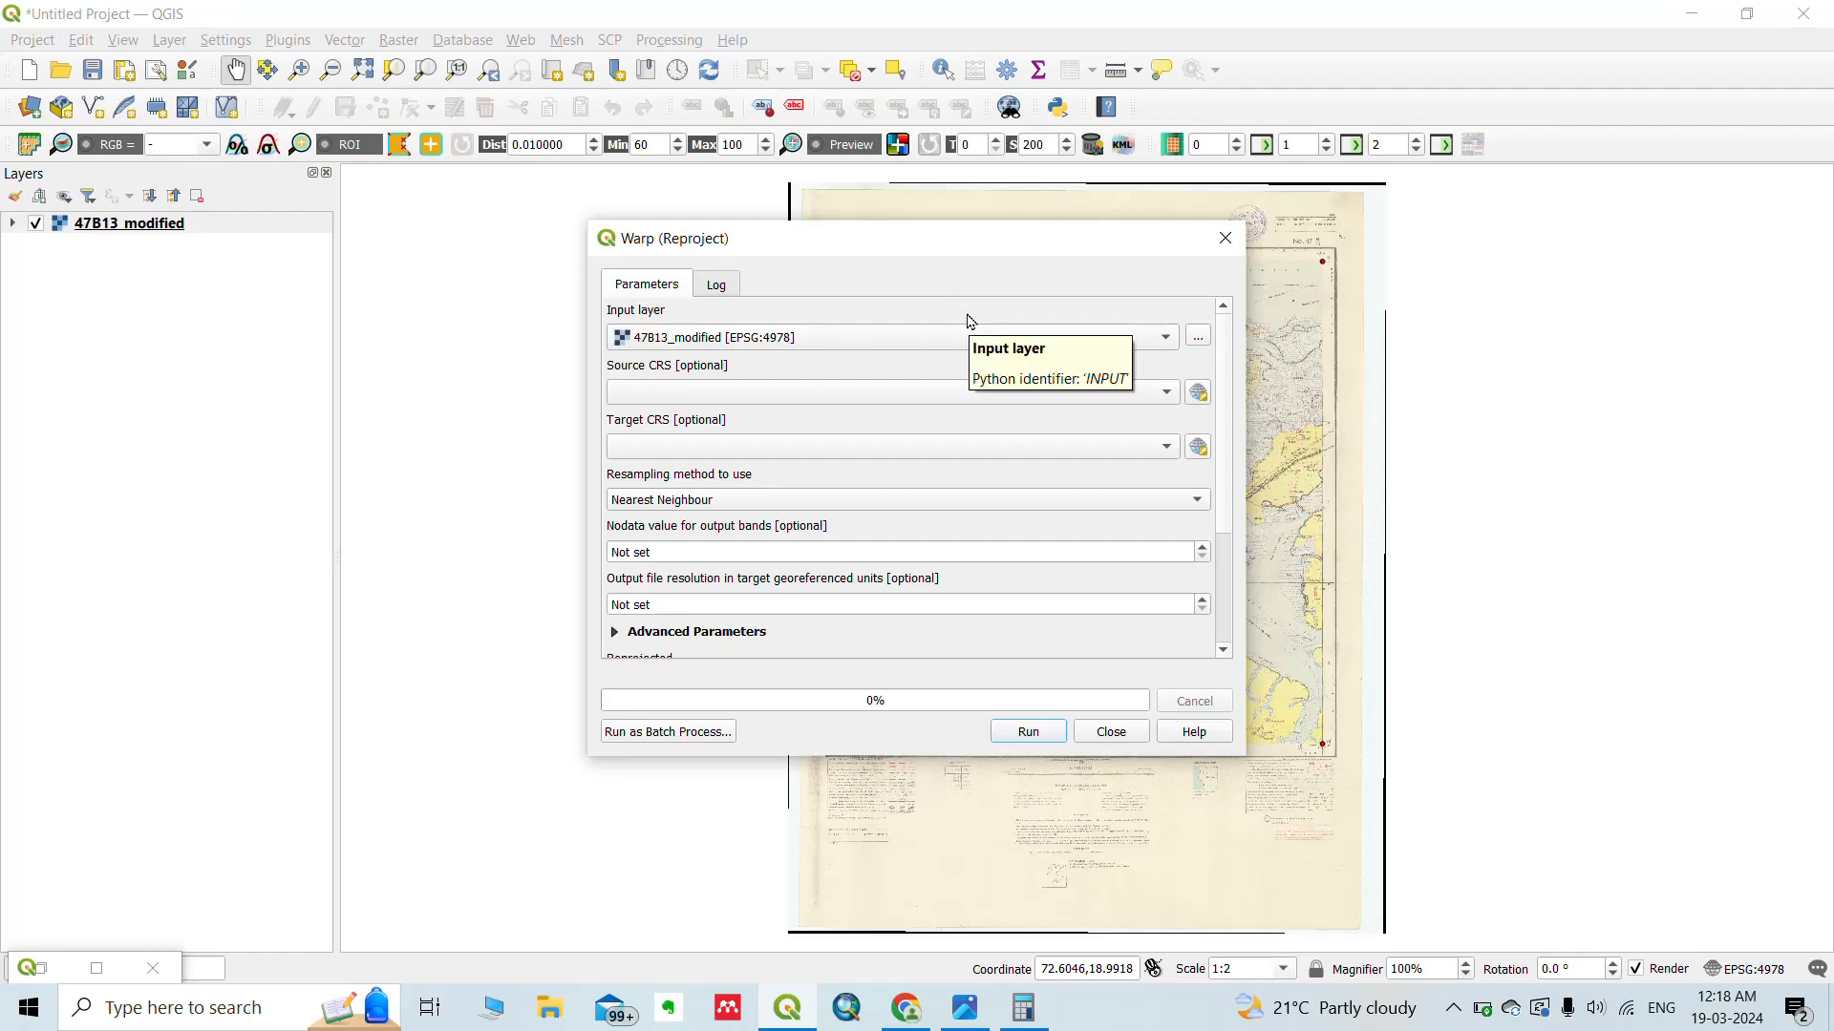
pyautogui.click(1167, 396)
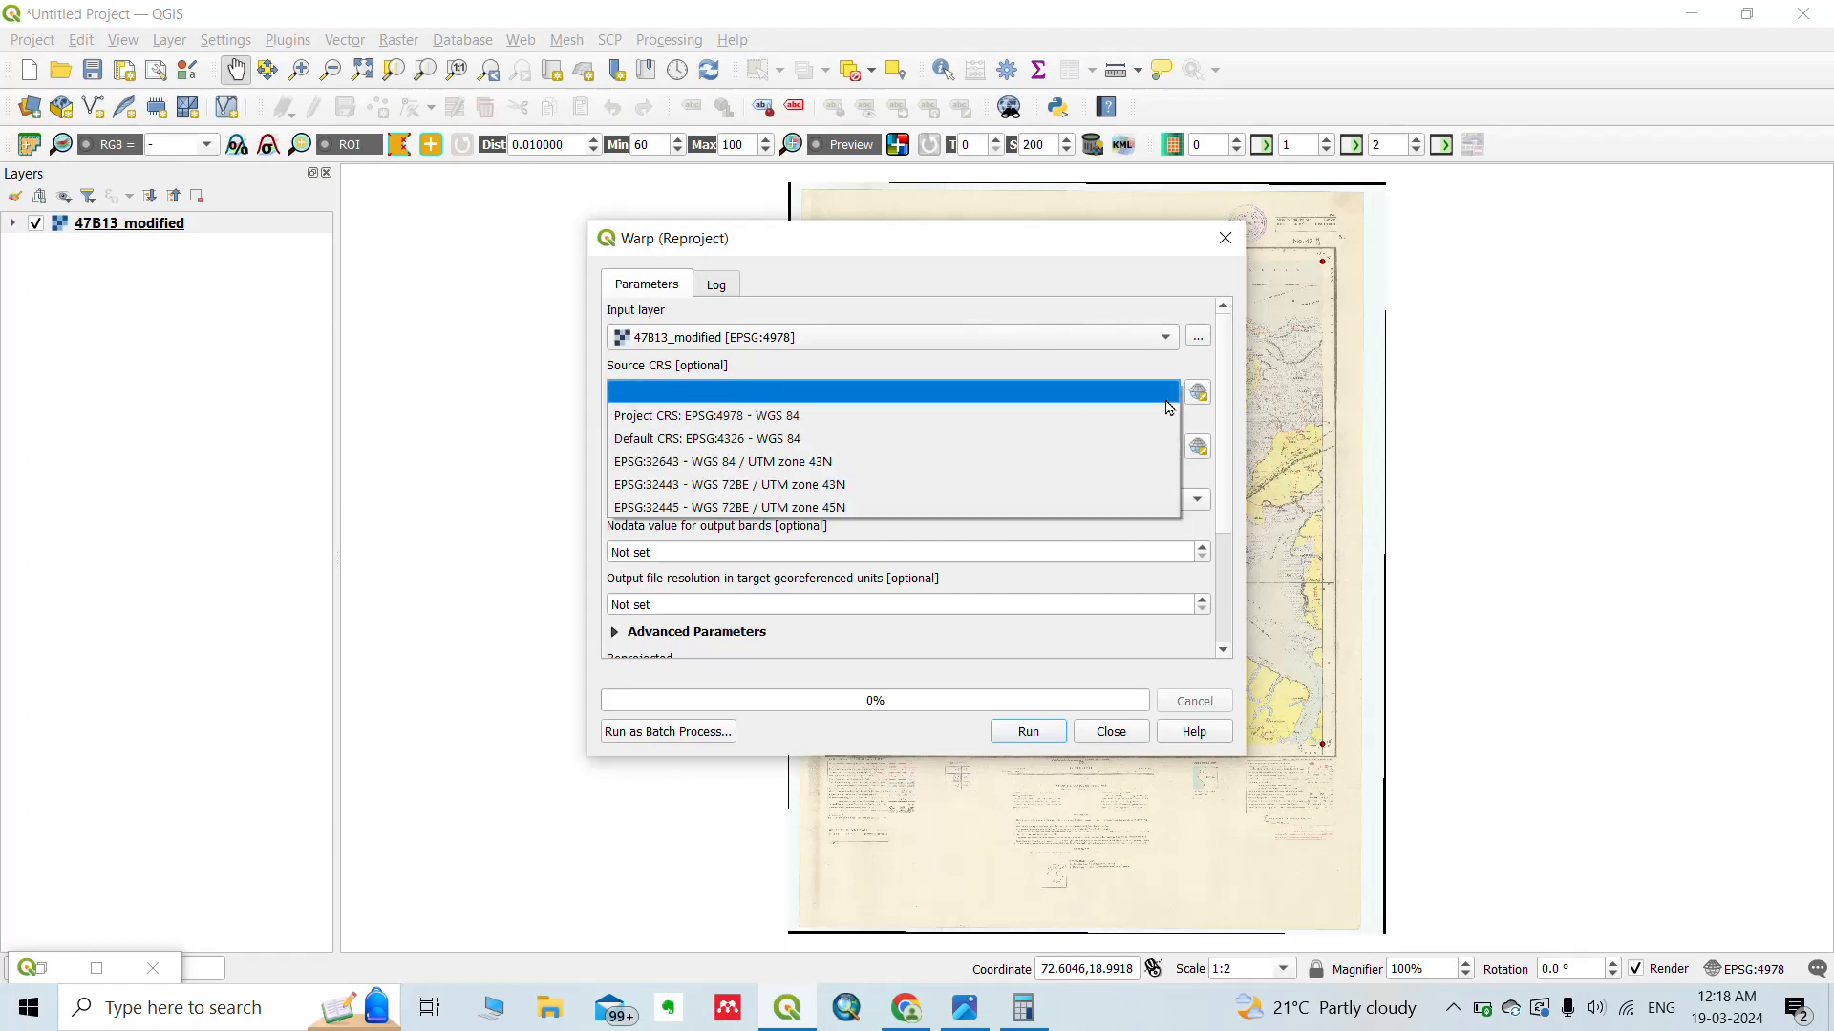
pyautogui.click(1100, 440)
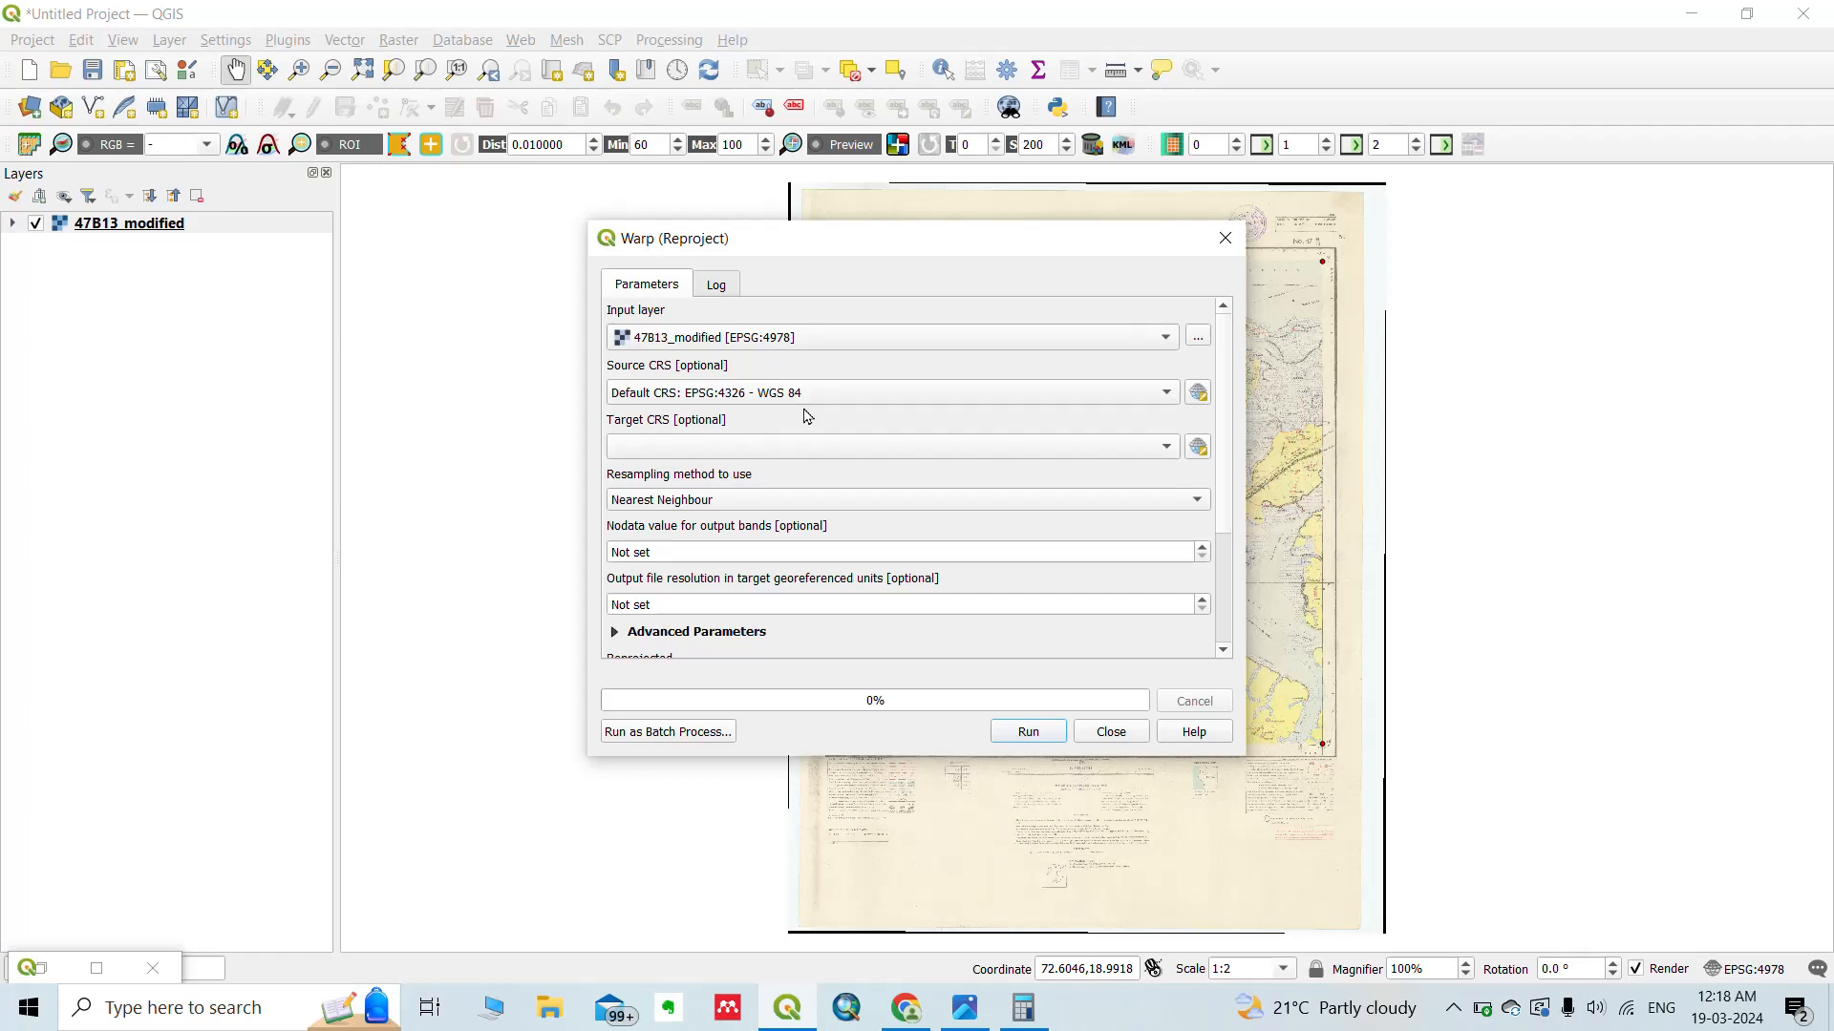
pyautogui.click(874, 402)
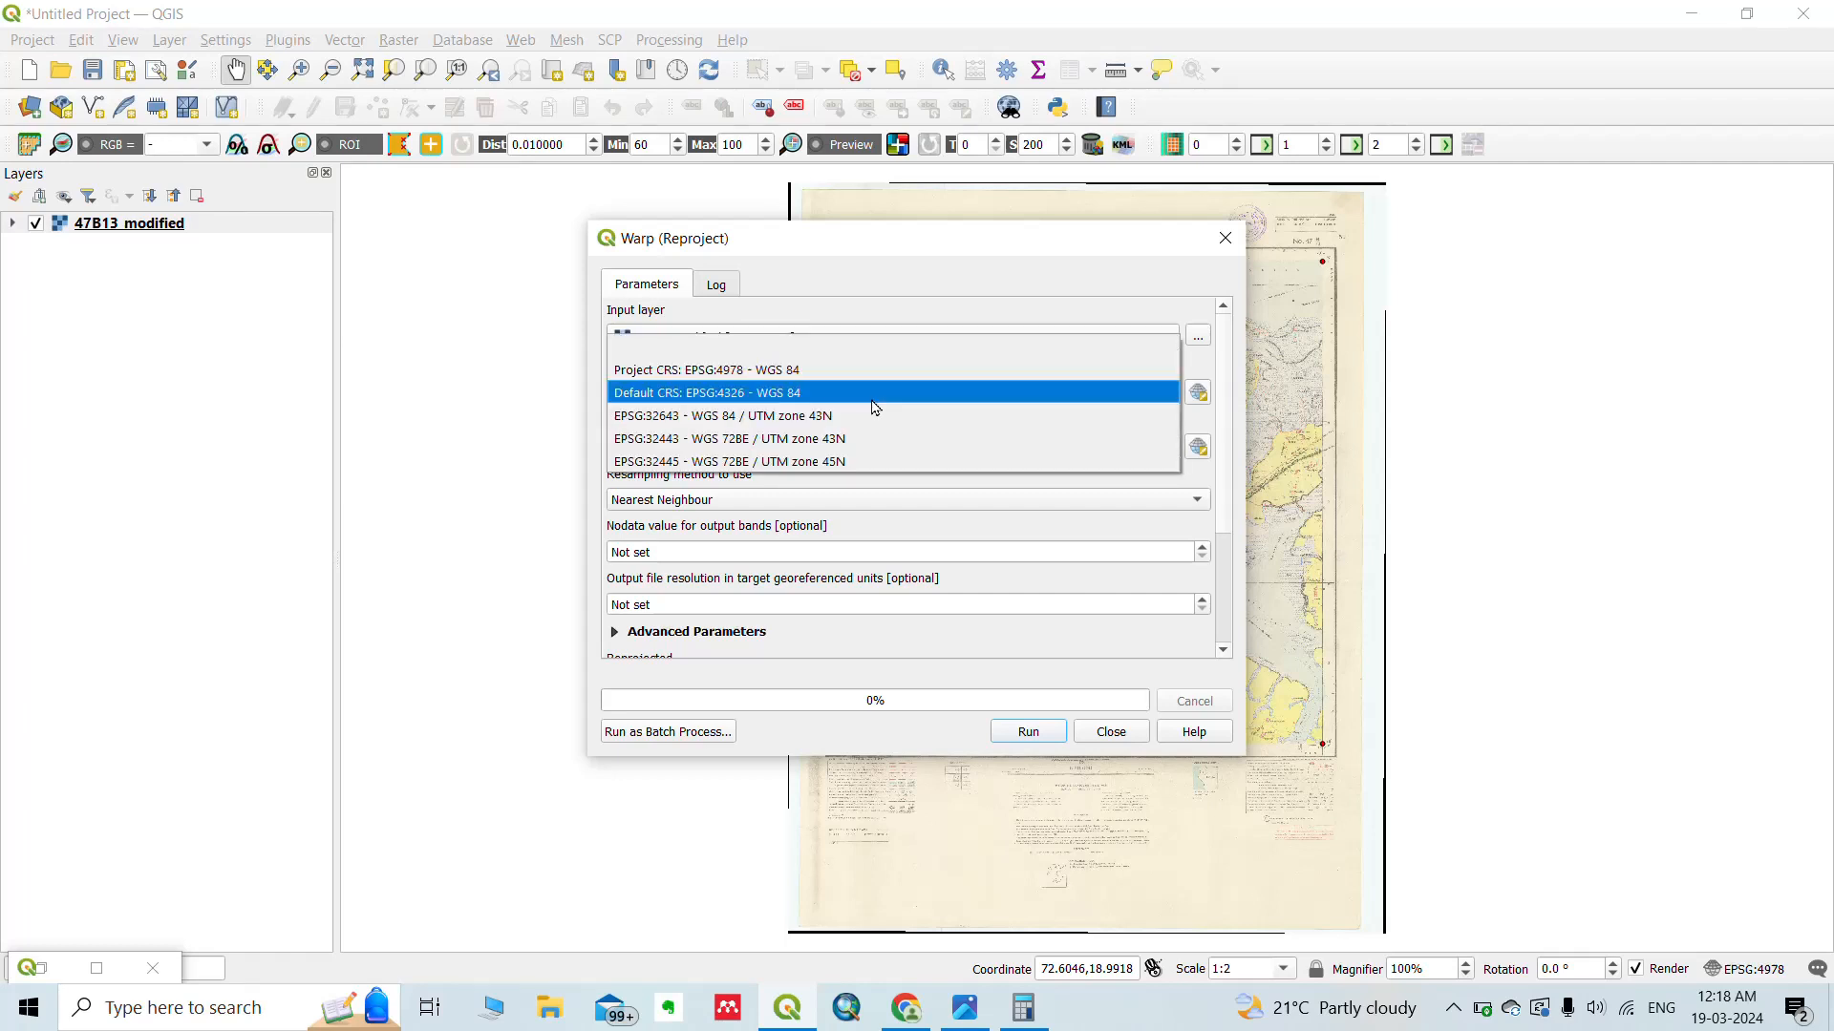
pyautogui.click(876, 394)
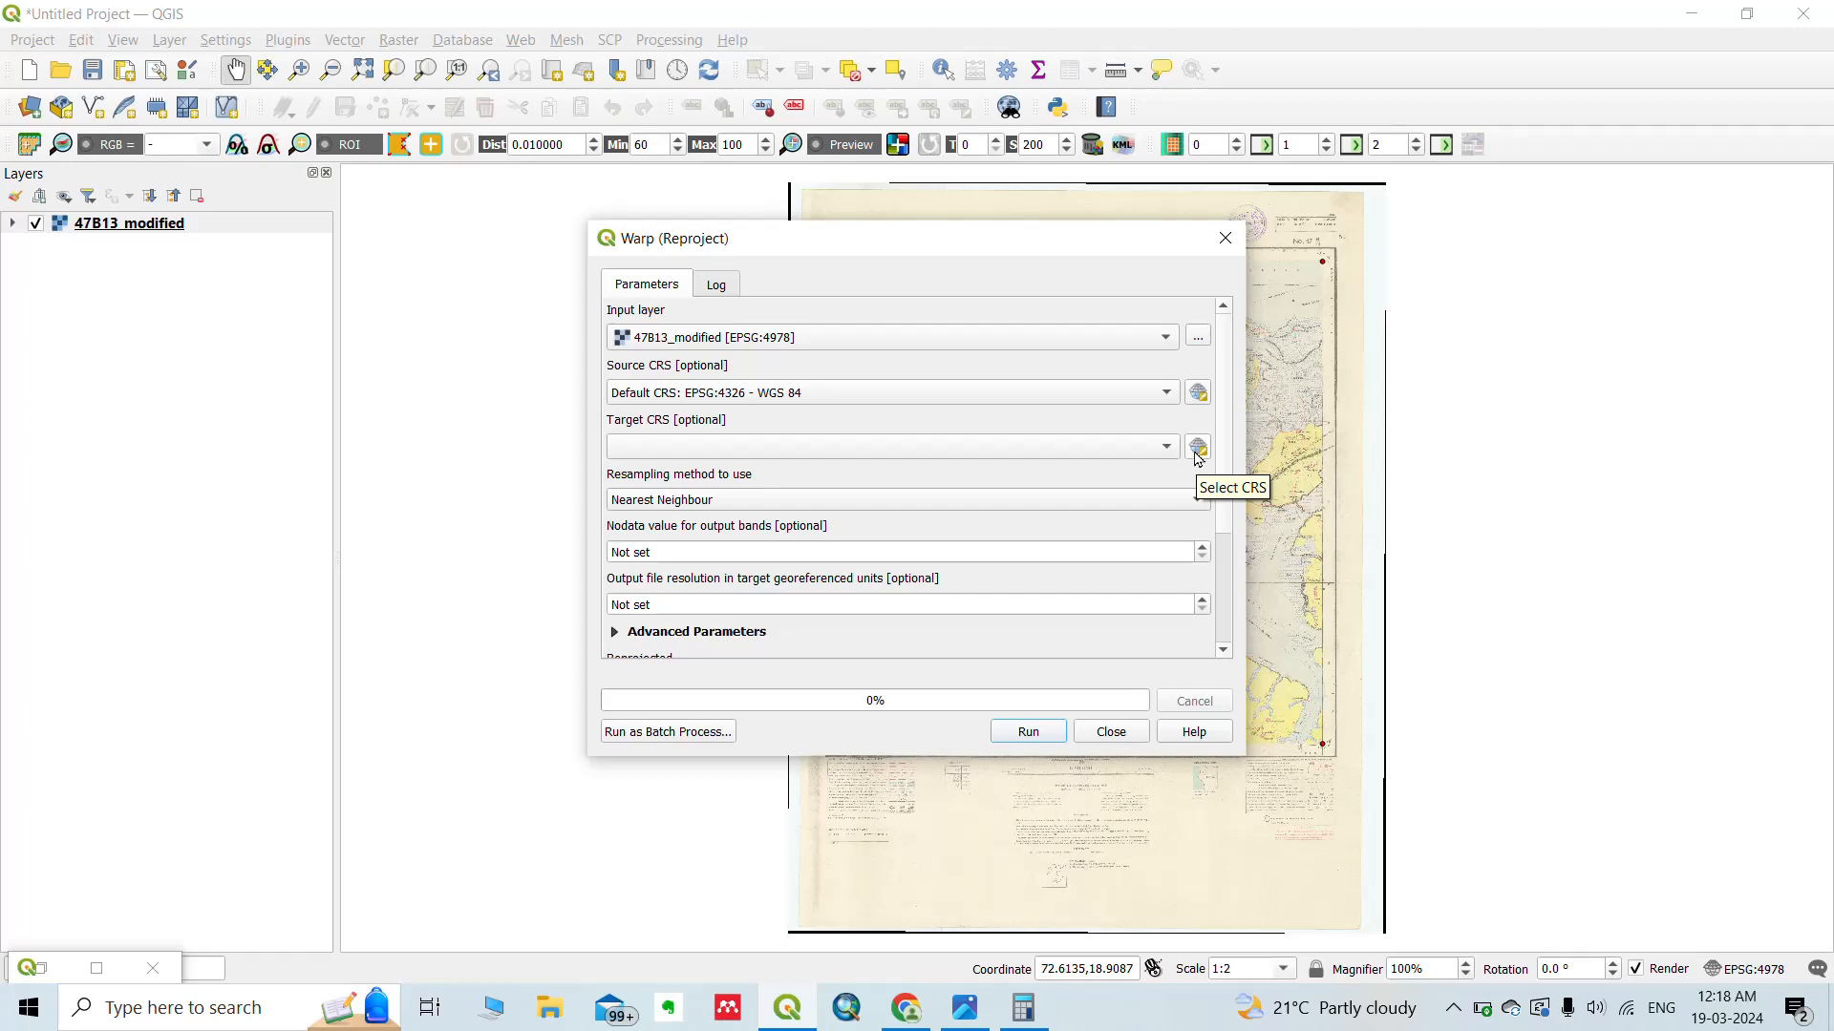
# Enable CRS selection for the target CRS and pick WGS 84 / UTM zone 43N (EPSG:32643) from the predefined systems.
pyautogui.click(1199, 449)
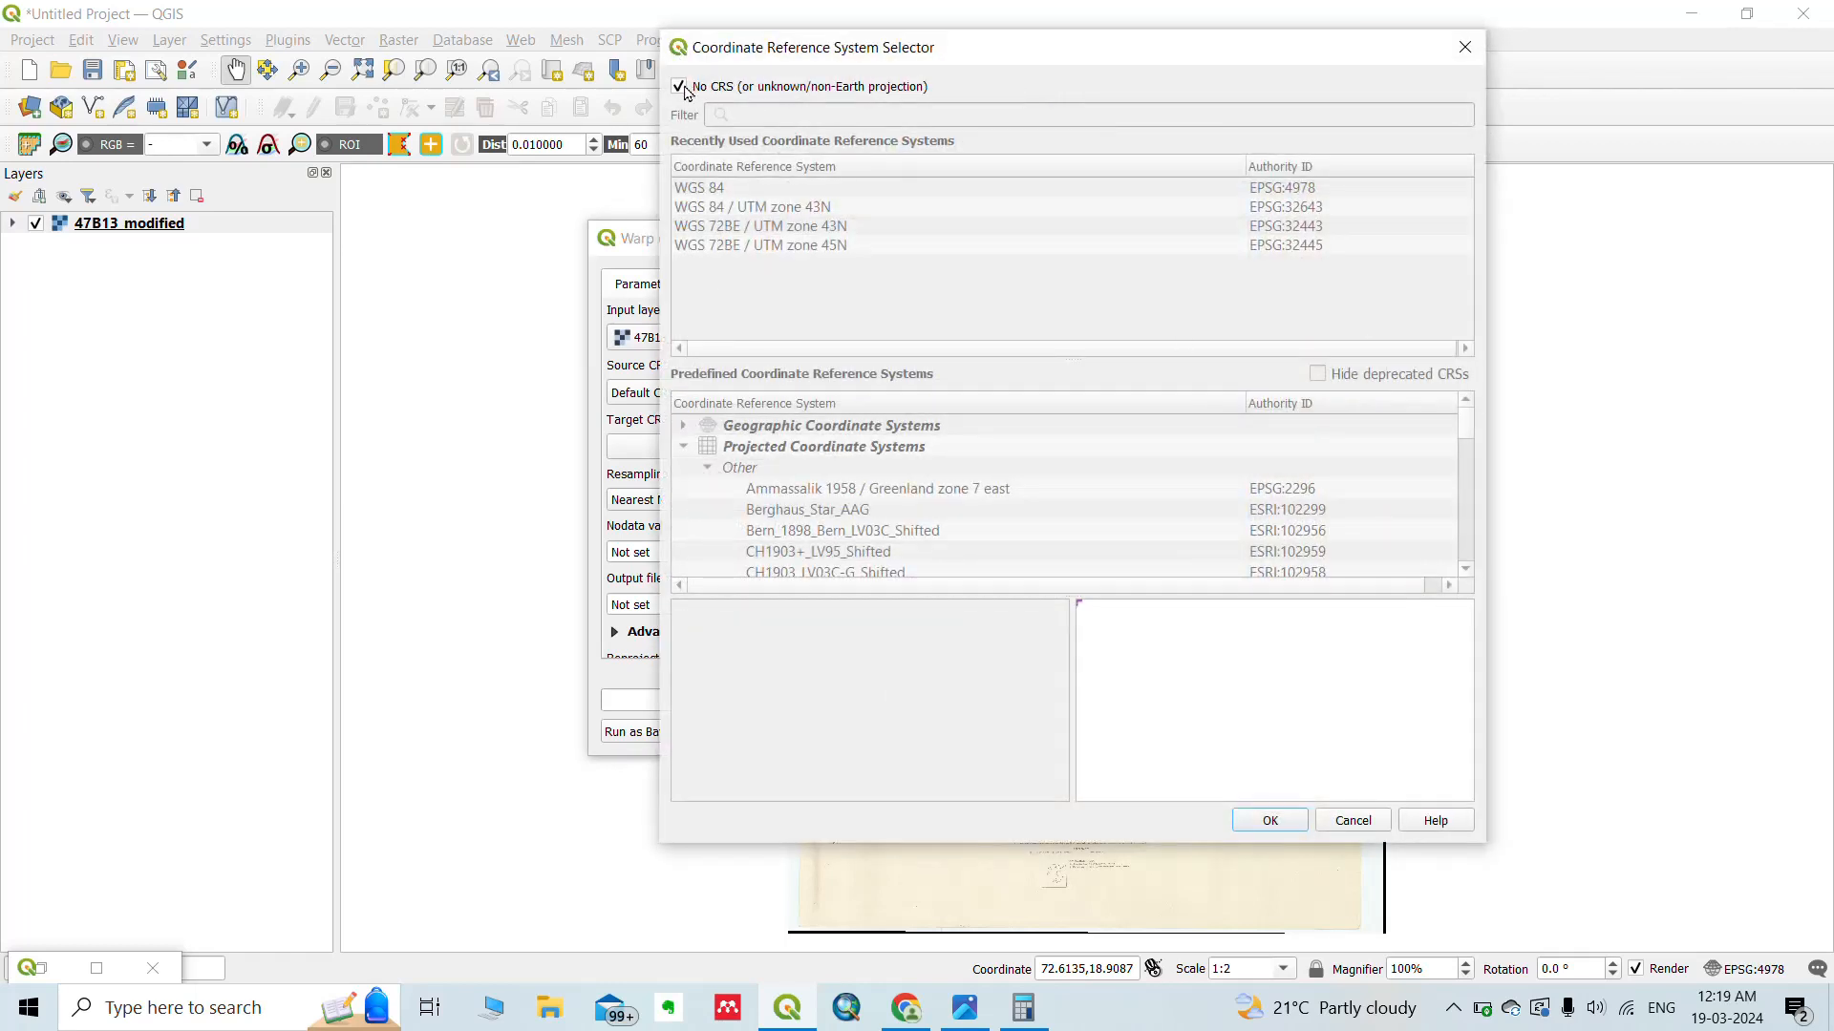
pyautogui.click(680, 87)
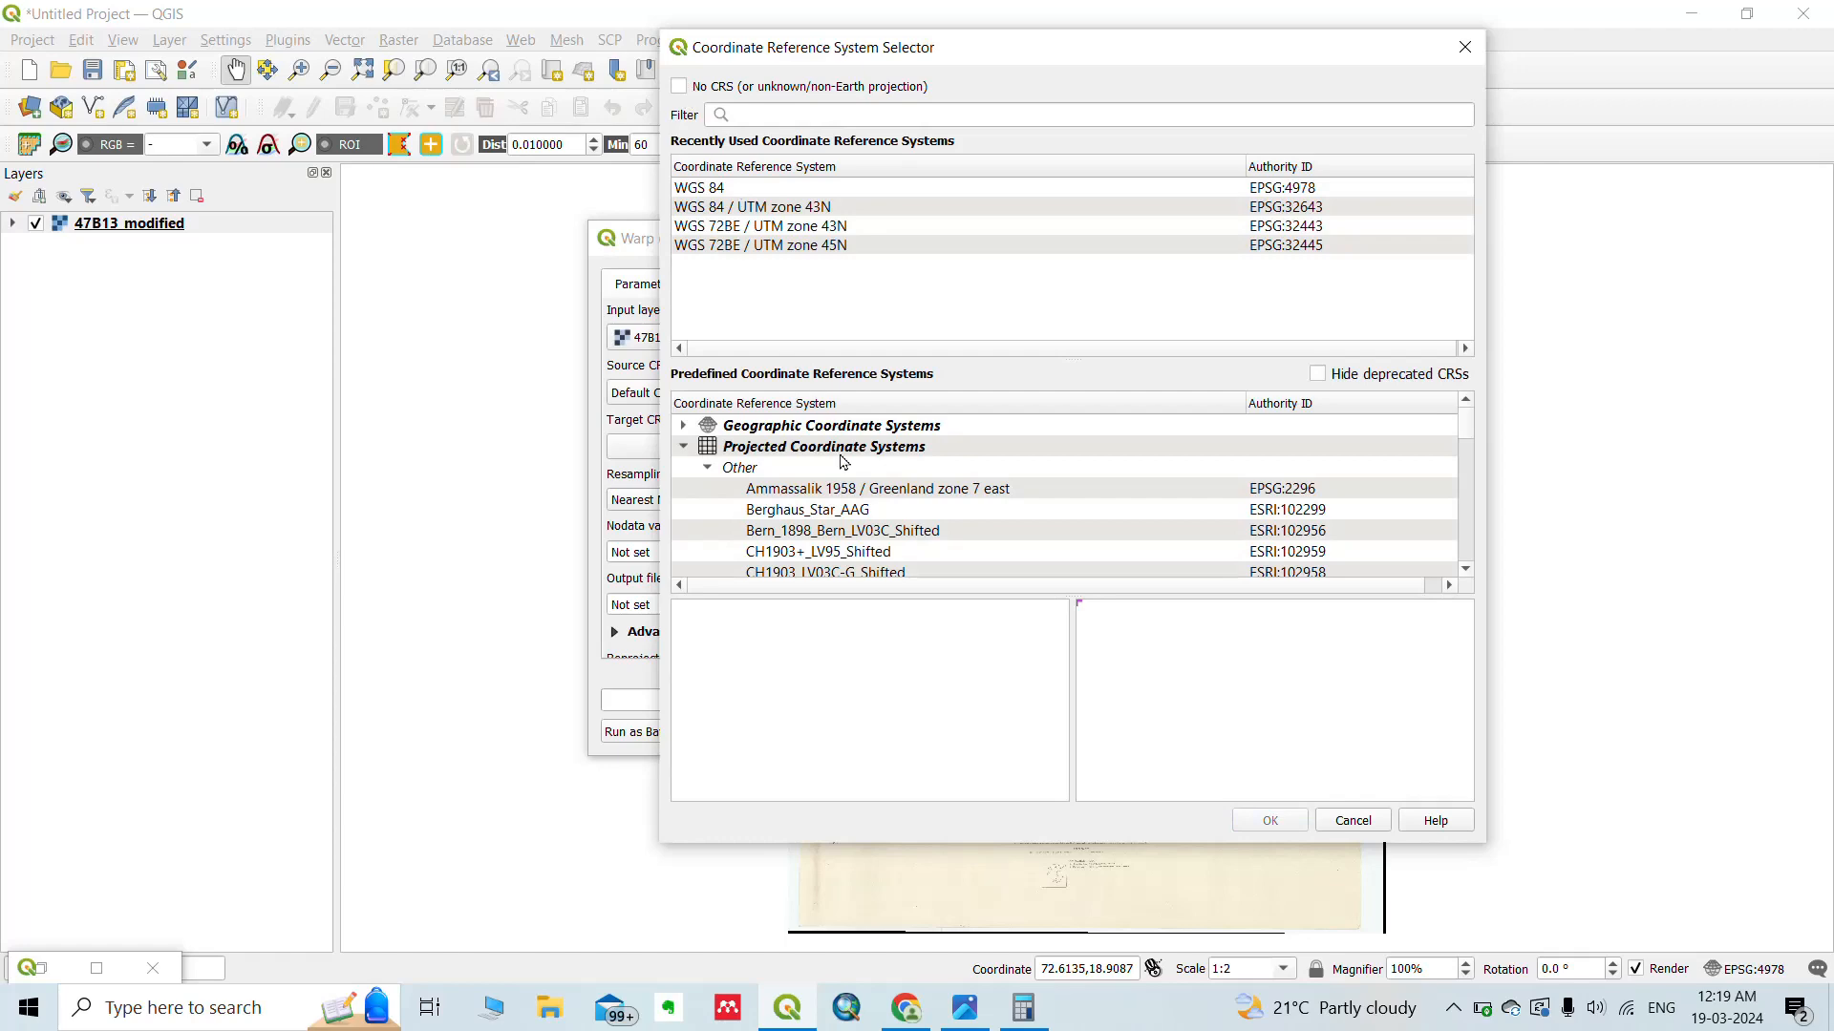
pyautogui.moveTo(1466, 427); pyautogui.dragTo(1471, 565)
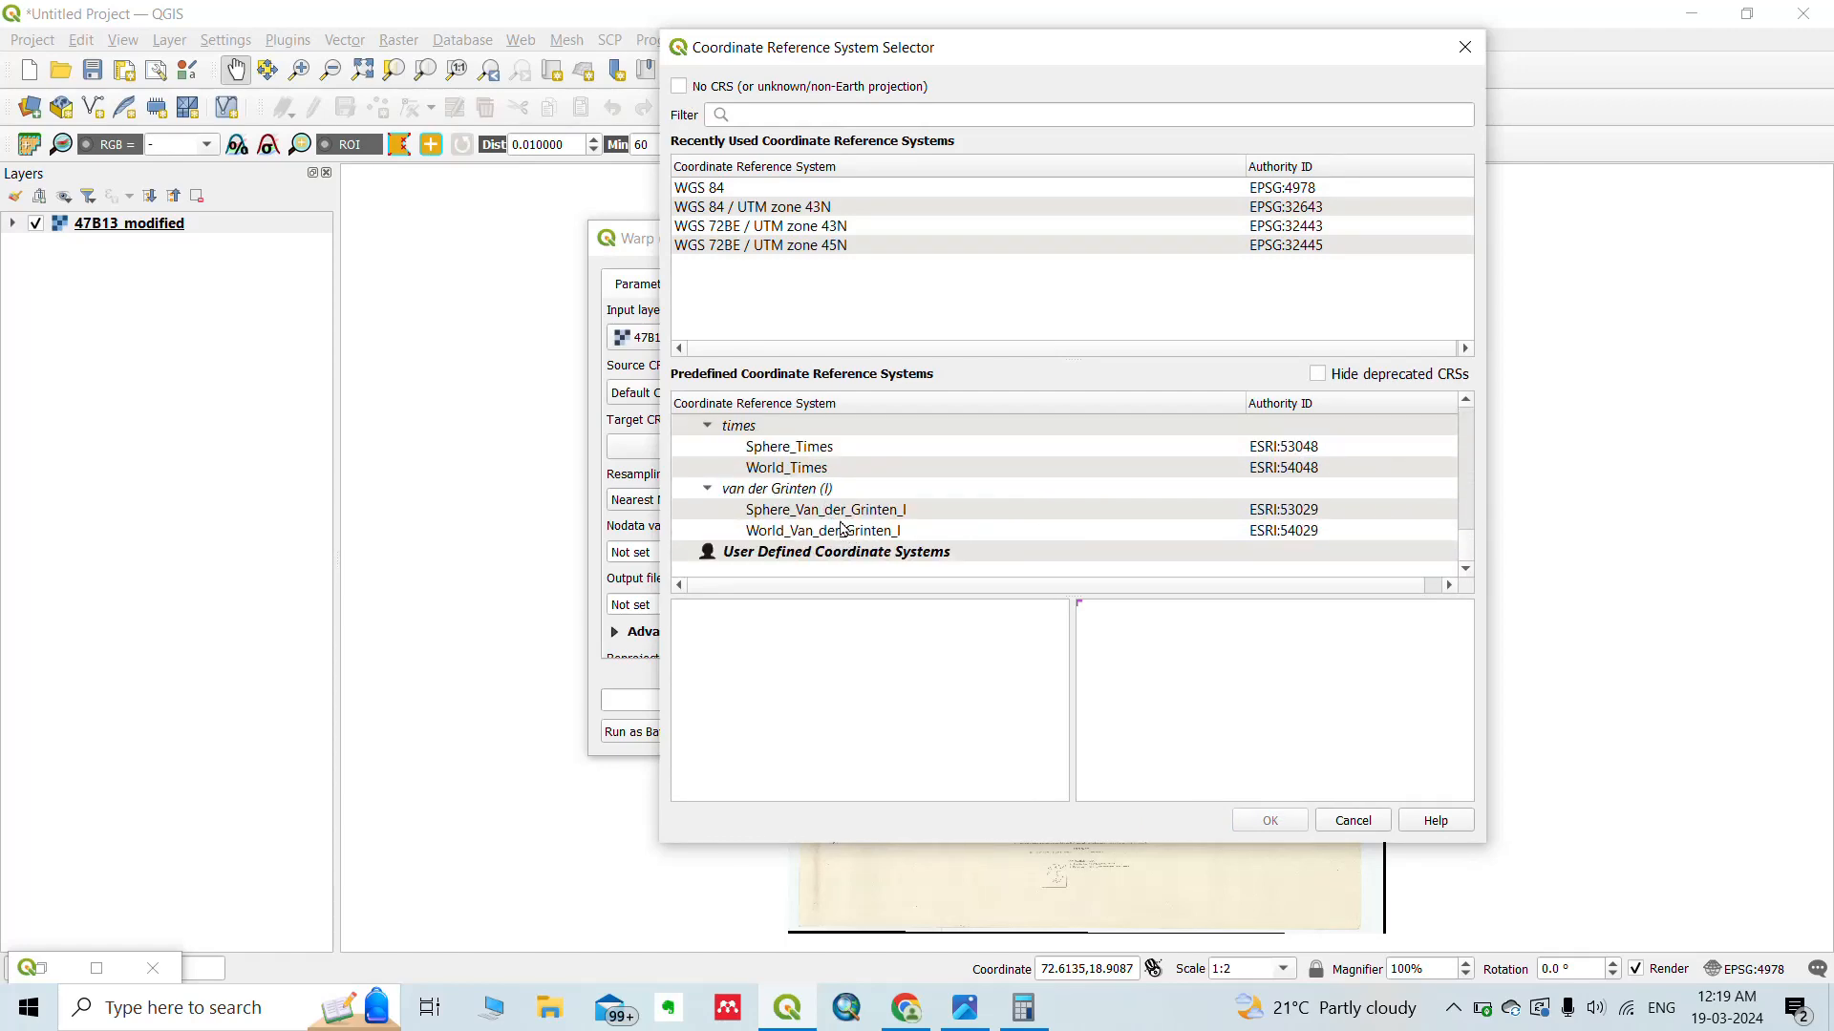
pyautogui.scroll(5, 837, 531)
pyautogui.scroll(10, 840, 540)
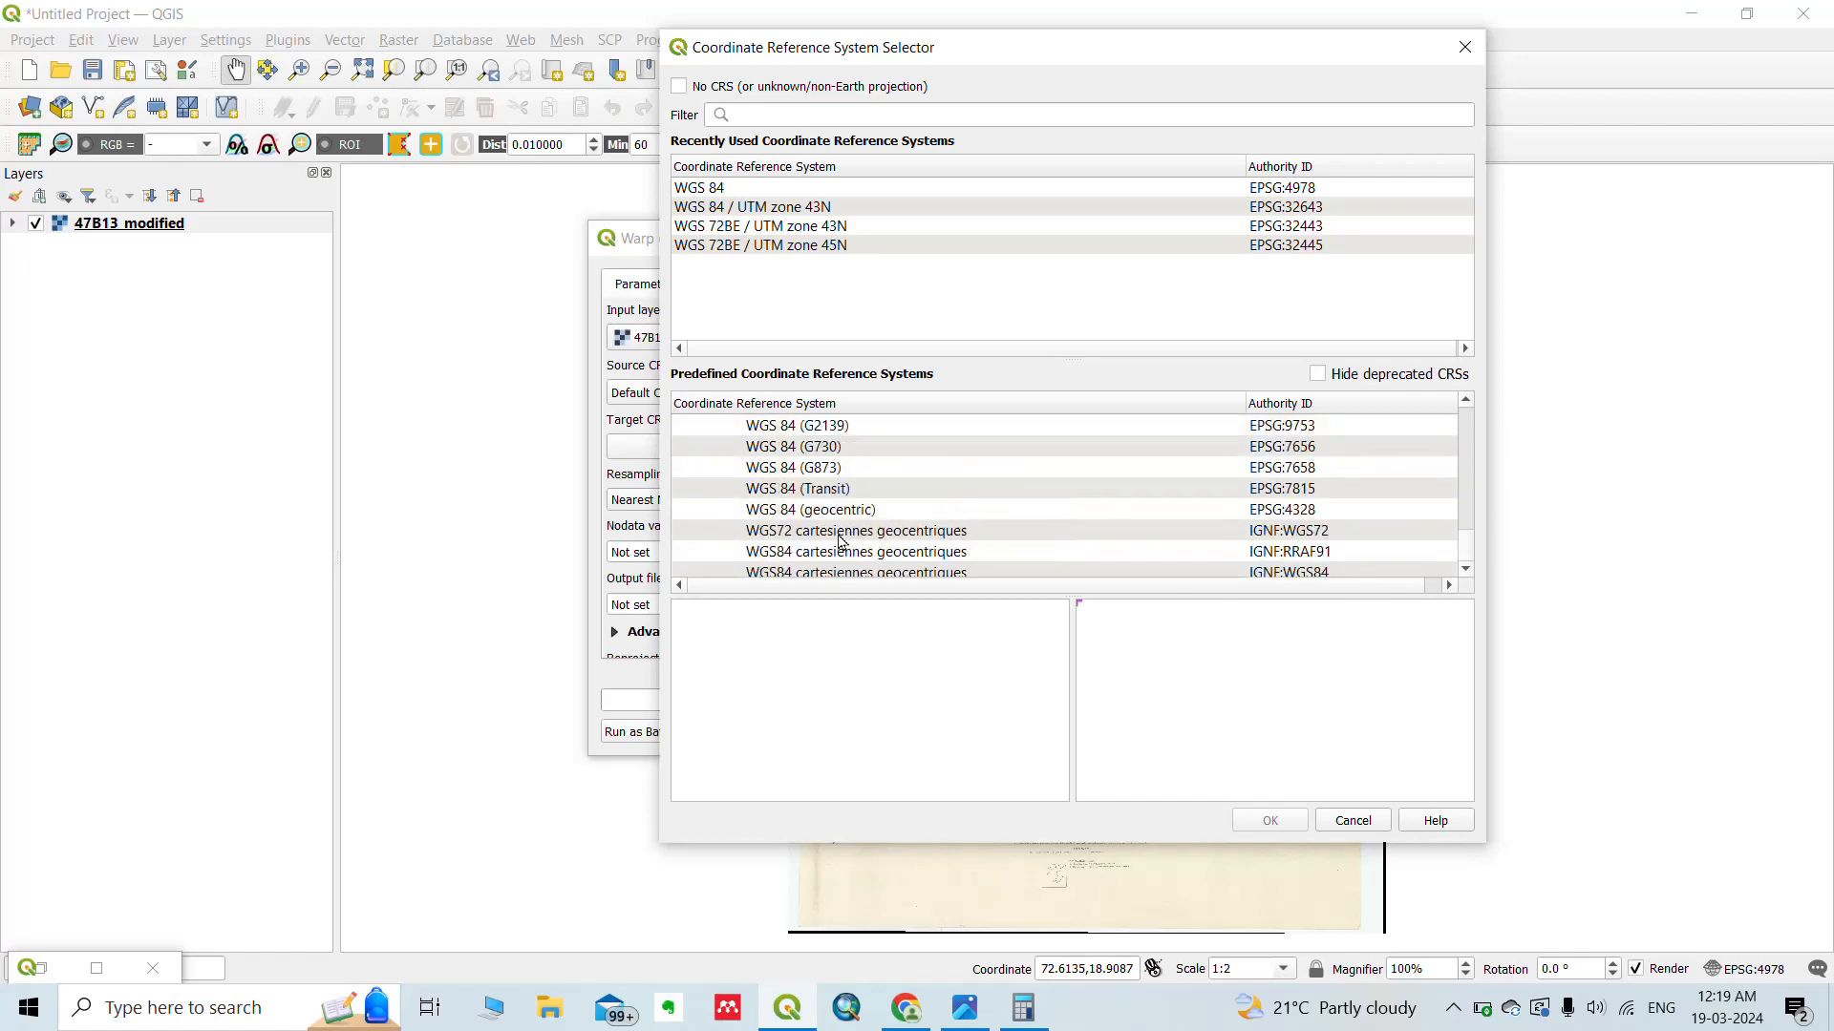
pyautogui.scroll(10, 840, 540)
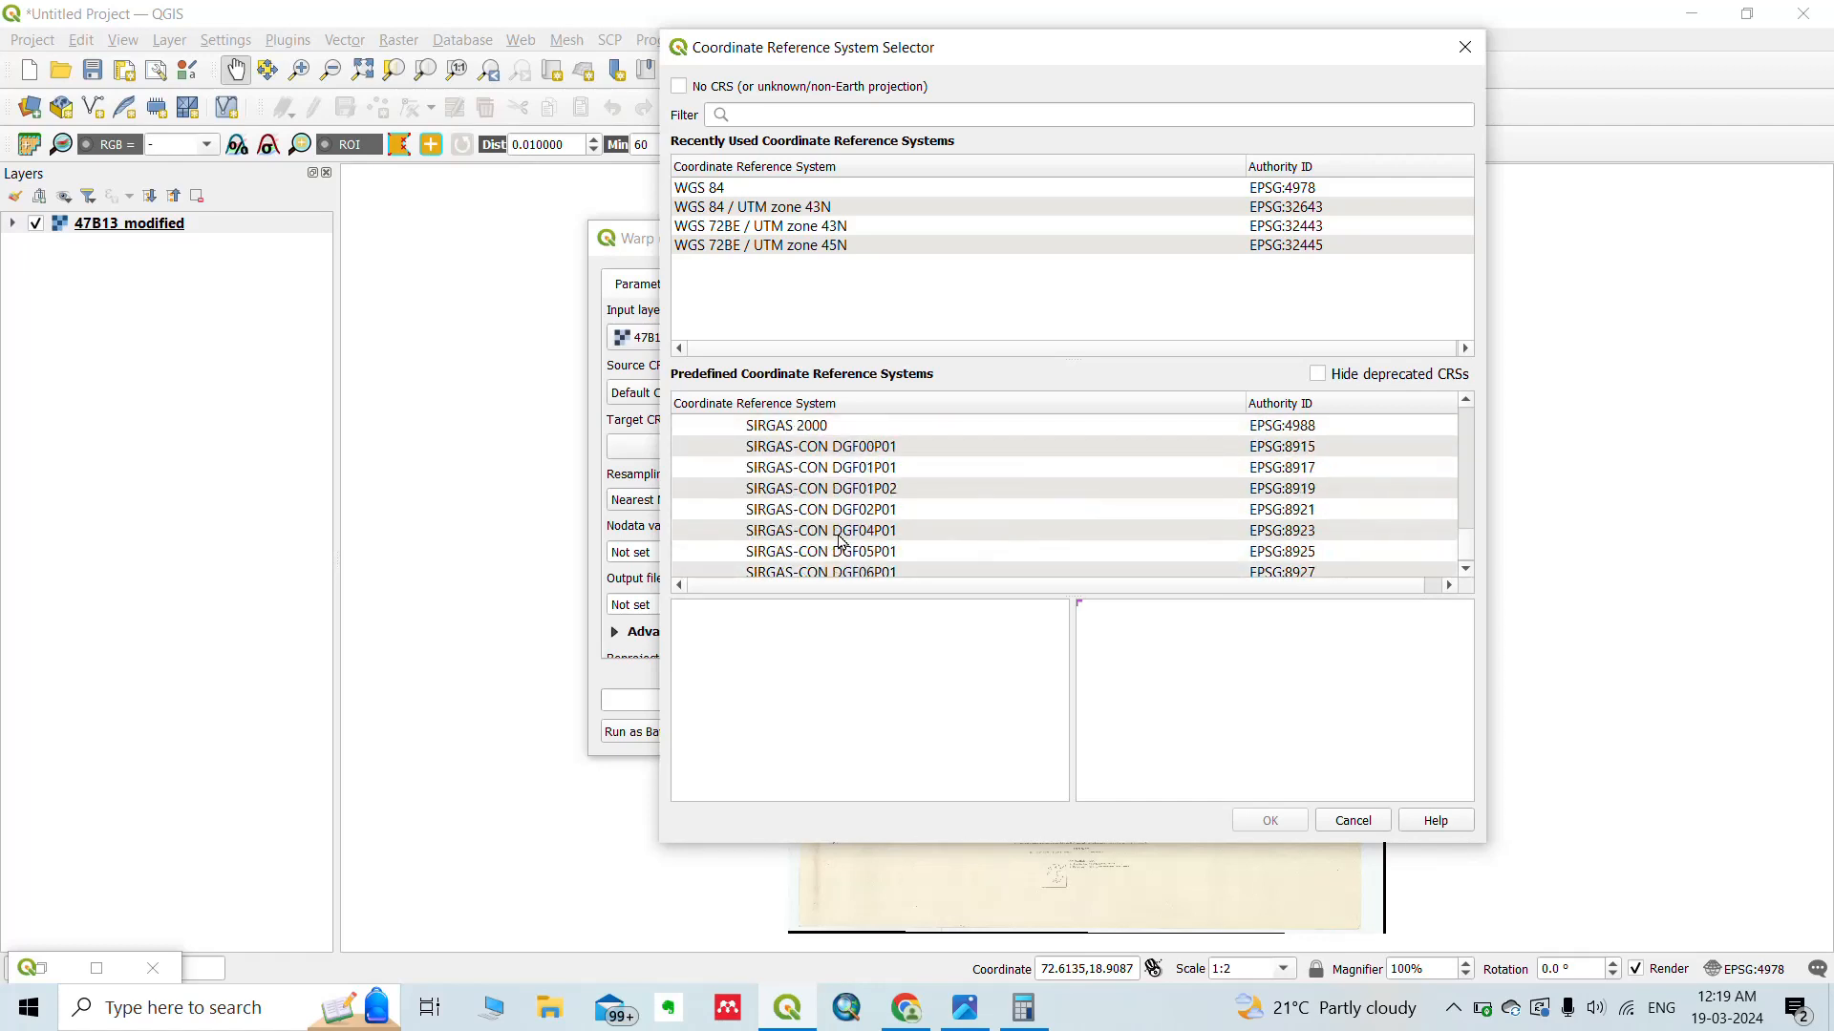
pyautogui.scroll(10, 840, 539)
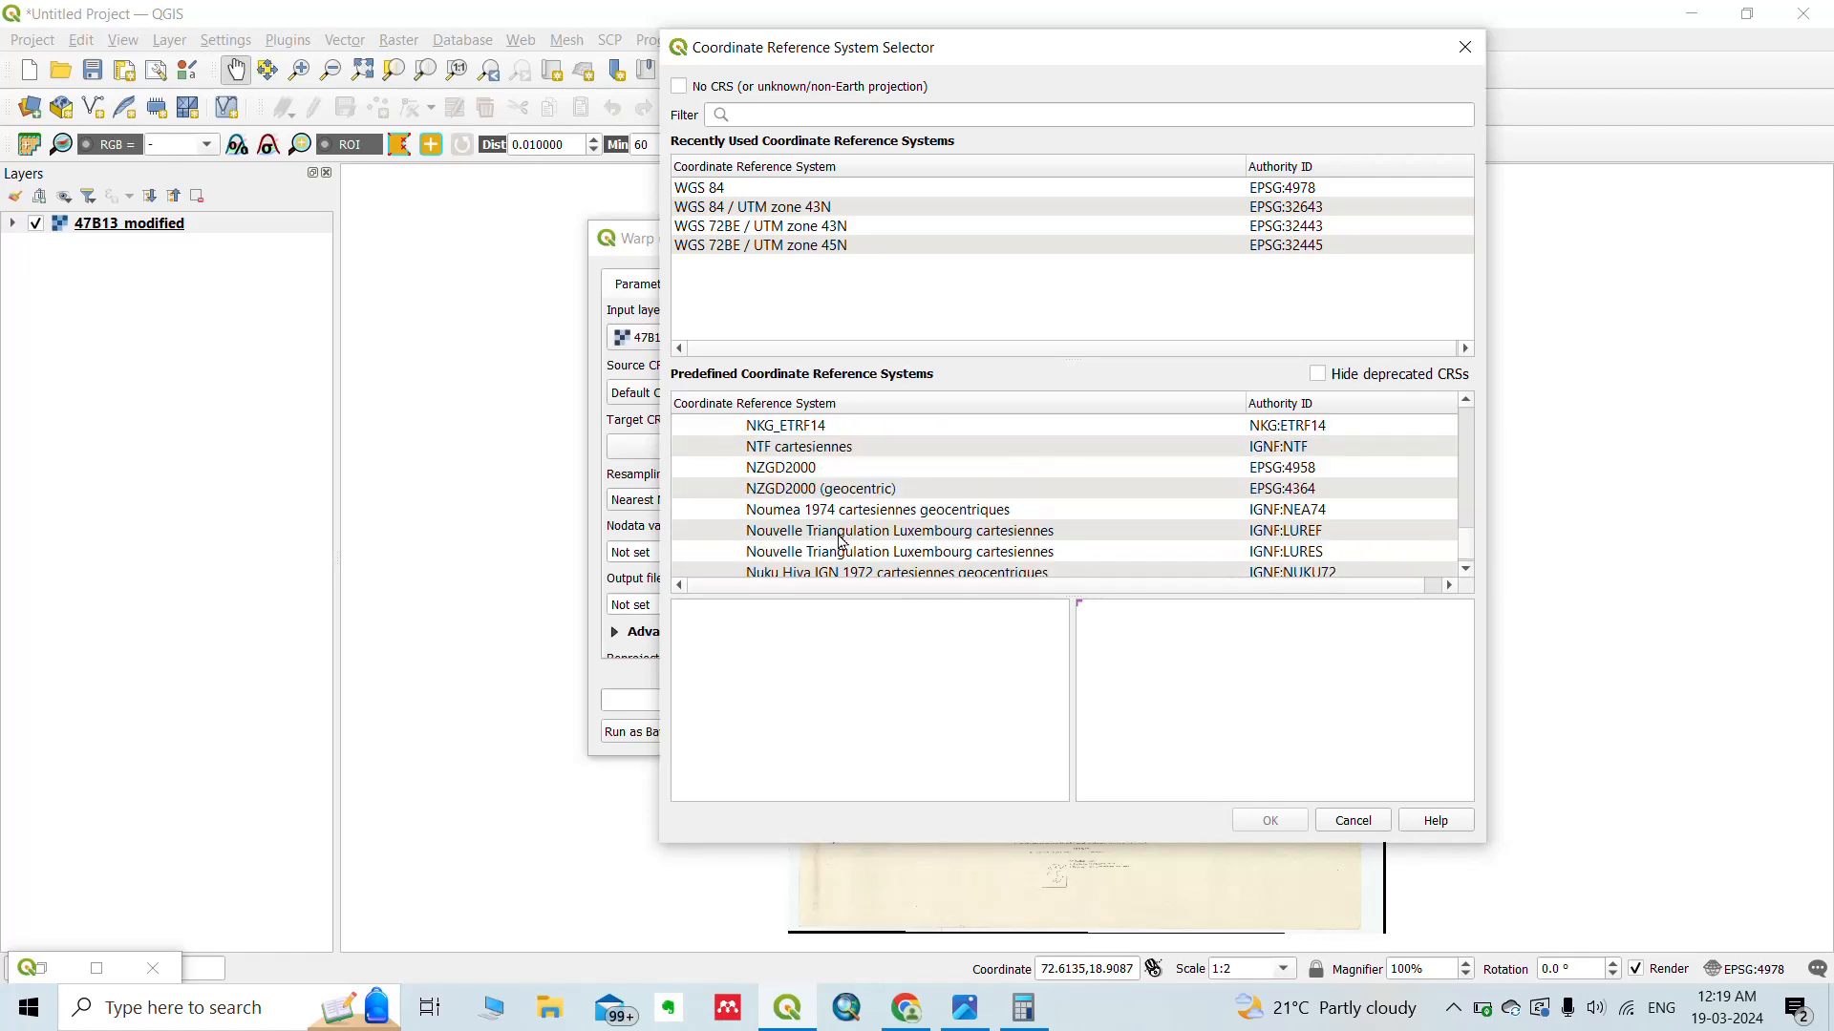
pyautogui.scroll(10, 840, 541)
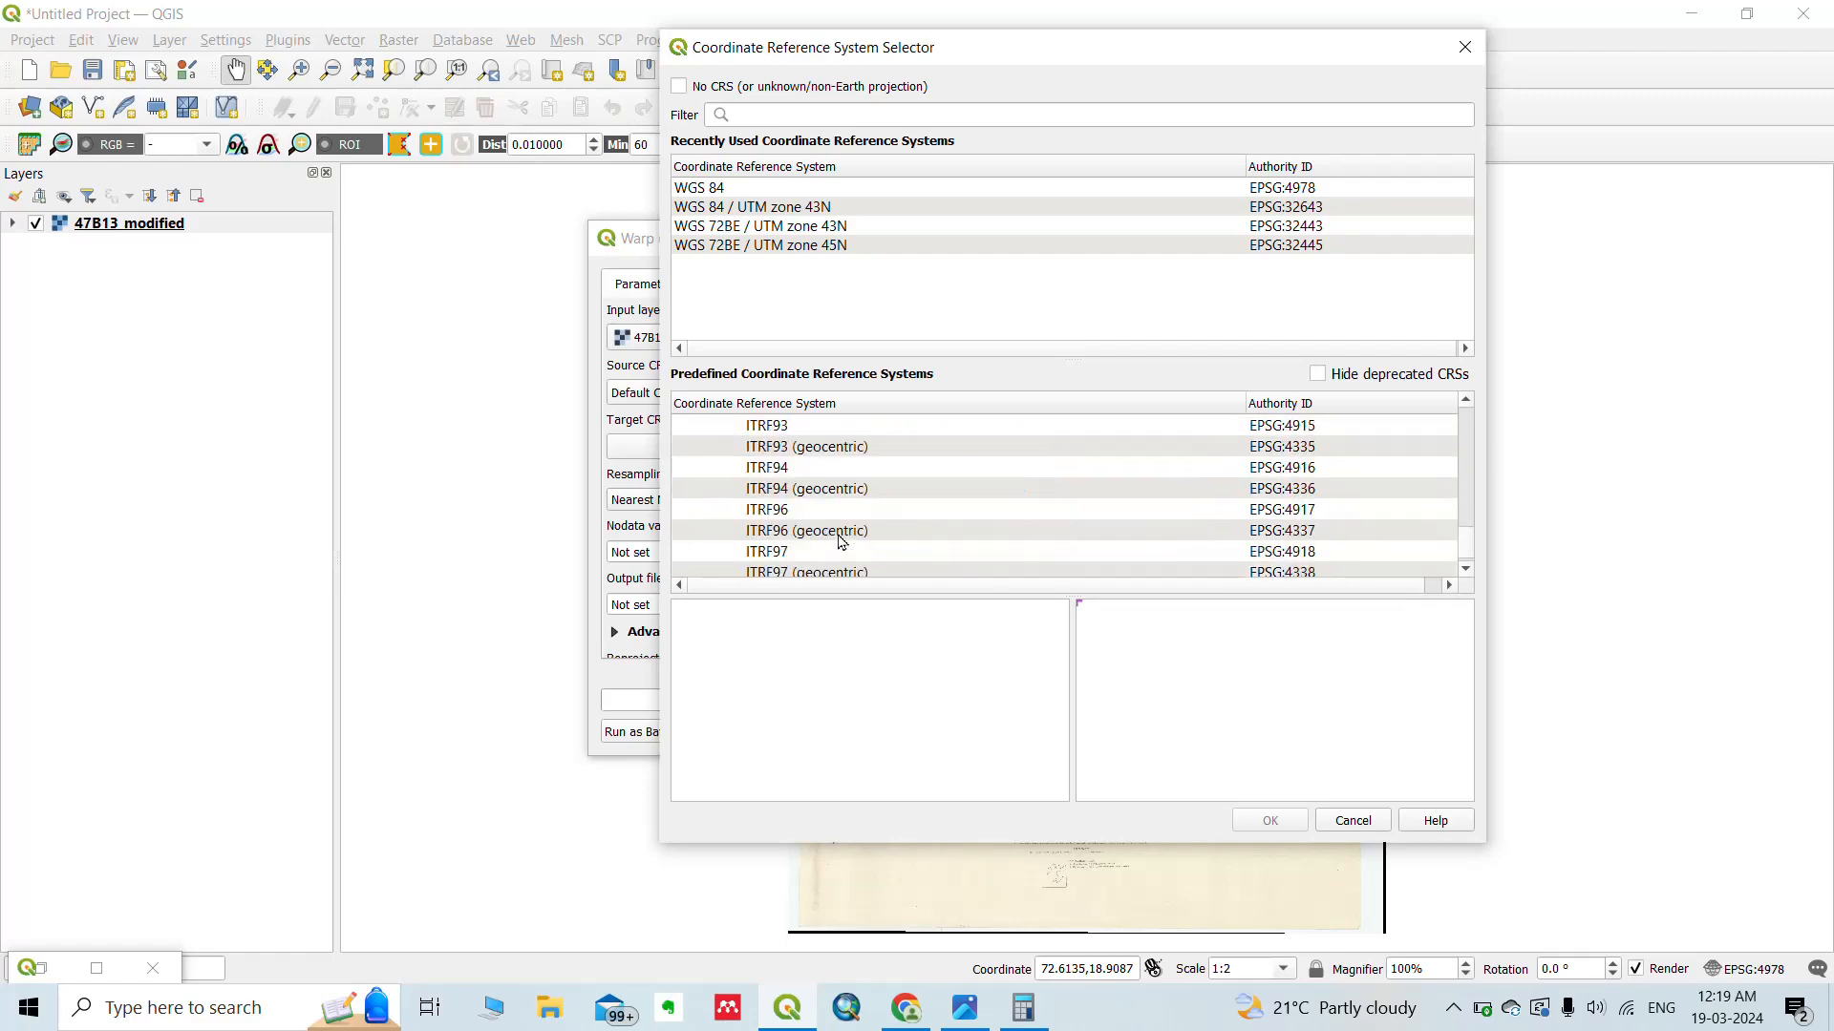
pyautogui.scroll(10, 841, 542)
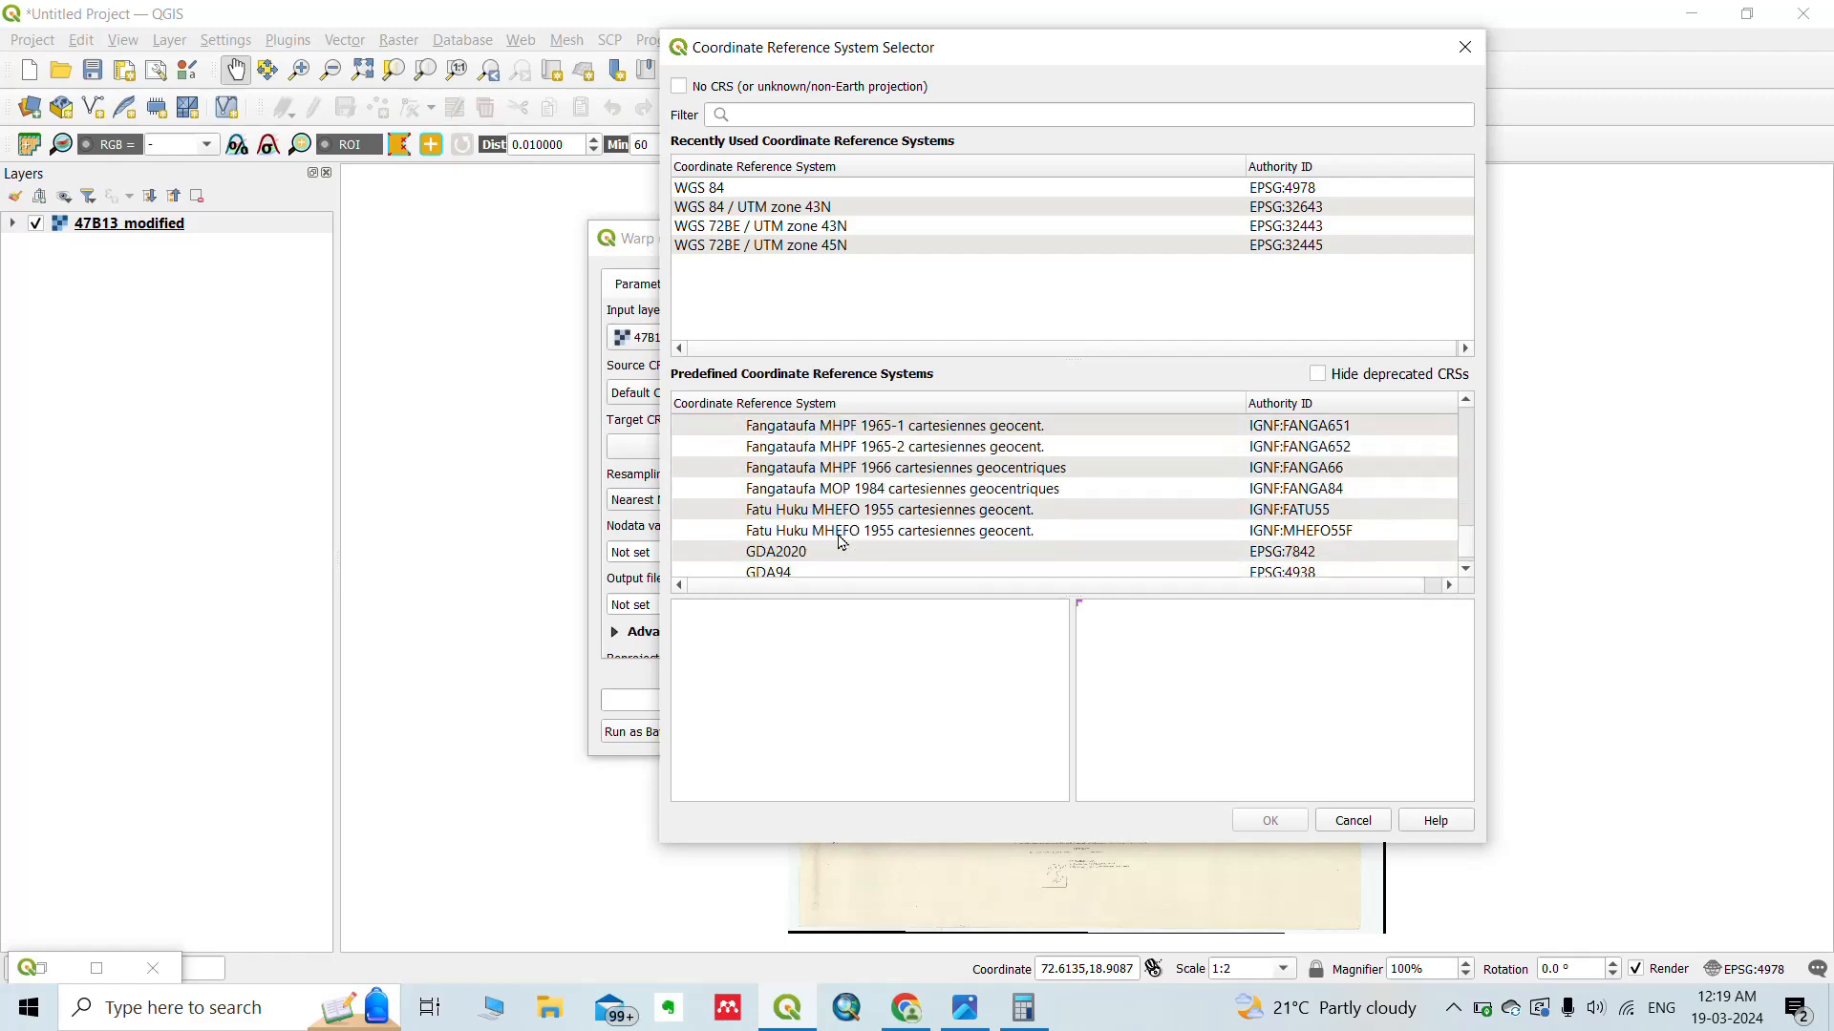
pyautogui.scroll(10, 840, 542)
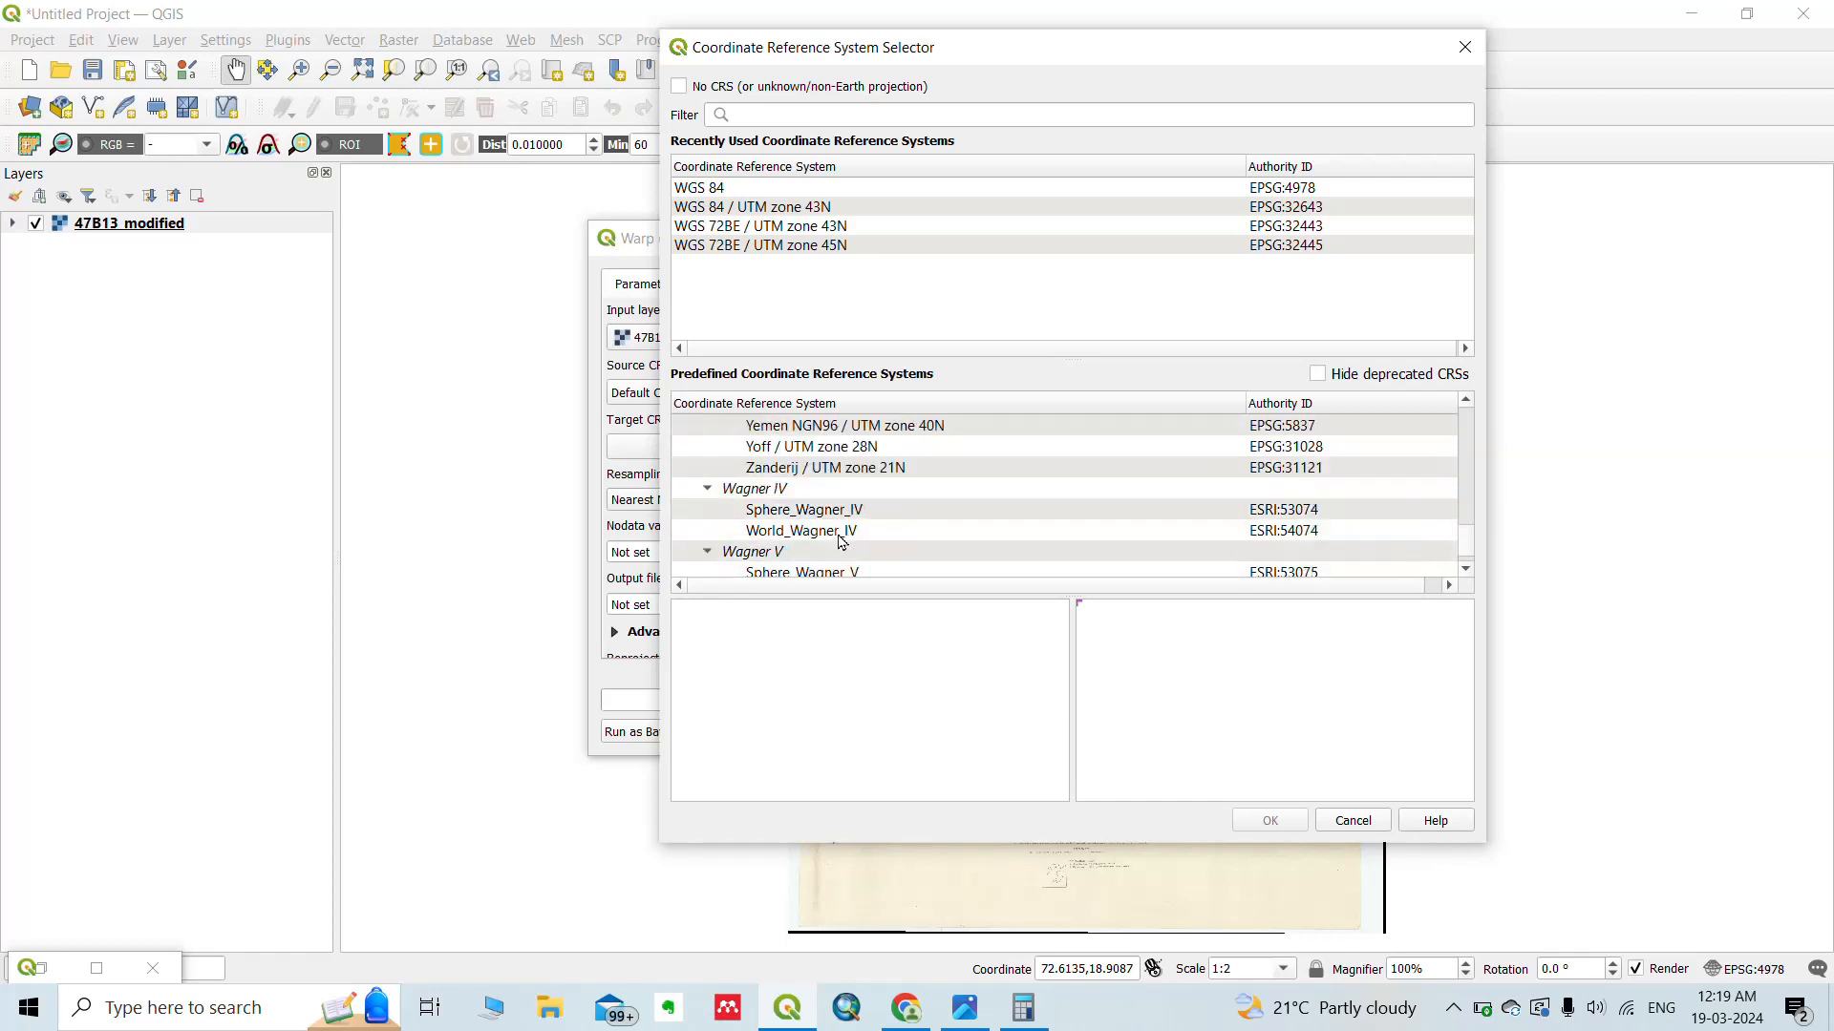
pyautogui.scroll(7, 840, 541)
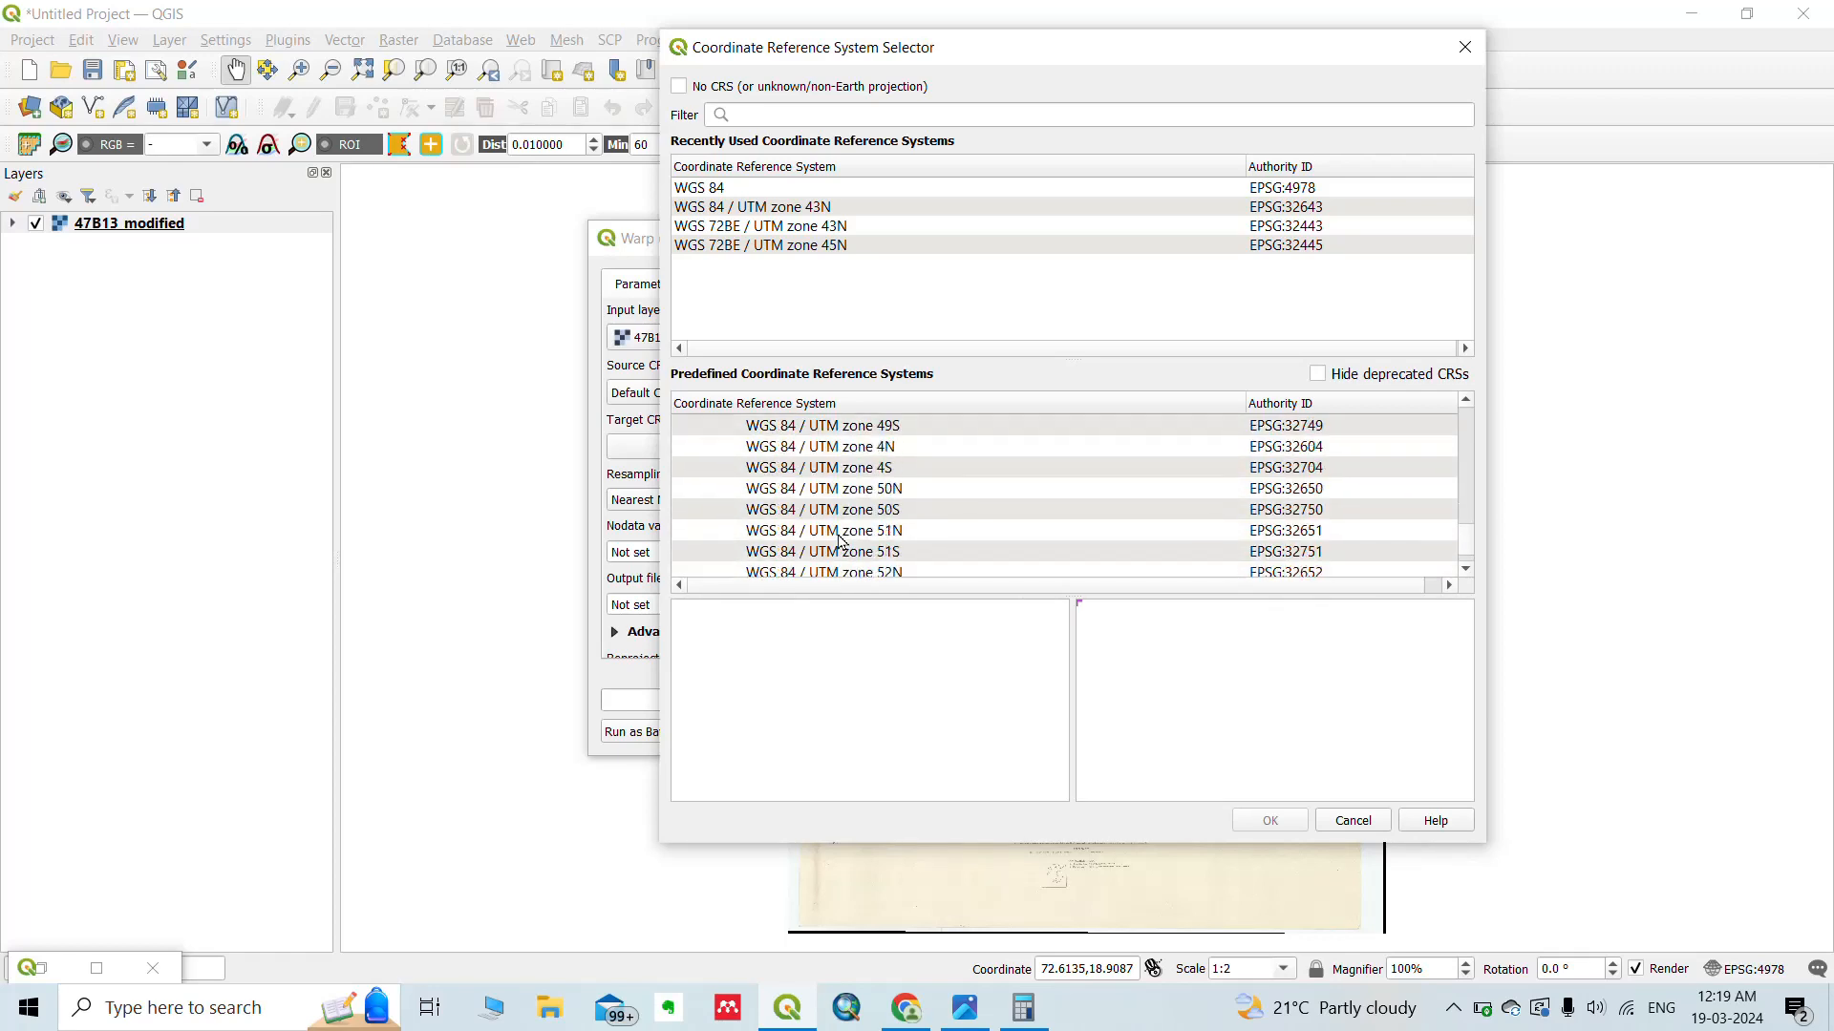
pyautogui.scroll(4, 840, 541)
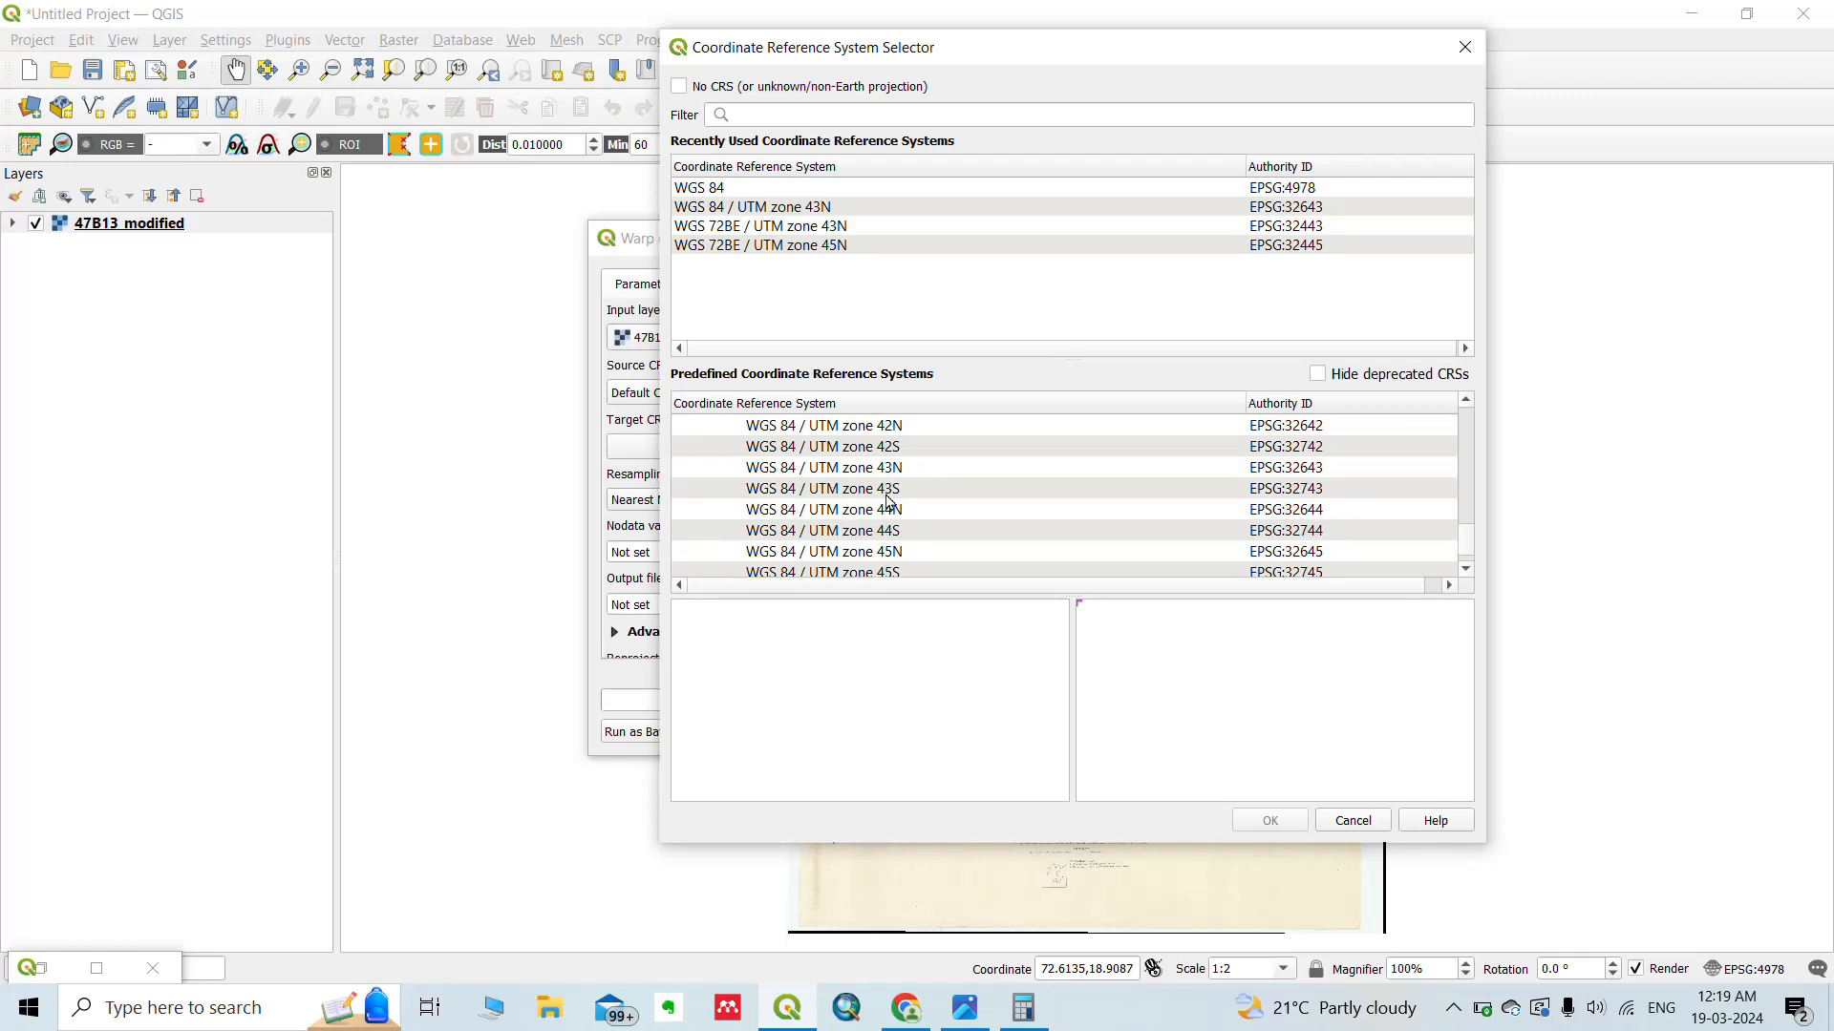
pyautogui.click(901, 468)
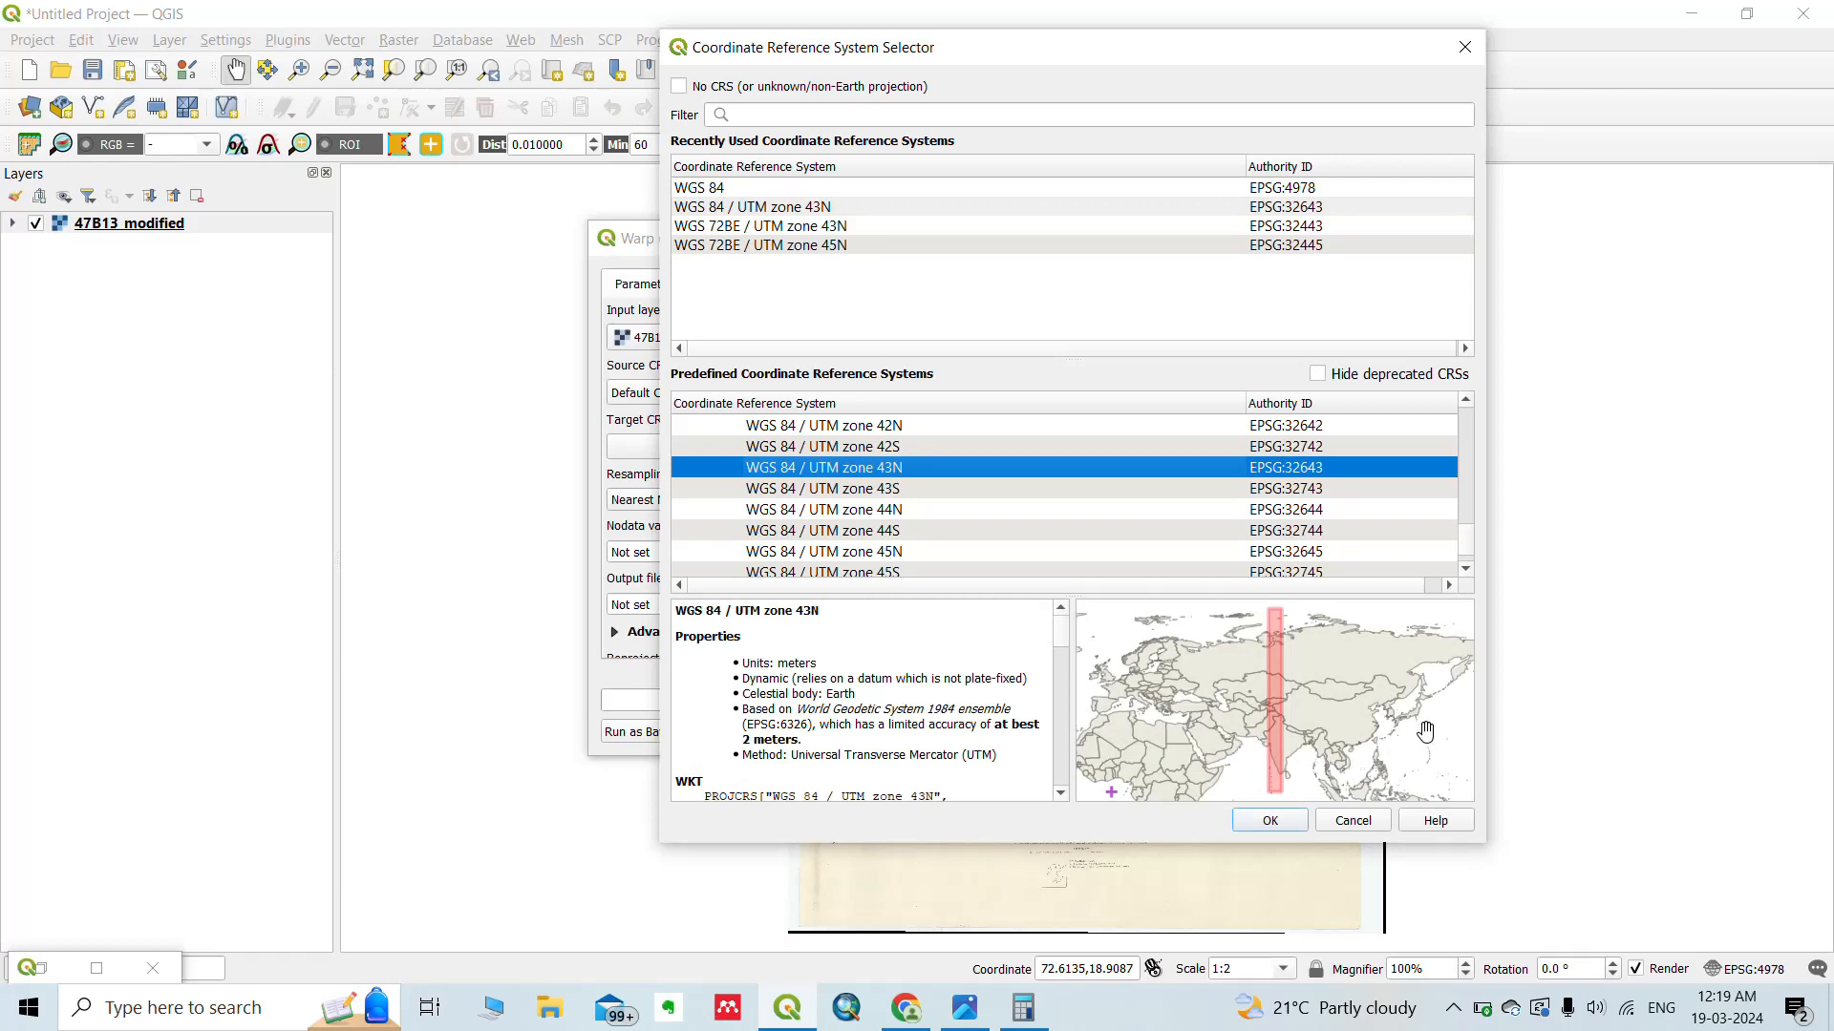
# Examine which part of India's west coast UTM zone 43N covers in the extent preview.
pyautogui.scroll(5, 1278, 756)
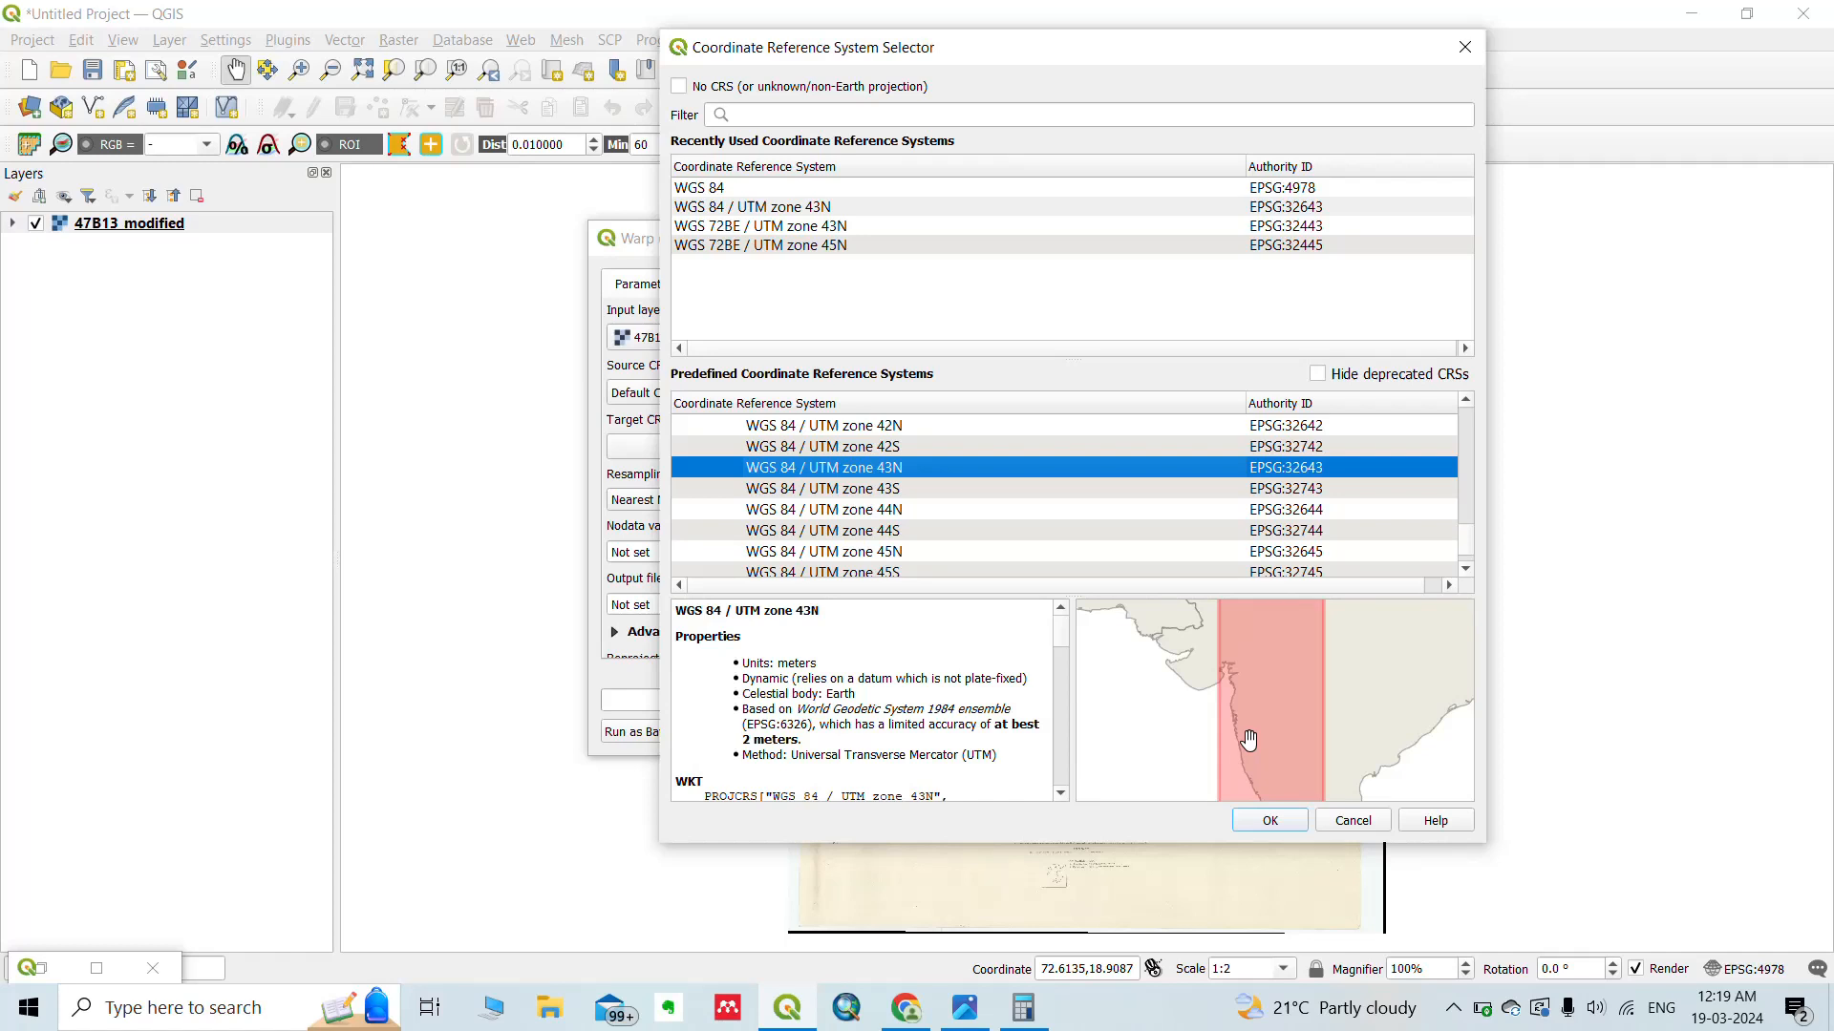
pyautogui.scroll(3, 1218, 682)
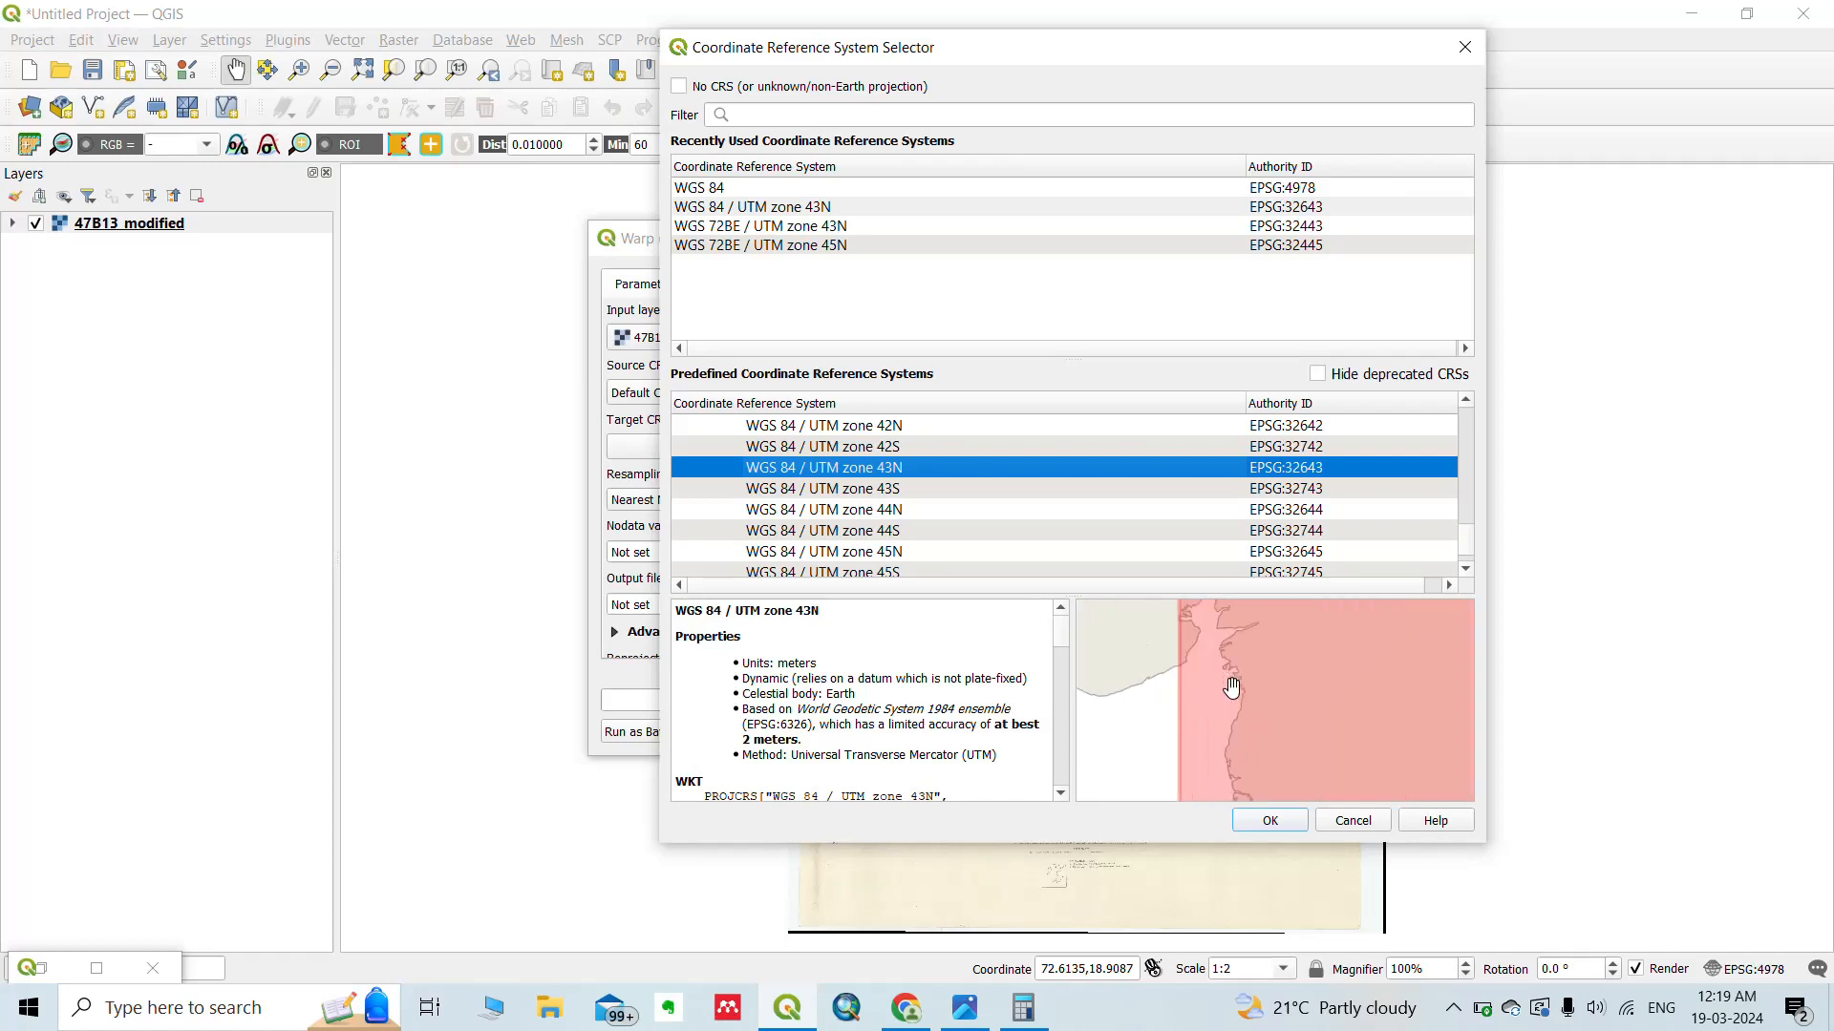
pyautogui.scroll(4, 1252, 686)
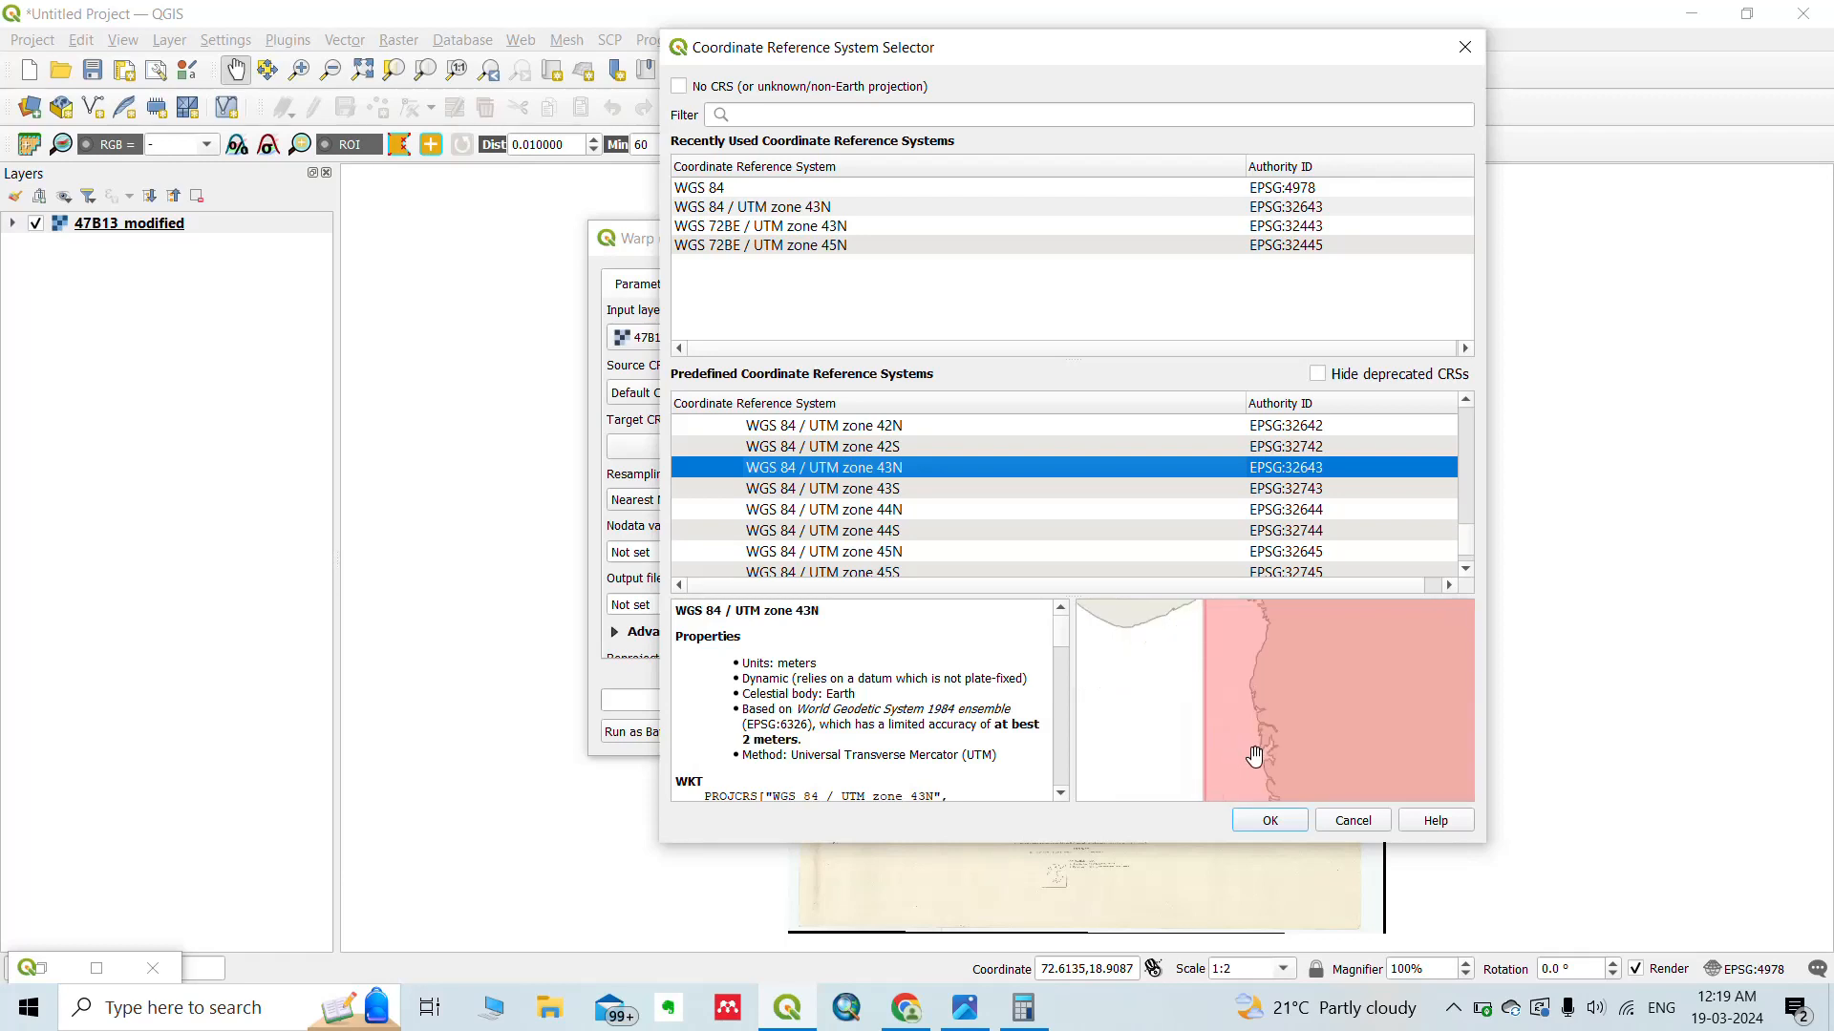
pyautogui.scroll(-4, 1325, 668)
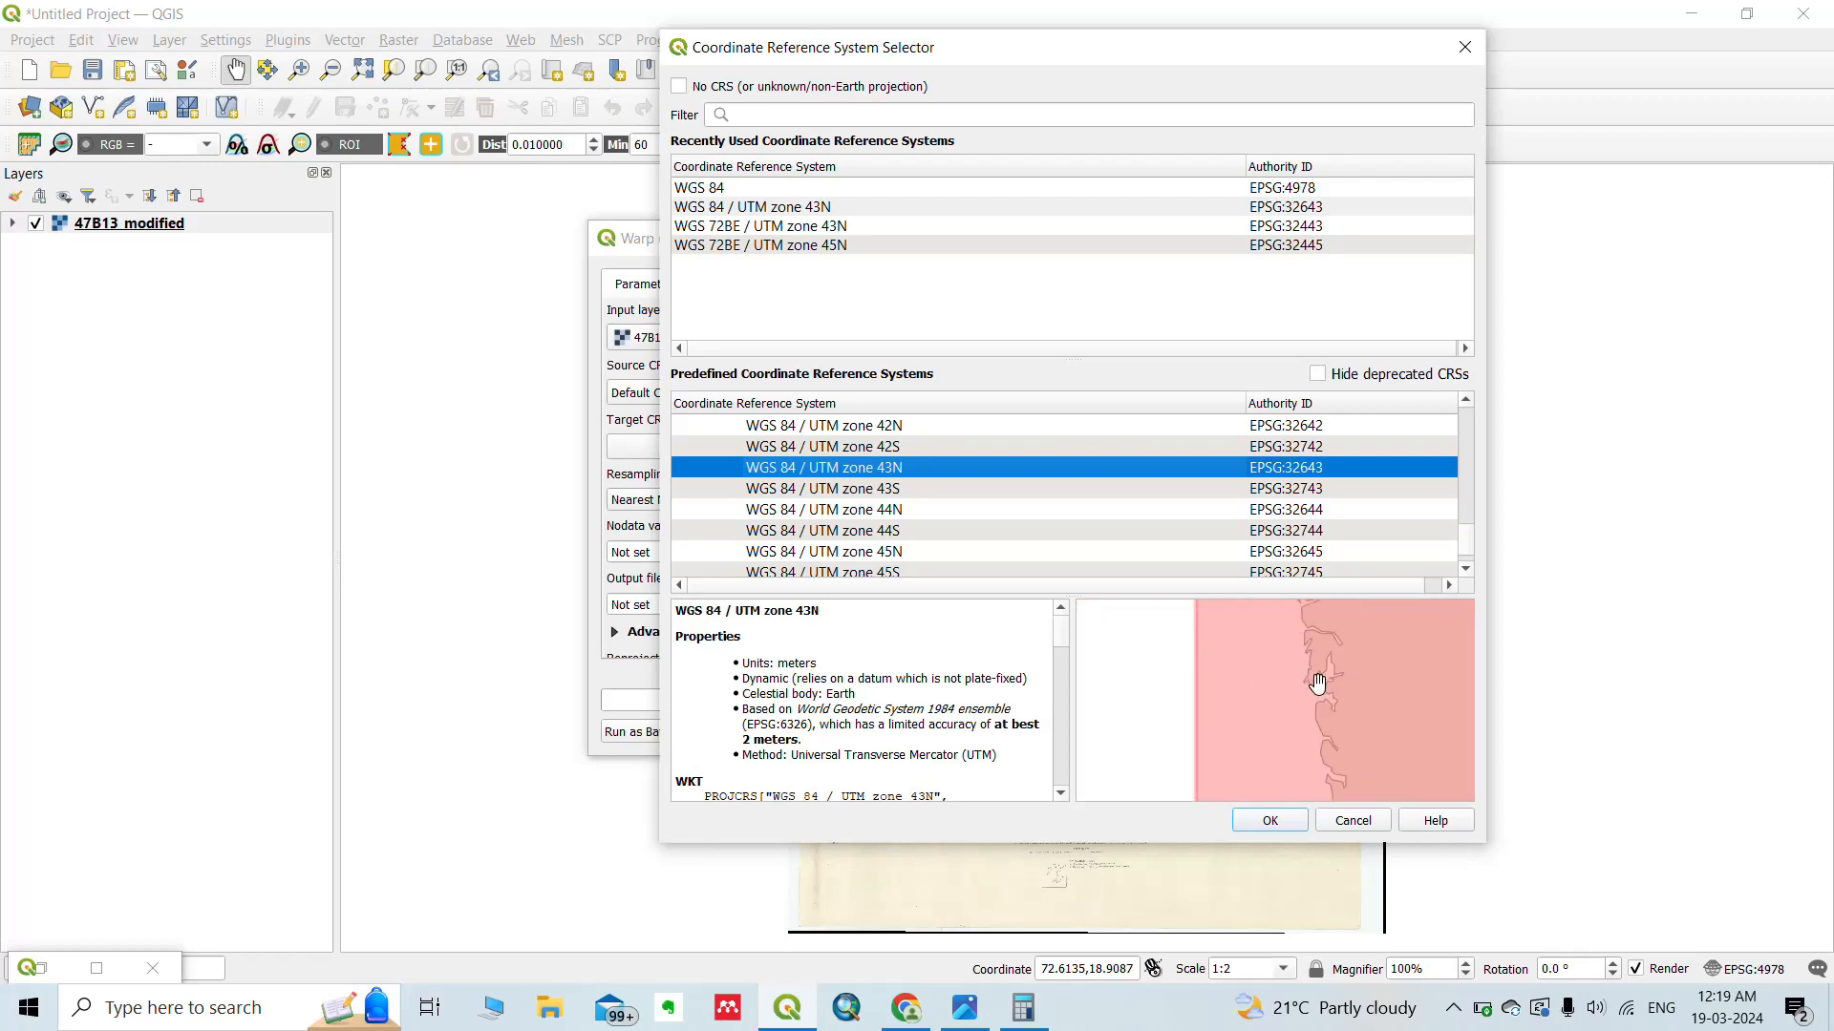
pyautogui.scroll(-4, 1330, 666)
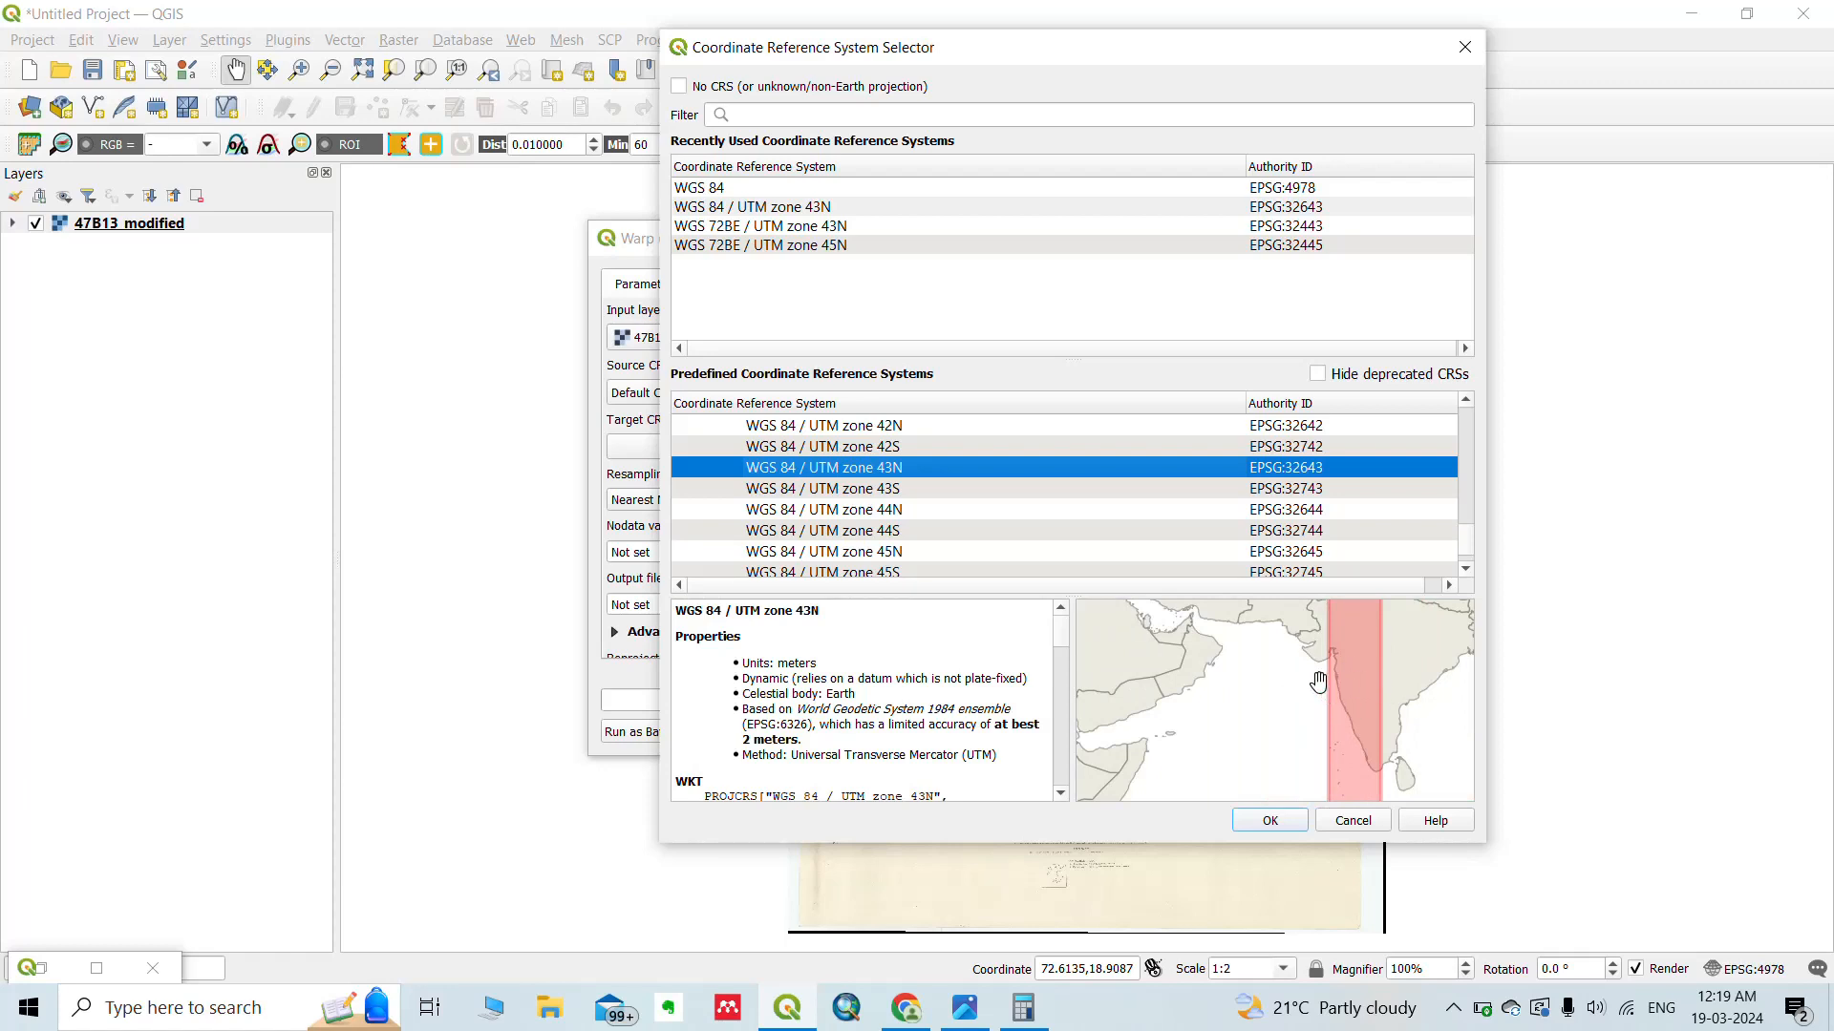
# Compare the coverage of WGS 84 / UTM zone 44N and zone 45N in the extent preview.
pyautogui.click(926, 514)
pyautogui.scroll(3, 1276, 759)
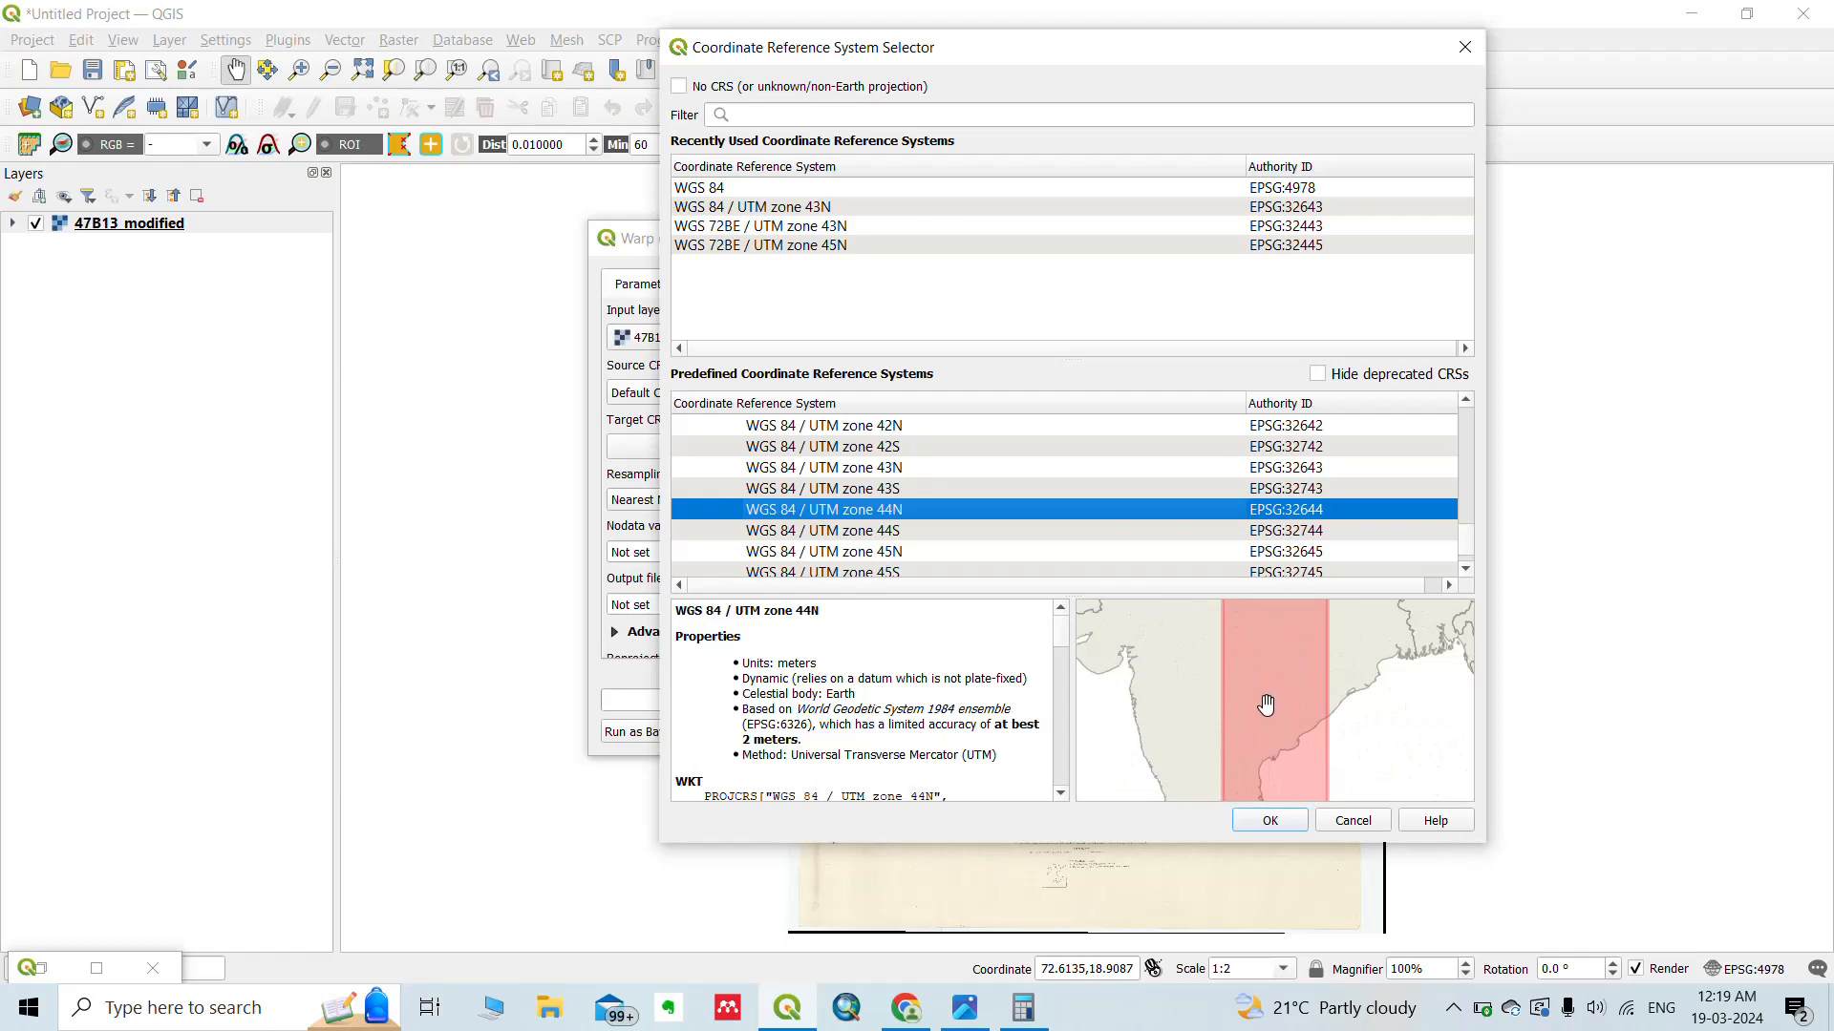
pyautogui.scroll(-2, 1265, 707)
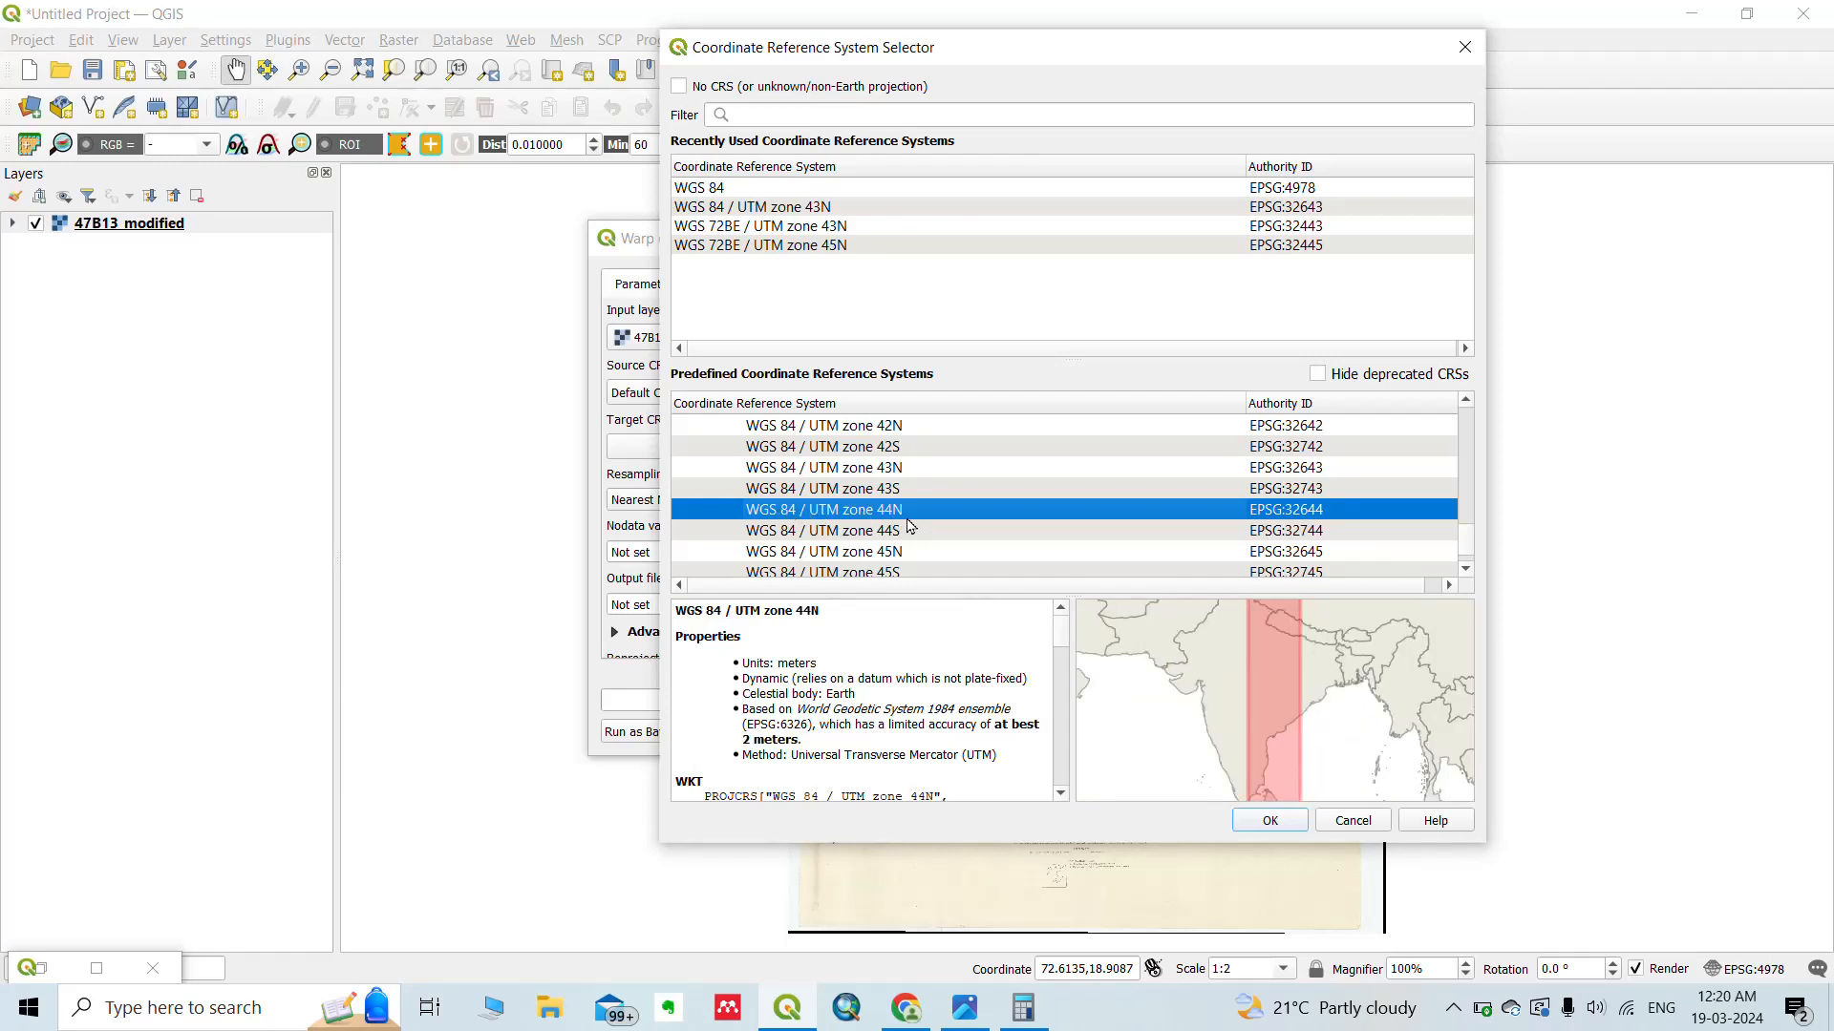
pyautogui.scroll(-1, 910, 518)
pyautogui.click(908, 491)
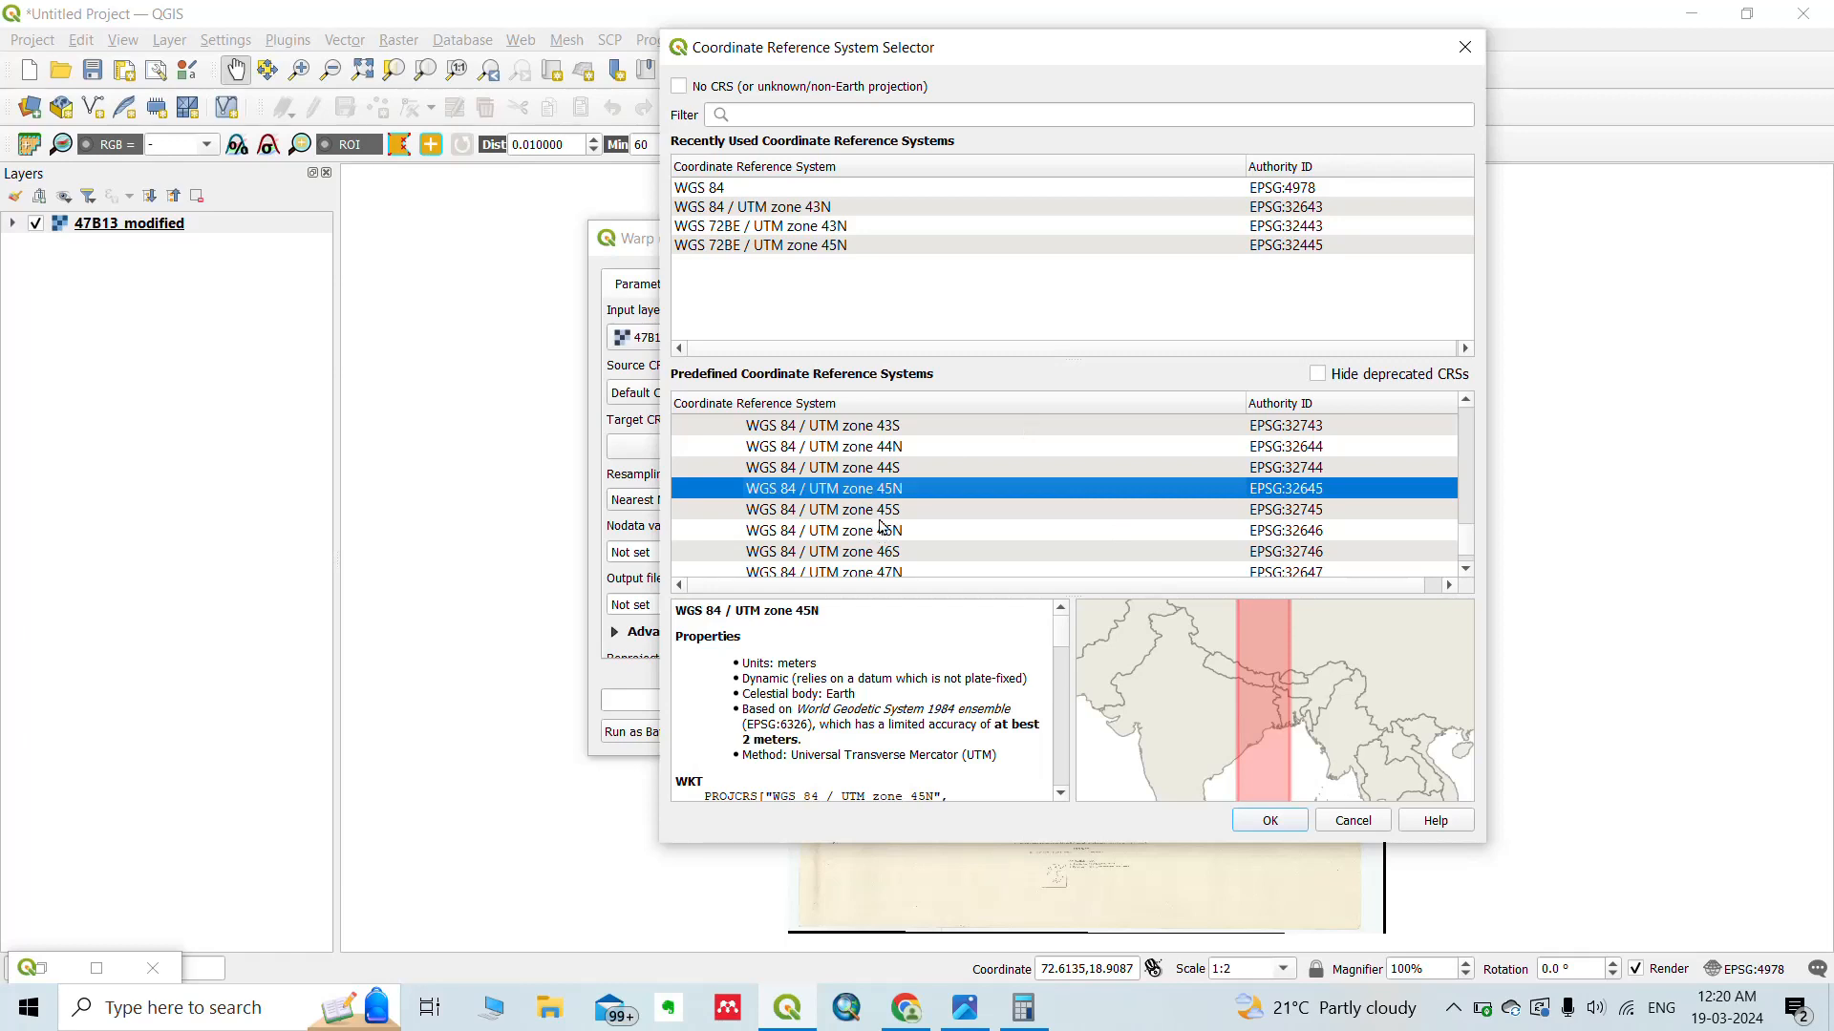
pyautogui.scroll(1, 898, 446)
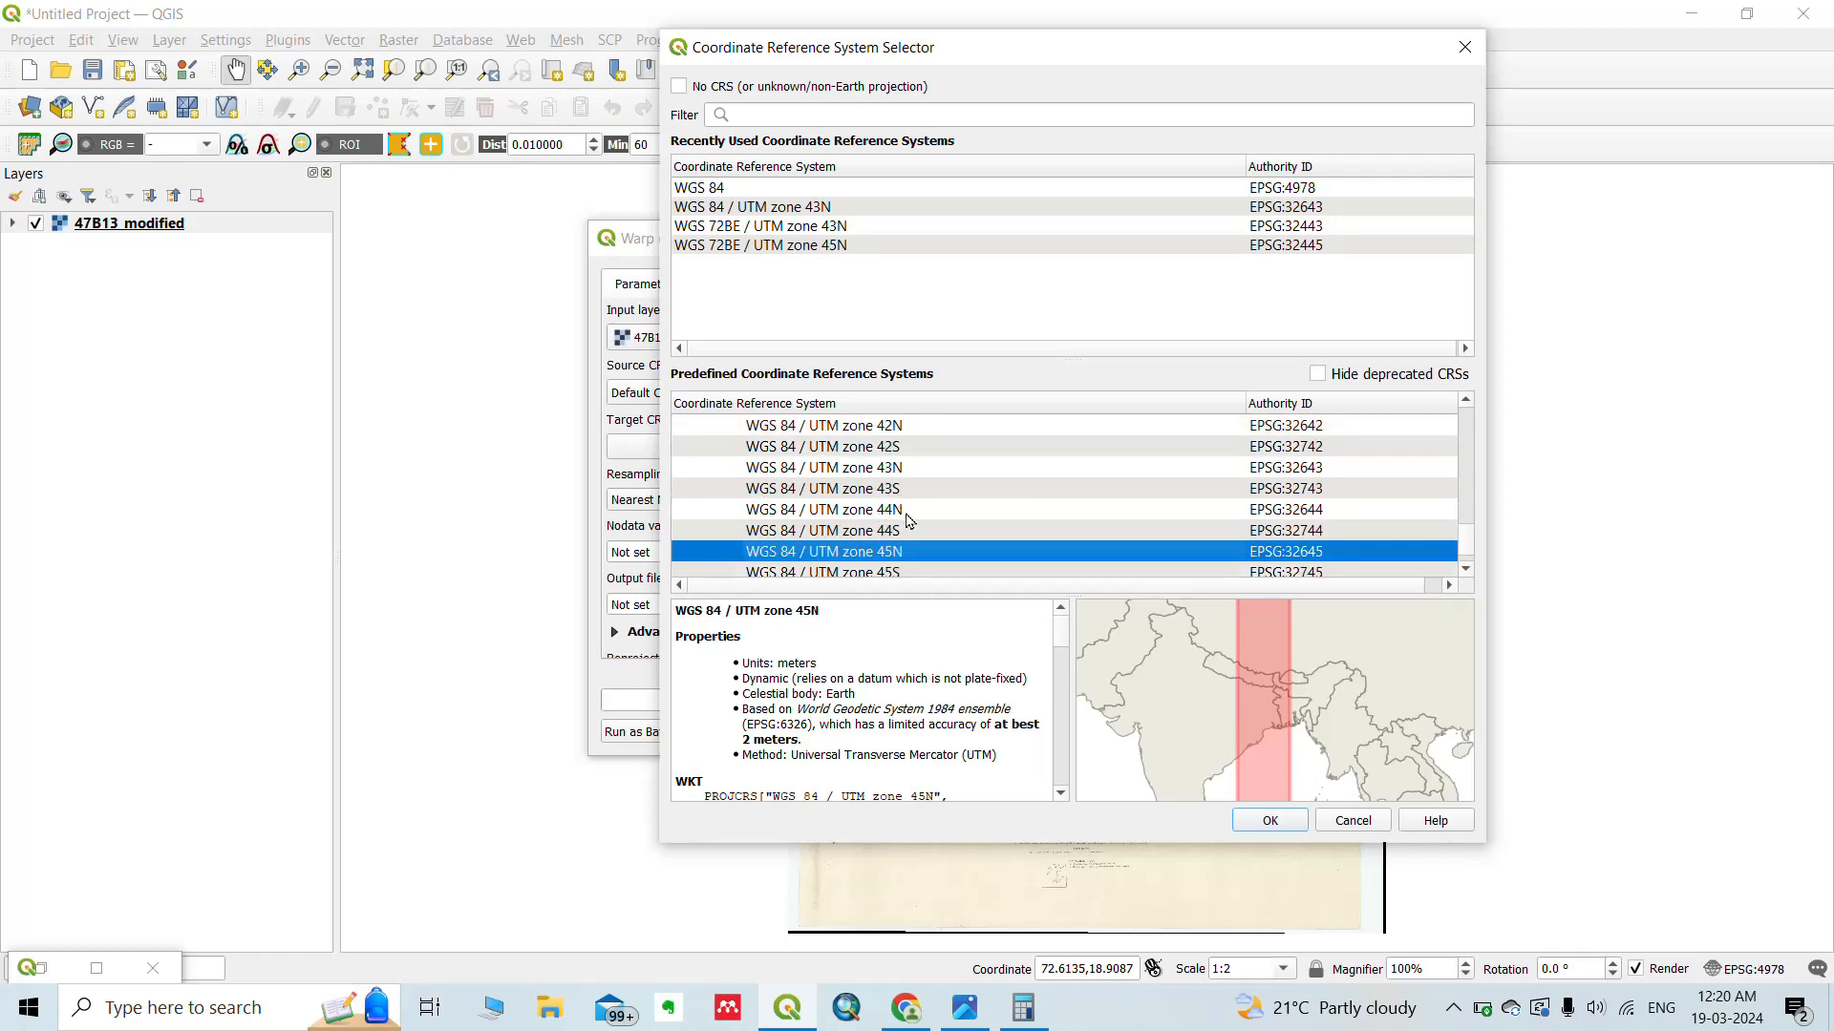
# Reselect WGS 84 / UTM zone 43N, check its coastal coverage and accept it as the target CRS.
pyautogui.click(920, 478)
pyautogui.scroll(3, 1242, 754)
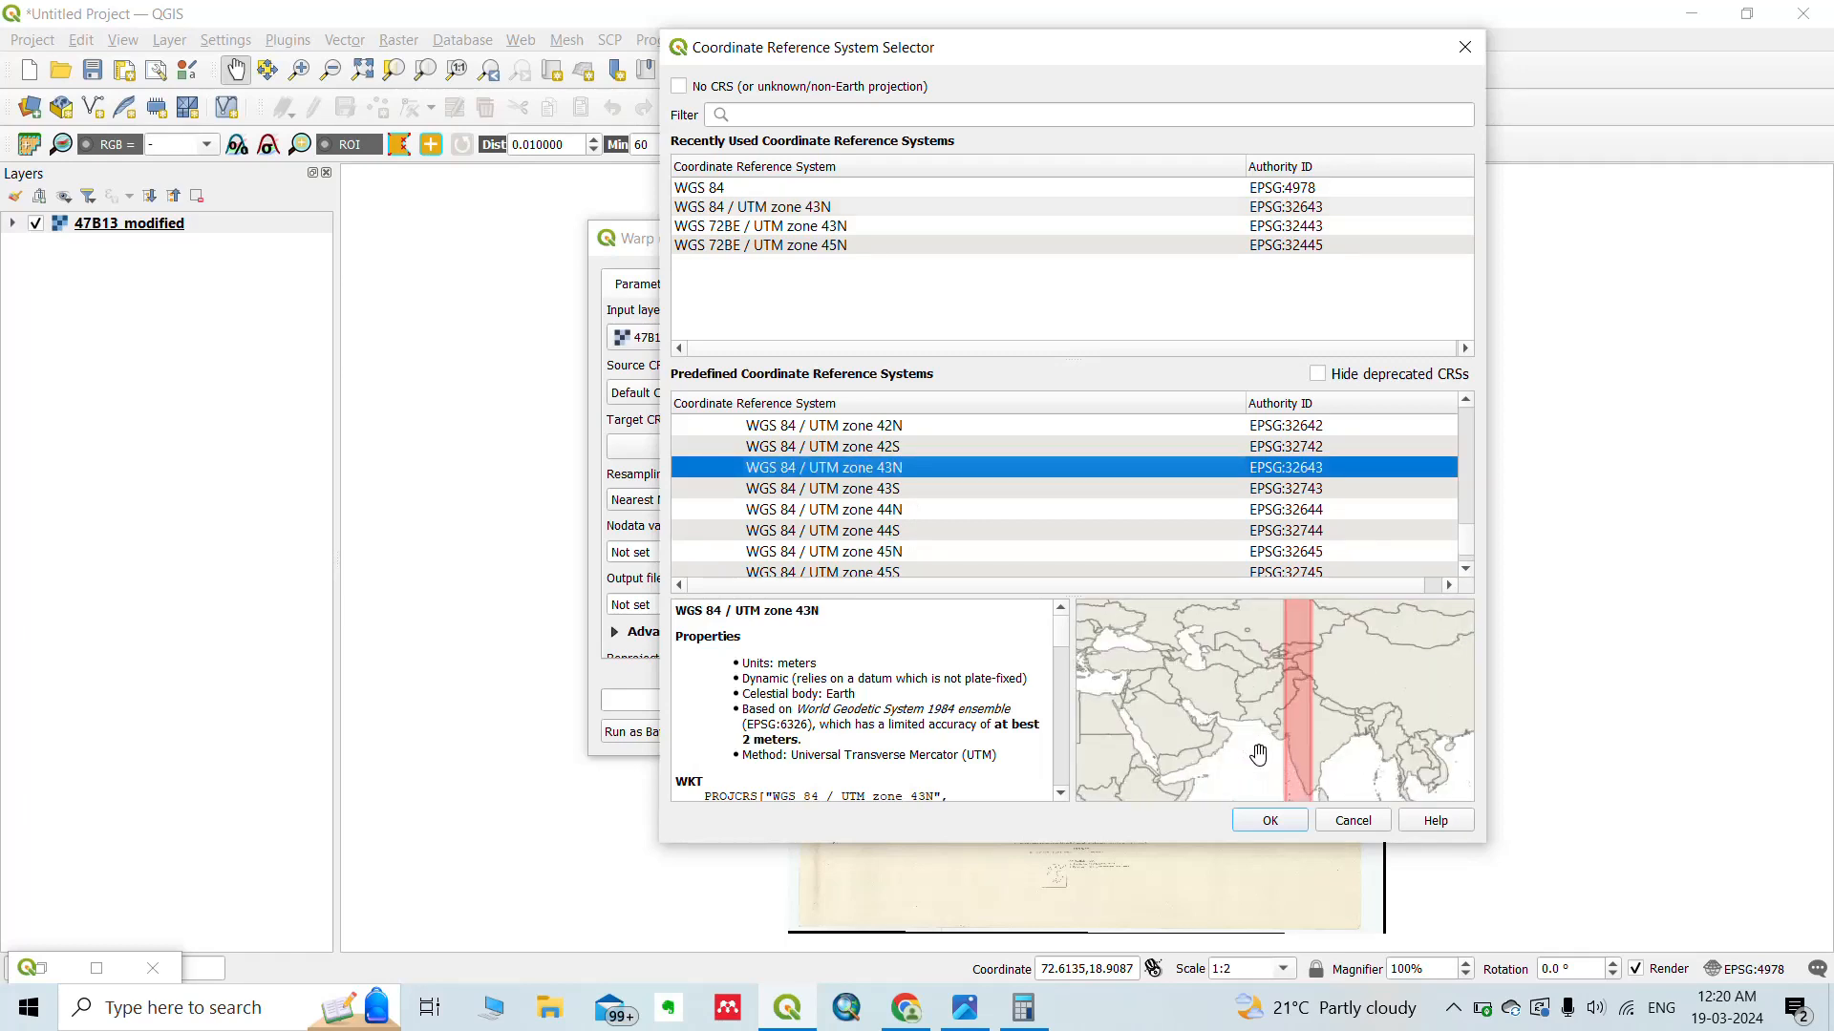
pyautogui.scroll(2, 1323, 734)
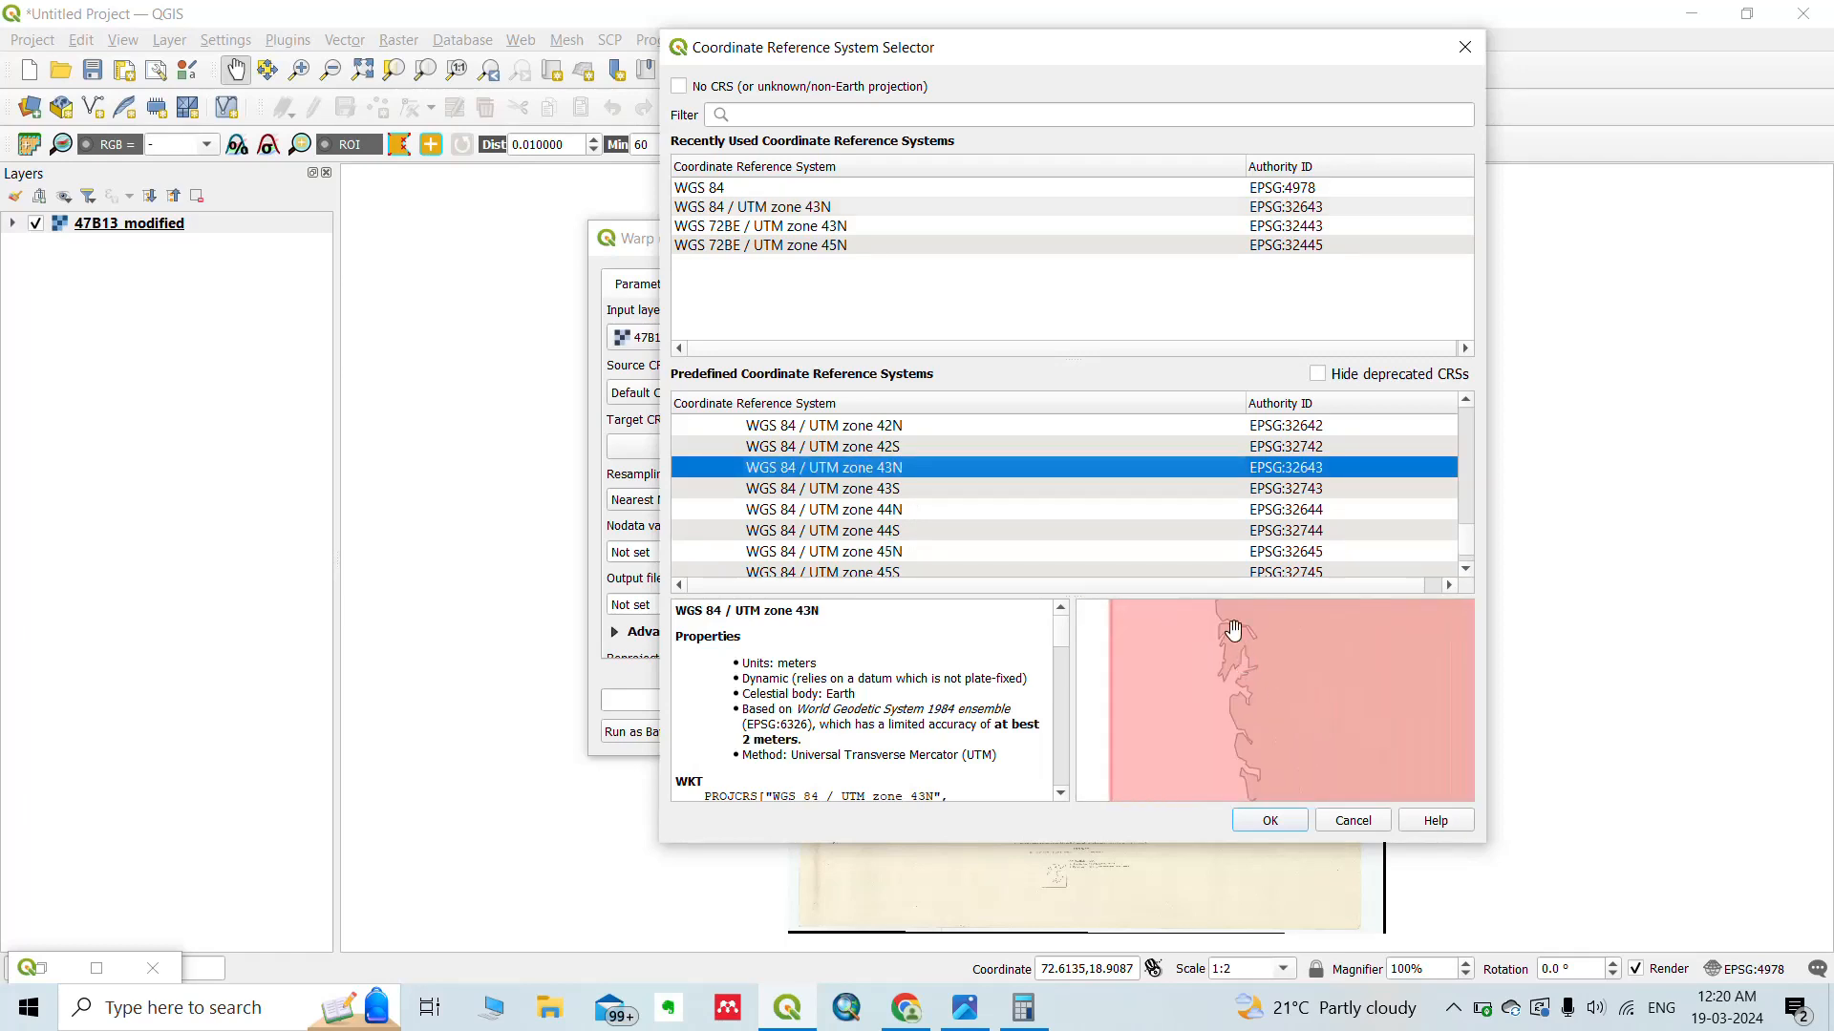
pyautogui.click(1270, 821)
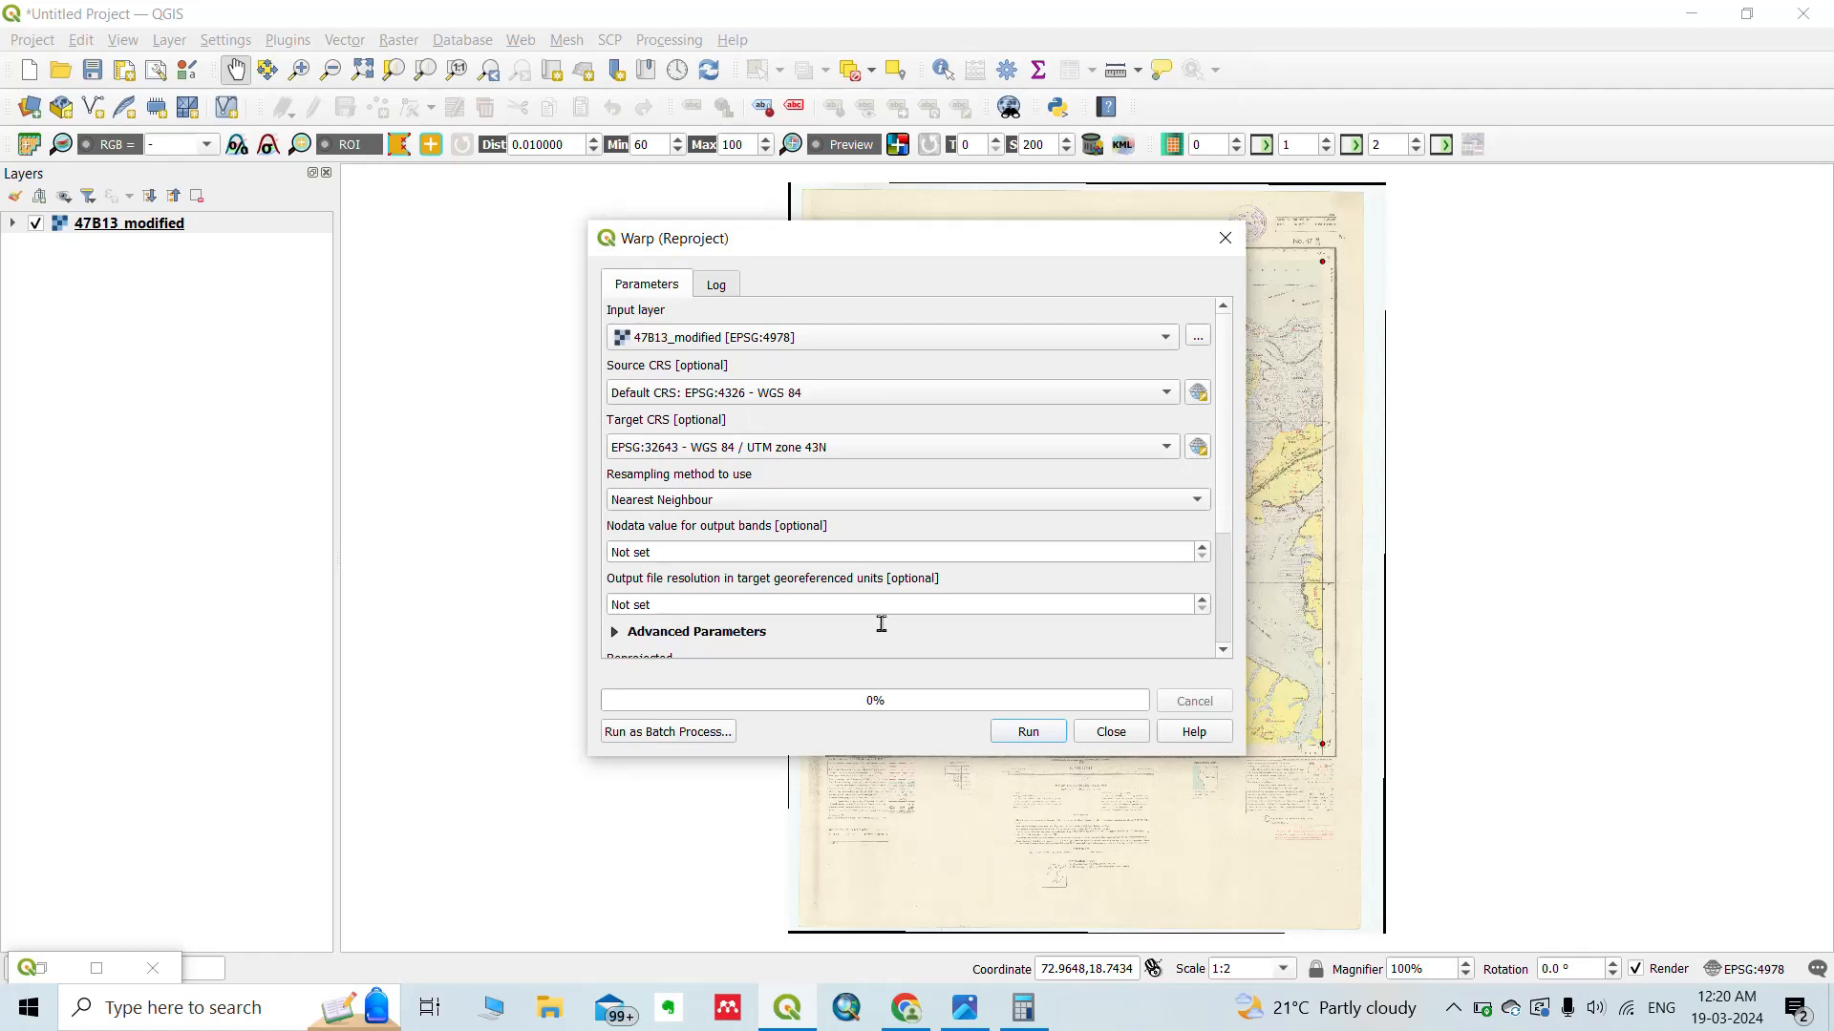
# Run the reprojection with the output saved as the TIF file Reprojected in the Desktop GIS folder, and close the Warp dialog.
pyautogui.scroll(-4, 895, 650)
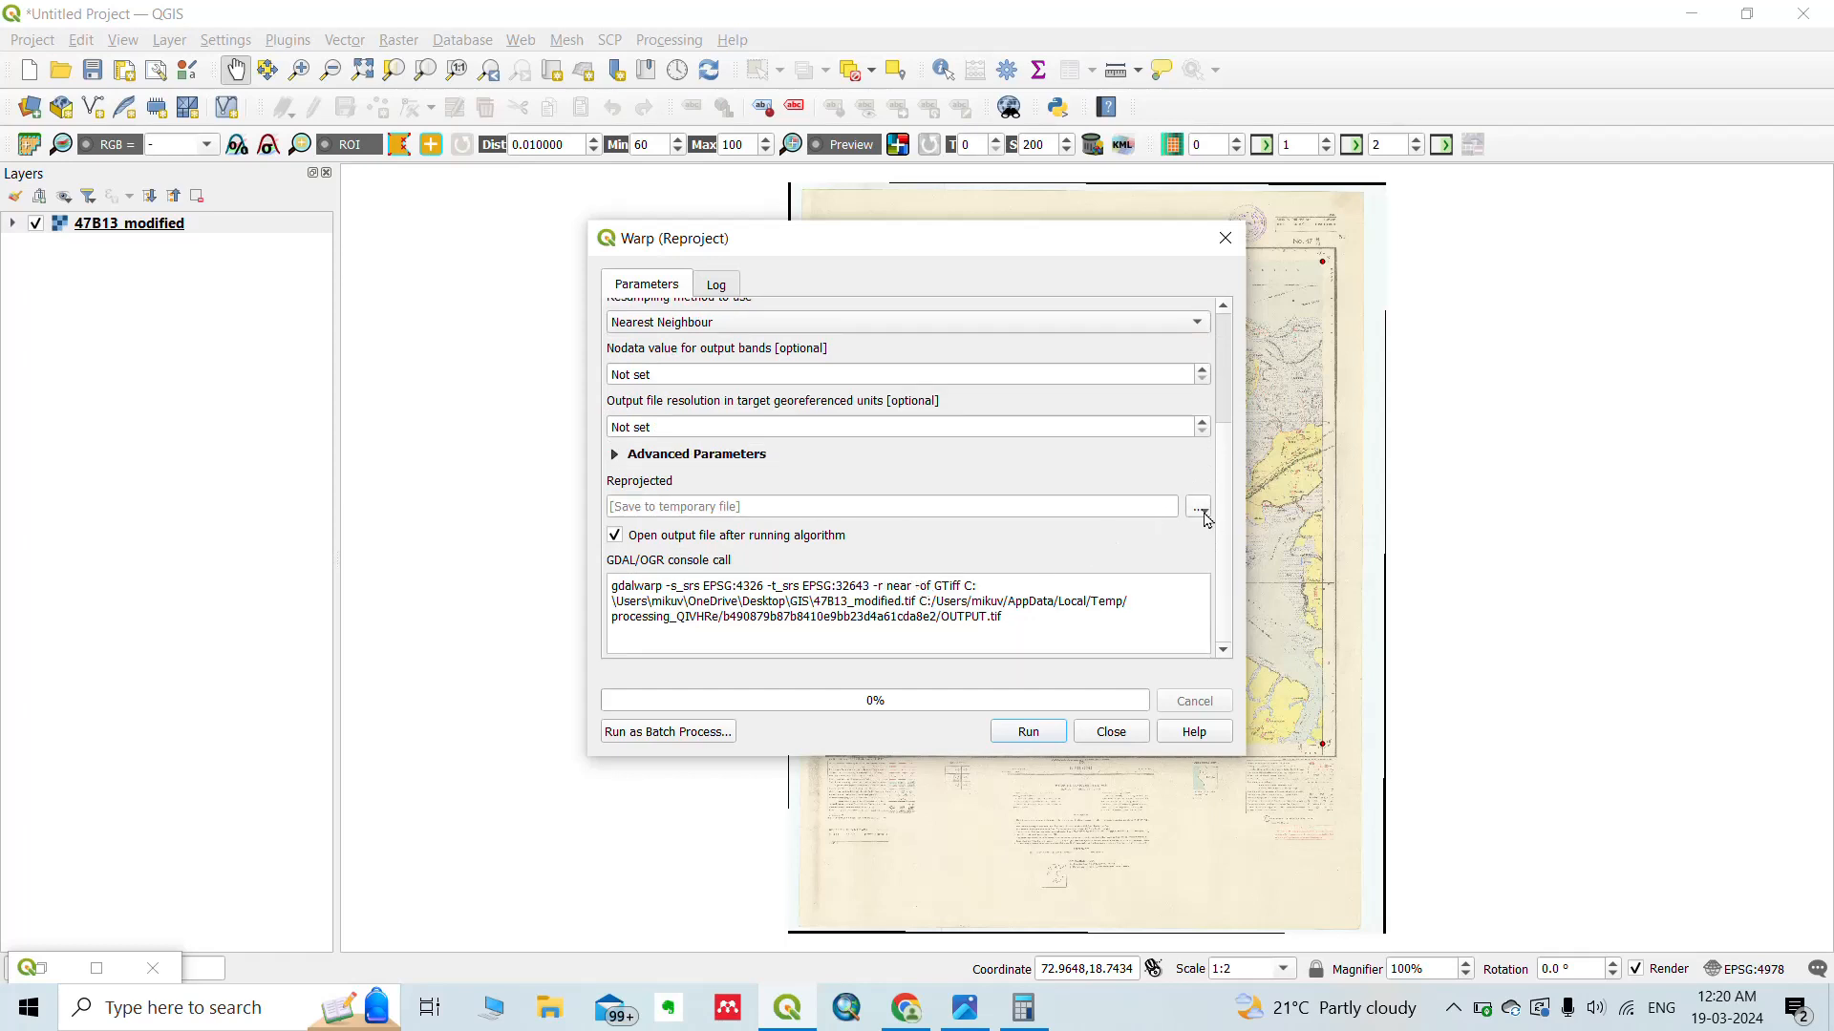
pyautogui.click(1199, 509)
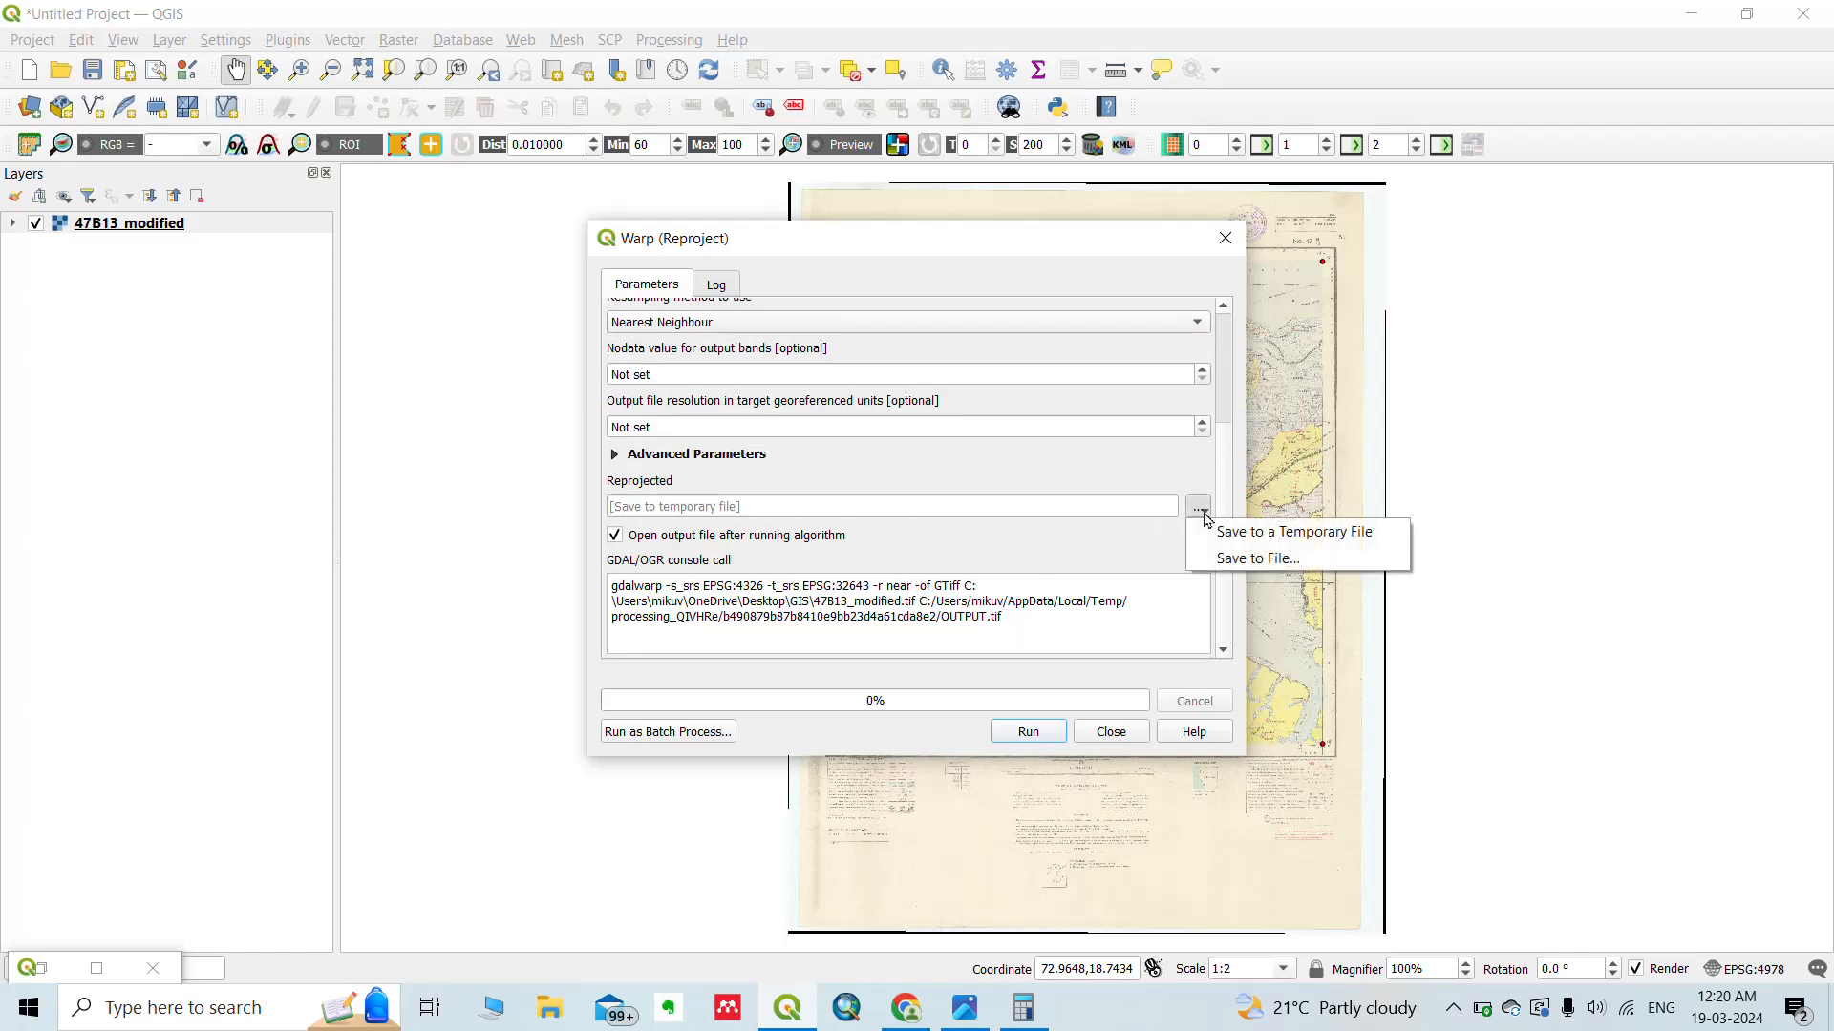
pyautogui.click(1215, 559)
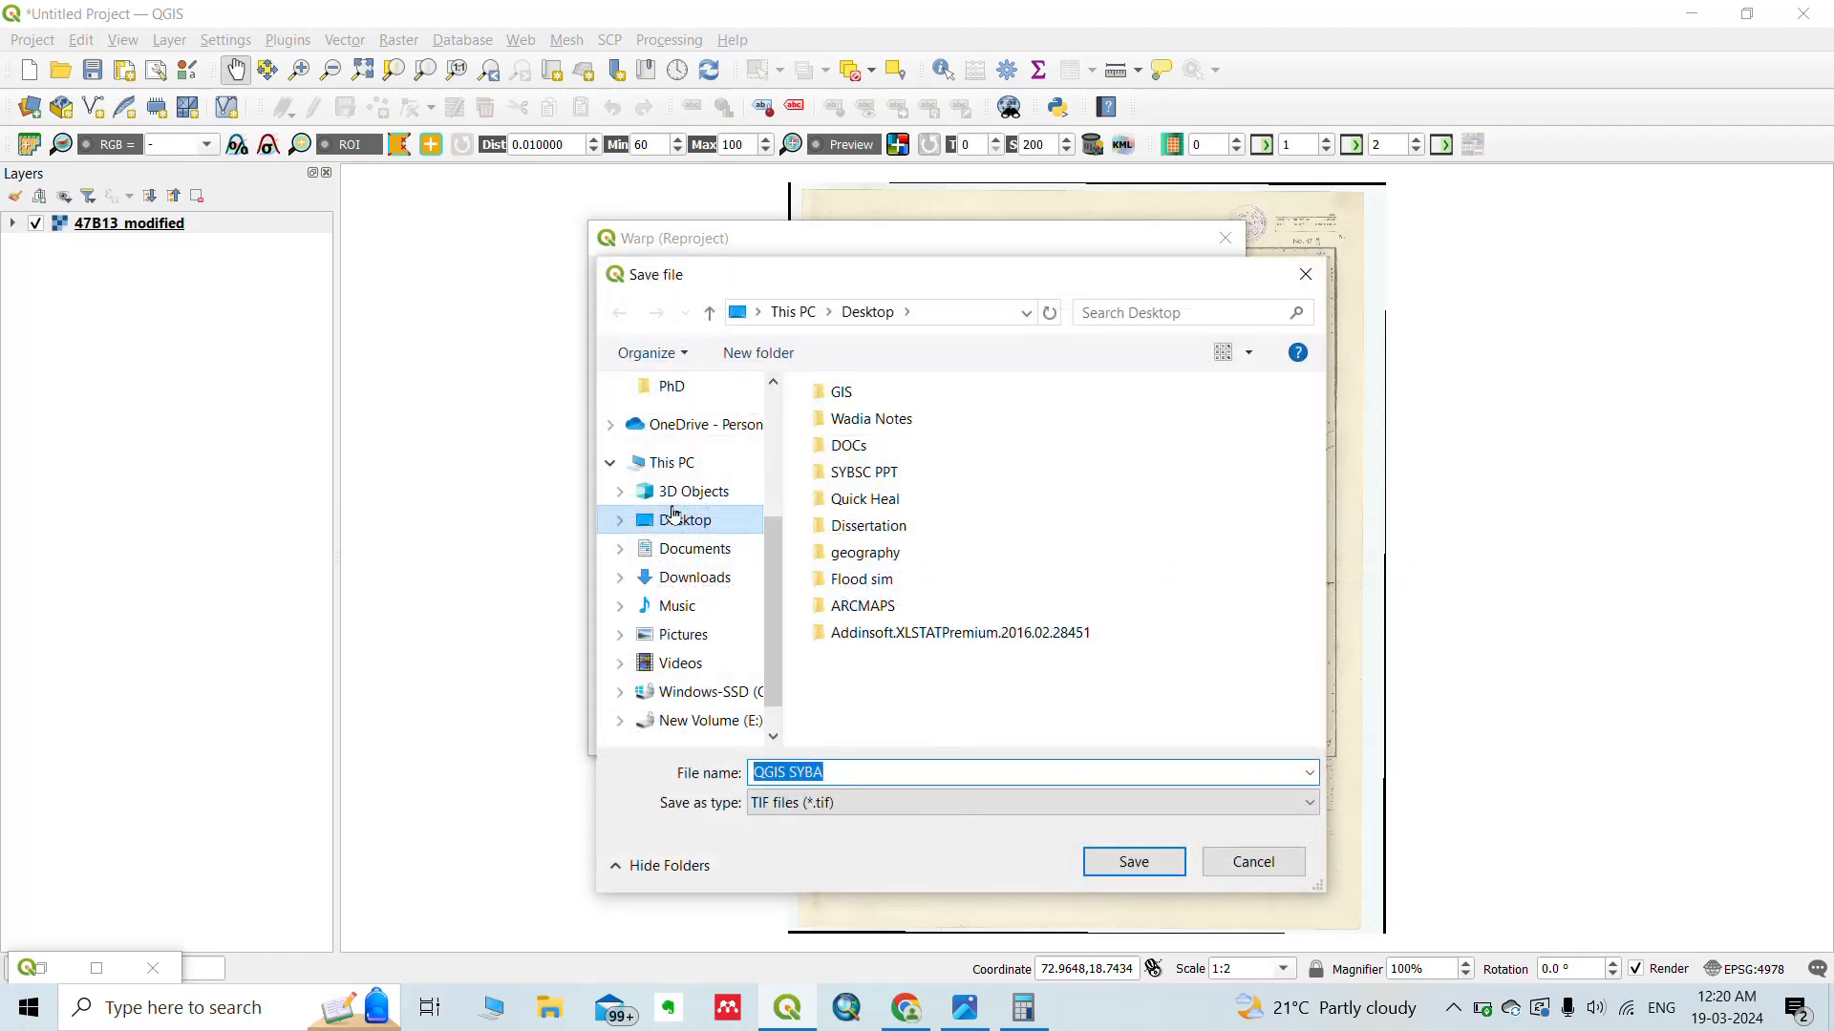
pyautogui.doubleClick(864, 392)
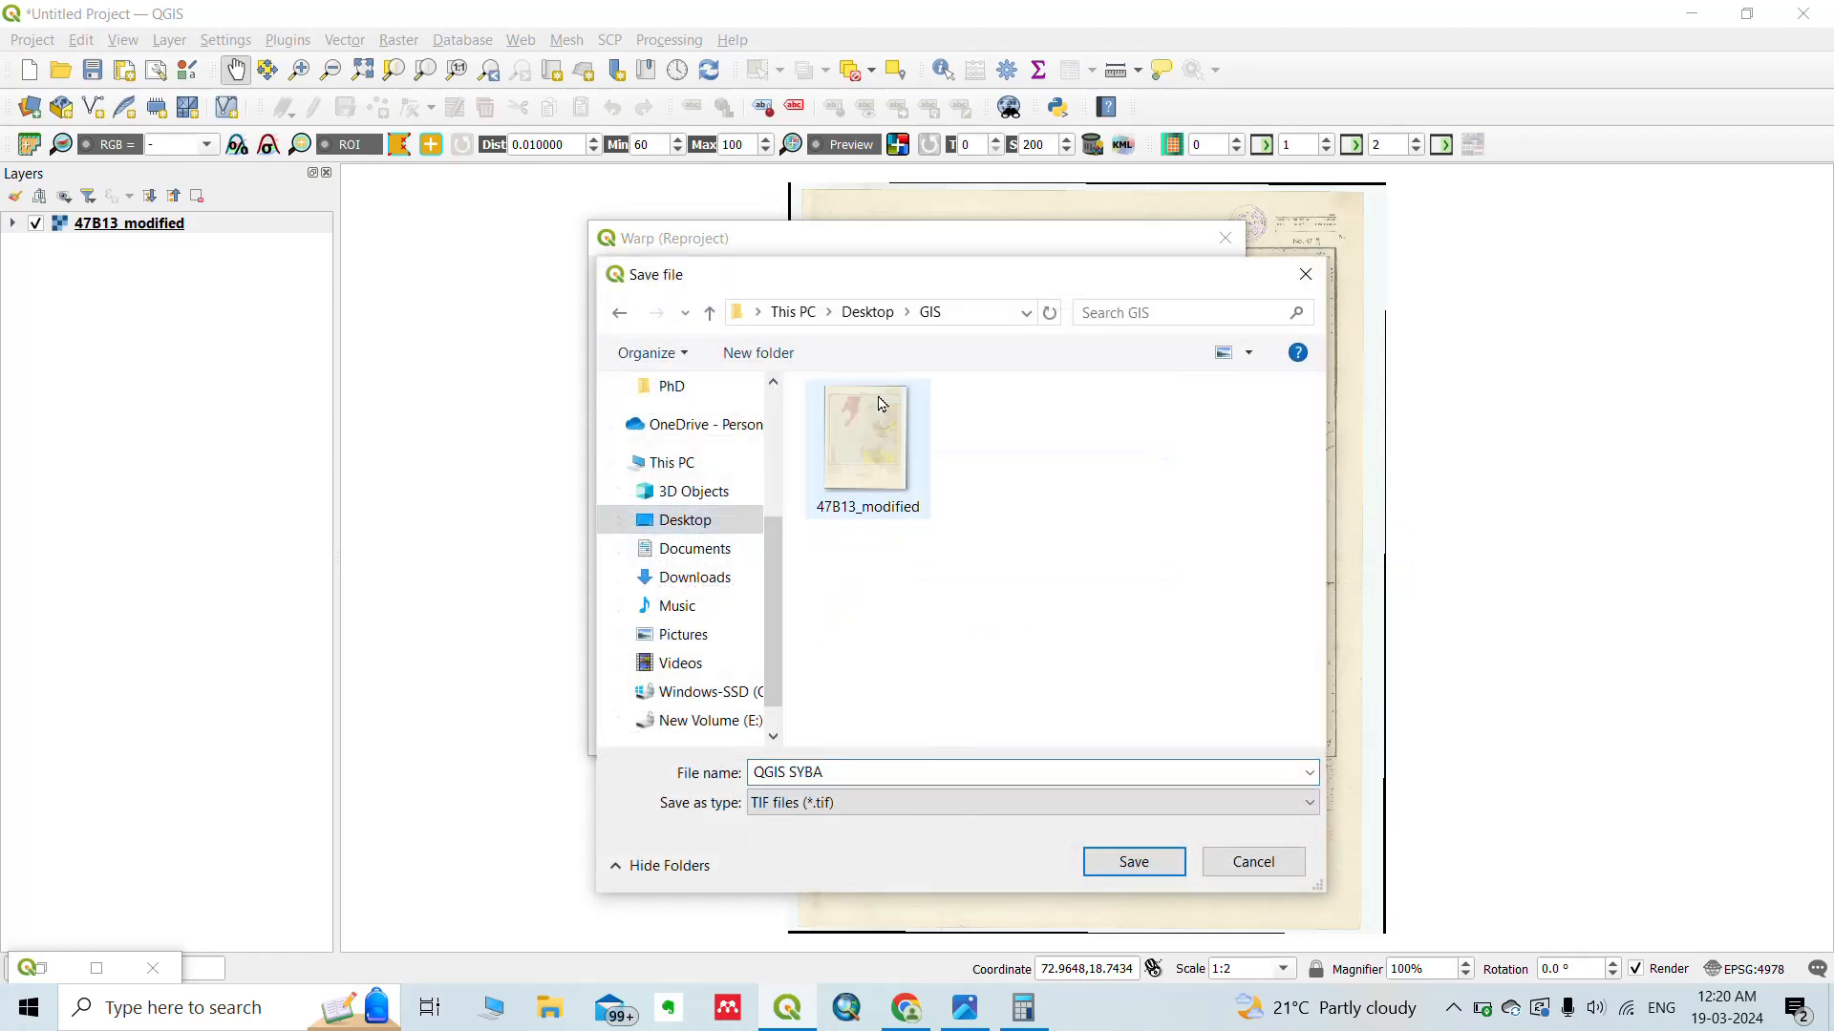
pyautogui.click(900, 783)
pyautogui.press('BackSpace')
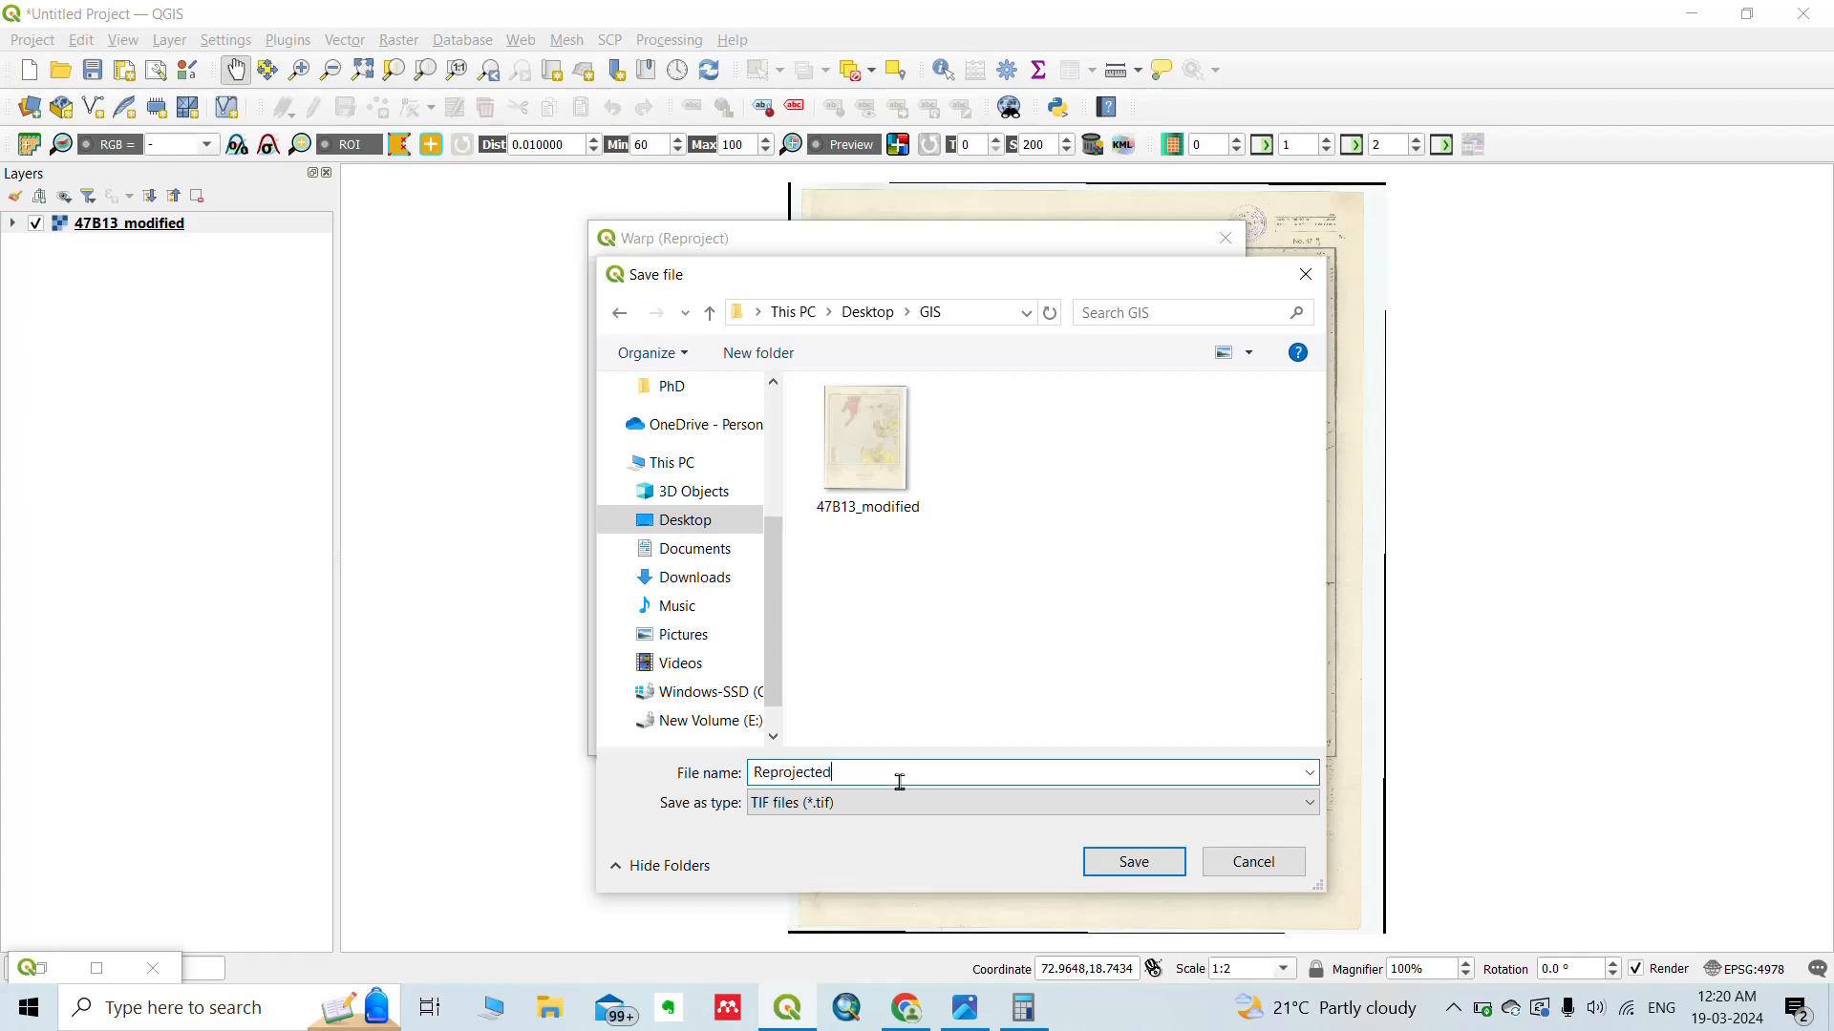
pyautogui.write('Reprojected')
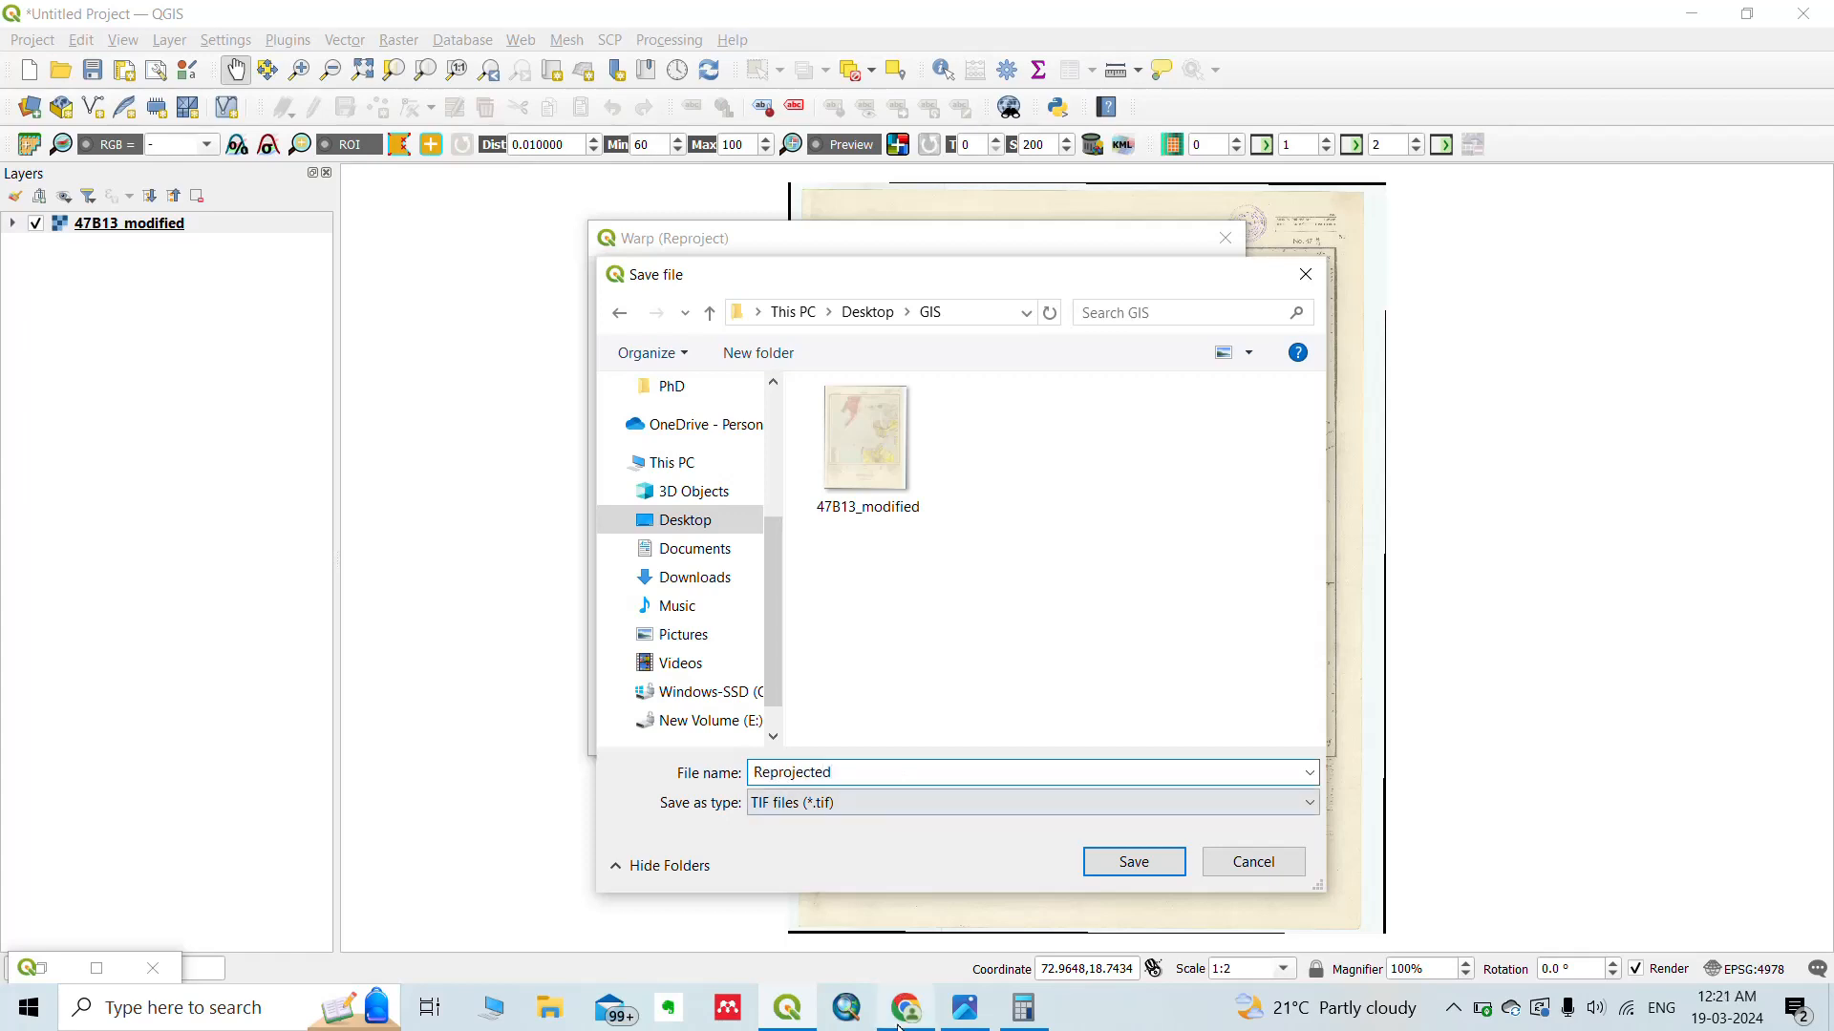
pyautogui.click(1157, 864)
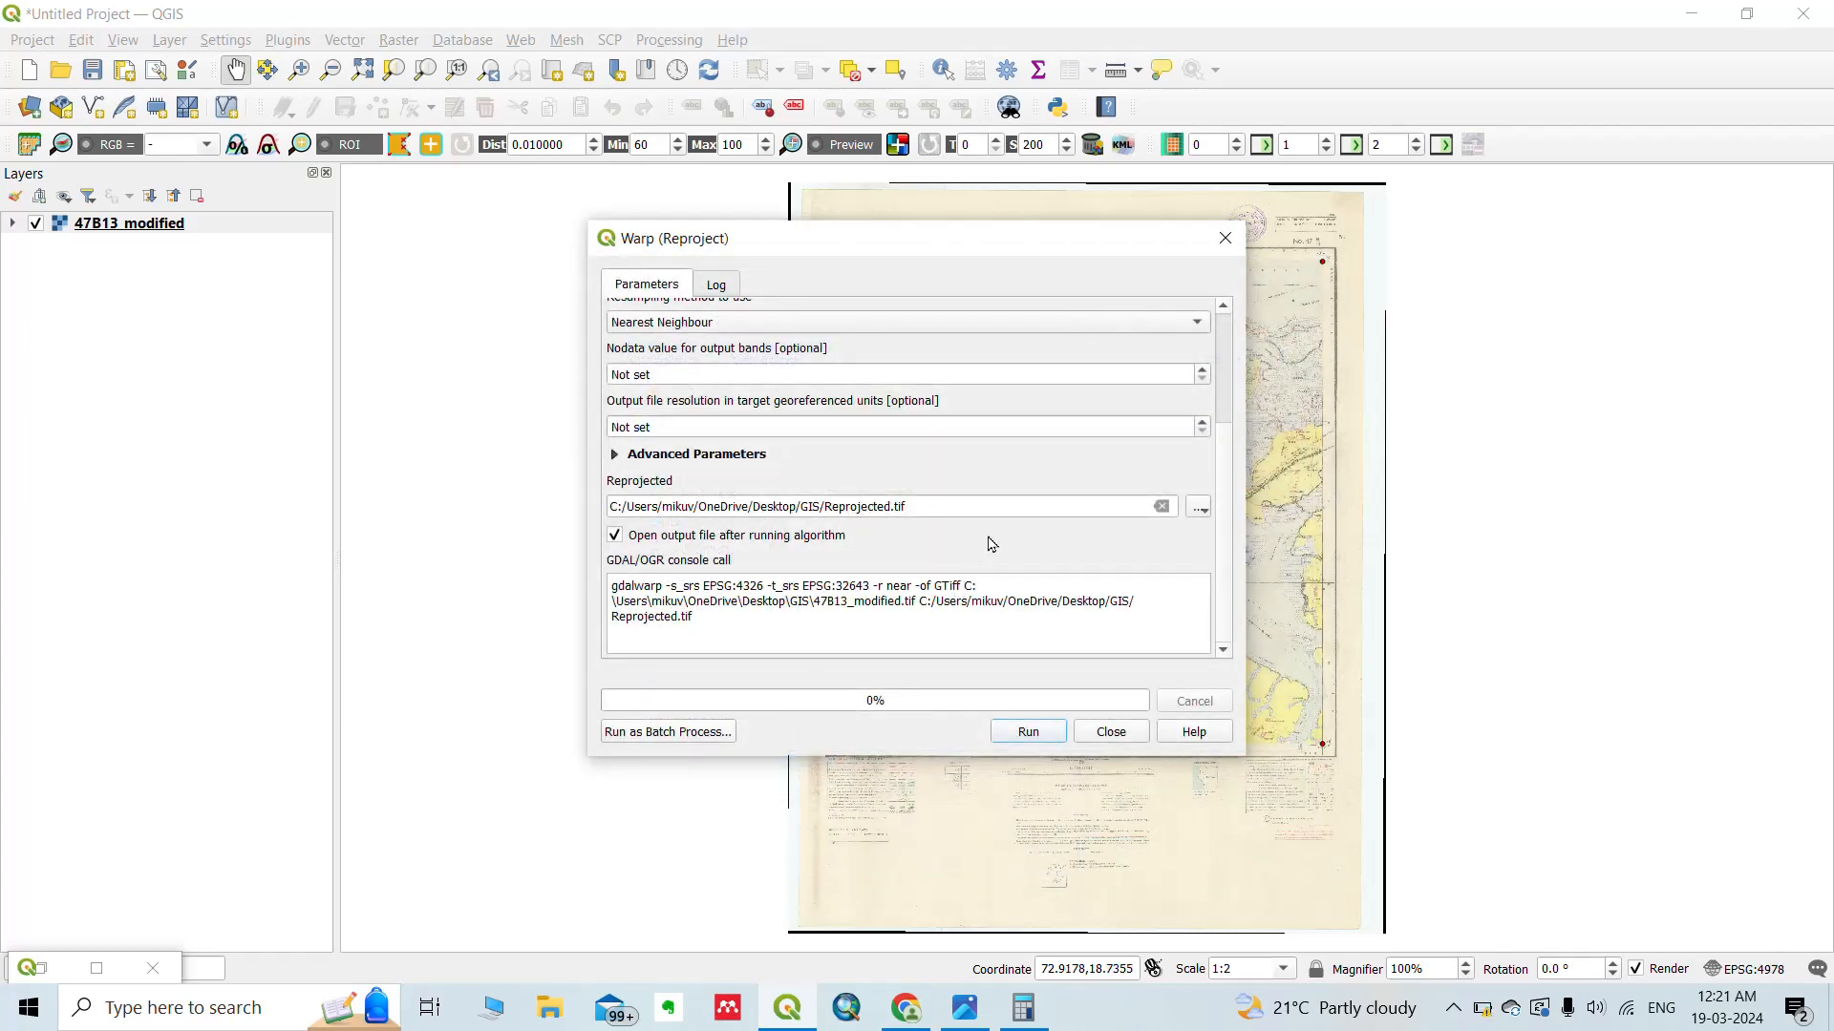
pyautogui.click(1029, 733)
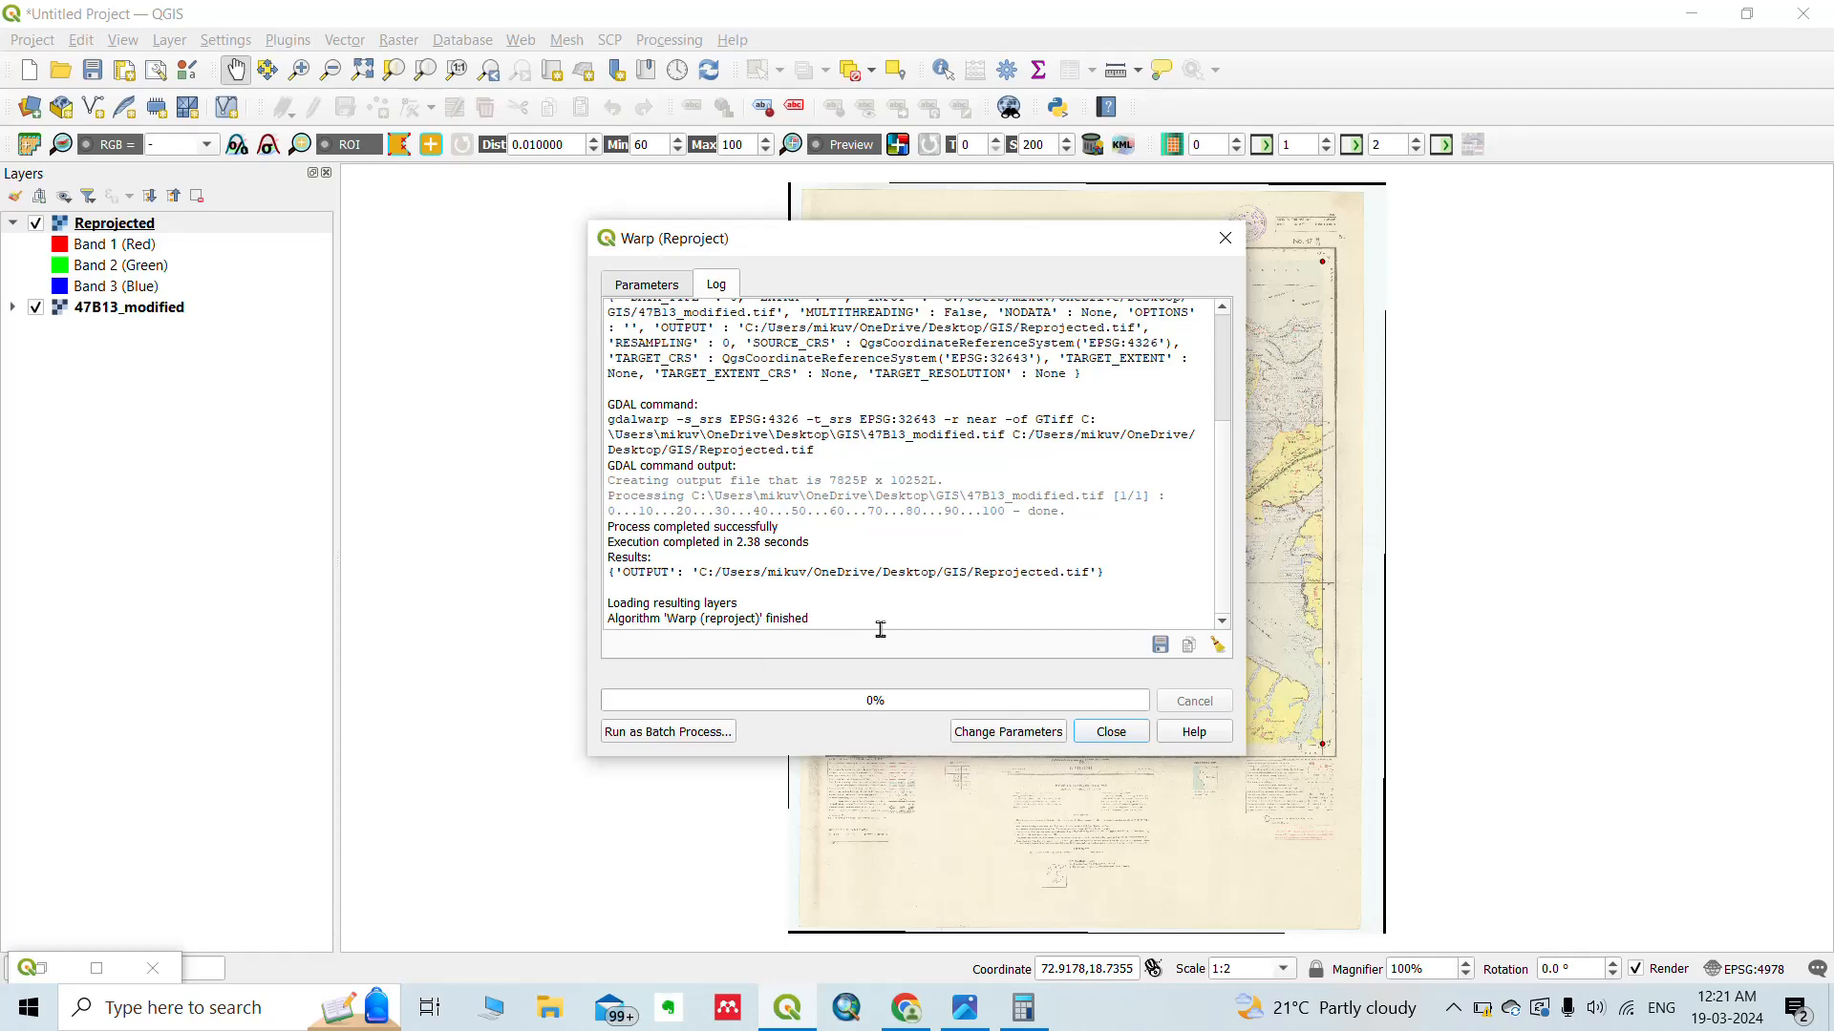
pyautogui.click(1113, 734)
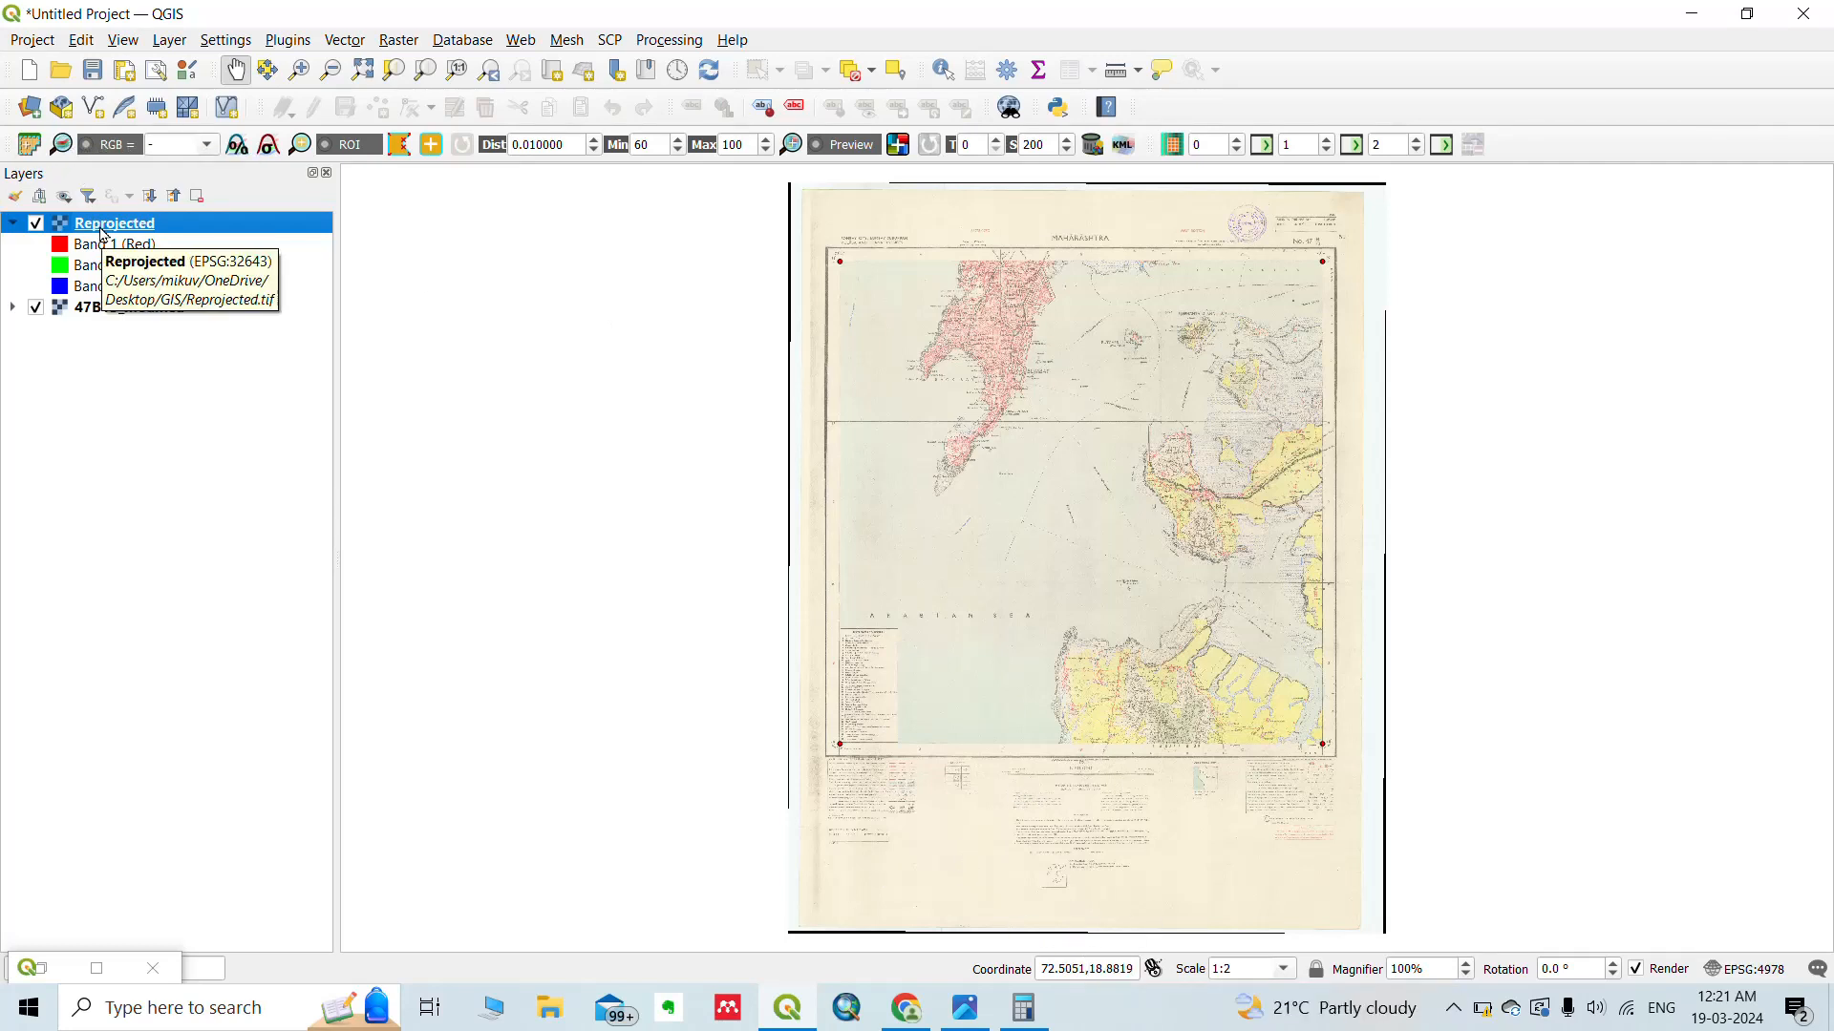
# Start a new empty project, discarding the current one with the Reprojected and 47B13_modified layers.
pyautogui.click(26, 67)
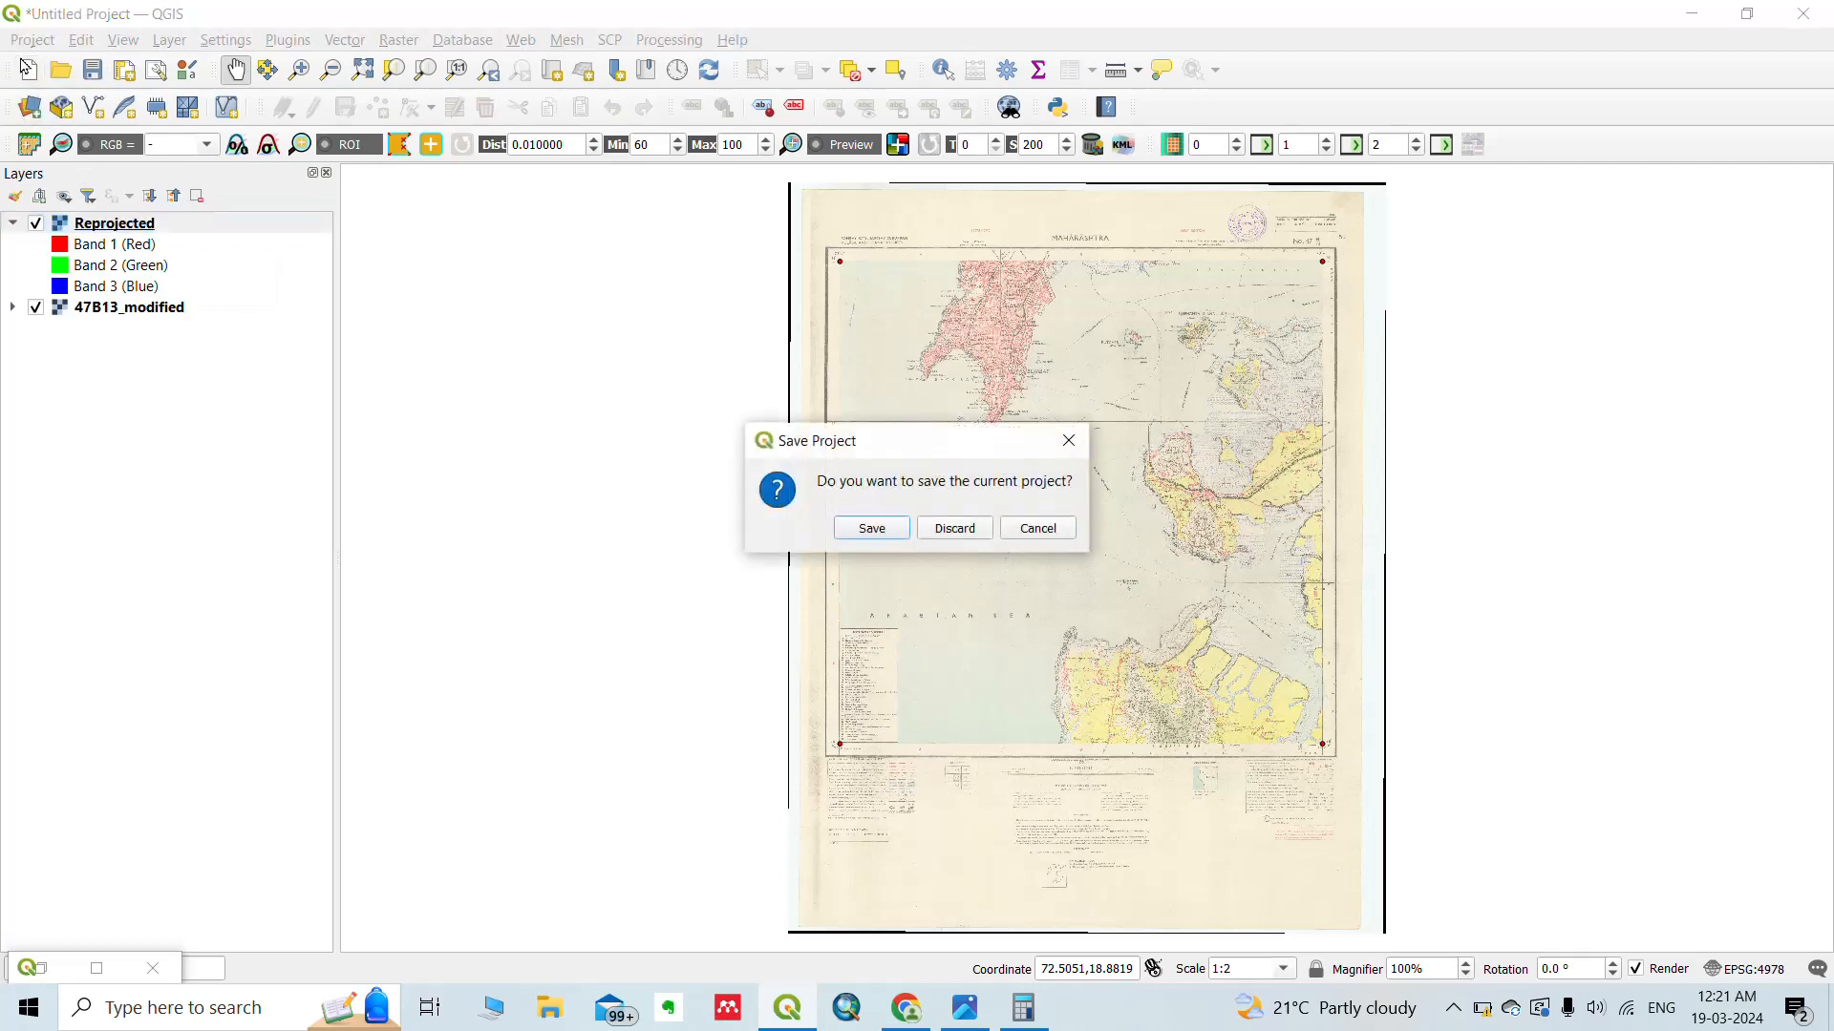
pyautogui.click(963, 532)
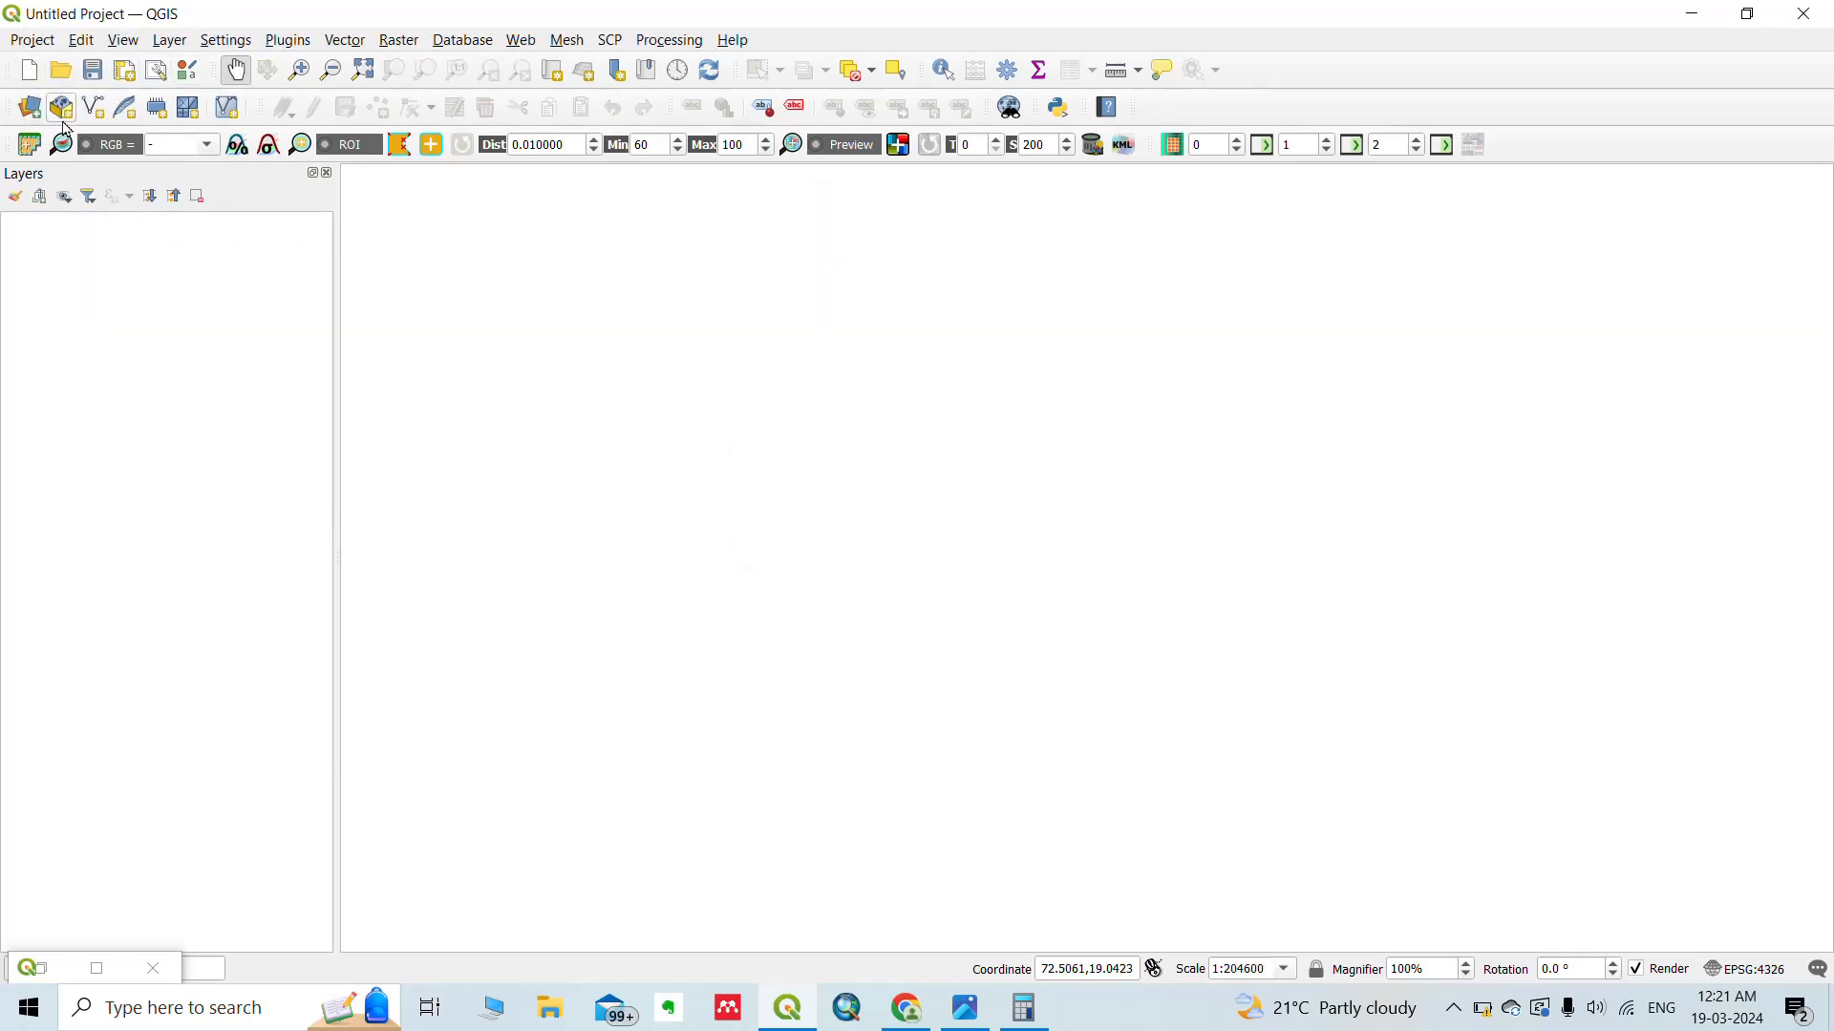
# Add the Reprojected raster from the Desktop GIS folder to the empty project and close the Data Source Manager.
pyautogui.click(32, 110)
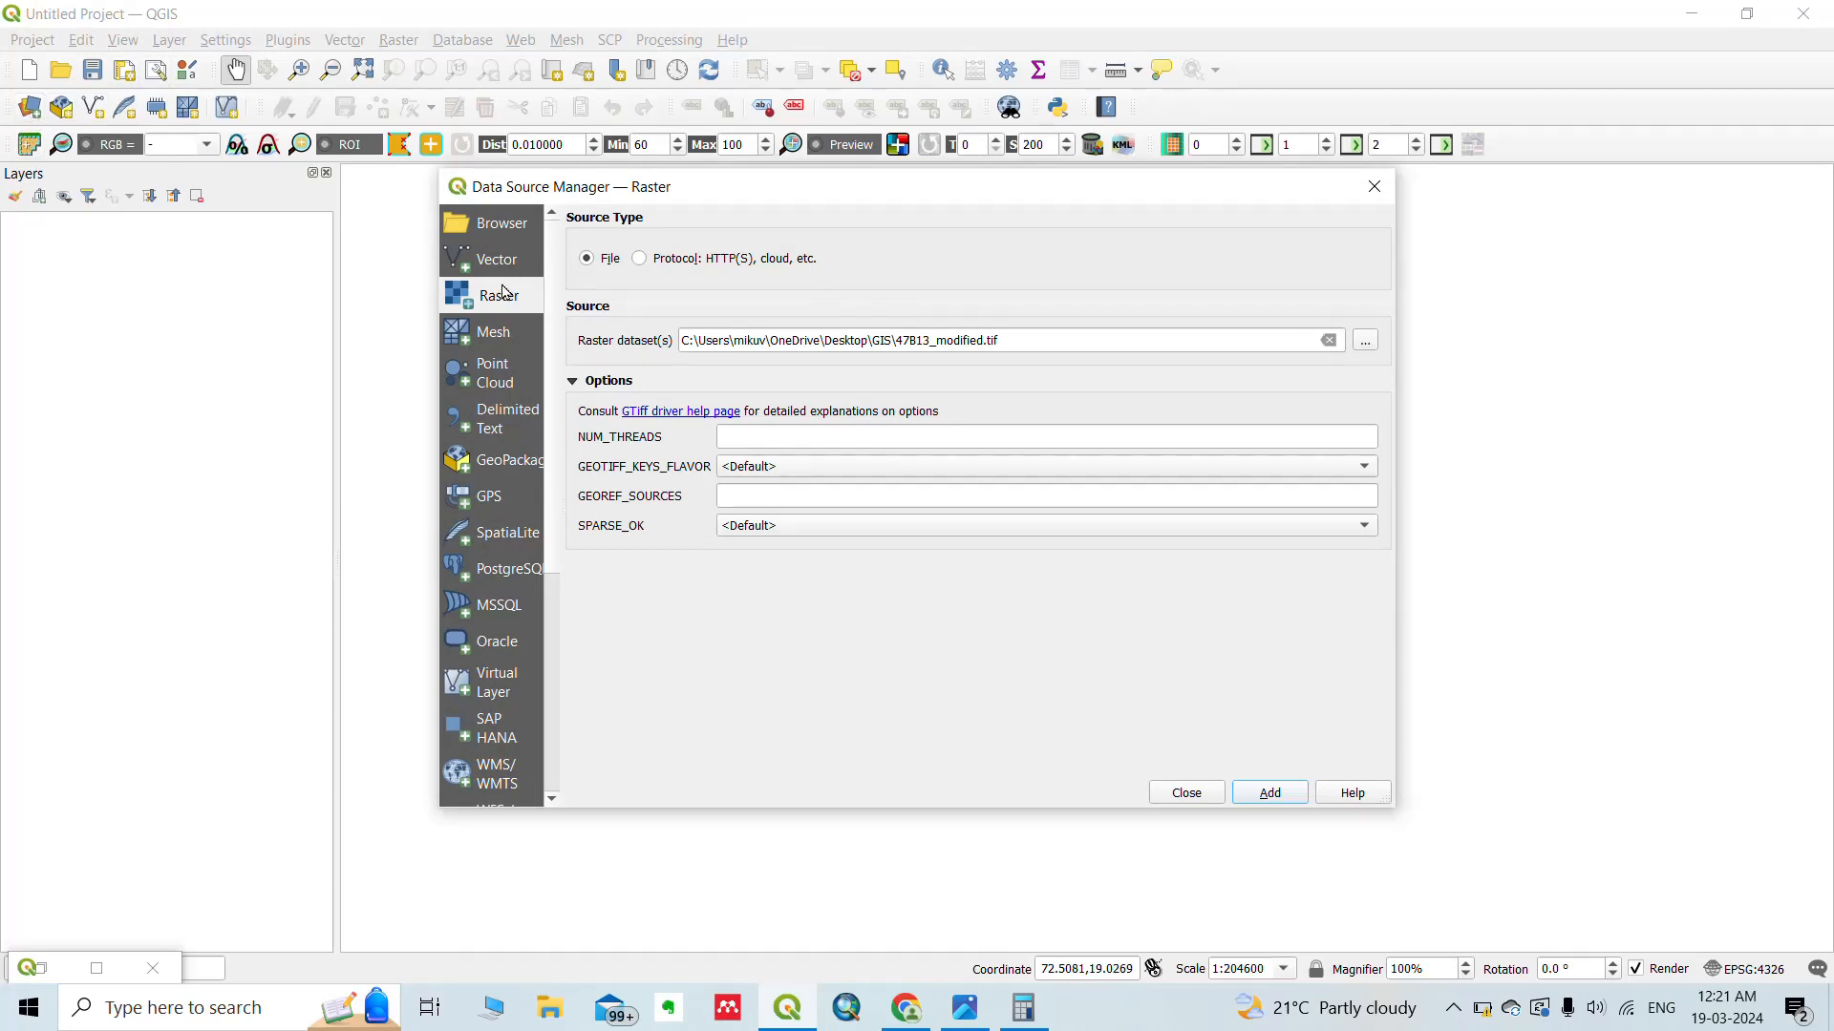
pyautogui.click(1366, 341)
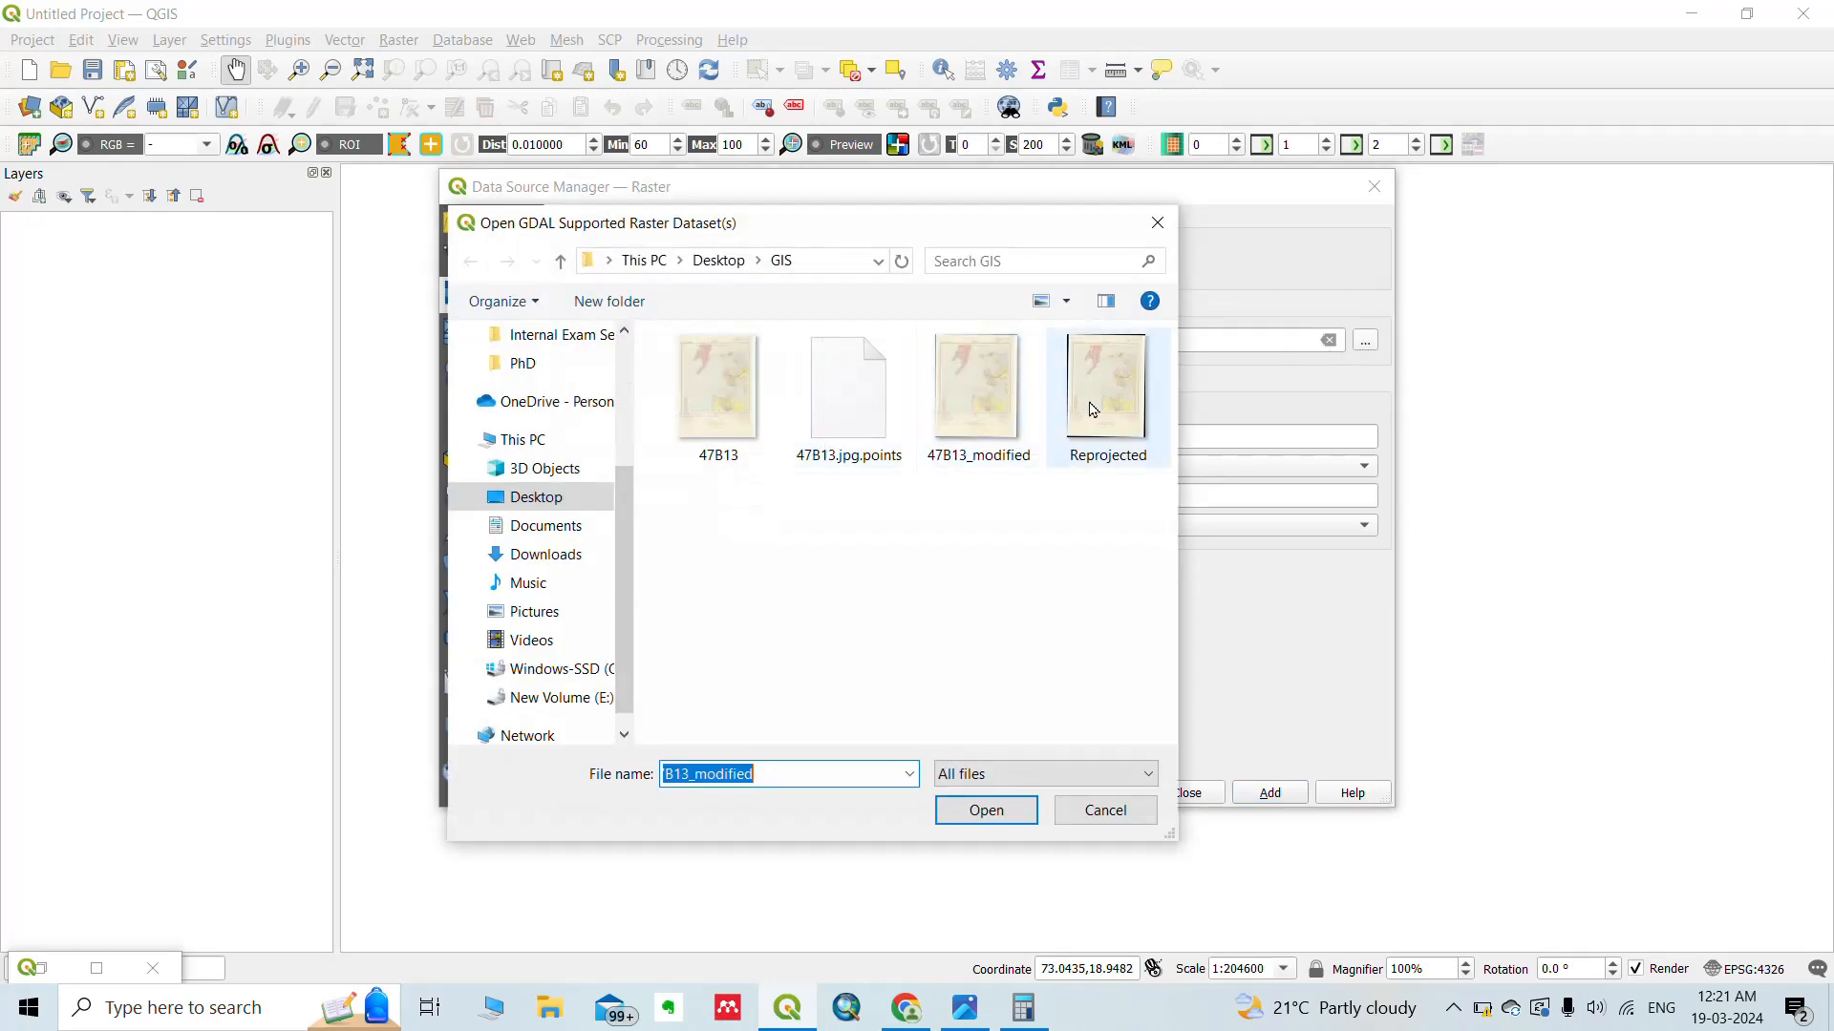
pyautogui.click(1093, 409)
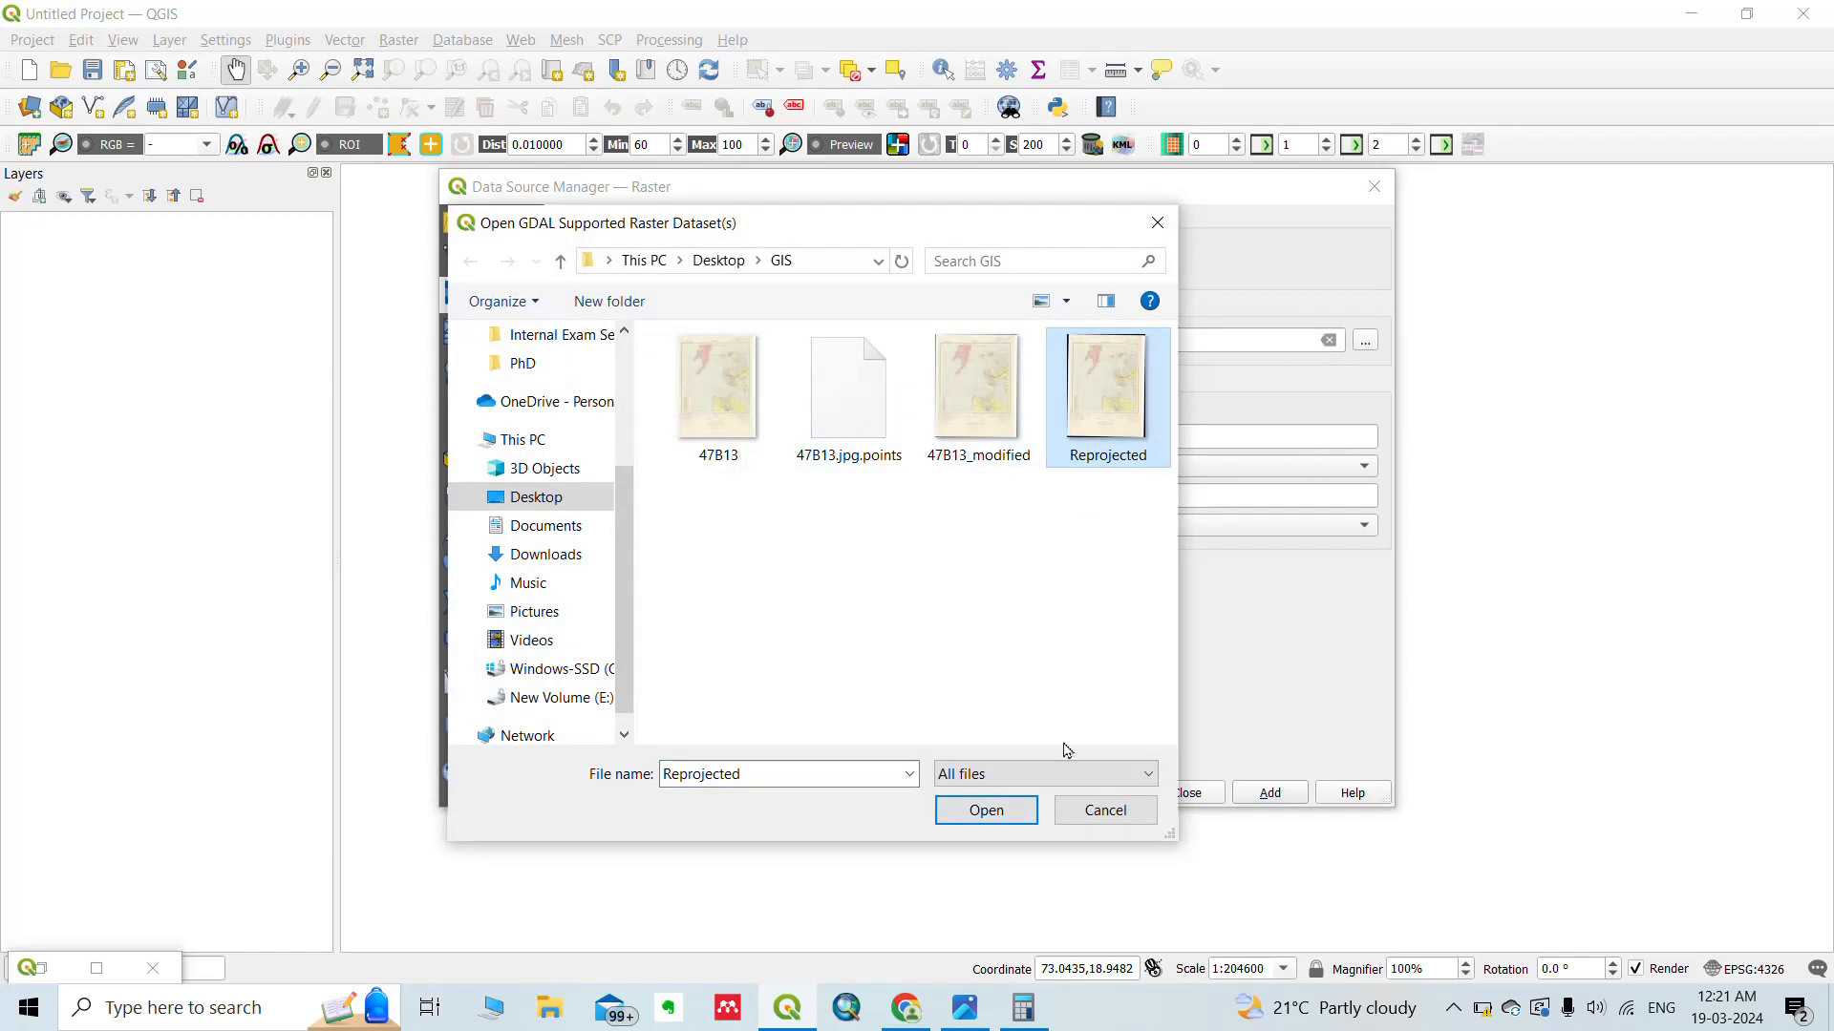
pyautogui.click(958, 817)
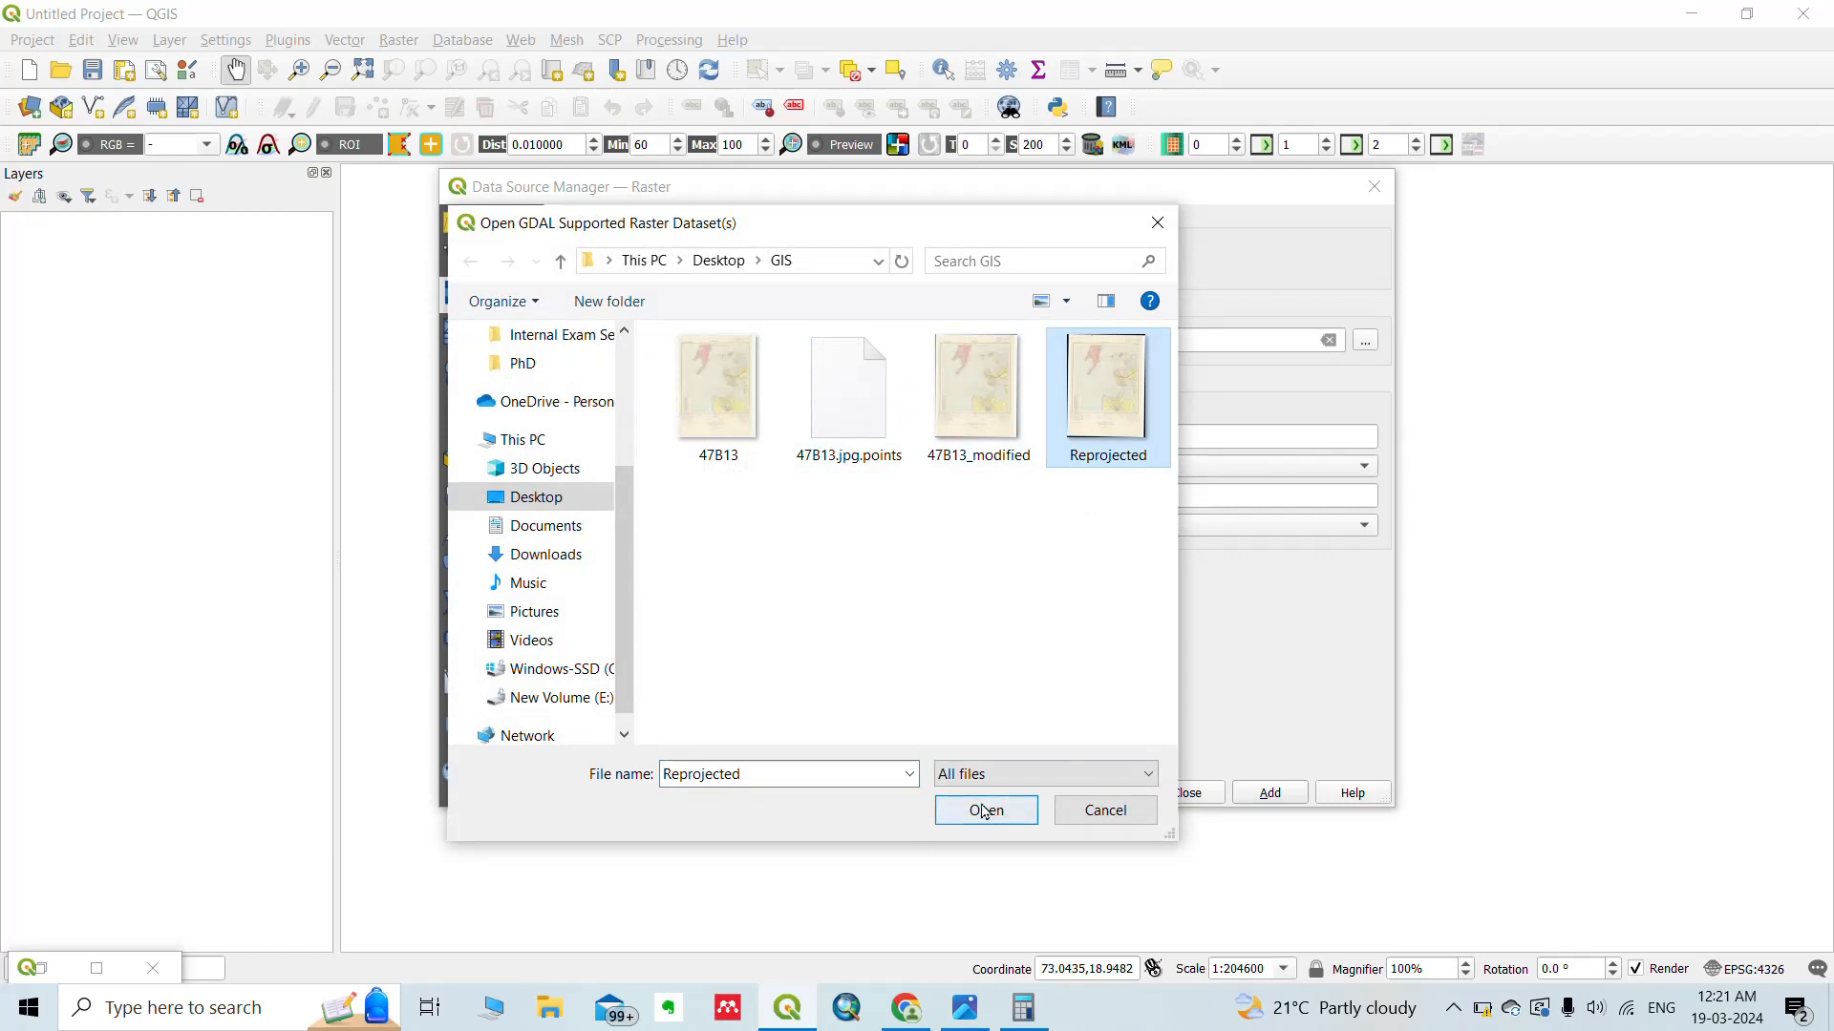
pyautogui.click(1286, 801)
pyautogui.click(1207, 799)
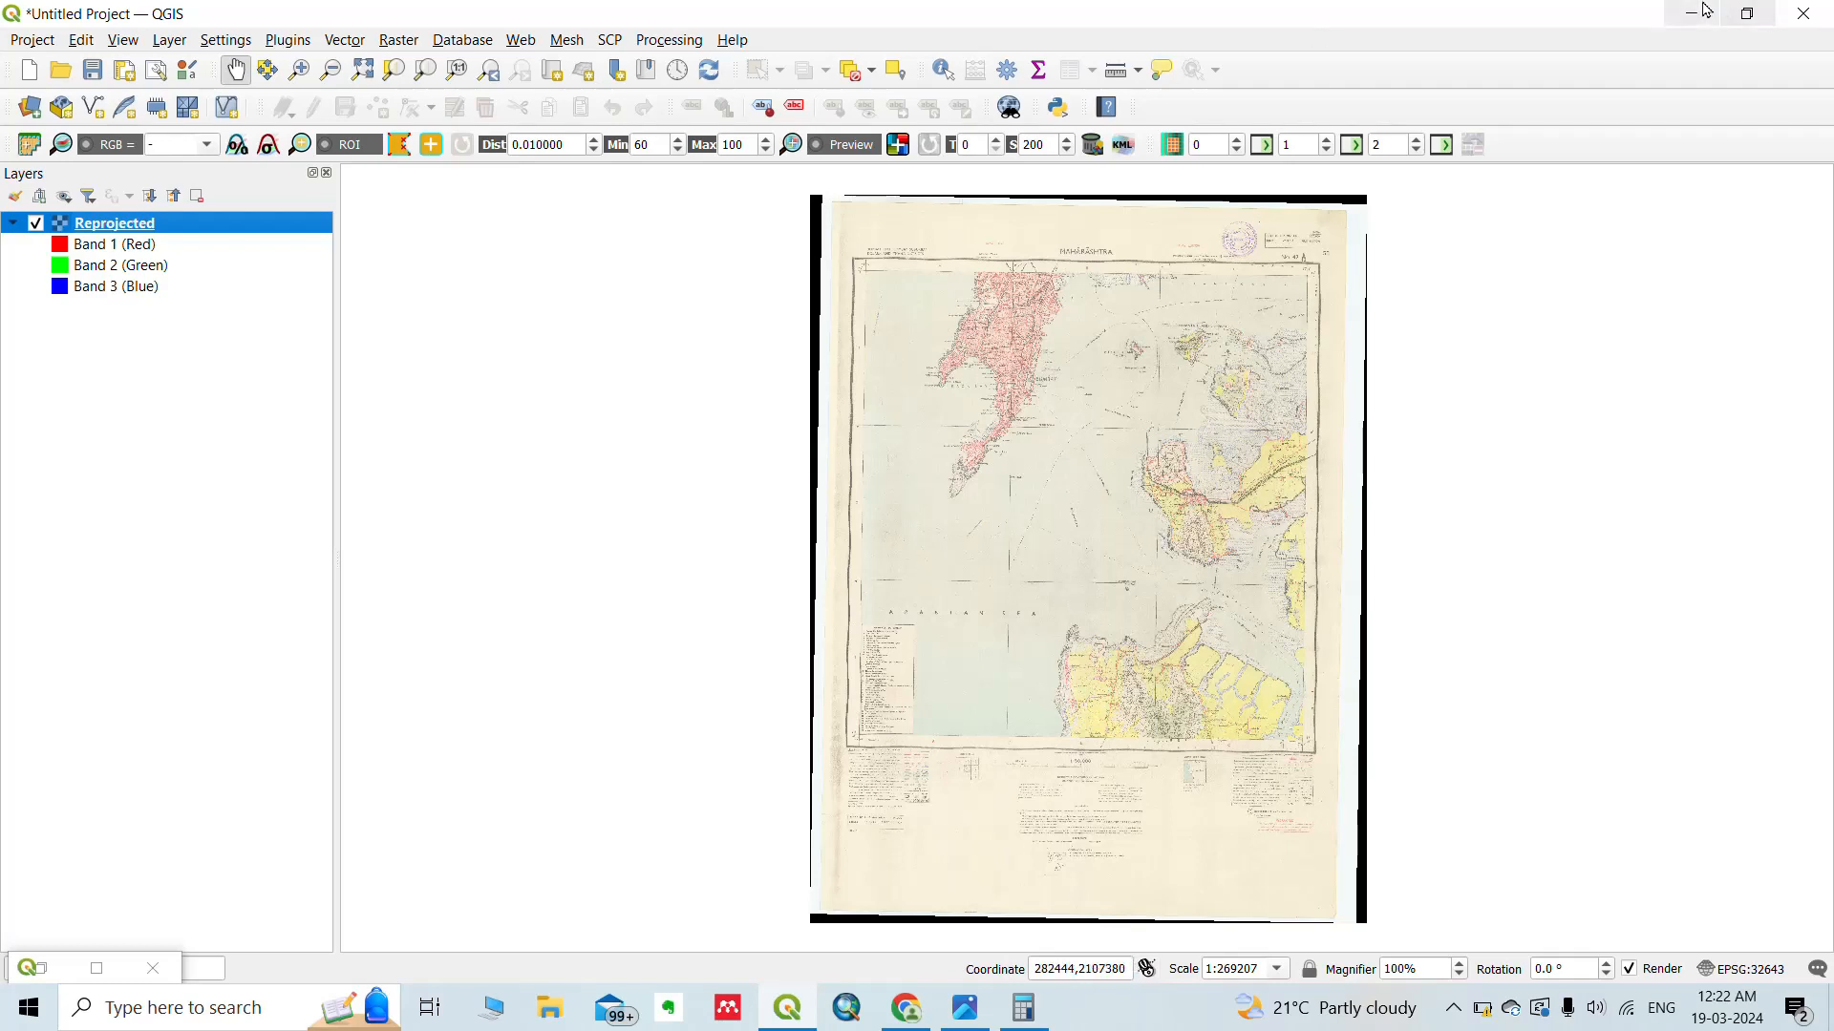
pyautogui.click(1452, 1005)
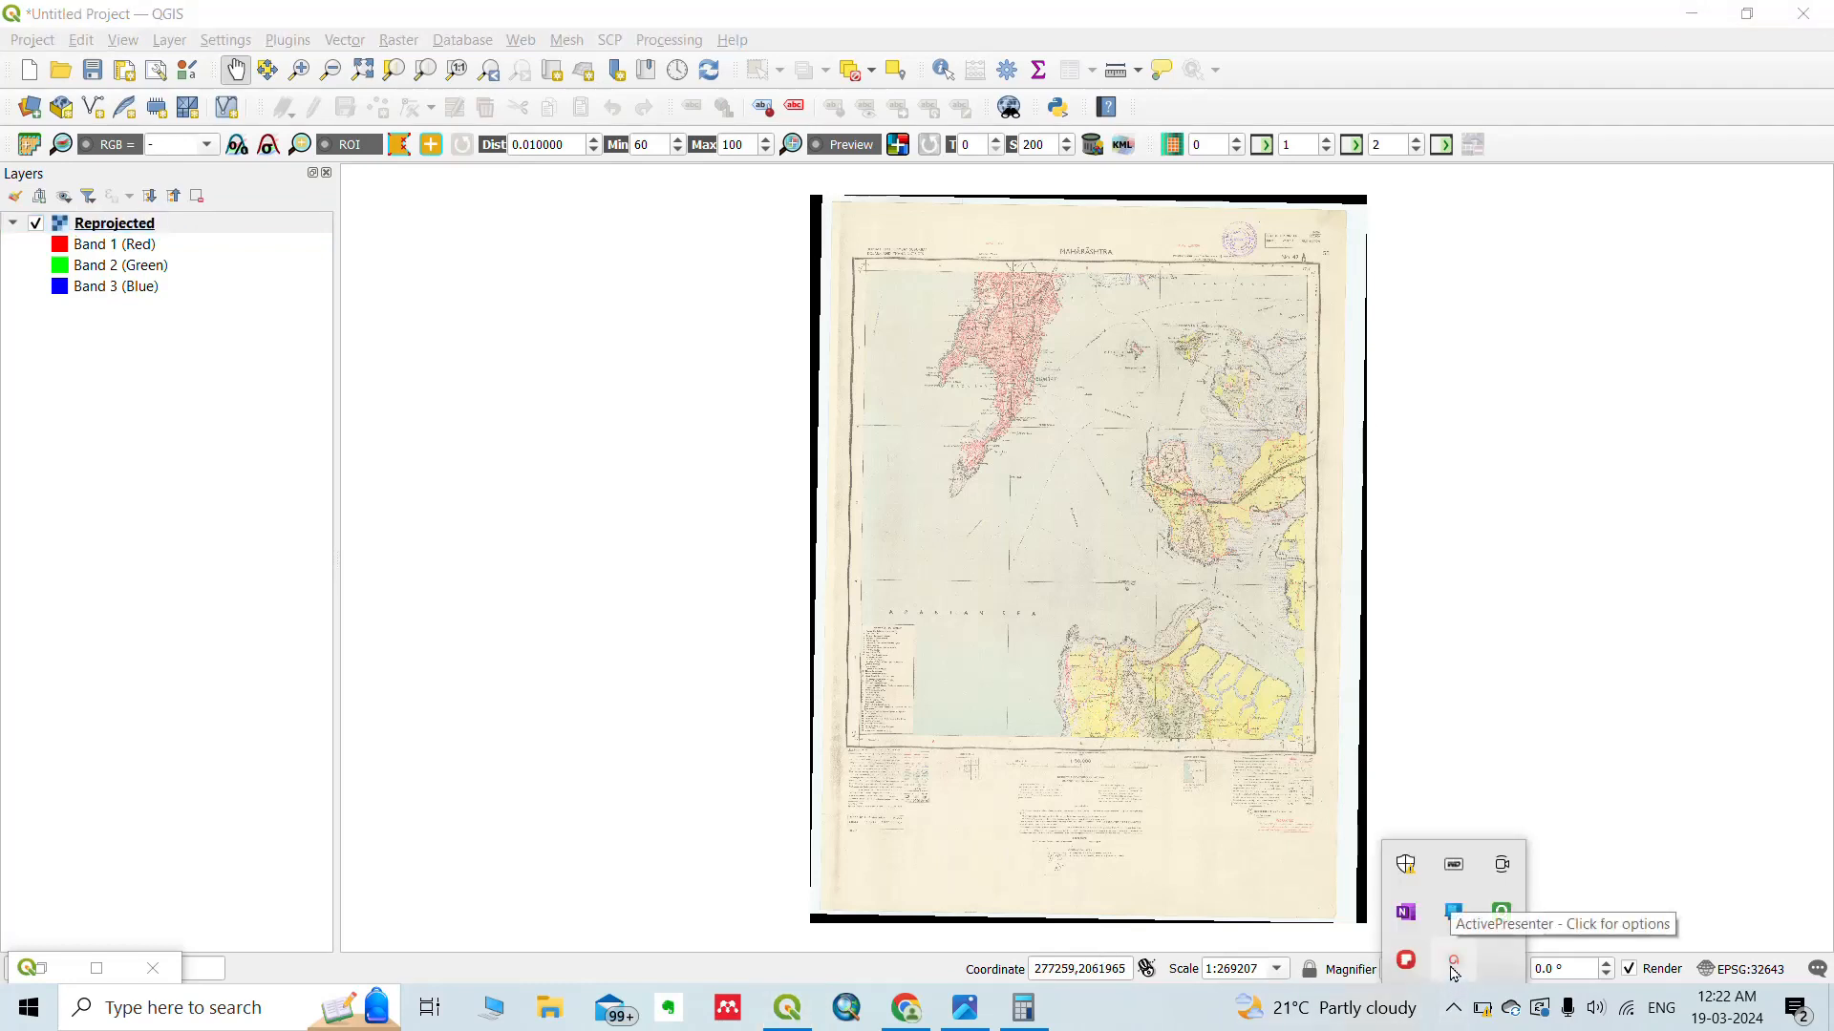
pyautogui.click(1454, 966)
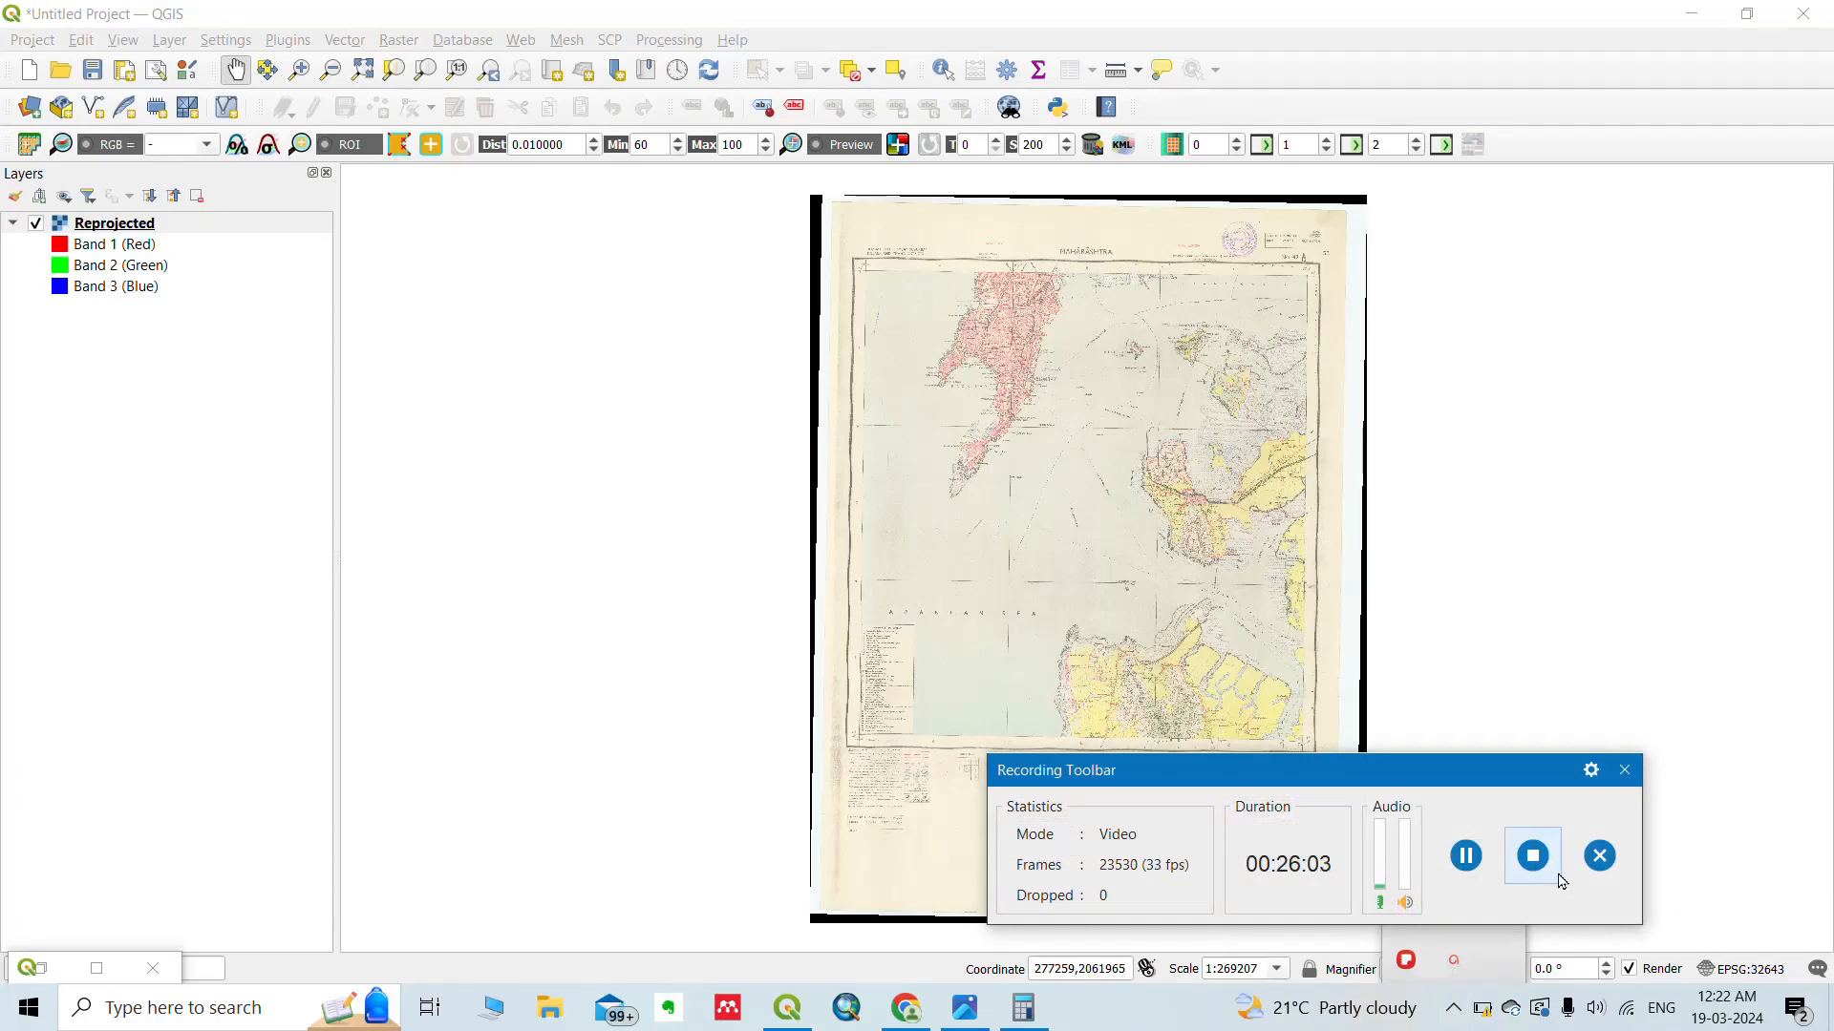